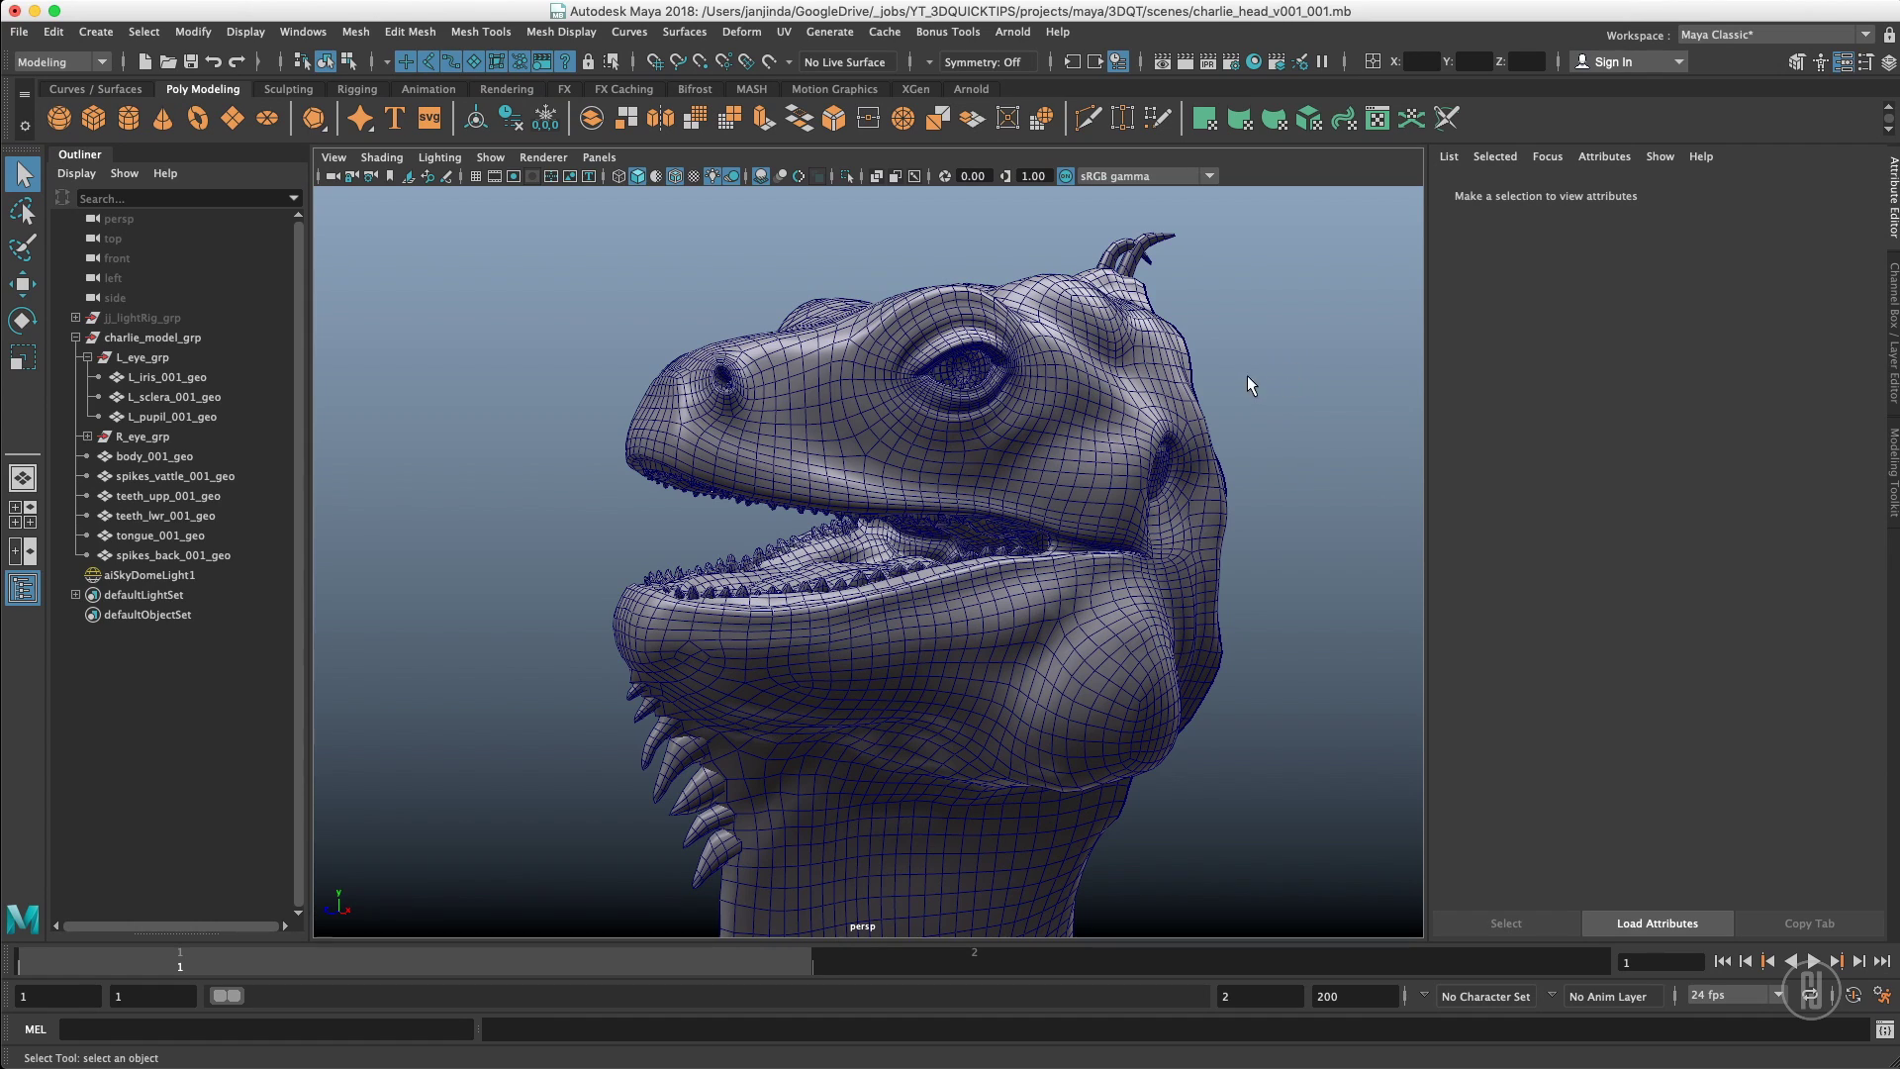
{"action": "left_click_drag", "start_coordinate": [1231, 394], "coordinate": [1134, 390], "text": "alt"}
{"action": "right_click_drag", "start_coordinate": [1134, 390], "coordinate": [1217, 389], "text": "alt"}
{"action": "left_click_drag", "start_coordinate": [1245, 388], "coordinate": [1221, 423], "text": "alt"}
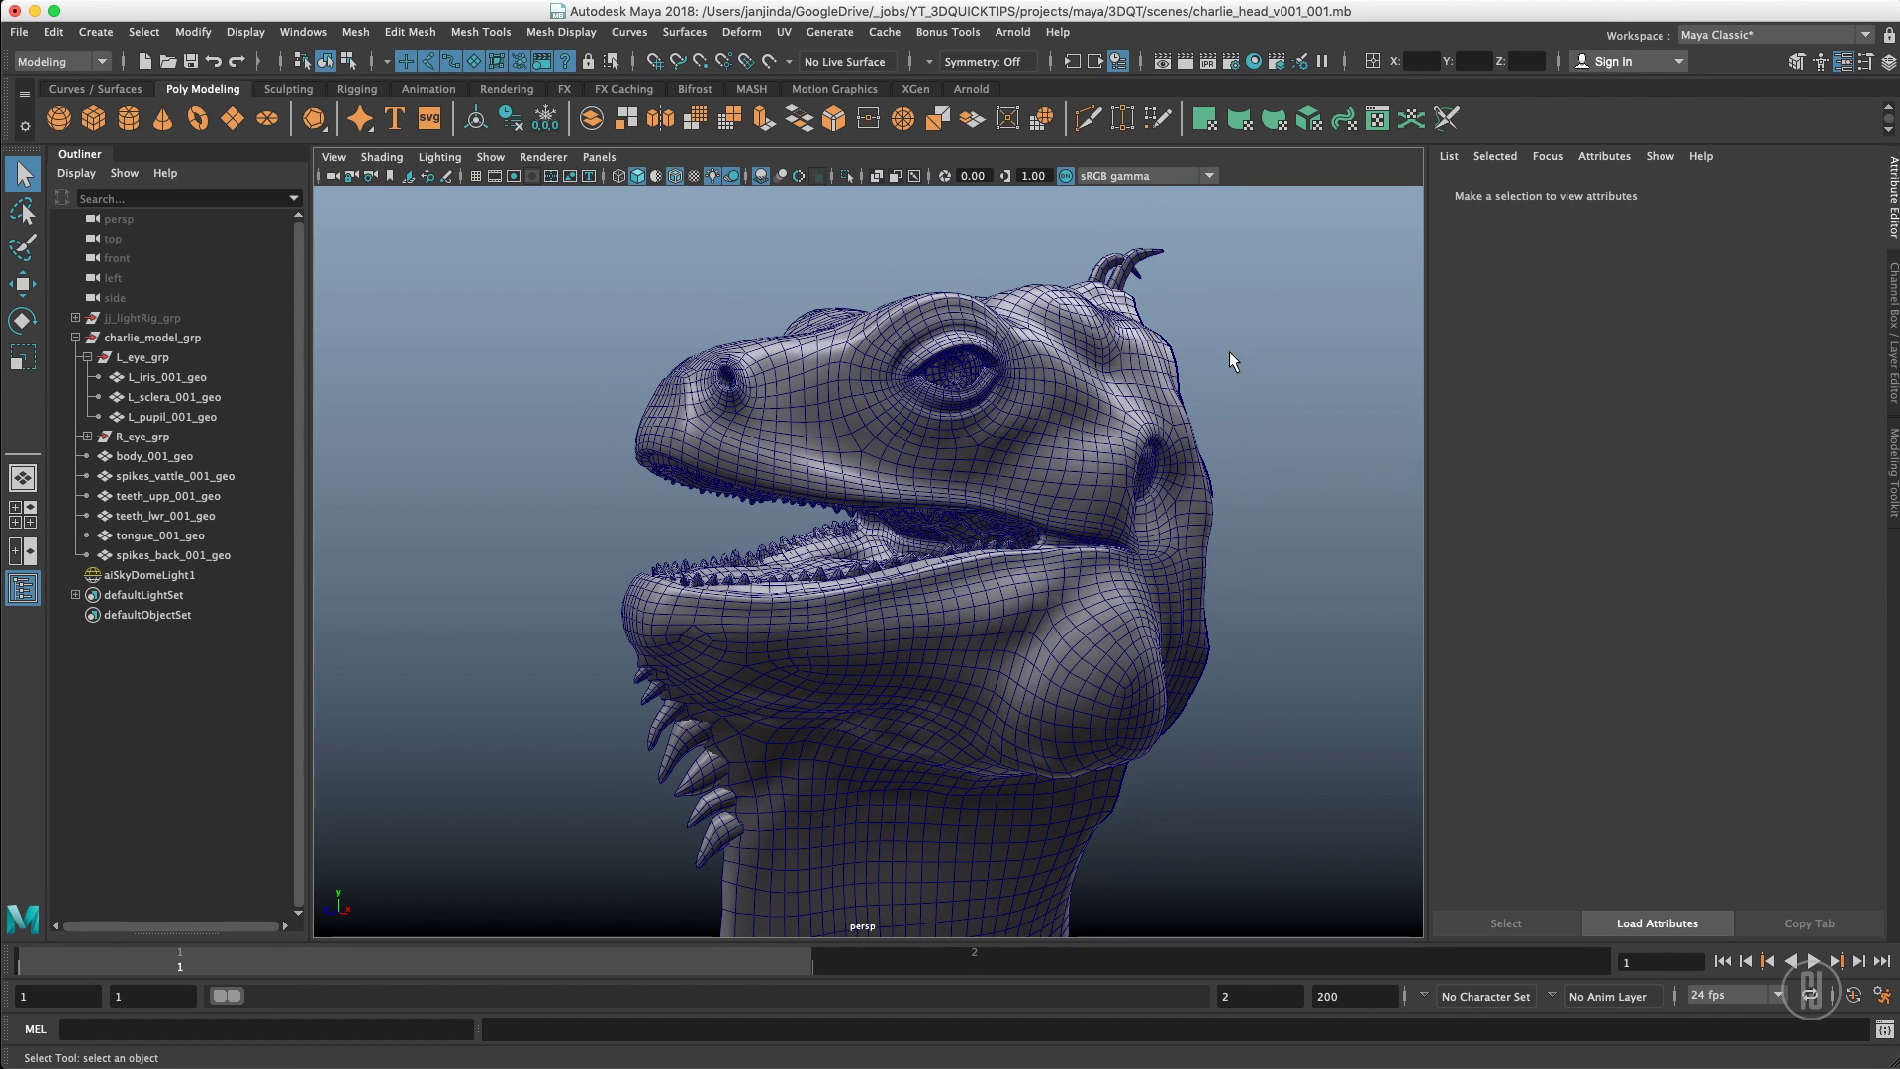
{"action": "left_click_drag", "start_coordinate": [1232, 384], "coordinate": [1195, 407], "text": "alt"}
{"action": "right_click_drag", "start_coordinate": [1195, 407], "coordinate": [1257, 385], "text": "alt"}
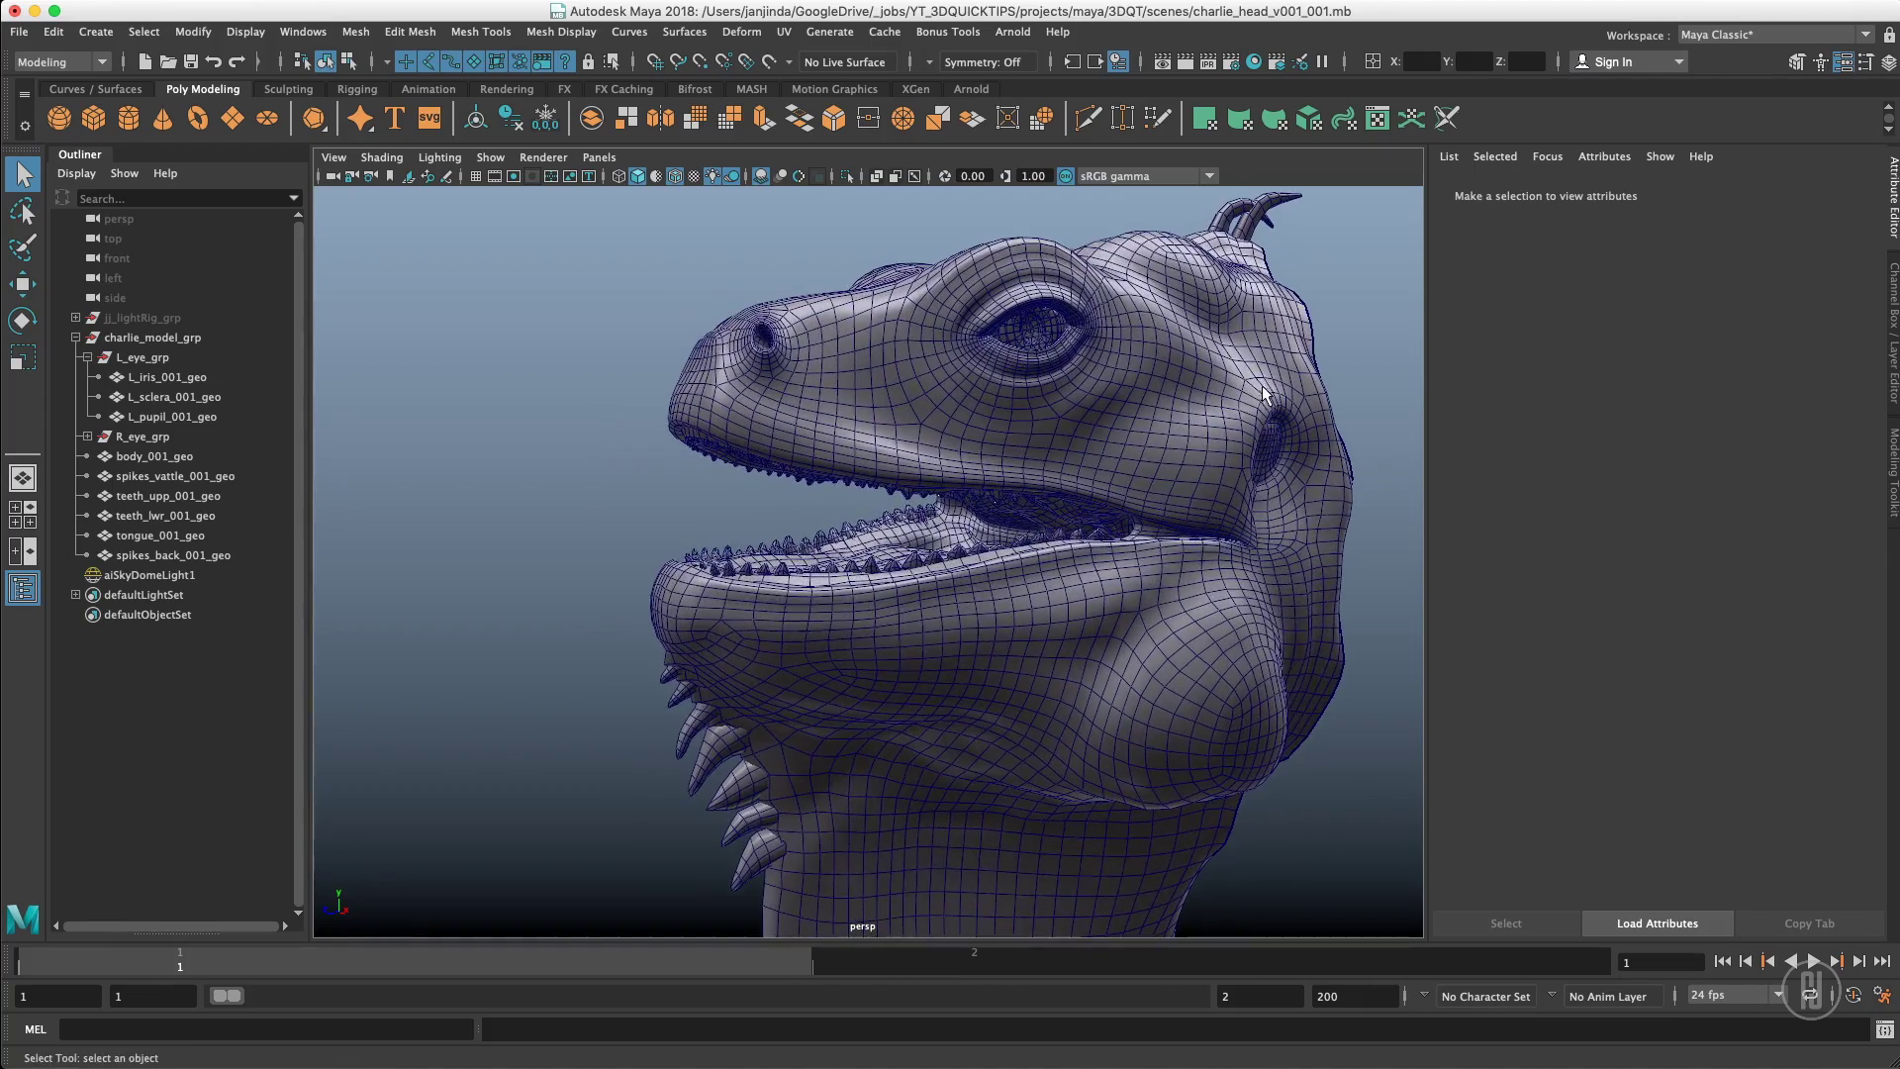
{"action": "left_click_drag", "start_coordinate": [1258, 385], "coordinate": [1219, 390], "text": "alt"}
{"action": "right_click_drag", "start_coordinate": [1219, 390], "coordinate": [1196, 382], "text": "alt"}
{"action": "left_click_drag", "start_coordinate": [1198, 389], "coordinate": [1267, 341], "text": "alt"}
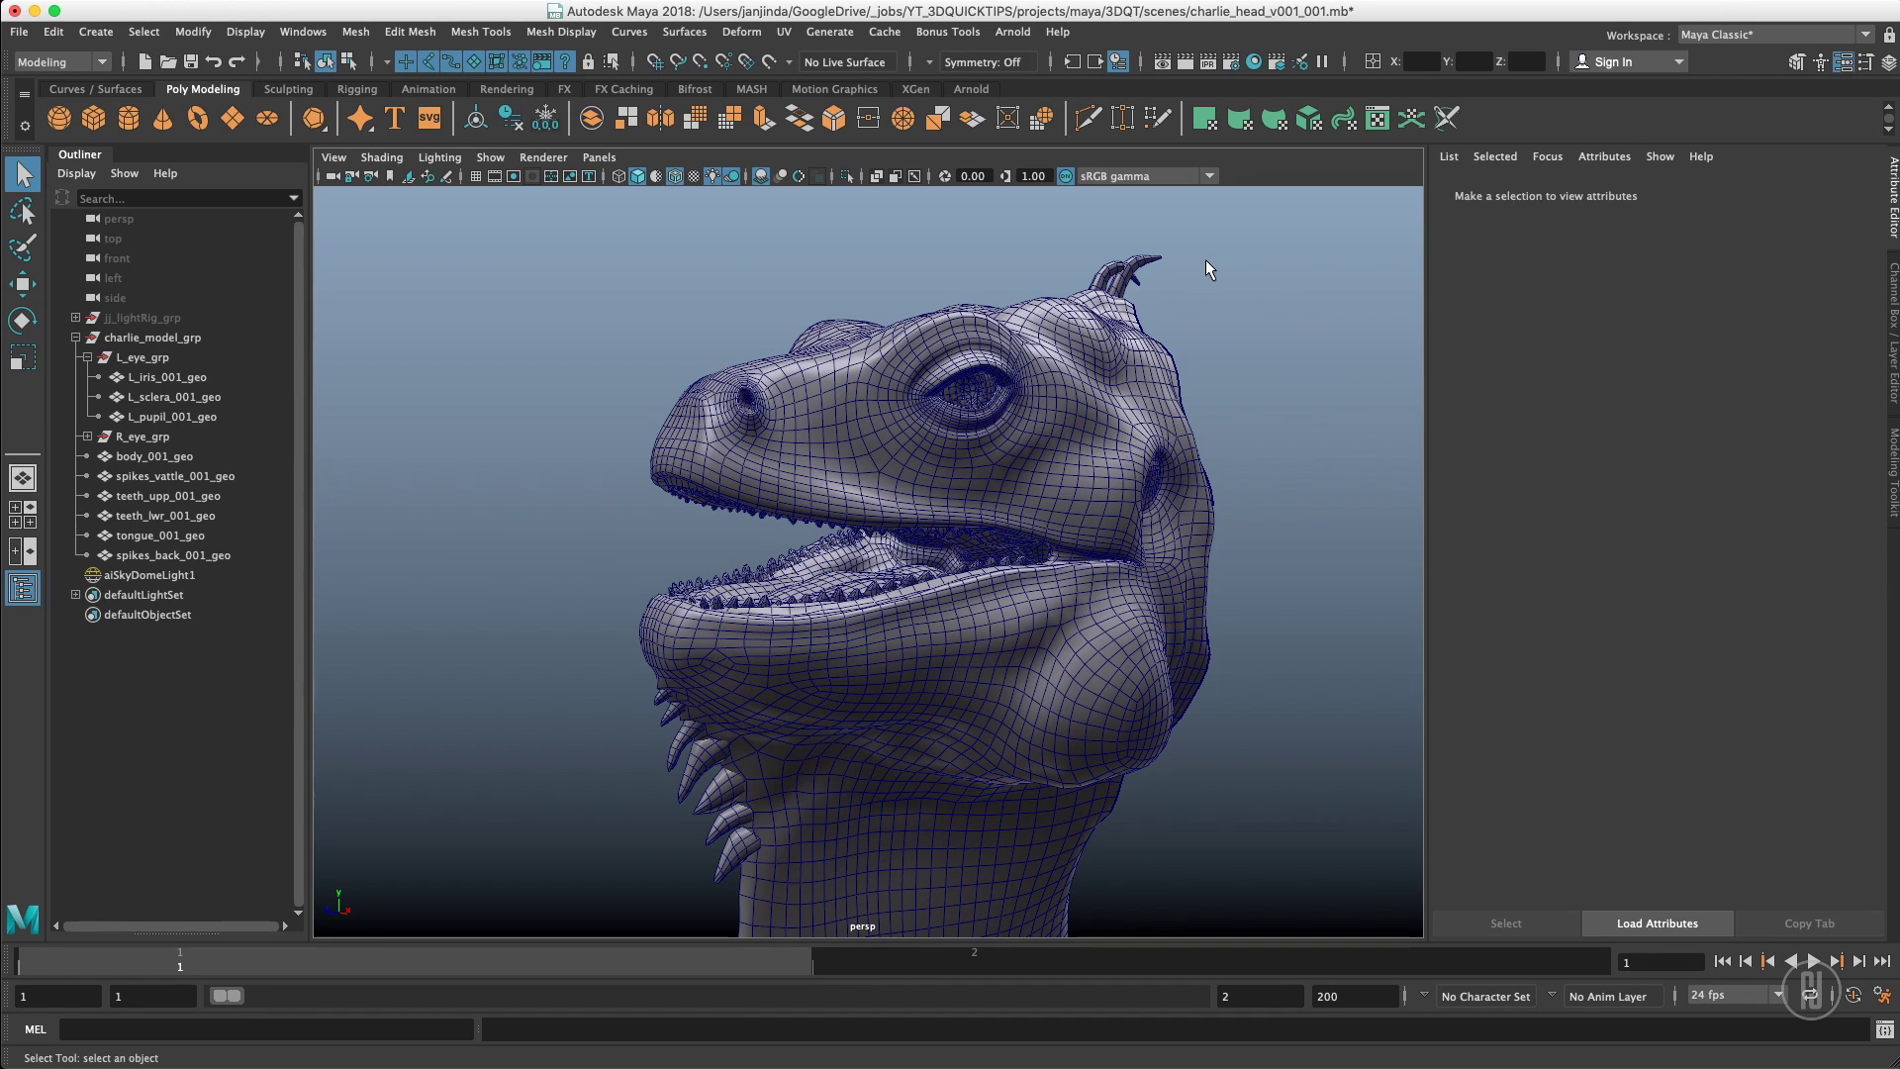
Select all of the head's geometry, remove the body mesh from the selection, and add it back with an additive marquee
{"action": "left_click_drag", "start_coordinate": [451, 250], "coordinate": [1358, 824]}
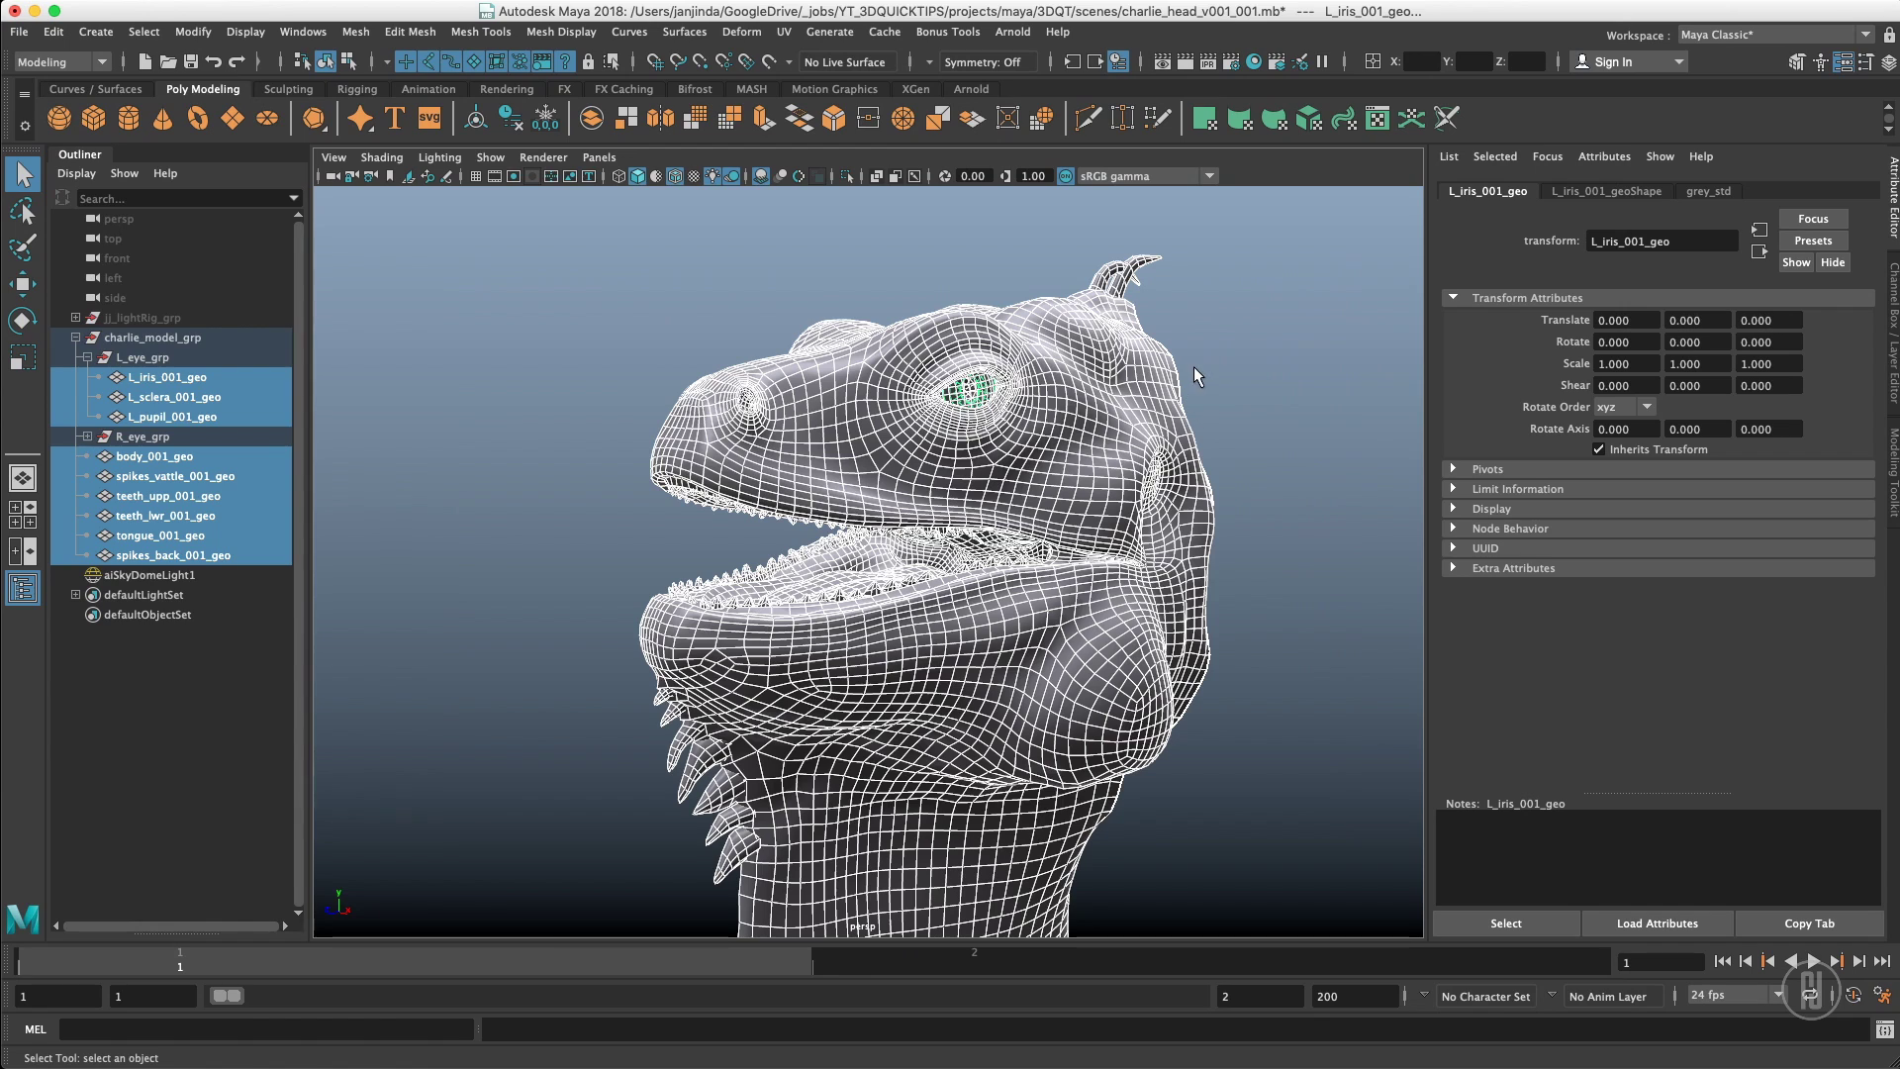
{"action": "left_click", "coordinate": [1140, 453], "text": "ctrl"}
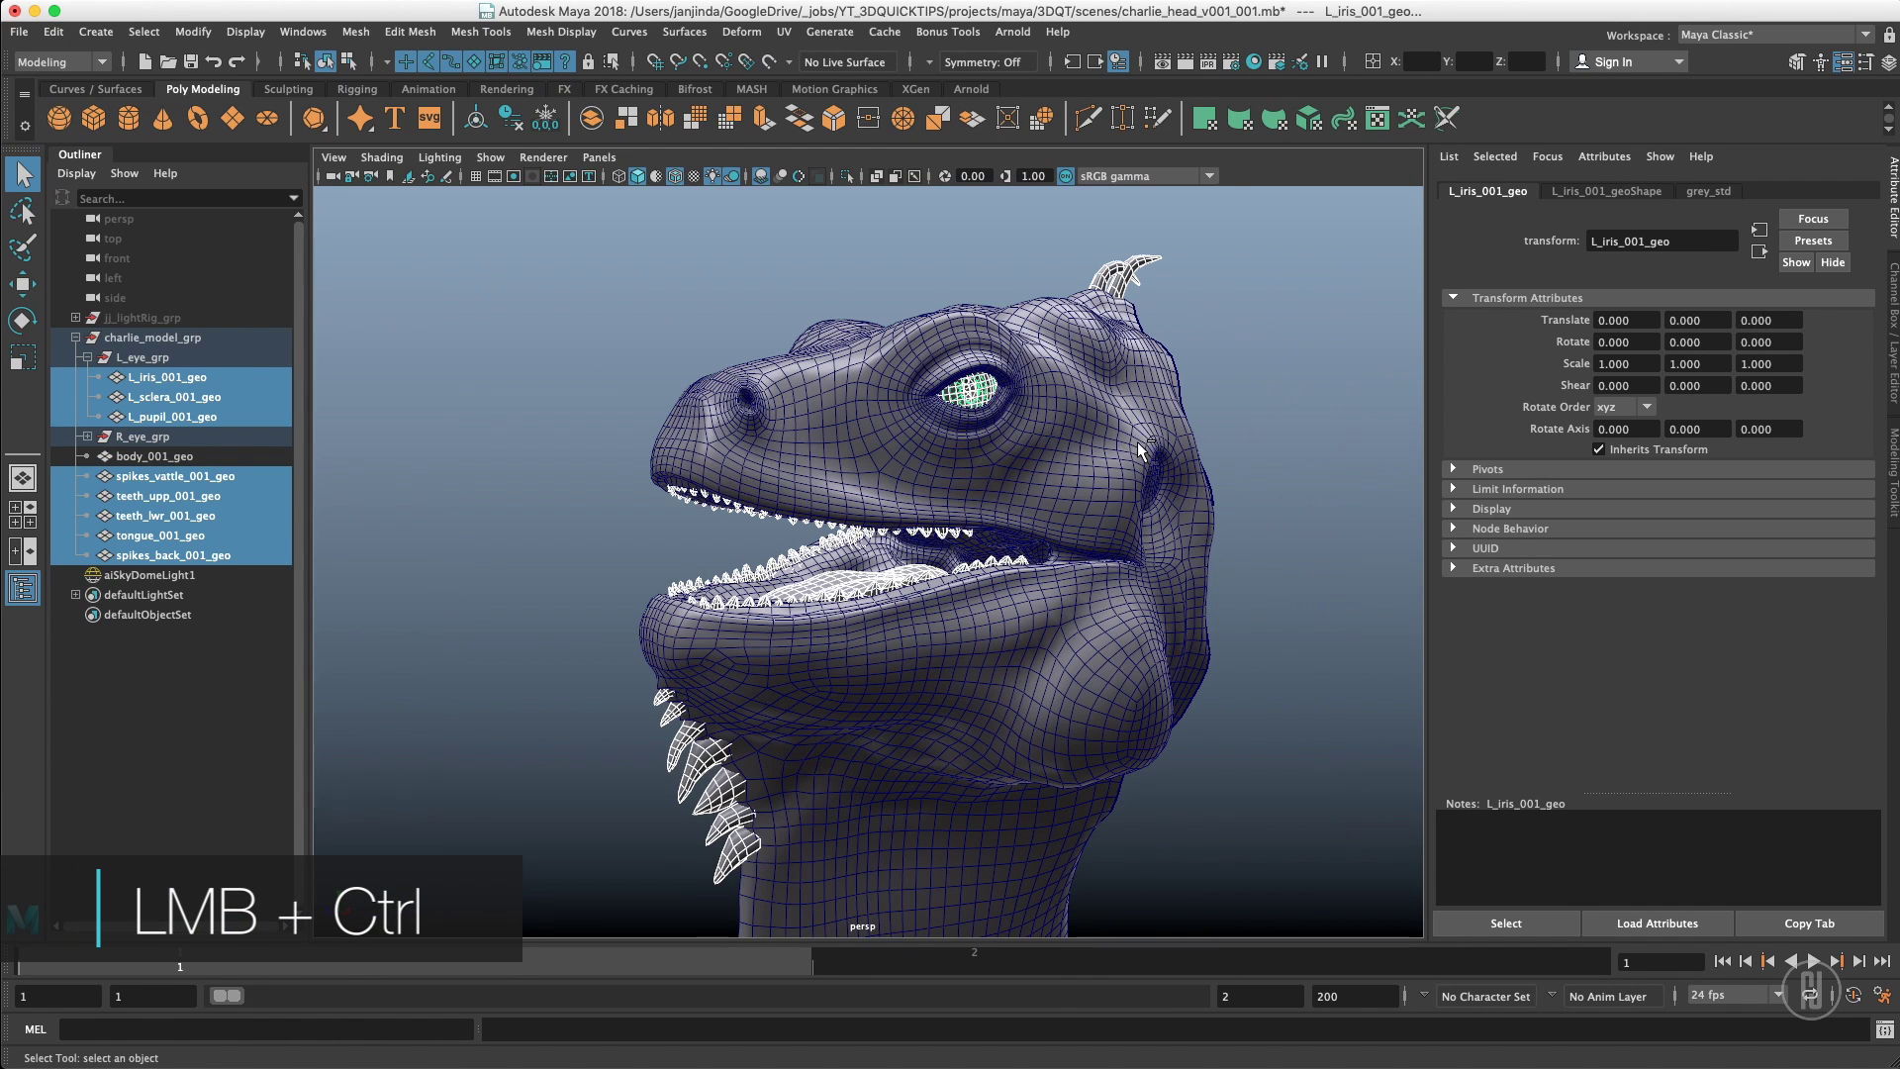
{"action": "left_click_drag", "start_coordinate": [1298, 267], "coordinate": [516, 772], "text": "ctrl+shift"}
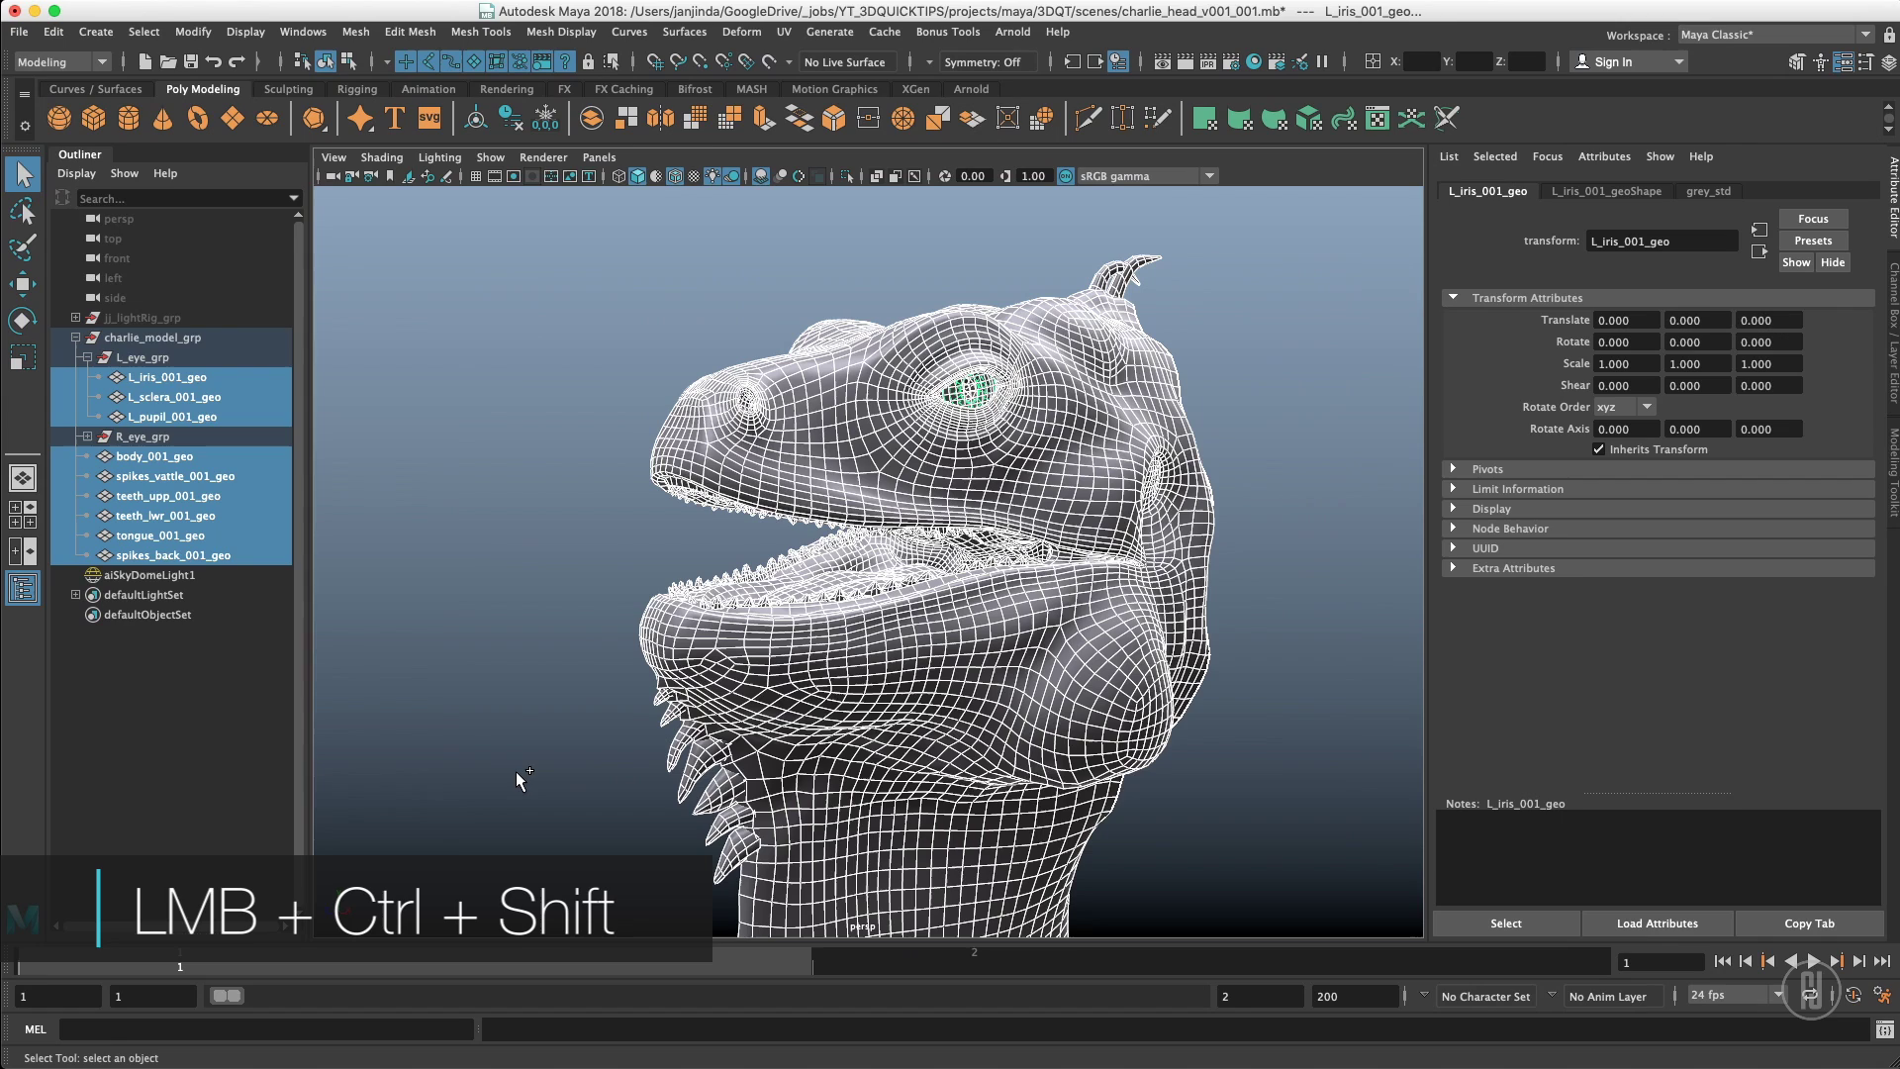
Toggle the body mesh out of the selection, and replace the selection with a marquee over only the body and upper teeth
{"action": "left_click", "coordinate": [683, 475]}
{"action": "left_click_drag", "start_coordinate": [486, 310], "coordinate": [1233, 687], "text": "shift"}
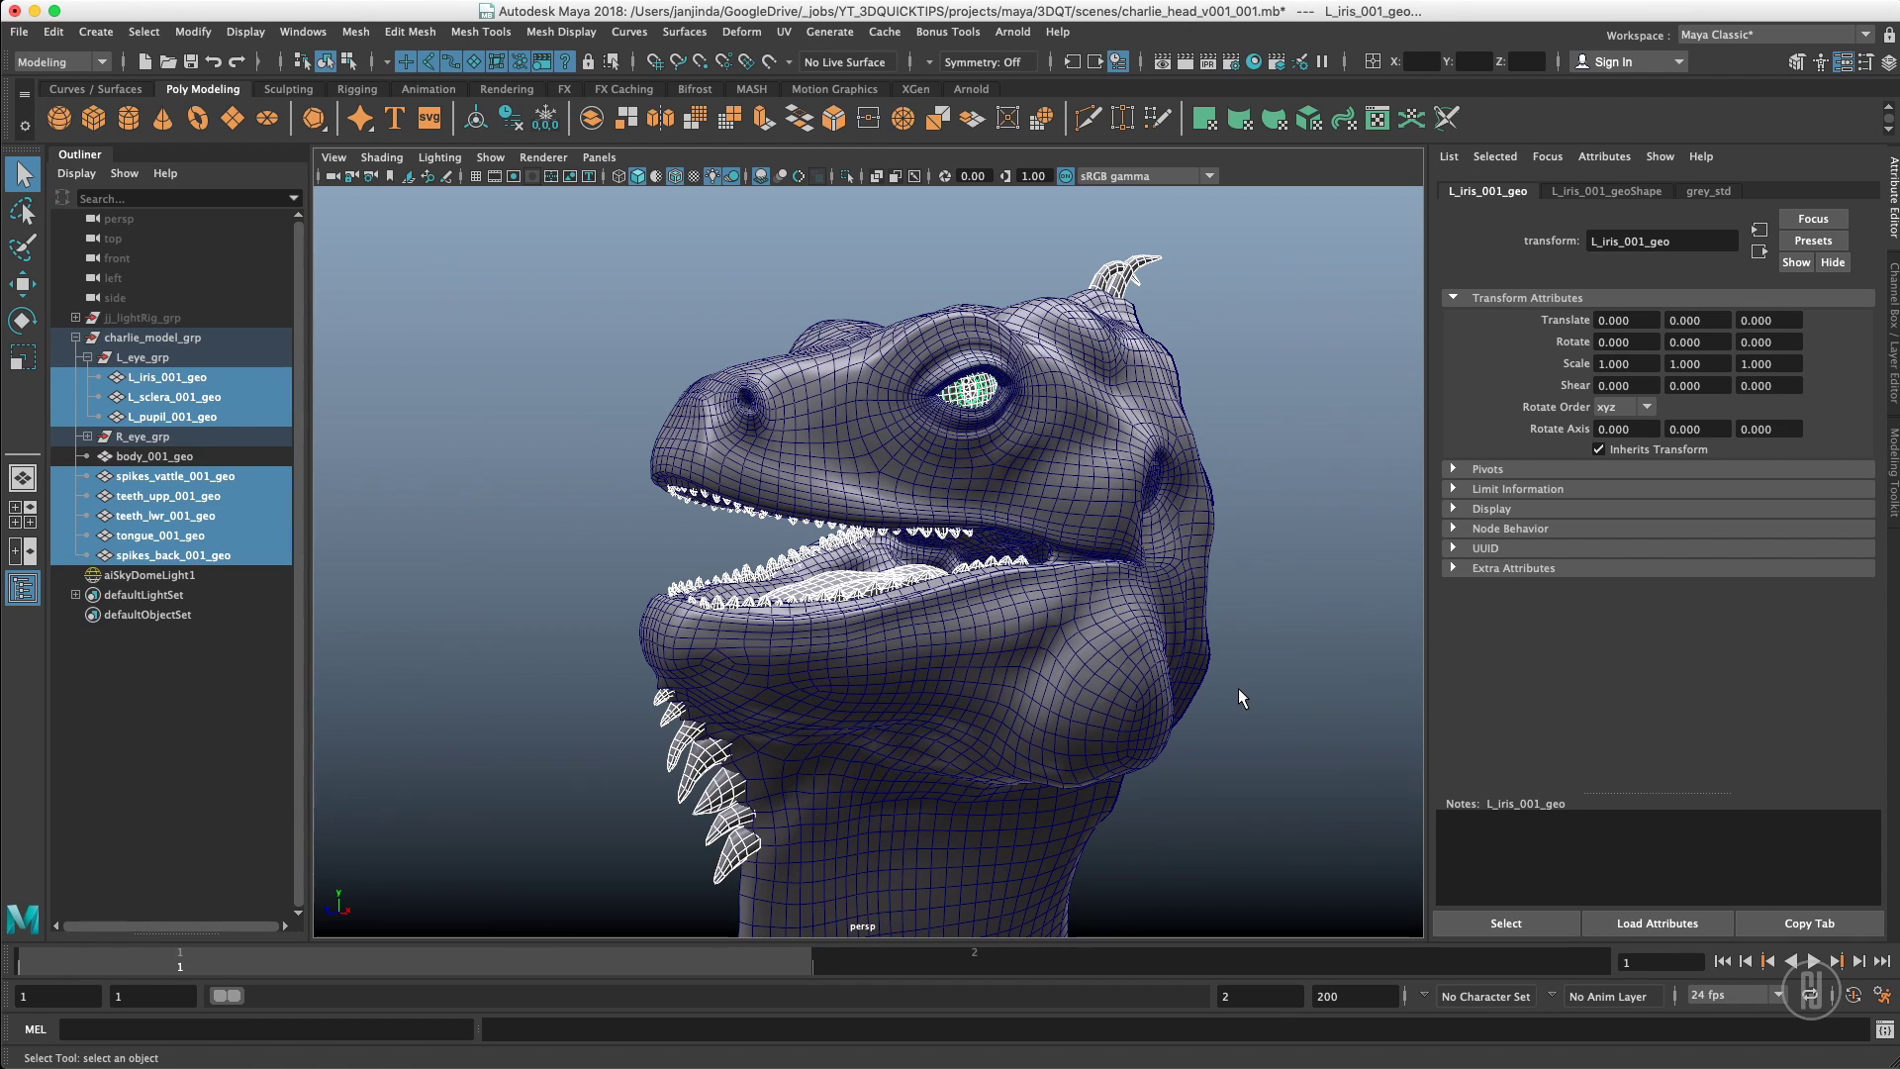
{"action": "left_click", "coordinate": [440, 284]}
{"action": "mouse_move", "coordinate": [439, 284]}
{"action": "left_mouse_down"}
{"action": "mouse_move", "coordinate": [728, 600]}
{"action": "mouse_move", "coordinate": [721, 327]}
{"action": "mouse_move", "coordinate": [602, 491]}
{"action": "mouse_move", "coordinate": [788, 652]}
{"action": "mouse_move", "coordinate": [746, 479]}
{"action": "left_mouse_up"}
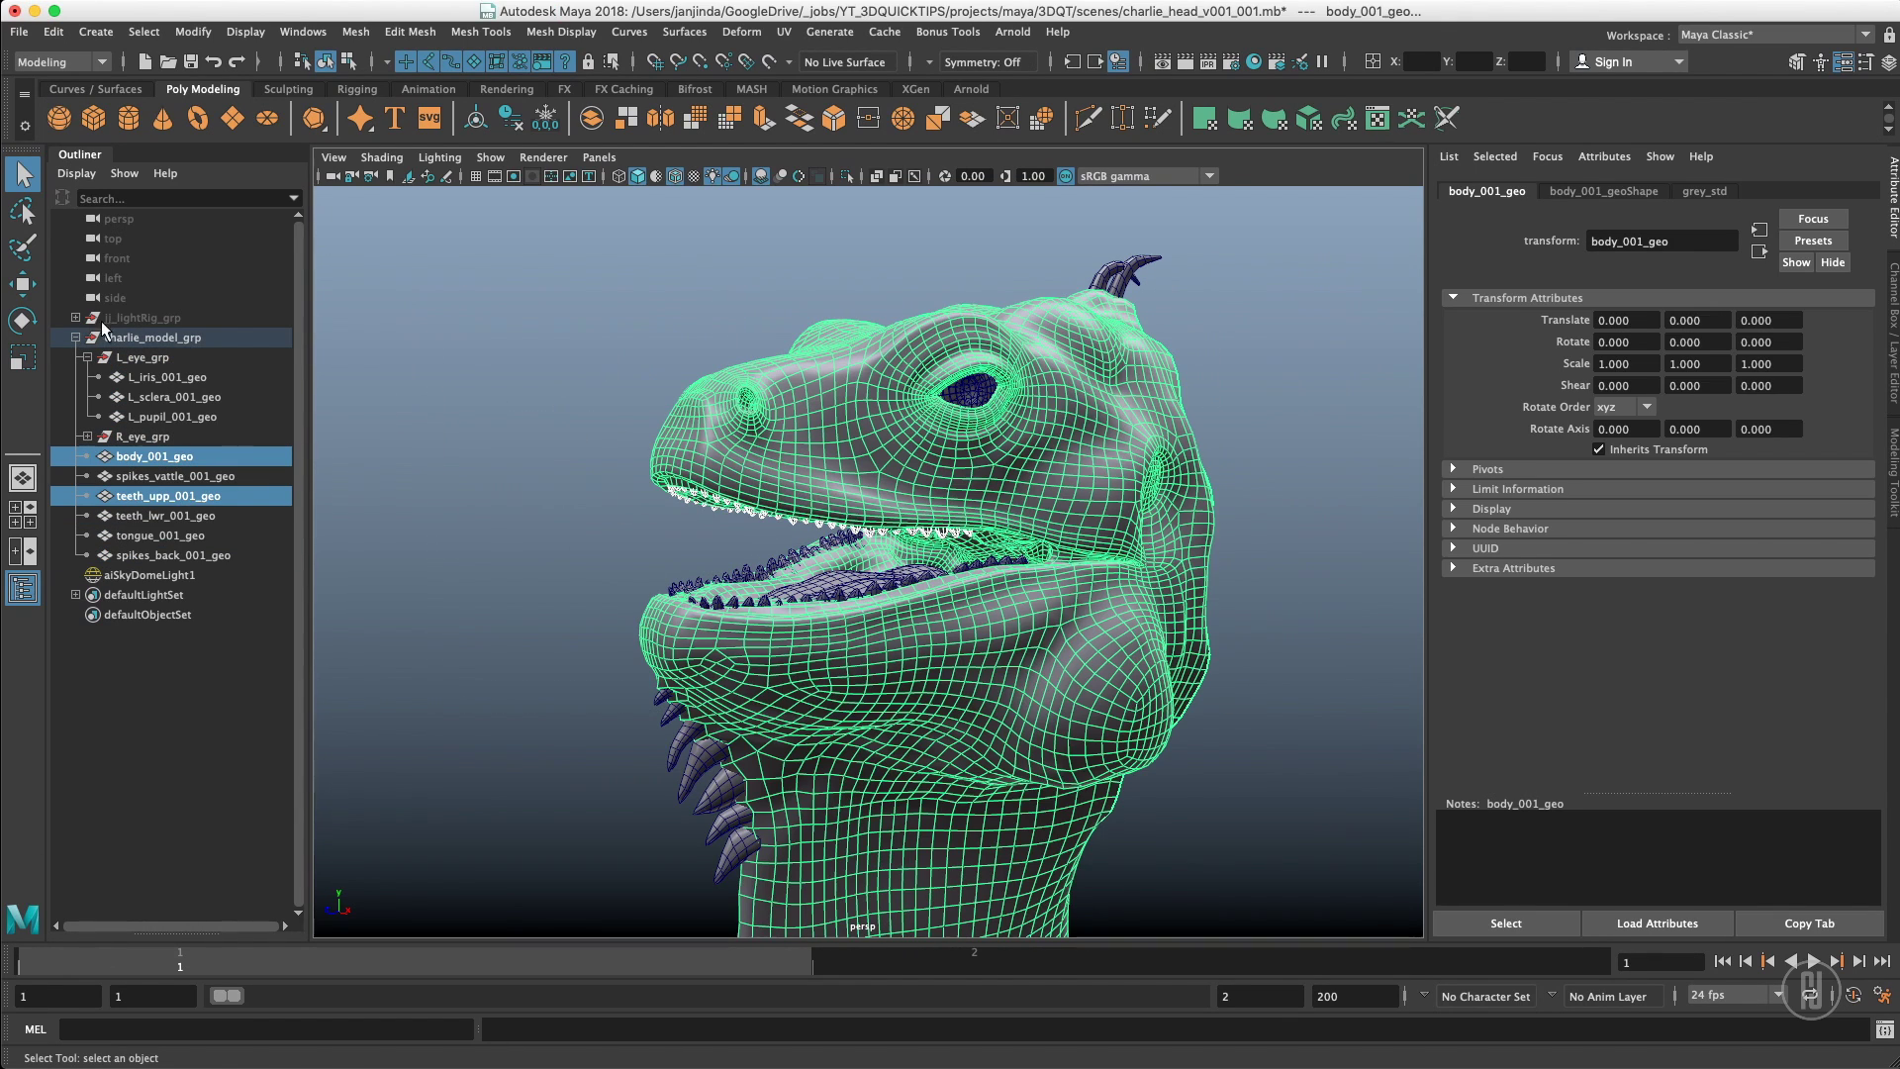
Clear the selection, try freehand loops around the head with the Lasso tool, and return to the Select tool
{"action": "left_click", "coordinate": [243, 255]}
{"action": "left_click", "coordinate": [24, 211]}
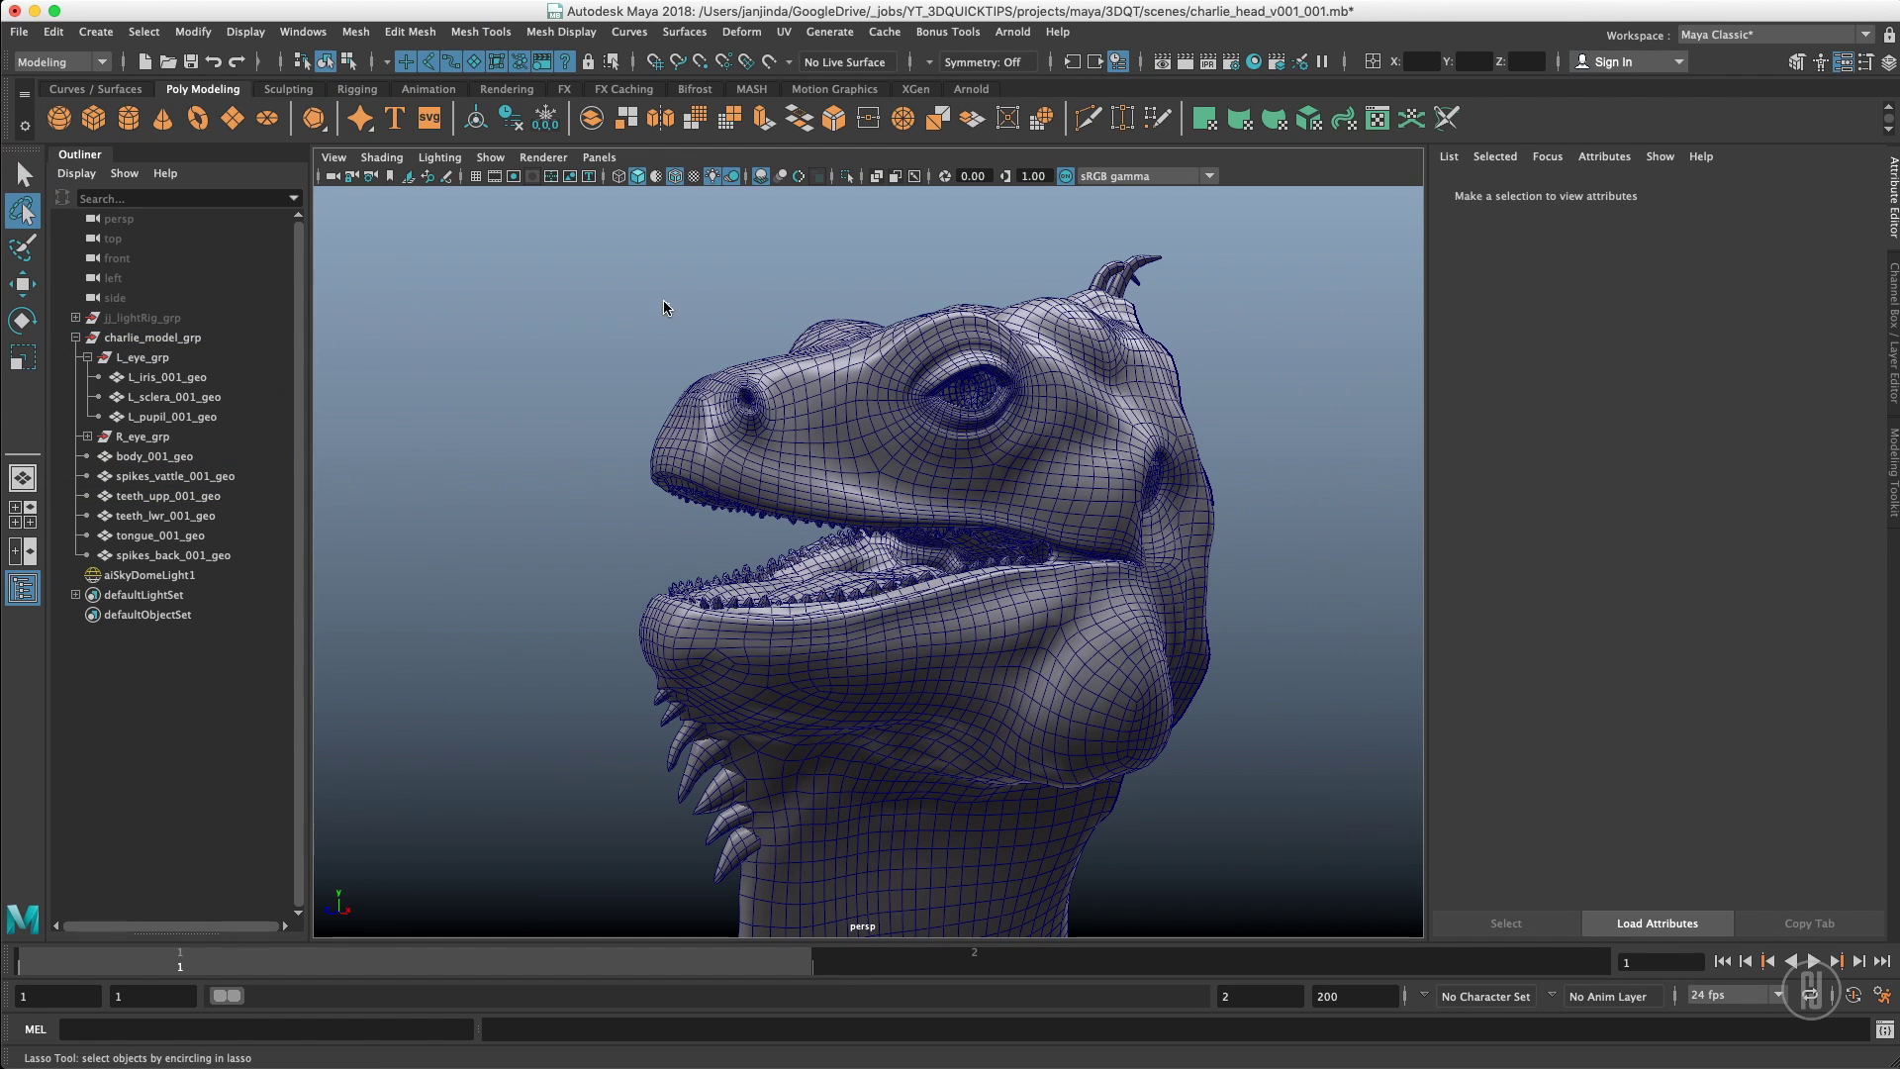
{"action": "mouse_move", "coordinate": [661, 306]}
{"action": "left_mouse_down"}
{"action": "mouse_move", "coordinate": [876, 465]}
{"action": "mouse_move", "coordinate": [673, 307]}
{"action": "left_mouse_up"}
{"action": "mouse_move", "coordinate": [1095, 244]}
{"action": "left_mouse_down"}
{"action": "mouse_move", "coordinate": [1203, 277]}
{"action": "mouse_move", "coordinate": [1136, 232]}
{"action": "mouse_move", "coordinate": [1104, 243]}
{"action": "left_mouse_up"}
{"action": "mouse_move", "coordinate": [911, 260]}
{"action": "left_mouse_down"}
{"action": "mouse_move", "coordinate": [858, 305]}
{"action": "mouse_move", "coordinate": [931, 268]}
{"action": "left_mouse_up"}
{"action": "left_click", "coordinate": [800, 288]}
{"action": "key", "text": "q"}
{"action": "scroll", "coordinate": [1199, 341], "scroll_direction": "up", "scroll_amount": 2}
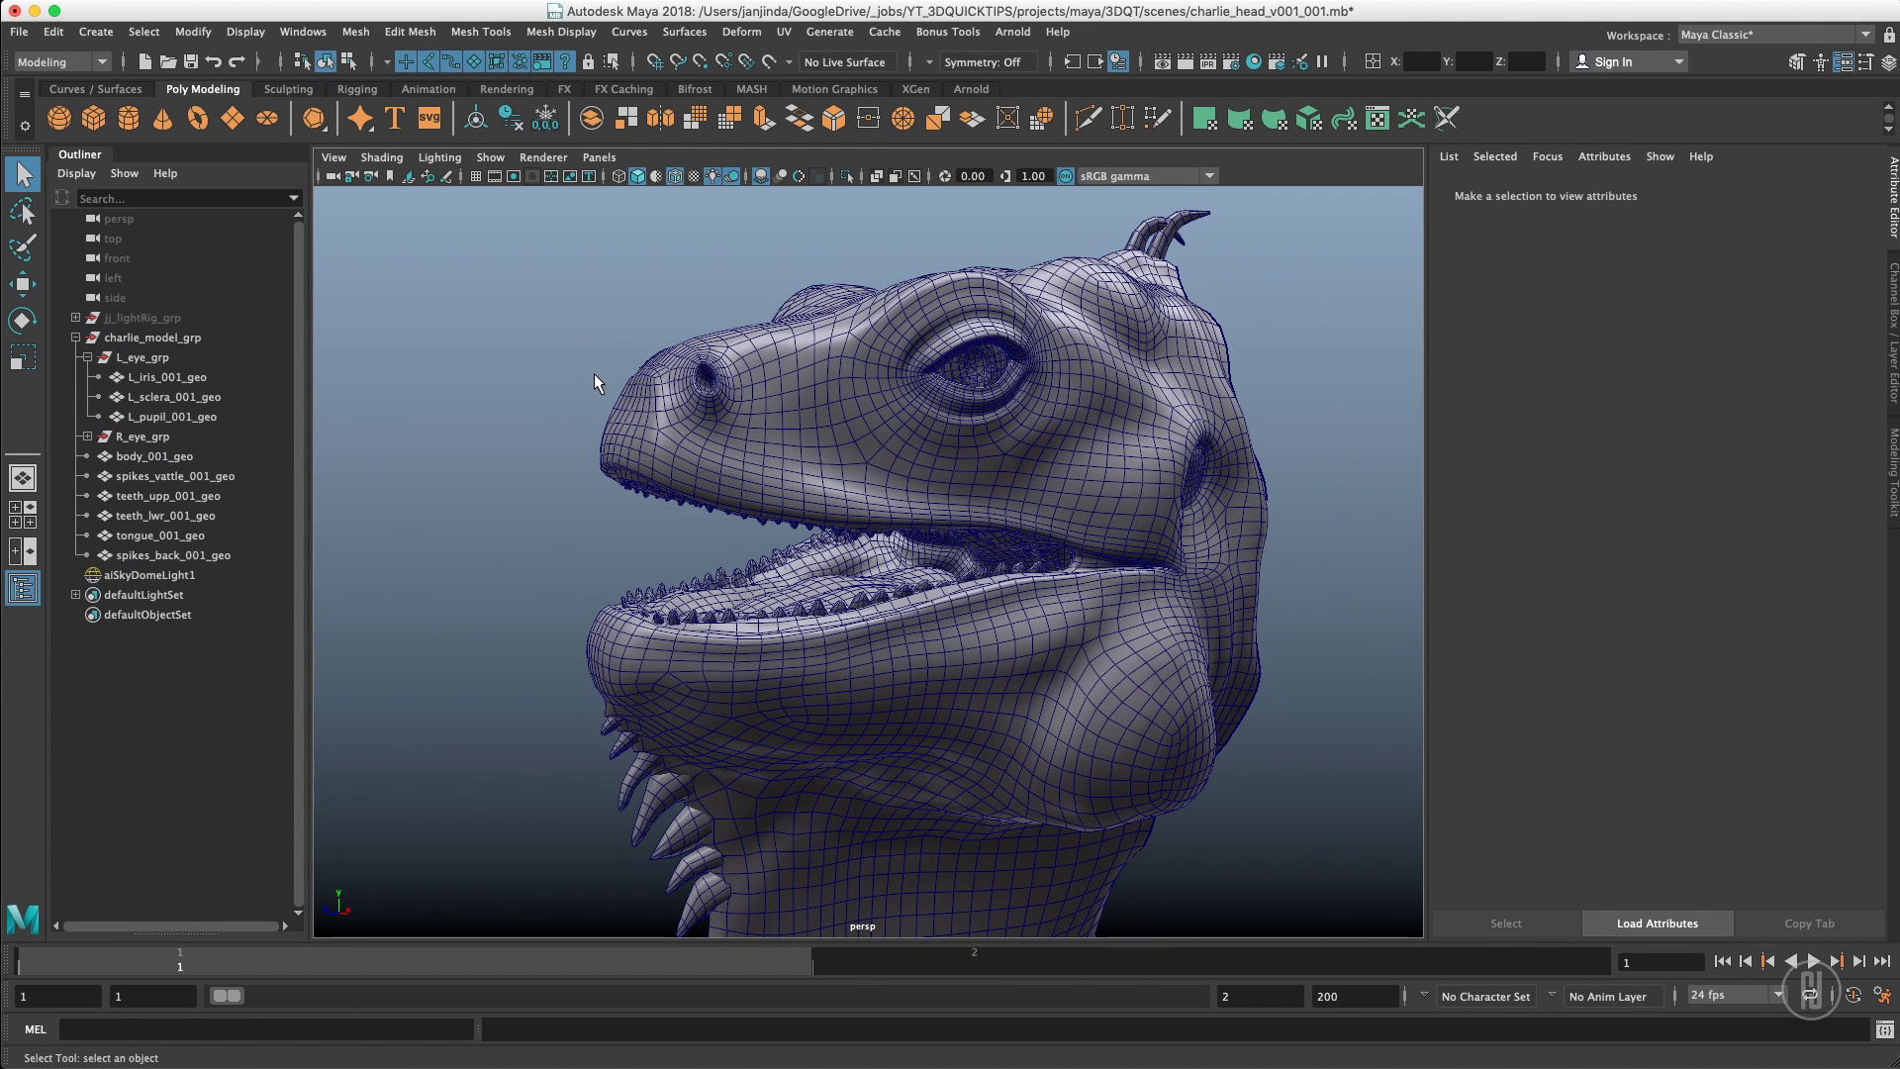
Marquee-select only the wattle spikes along the creature's throat and clear the selection
{"action": "left_click_drag", "start_coordinate": [435, 266], "coordinate": [623, 903]}
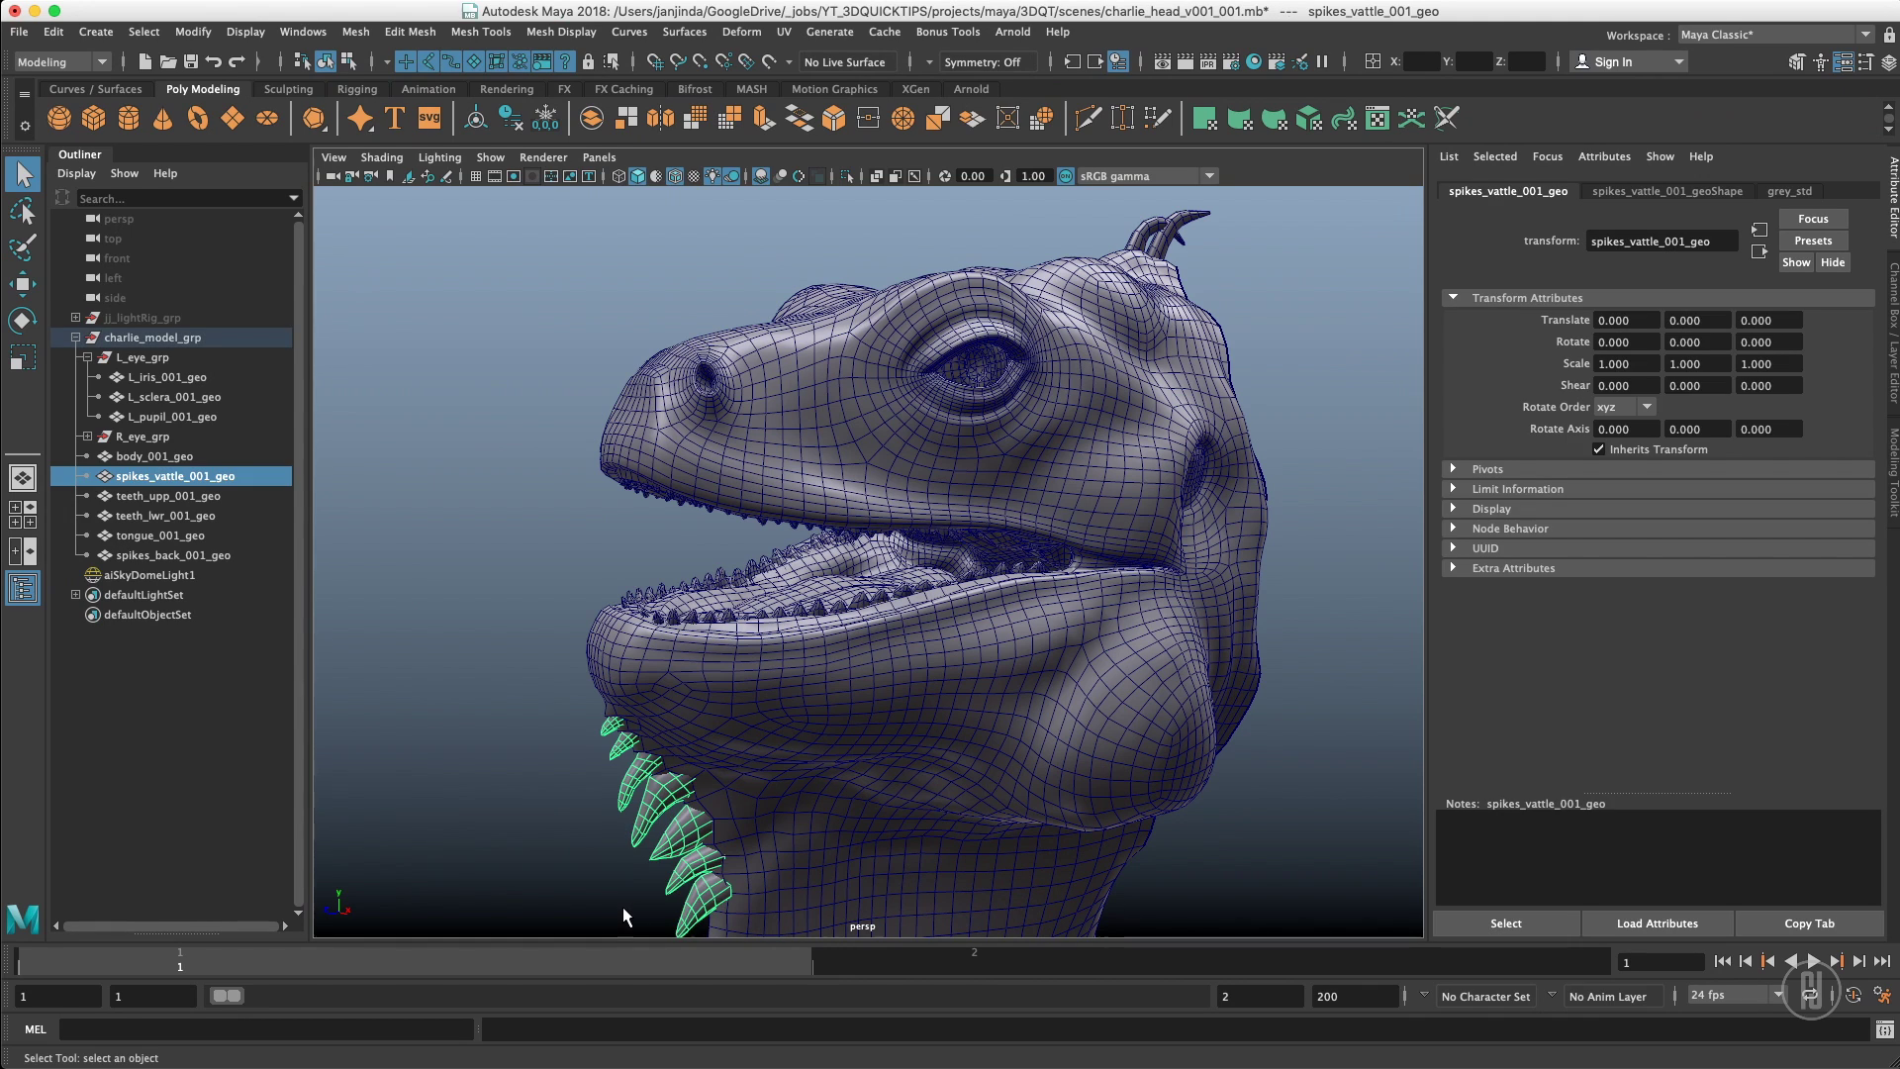
{"action": "left_click", "coordinate": [537, 462]}
{"action": "left_click_drag", "start_coordinate": [579, 507], "coordinate": [578, 501], "text": "alt"}
{"action": "right_click_drag", "start_coordinate": [578, 501], "coordinate": [574, 527], "text": "alt"}
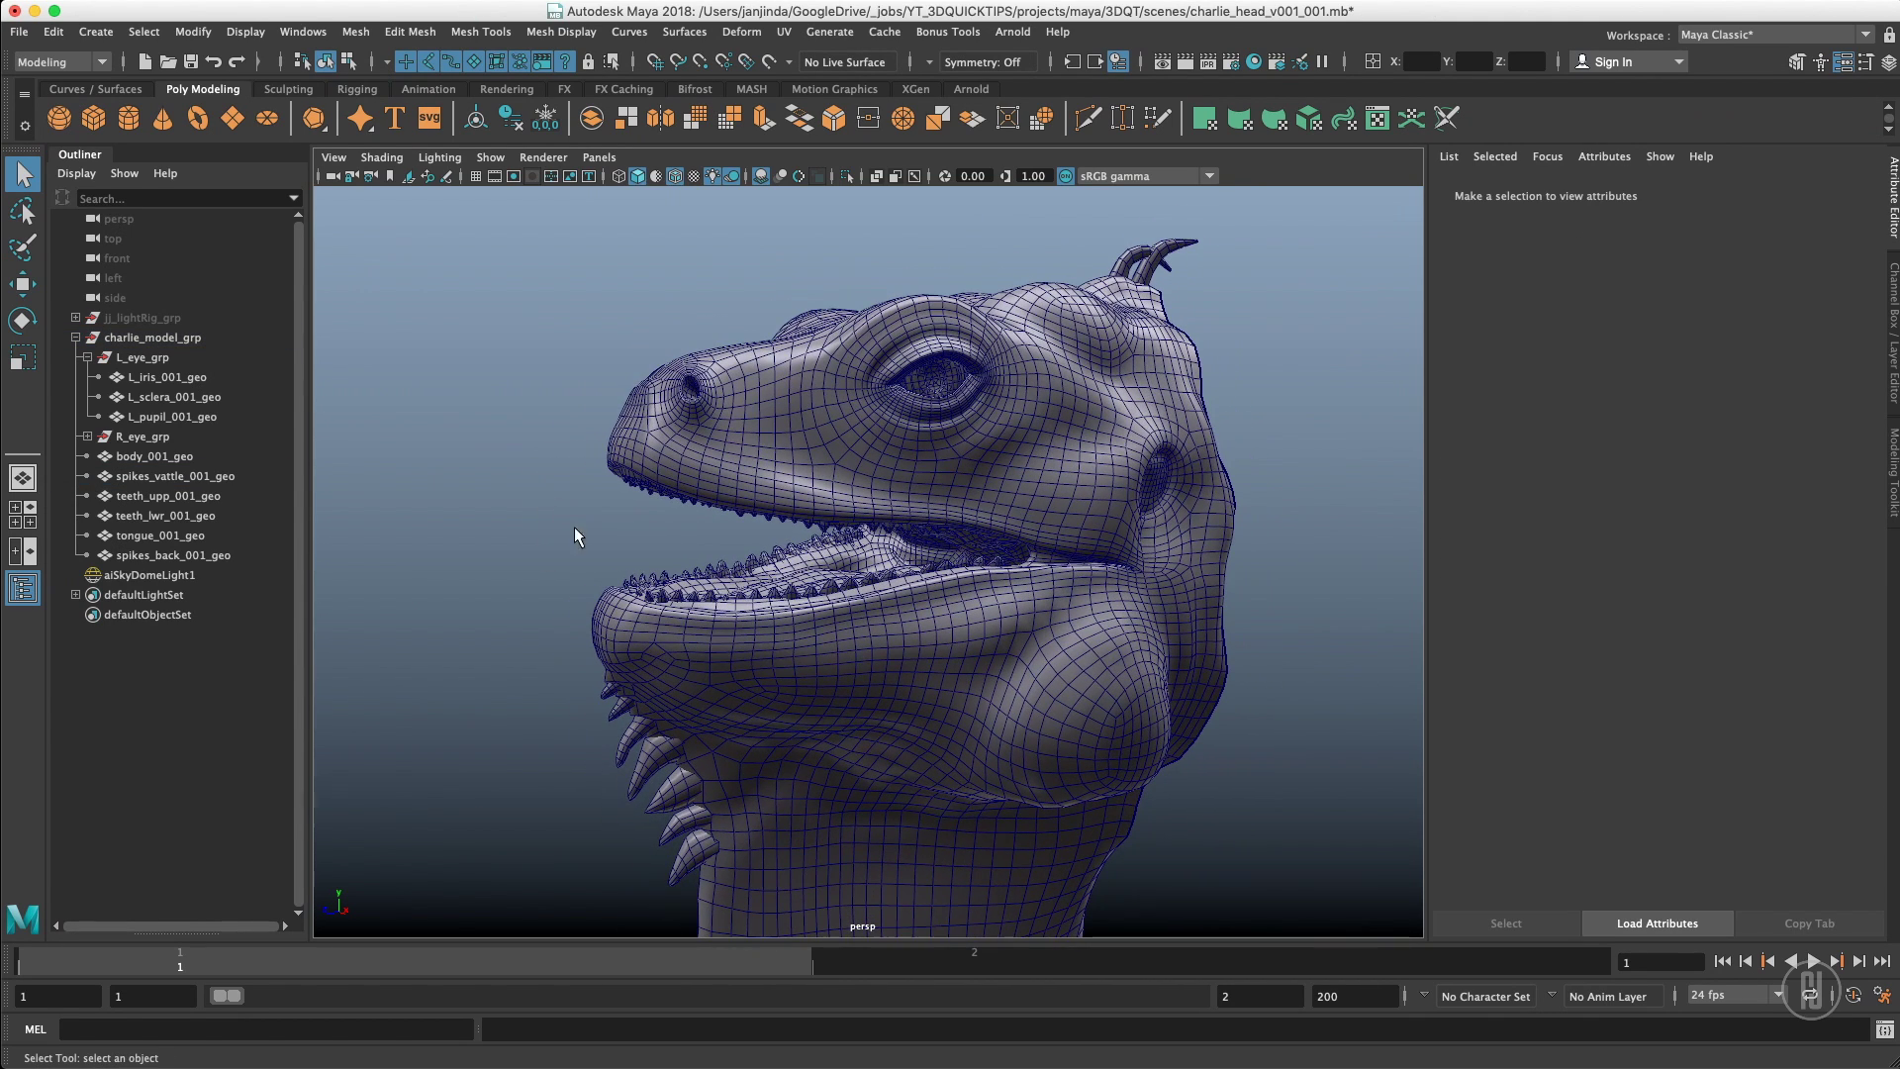
{"action": "left_click_drag", "start_coordinate": [471, 327], "coordinate": [547, 378]}
{"action": "left_click_drag", "start_coordinate": [400, 292], "coordinate": [621, 560]}
{"action": "left_click_drag", "start_coordinate": [1051, 381], "coordinate": [596, 428]}
{"action": "mouse_move", "coordinate": [684, 519]}
{"action": "left_mouse_down", "text": "alt"}
{"action": "mouse_move", "coordinate": [663, 526]}
{"action": "mouse_move", "coordinate": [721, 518]}
{"action": "mouse_move", "coordinate": [675, 519]}
{"action": "mouse_move", "coordinate": [713, 534]}
{"action": "left_mouse_up", "text": "alt"}
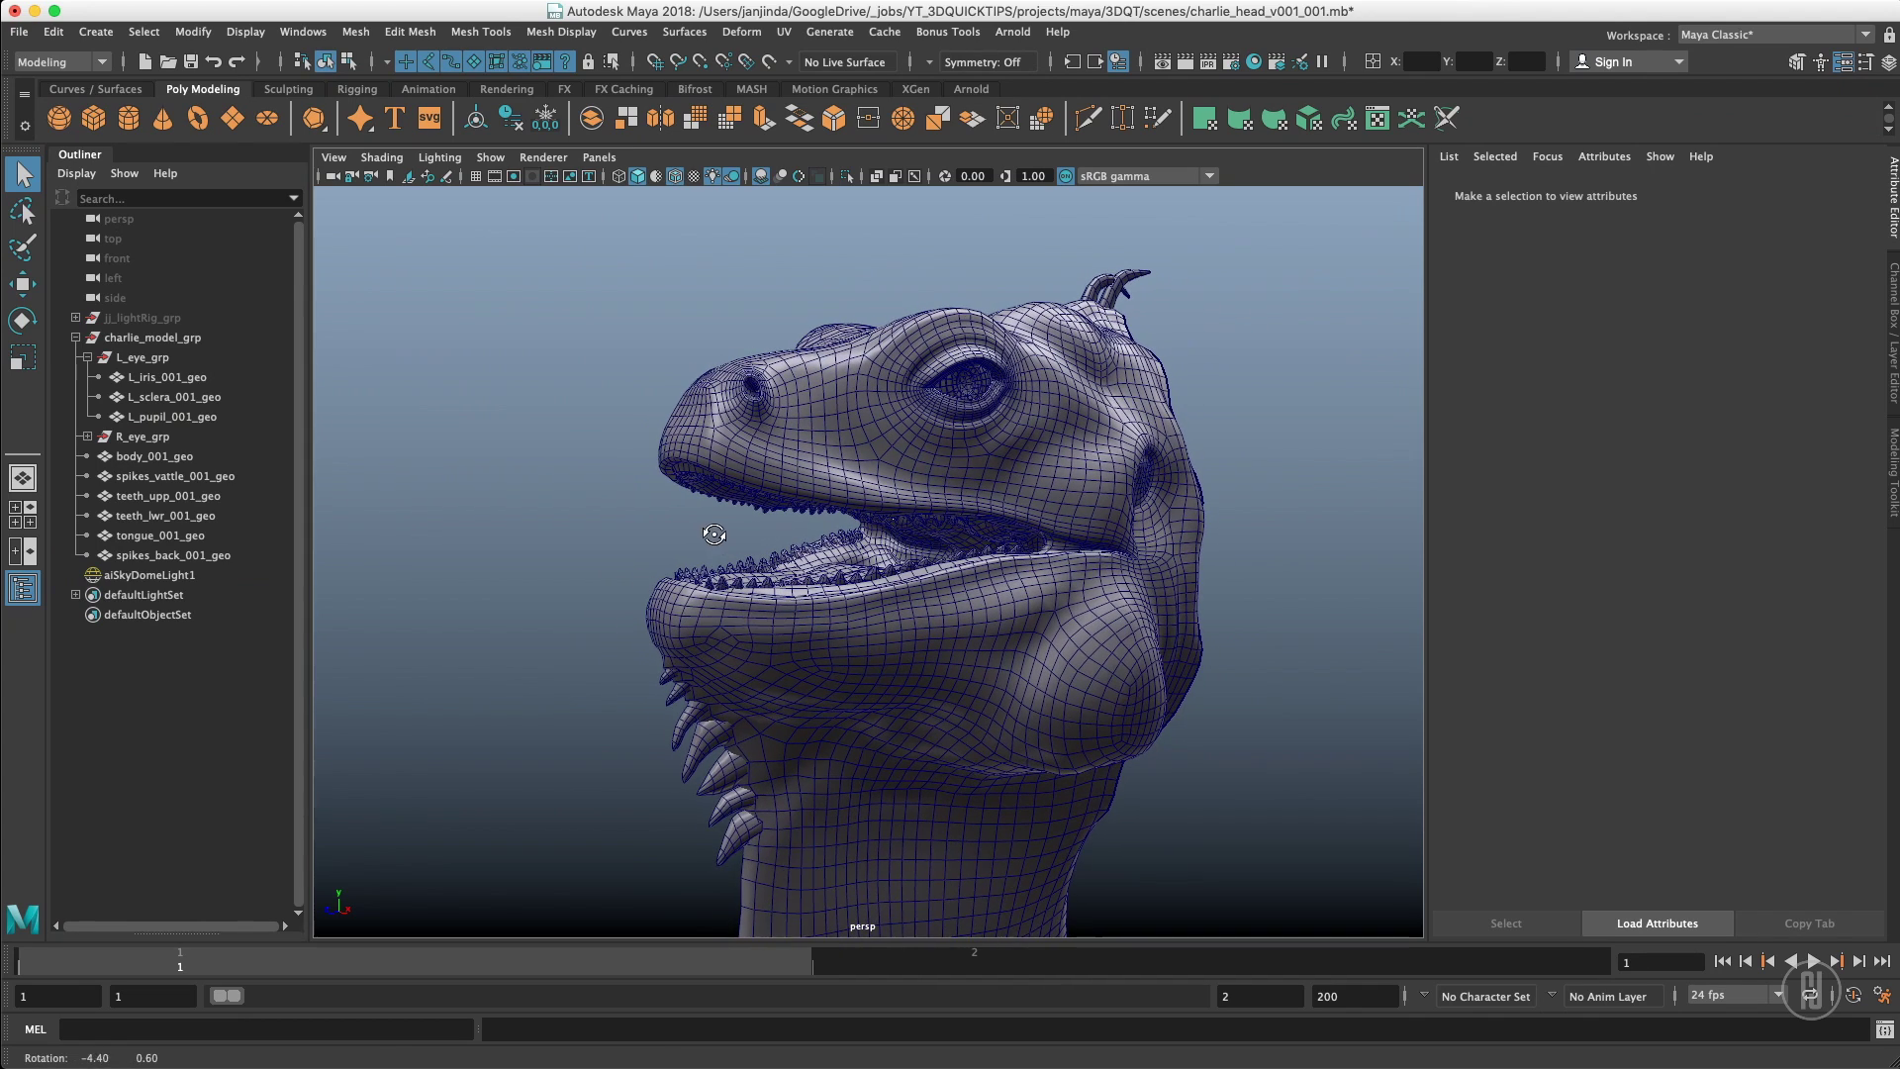
Select charlie_model_grp and walk the selection down the hierarchy through L_eye_grp to the left iris shape node
{"action": "left_click", "coordinate": [194, 336]}
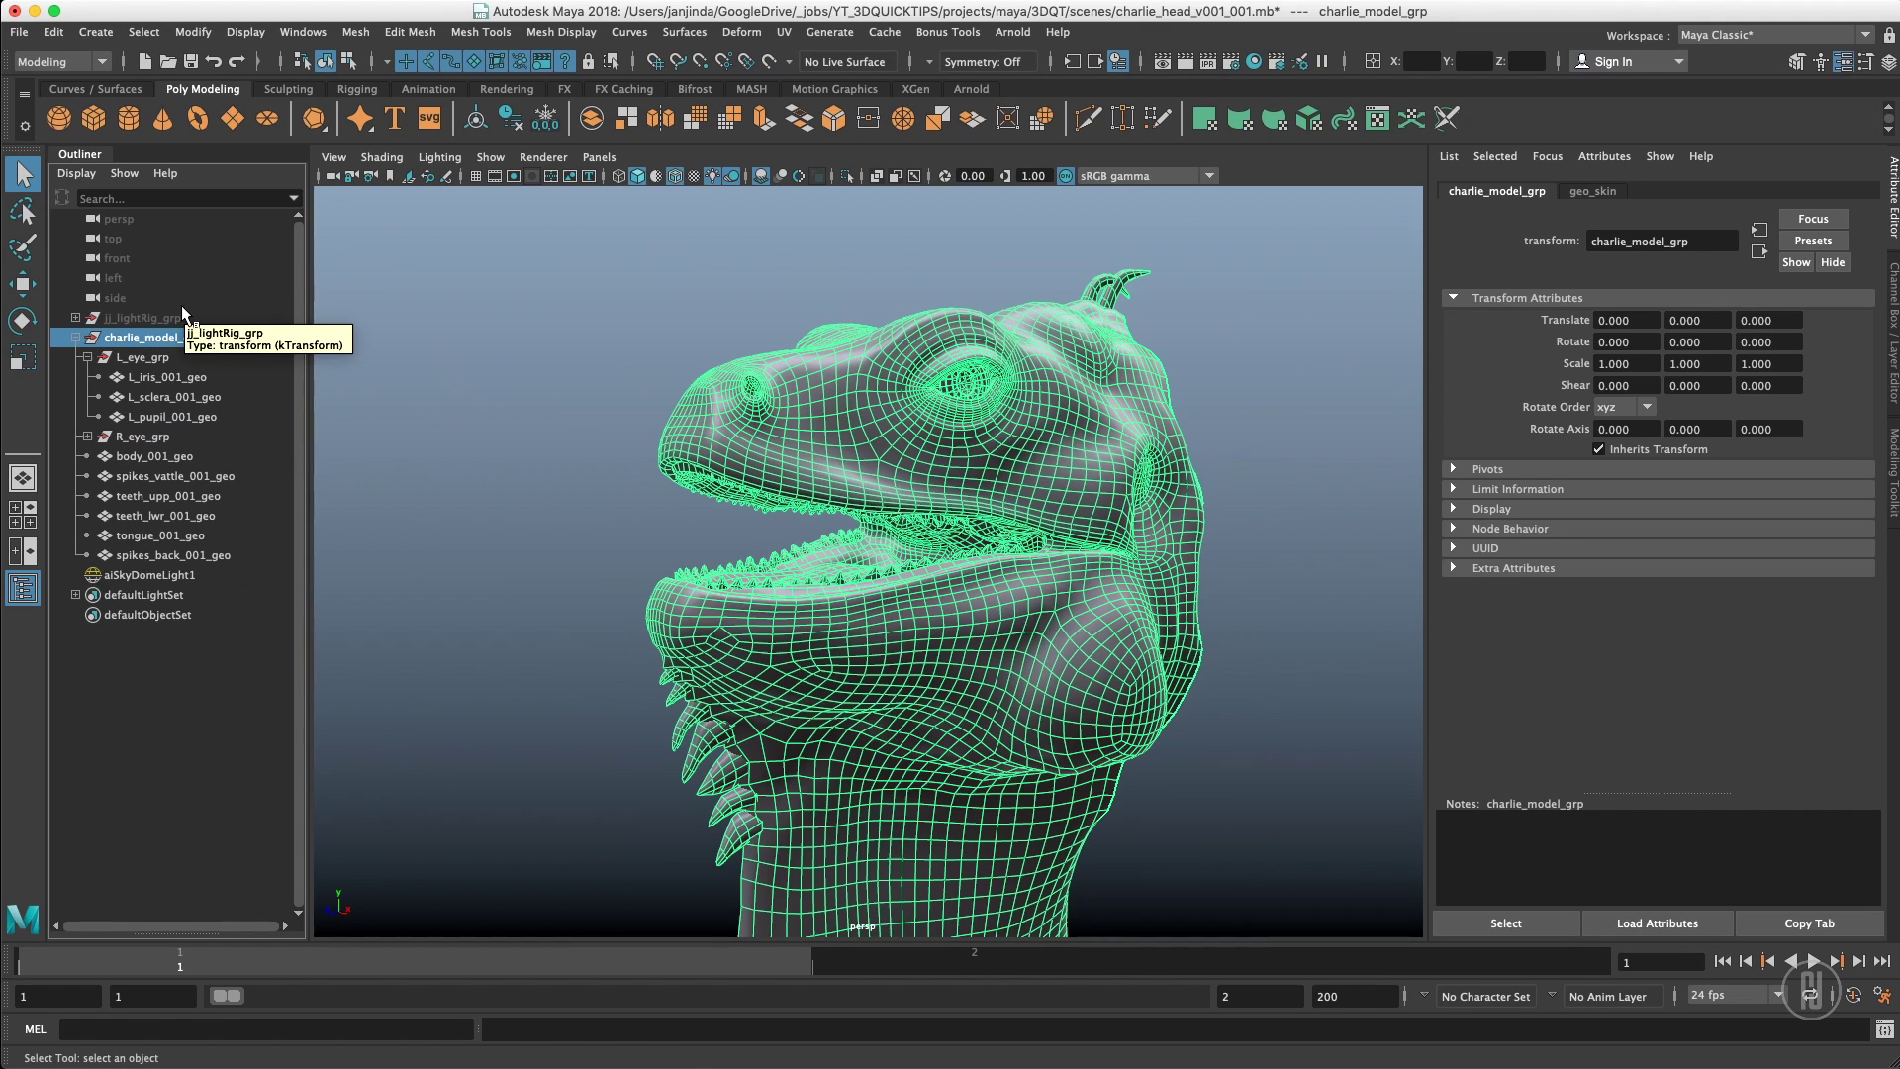
{"action": "key", "text": "Down"}
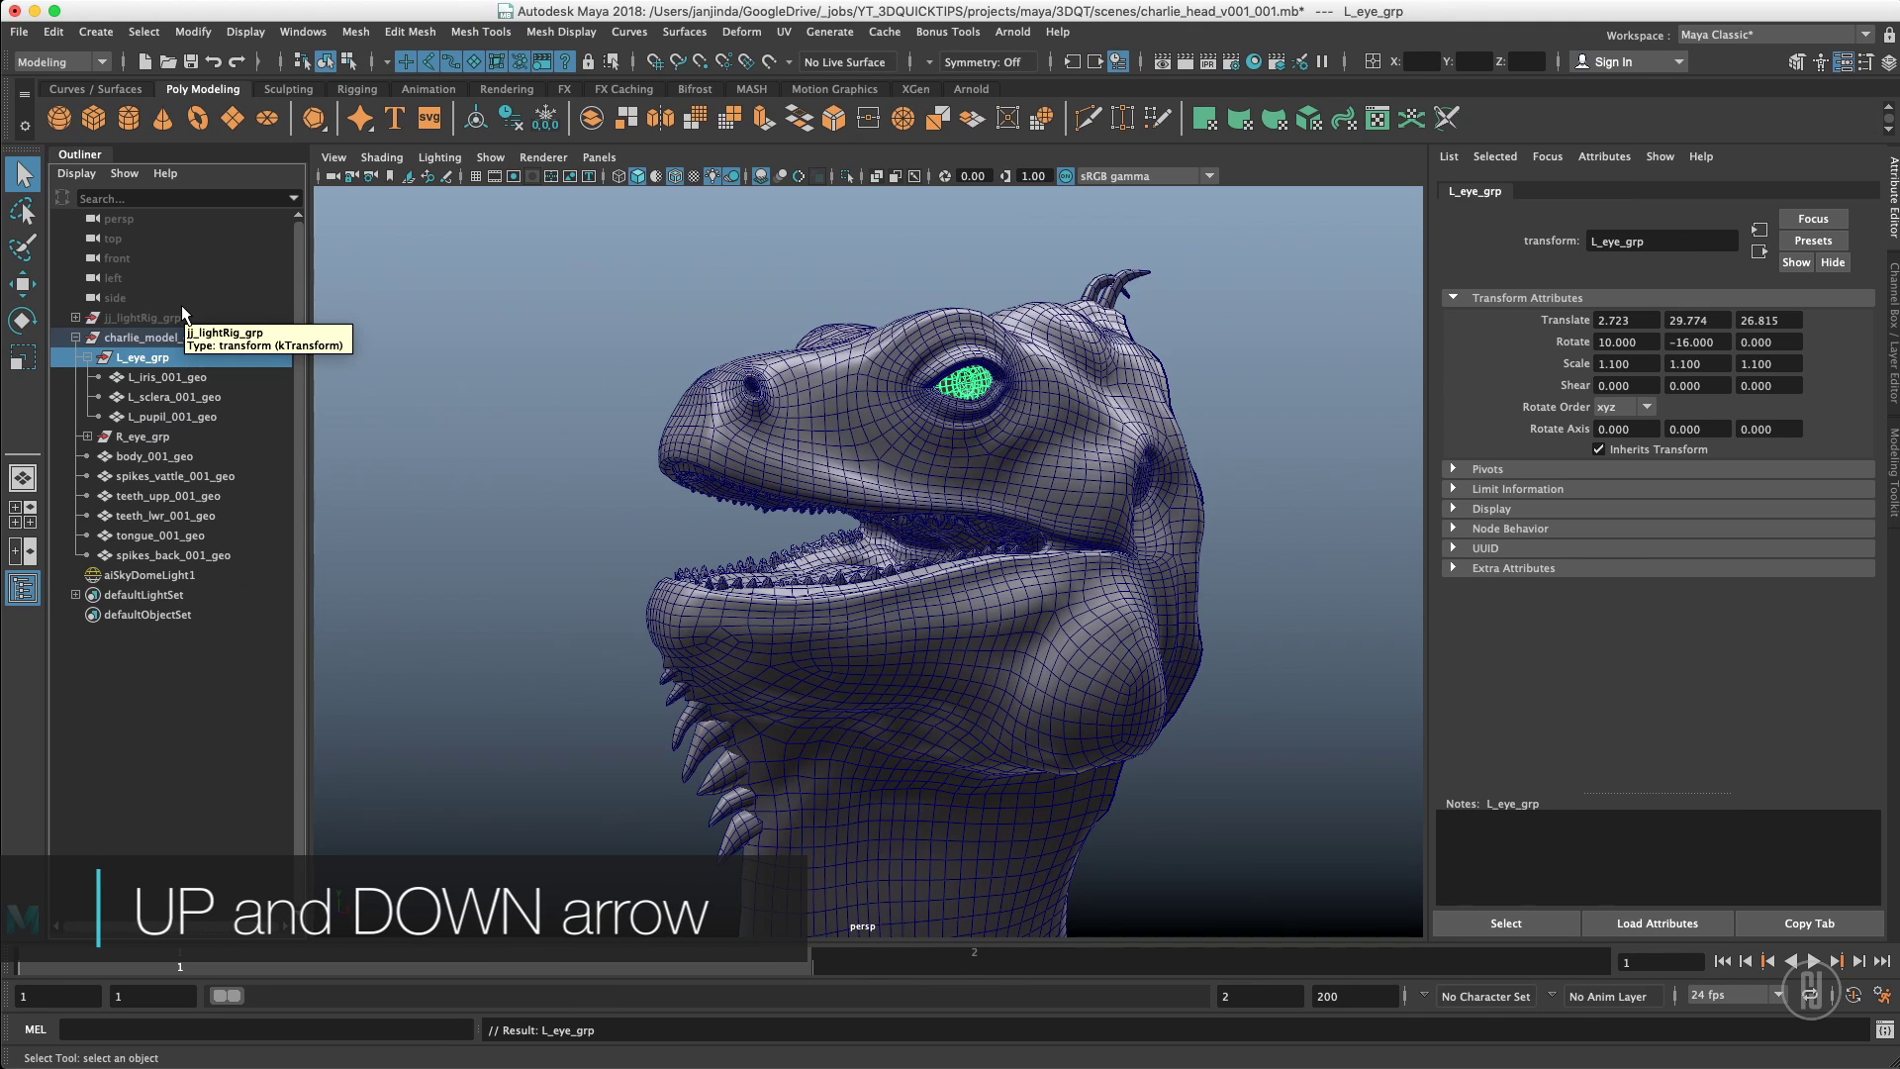
{"action": "key", "text": "Down"}
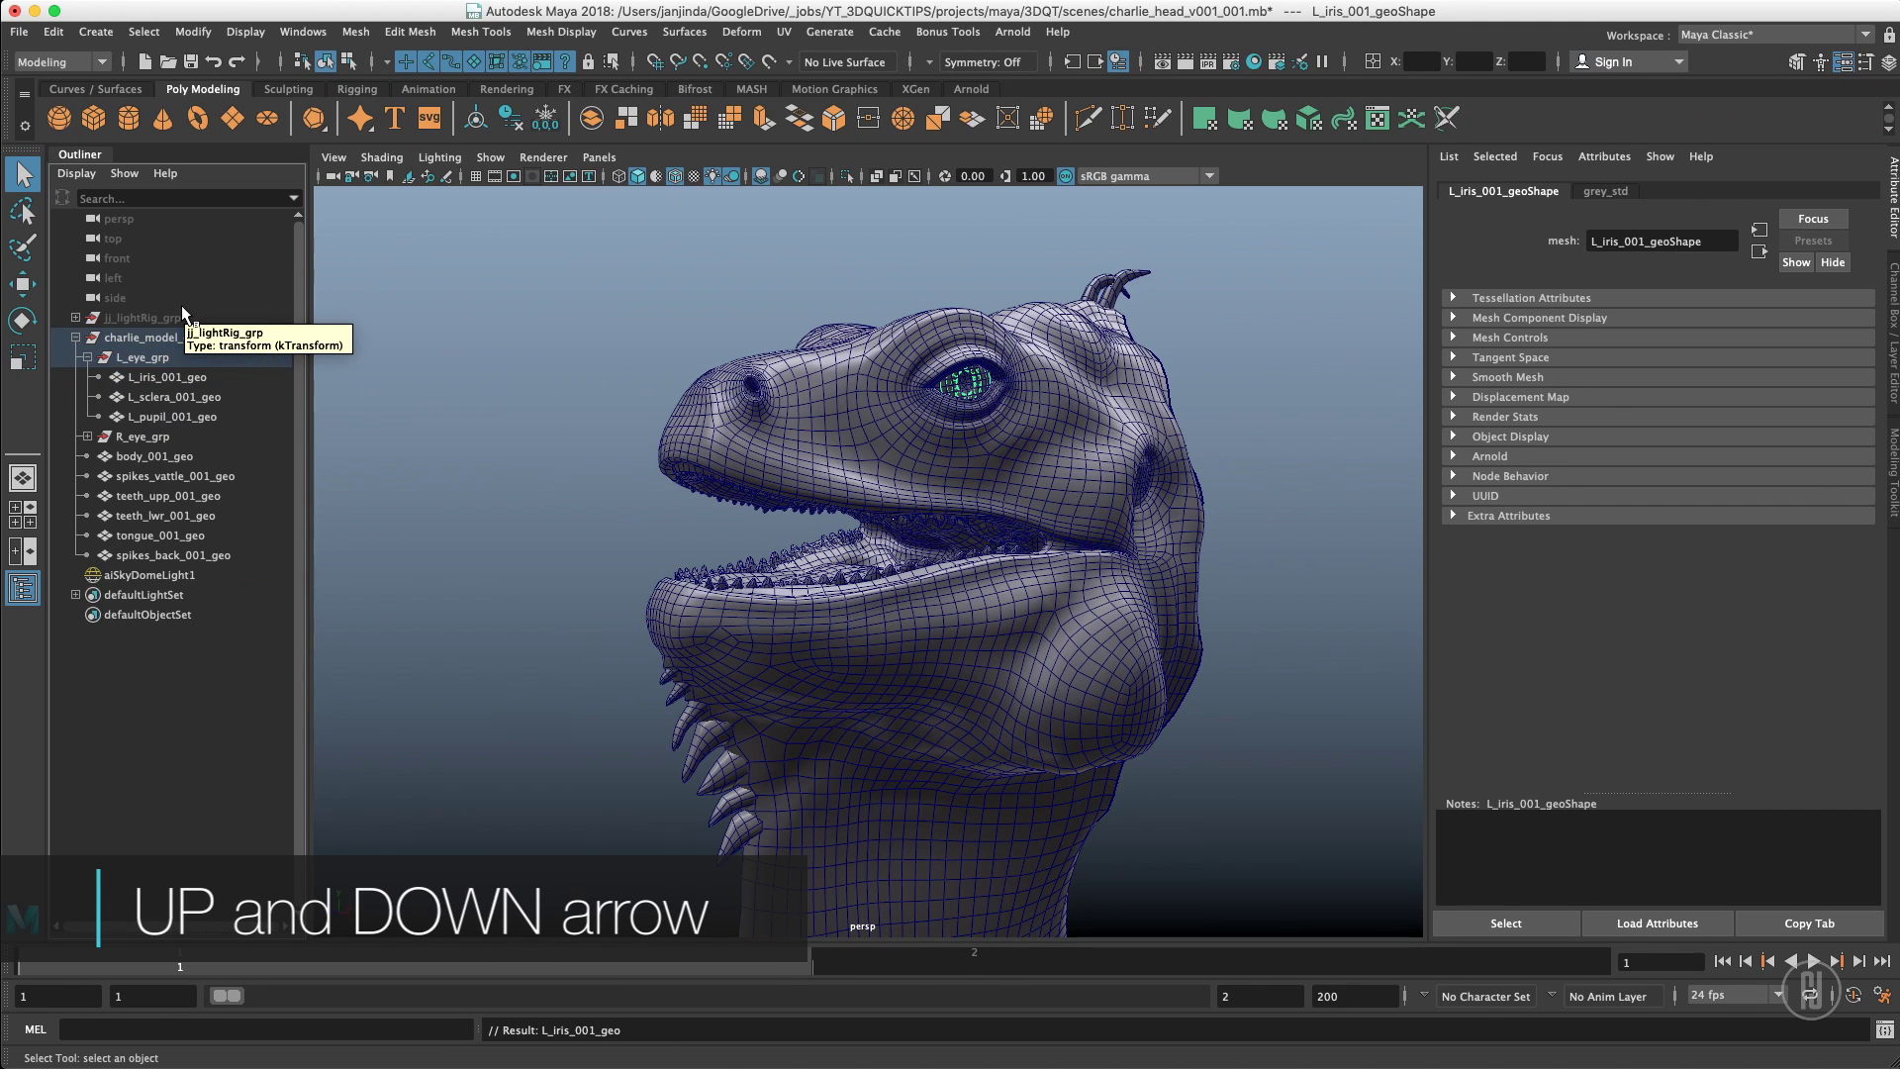
{"action": "key", "text": "Down"}
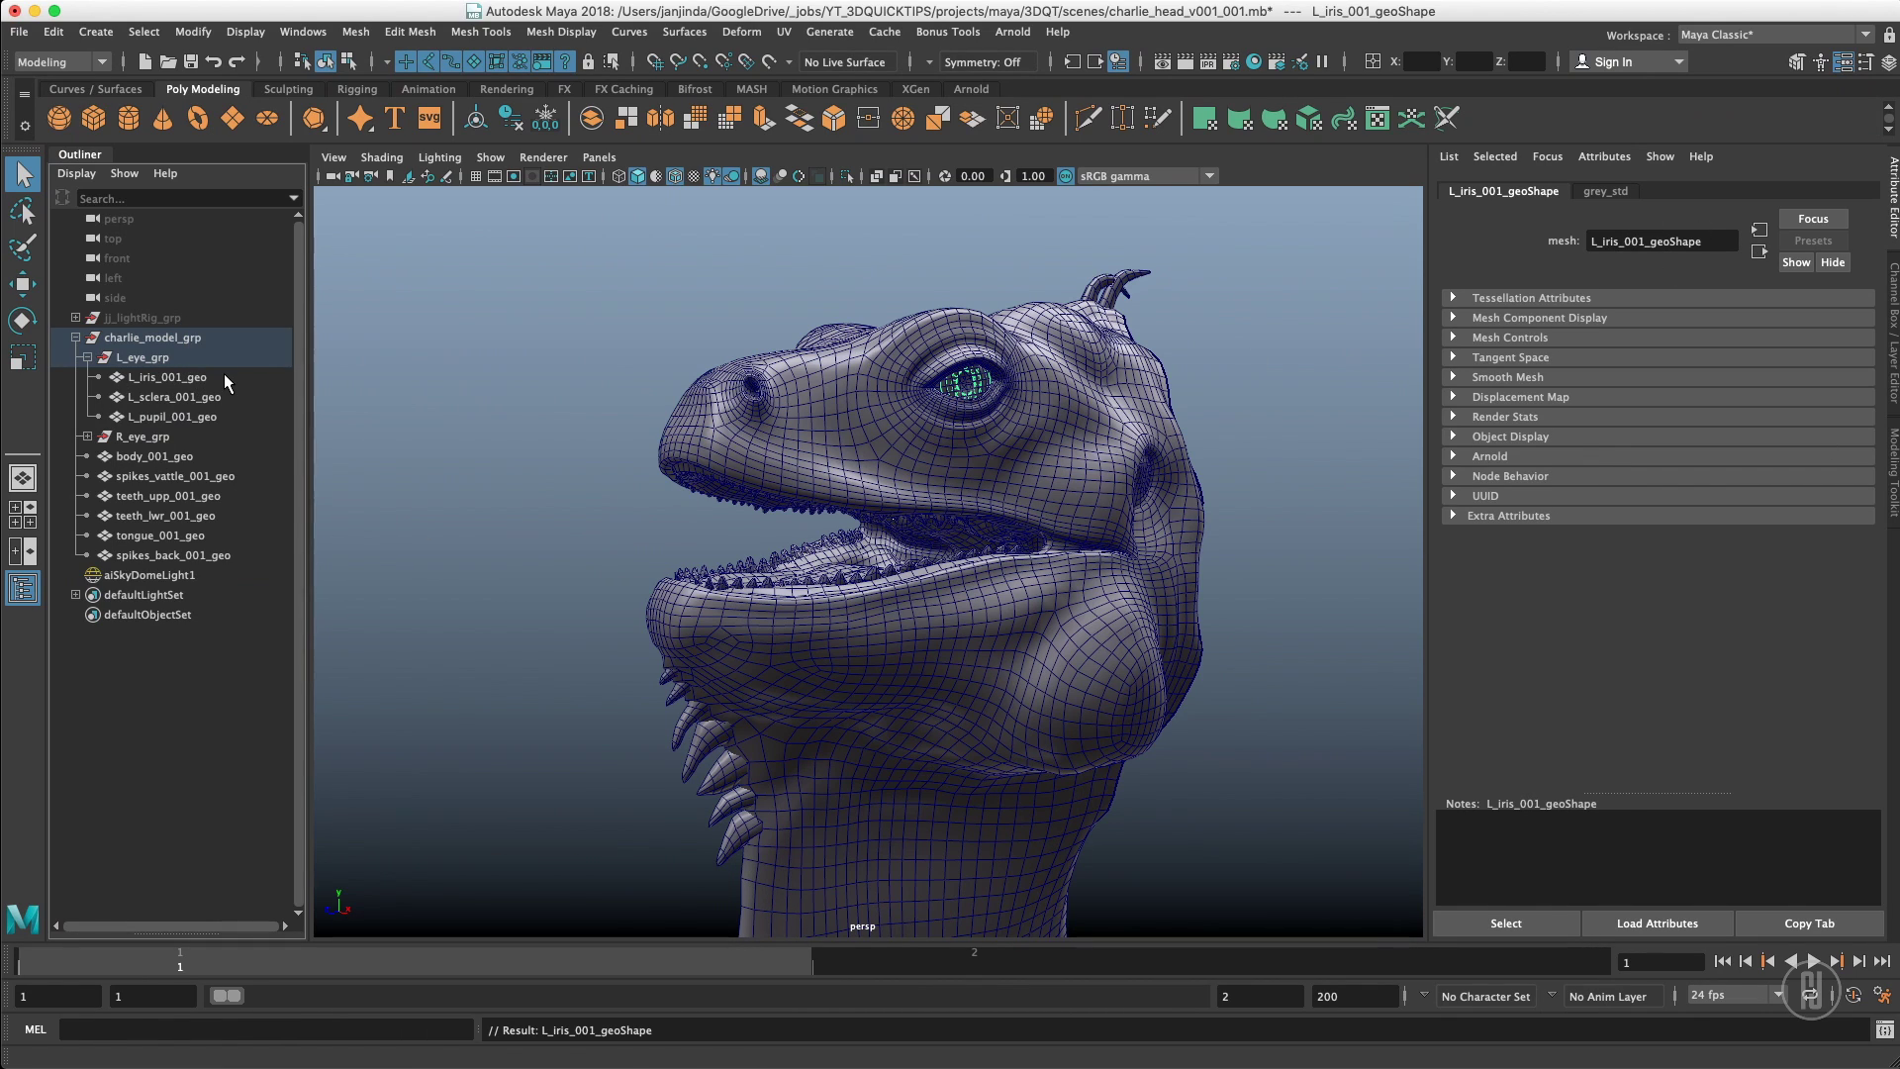
Move the selection repeatedly up and down the left eye's hierarchy around L_iris_001_geo and clear the selection
{"action": "key", "text": "Up"}
{"action": "key", "text": "Up"}
{"action": "key", "text": "Up"}
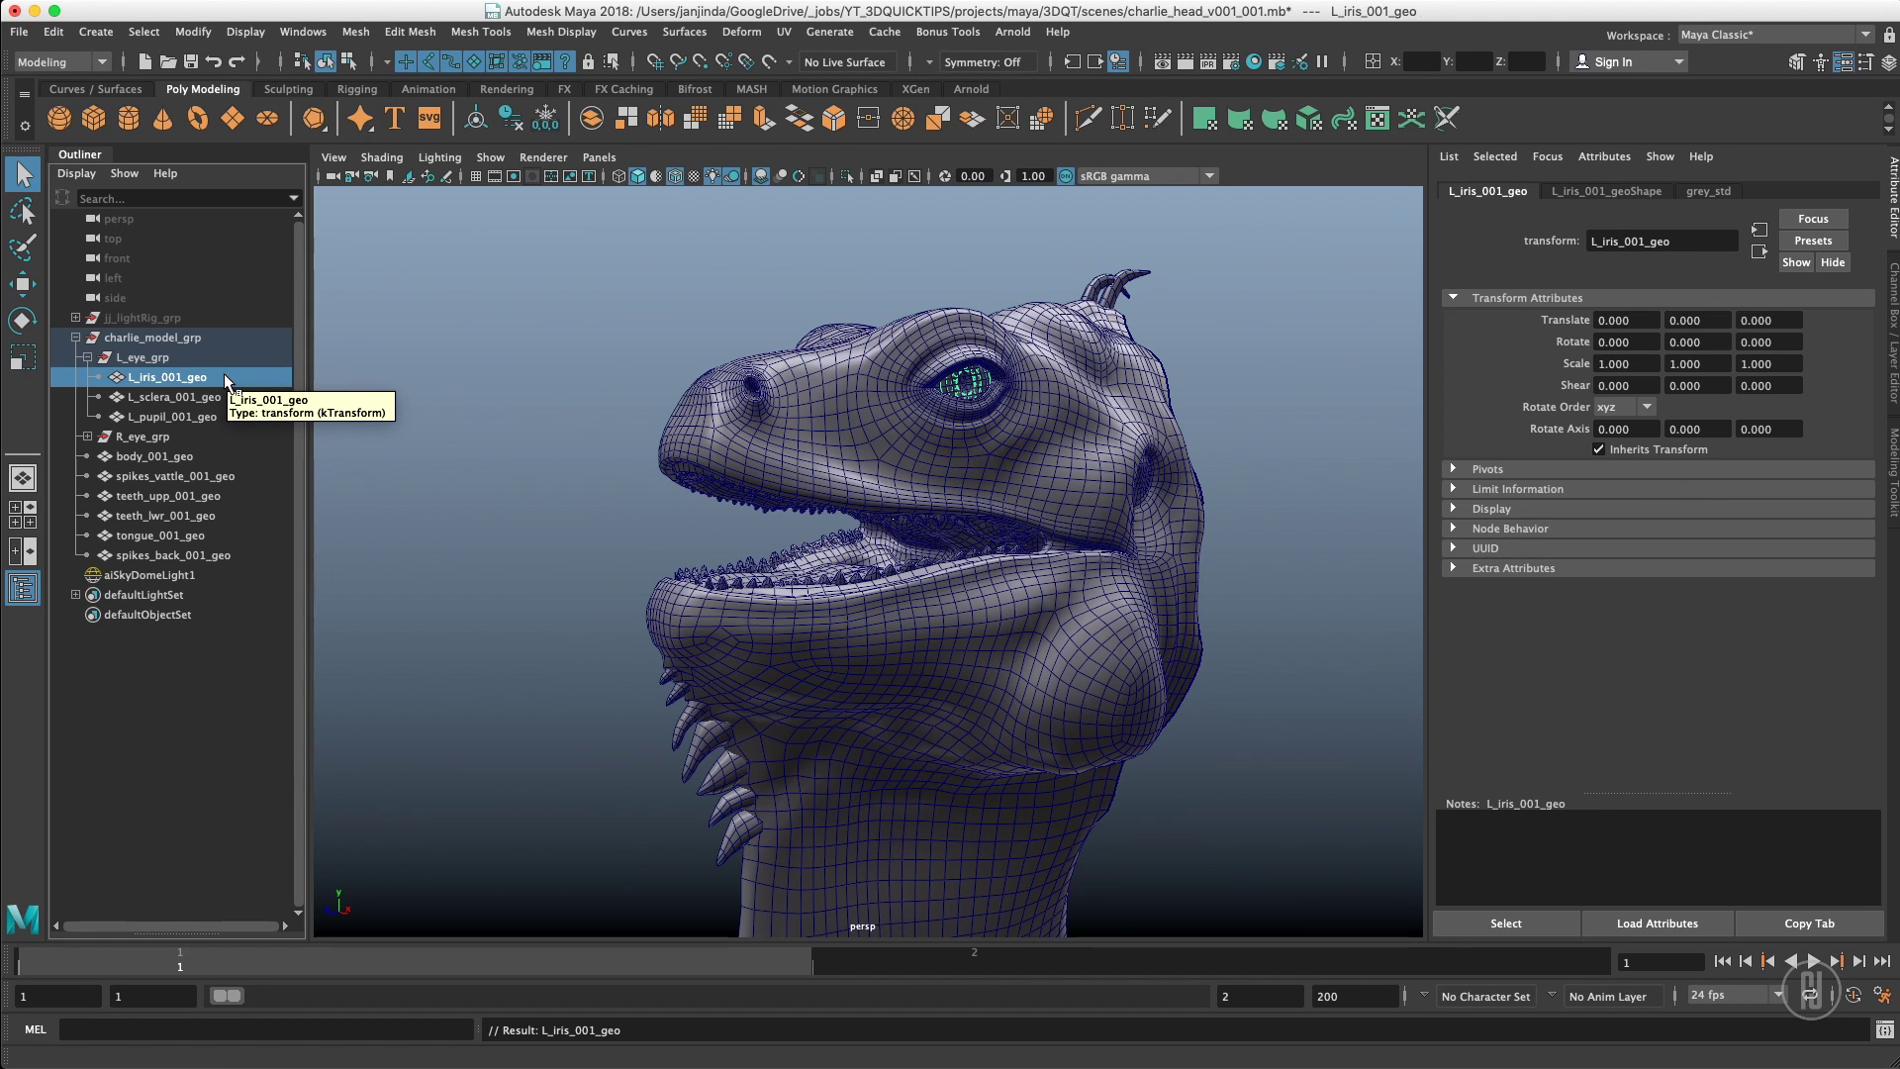
{"action": "key", "text": "Down"}
{"action": "key", "text": "Down"}
{"action": "key", "text": "Up"}
{"action": "key", "text": "Up"}
{"action": "key", "text": "Down"}
{"action": "key", "text": "Down"}
{"action": "key", "text": "Up"}
{"action": "key", "text": "Up"}
{"action": "key", "text": "Down"}
{"action": "left_click", "coordinate": [594, 530]}
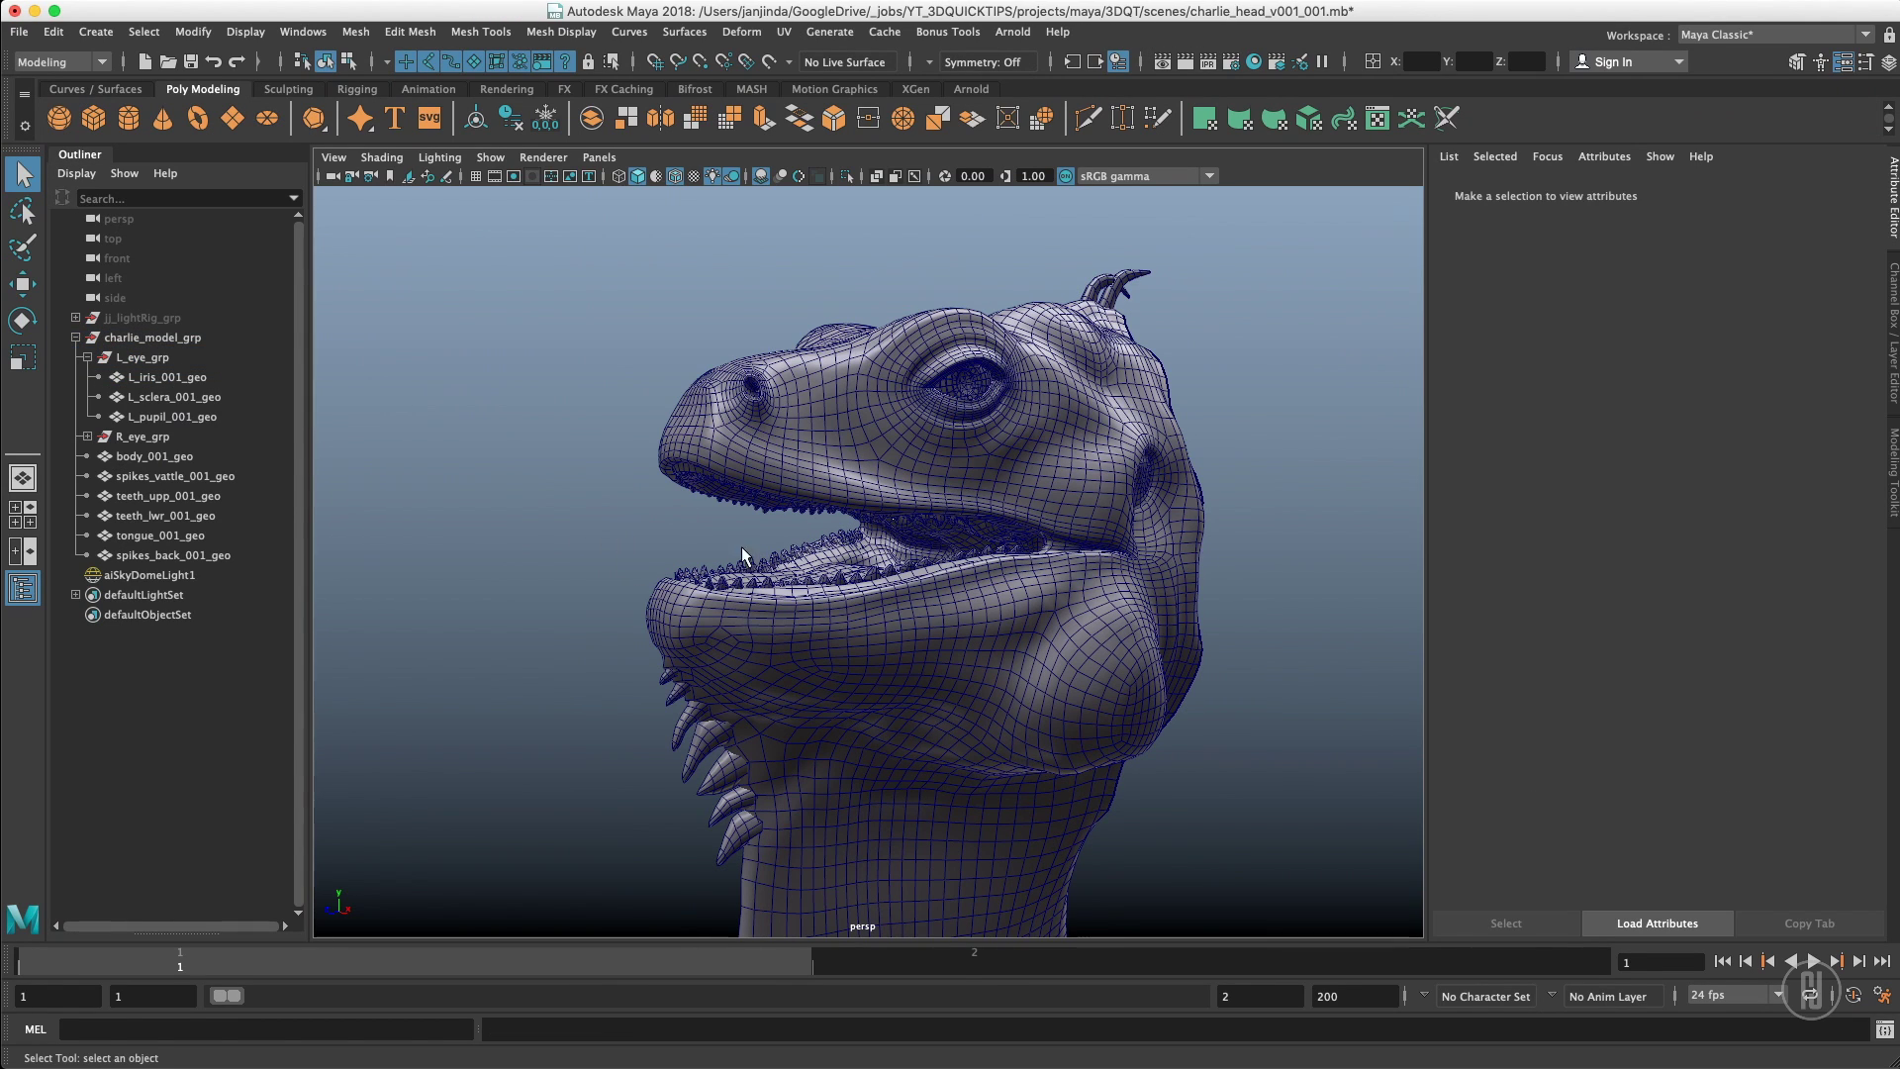
Select the lower teeth mesh in the viewport, move the selection up to its parent group, and deselect it
{"action": "left_click", "coordinate": [757, 556]}
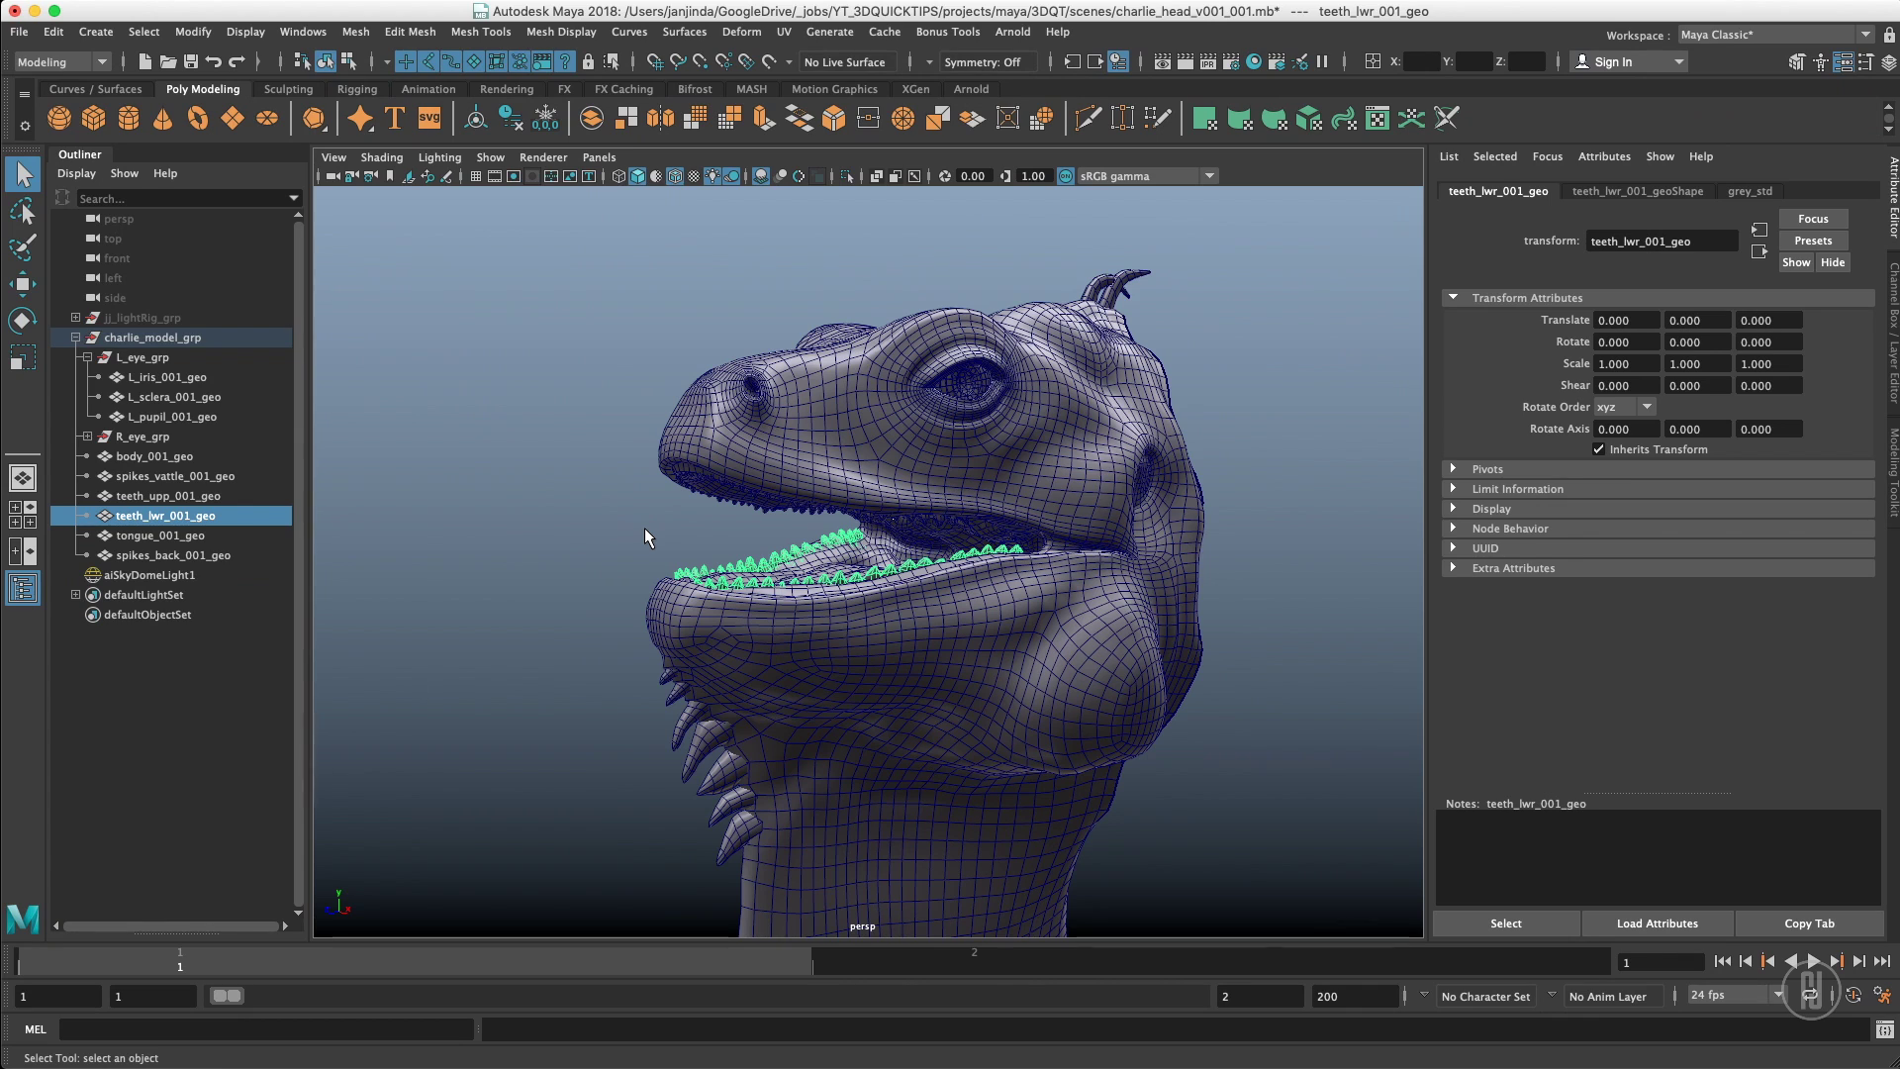
{"action": "key", "text": "Up"}
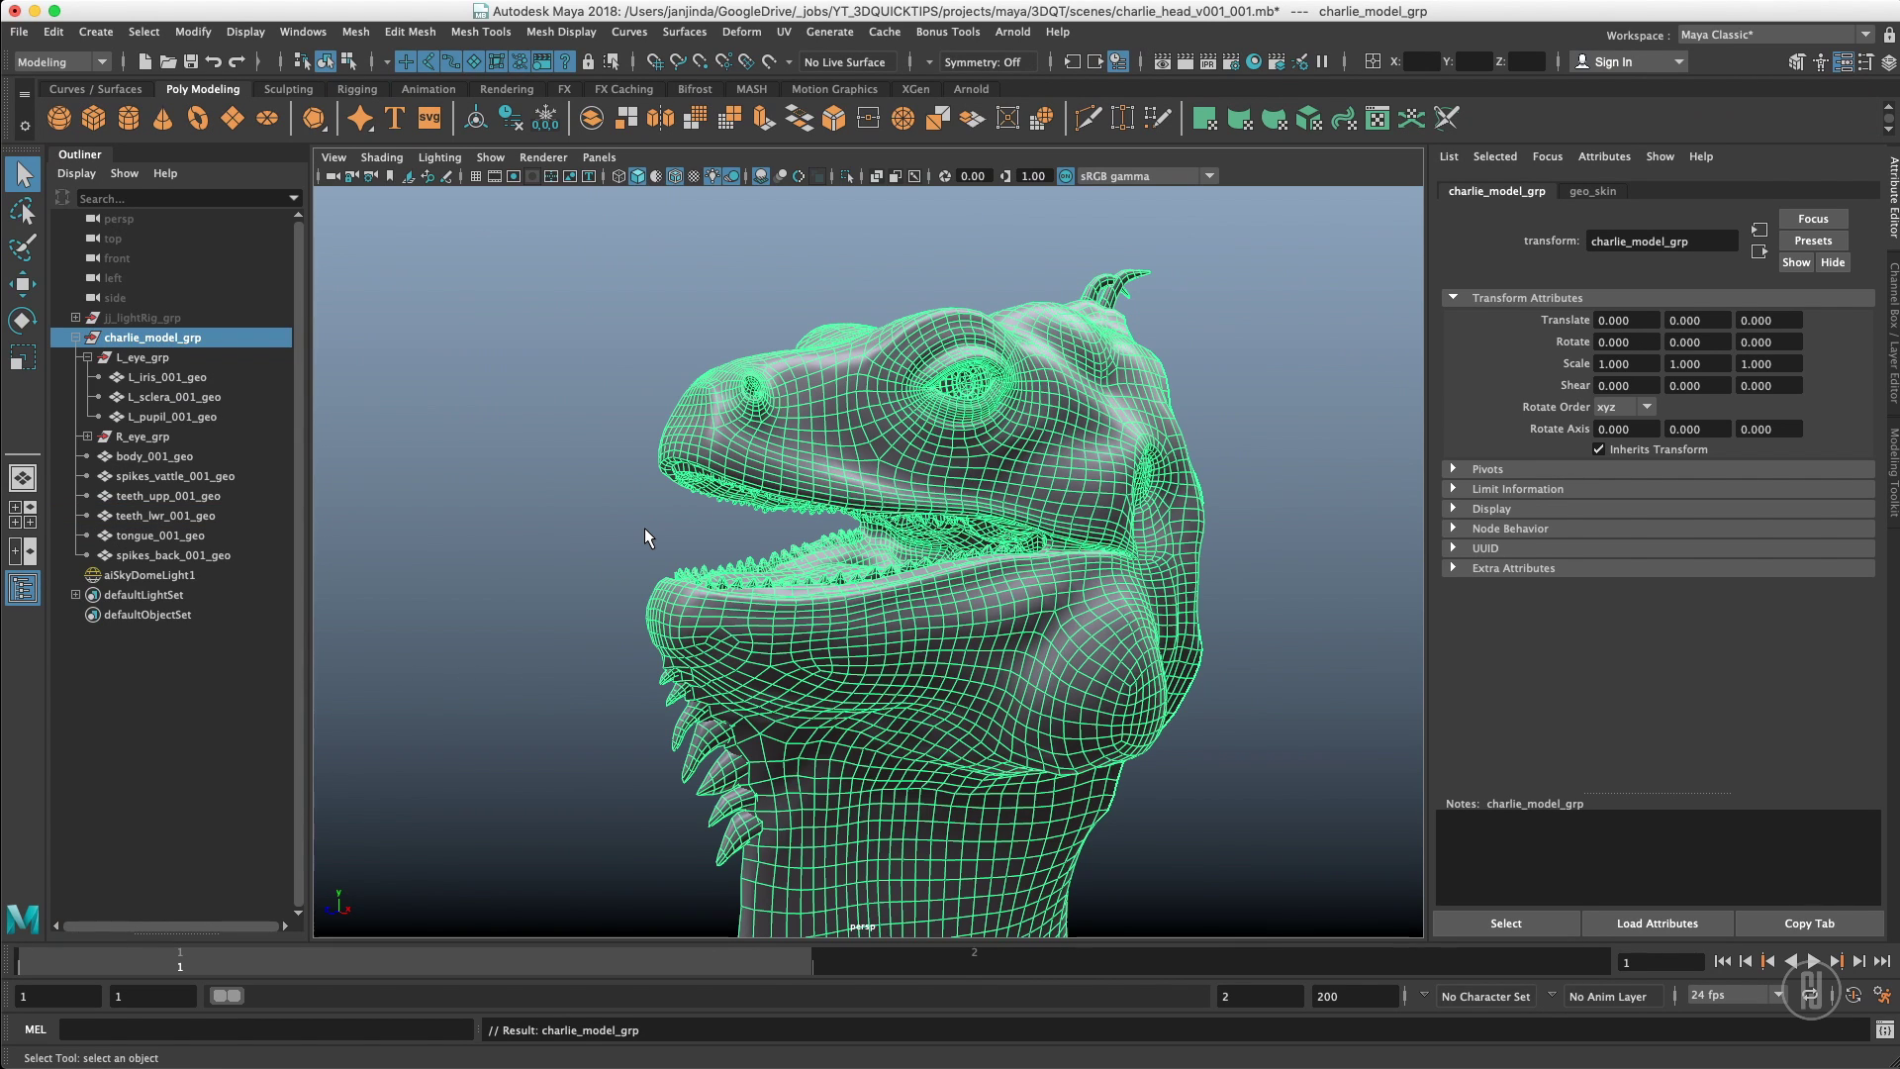
{"action": "left_click", "coordinate": [525, 376]}
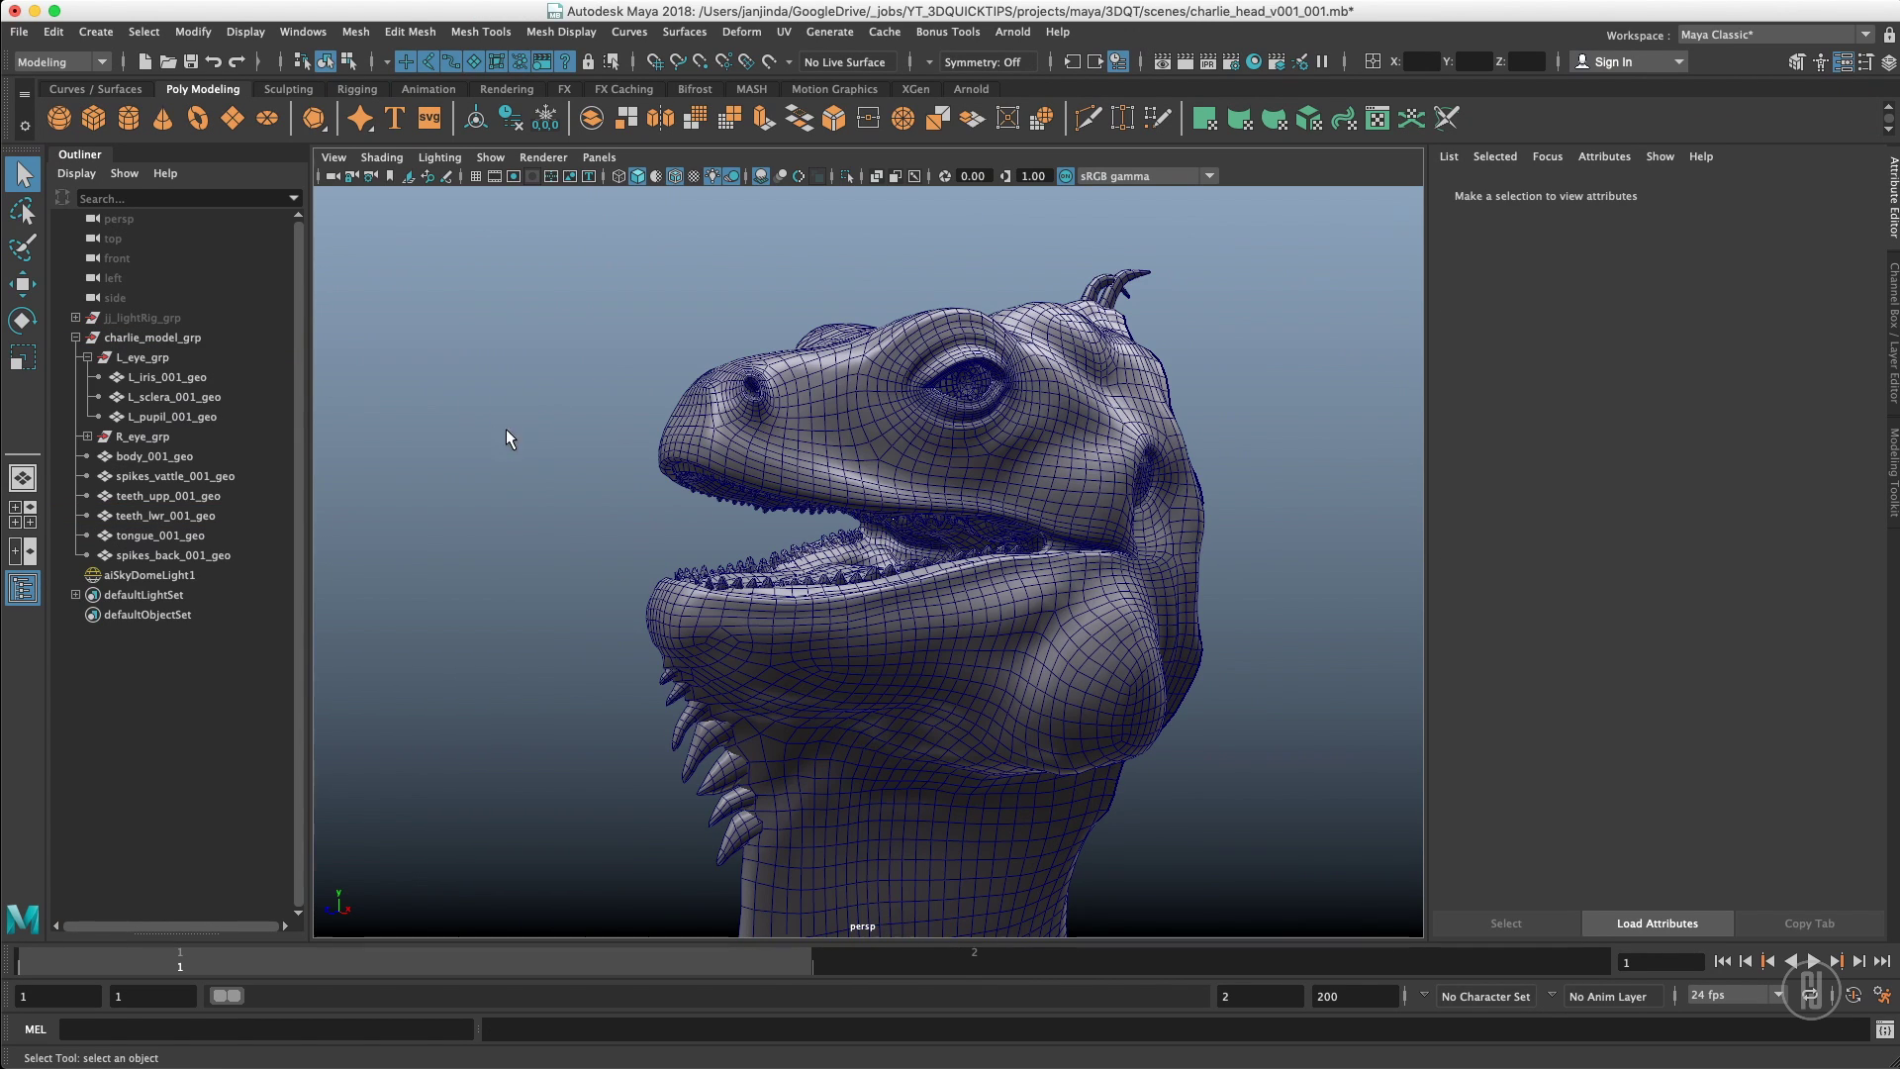
Select charlie_model_grp and step the selection backward through its same-level nodes to jj_lightRig_grp
{"action": "left_click", "coordinate": [180, 335]}
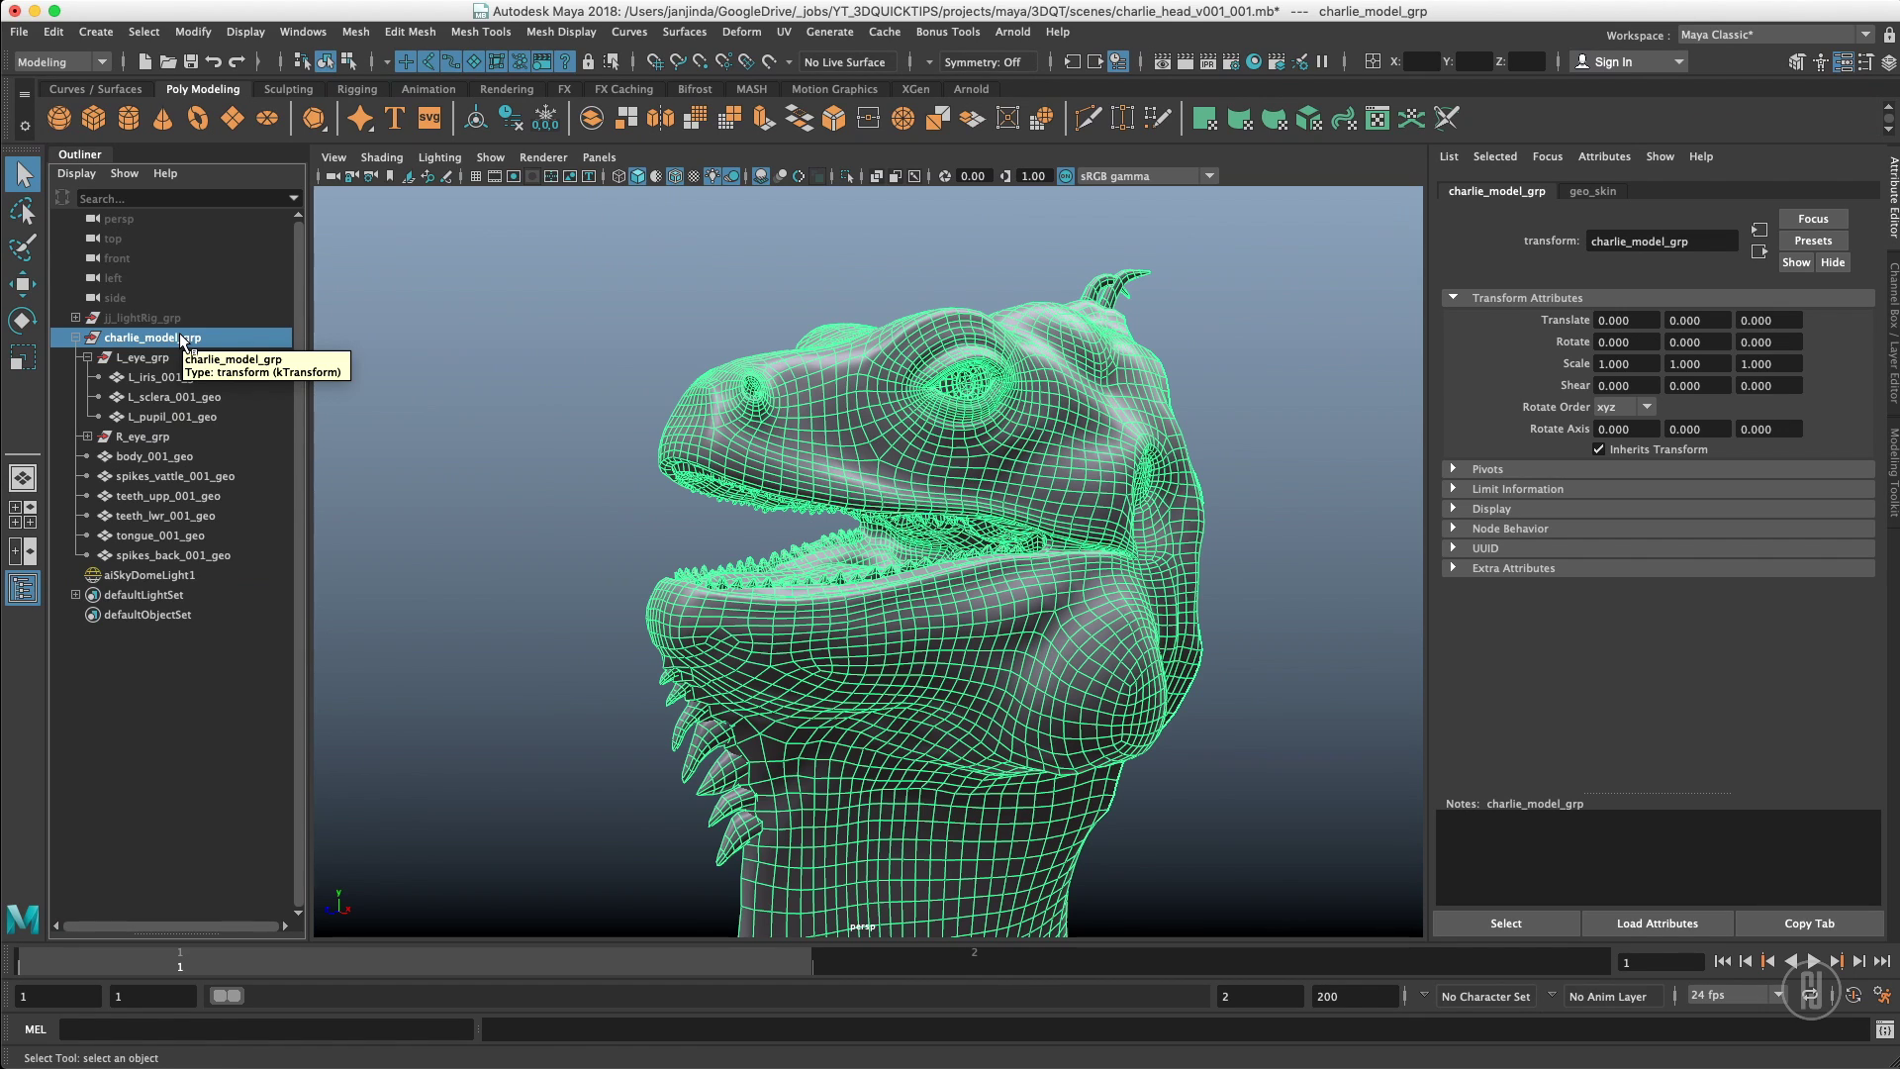
{"action": "key", "text": "Left"}
{"action": "key", "text": "Left"}
{"action": "key", "text": "Left"}
{"action": "key", "text": "Left"}
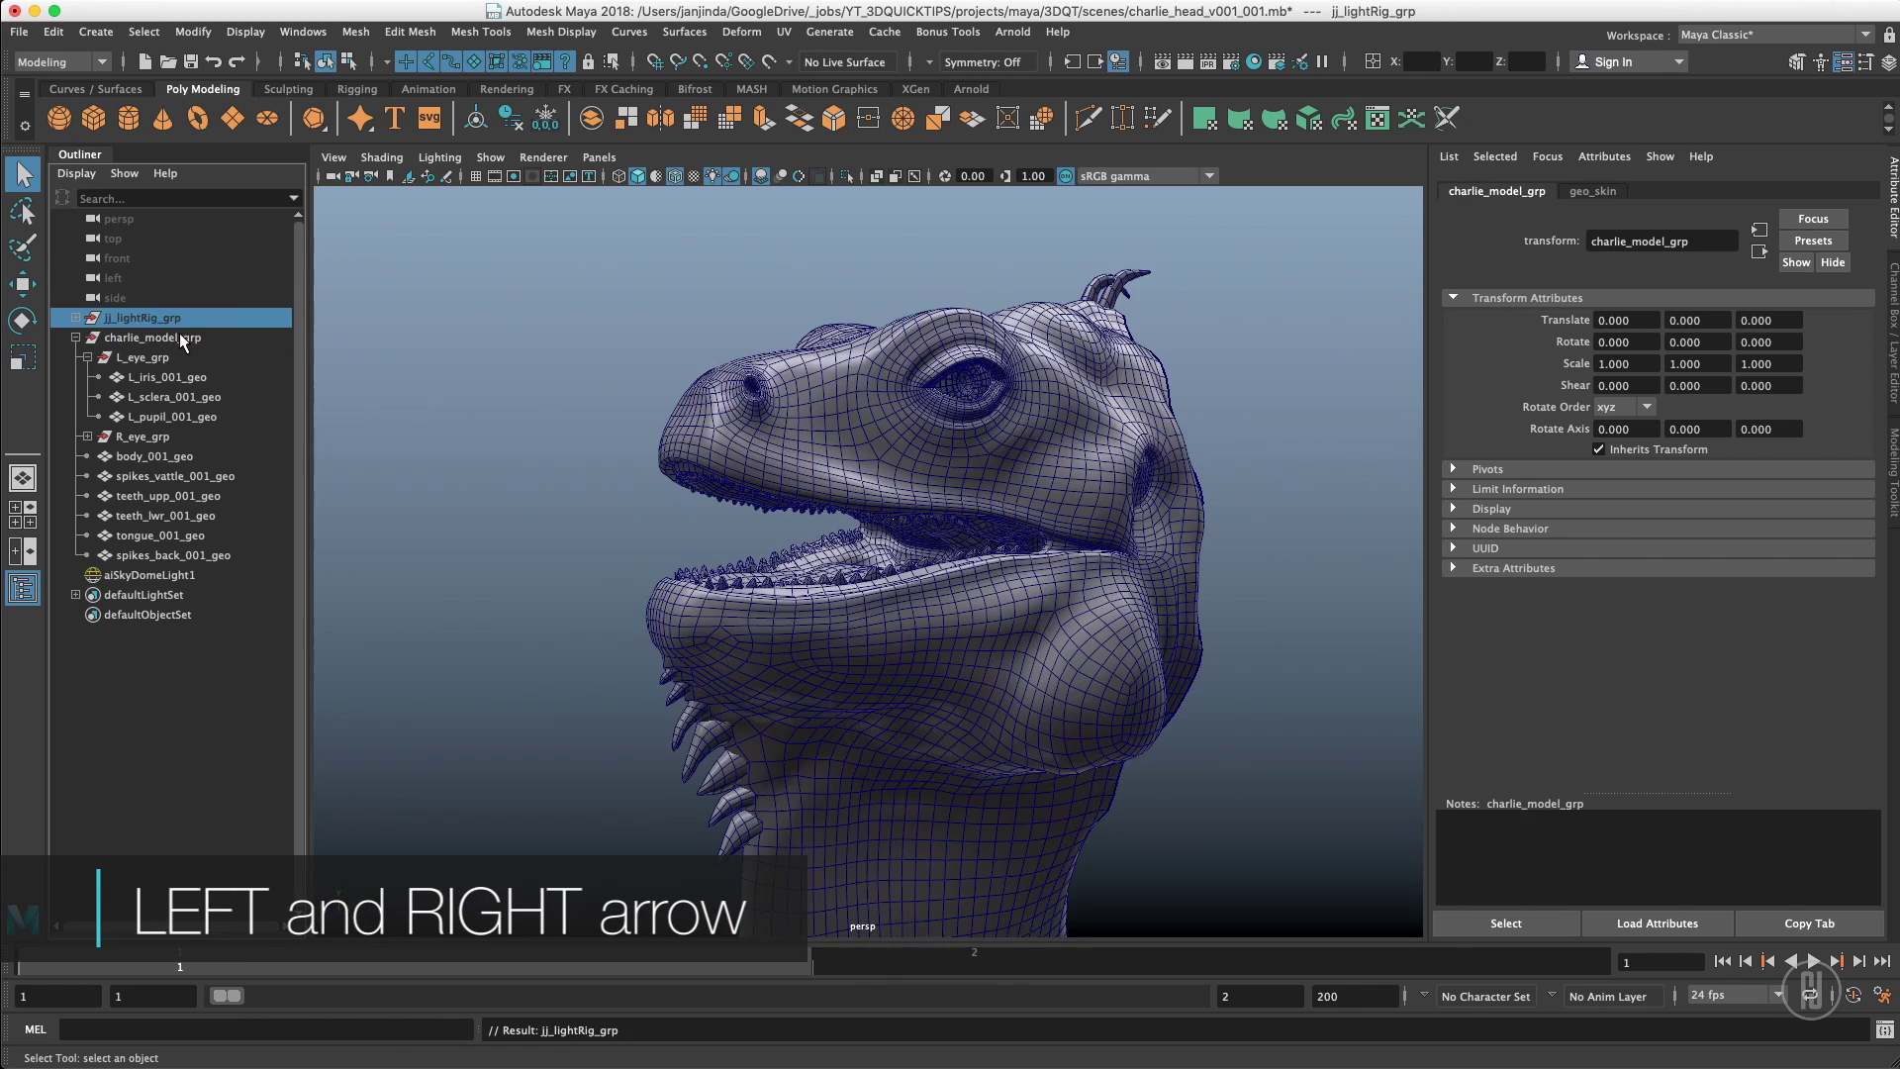
Cycle the selection forward through the top-level nodes, past the persp camera and around to charlie_model_grp, and clear it
{"action": "key", "text": "Right"}
{"action": "key", "text": "Right"}
{"action": "key", "text": "Right"}
{"action": "key", "text": "Right"}
{"action": "key", "text": "Right"}
{"action": "key", "text": "Right"}
{"action": "key", "text": "Right"}
{"action": "key", "text": "Right"}
{"action": "key", "text": "Right"}
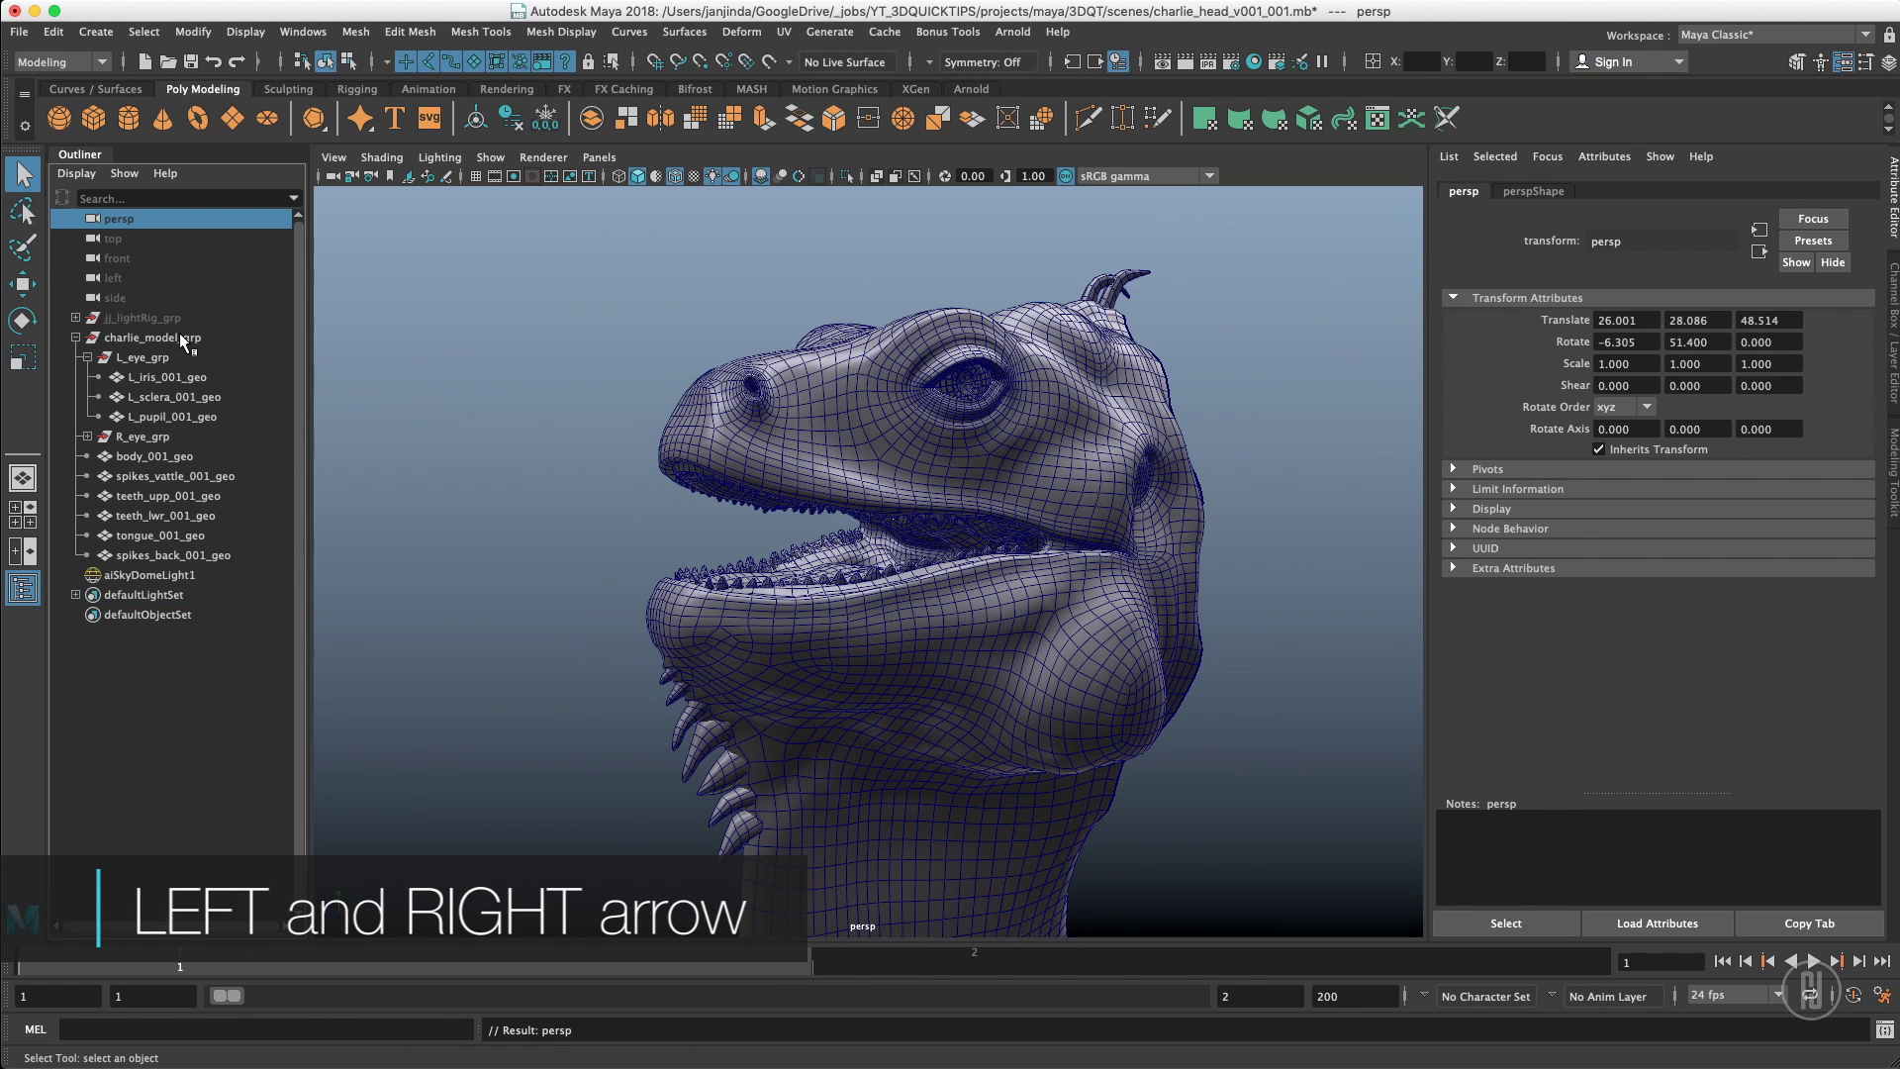
{"action": "key", "text": "Right"}
{"action": "key", "text": "Right"}
{"action": "key", "text": "Right"}
{"action": "key", "text": "Right"}
{"action": "key", "text": "Right"}
{"action": "key", "text": "Right"}
{"action": "key", "text": "Right"}
{"action": "key", "text": "Right"}
{"action": "key", "text": "Right"}
{"action": "key", "text": "Right"}
{"action": "key", "text": "Right"}
{"action": "key", "text": "Right"}
{"action": "key", "text": "Right"}
{"action": "key", "text": "Right"}
{"action": "key", "text": "Right"}
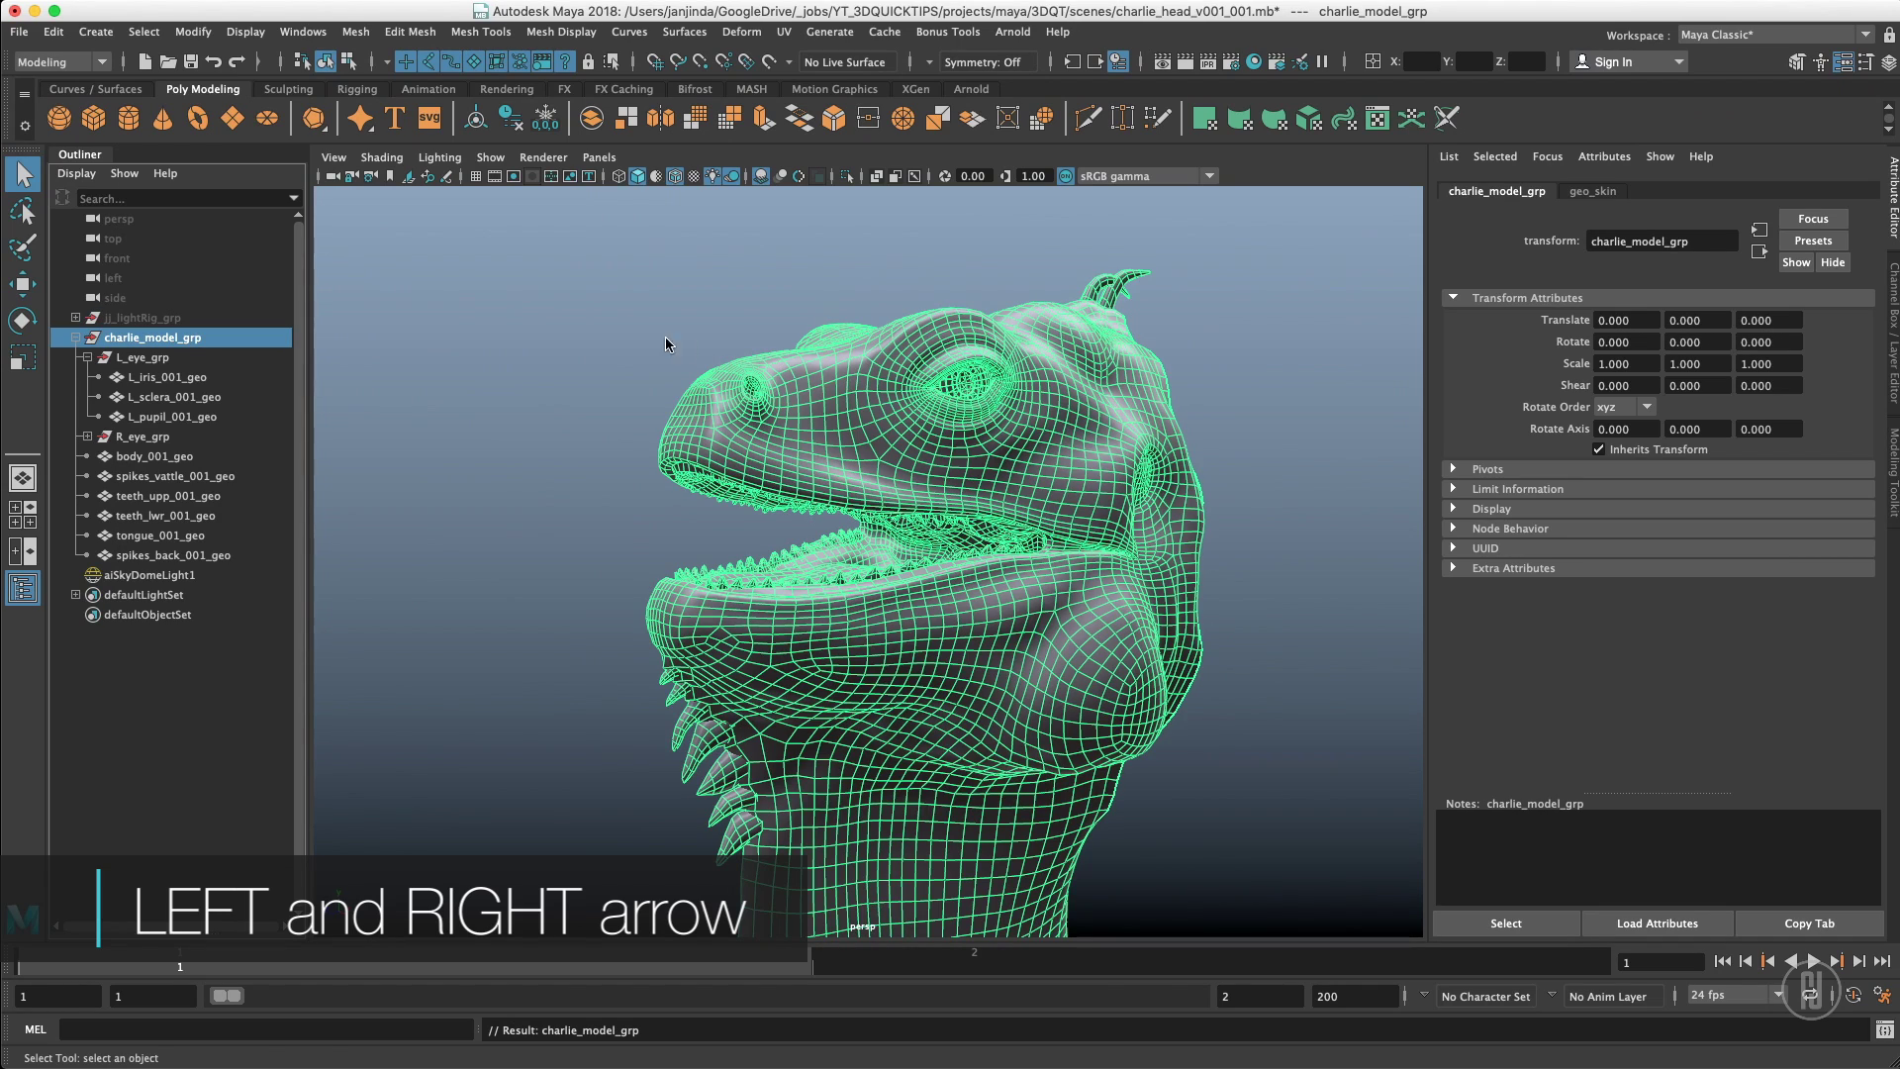
{"action": "left_click", "coordinate": [499, 271]}
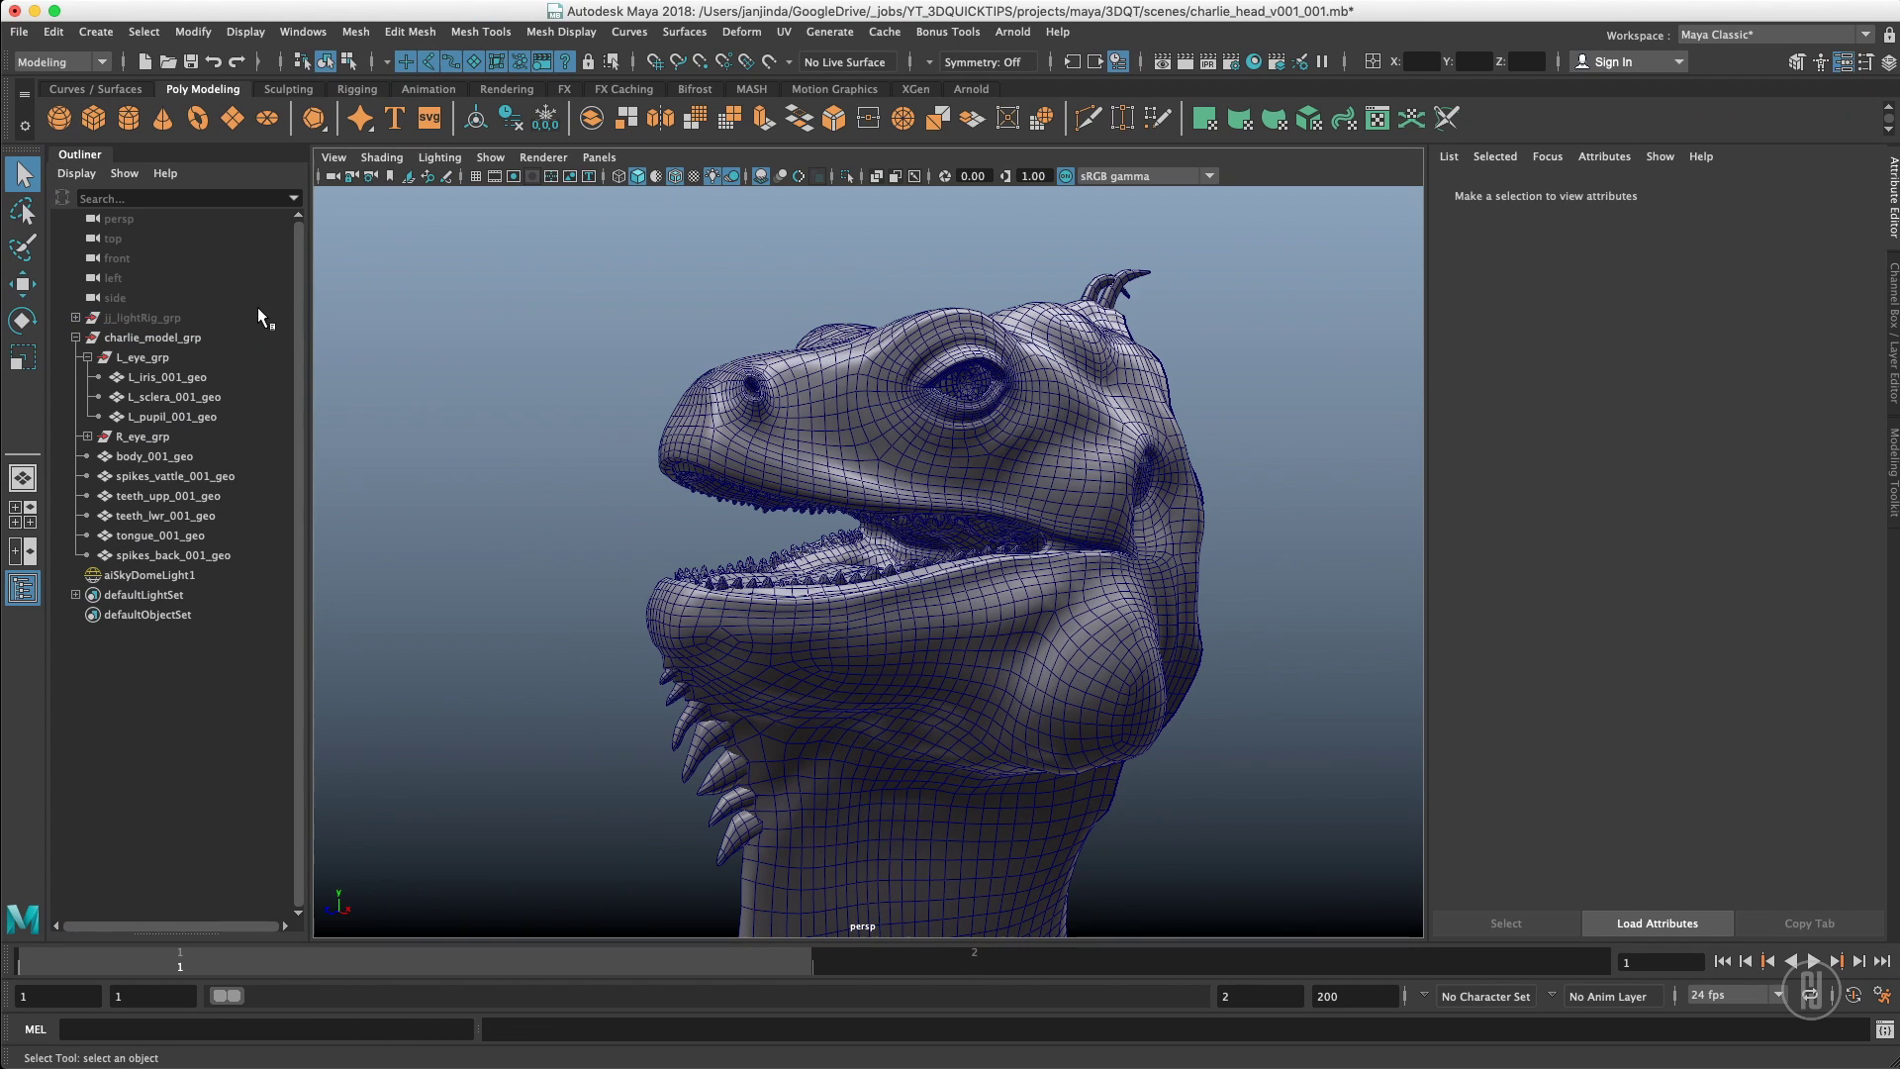
Select charlie_model_grp together with its entire hierarchy using the Hierarchy selection command, and clear the selection
{"action": "left_click", "coordinate": [217, 340]}
{"action": "left_click", "coordinate": [144, 32]}
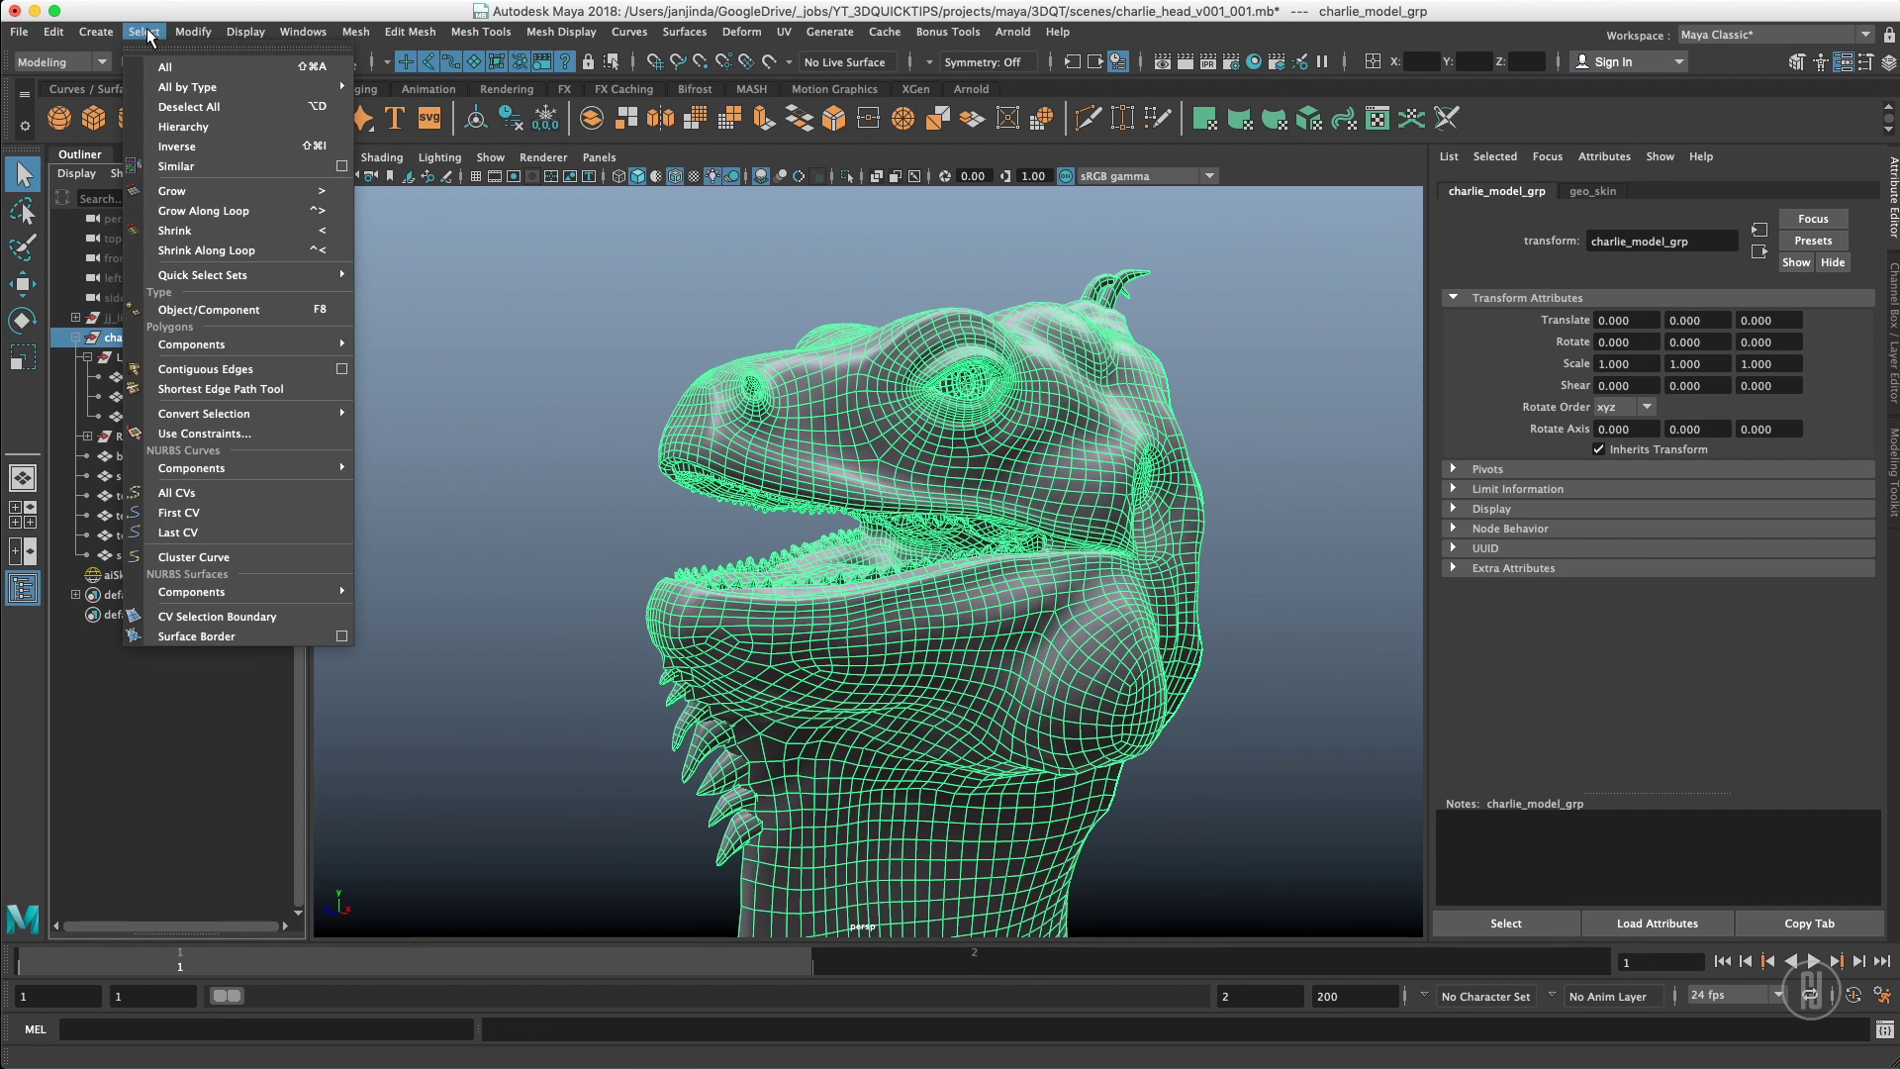
{"action": "left_click", "coordinate": [187, 128]}
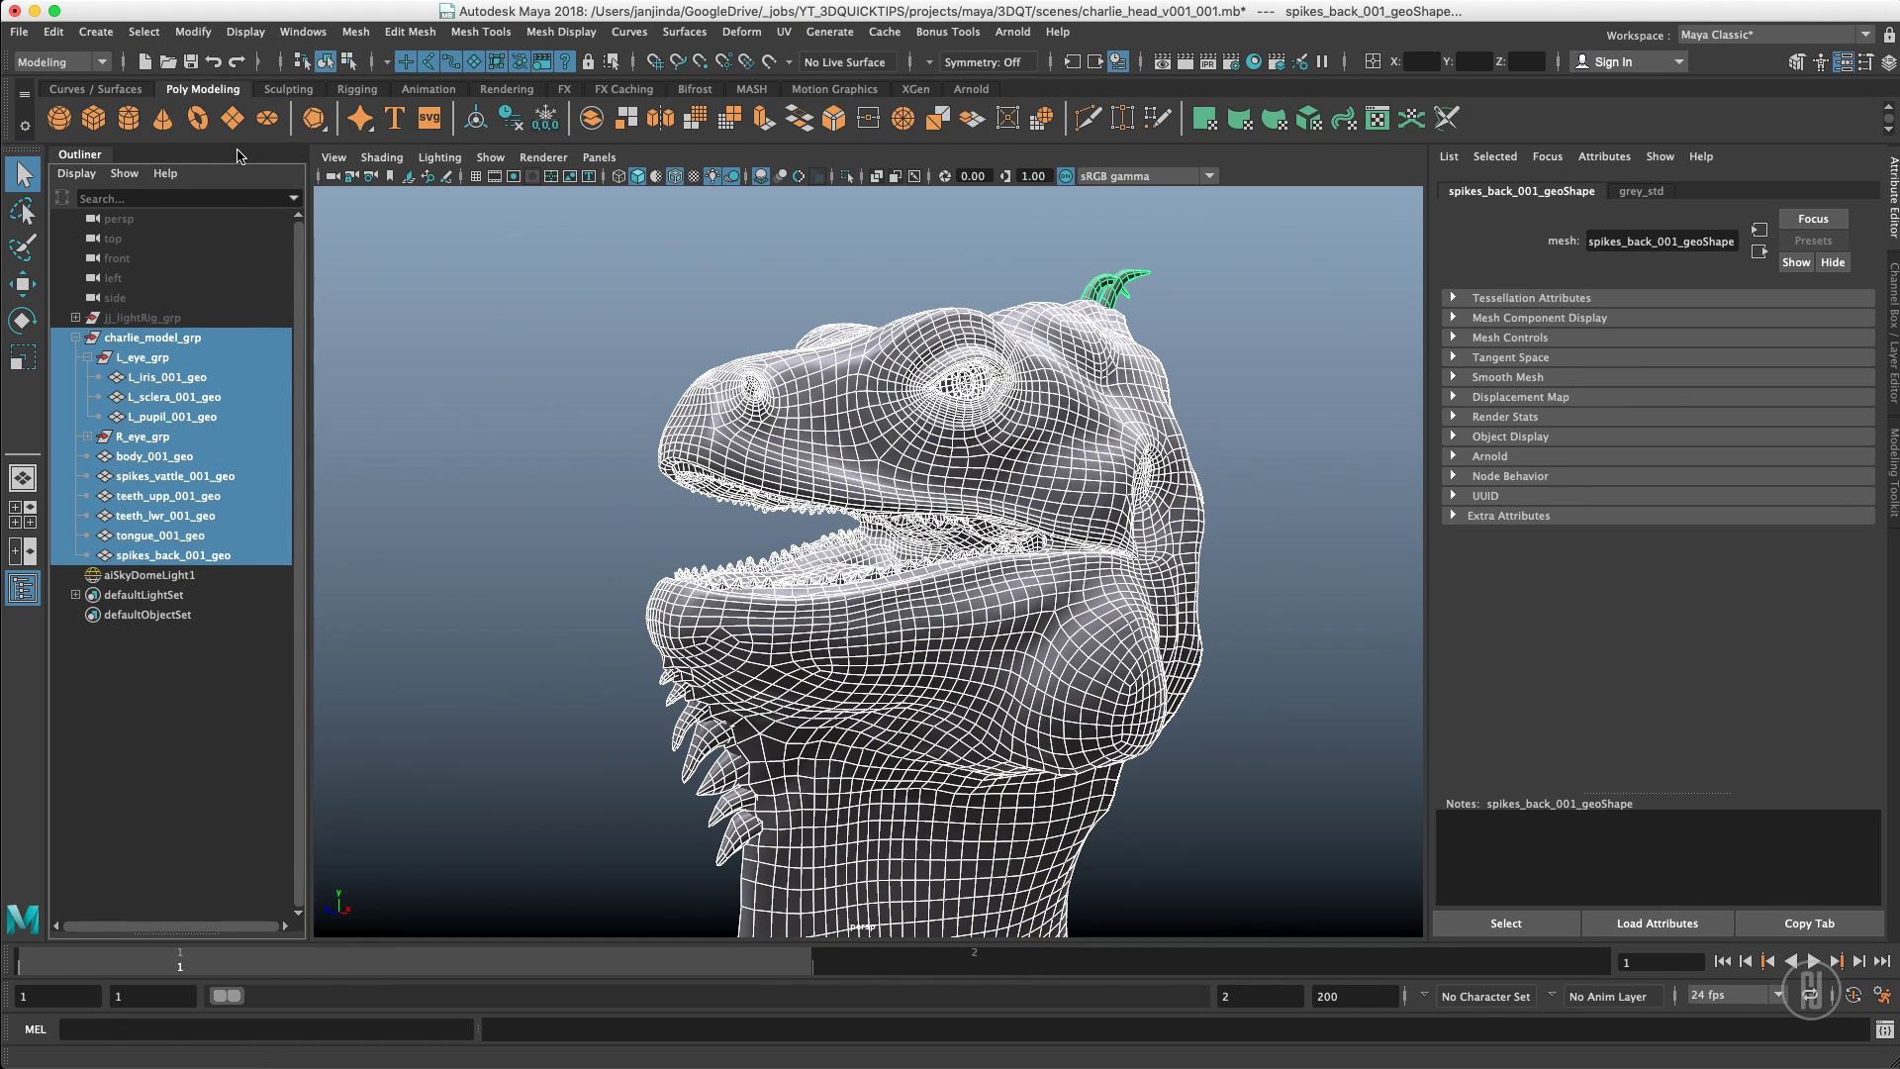
{"action": "left_click", "coordinate": [611, 277]}
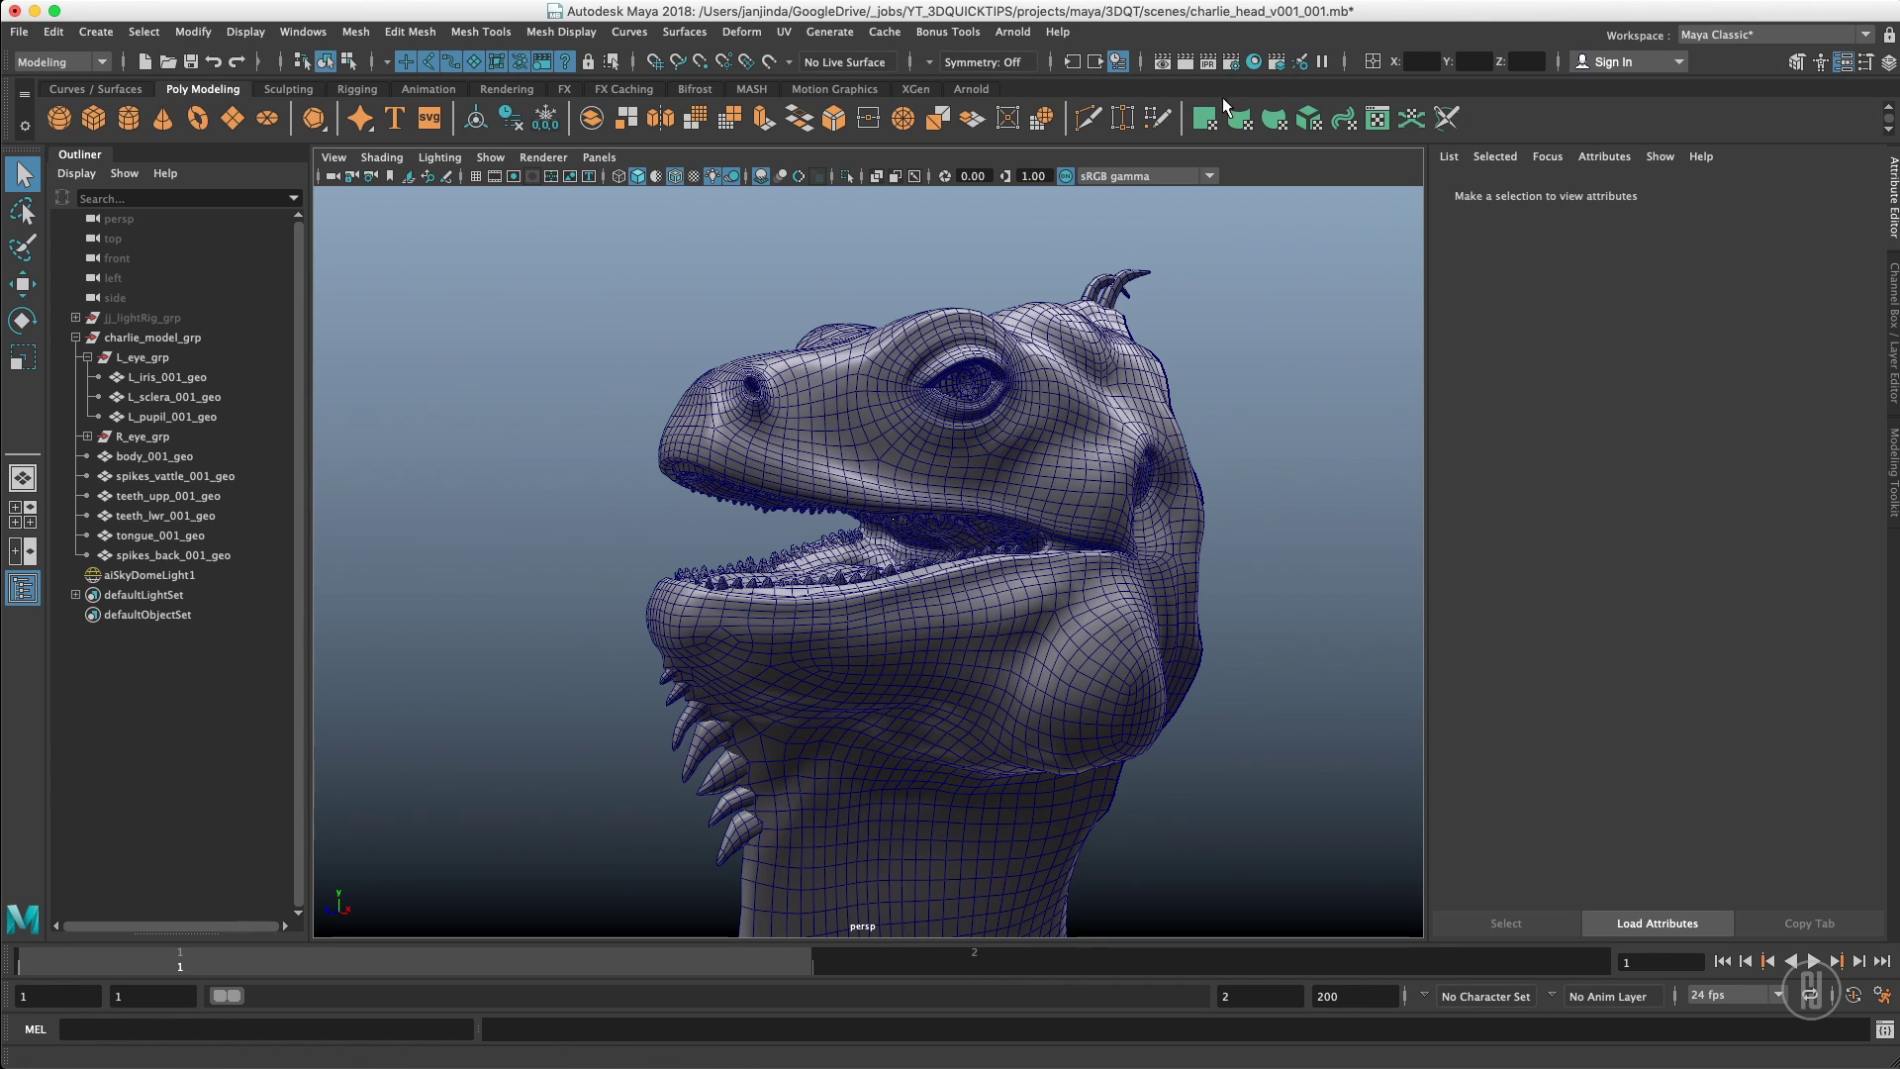
Set the input line to Select by name, select body_001_geo by its full name, and clear the selection
{"action": "left_click", "coordinate": [1375, 62]}
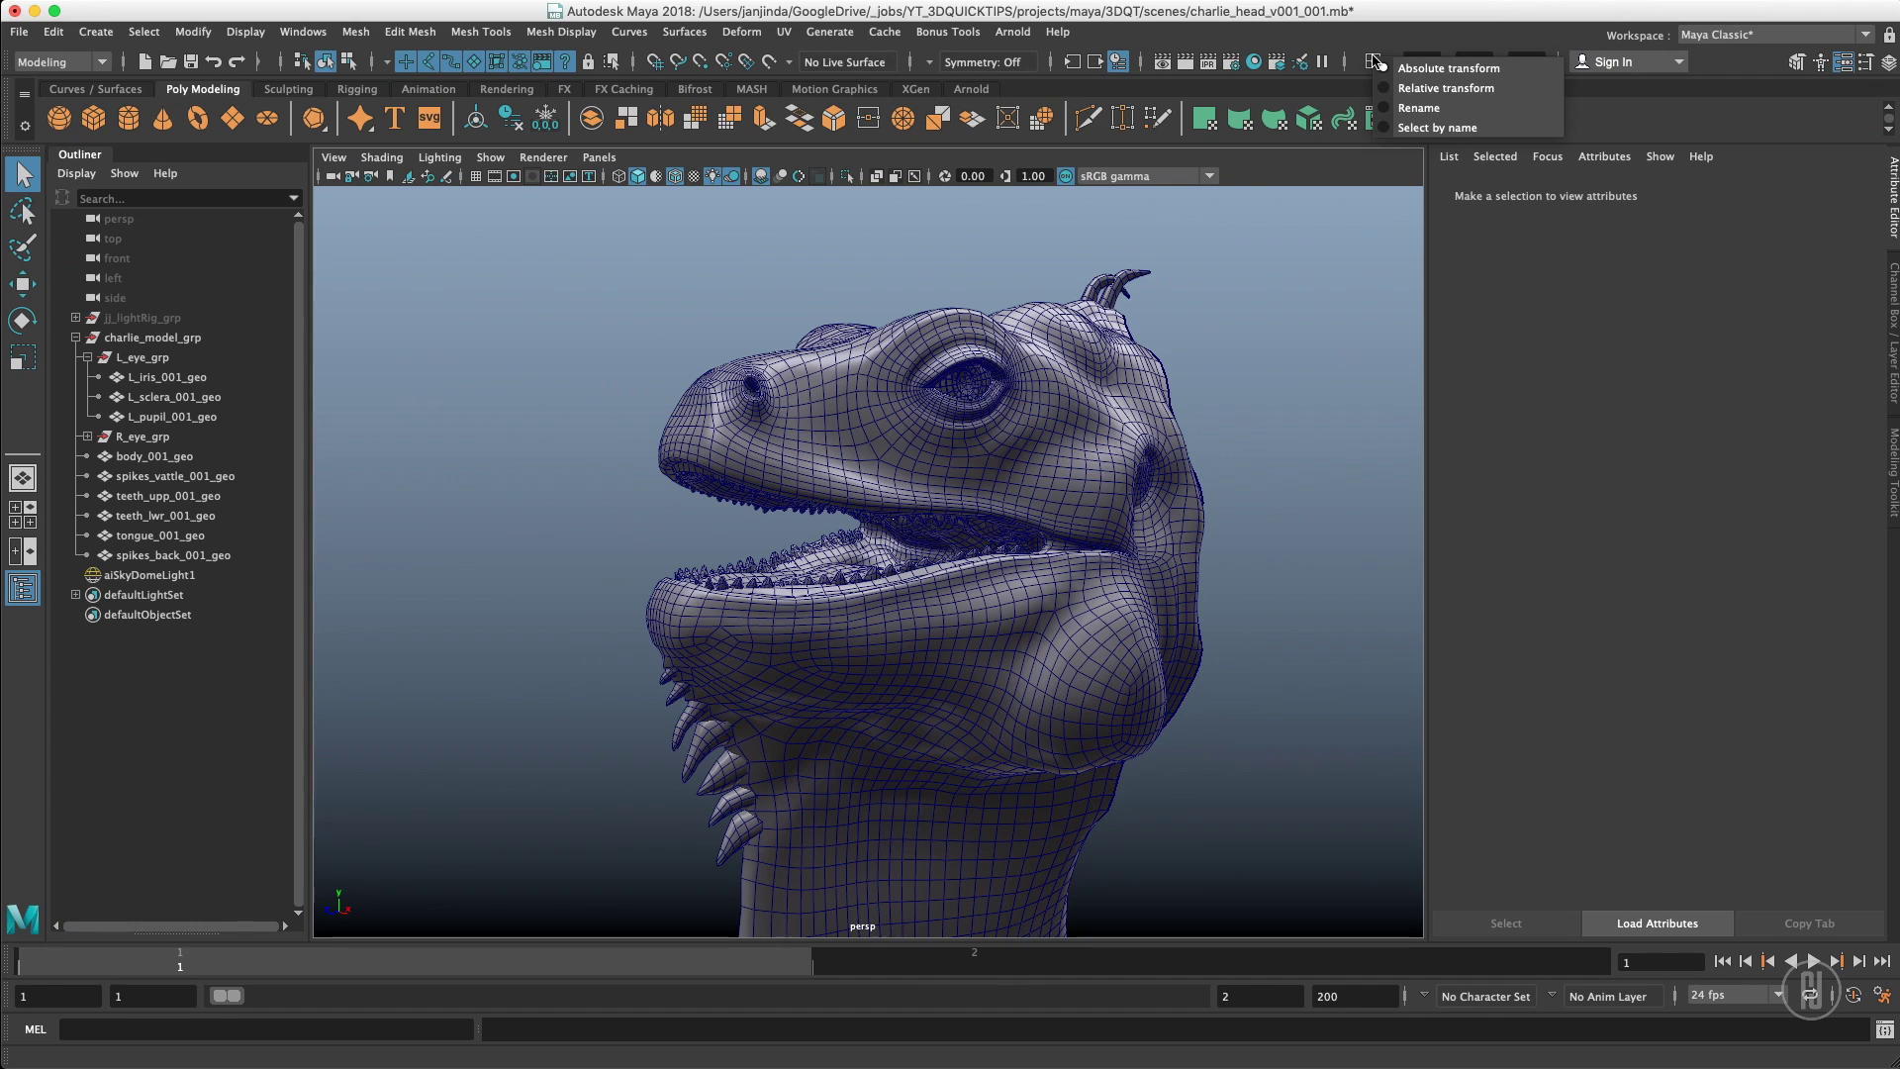
{"action": "left_click", "coordinate": [1385, 127]}
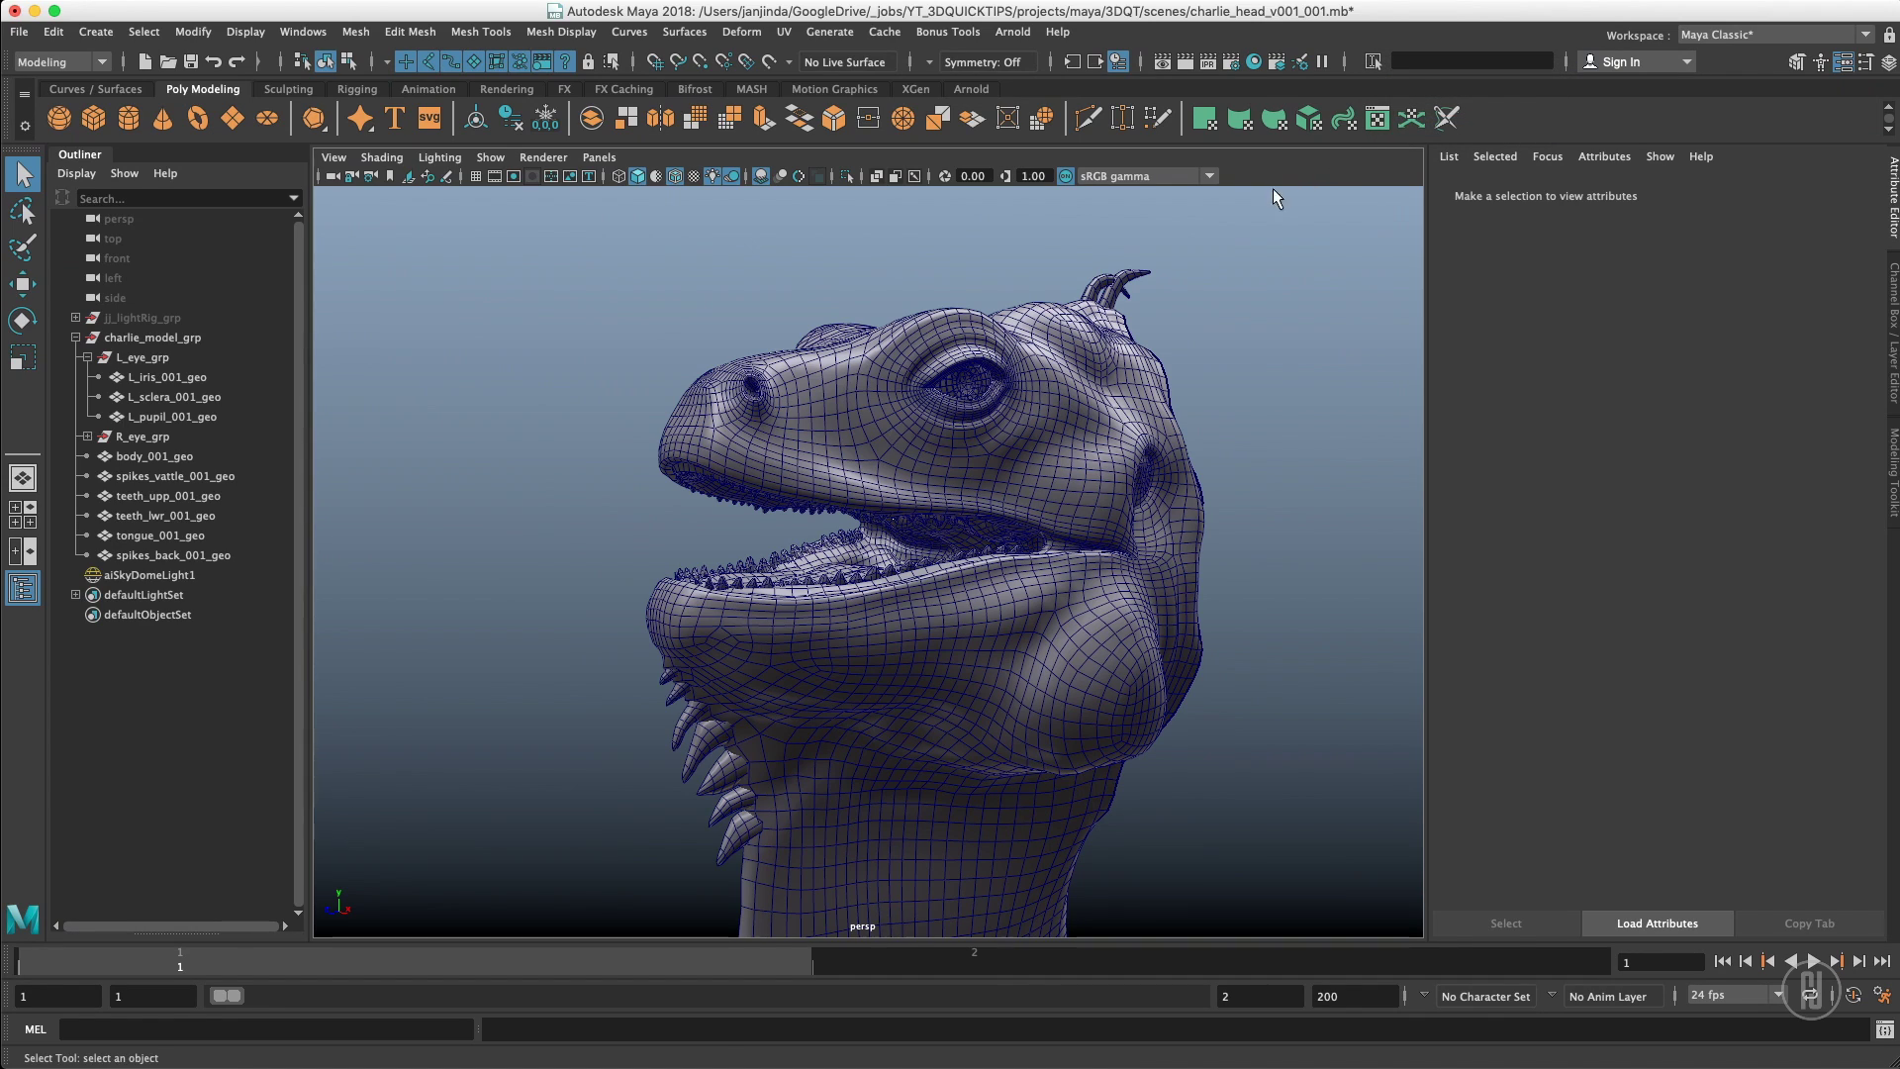
{"action": "left_click", "coordinate": [1446, 62]}
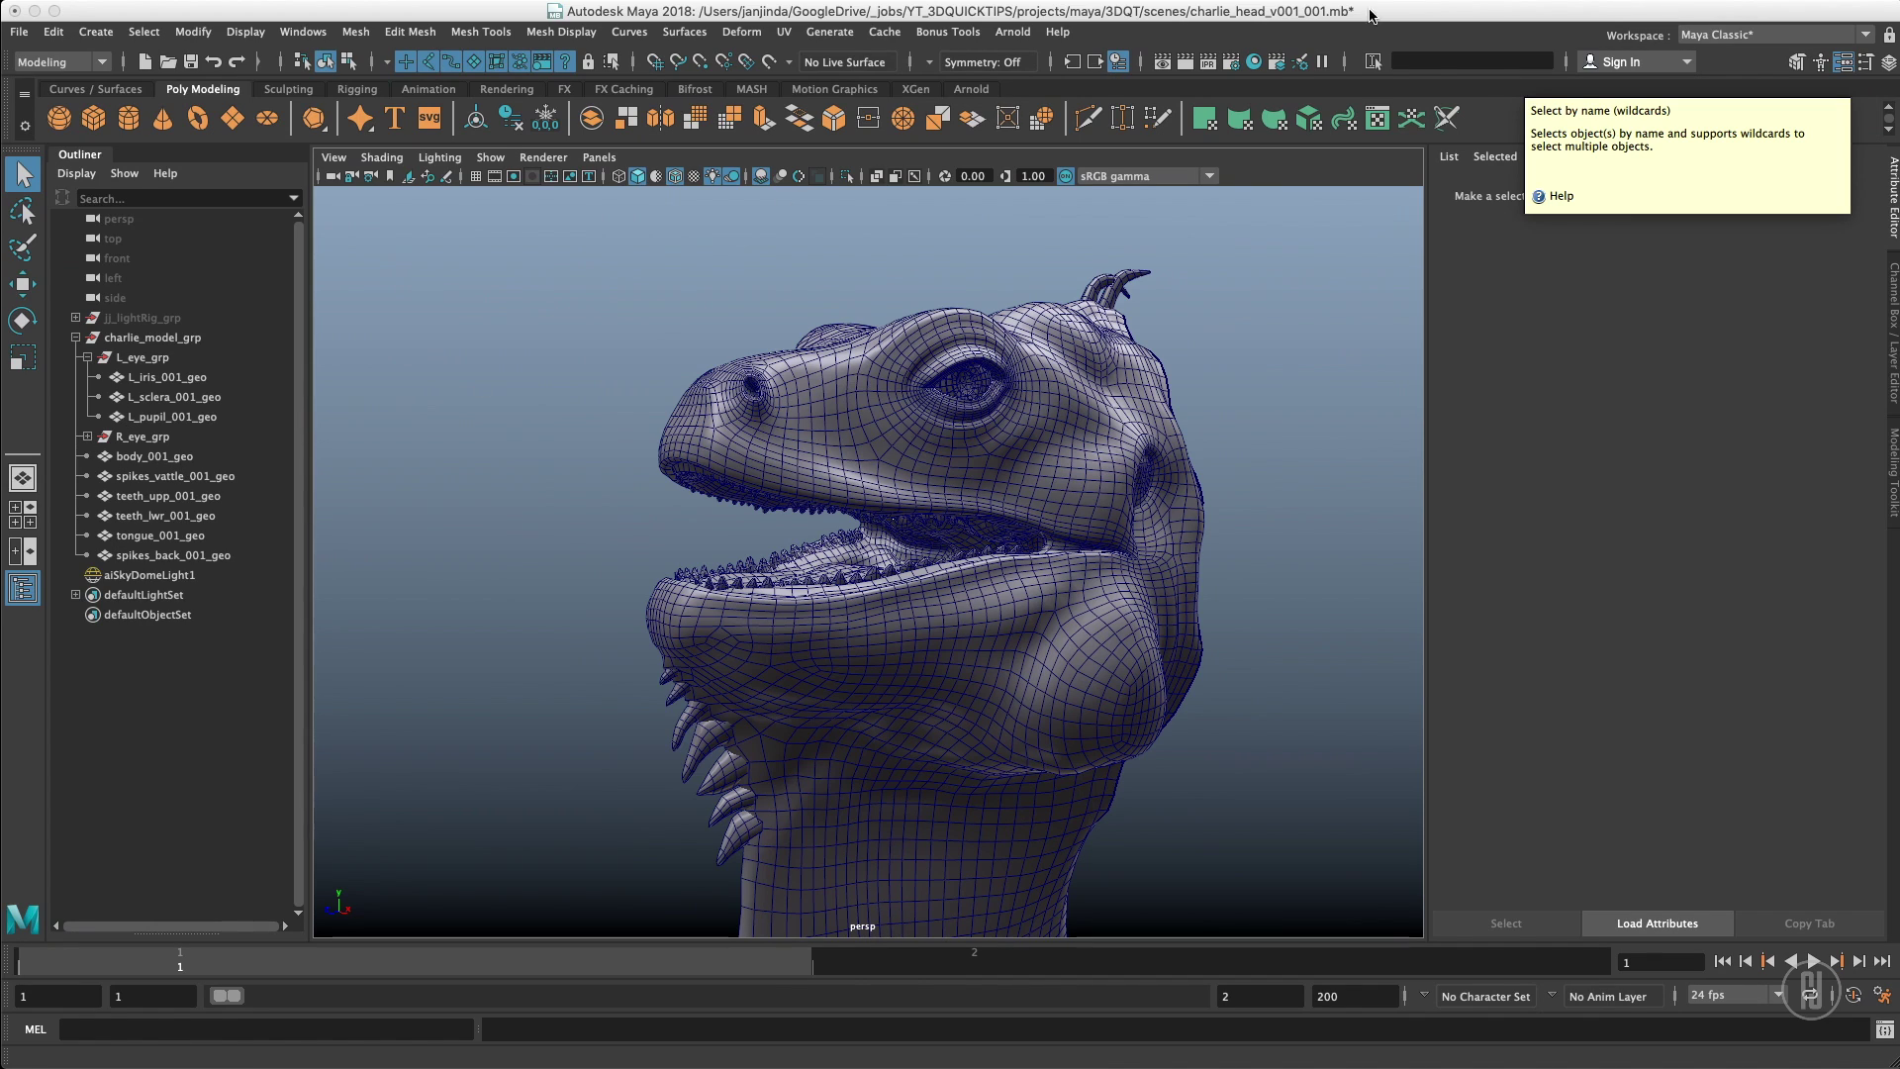
{"action": "left_click", "coordinate": [1446, 62]}
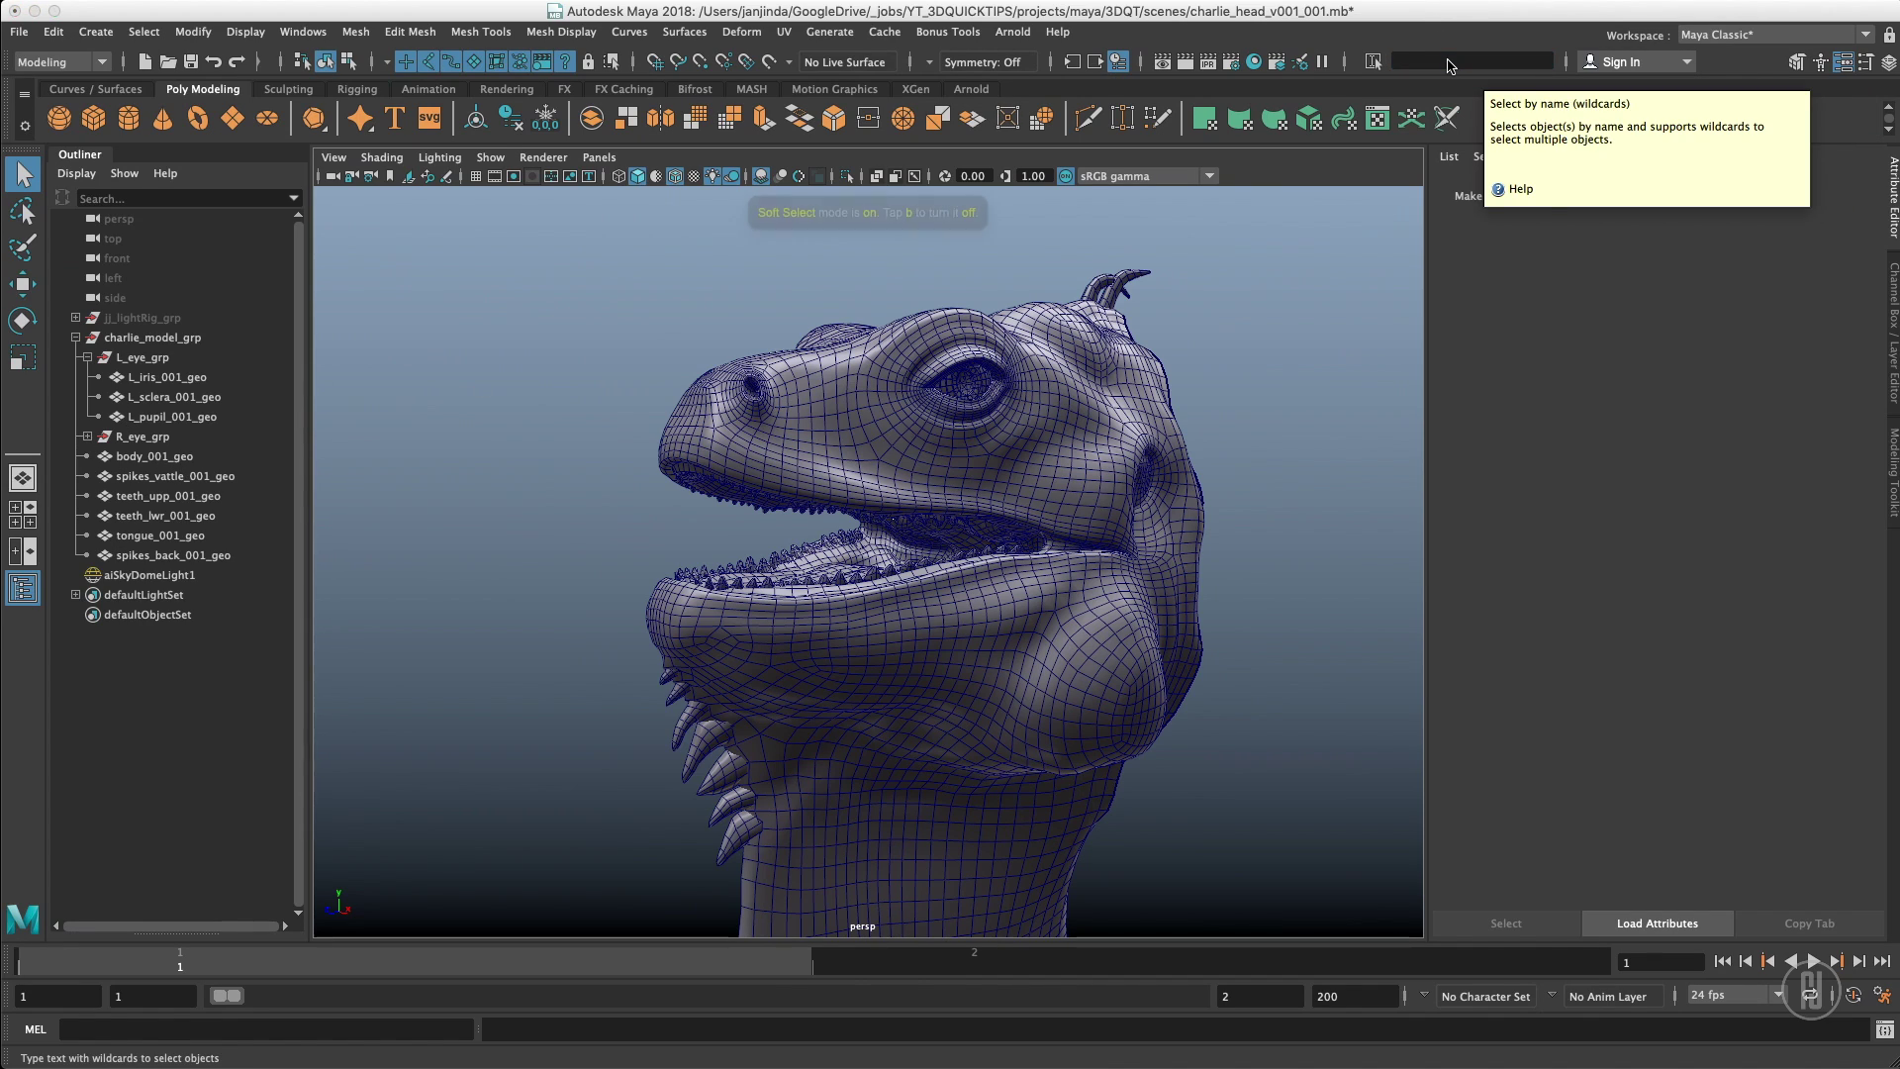
{"action": "type", "text": "bo"}
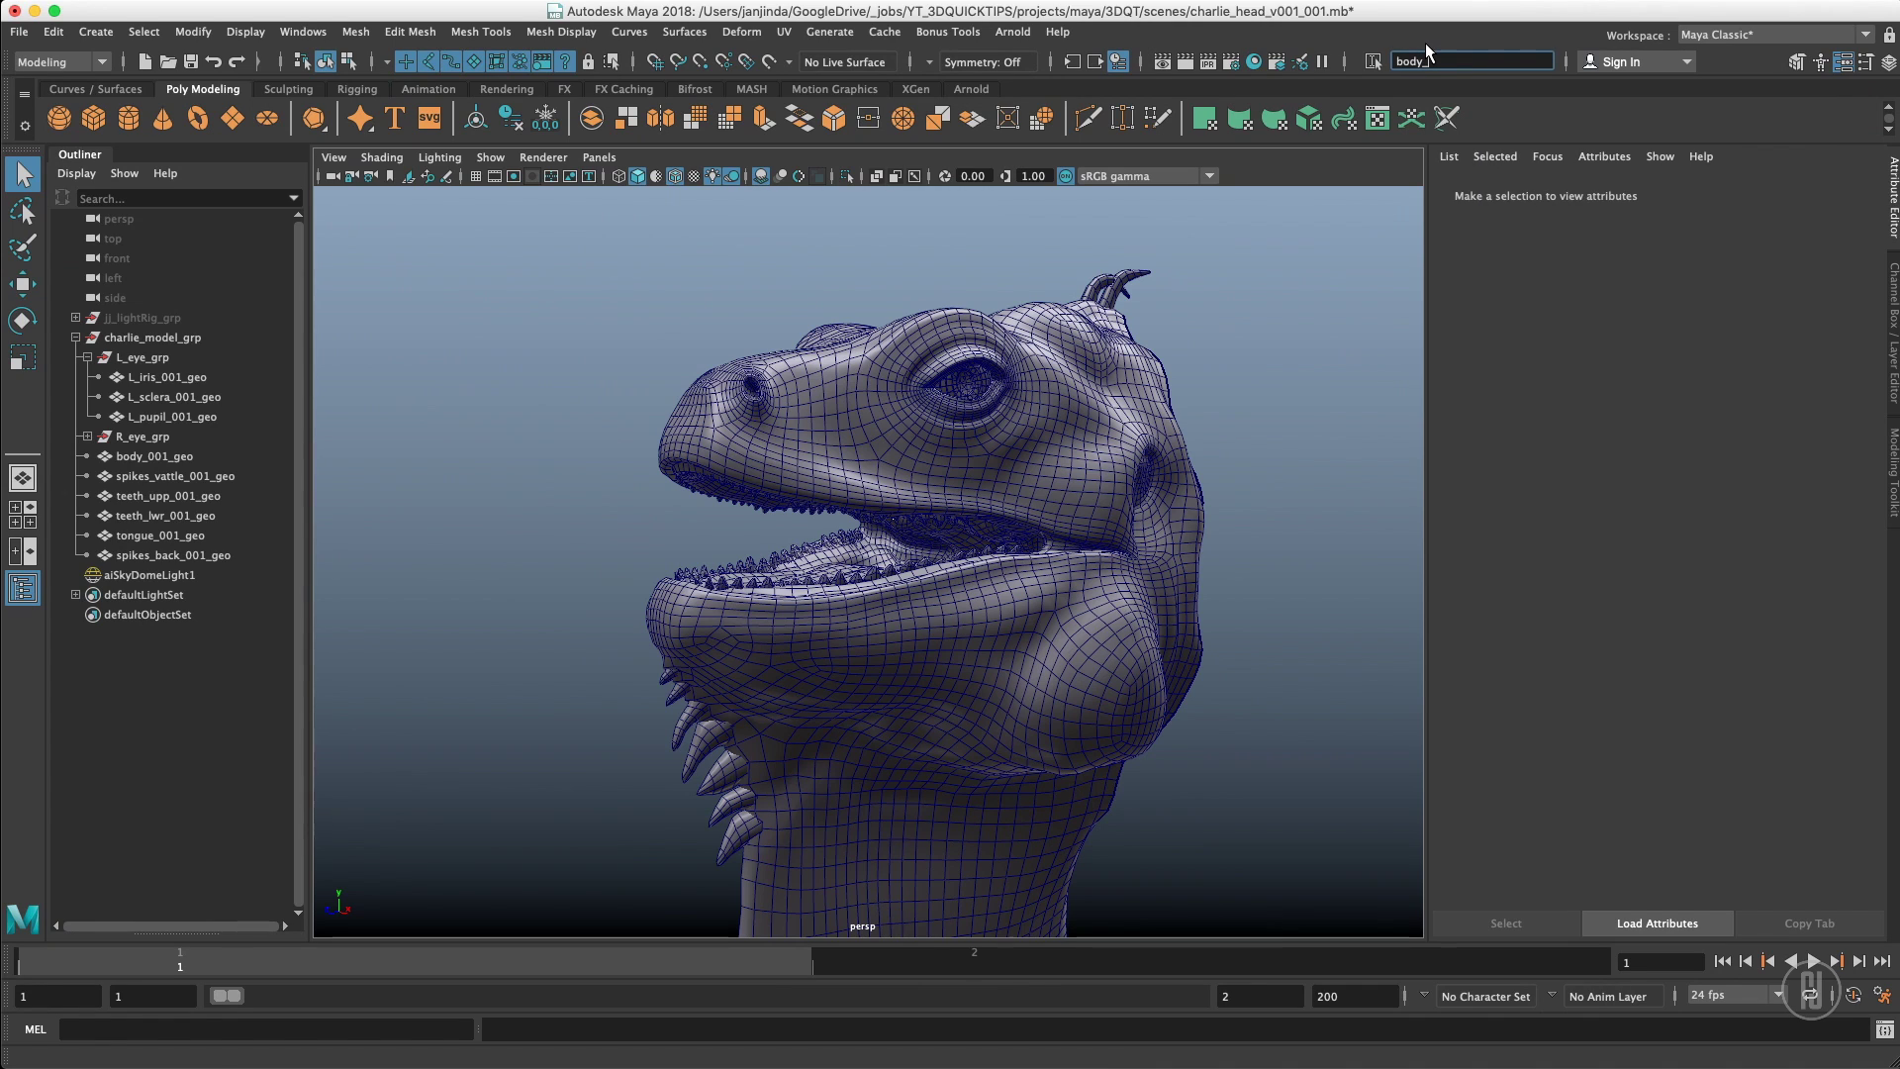
{"action": "type", "text": "dy_001_geo"}
{"action": "key", "text": "Return"}
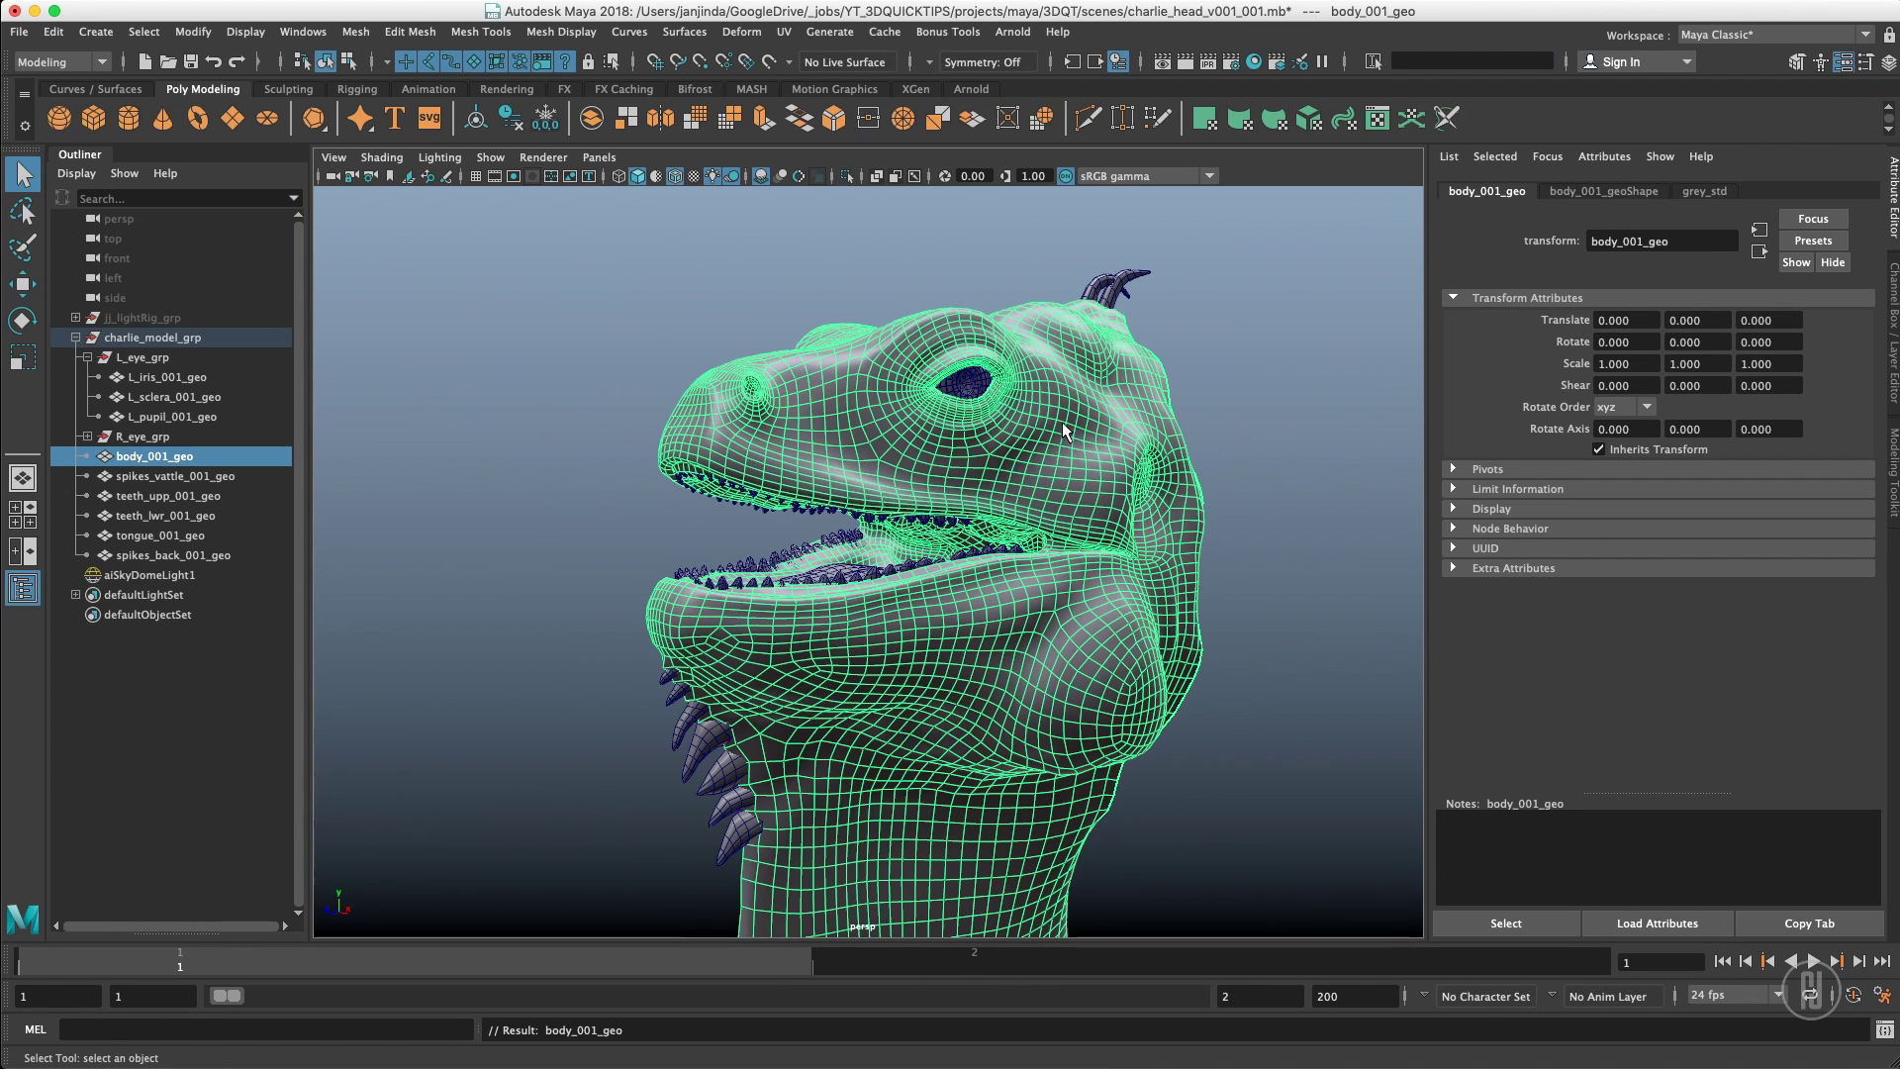
{"action": "left_click", "coordinate": [372, 471]}
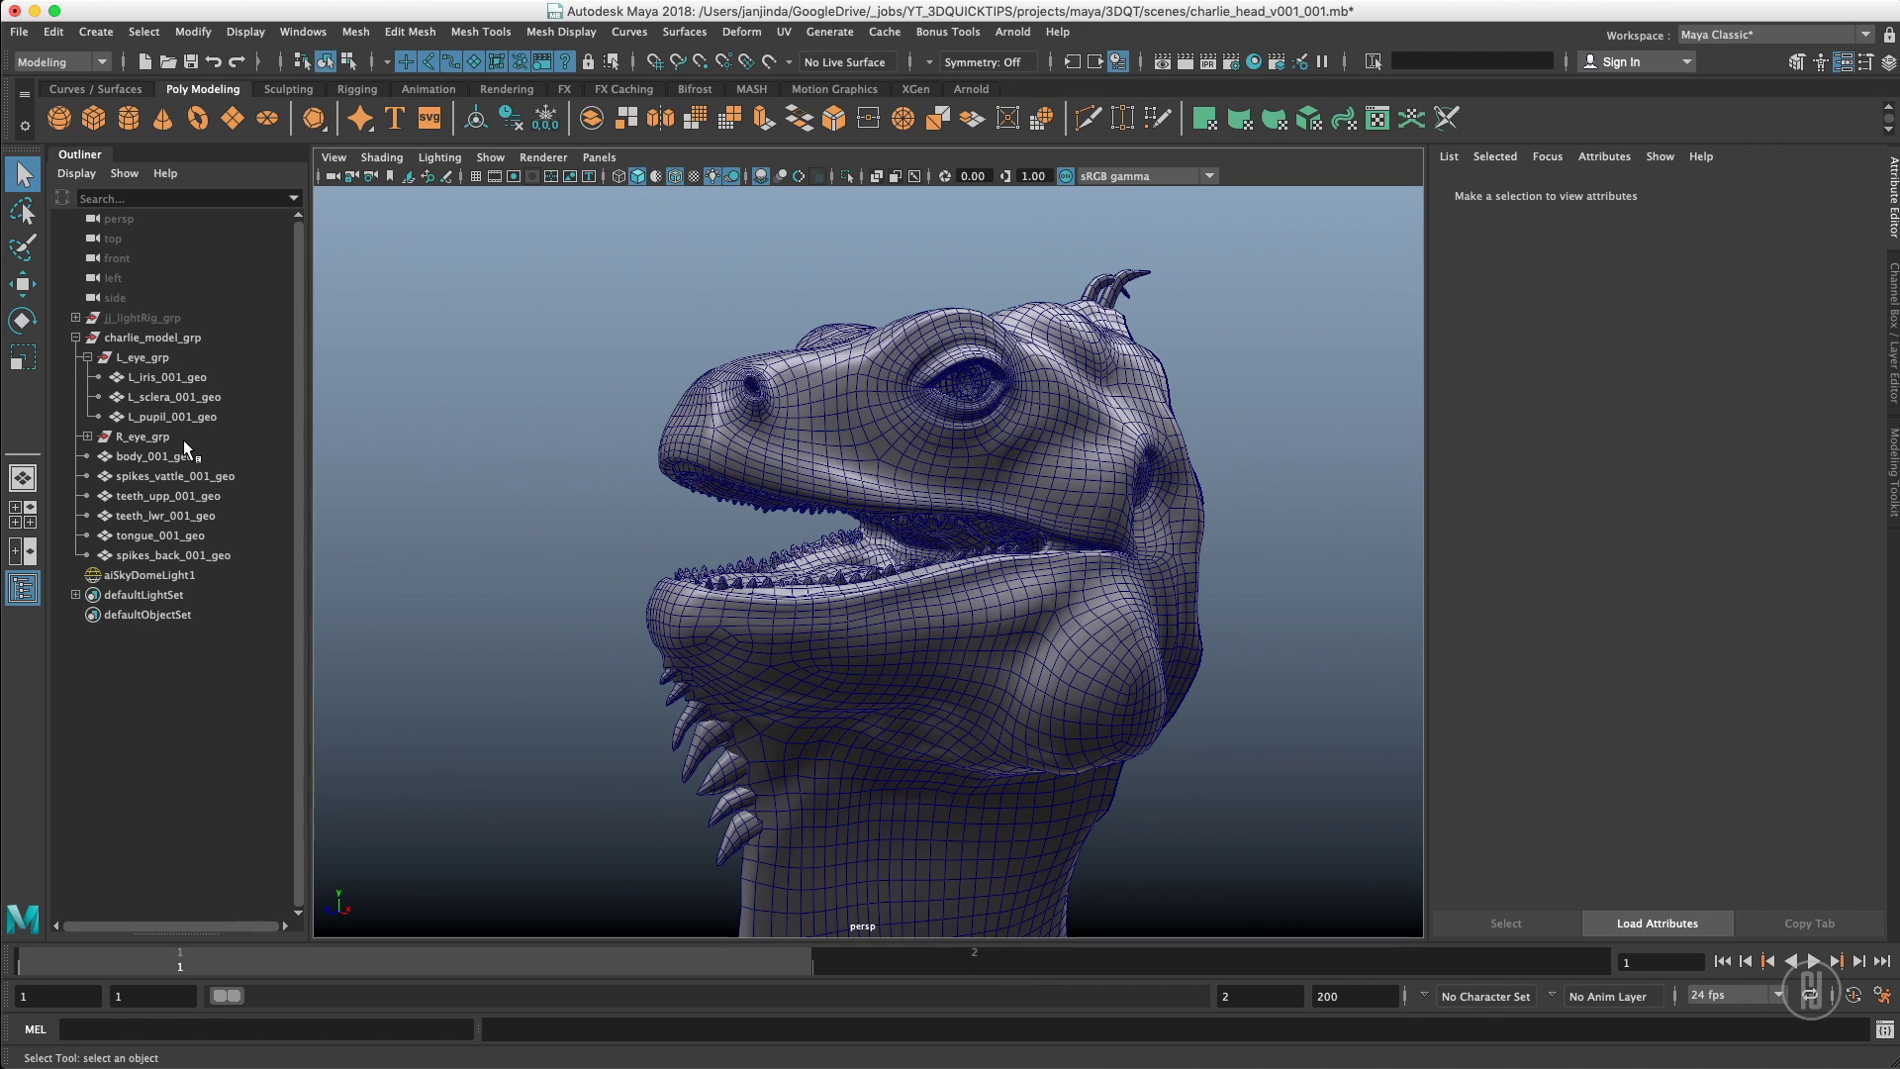
Select both eye groups by name with the wildcard pattern *eye*, and clear the selection
{"action": "left_click", "coordinate": [1416, 63]}
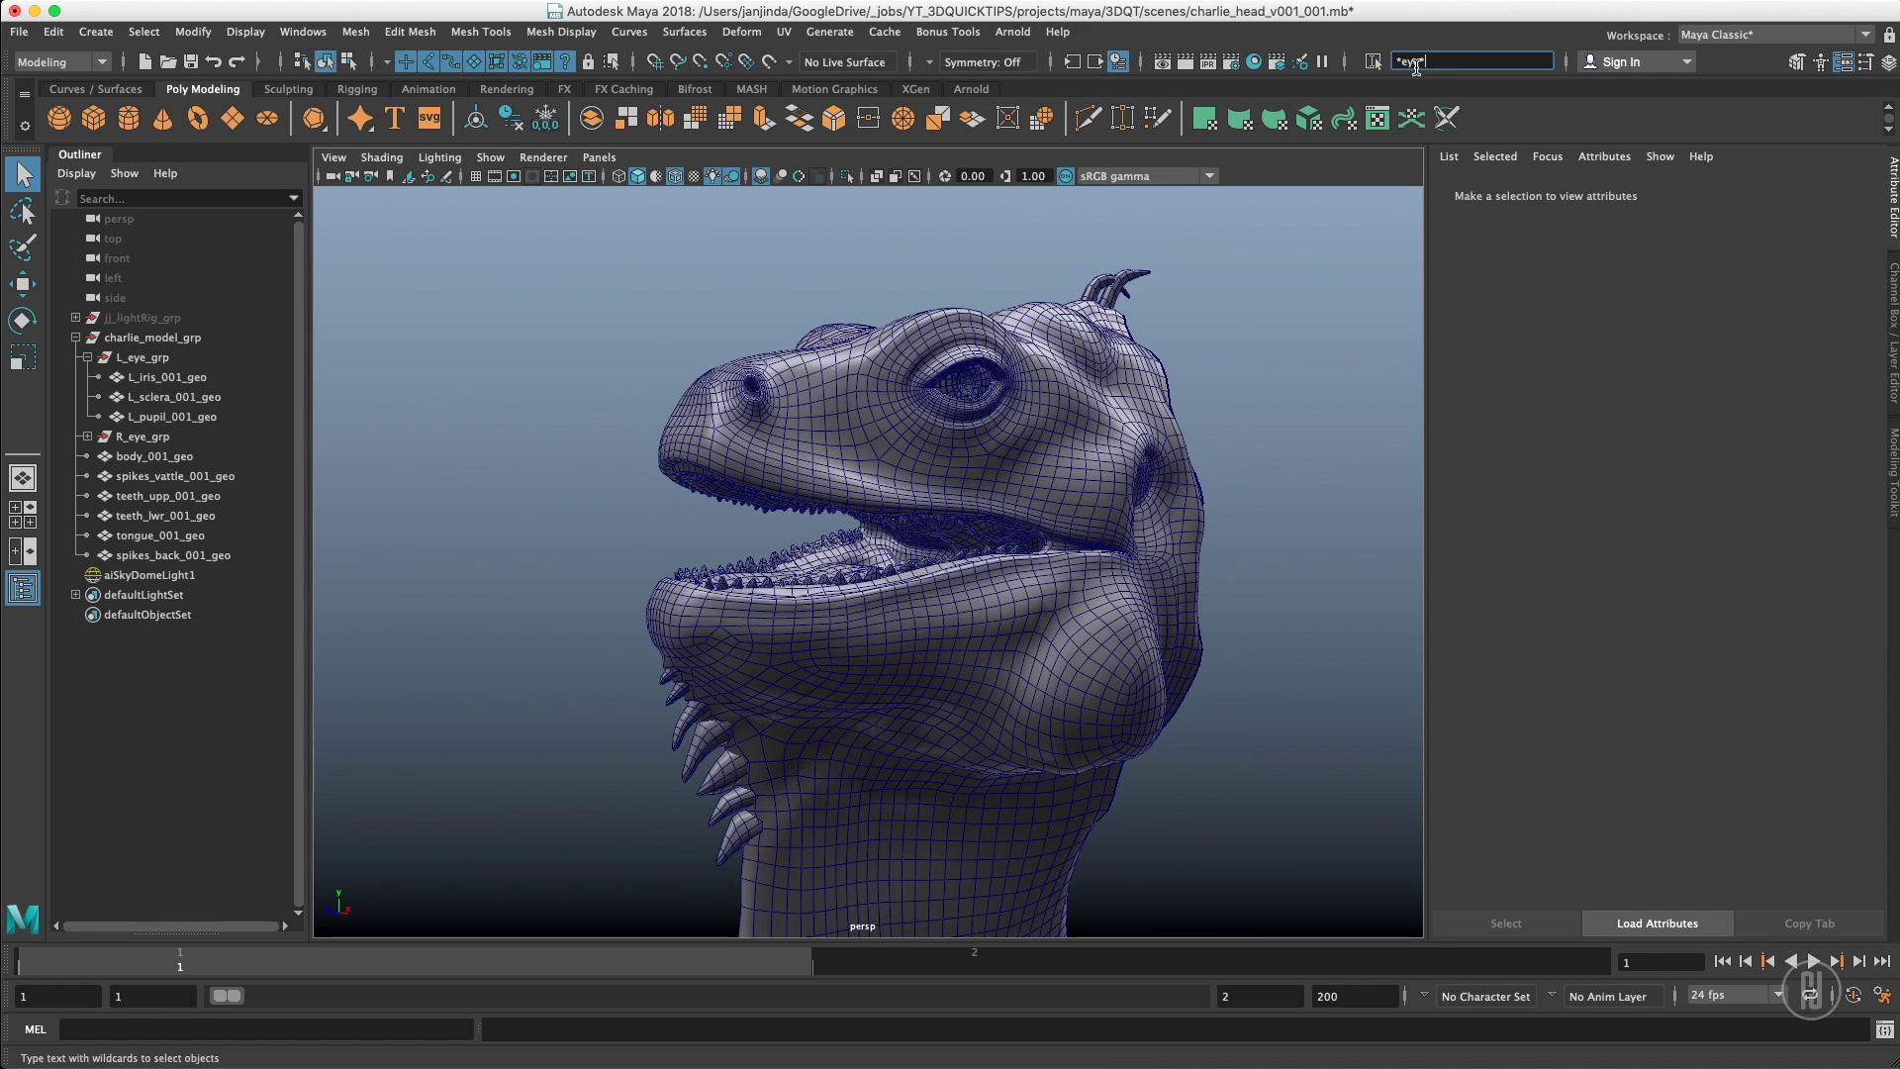
{"action": "type", "text": "*"}
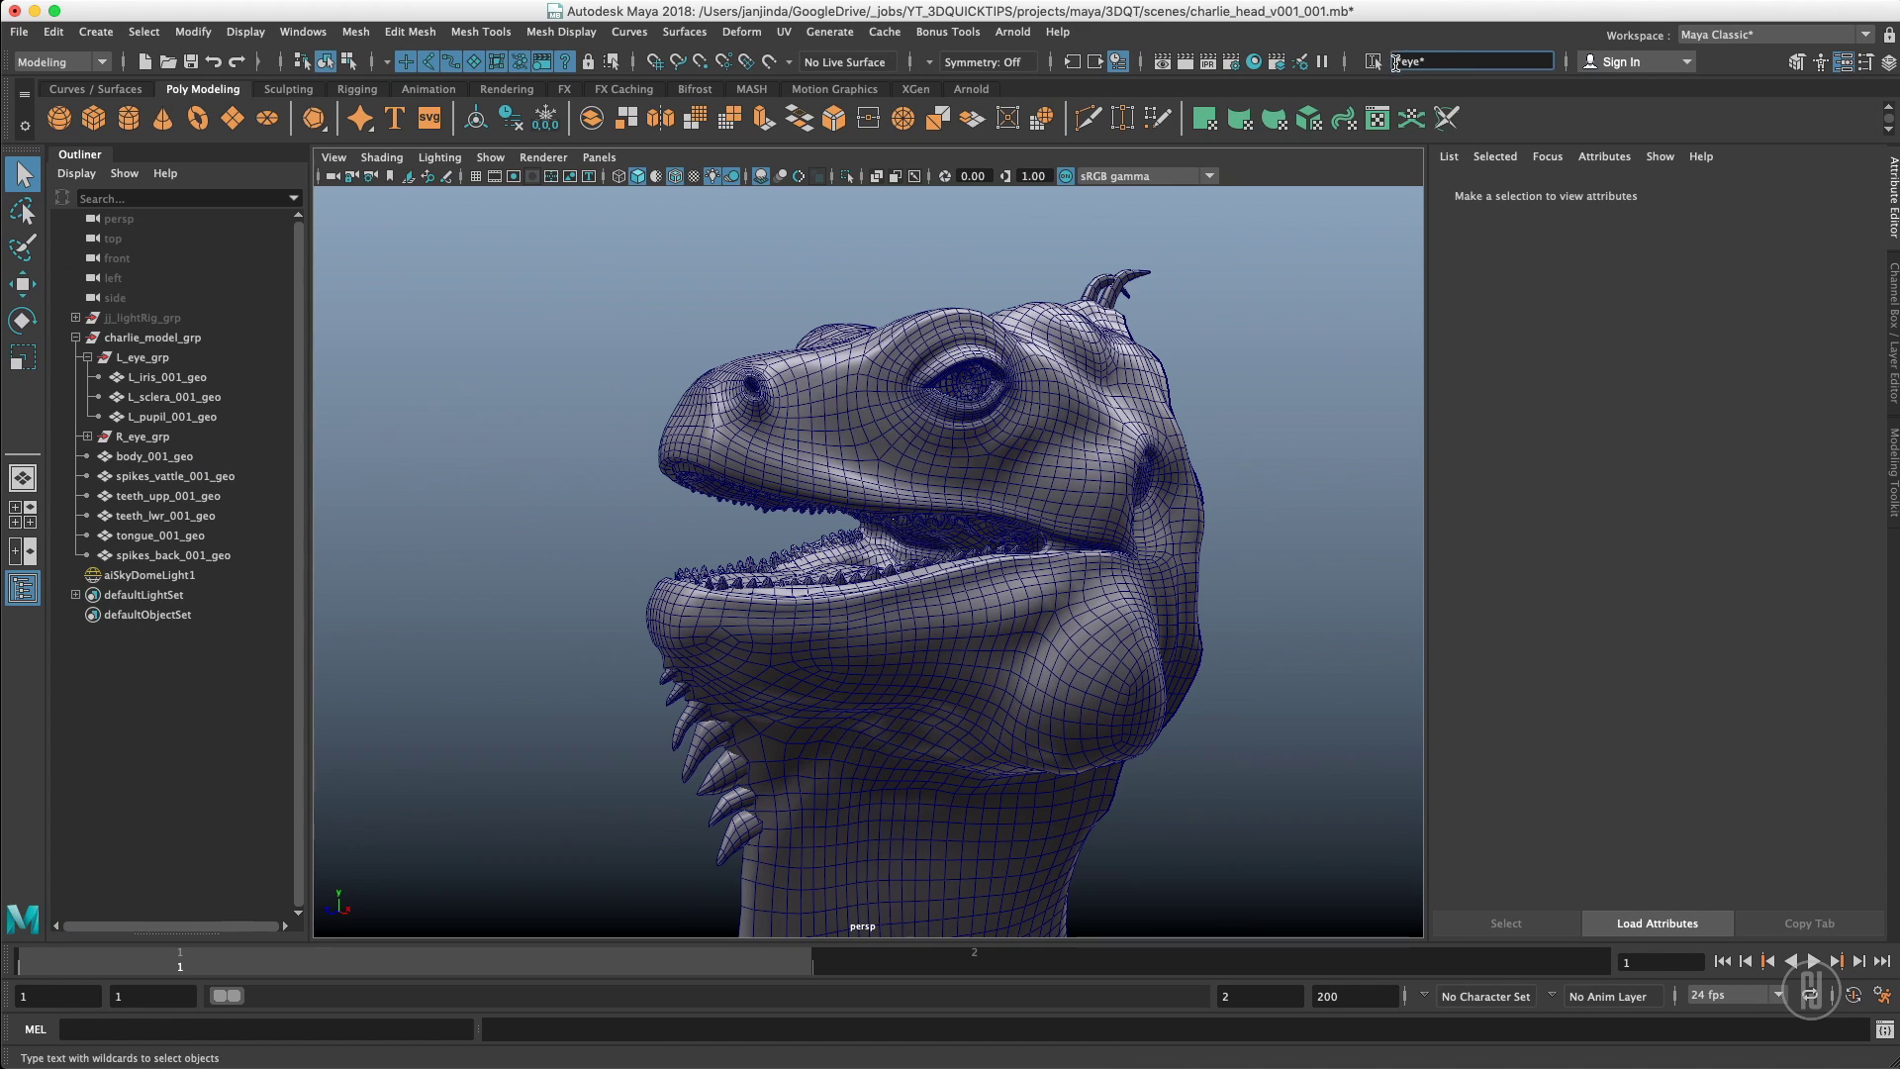
{"action": "left_click", "coordinate": [1453, 59]}
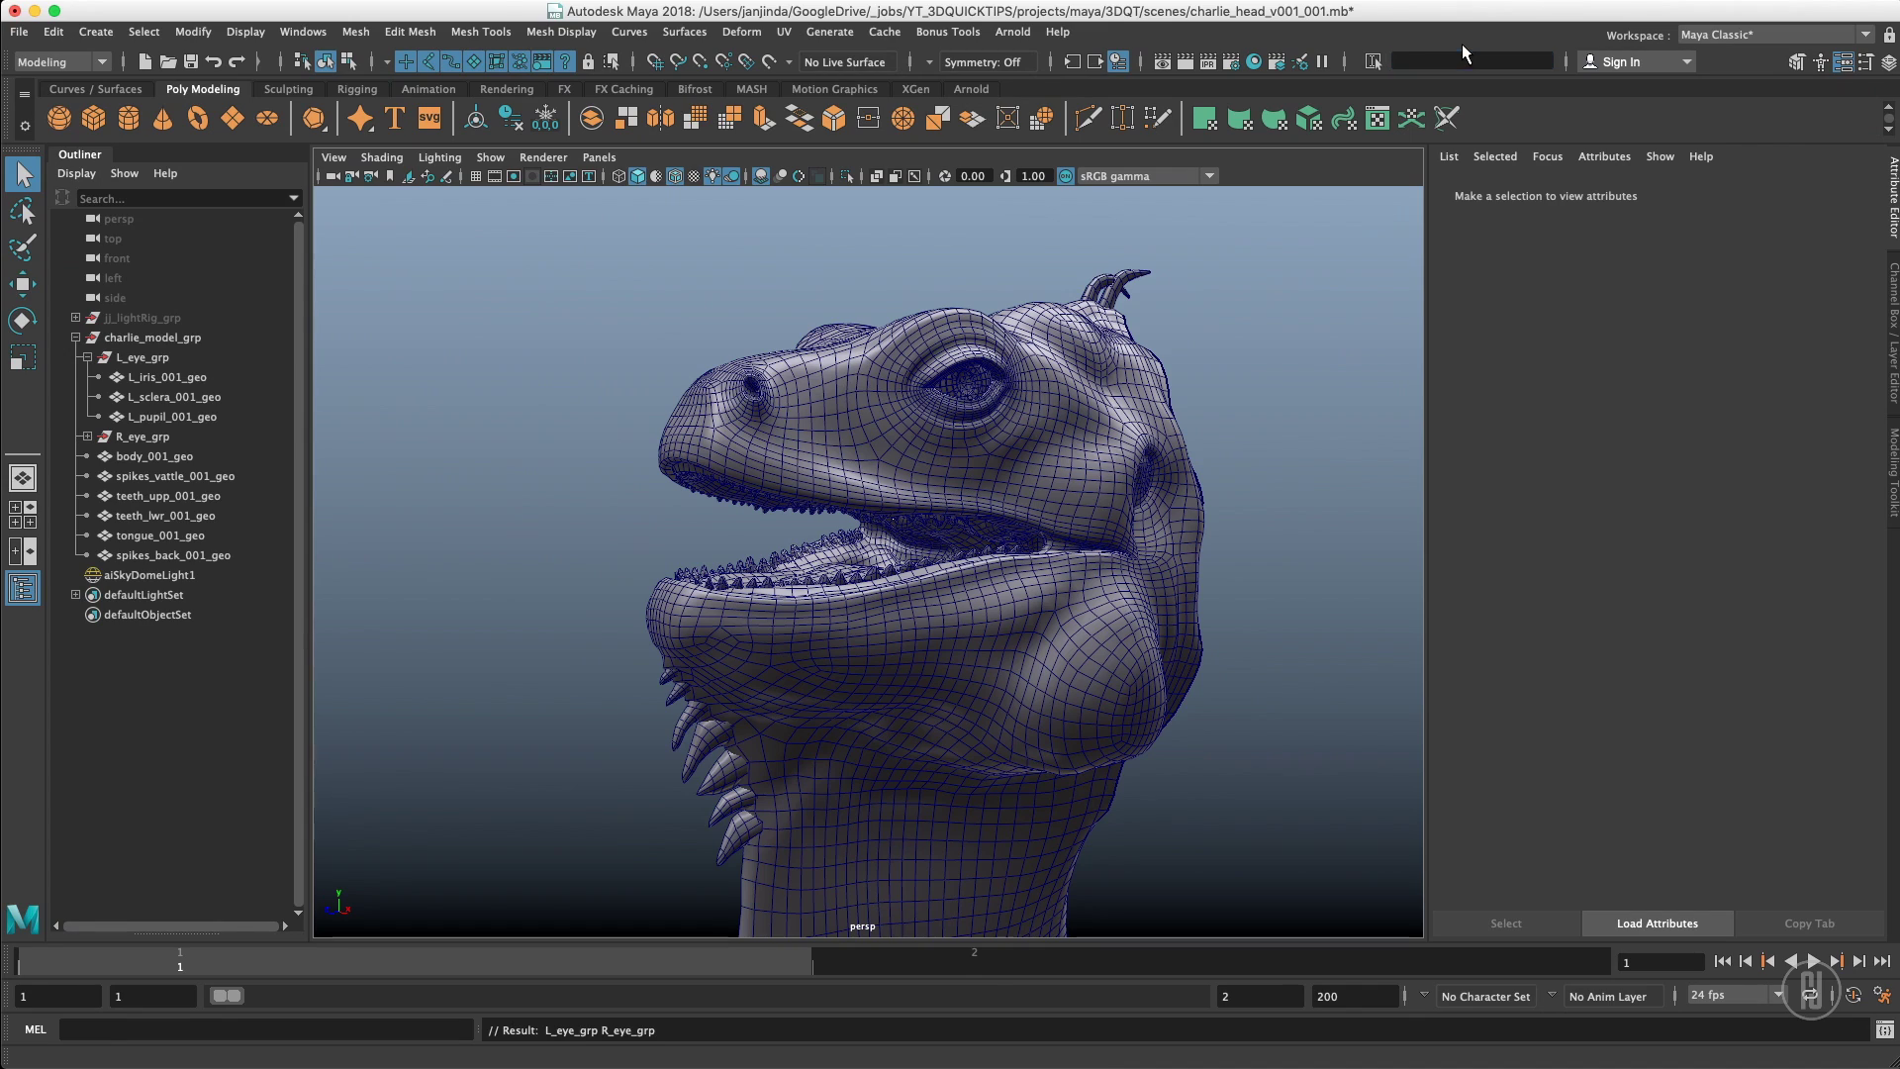
{"action": "key", "text": "Return"}
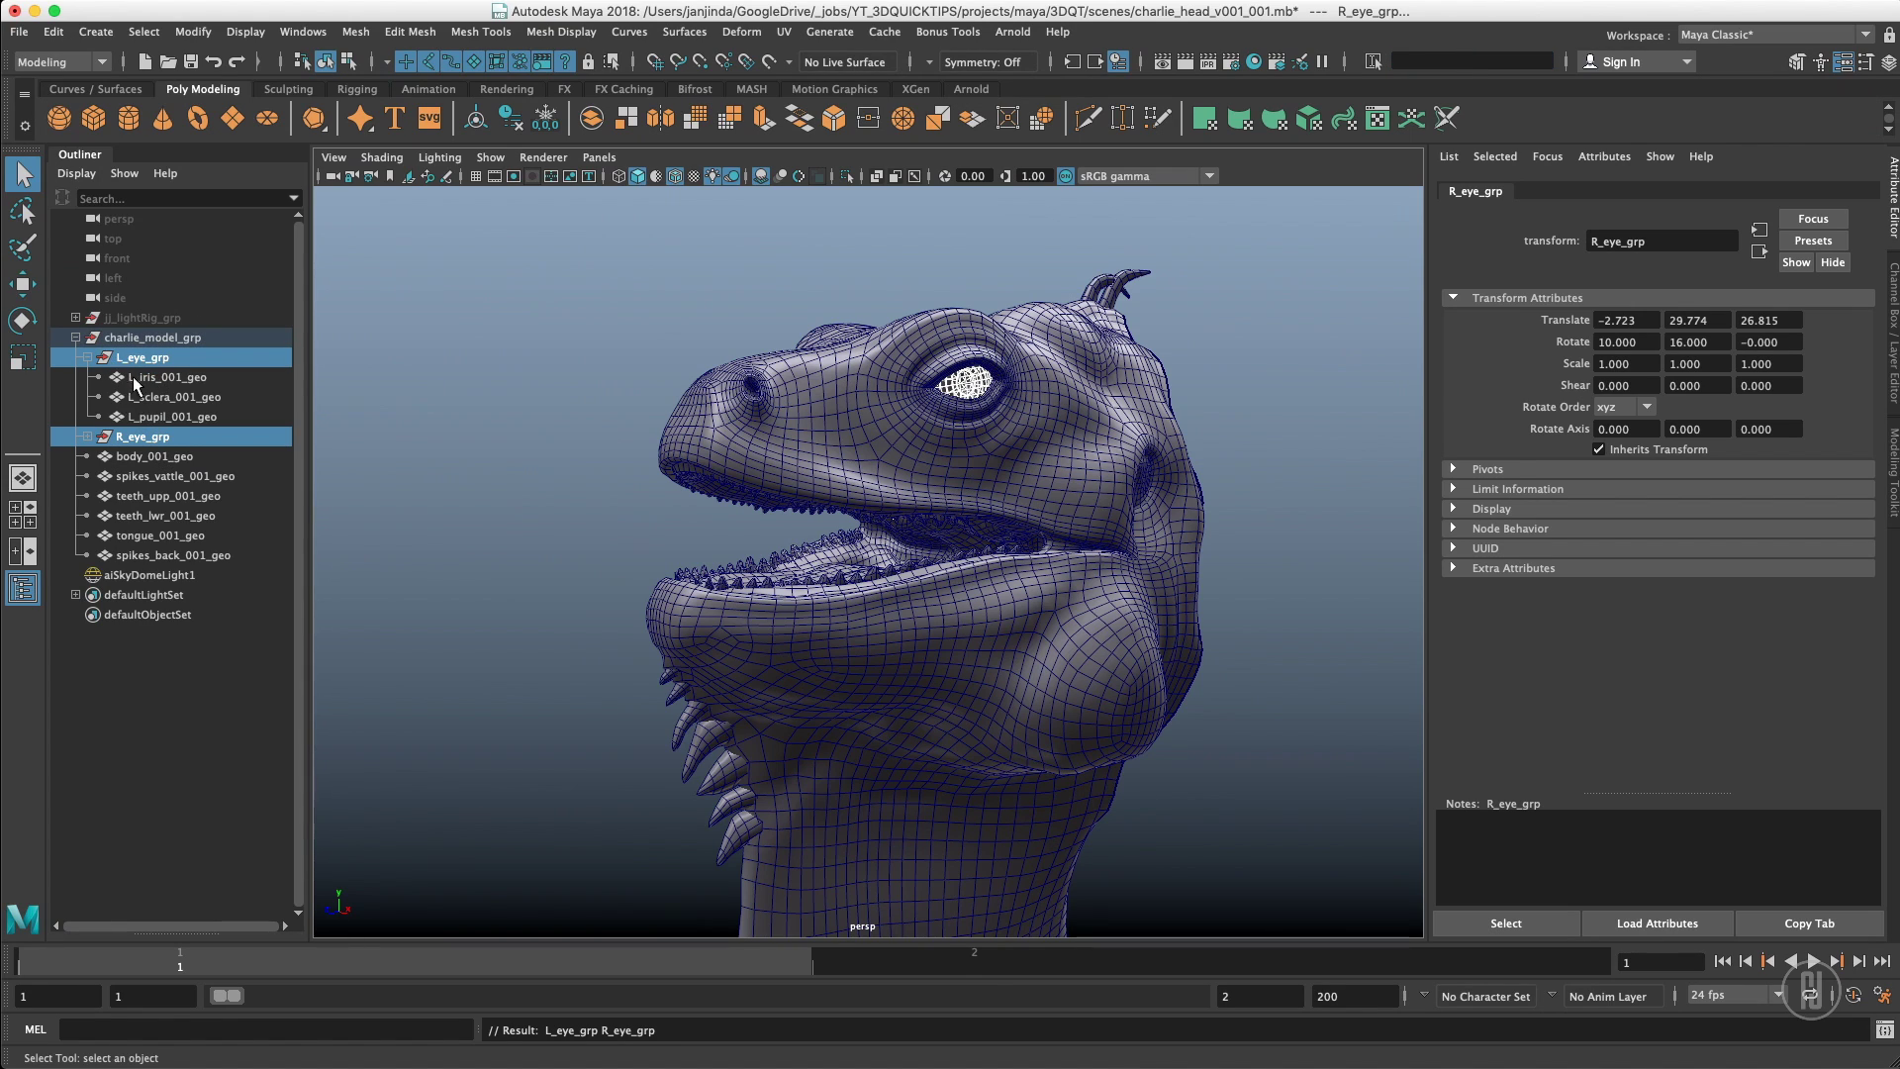
{"action": "left_click_drag", "start_coordinate": [475, 279], "coordinate": [472, 347]}
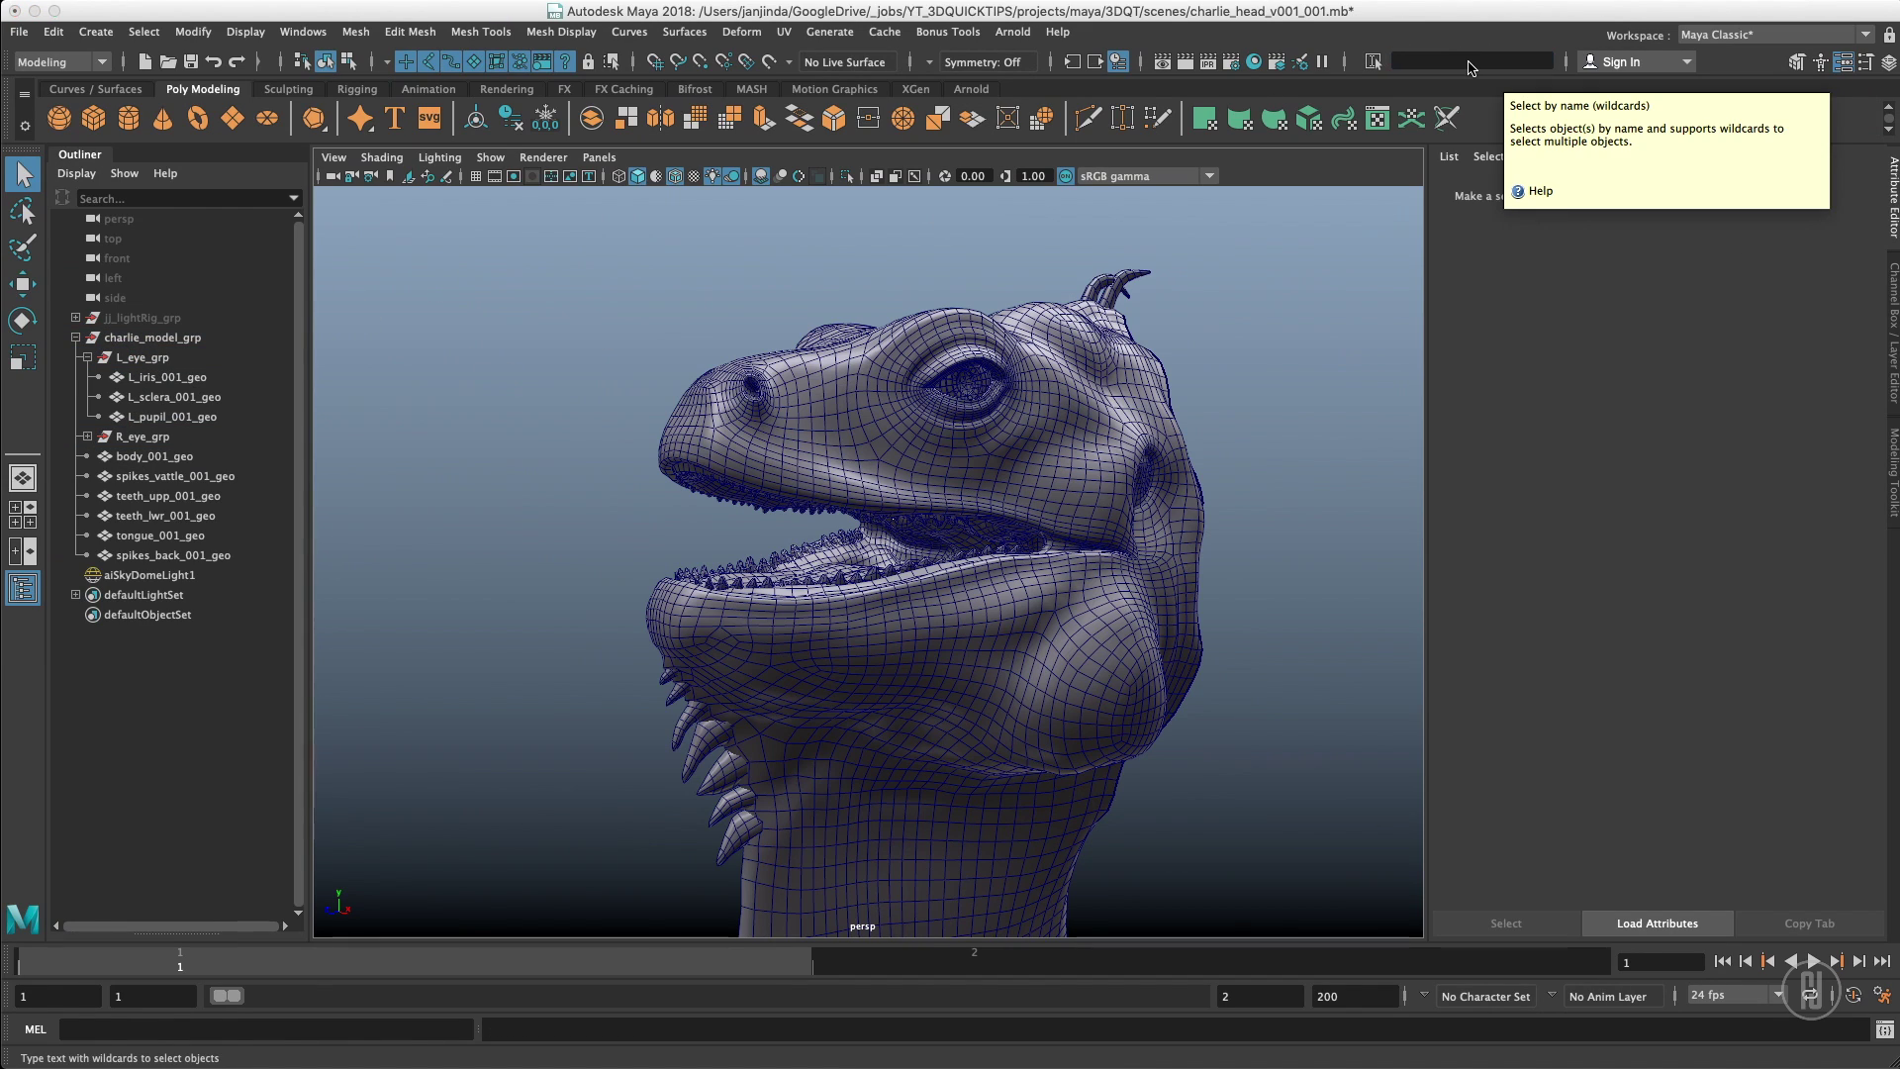
Select all geometry objects by name with the wildcard pattern *_geo
{"action": "left_click", "coordinate": [1462, 62]}
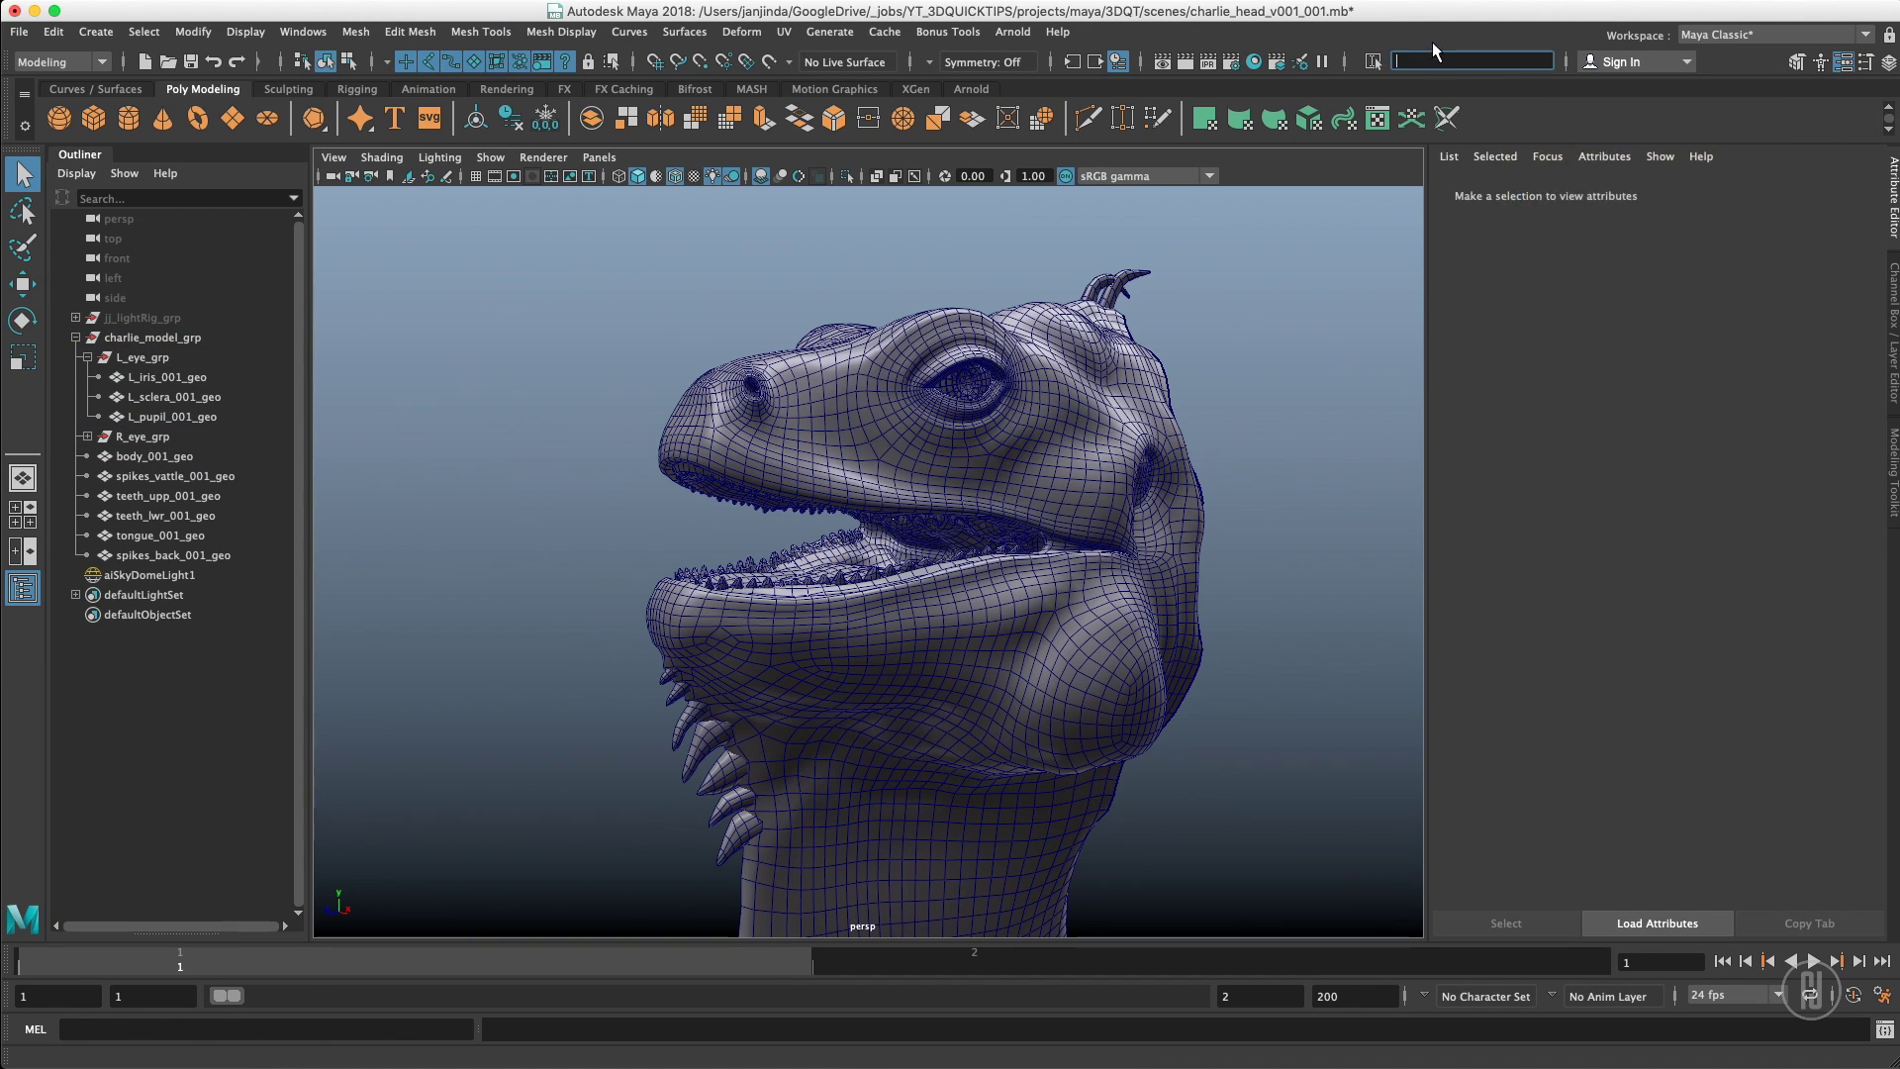
{"action": "type", "text": "*_geo"}
{"action": "key", "text": "Return"}
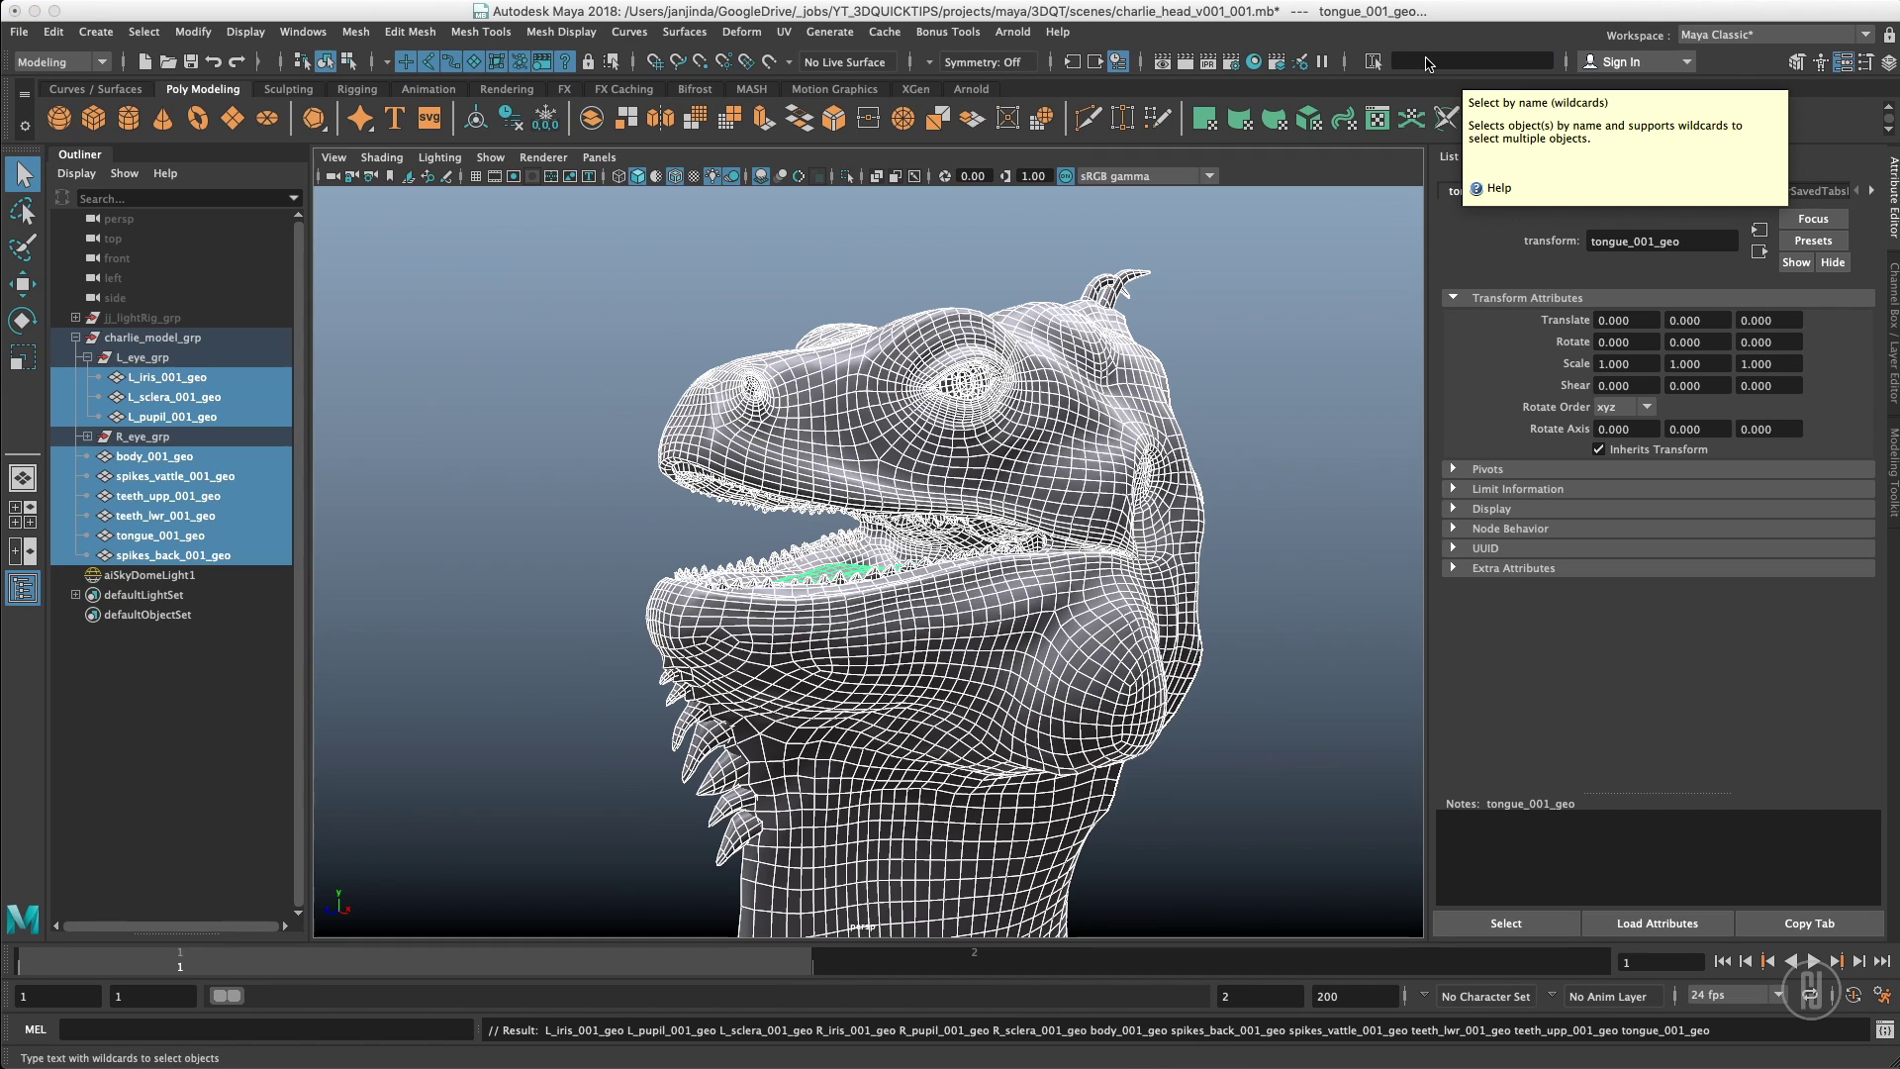
Select all group nodes by name with the wildcard pattern *_grp, and clear the selection
{"action": "left_click", "coordinate": [1429, 62]}
{"action": "type", "text": "*"}
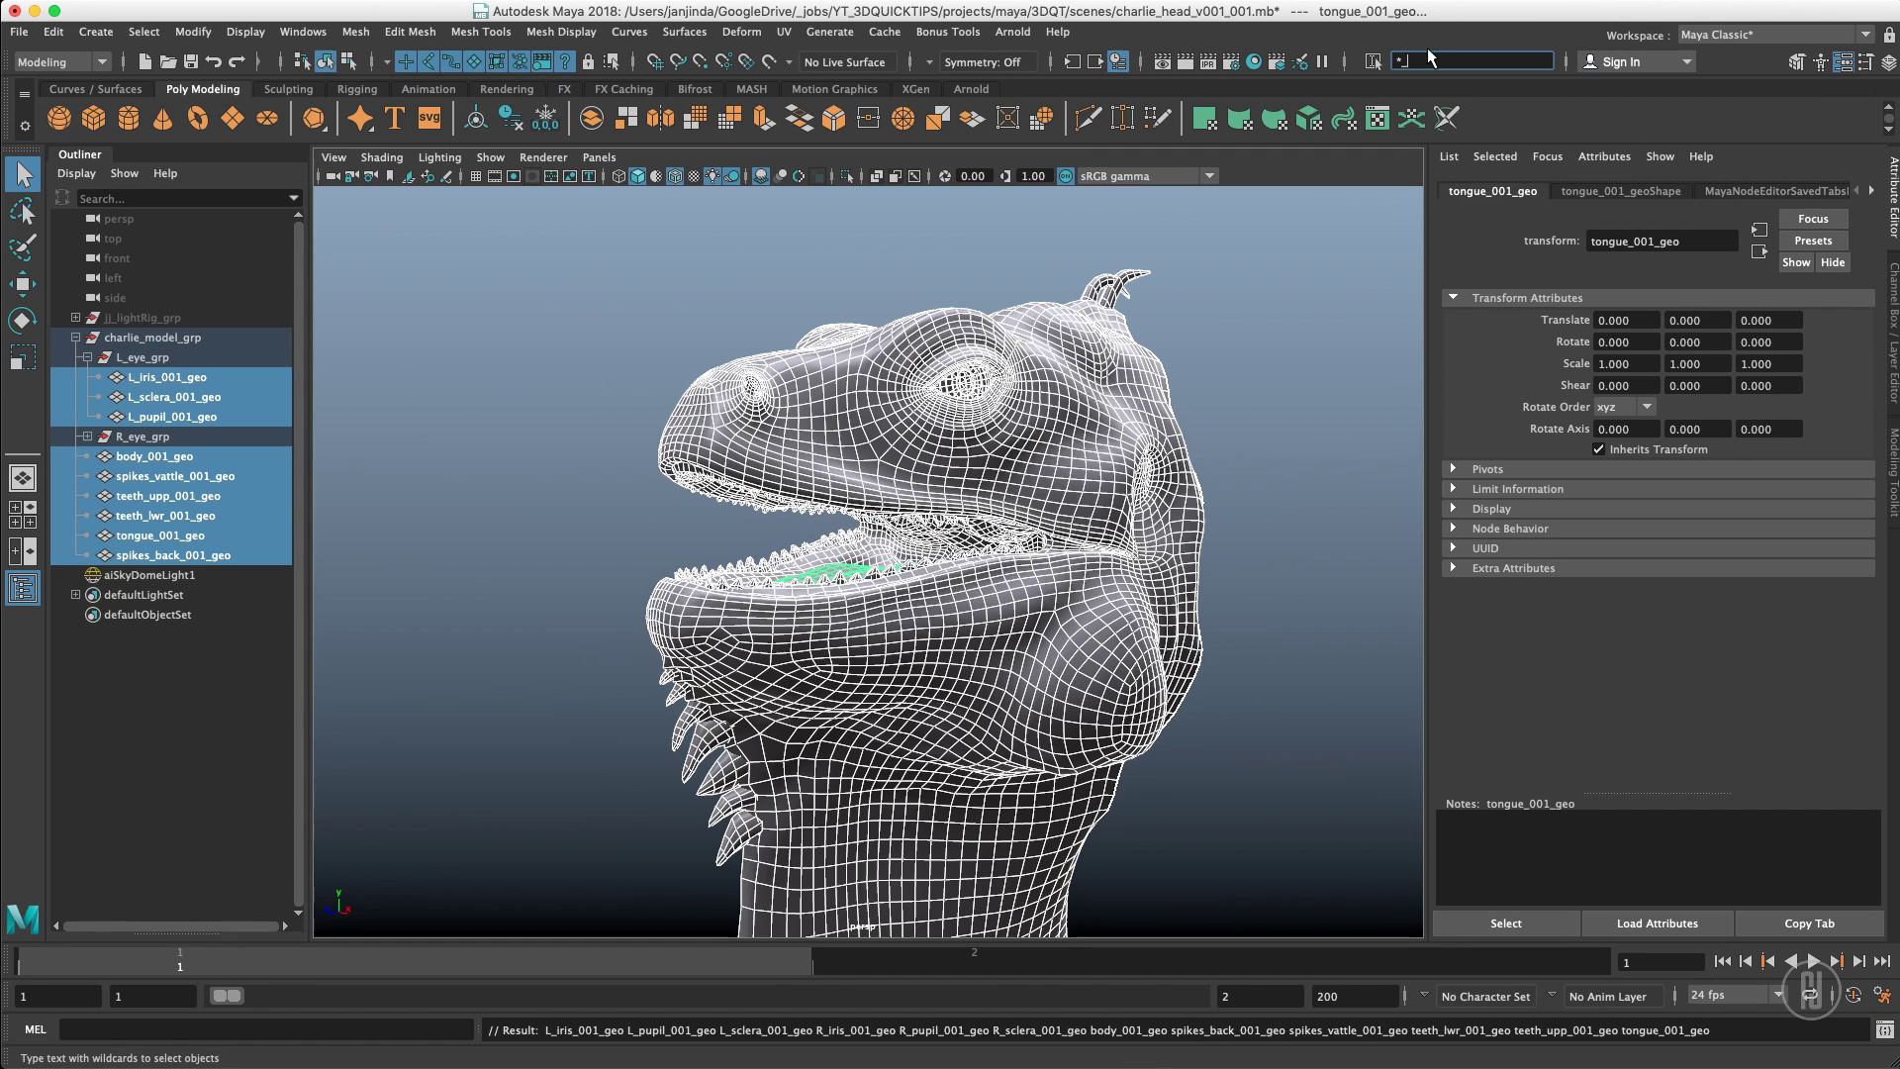
{"action": "type", "text": "_grp"}
{"action": "key", "text": "Return"}
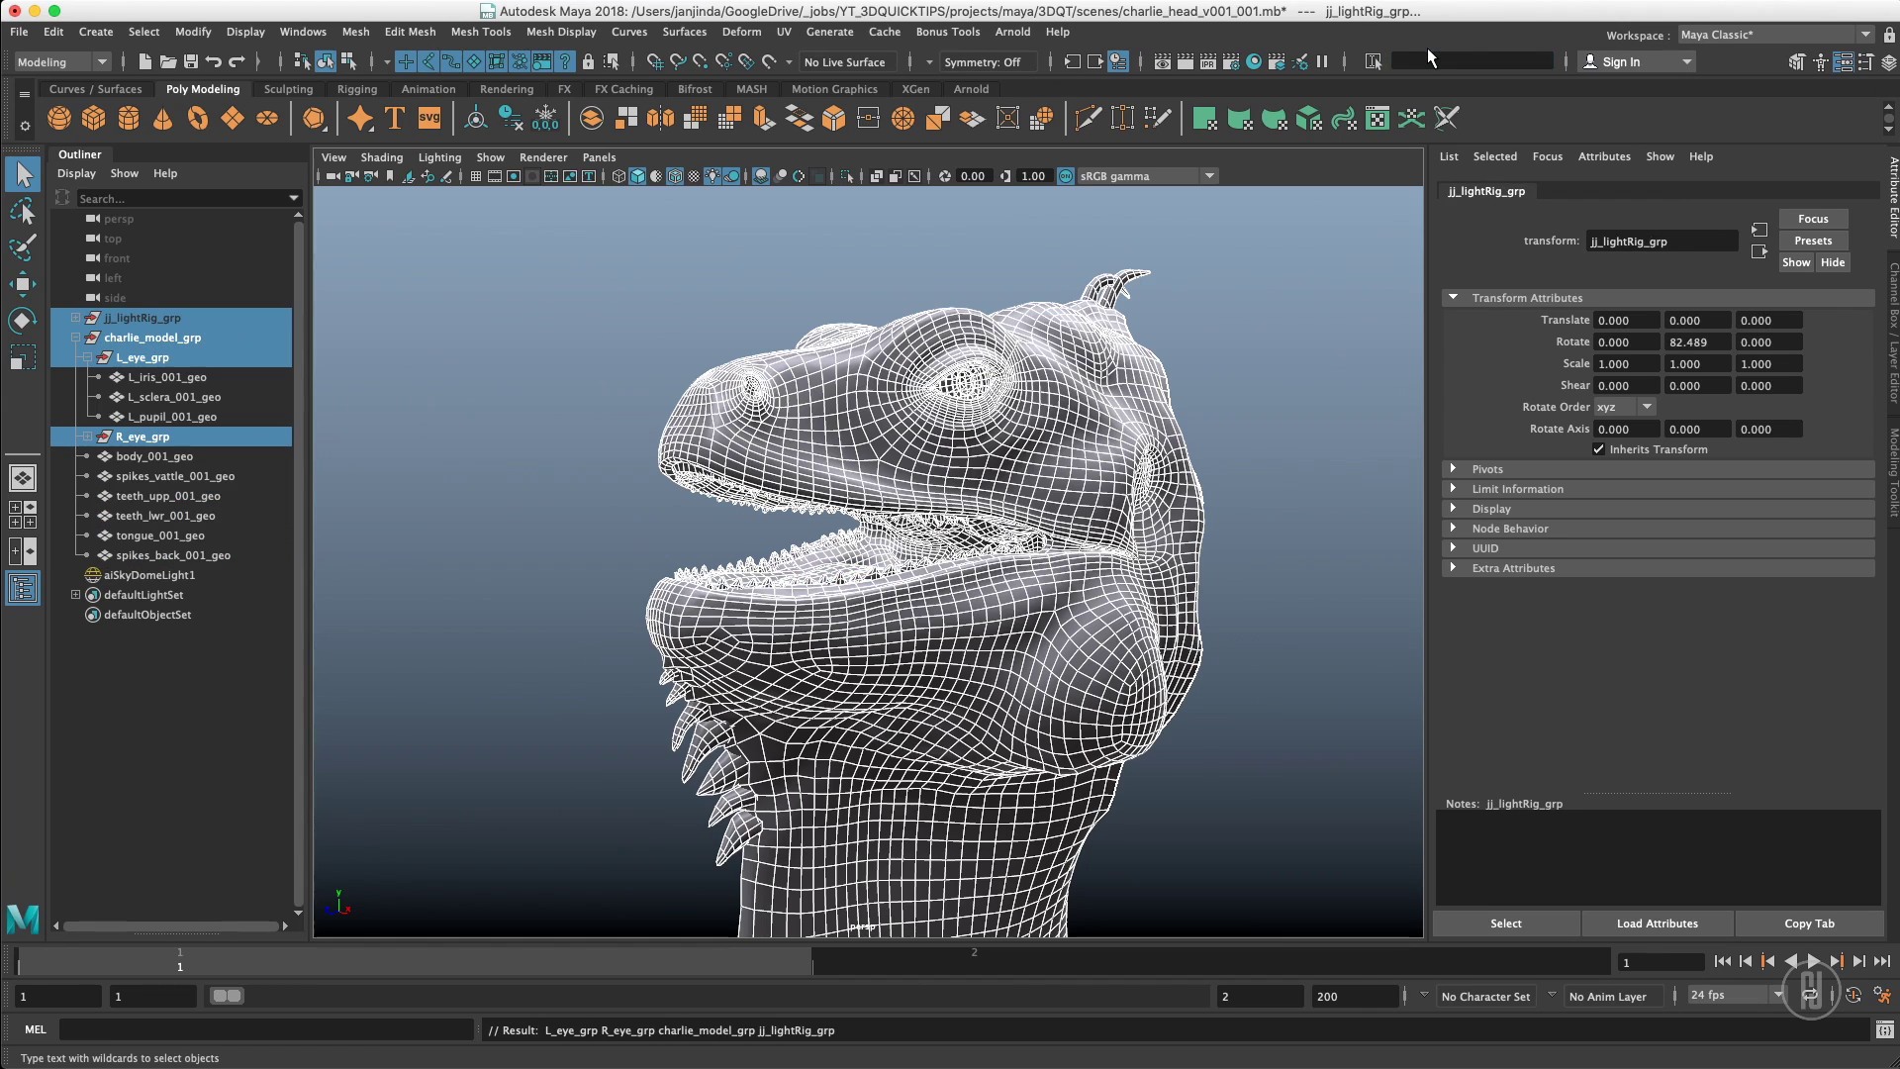
{"action": "left_click", "coordinate": [491, 366]}
{"action": "key", "text": "5"}
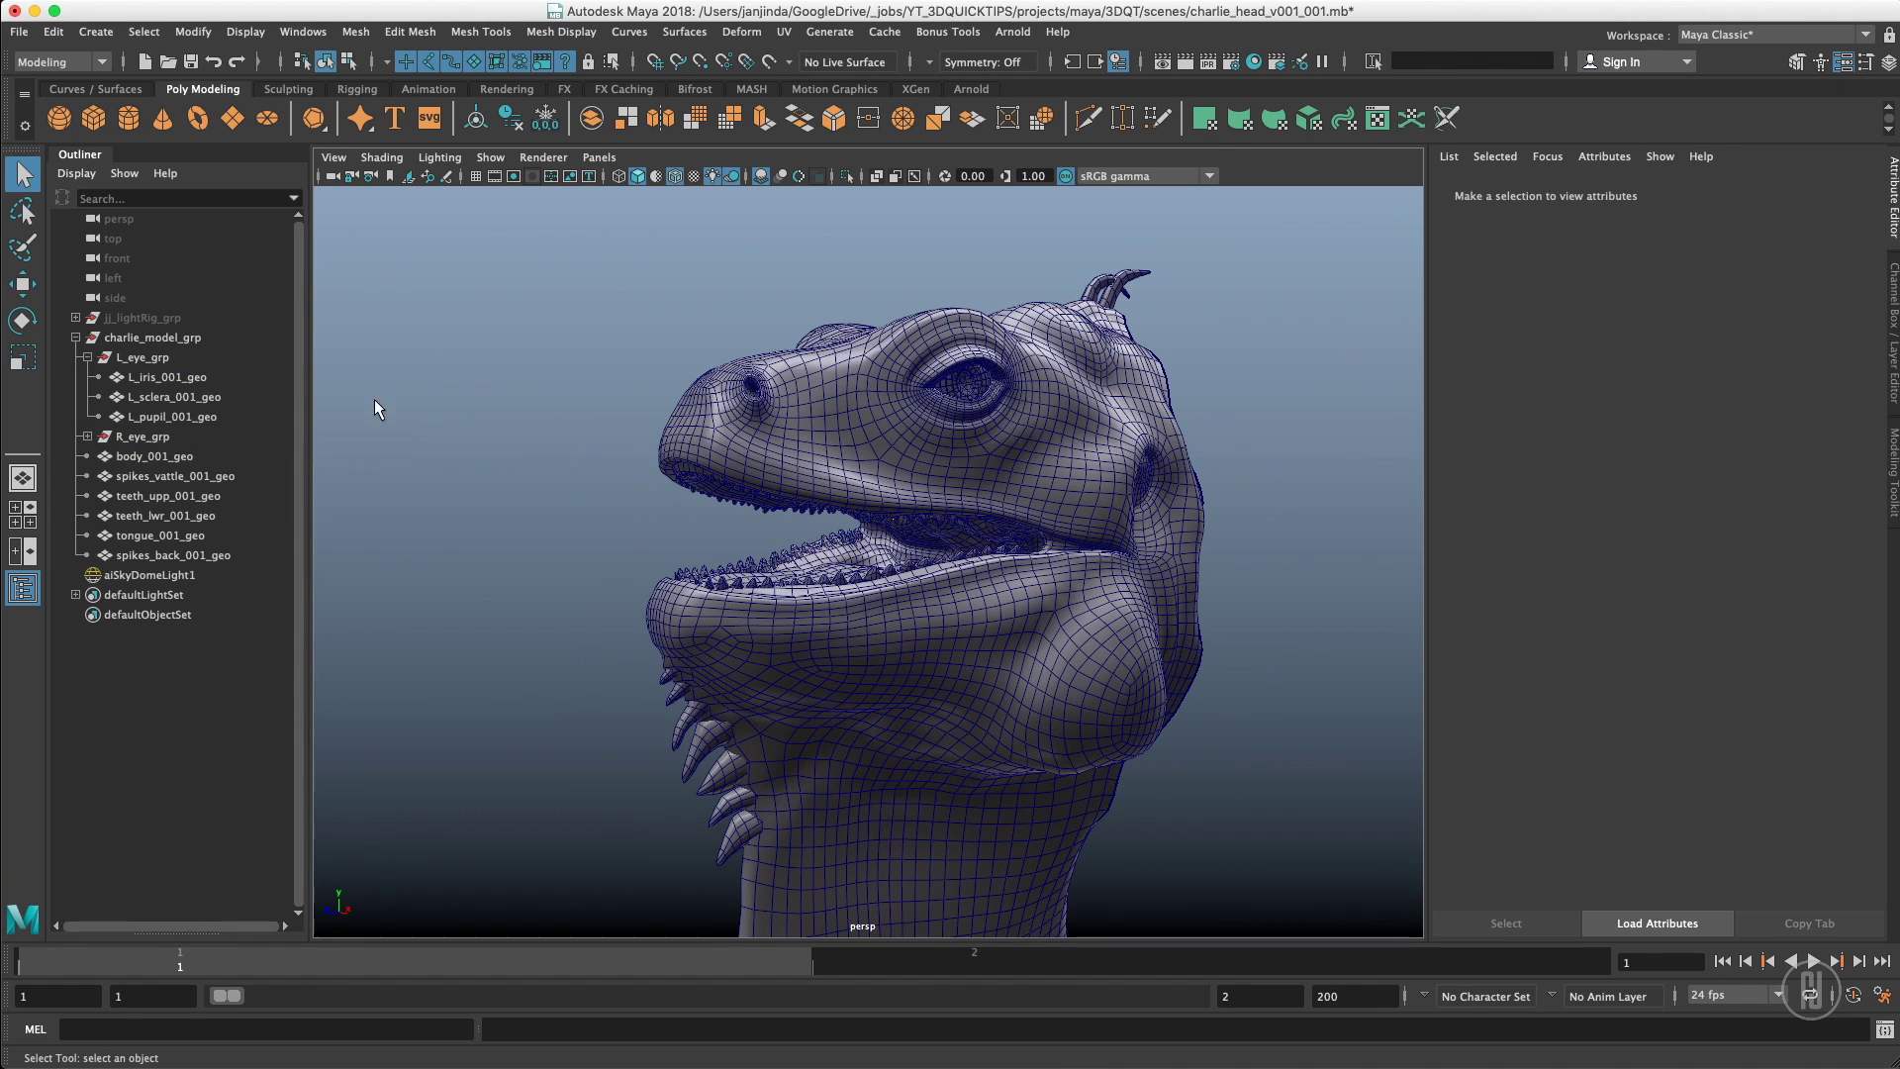
Select the body mesh, switch it to face selection, and select a single face on the upper jaw below the eye
{"action": "left_click_drag", "start_coordinate": [561, 328], "coordinate": [686, 374], "text": "alt"}
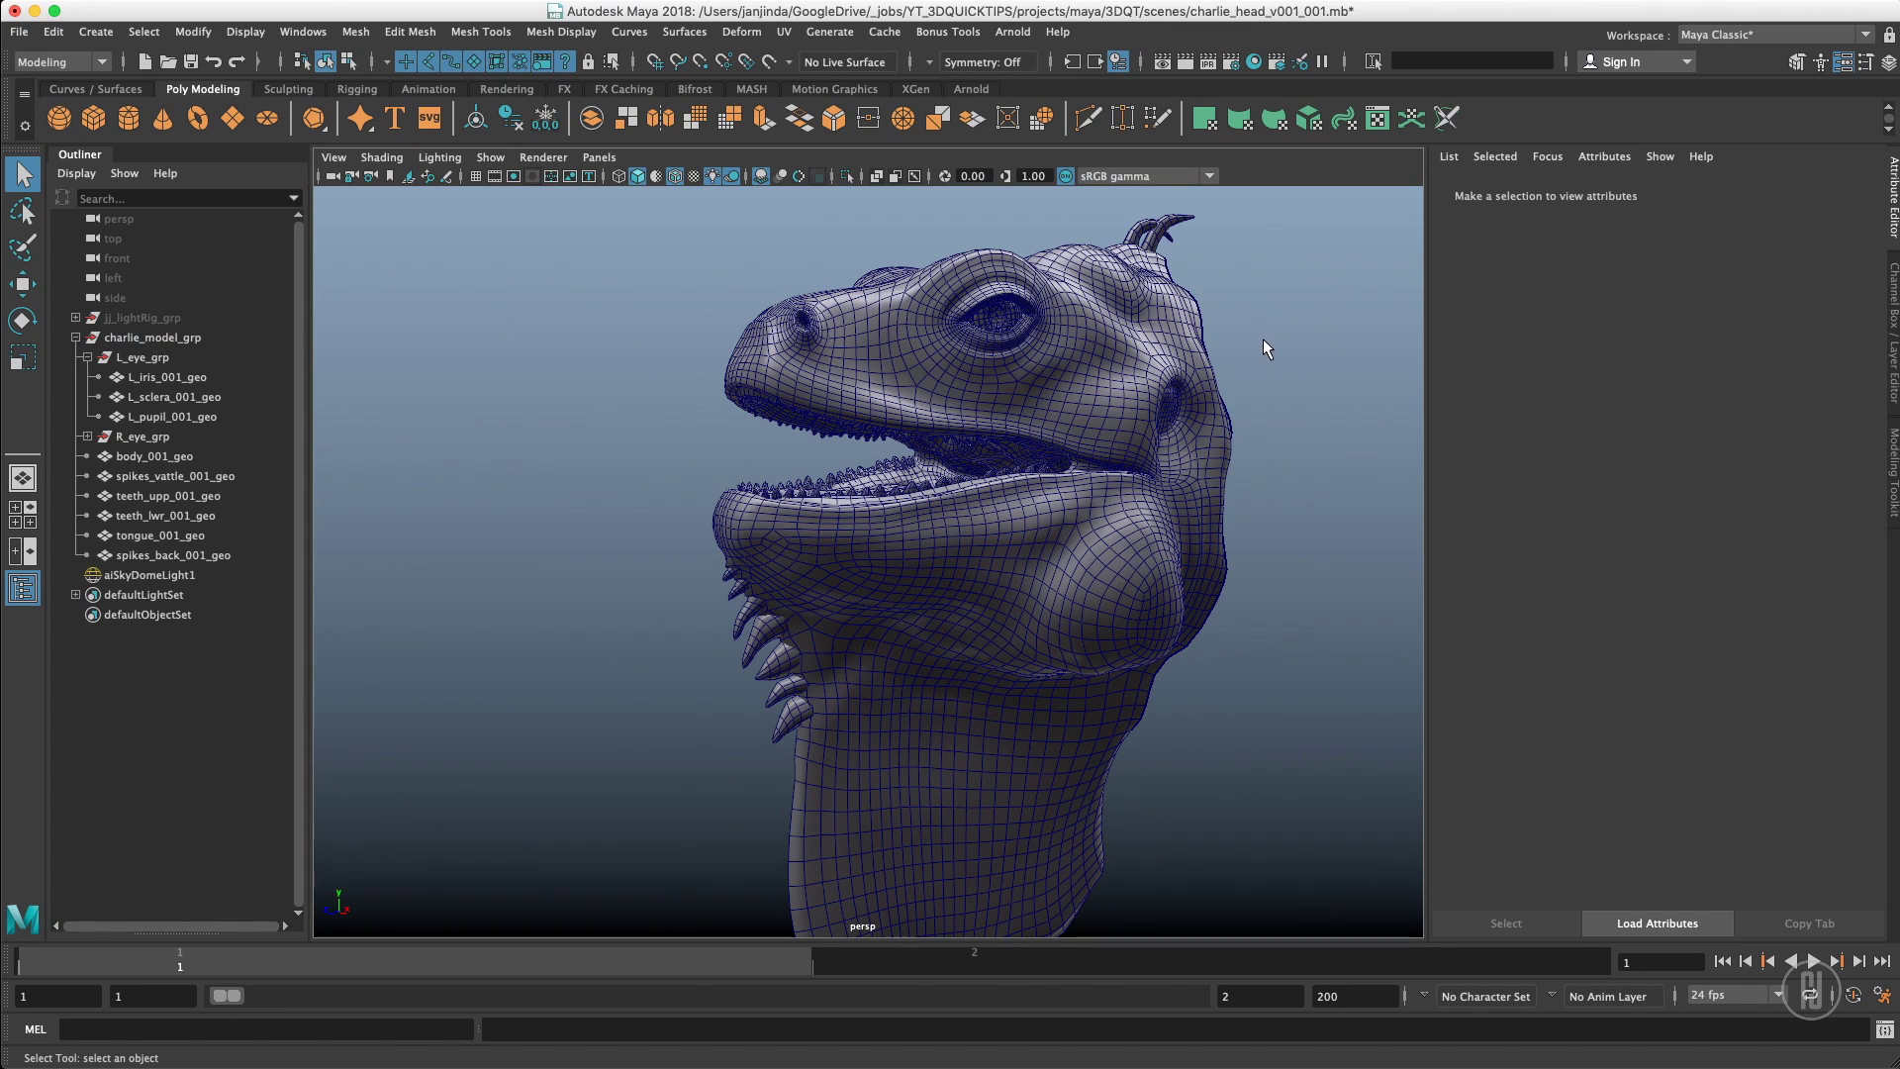
{"action": "right_click_drag", "start_coordinate": [1014, 387], "coordinate": [1079, 384], "text": "alt"}
{"action": "middle_click_drag", "start_coordinate": [1079, 383], "coordinate": [1014, 469], "text": "alt"}
{"action": "left_click_drag", "start_coordinate": [1014, 469], "coordinate": [938, 473], "text": "alt"}
{"action": "right_click_drag", "start_coordinate": [938, 473], "coordinate": [1125, 432], "text": "alt"}
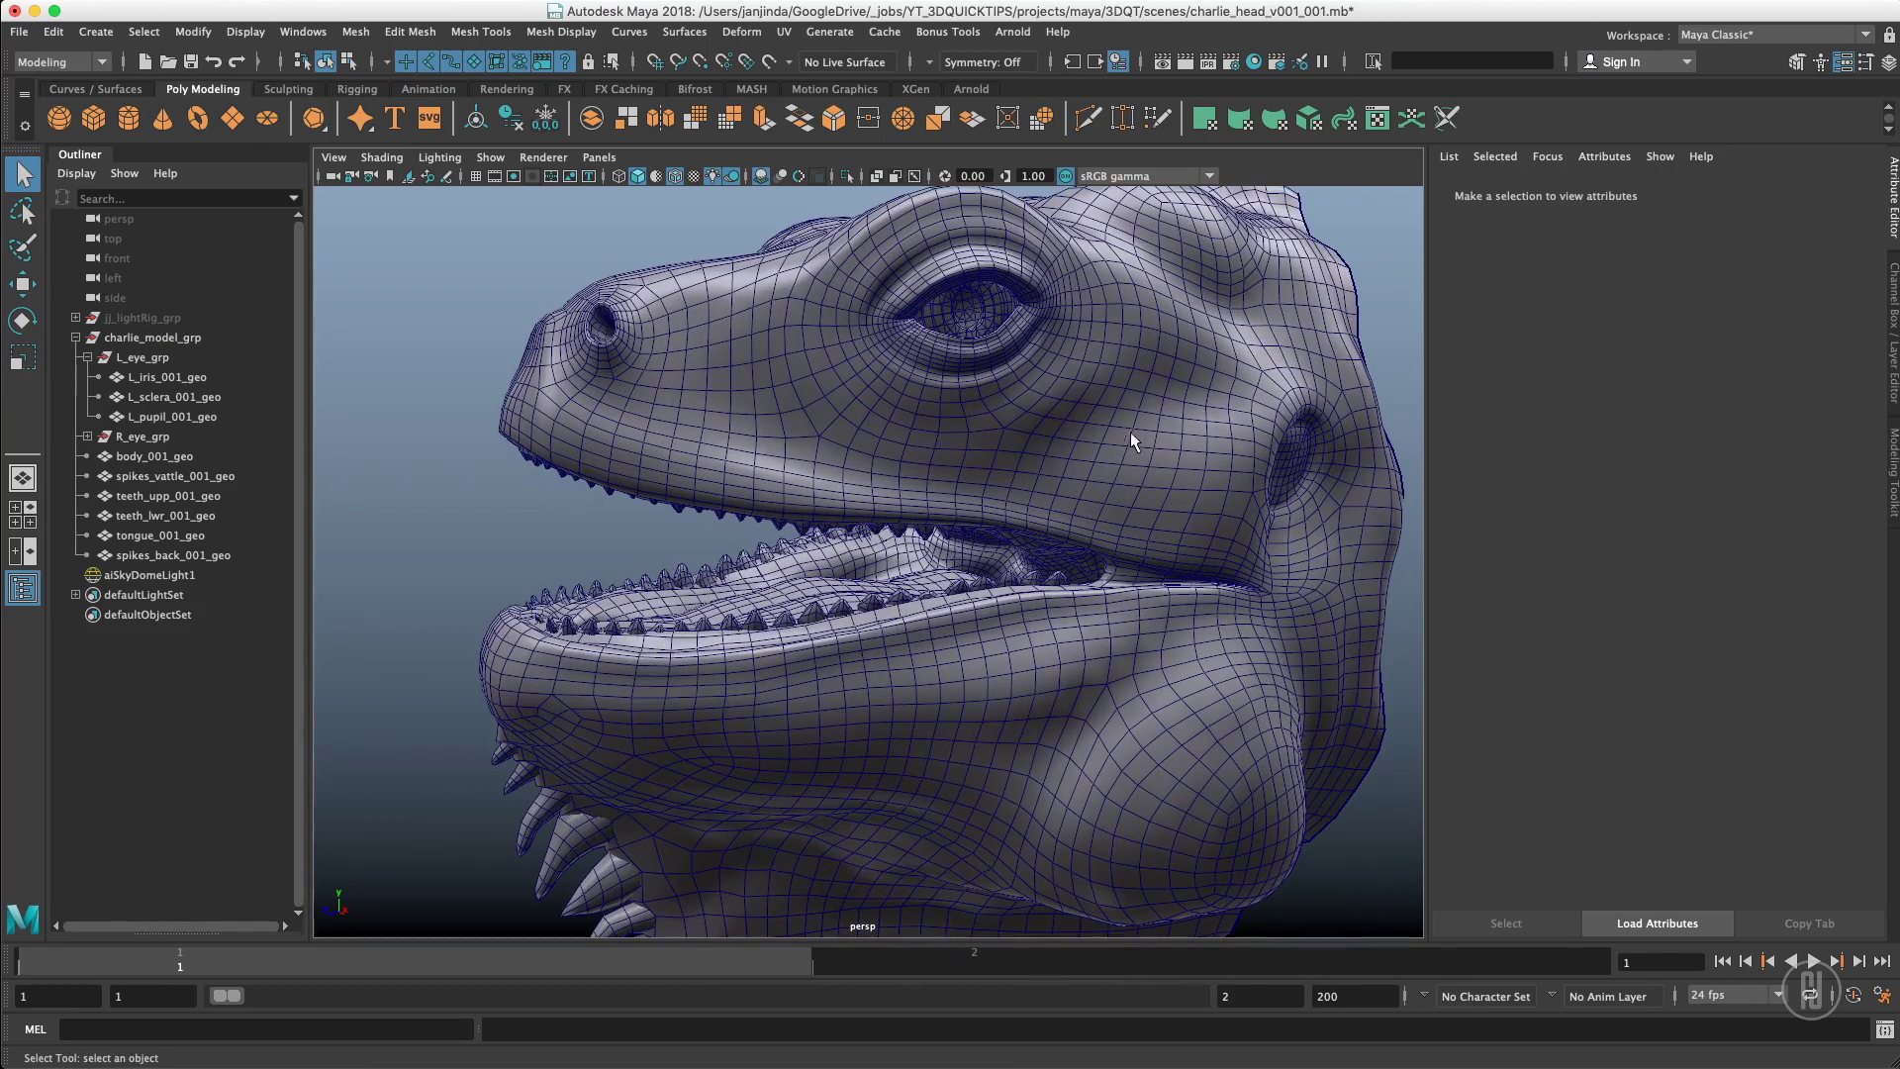
{"action": "left_click", "coordinate": [1035, 466]}
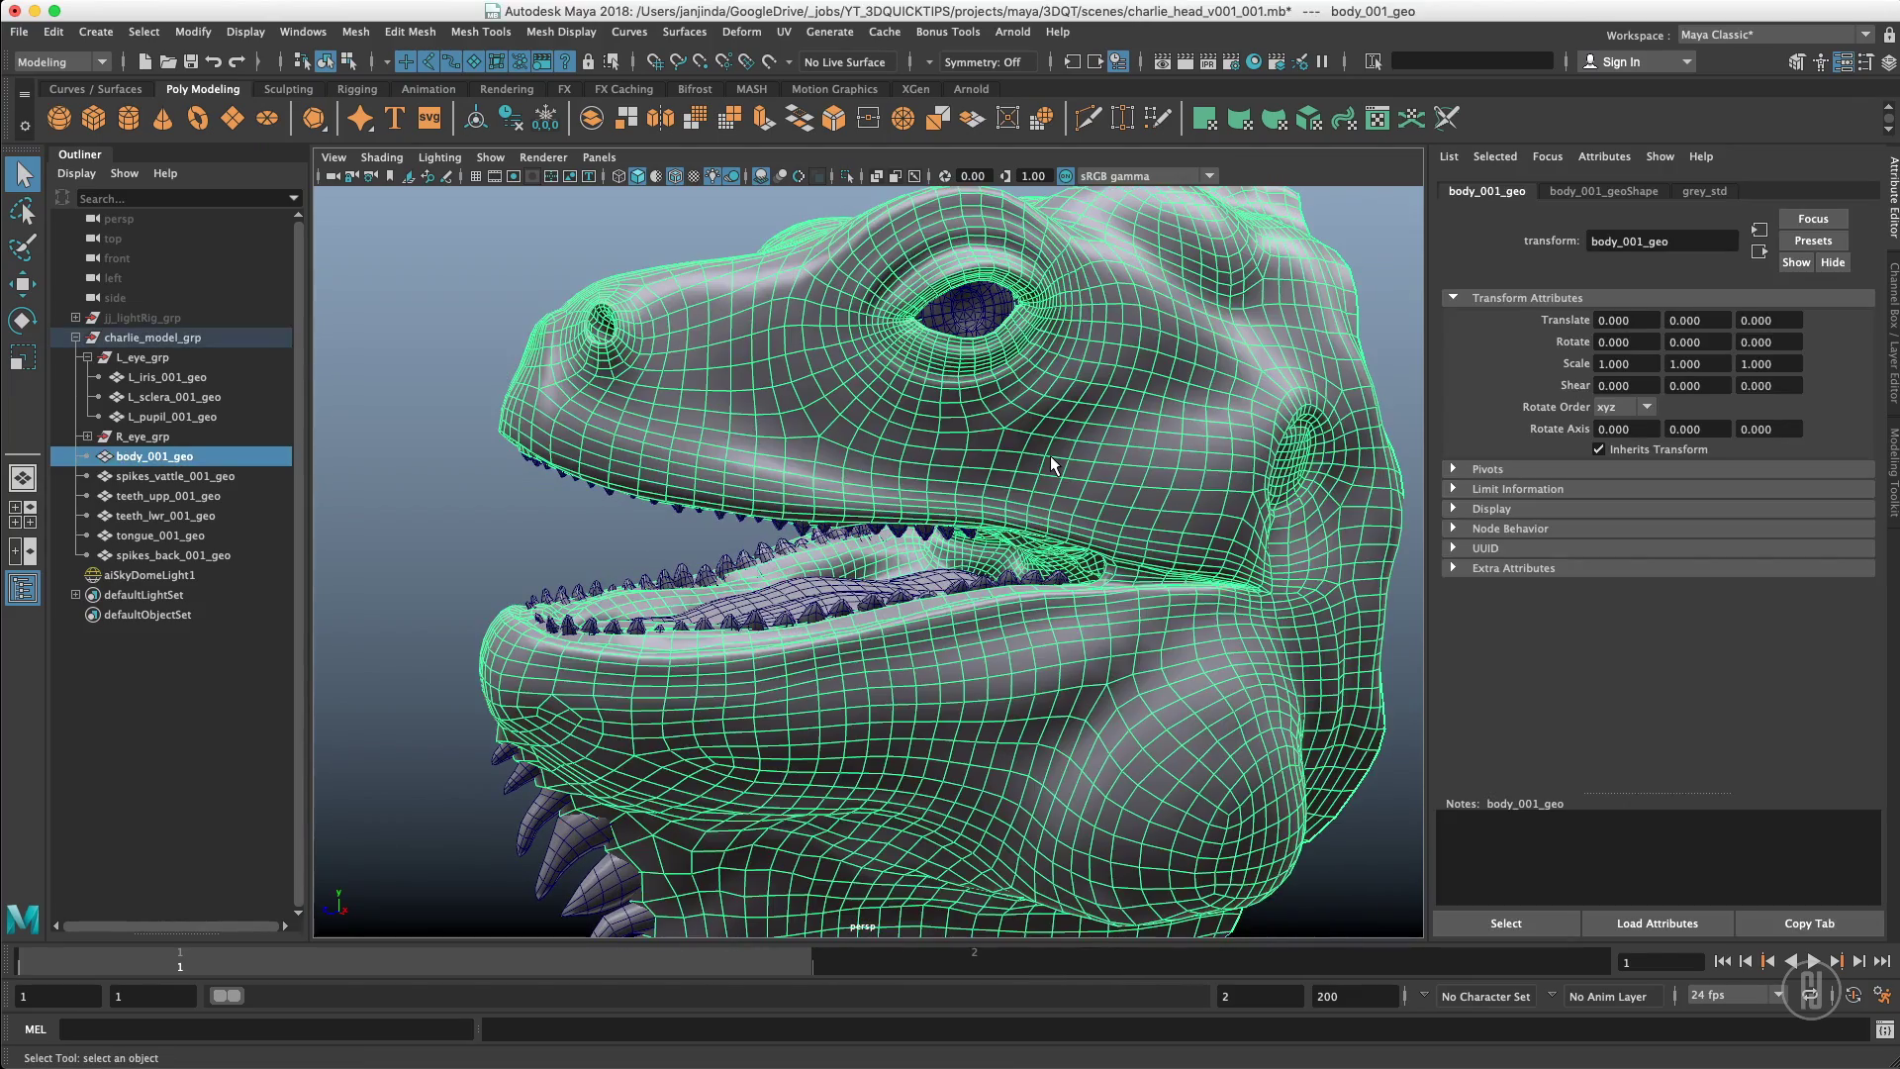
{"action": "right_click", "coordinate": [1049, 457]}
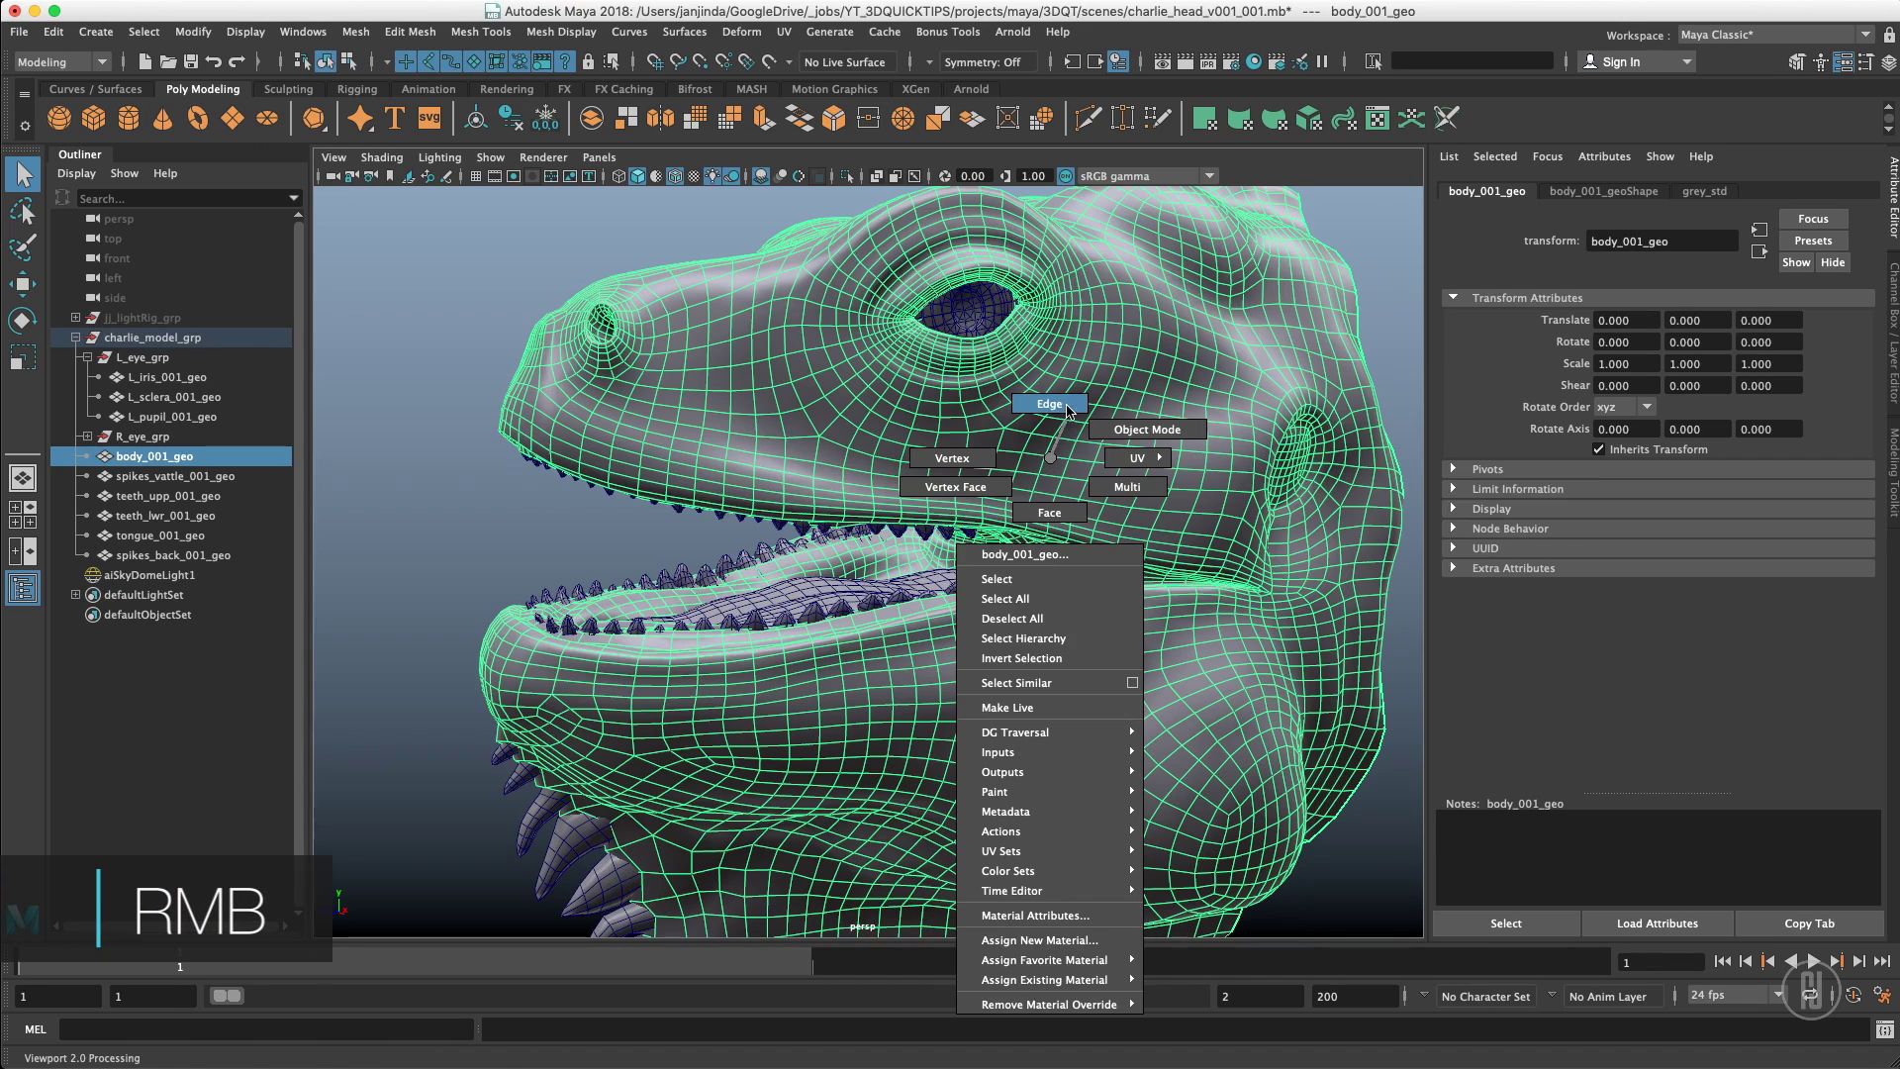
{"action": "right_click_drag", "start_coordinate": [1007, 517], "coordinate": [1051, 505]}
{"action": "left_click", "coordinate": [946, 475]}
{"action": "left_click_drag", "start_coordinate": [1077, 395], "coordinate": [1128, 420], "text": "alt"}
{"action": "right_click_drag", "start_coordinate": [1039, 431], "coordinate": [1090, 441], "text": "alt"}
{"action": "left_click_drag", "start_coordinate": [1090, 441], "coordinate": [1026, 485], "text": "alt"}
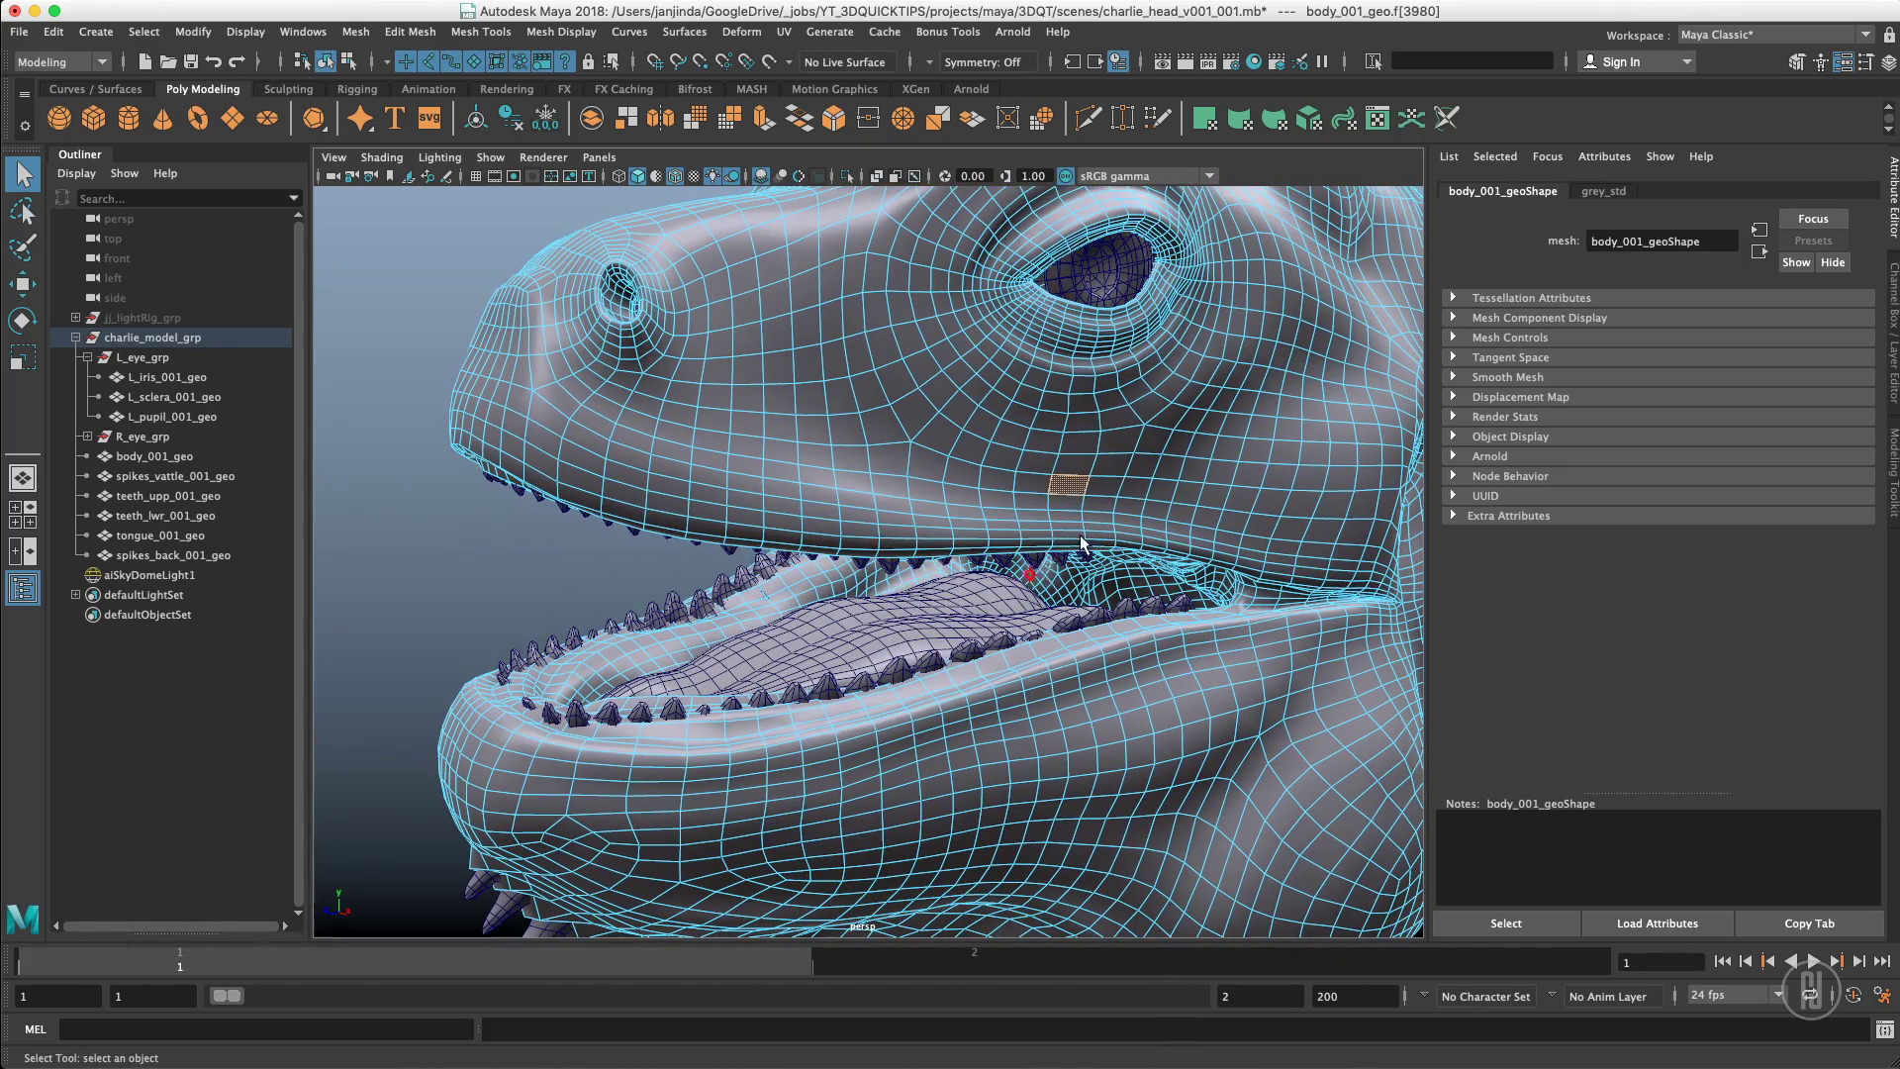
{"action": "left_click_drag", "start_coordinate": [1089, 511], "coordinate": [995, 516], "text": "alt"}
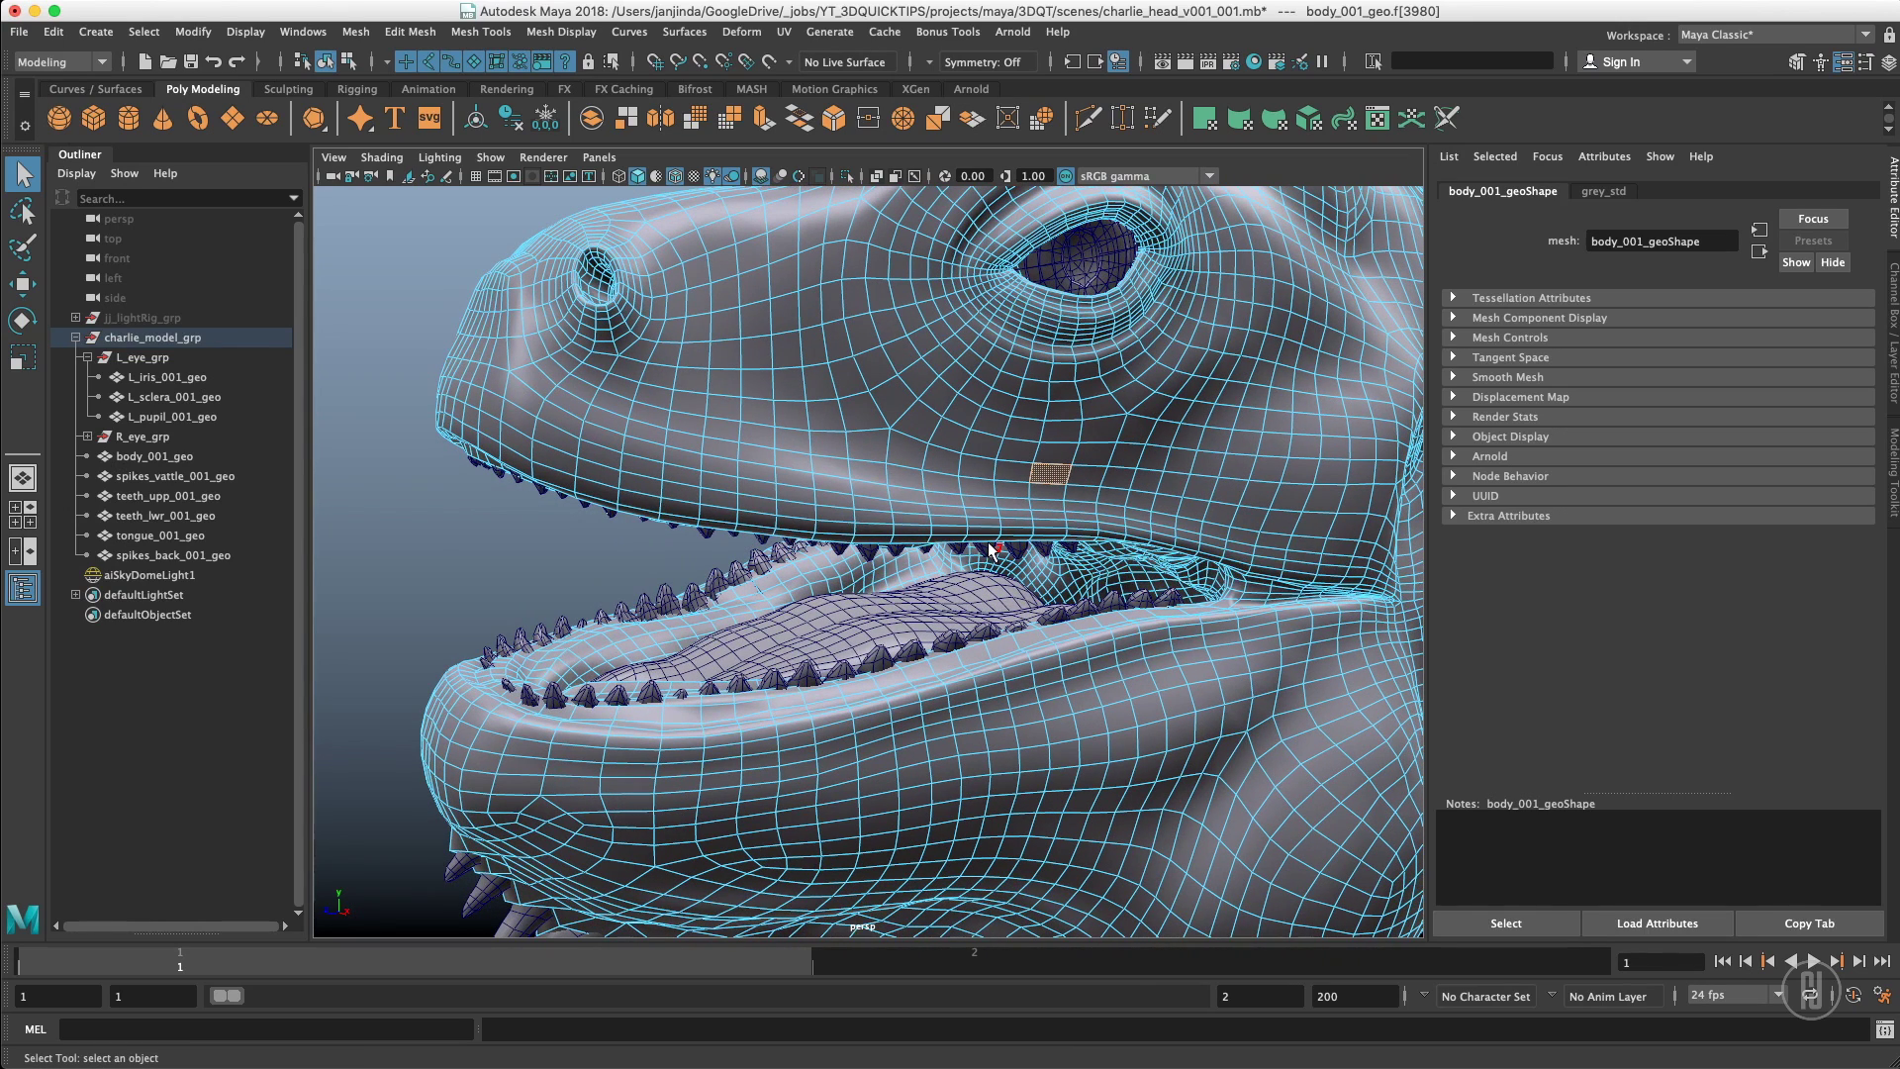
Switch the upper and lower teeth meshes to component selection alongside the body mesh
{"action": "right_click_drag", "start_coordinate": [988, 554], "coordinate": [990, 562]}
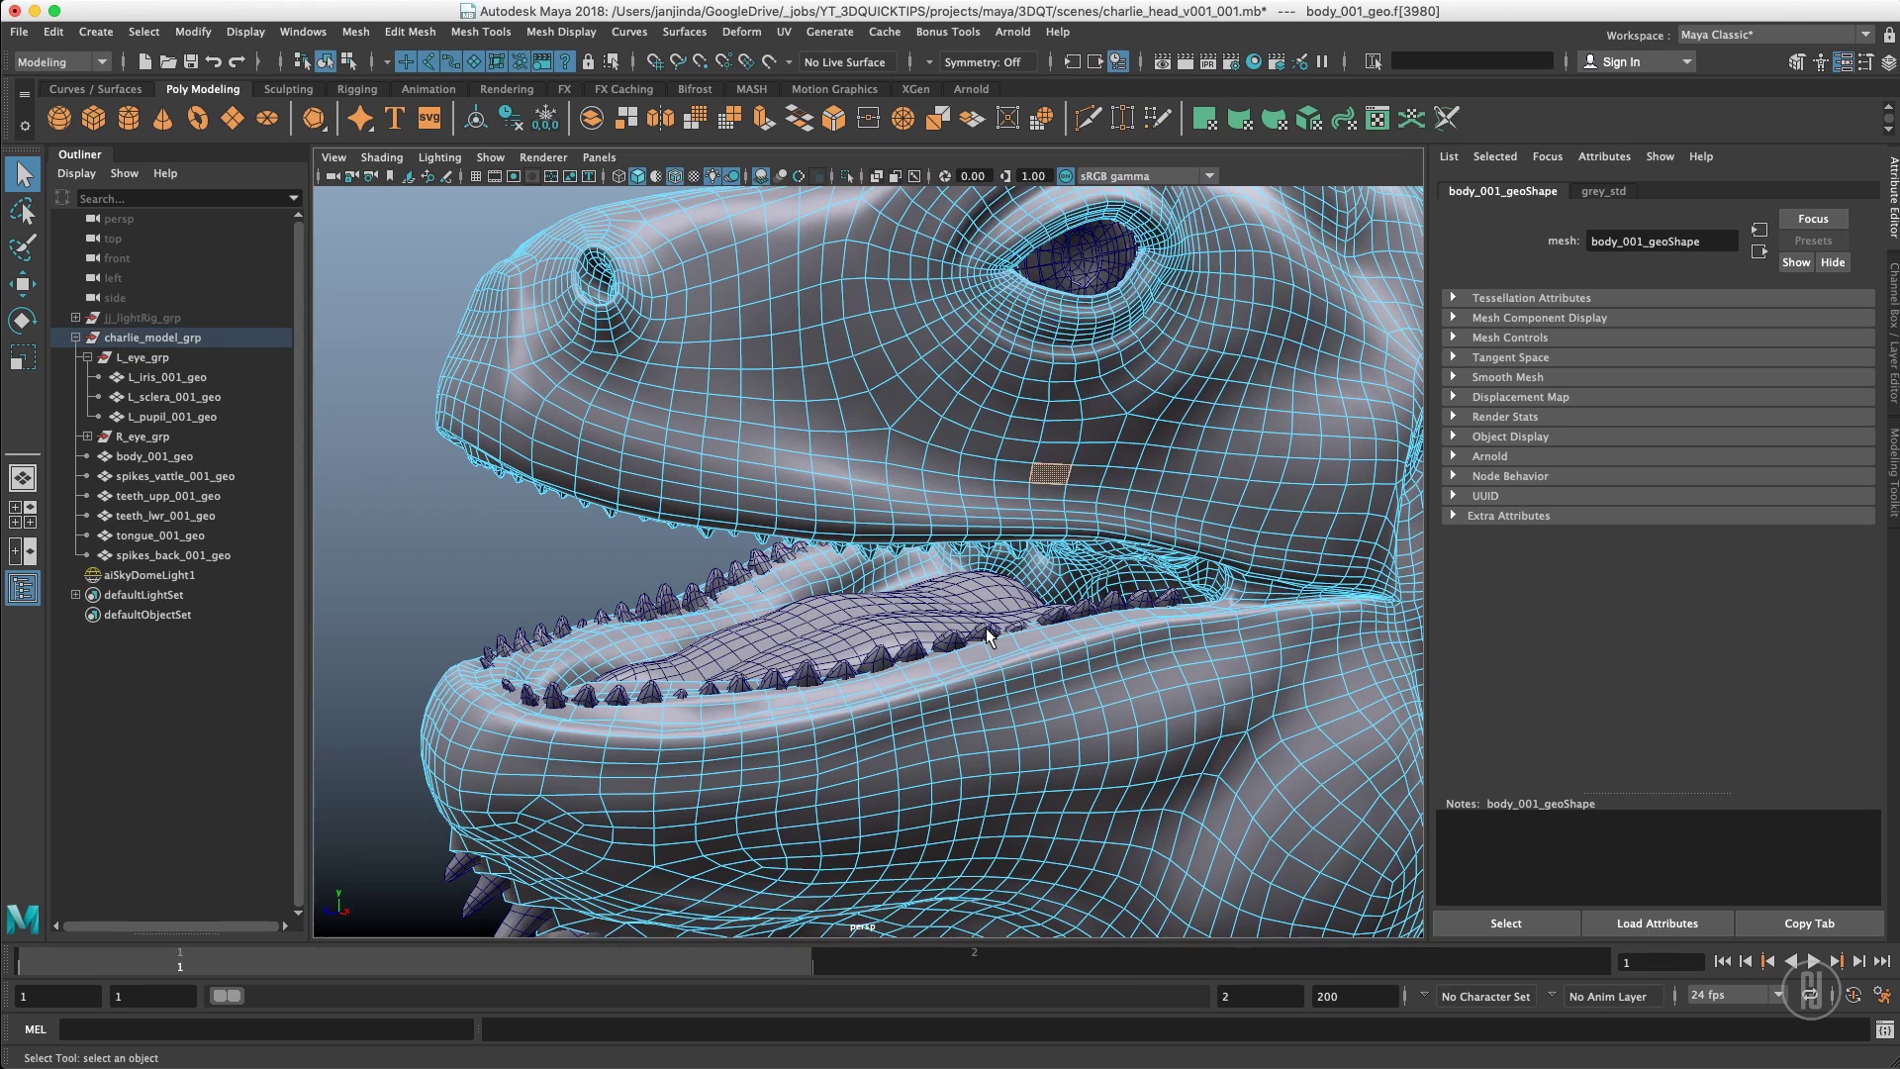
{"action": "right_click_drag", "start_coordinate": [986, 630], "coordinate": [979, 555]}
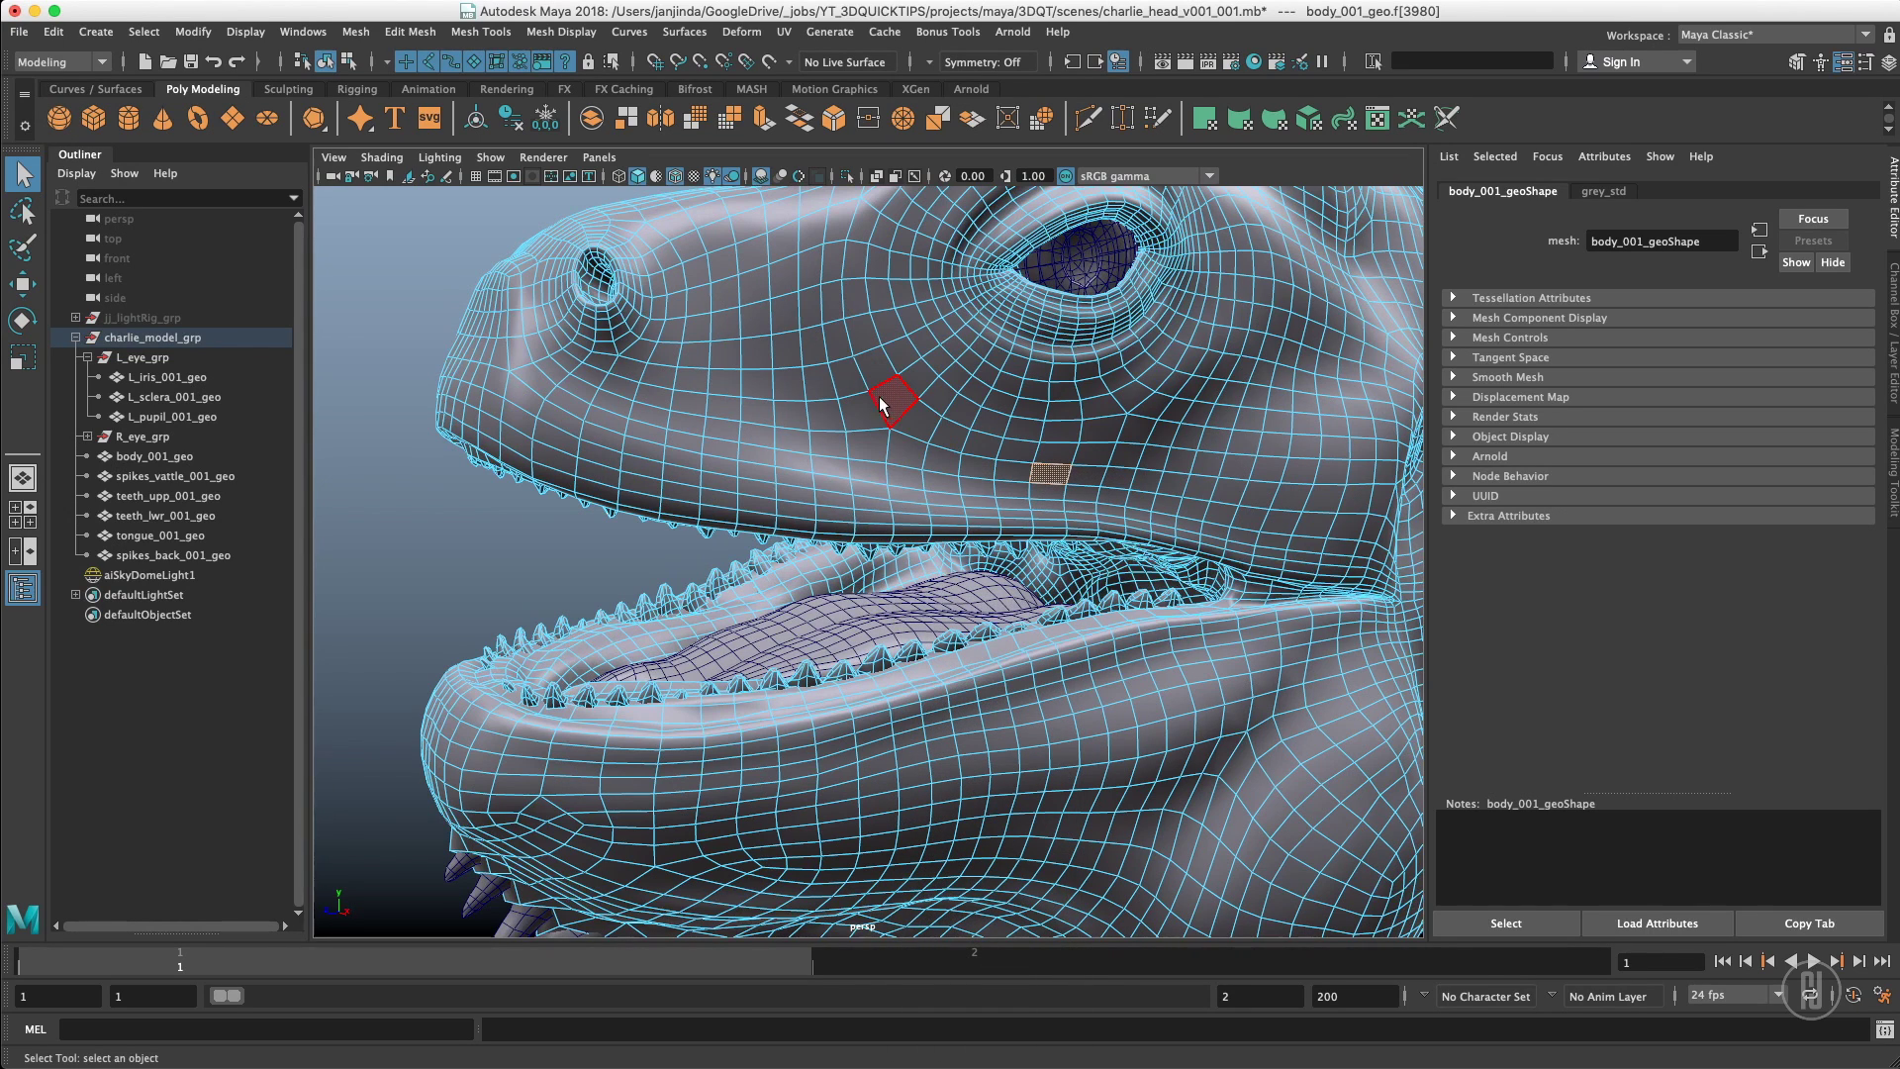
{"action": "left_click_drag", "start_coordinate": [874, 404], "coordinate": [849, 423], "text": "alt"}
Return the body, upper teeth and lower teeth meshes to object mode, and clear the selection
{"action": "right_click_drag", "start_coordinate": [846, 440], "coordinate": [918, 406]}
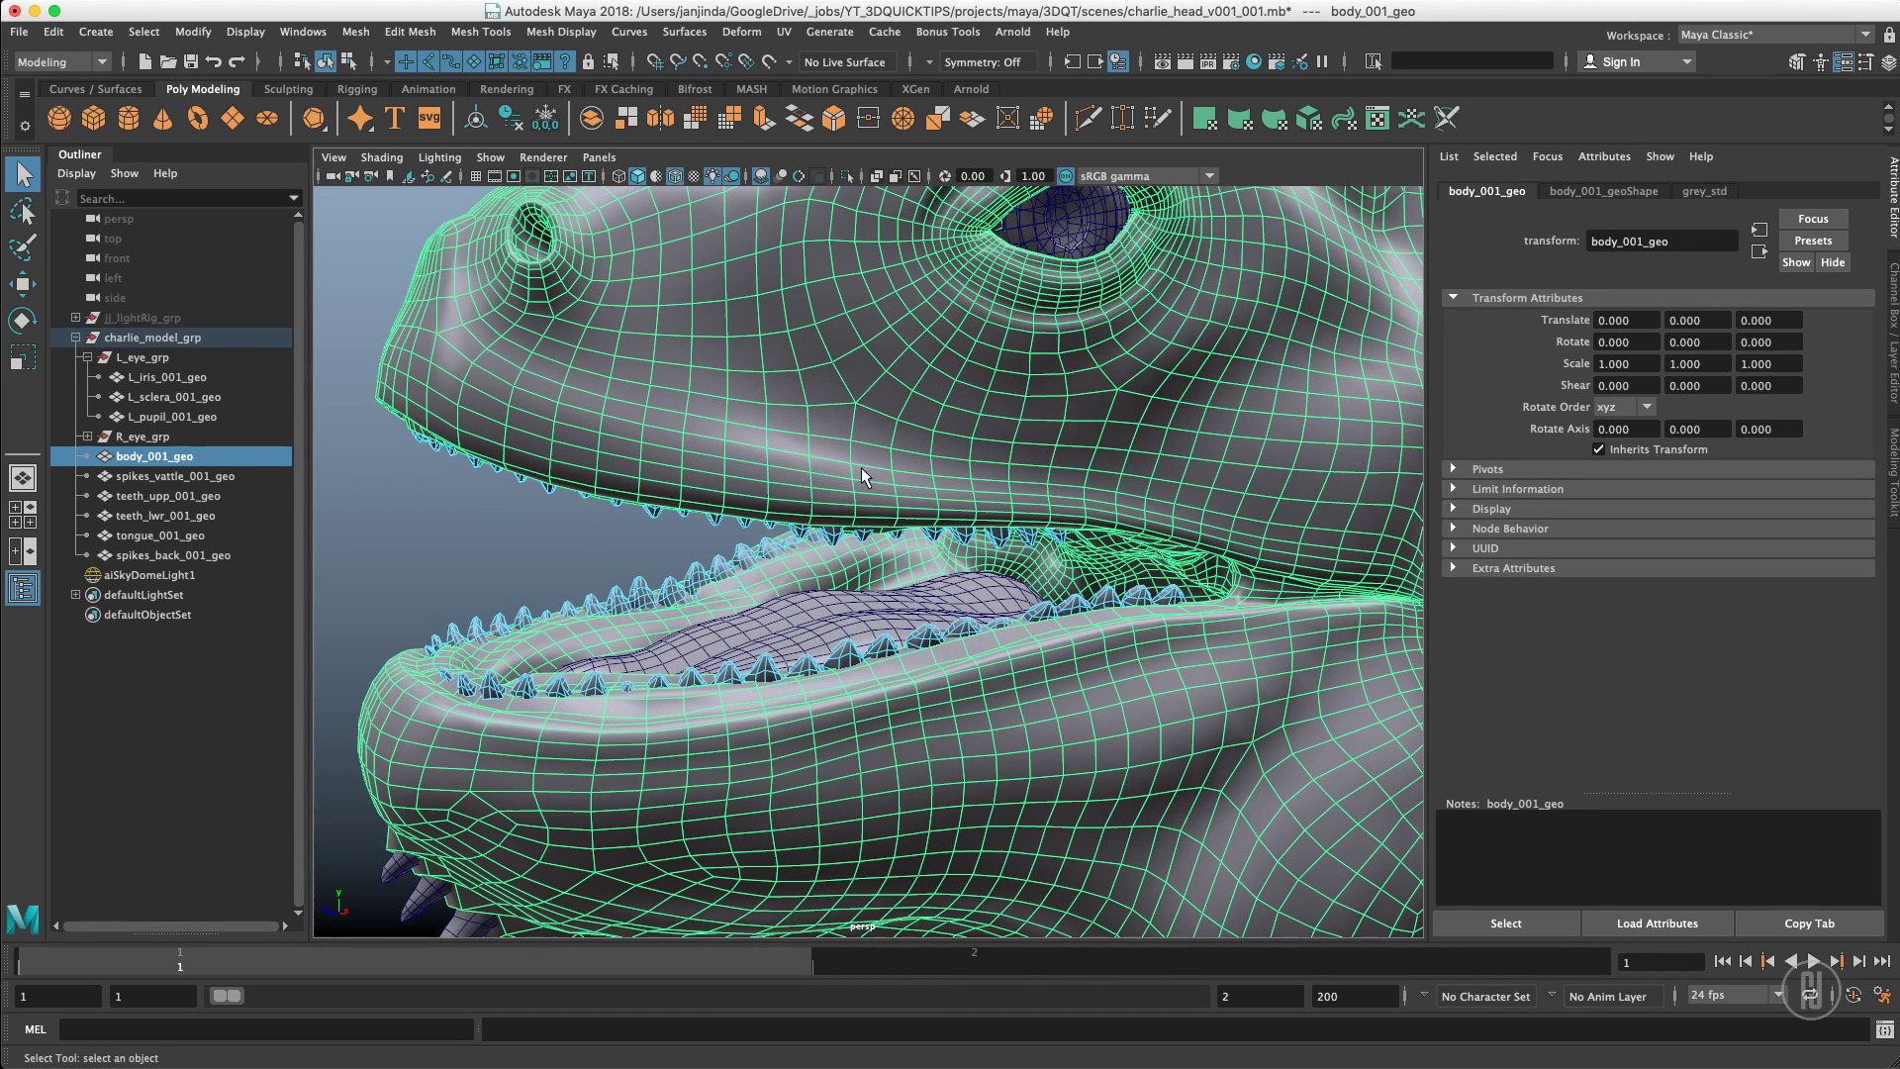
{"action": "left_click", "coordinate": [867, 532], "text": "shift"}
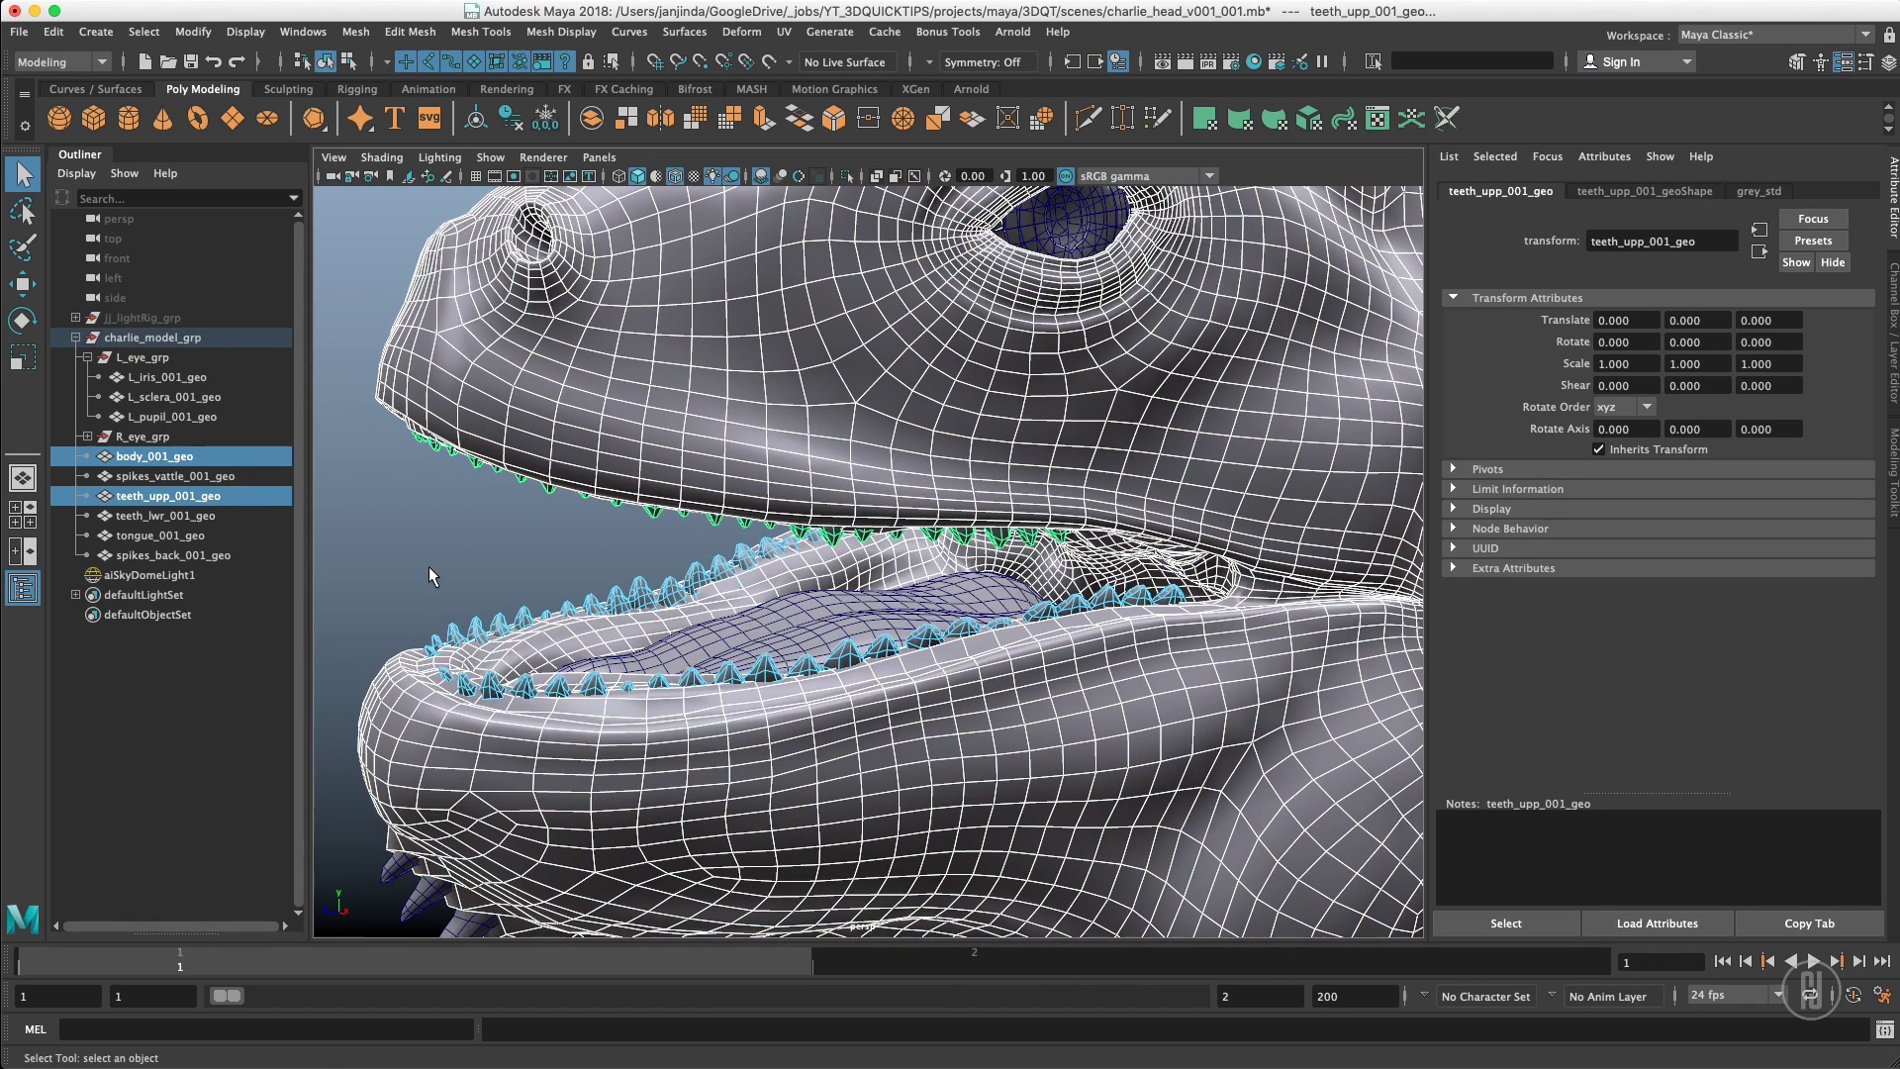
{"action": "right_click_drag", "start_coordinate": [421, 574], "coordinate": [522, 455]}
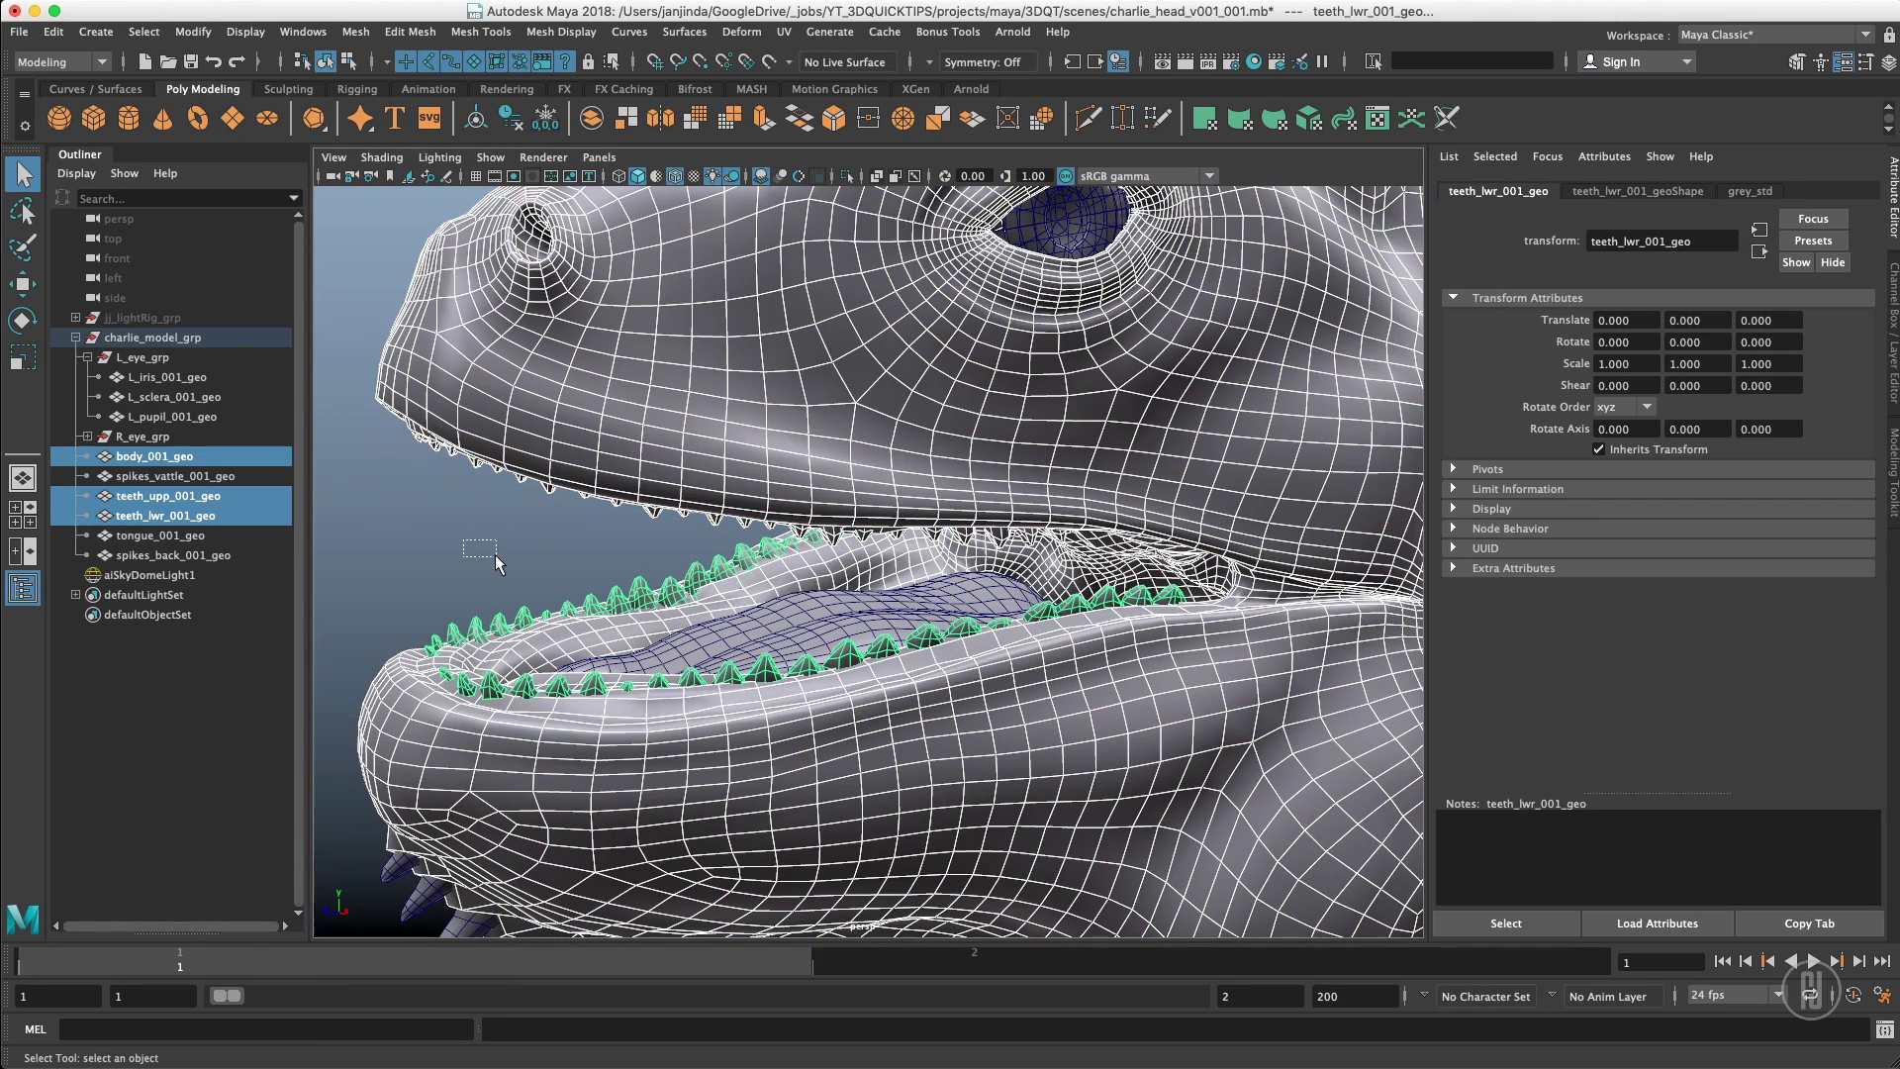
{"action": "left_click", "coordinate": [497, 555]}
Select the body mesh, examine the teeth and mouth interior up close, frame the mesh, and deselect it
{"action": "scroll", "coordinate": [601, 496], "scroll_direction": "down", "scroll_amount": 6}
{"action": "left_click_drag", "start_coordinate": [603, 481], "coordinate": [590, 501], "text": "alt"}
{"action": "left_click", "coordinate": [635, 466]}
{"action": "scroll", "coordinate": [649, 460], "scroll_direction": "up", "scroll_amount": 2}
{"action": "right_click_drag", "start_coordinate": [649, 460], "coordinate": [1243, 403], "text": "alt"}
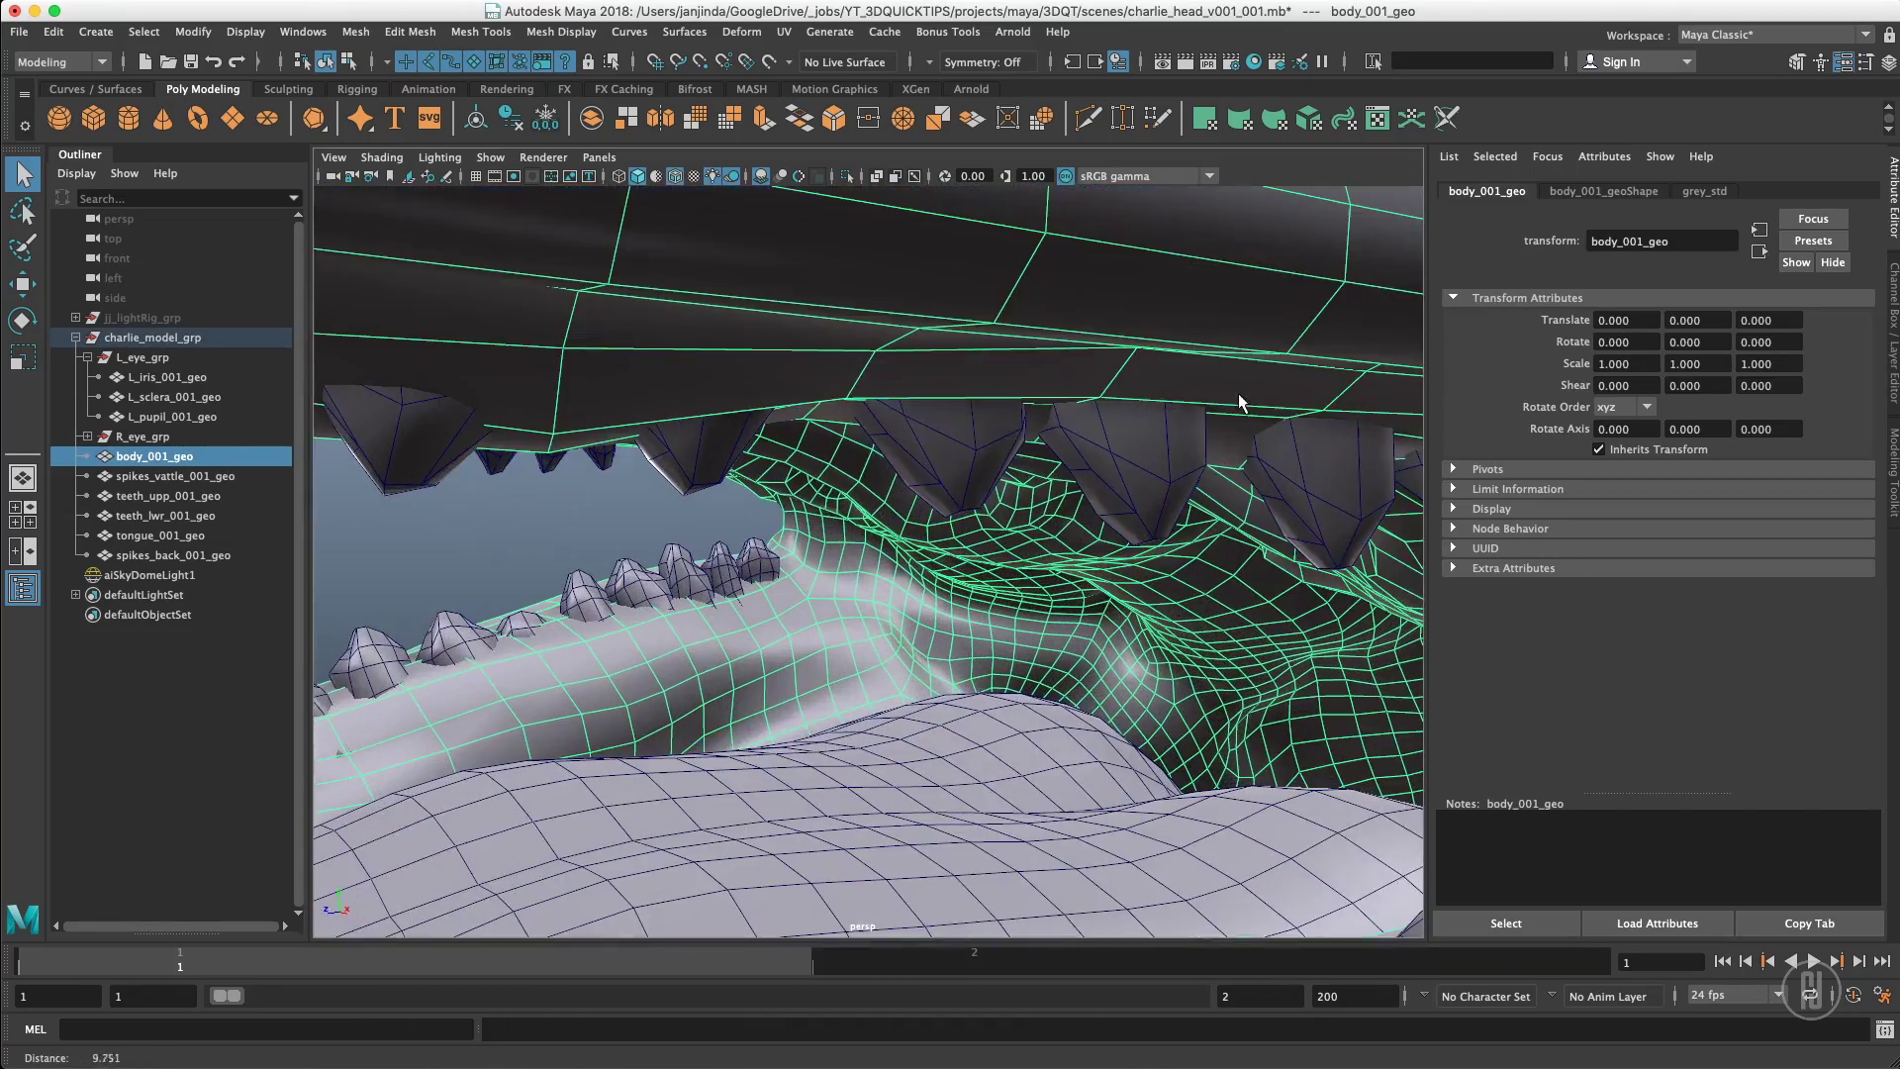
{"action": "middle_click_drag", "start_coordinate": [1243, 402], "coordinate": [659, 353], "text": "alt"}
{"action": "left_click_drag", "start_coordinate": [659, 353], "coordinate": [919, 425], "text": "alt"}
{"action": "mouse_move", "coordinate": [918, 424]}
{"action": "right_mouse_down", "text": "alt"}
{"action": "mouse_move", "coordinate": [1039, 426]}
{"action": "mouse_move", "coordinate": [913, 400]}
{"action": "mouse_move", "coordinate": [926, 411]}
{"action": "right_mouse_up", "text": "alt"}
{"action": "left_click_drag", "start_coordinate": [875, 408], "coordinate": [989, 408], "text": "alt"}
{"action": "key", "text": "f"}
{"action": "left_click", "coordinate": [1237, 350]}
Select the body mesh and switch its component selection through vertex, edge and face modes, then back to vertex
{"action": "right_click_drag", "start_coordinate": [859, 342], "coordinate": [940, 390], "text": "alt"}
{"action": "left_click_drag", "start_coordinate": [940, 389], "coordinate": [877, 390], "text": "alt"}
{"action": "right_click_drag", "start_coordinate": [877, 390], "coordinate": [955, 408], "text": "alt"}
{"action": "left_click_drag", "start_coordinate": [955, 408], "coordinate": [857, 430], "text": "alt"}
{"action": "right_click_drag", "start_coordinate": [653, 445], "coordinate": [743, 490], "text": "alt"}
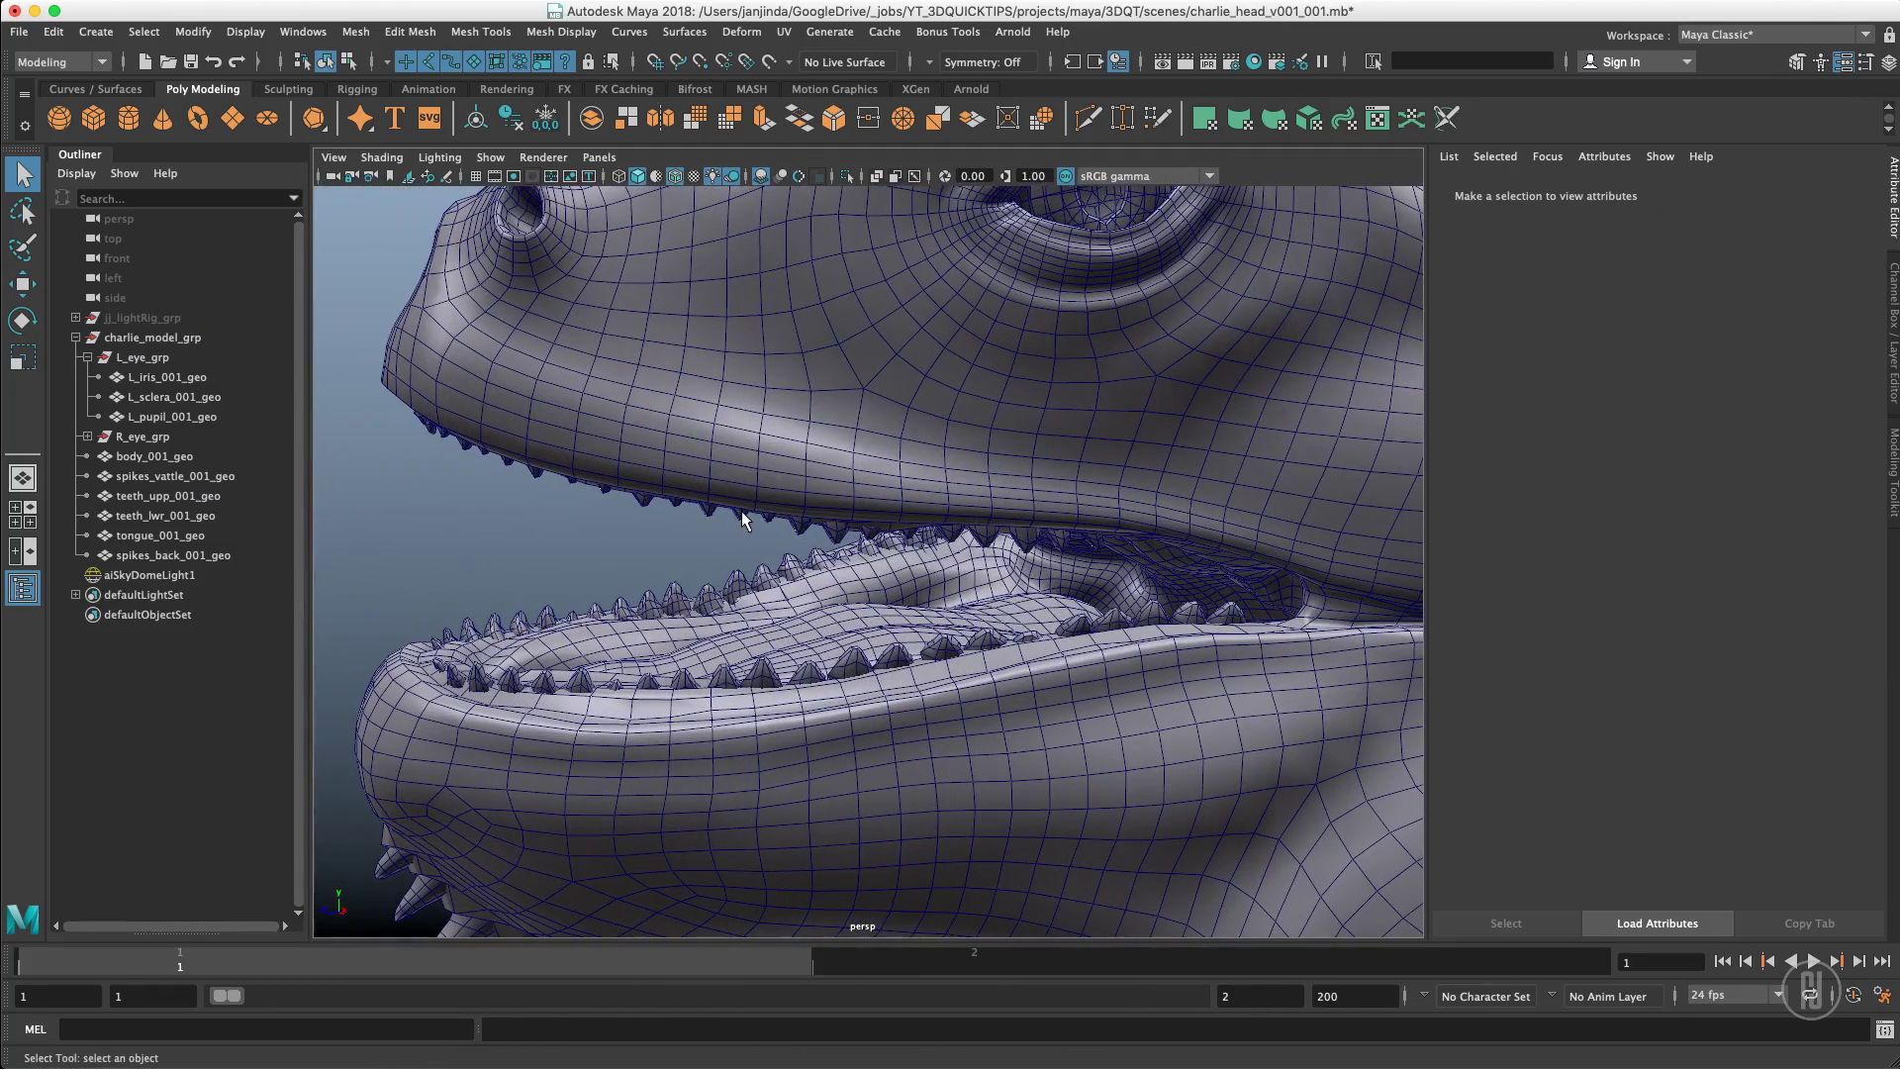
{"action": "left_click", "coordinate": [708, 459]}
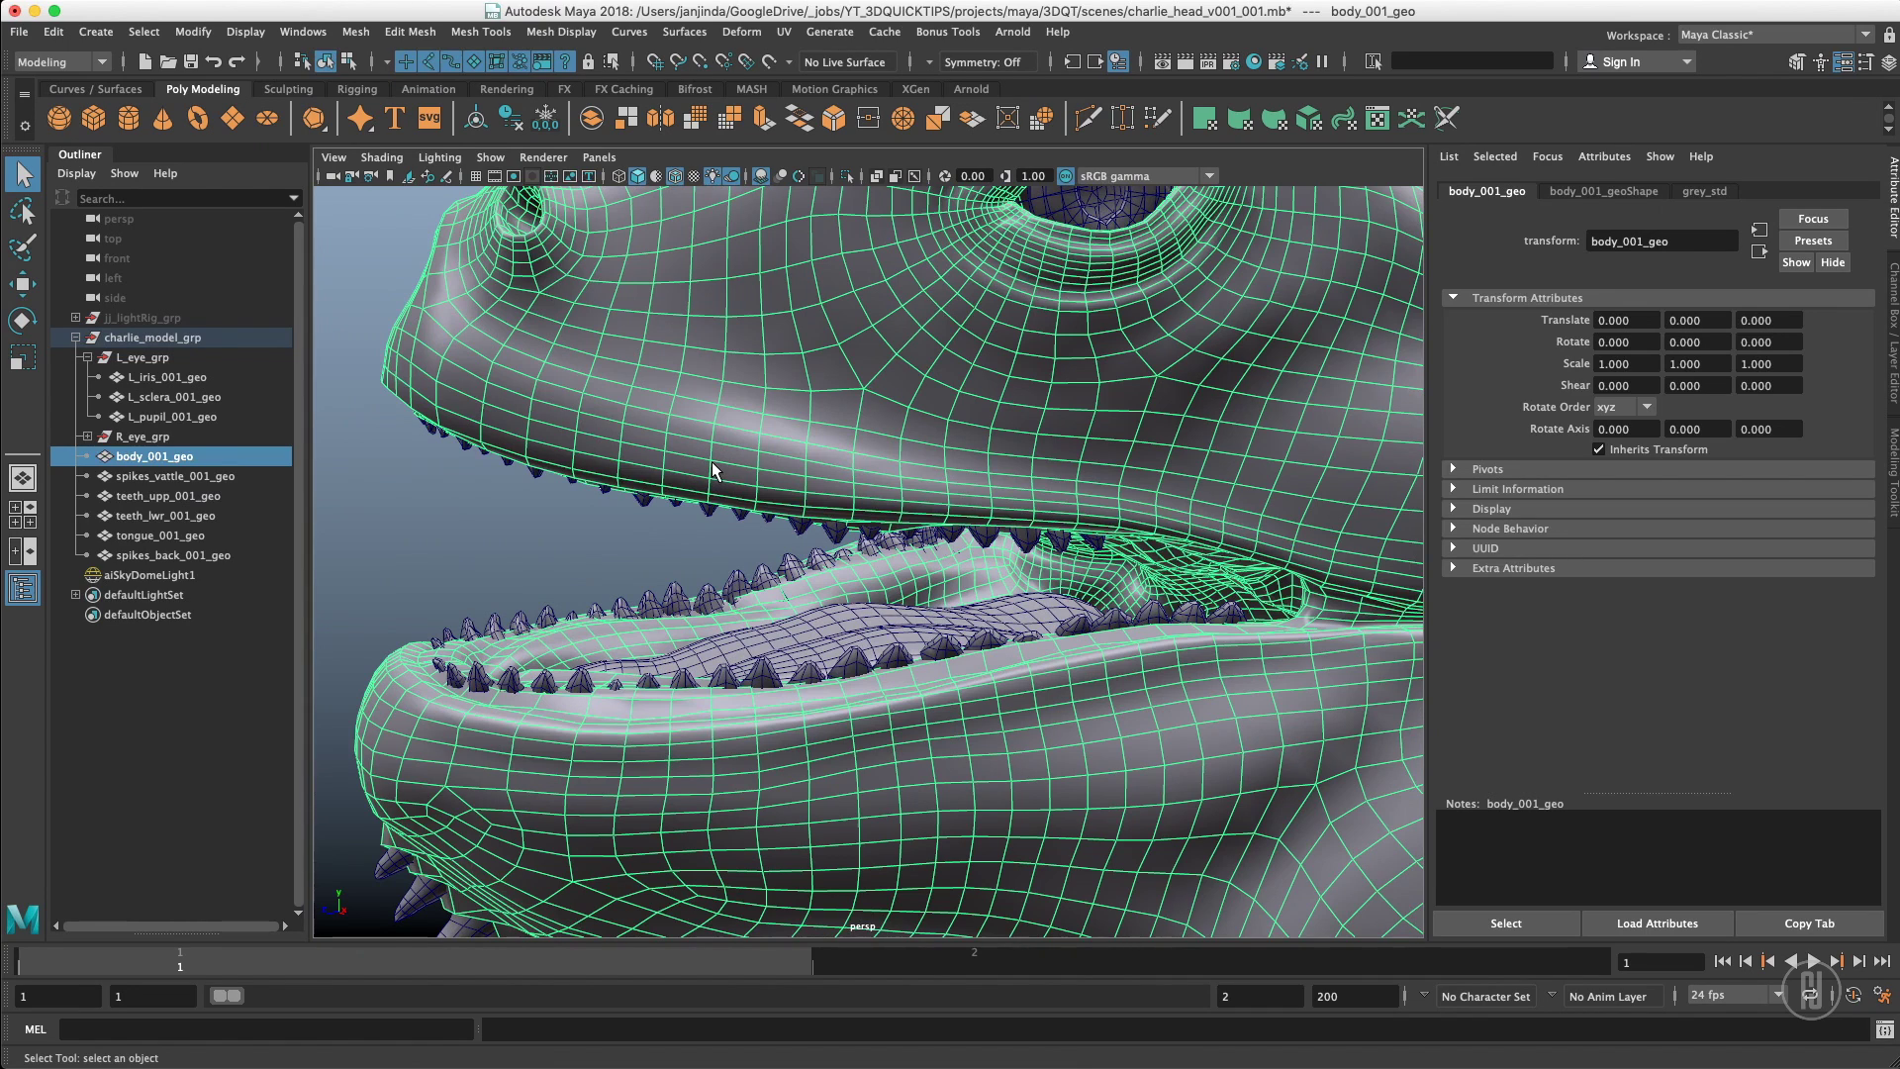
{"action": "key", "text": "F9"}
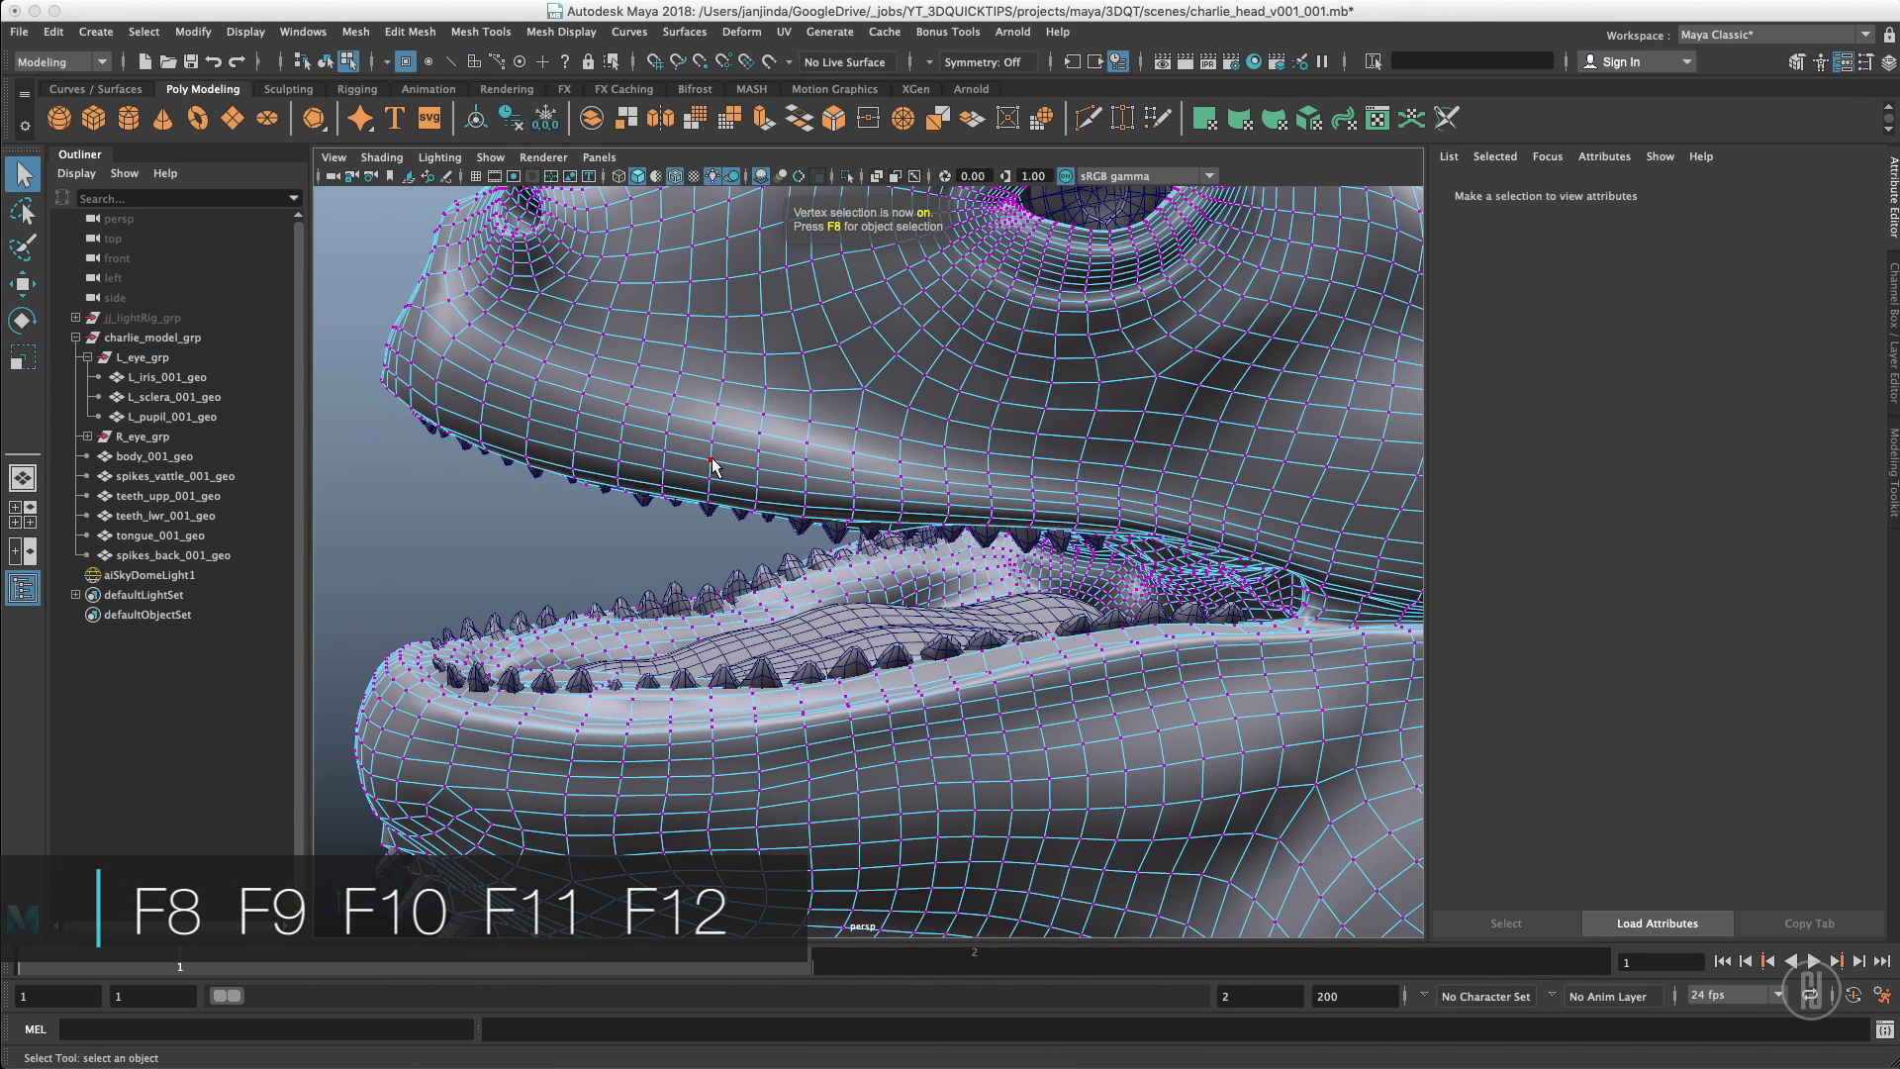
{"action": "key", "text": "F10"}
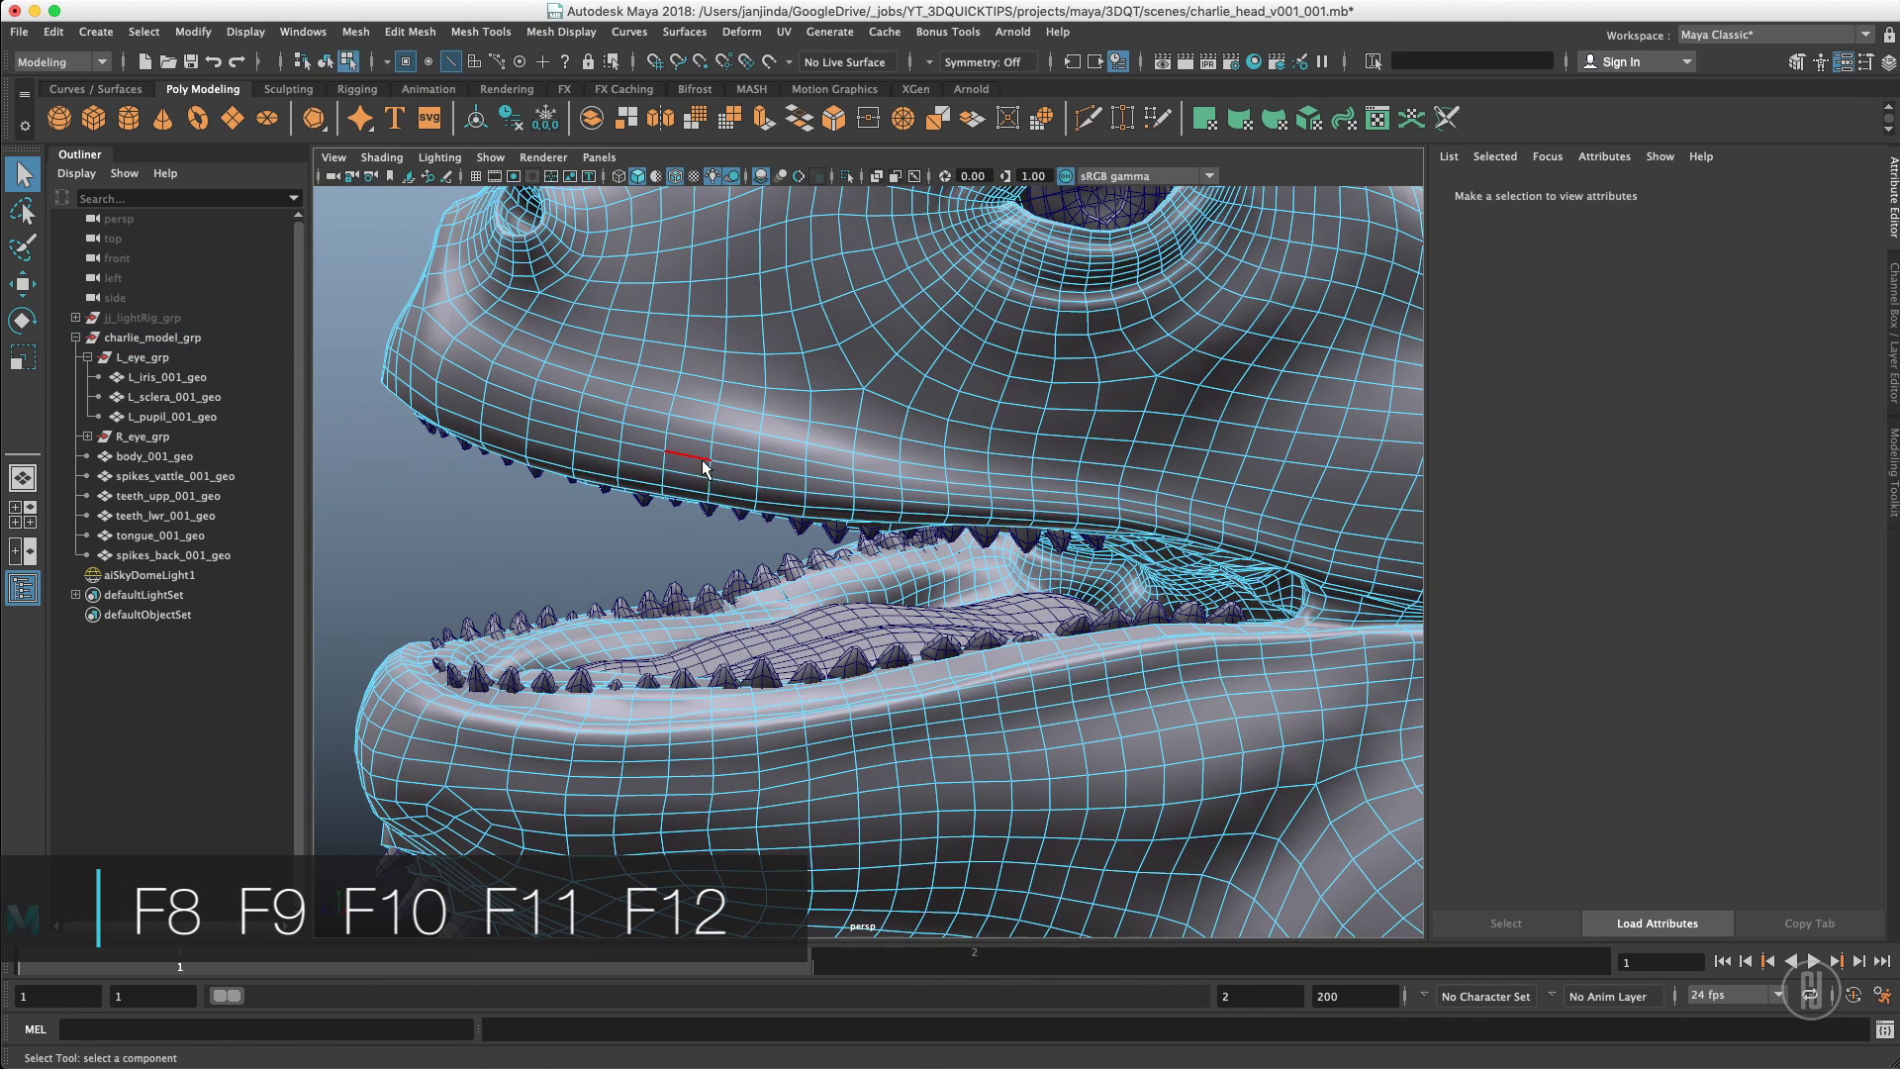
{"action": "key", "text": "F11"}
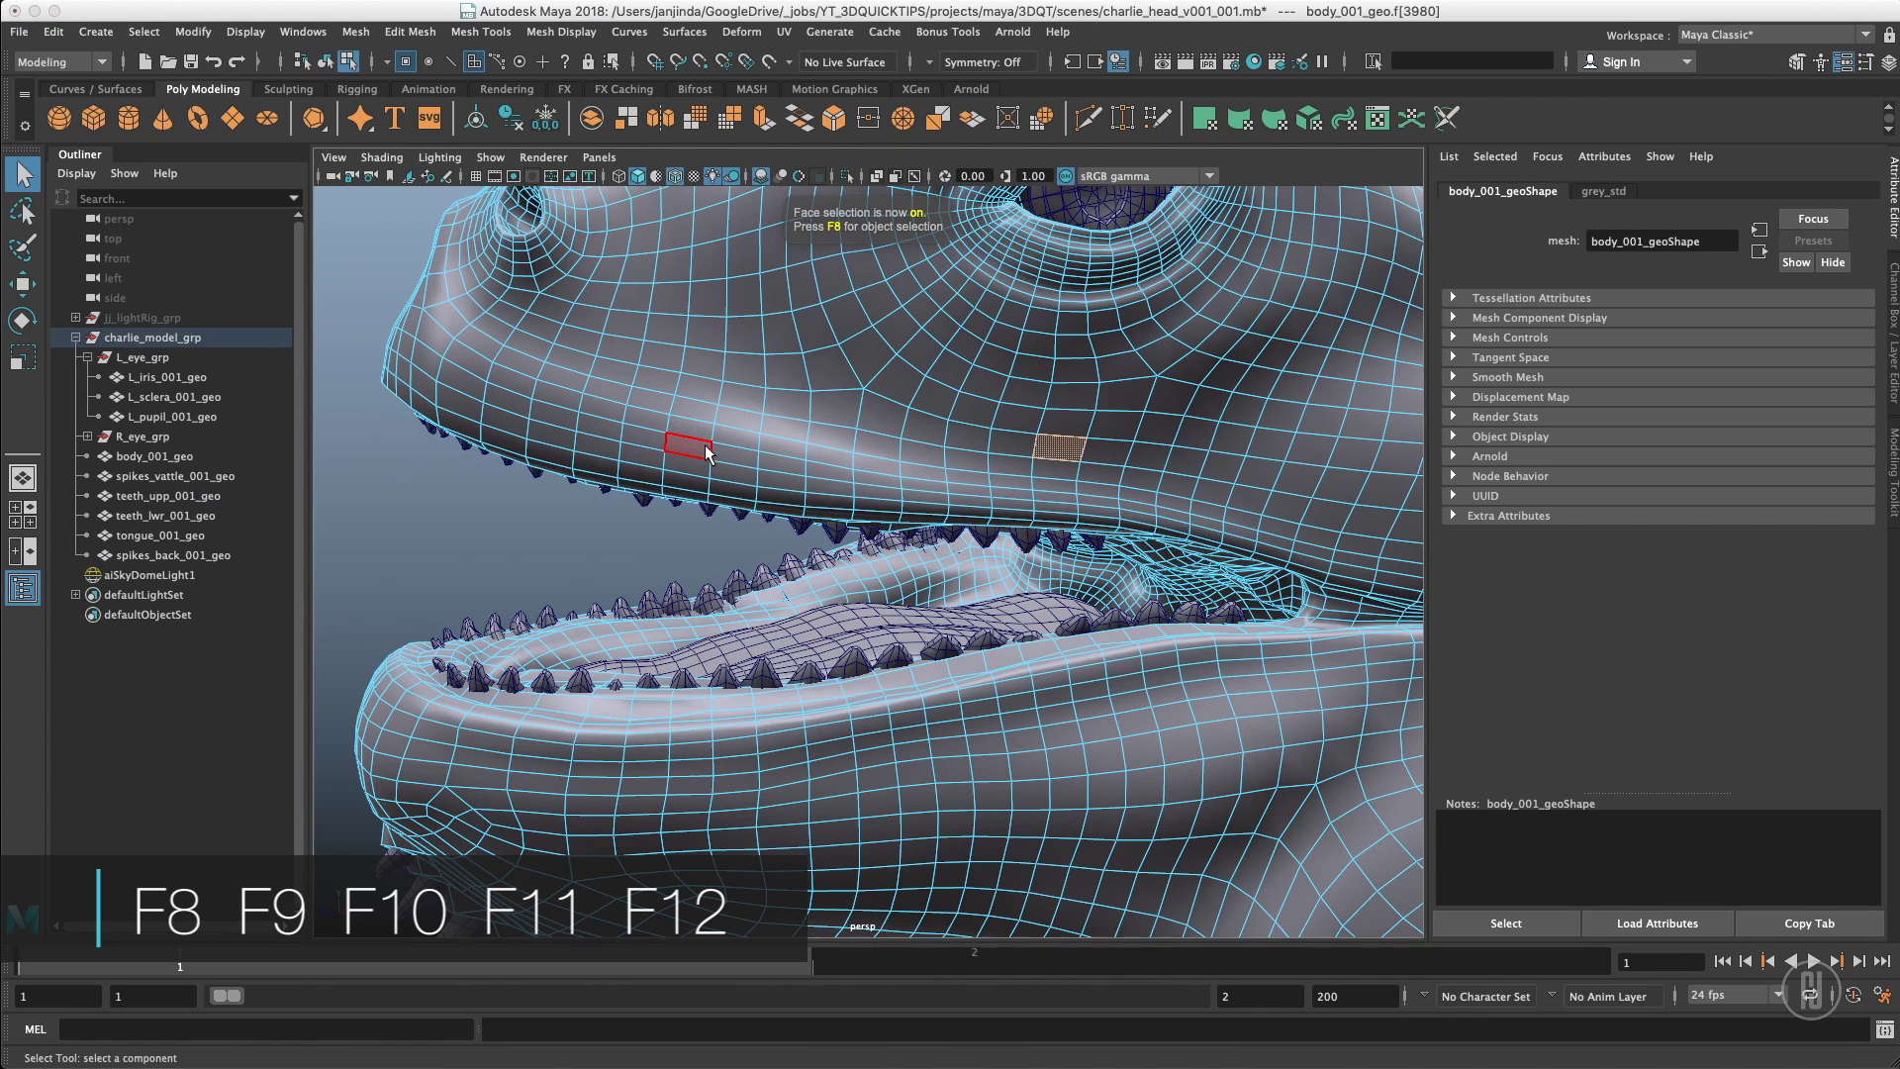
{"action": "key", "text": "F9"}
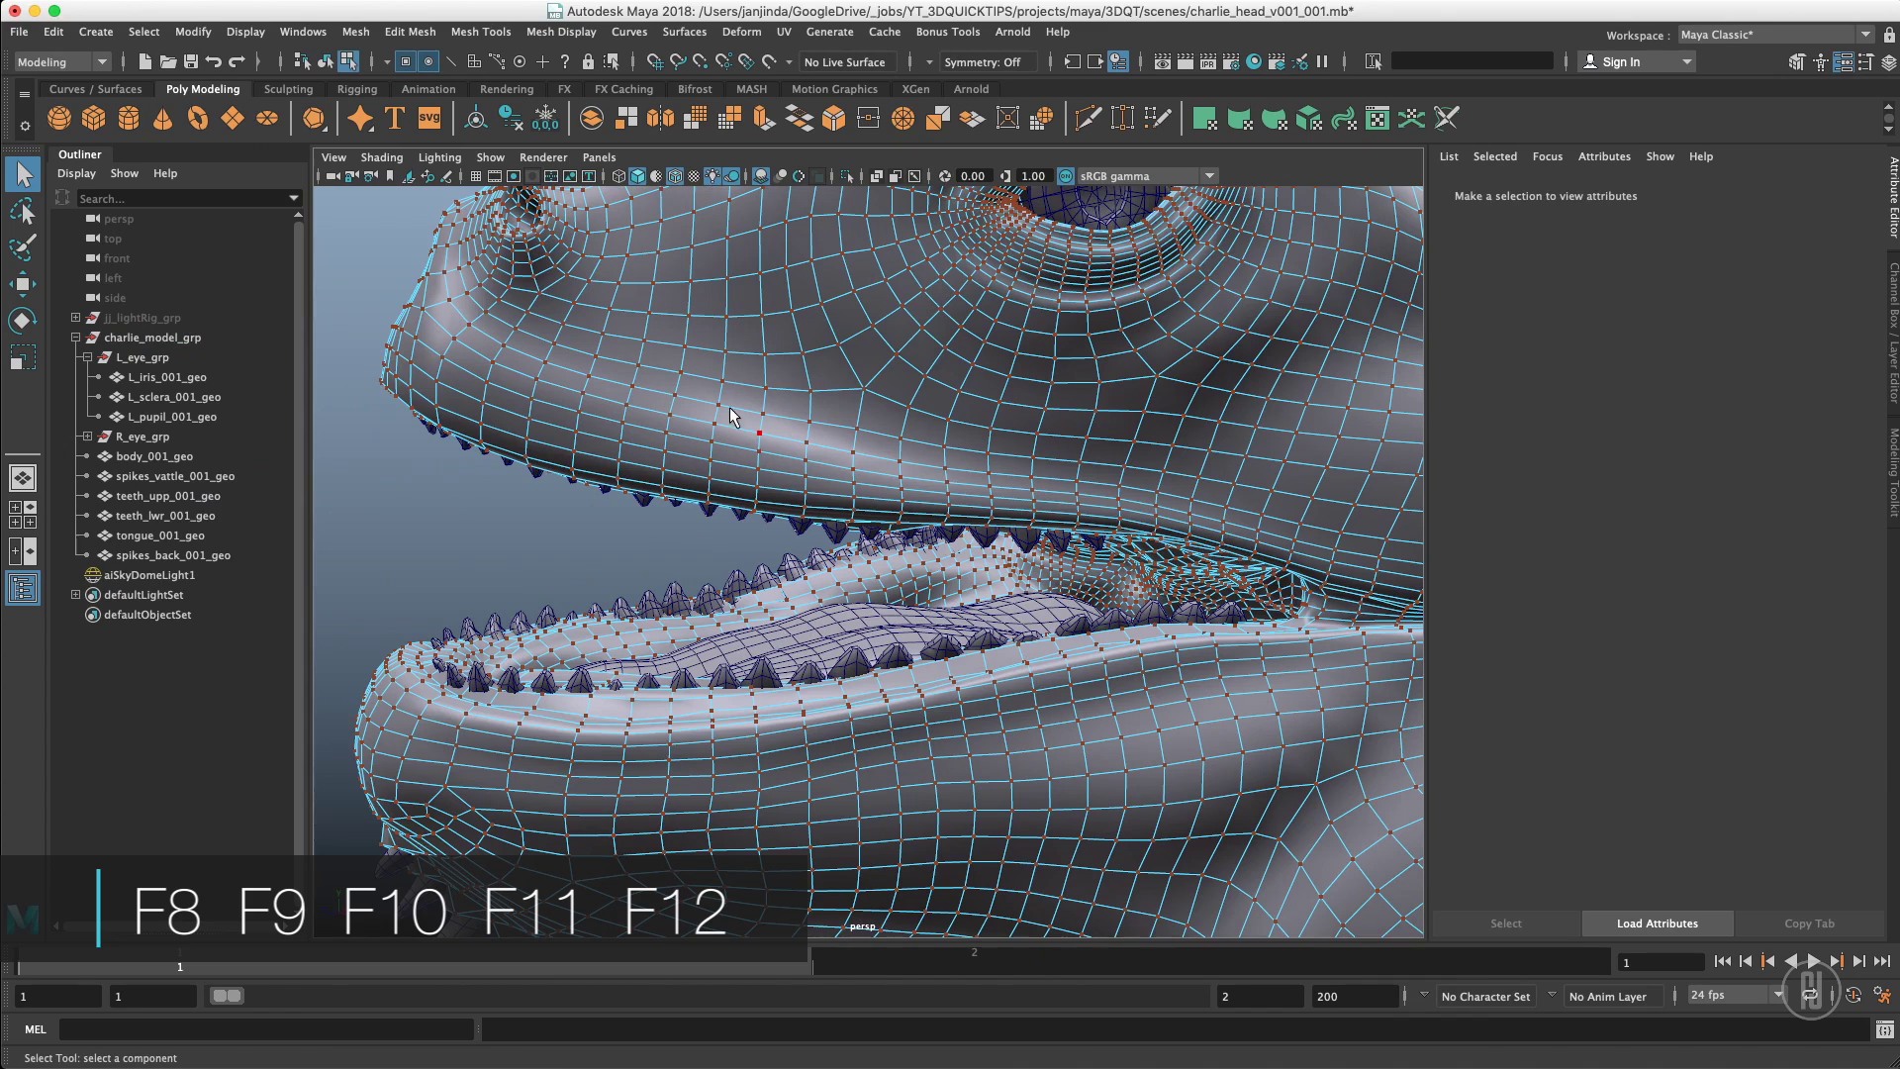
Toggle the body mesh between object and component selection, leave it in object mode, and deselect it
{"action": "key", "text": "F8"}
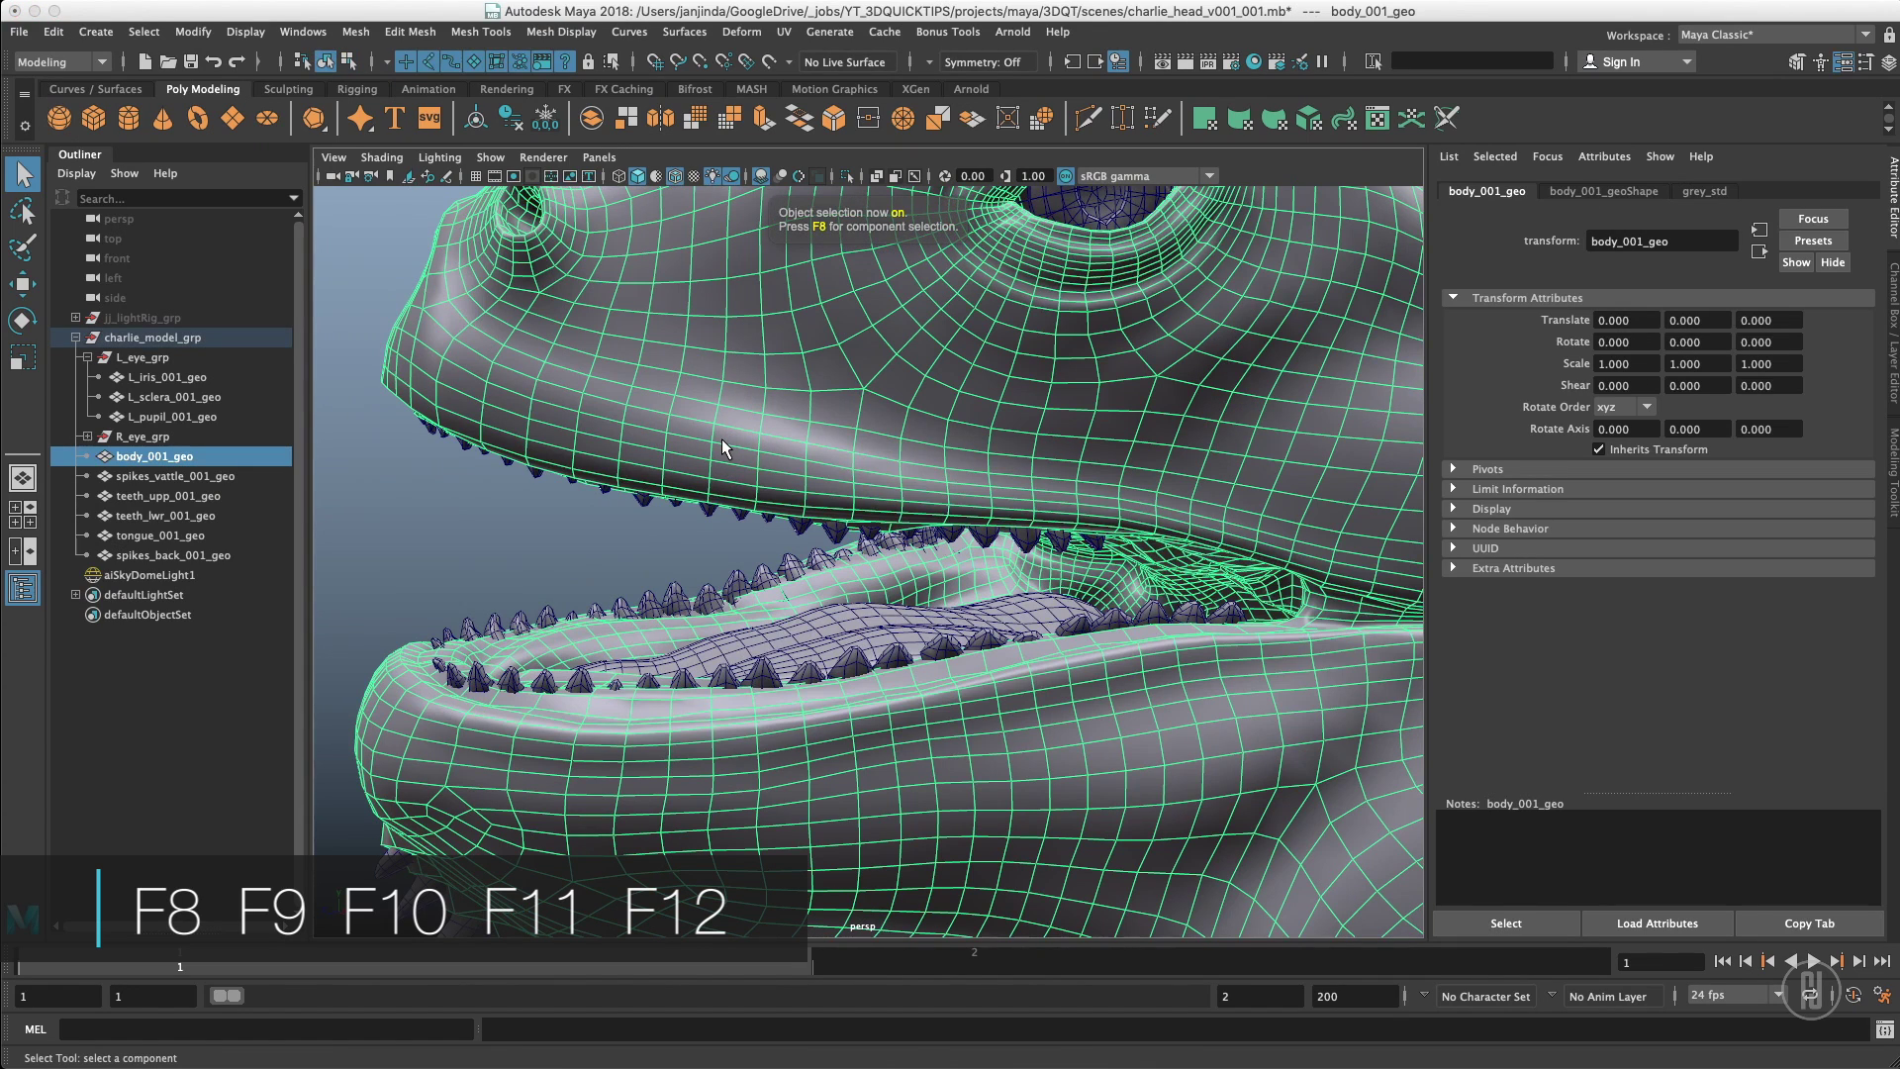
{"action": "key", "text": "F8"}
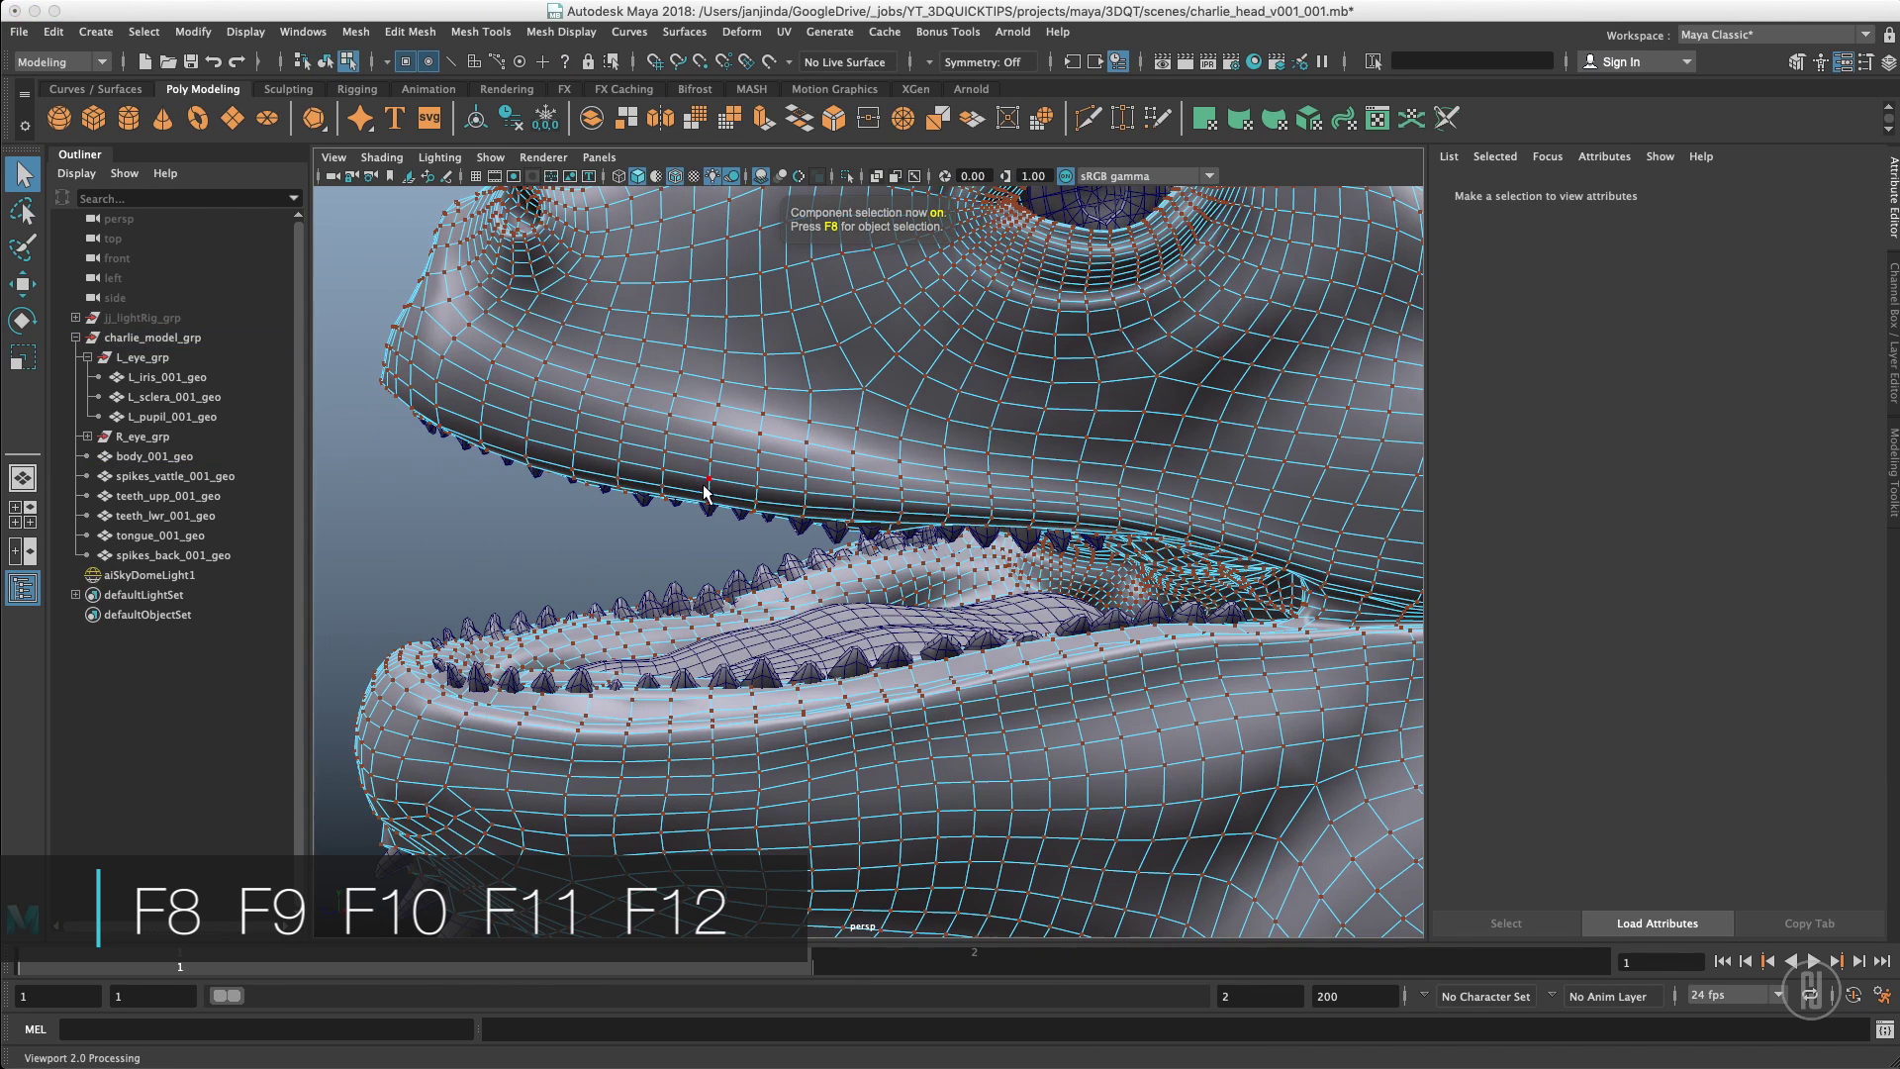
{"action": "key", "text": "F8"}
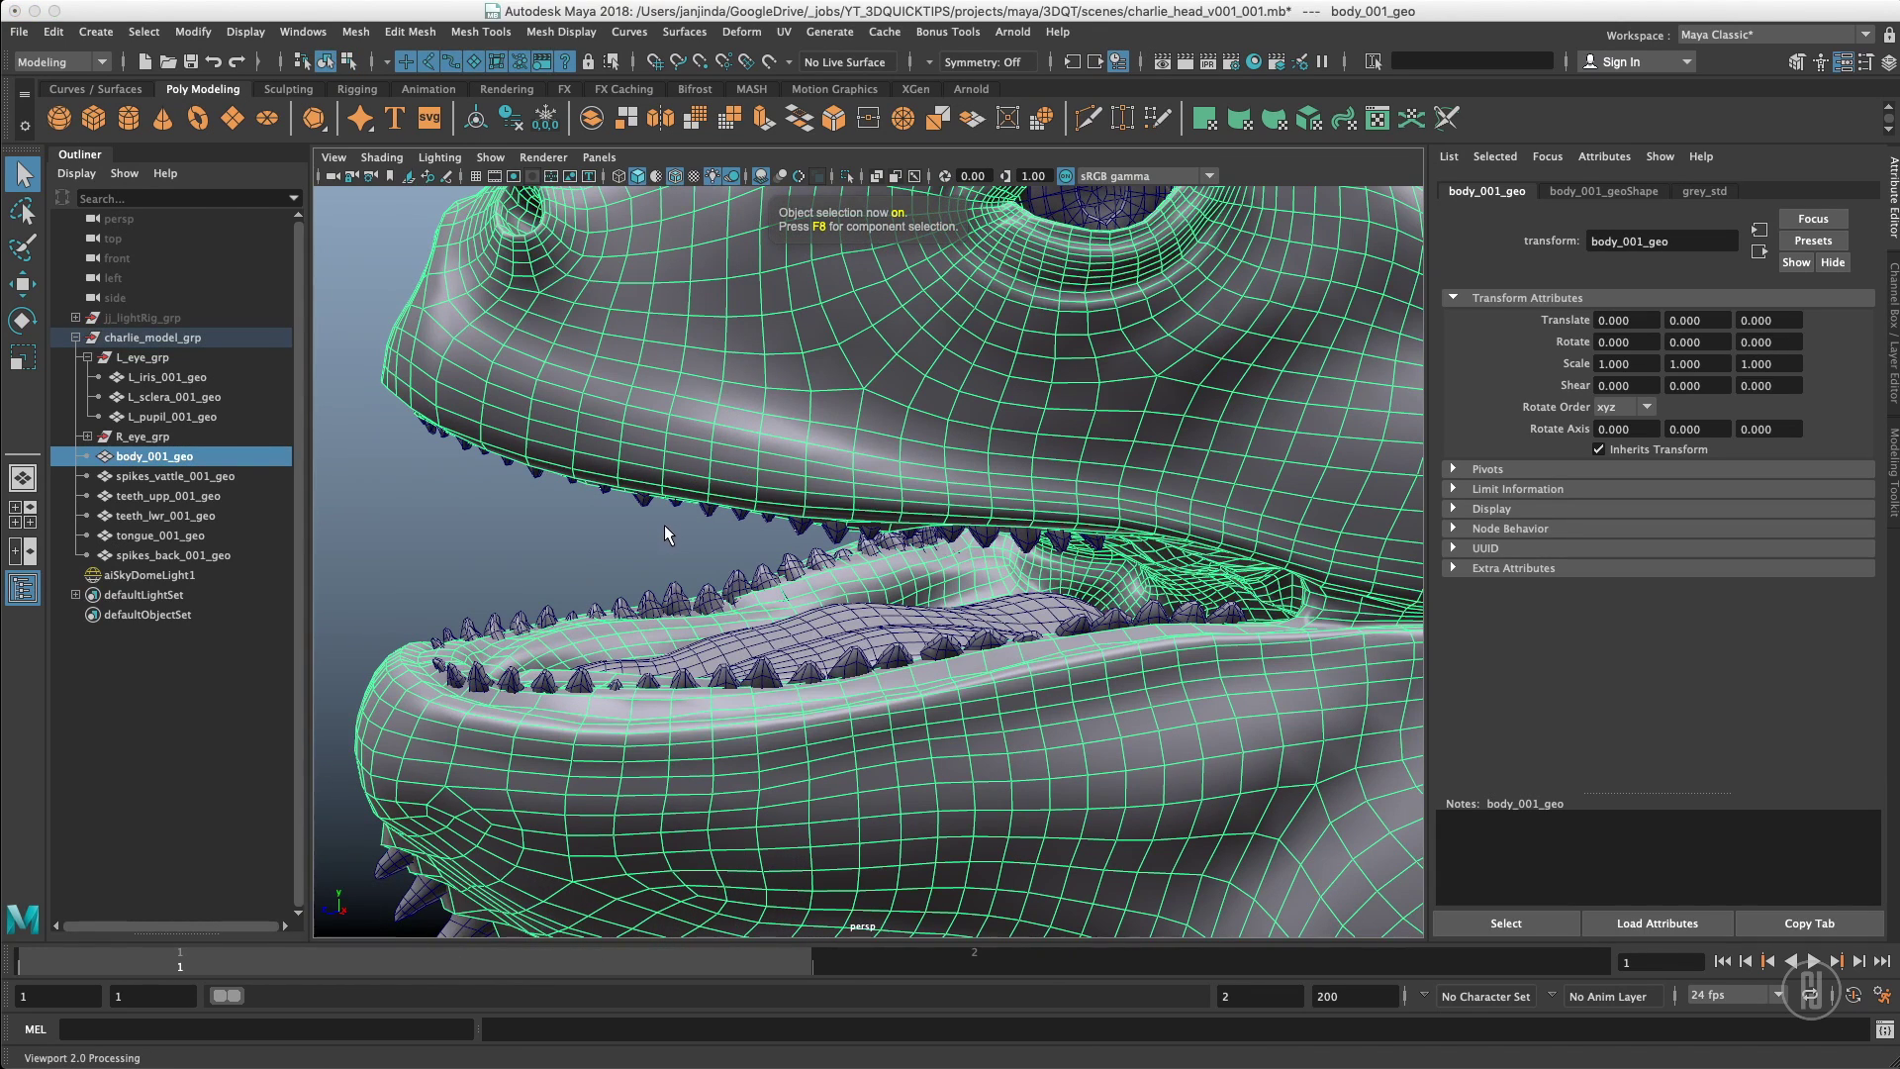
{"action": "scroll", "coordinate": [644, 499], "scroll_direction": "down", "scroll_amount": 3}
{"action": "left_click_drag", "start_coordinate": [636, 495], "coordinate": [731, 483], "text": "alt"}
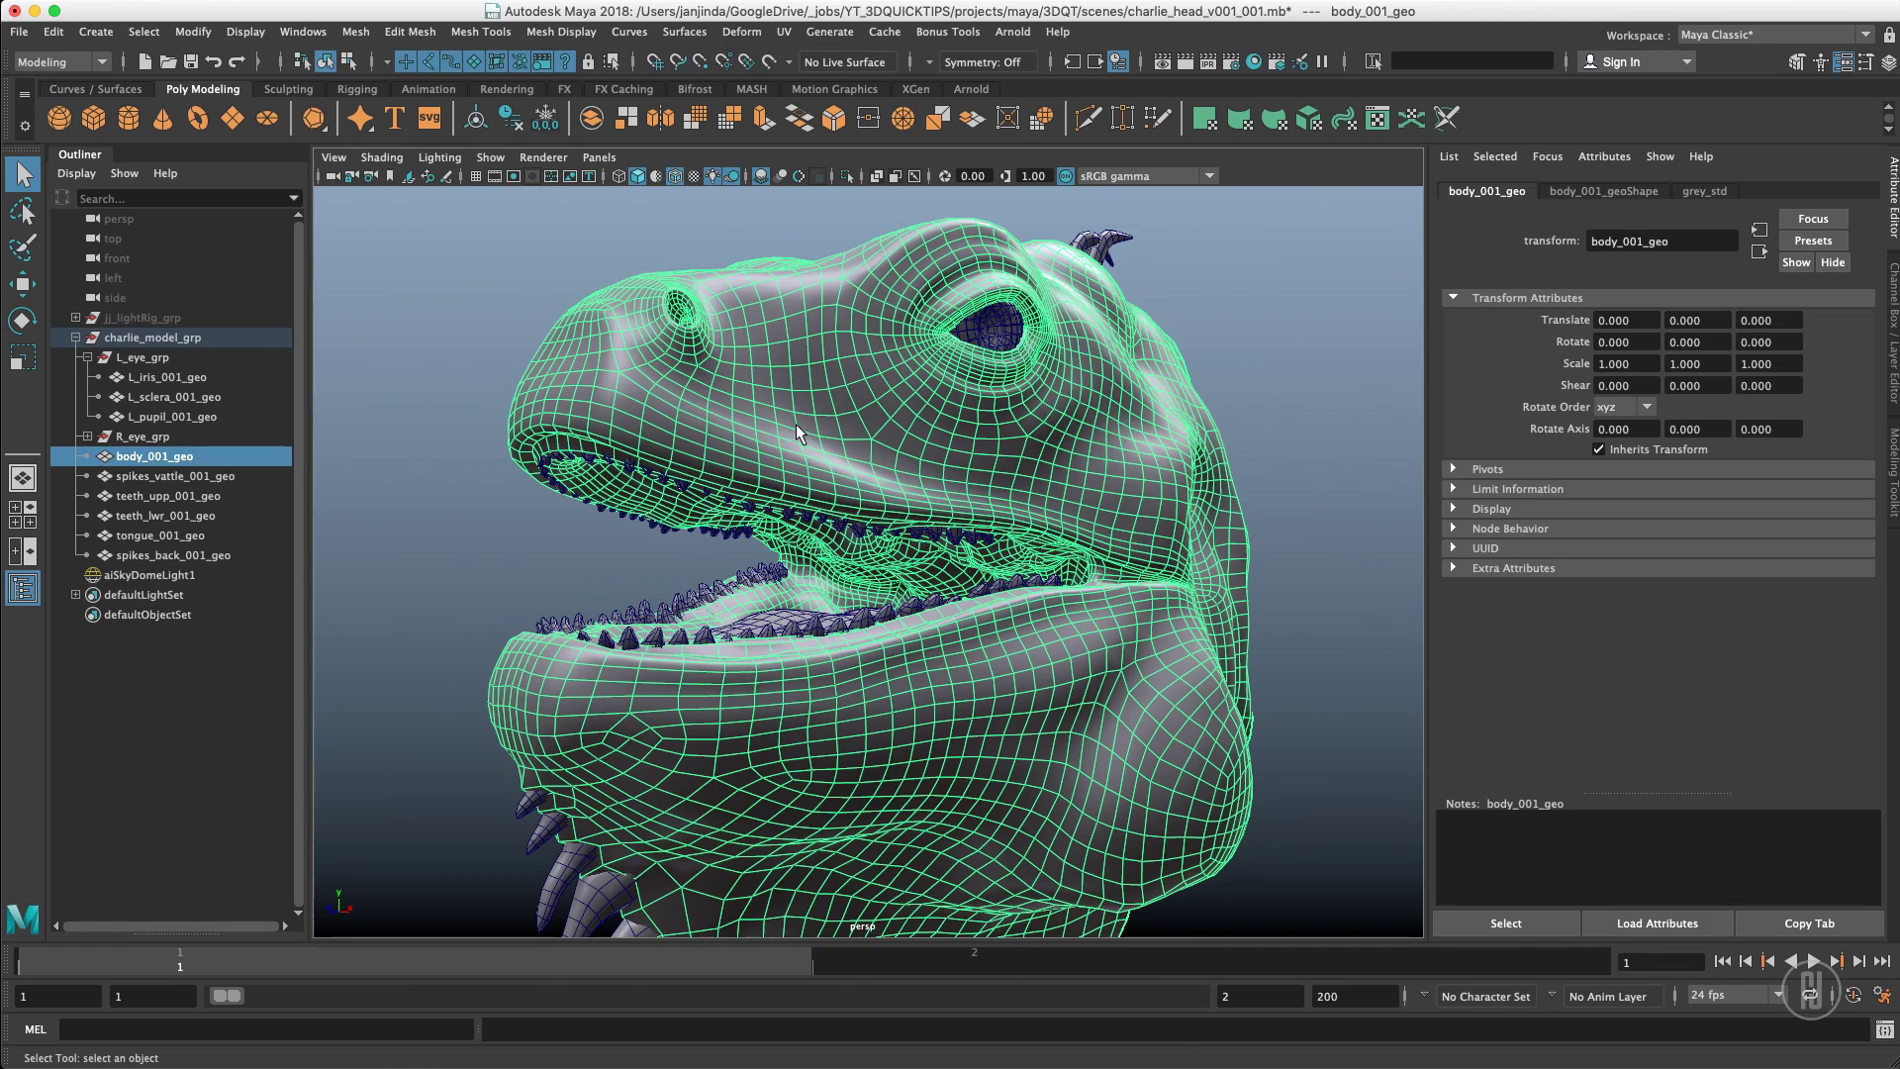
{"action": "scroll", "coordinate": [791, 434], "scroll_direction": "up", "scroll_amount": 3}
{"action": "left_click_drag", "start_coordinate": [792, 434], "coordinate": [593, 475], "text": "alt"}
{"action": "scroll", "coordinate": [498, 506], "scroll_direction": "up", "scroll_amount": 3}
{"action": "left_click", "coordinate": [498, 506]}
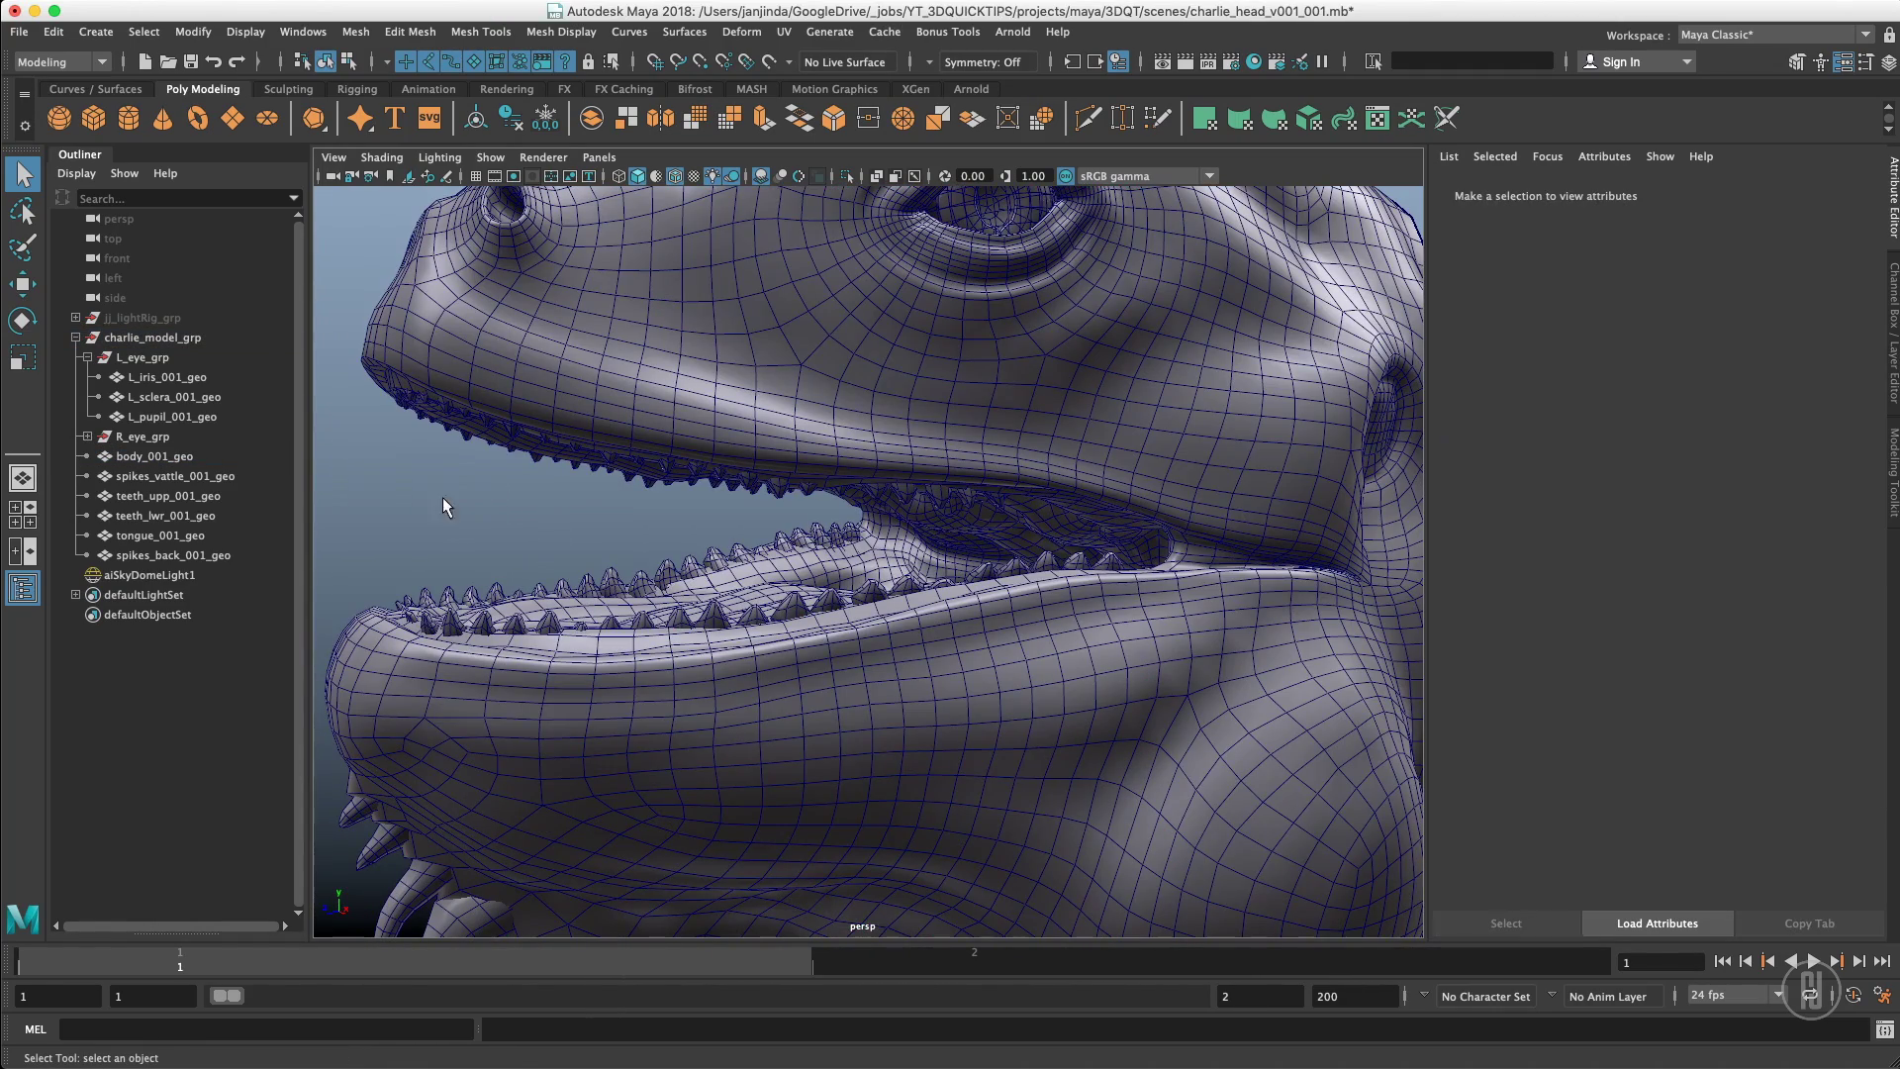
Marquee-select the body, upper teeth, lower teeth and tongue meshes, switch them to vertex selection, and return them to object mode
{"action": "left_click_drag", "start_coordinate": [445, 479], "coordinate": [659, 687]}
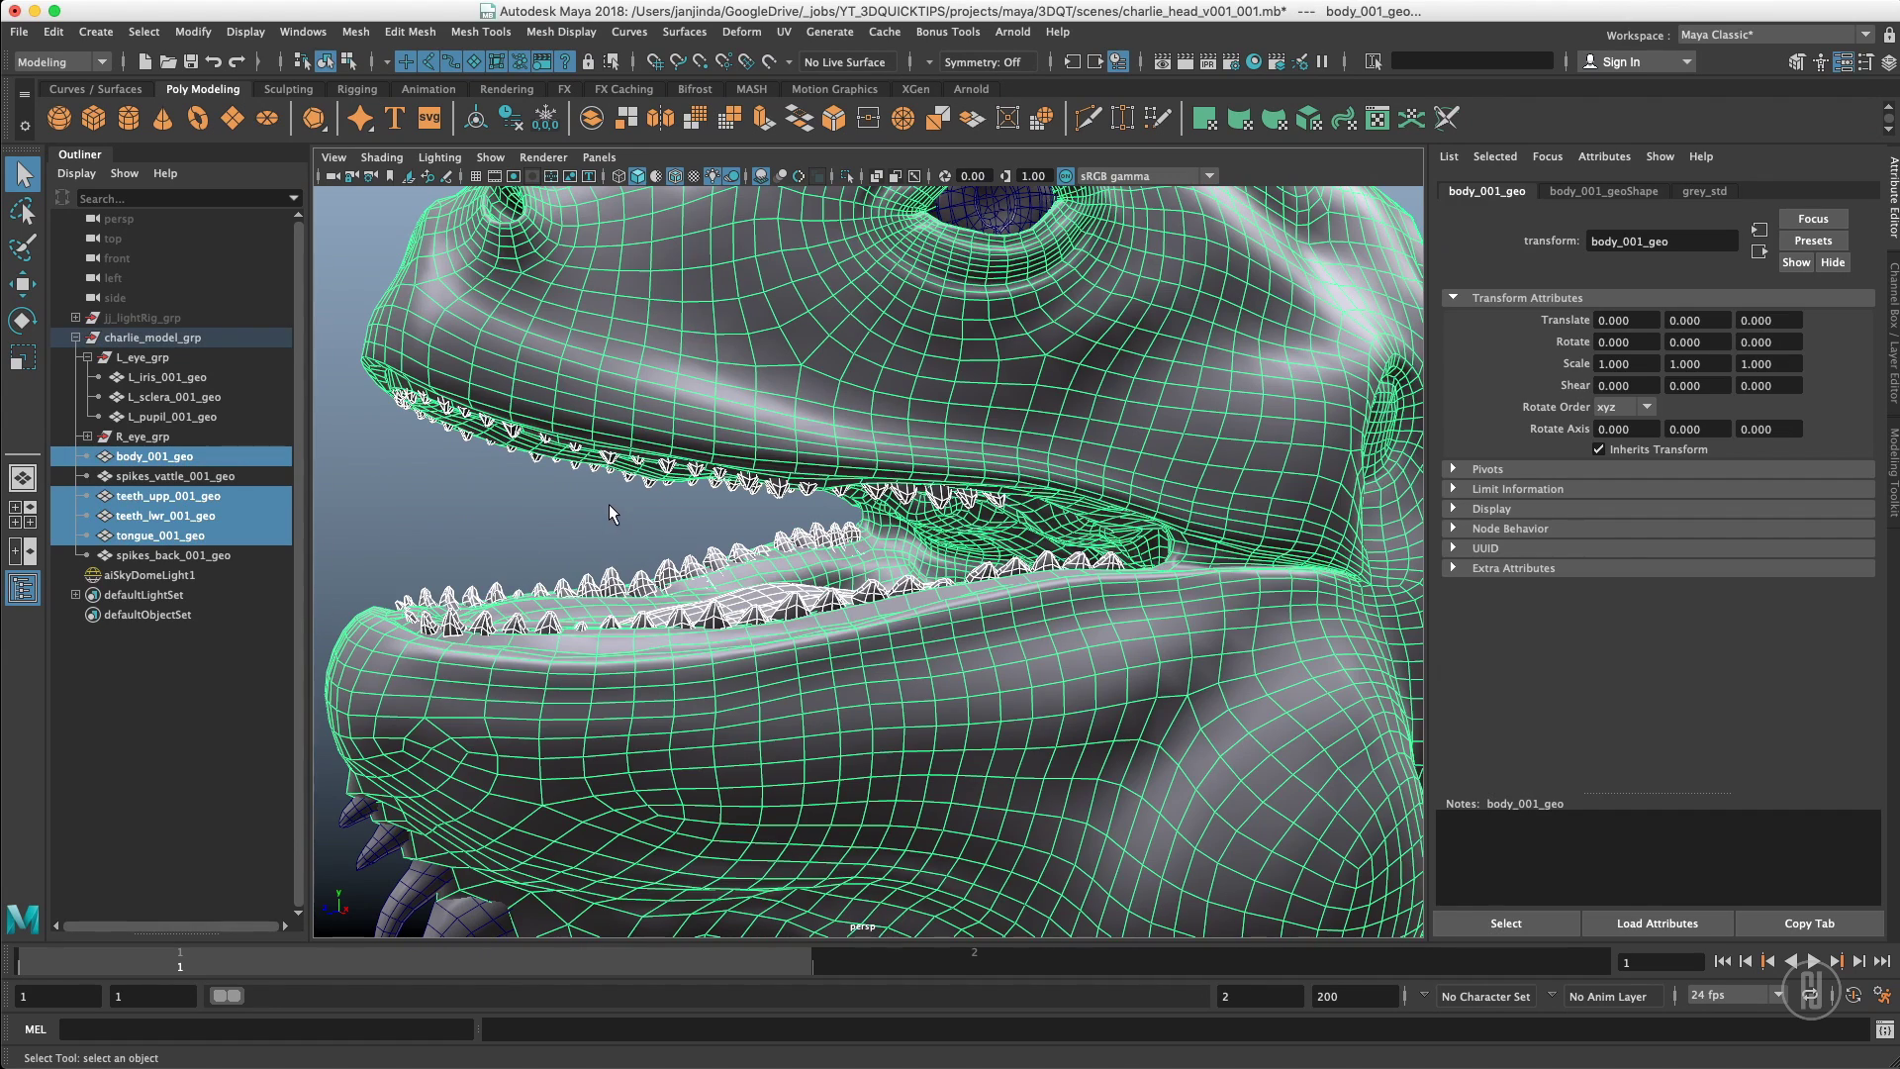
{"action": "key", "text": "F9"}
{"action": "left_click_drag", "start_coordinate": [472, 554], "coordinate": [775, 317]}
{"action": "left_click_drag", "start_coordinate": [593, 476], "coordinate": [778, 359]}
{"action": "key", "text": "F8"}
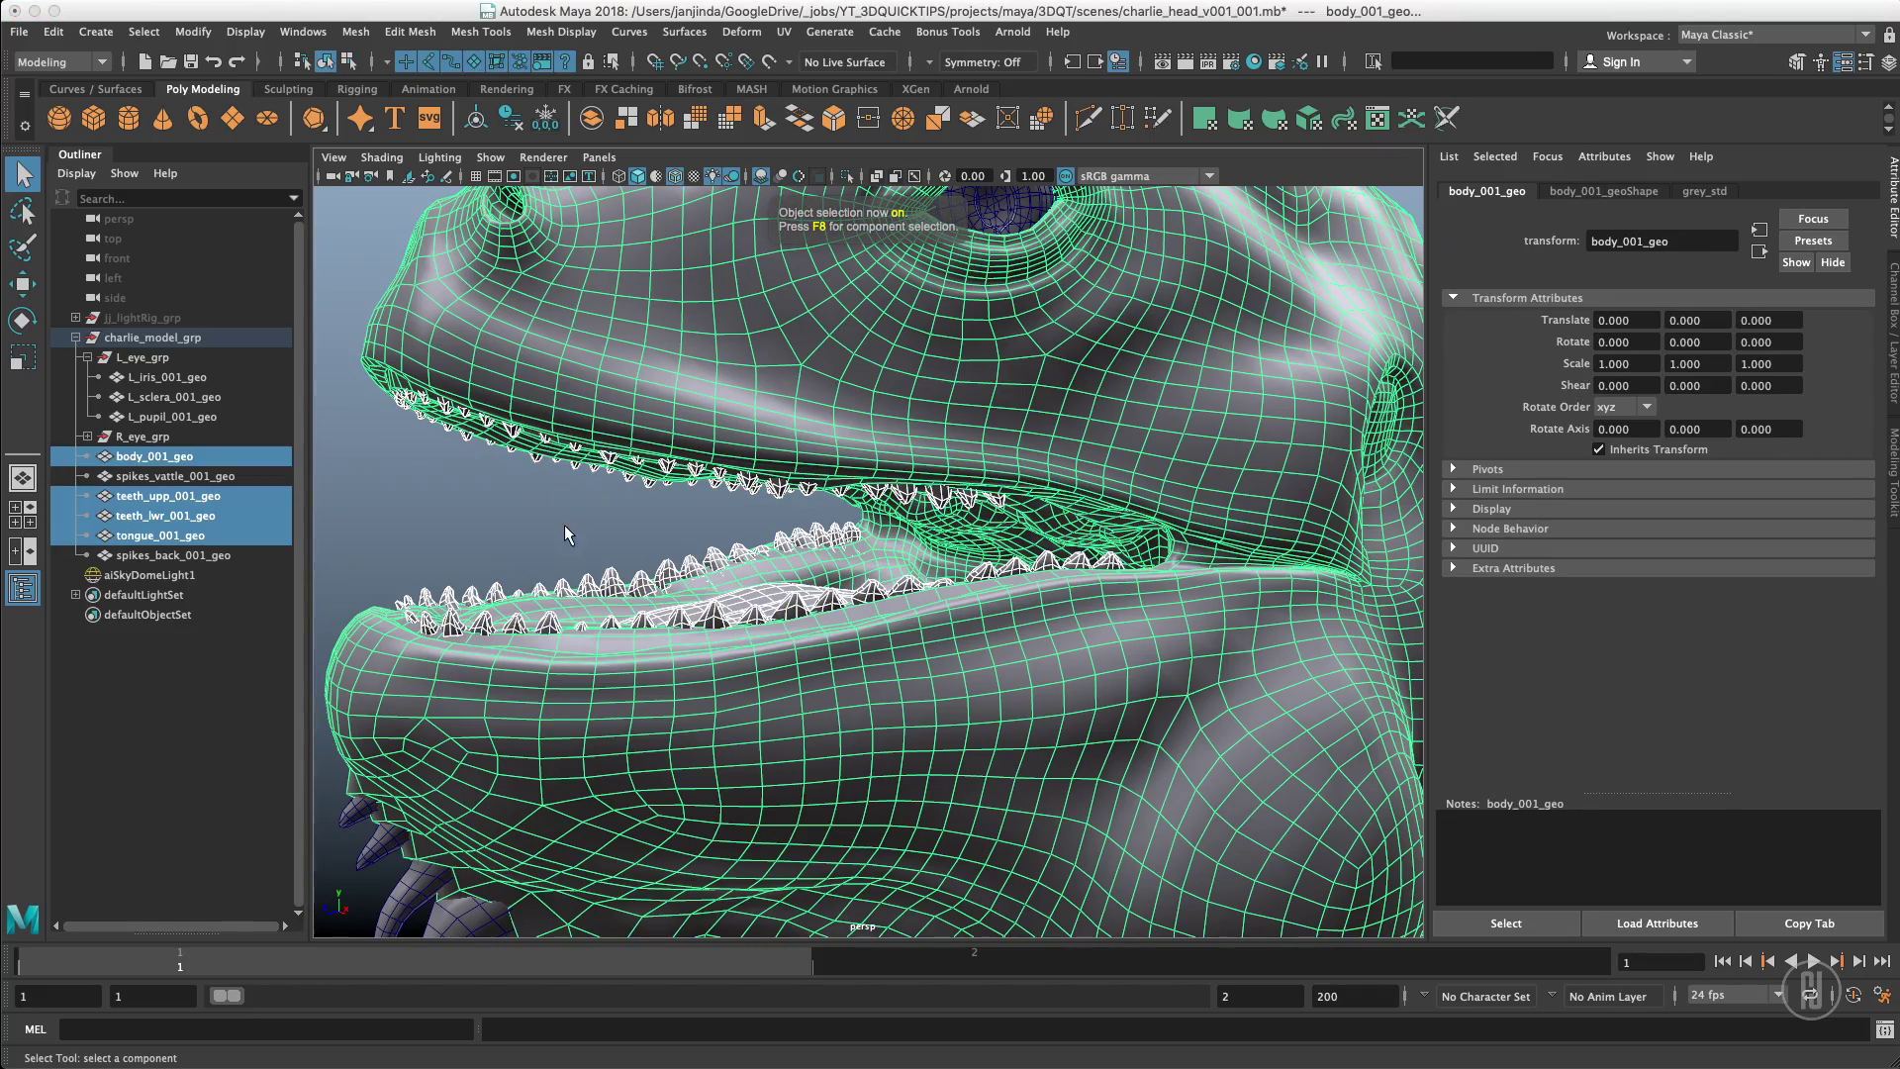
{"action": "left_click", "coordinate": [566, 527]}
Select the body mesh, switch it to face mode, and clear any selected faces
{"action": "right_click_drag", "start_coordinate": [679, 484], "coordinate": [514, 479], "text": "alt"}
{"action": "left_click_drag", "start_coordinate": [513, 479], "coordinate": [620, 475], "text": "alt"}
{"action": "right_click_drag", "start_coordinate": [619, 475], "coordinate": [851, 445], "text": "alt"}
{"action": "left_click_drag", "start_coordinate": [851, 445], "coordinate": [780, 342], "text": "alt"}
{"action": "left_click", "coordinate": [735, 477]}
{"action": "key", "text": "F11"}
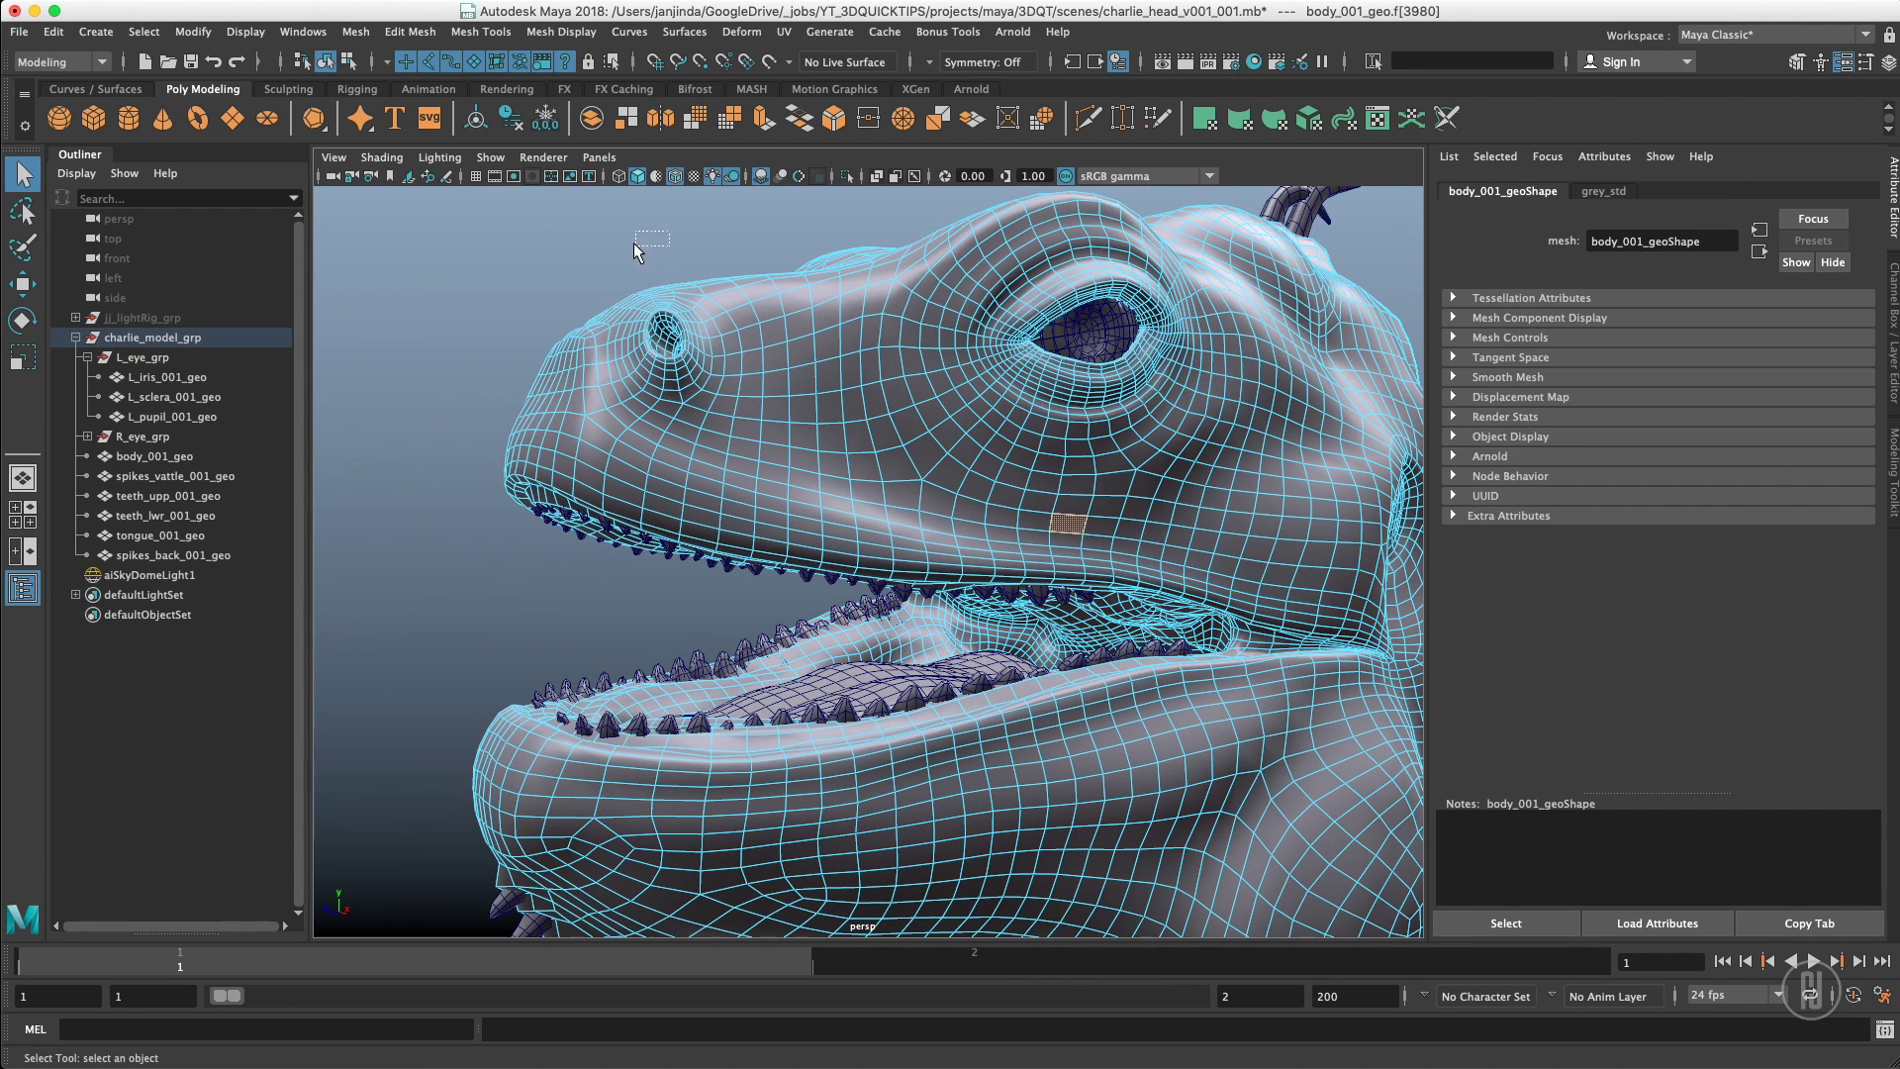
{"action": "left_click", "coordinate": [512, 305]}
Open the Select Tool settings and the Modeling Toolkit, and marquee-select faces through the snout to check both sides before clearing them
{"action": "double_click", "coordinate": [24, 174]}
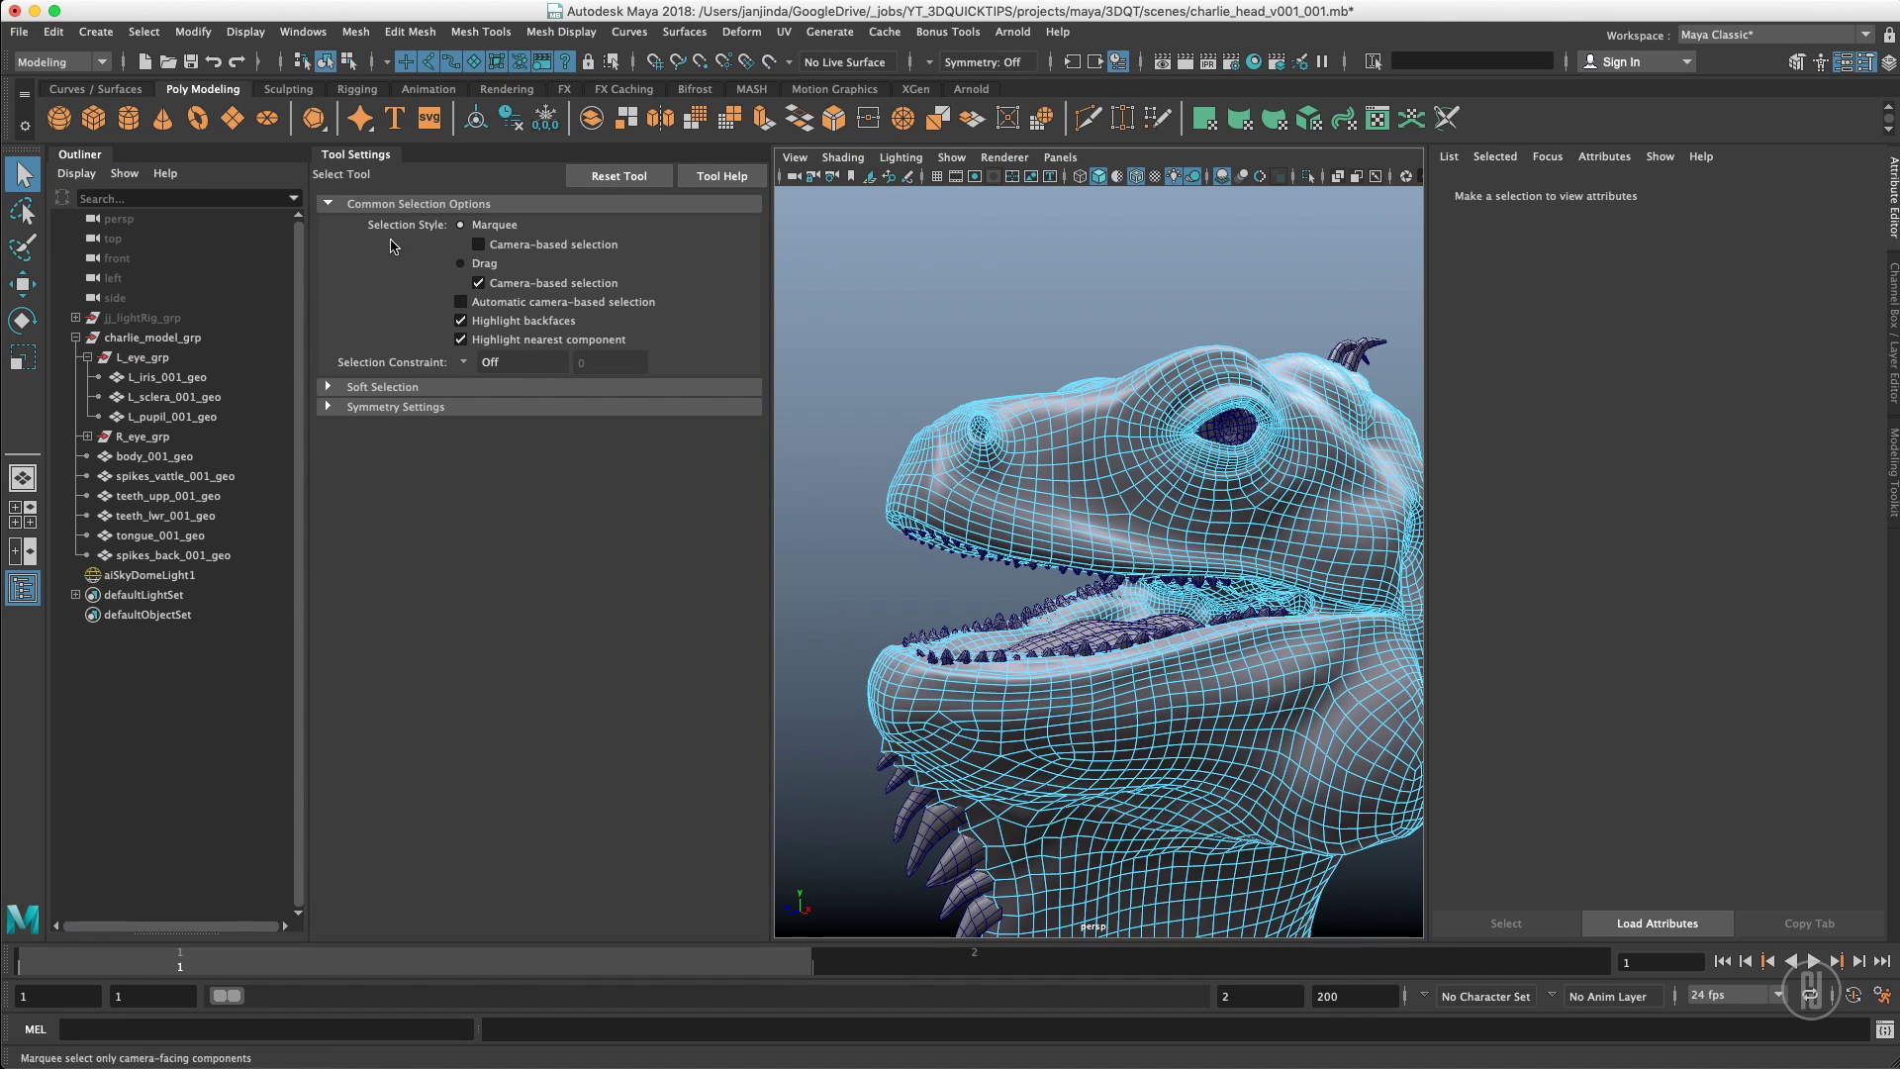
{"action": "left_click", "coordinate": [1893, 465]}
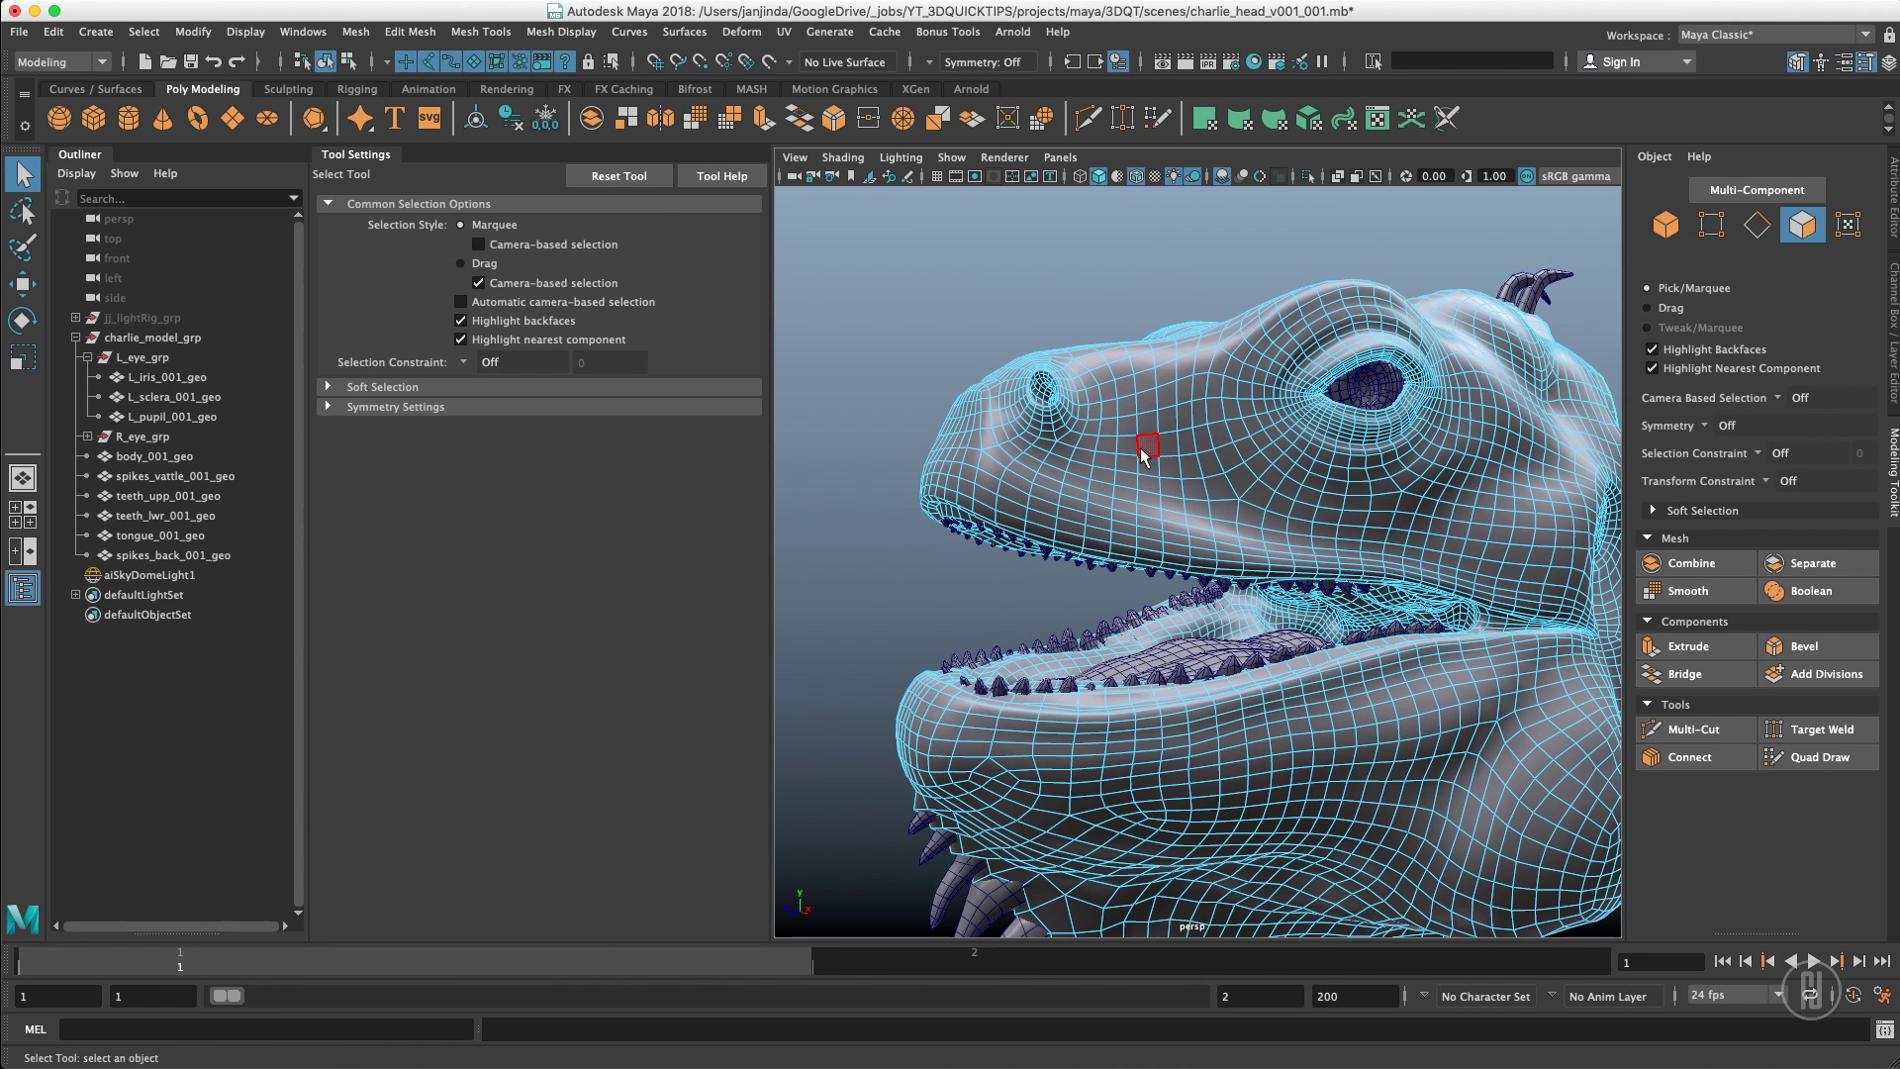
{"action": "left_click_drag", "start_coordinate": [1145, 426], "coordinate": [1100, 419], "text": "alt"}
{"action": "left_click_drag", "start_coordinate": [1035, 322], "coordinate": [1178, 528]}
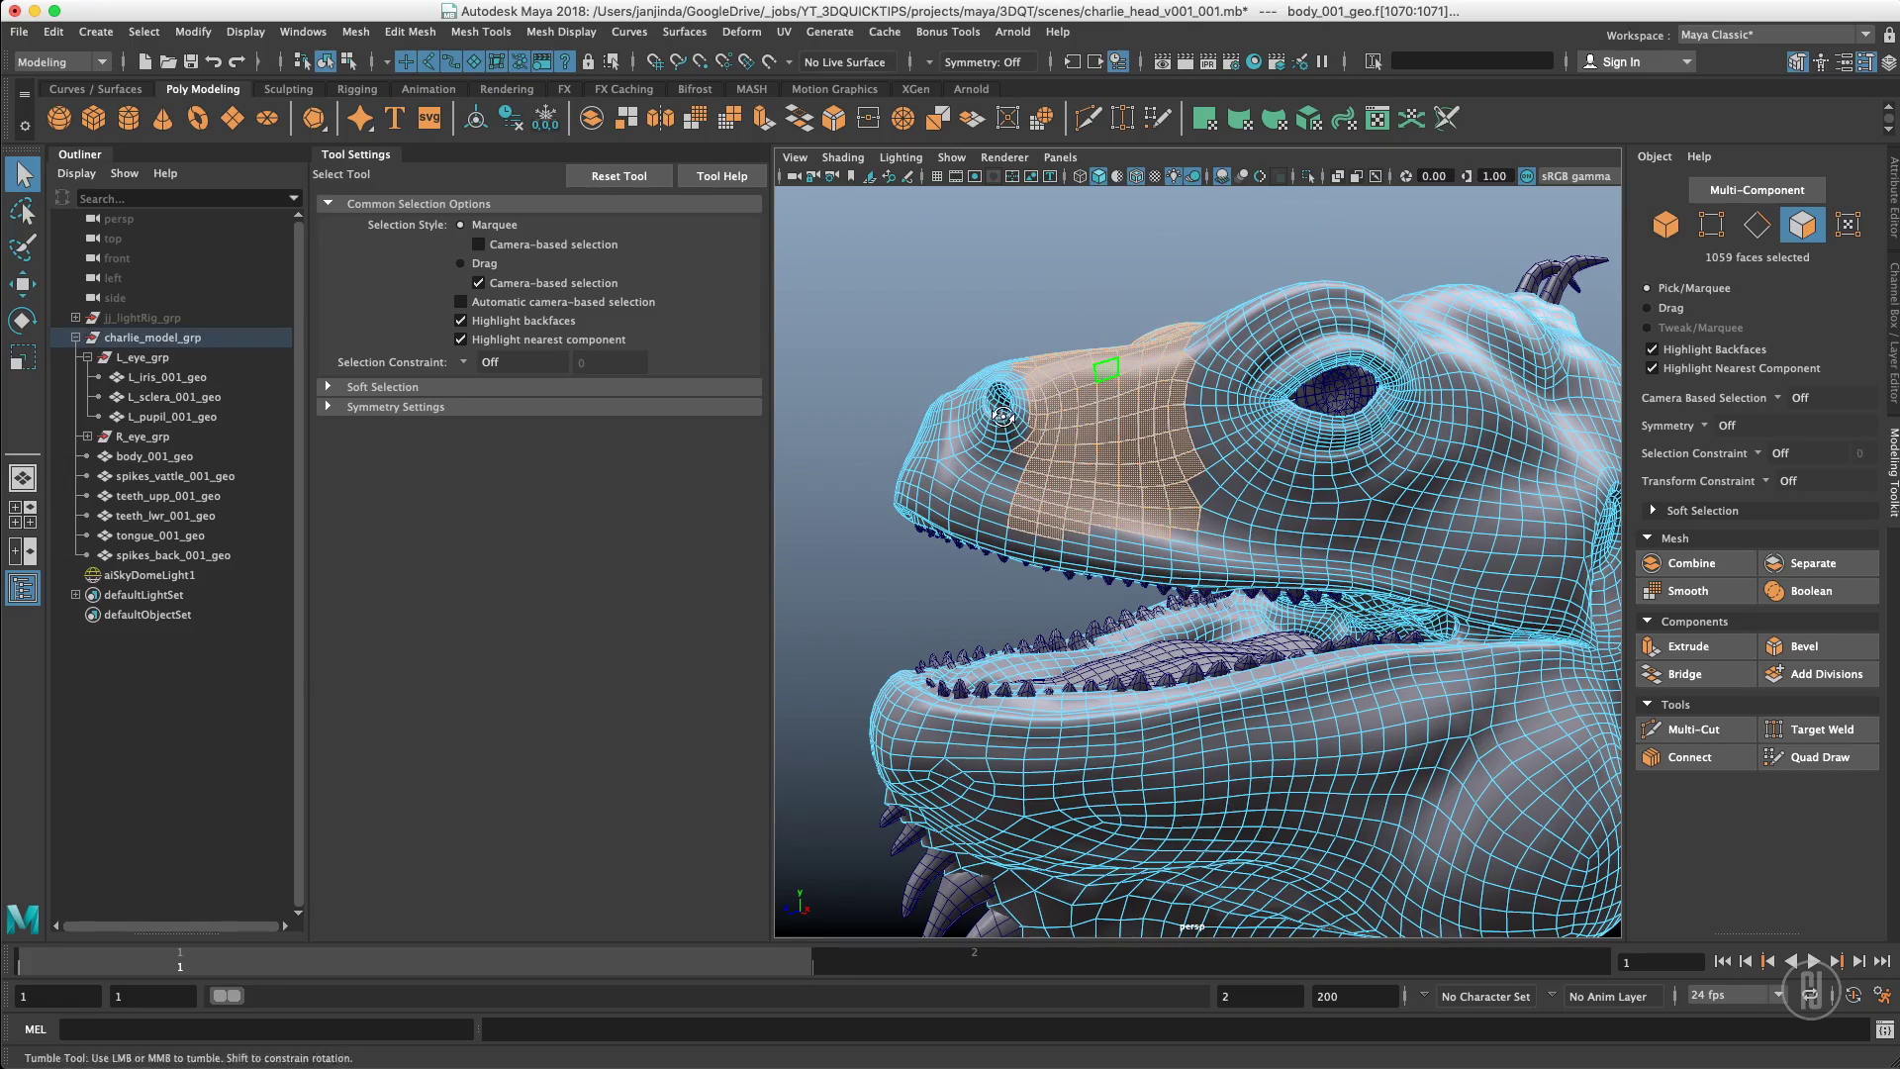
{"action": "left_click_drag", "start_coordinate": [1128, 406], "coordinate": [1358, 420], "text": "alt"}
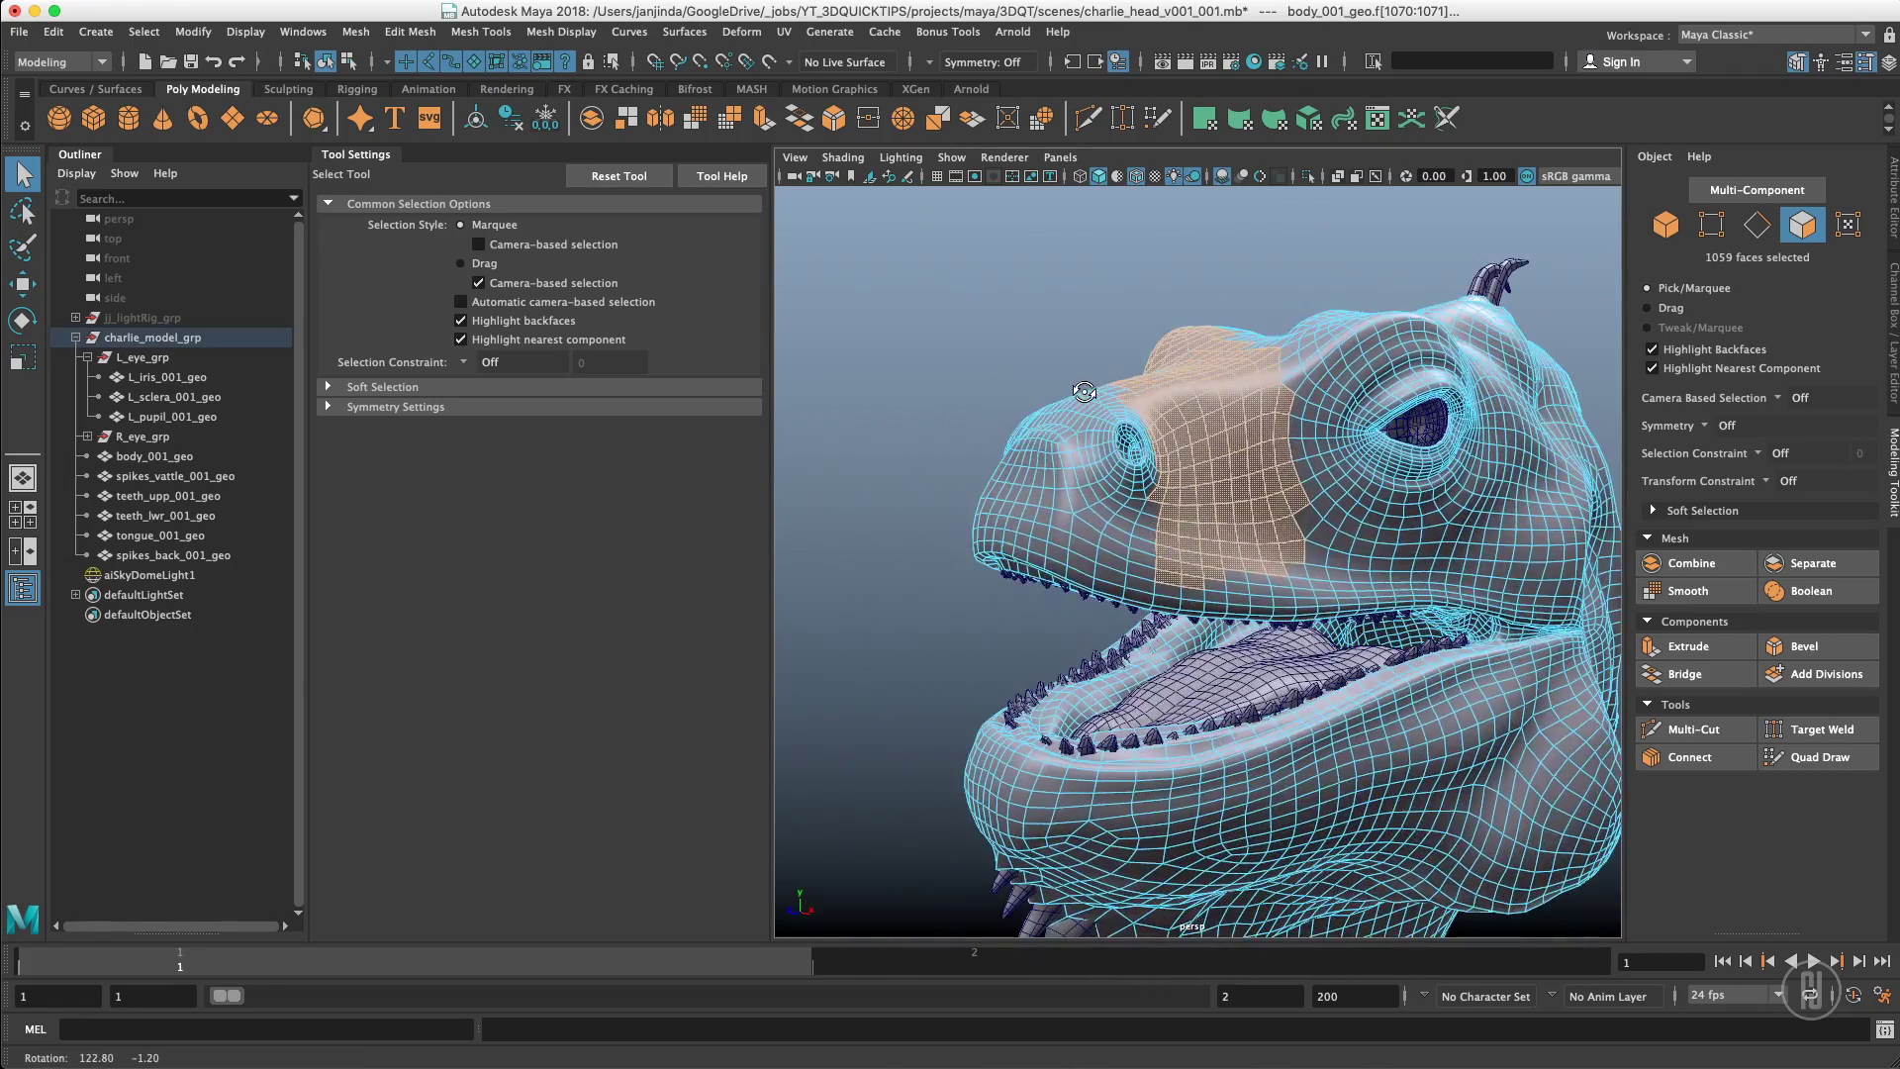
{"action": "left_click_drag", "start_coordinate": [1085, 392], "coordinate": [1031, 341], "text": "alt"}
{"action": "left_click", "coordinate": [1027, 347]}
Turn on camera-based selection for the Marquee style and marquee-select the camera-facing faces of the upper snout and nostril
{"action": "left_click_drag", "start_coordinate": [902, 289], "coordinate": [905, 318], "text": "alt"}
{"action": "left_click", "coordinate": [479, 244]}
{"action": "left_click_drag", "start_coordinate": [1071, 475], "coordinate": [1073, 477]}
{"action": "mouse_move", "coordinate": [925, 356]}
{"action": "left_mouse_down", "text": "alt"}
{"action": "mouse_move", "coordinate": [1094, 358]}
{"action": "mouse_move", "coordinate": [924, 370]}
{"action": "left_mouse_up", "text": "alt"}
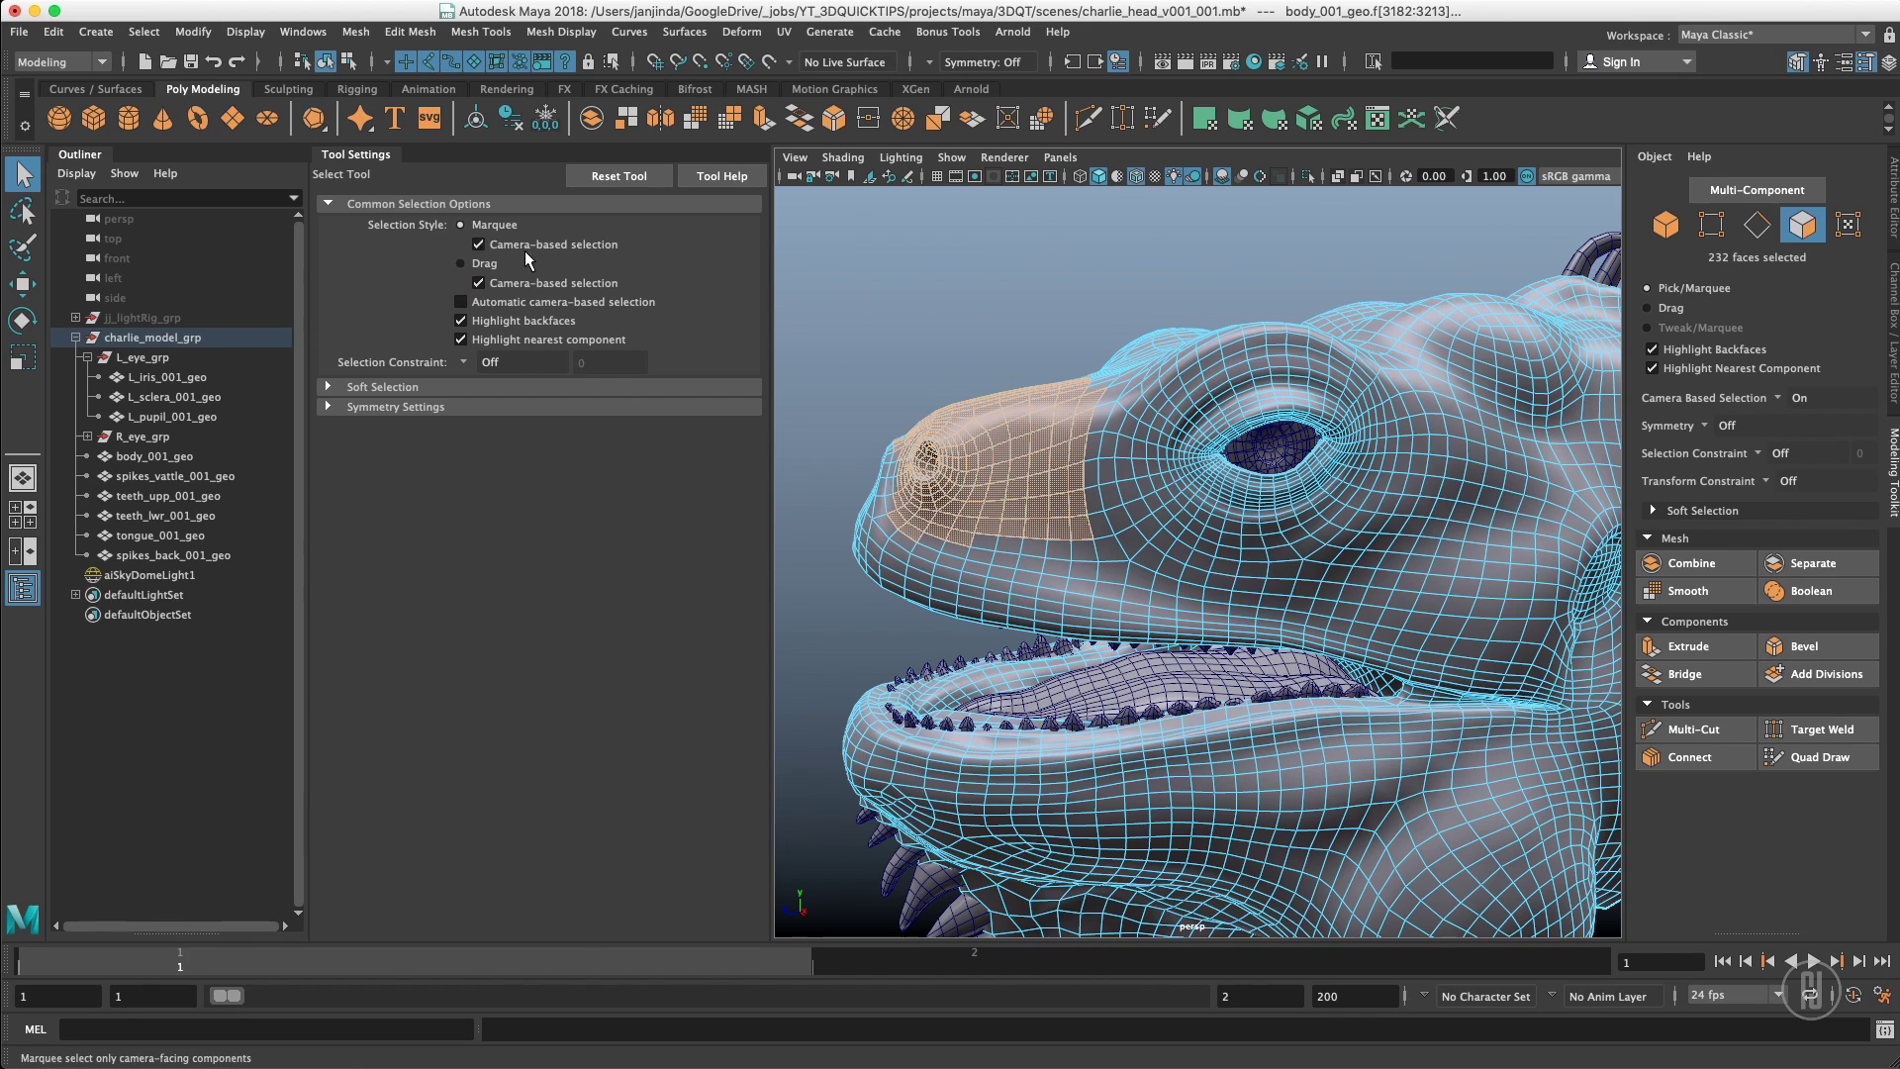
Turn off camera-based marquee selection, switch the selection style to Drag, and sweep-select faces along the snout and cheek
{"action": "left_click", "coordinate": [479, 244]}
{"action": "mouse_move", "coordinate": [950, 471]}
{"action": "left_mouse_down"}
{"action": "mouse_move", "coordinate": [1069, 562]}
{"action": "mouse_move", "coordinate": [1103, 494]}
{"action": "mouse_move", "coordinate": [1134, 588]}
{"action": "mouse_move", "coordinate": [1109, 592]}
{"action": "mouse_move", "coordinate": [1277, 592]}
{"action": "mouse_move", "coordinate": [1153, 557]}
{"action": "left_mouse_up"}
{"action": "left_click_drag", "start_coordinate": [1343, 573], "coordinate": [1346, 574]}
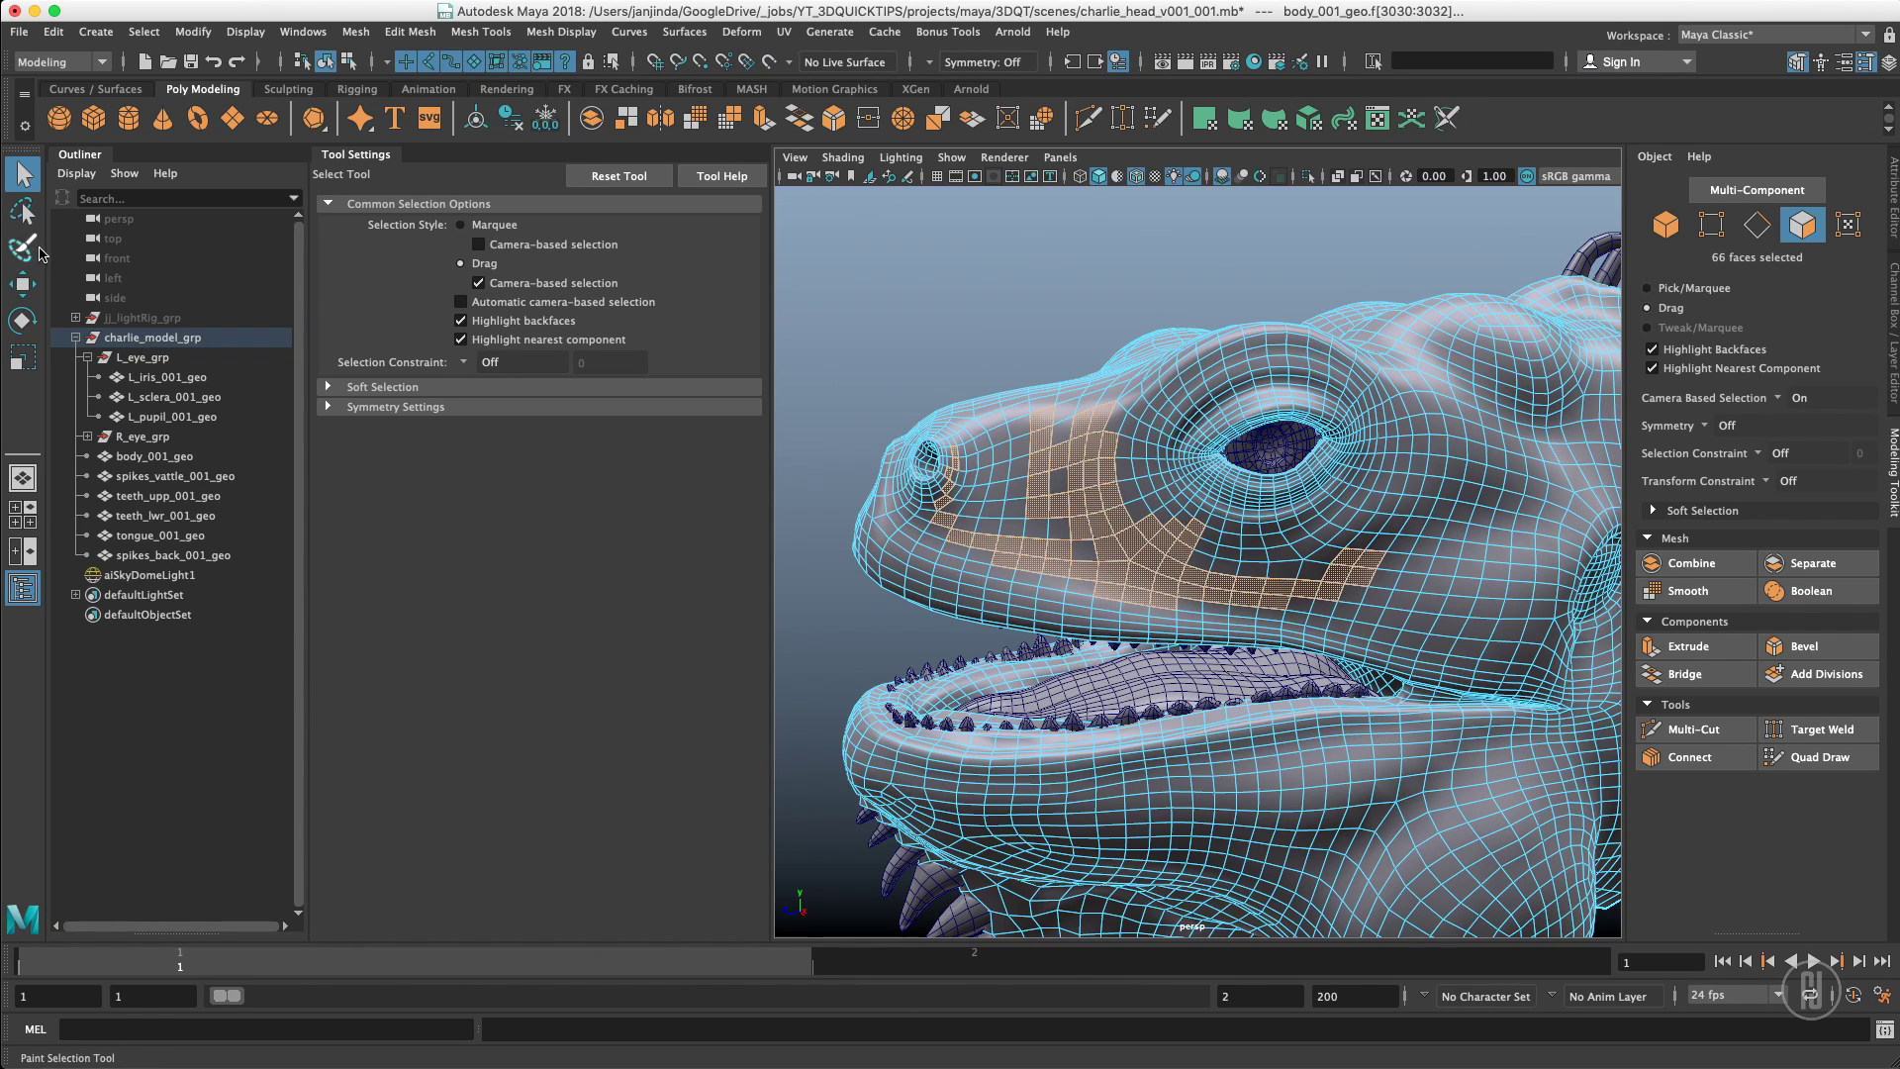
Paint-select the faces across the snout and eye with the Paint Selection Tool, and return to the Select Tool to sweep-select a few snout faces
{"action": "left_click", "coordinate": [28, 249]}
{"action": "mouse_move", "coordinate": [1108, 534]}
{"action": "left_mouse_down"}
{"action": "mouse_move", "coordinate": [989, 426]}
{"action": "mouse_move", "coordinate": [1221, 524]}
{"action": "mouse_move", "coordinate": [964, 507]}
{"action": "mouse_move", "coordinate": [1020, 495]}
{"action": "mouse_move", "coordinate": [1088, 536]}
{"action": "mouse_move", "coordinate": [1056, 540]}
{"action": "mouse_move", "coordinate": [1146, 542]}
{"action": "mouse_move", "coordinate": [1102, 543]}
{"action": "left_mouse_up"}
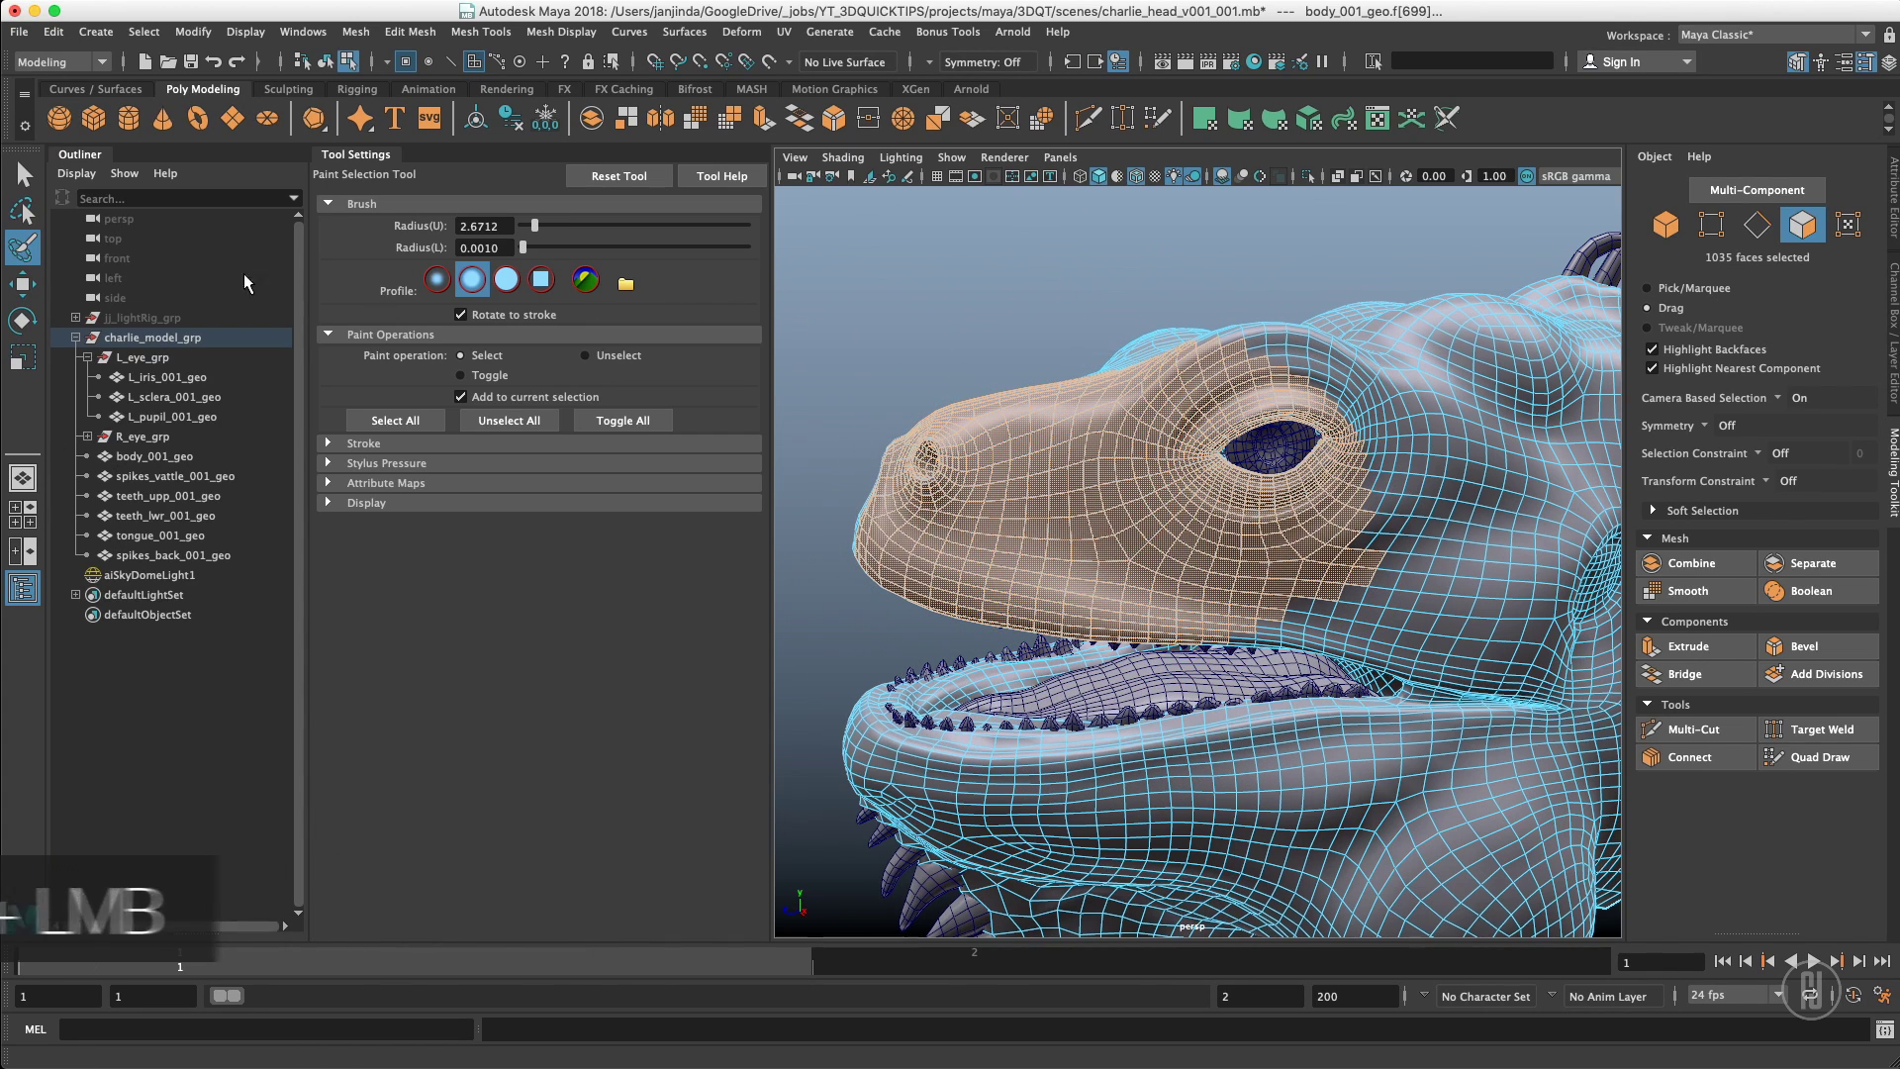
{"action": "left_click", "coordinate": [24, 175]}
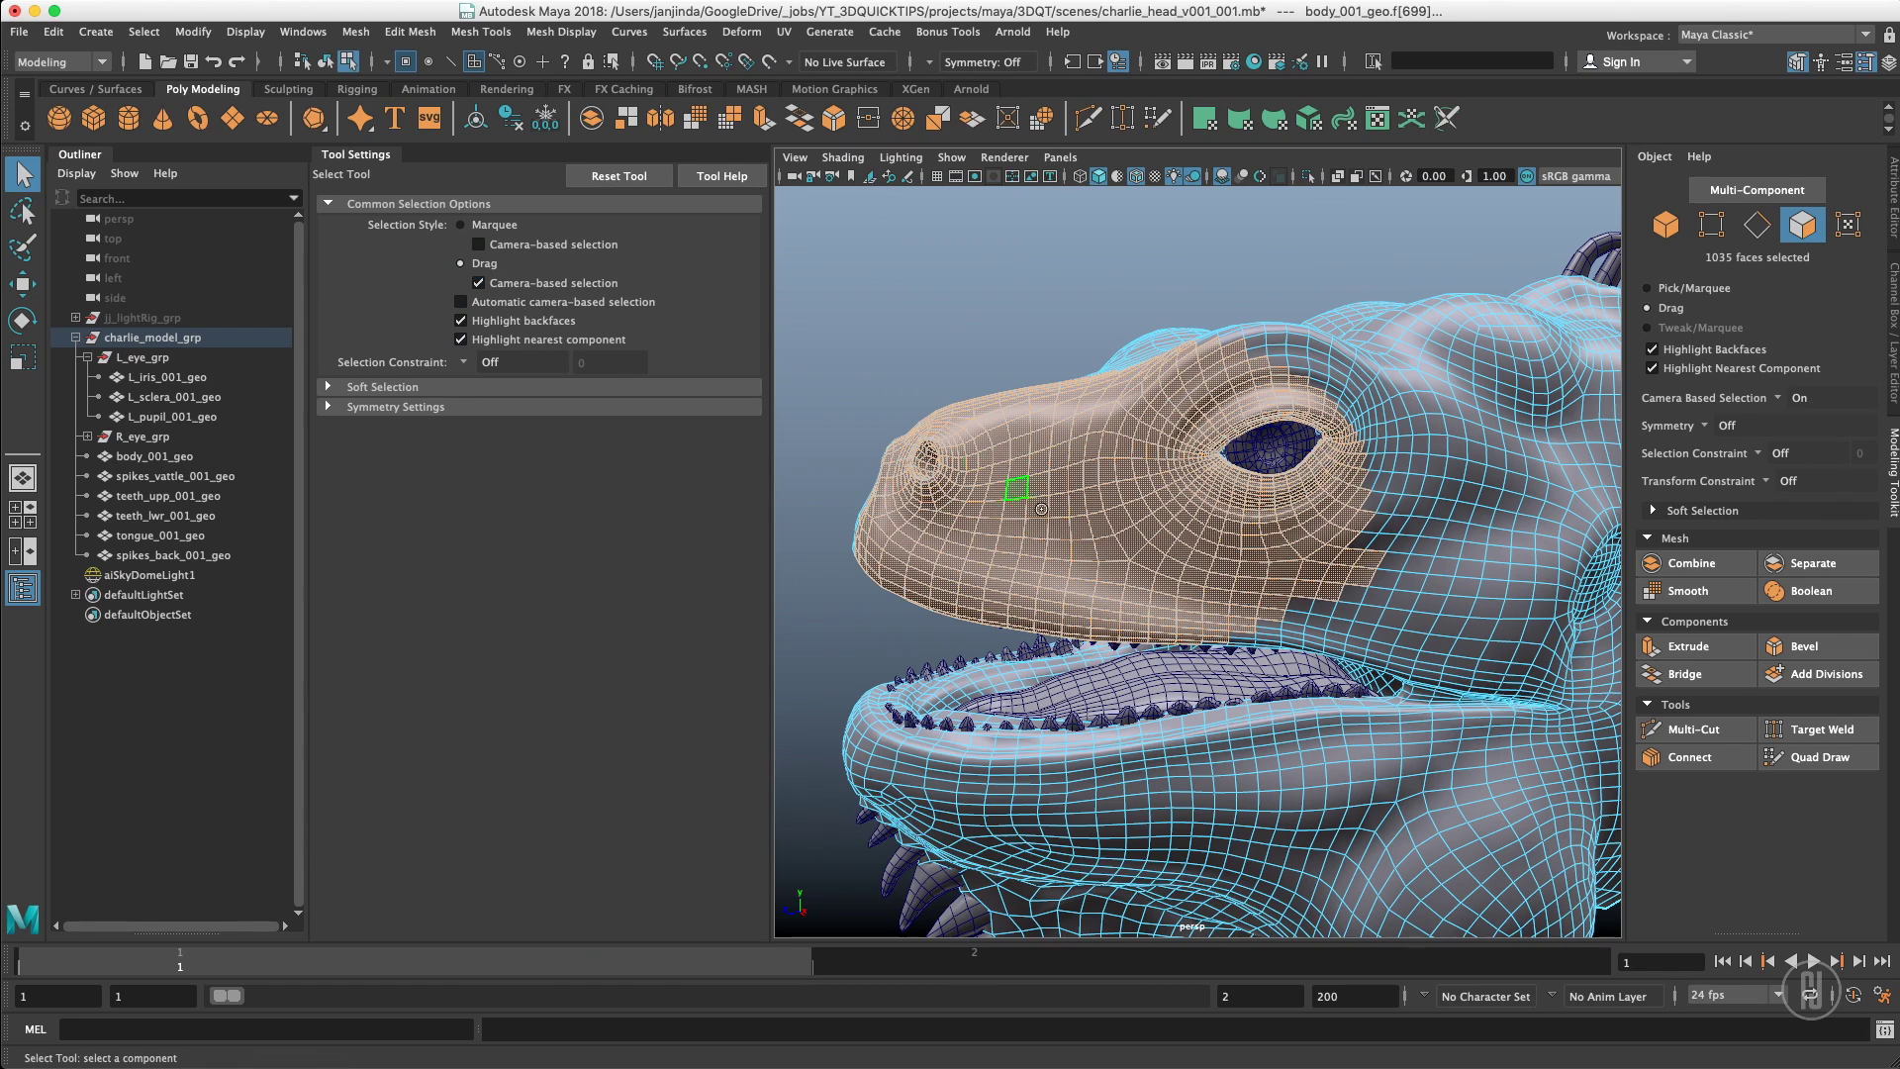
{"action": "mouse_move", "coordinate": [1000, 480]}
{"action": "left_mouse_down"}
{"action": "mouse_move", "coordinate": [1084, 475]}
{"action": "mouse_move", "coordinate": [1088, 529]}
{"action": "left_mouse_up"}
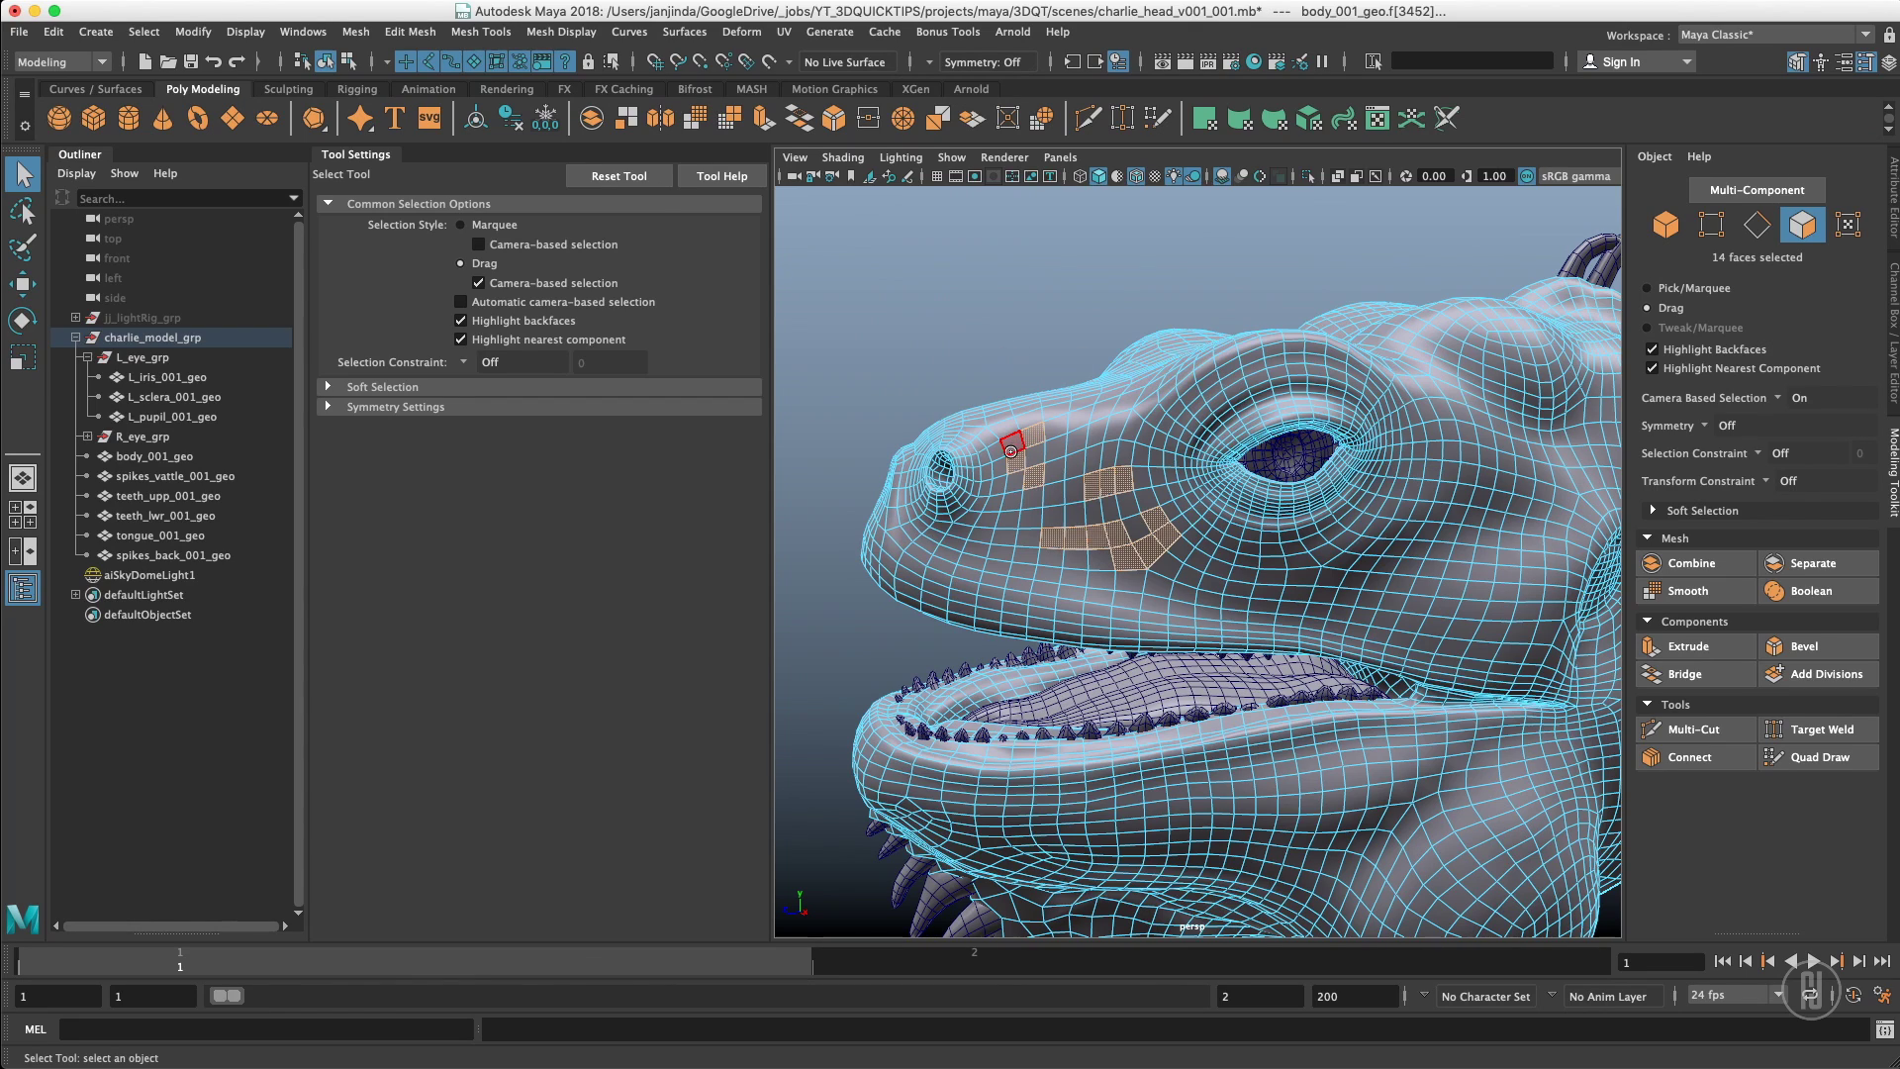
Set the selection style back to Marquee and marquee-select the faces between the nostril and the eye
{"action": "left_click", "coordinate": [460, 225]}
{"action": "left_click", "coordinate": [955, 330]}
{"action": "left_click_drag", "start_coordinate": [861, 294], "coordinate": [1070, 513]}
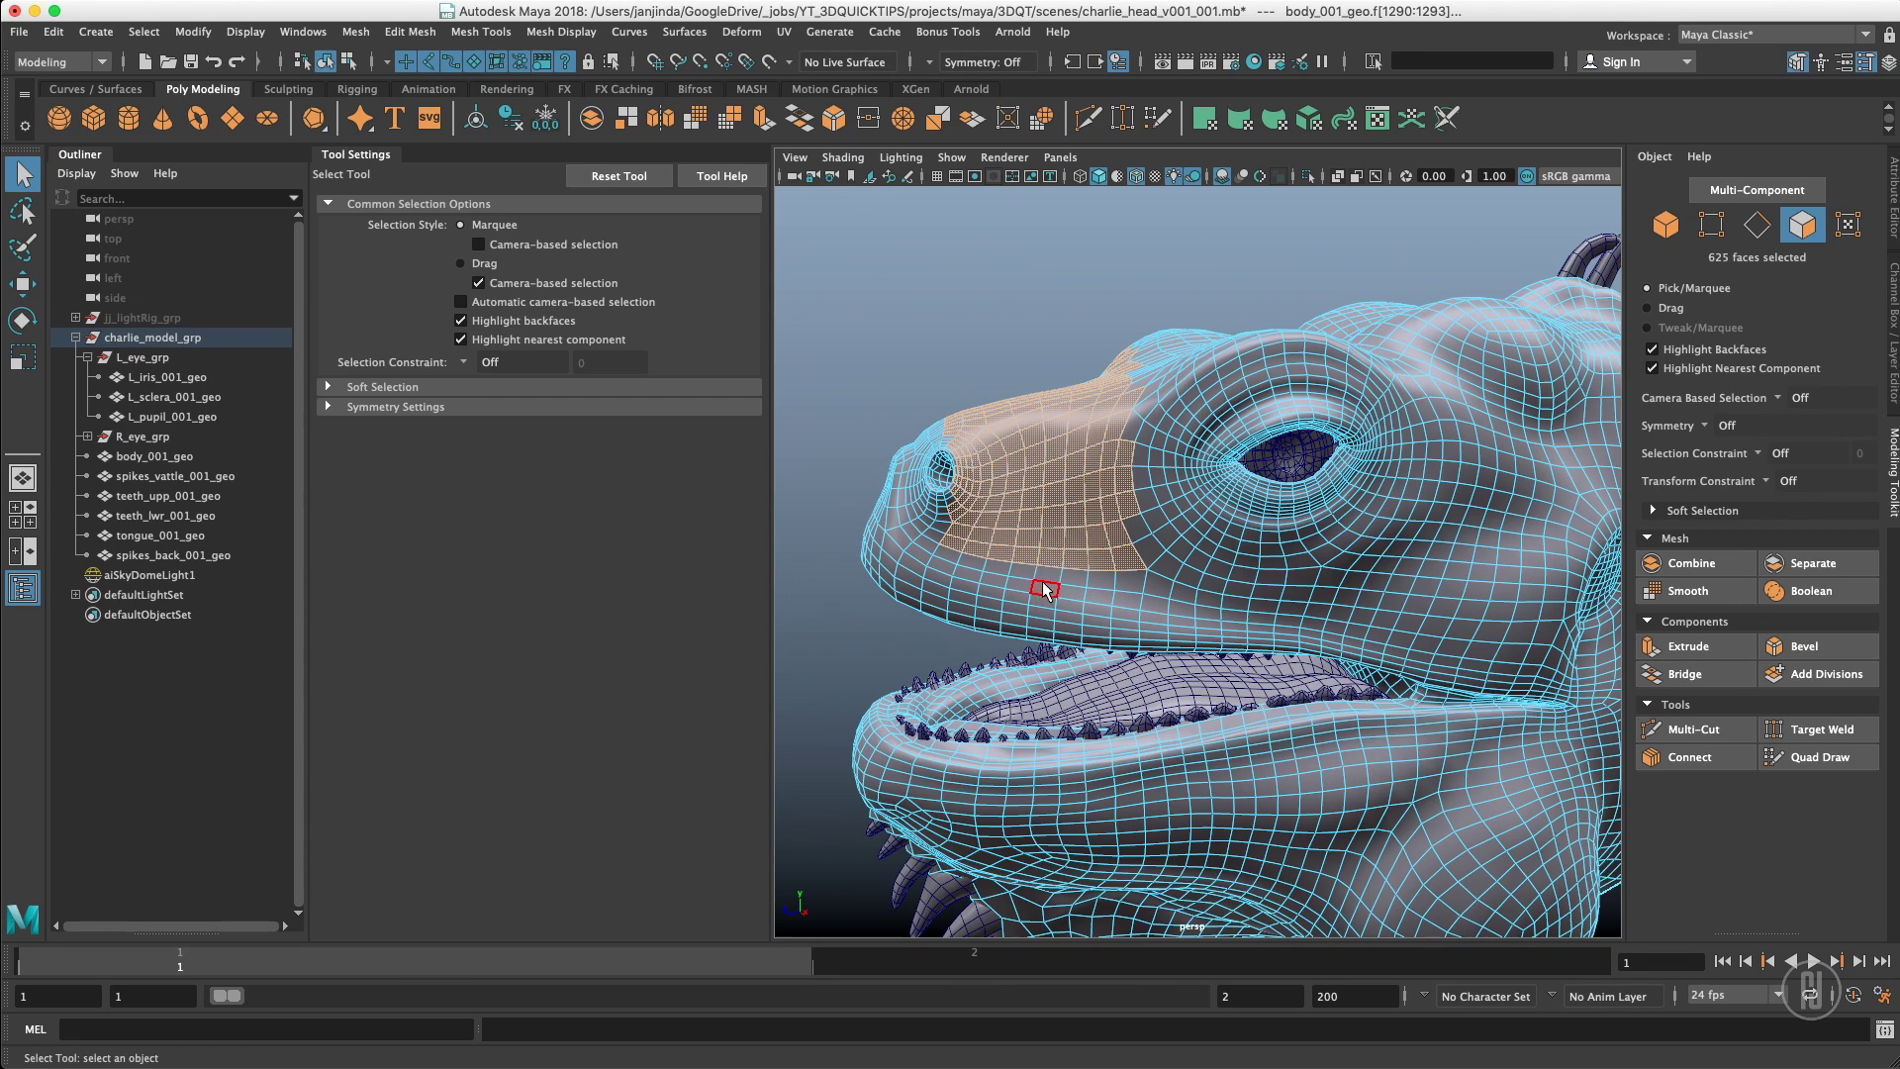
Switch to the Drag selection style, remove faces inside the snout selection, and add faces below and behind the eye
{"action": "key", "text": "ctrl+Tab"}
{"action": "mouse_move", "coordinate": [1042, 576]}
{"action": "left_mouse_down", "text": "alt"}
{"action": "mouse_move", "coordinate": [1021, 478]}
{"action": "mouse_move", "coordinate": [1100, 479]}
{"action": "left_mouse_up", "text": "alt"}
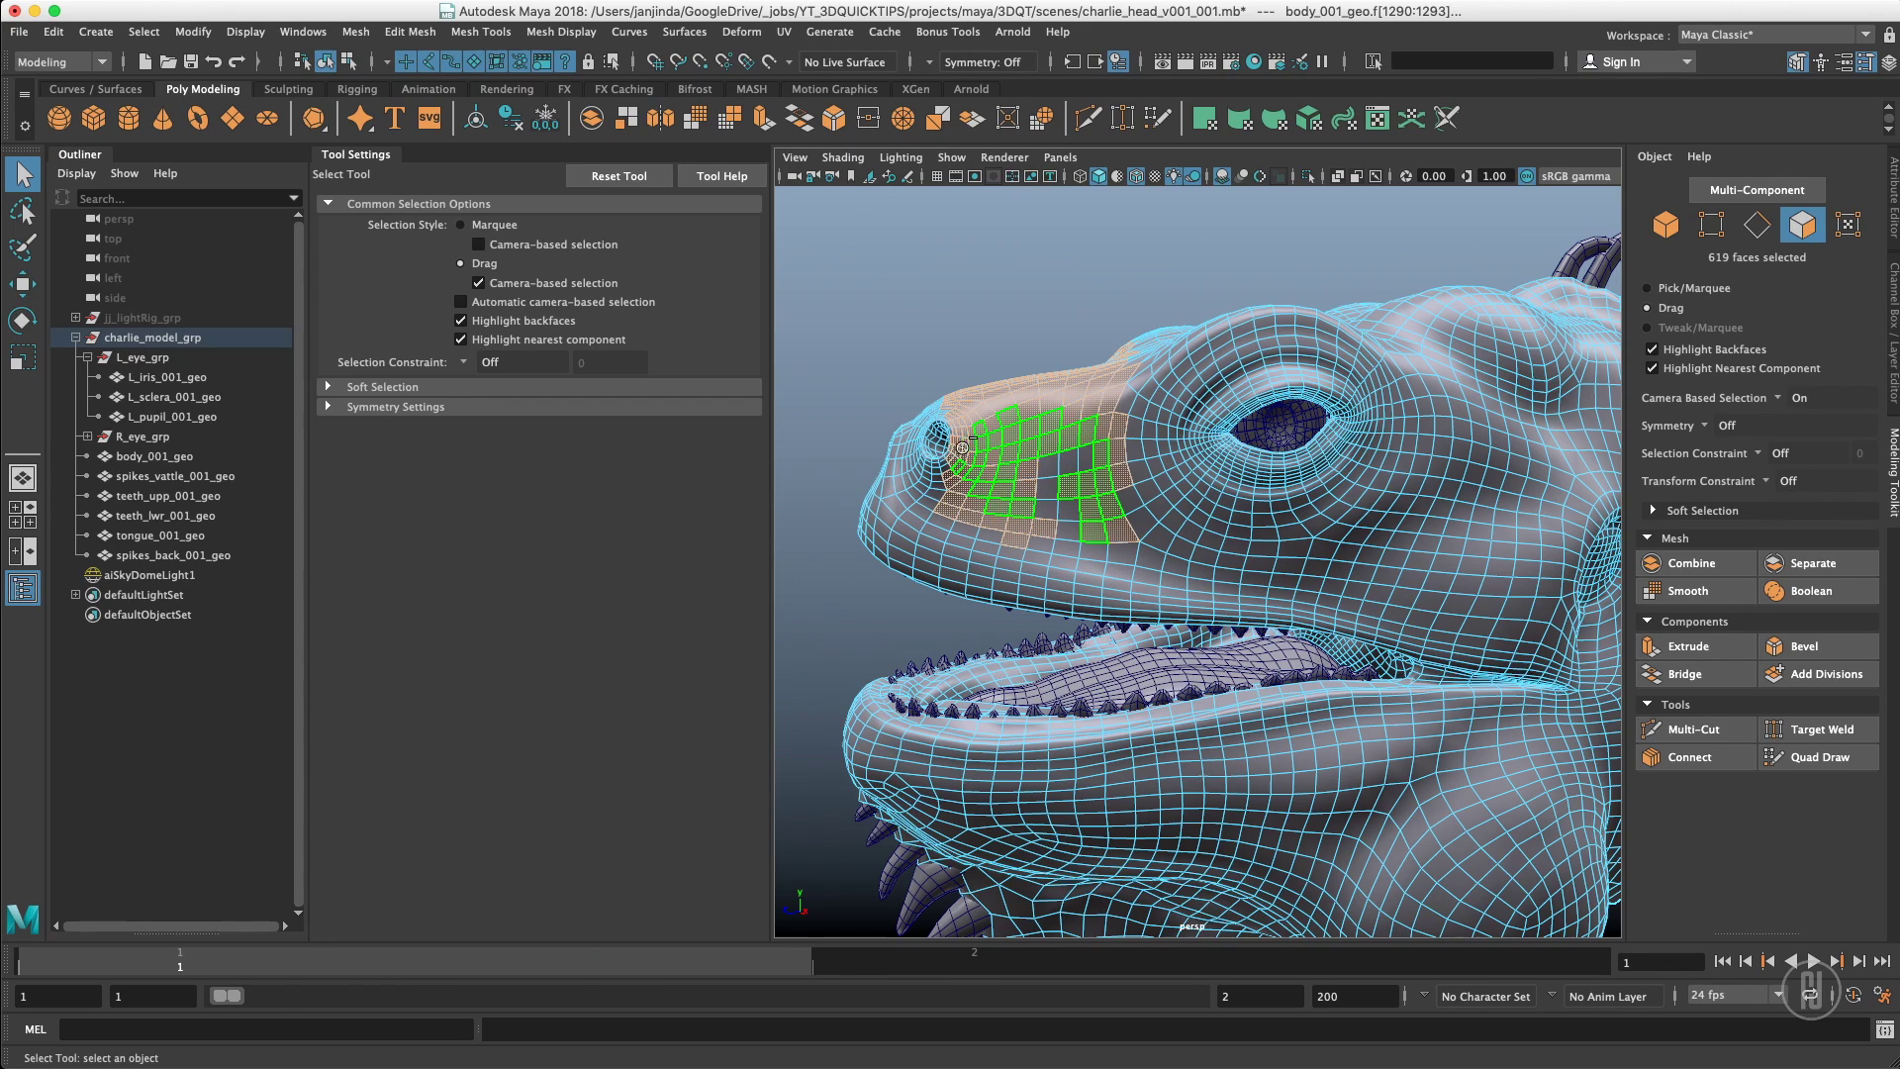
{"action": "left_click_drag", "start_coordinate": [1037, 453], "coordinate": [1032, 435], "text": "ctrl"}
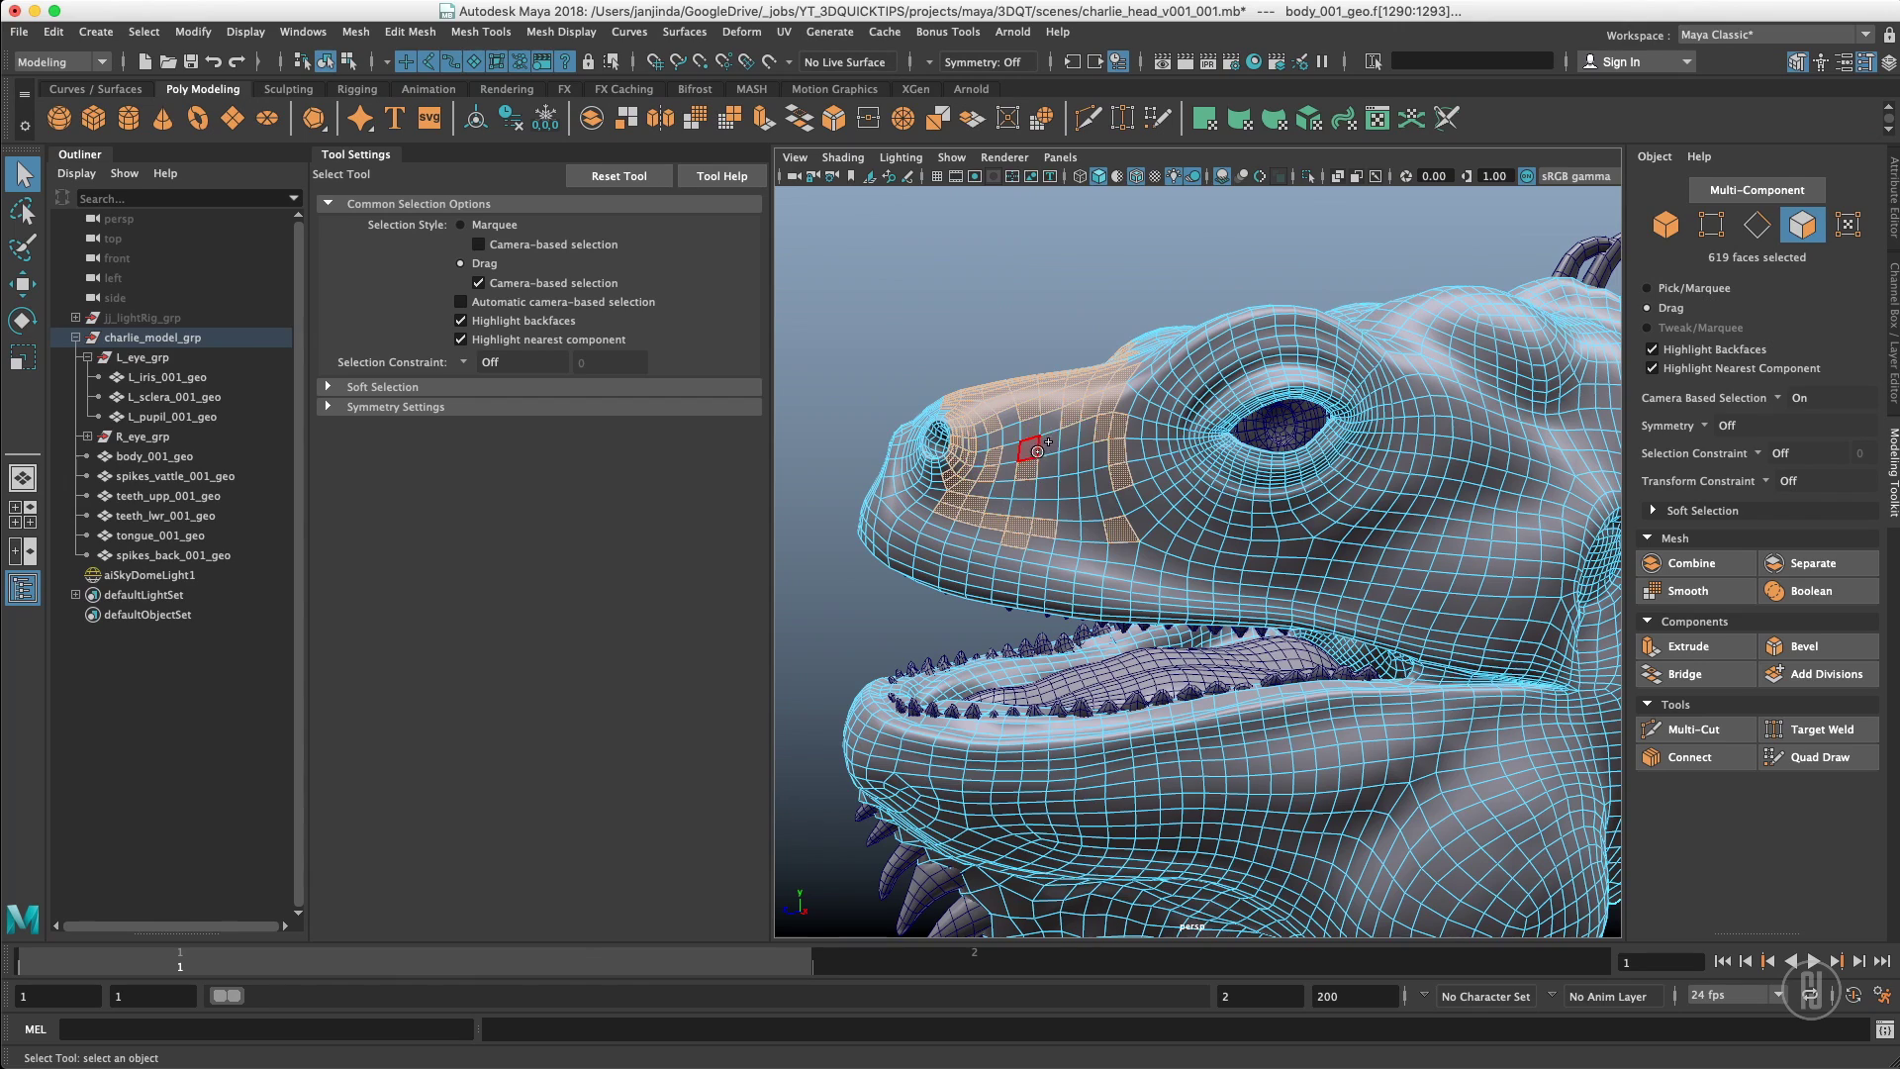
{"action": "mouse_move", "coordinate": [1206, 574]}
{"action": "left_mouse_down"}
{"action": "mouse_move", "coordinate": [1321, 578]}
{"action": "mouse_move", "coordinate": [1489, 461]}
{"action": "mouse_move", "coordinate": [1311, 586]}
{"action": "mouse_move", "coordinate": [1151, 578]}
{"action": "mouse_move", "coordinate": [1437, 463]}
{"action": "left_mouse_up"}
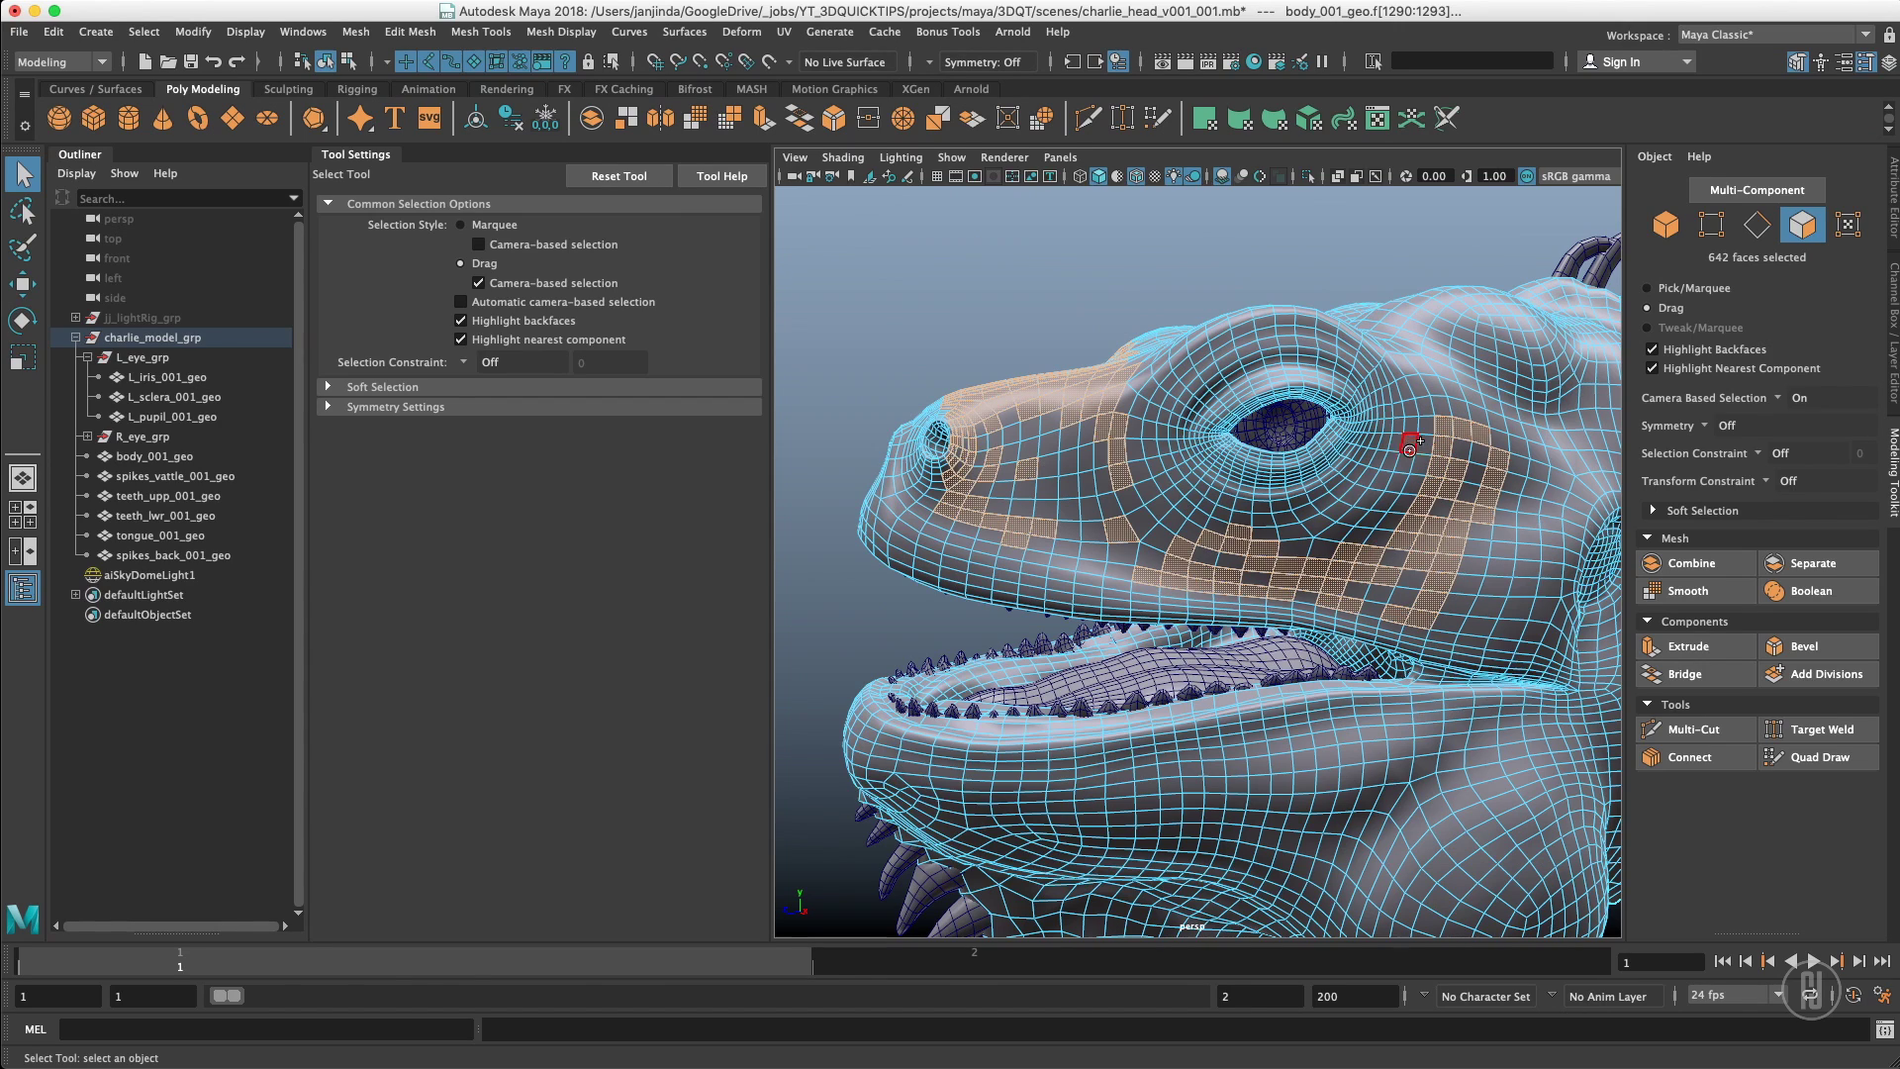
{"action": "mouse_move", "coordinate": [1039, 506]}
{"action": "left_mouse_down"}
{"action": "mouse_move", "coordinate": [930, 539]}
{"action": "mouse_move", "coordinate": [1390, 559]}
{"action": "mouse_move", "coordinate": [1445, 495]}
{"action": "left_mouse_up"}
{"action": "mouse_move", "coordinate": [1025, 461]}
{"action": "left_mouse_down", "text": "shift"}
{"action": "mouse_move", "coordinate": [1059, 470]}
{"action": "mouse_move", "coordinate": [1006, 525]}
{"action": "left_mouse_up", "text": "shift"}
Reselect the faces between the nostril and the eye, and adjust the selection by sweeping some snout faces out and cheek faces in
{"action": "left_click", "coordinate": [920, 323]}
{"action": "left_click_drag", "start_coordinate": [954, 344], "coordinate": [1113, 531]}
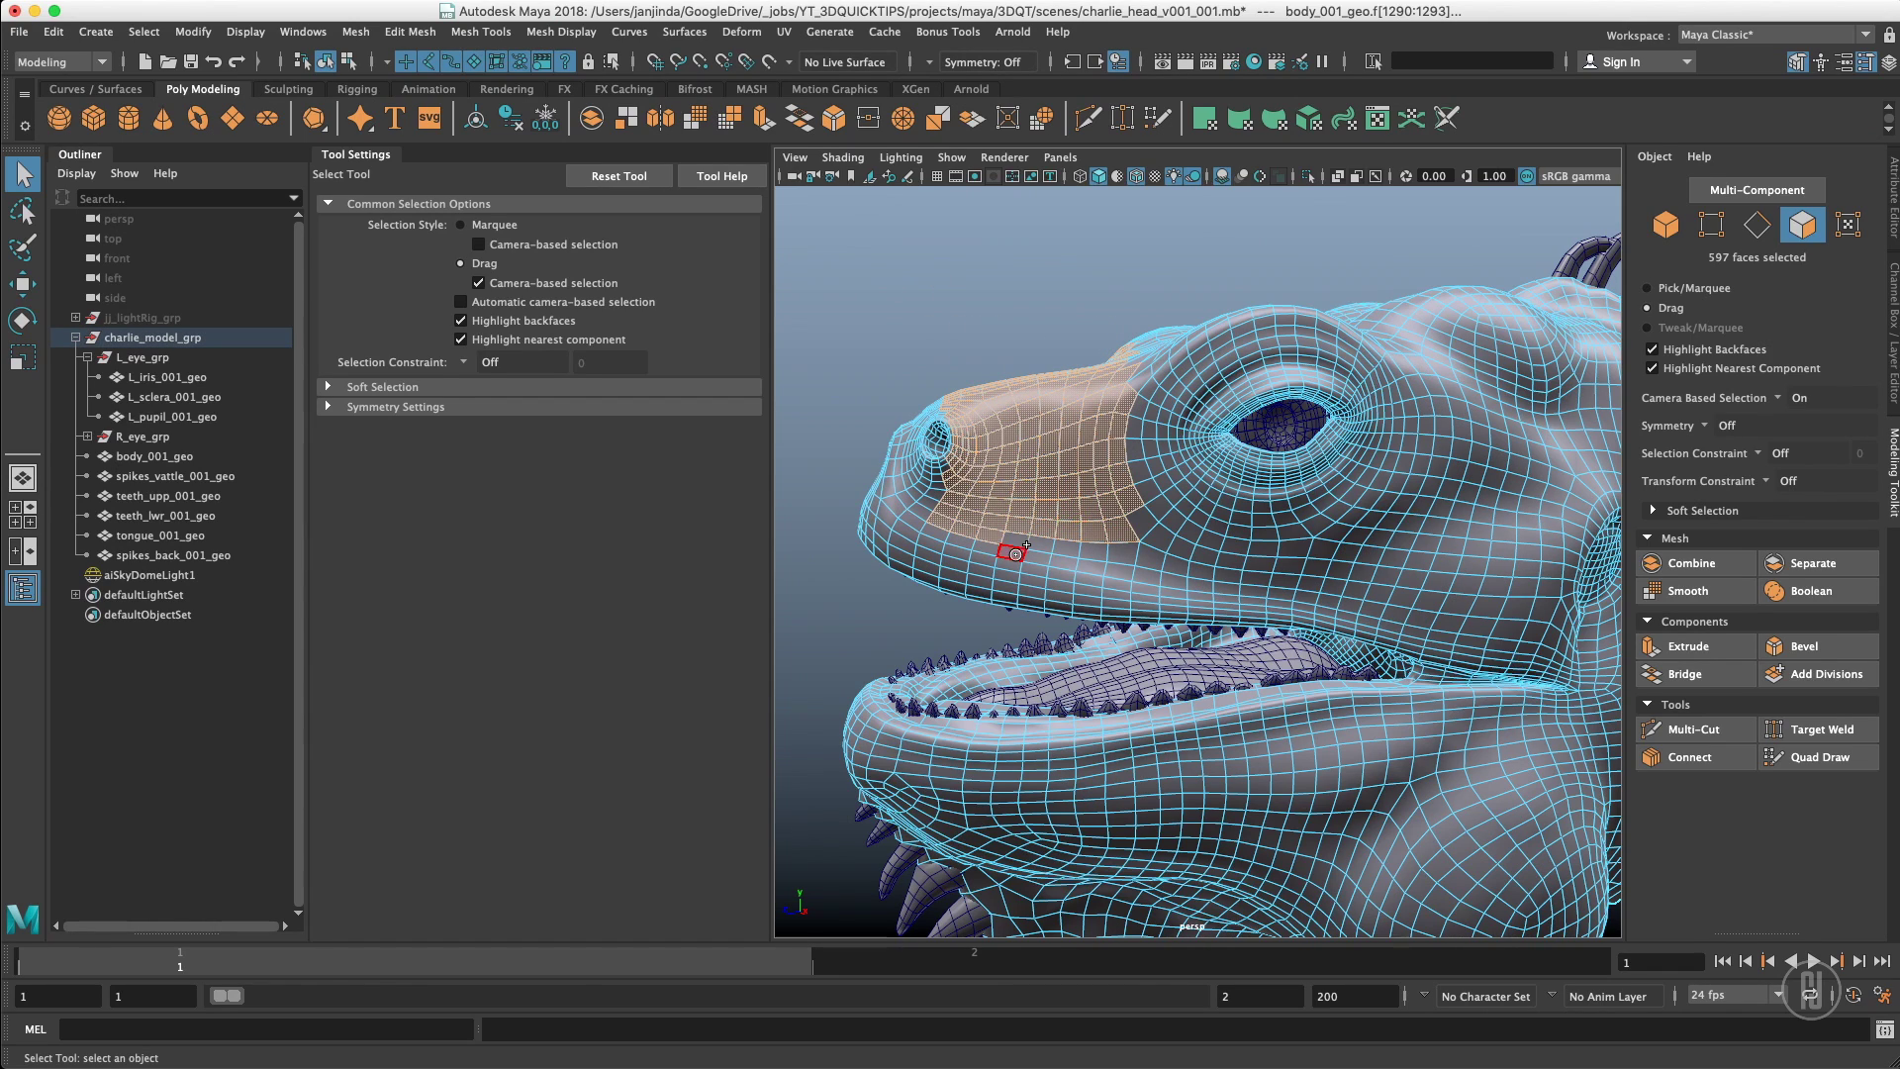
{"action": "left_click_drag", "start_coordinate": [1037, 494], "coordinate": [1057, 503], "text": "ctrl"}
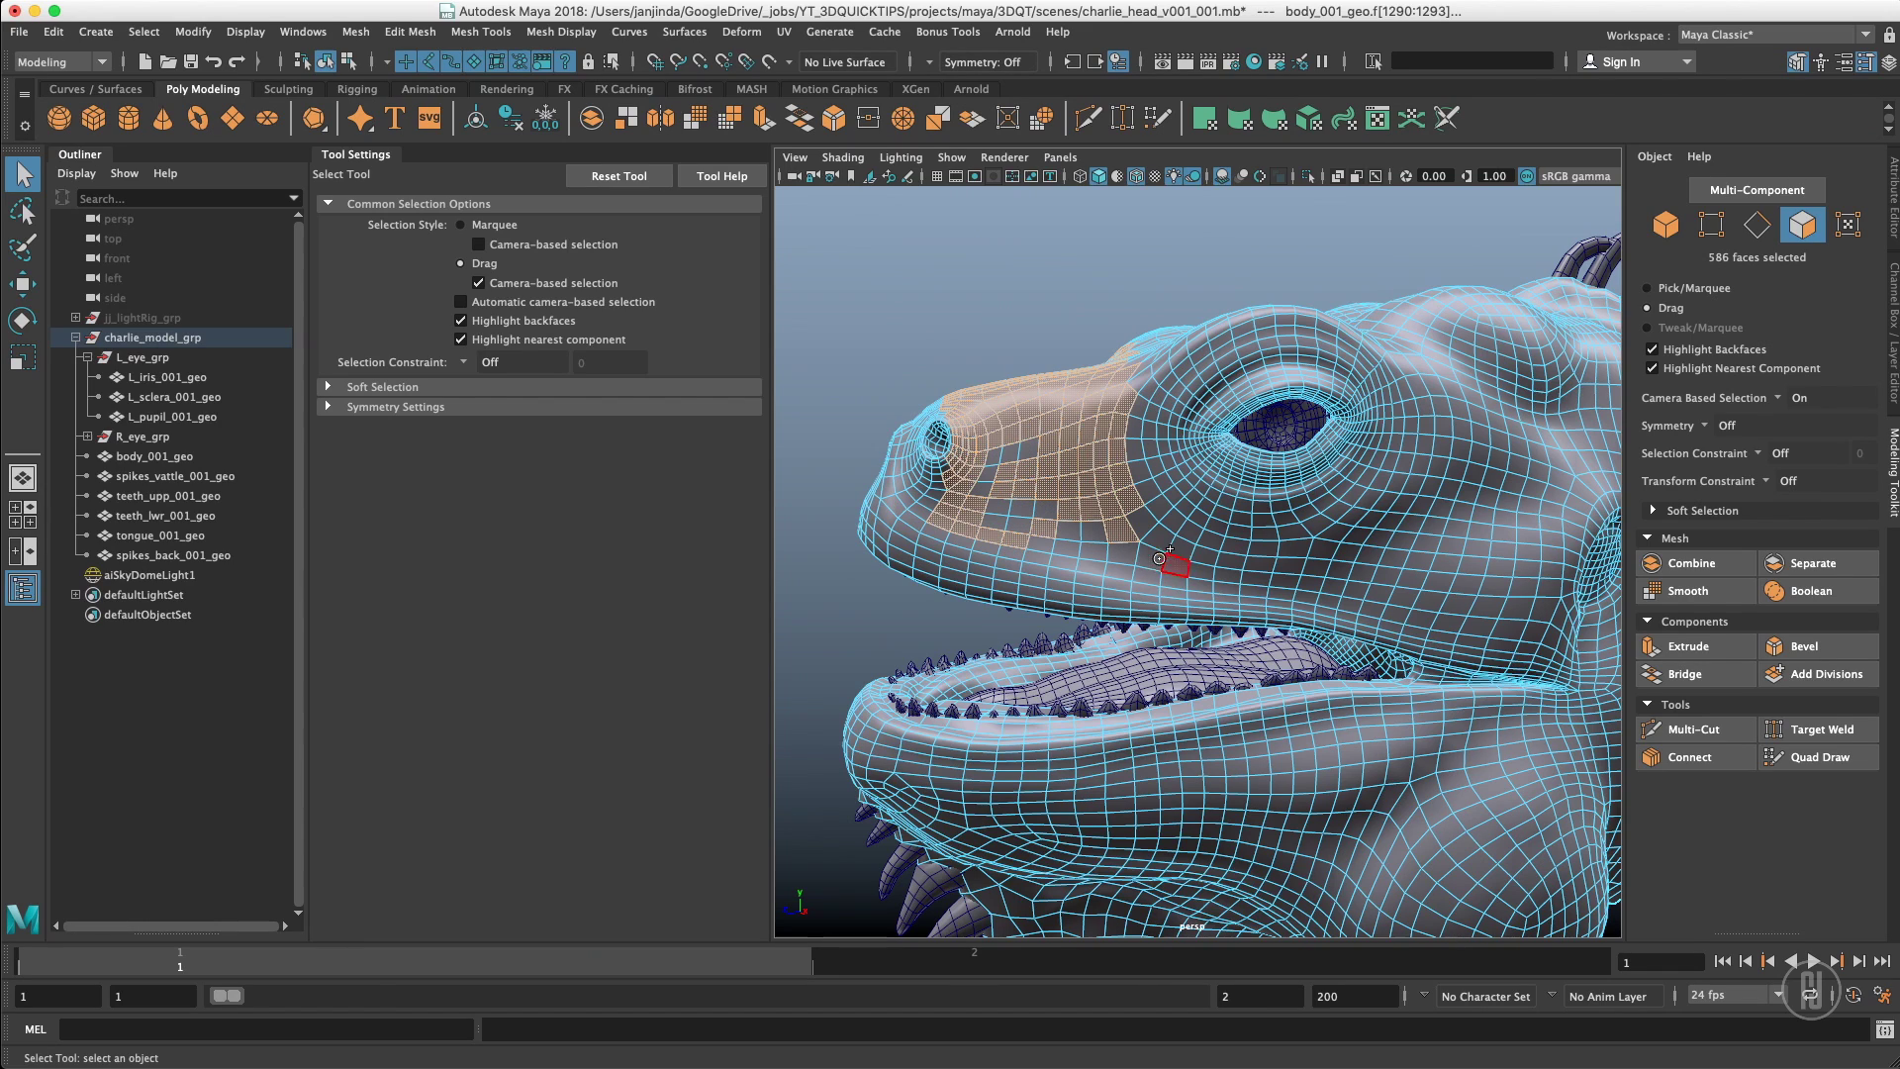
{"action": "mouse_move", "coordinate": [1160, 555]}
{"action": "left_mouse_down", "text": "shift"}
{"action": "mouse_move", "coordinate": [1482, 578]}
{"action": "mouse_move", "coordinate": [1463, 372]}
{"action": "mouse_move", "coordinate": [1471, 573]}
{"action": "left_mouse_up", "text": "shift"}
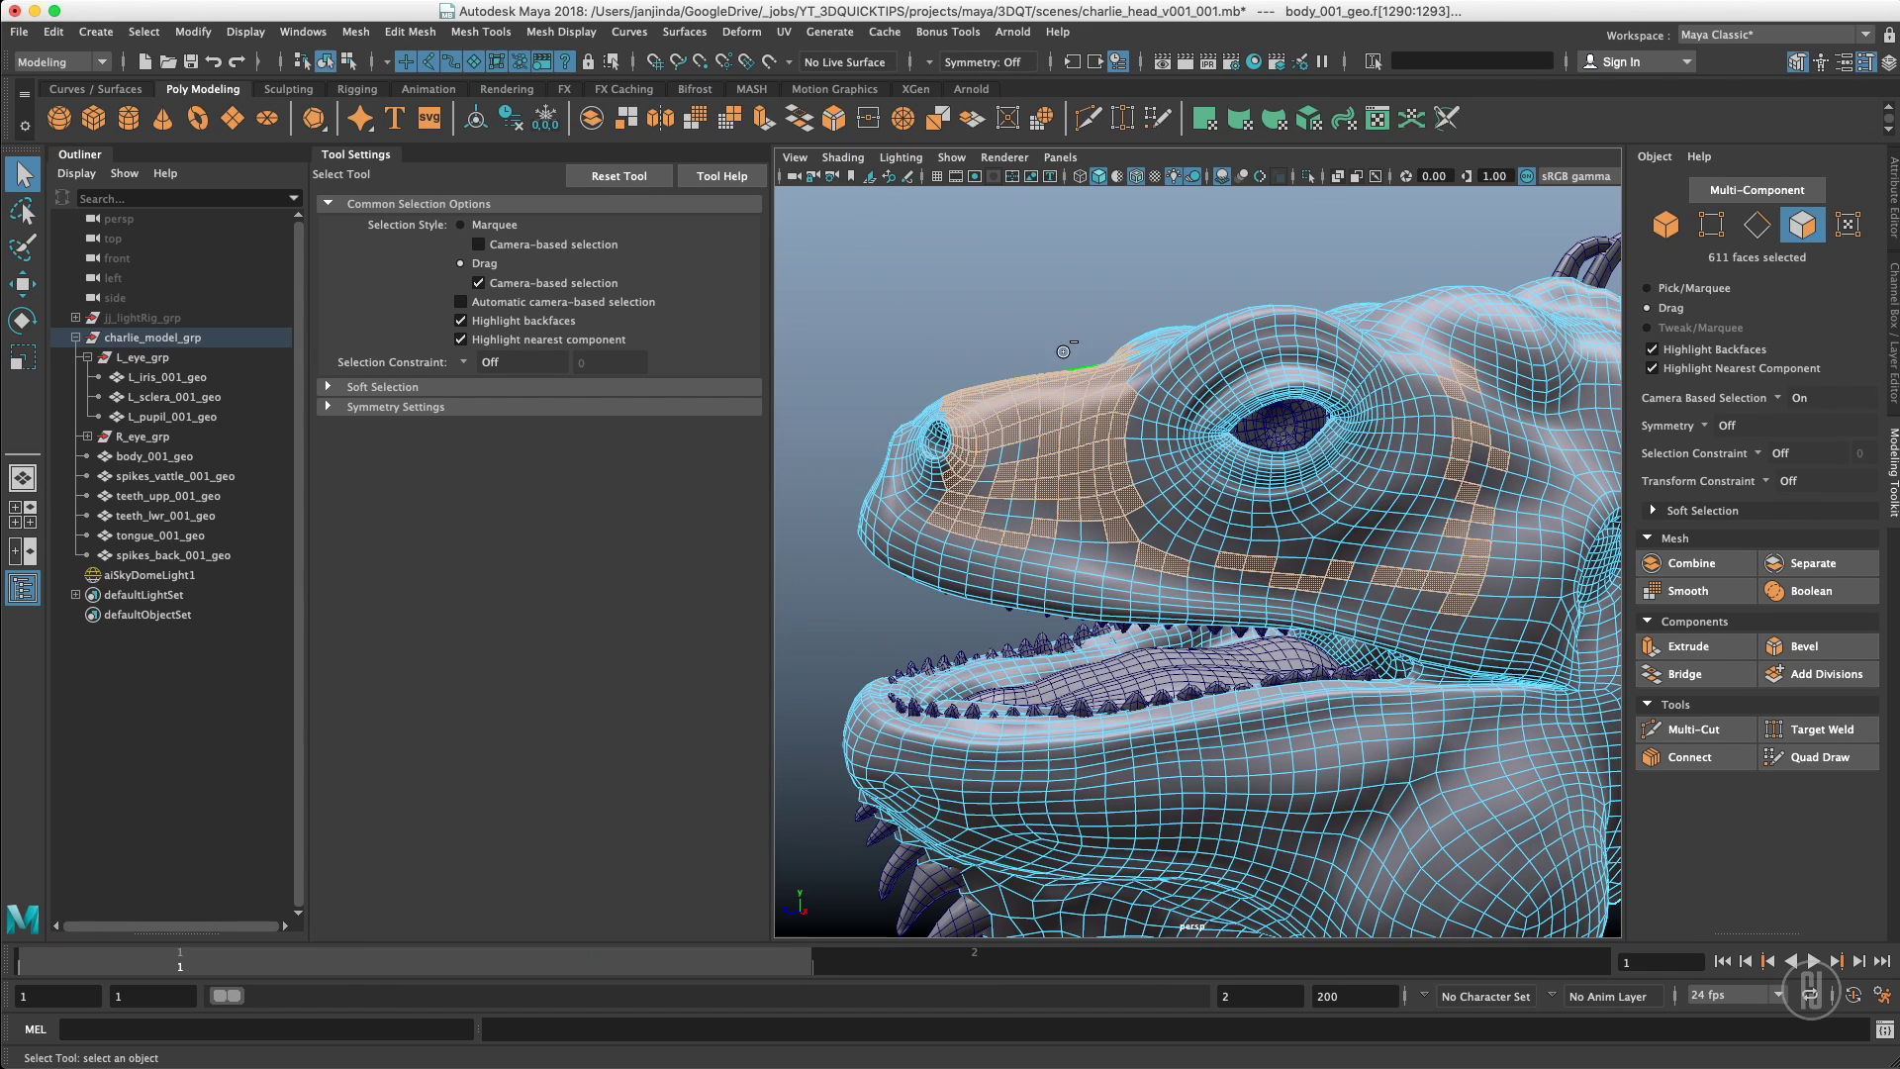
Return the body mesh to object mode, clear the selection, and select the body mesh as an object
{"action": "right_click_drag", "start_coordinate": [1022, 417], "coordinate": [1069, 351]}
{"action": "left_click", "coordinate": [1039, 305]}
{"action": "left_click_drag", "start_coordinate": [1037, 307], "coordinate": [1111, 330], "text": "alt"}
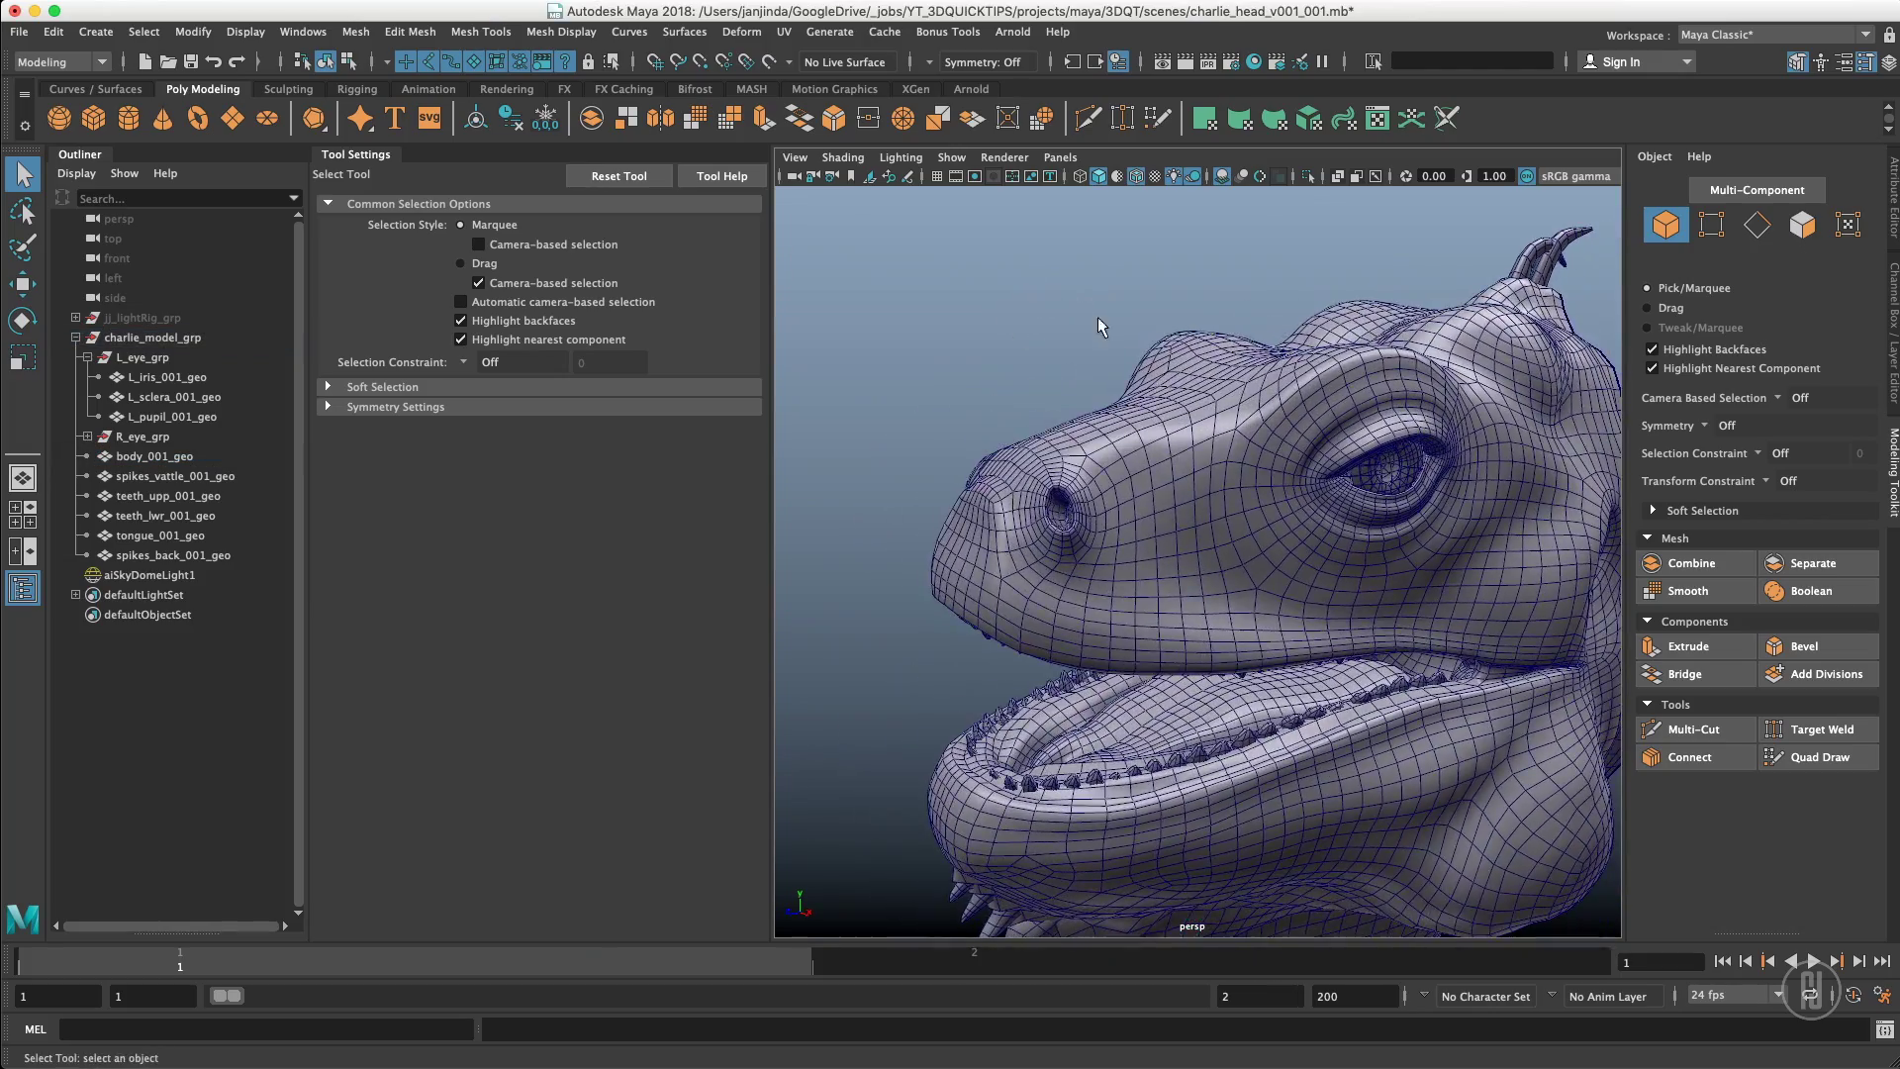
{"action": "right_click_drag", "start_coordinate": [1111, 330], "coordinate": [1034, 336], "text": "alt"}
{"action": "left_click_drag", "start_coordinate": [1034, 337], "coordinate": [1051, 376], "text": "alt"}
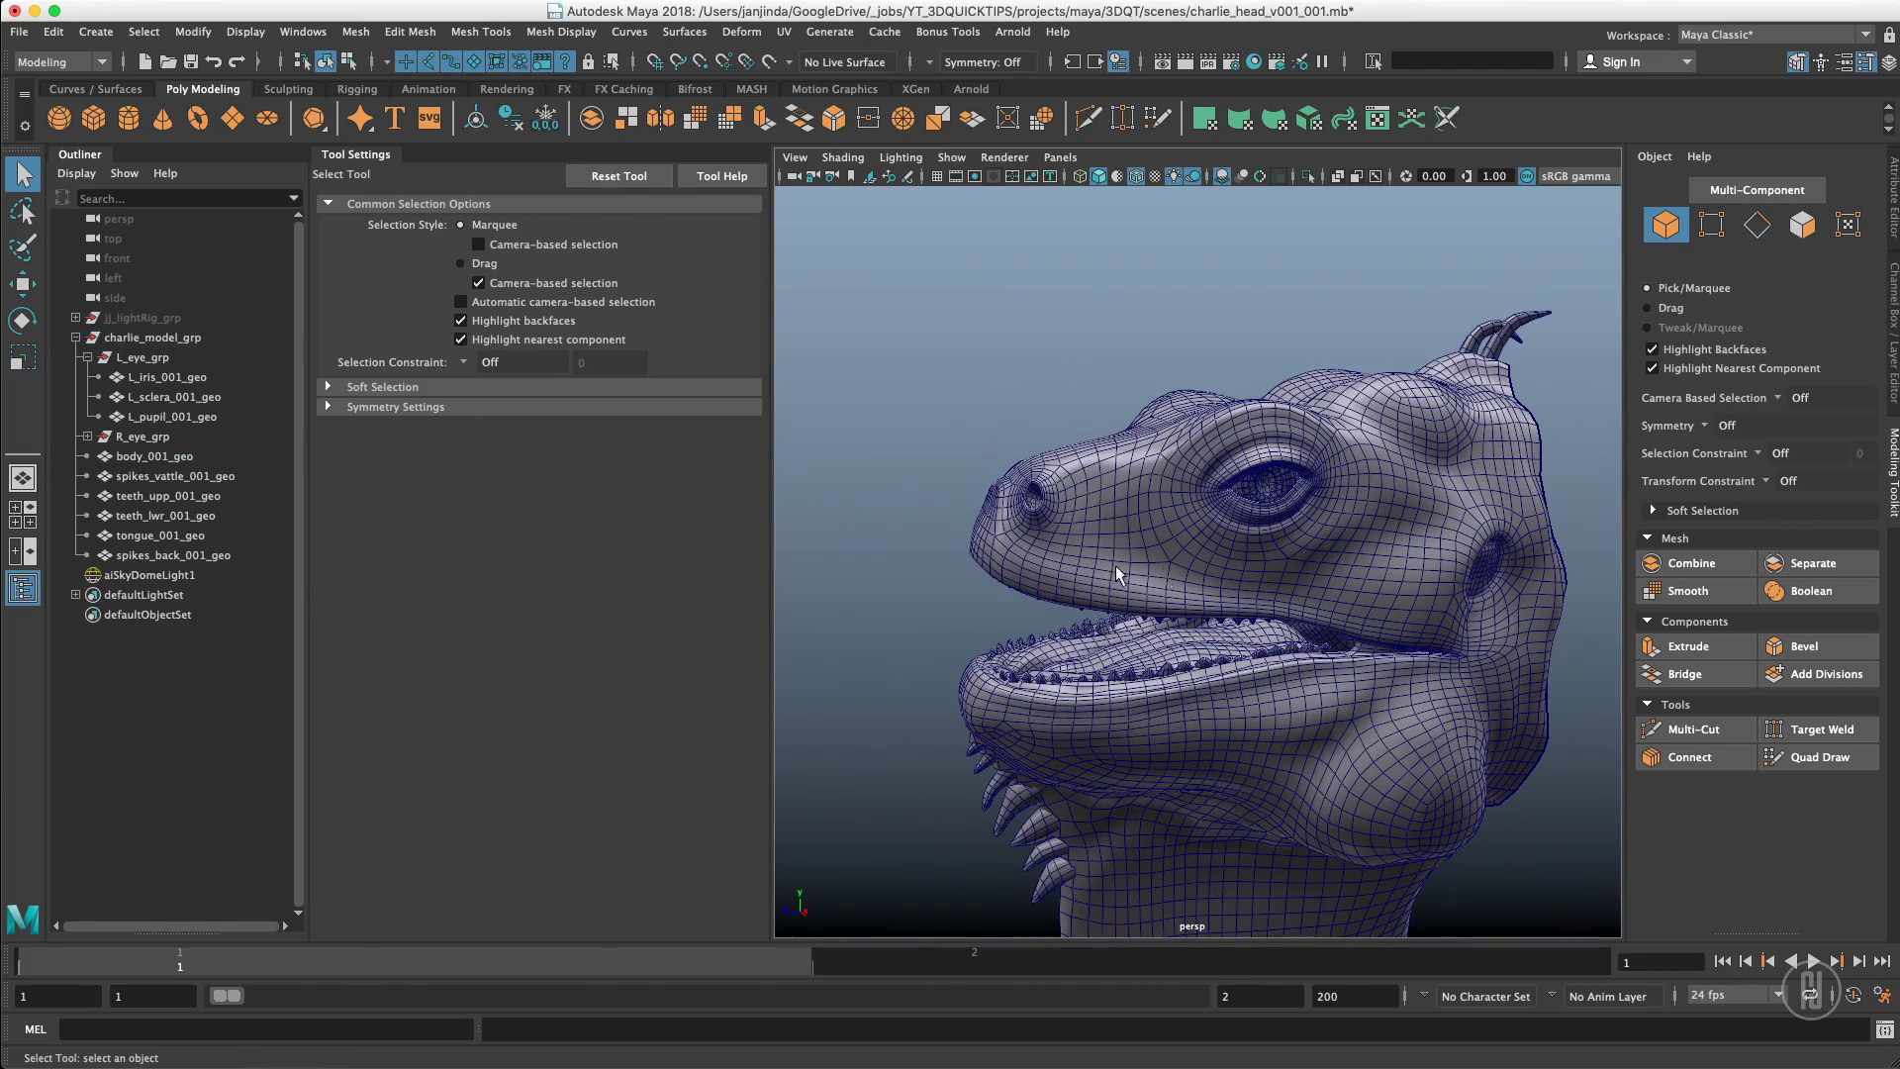
{"action": "left_click", "coordinate": [1655, 224]}
{"action": "scroll", "coordinate": [1088, 453], "scroll_direction": "up", "scroll_amount": 1}
{"action": "left_click", "coordinate": [1089, 457]}
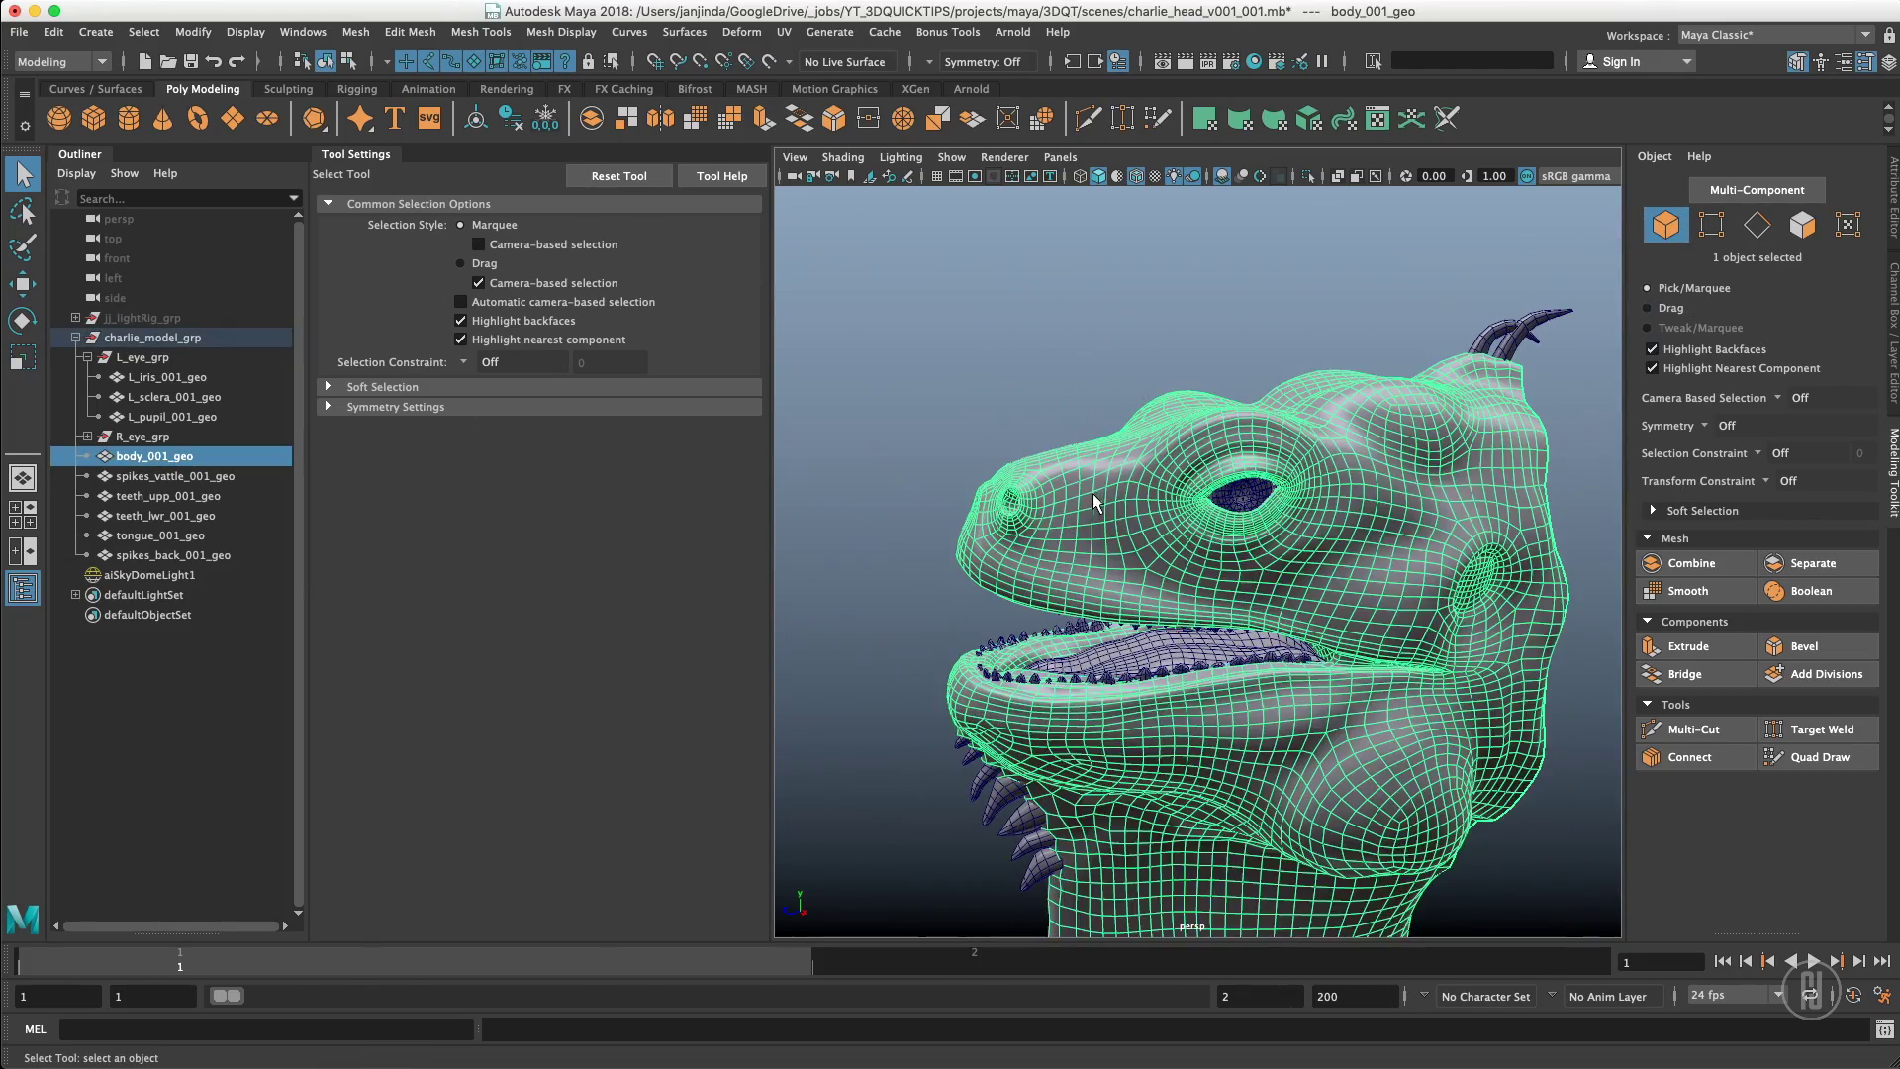
{"action": "scroll", "coordinate": [1148, 467], "scroll_direction": "up", "scroll_amount": 4}
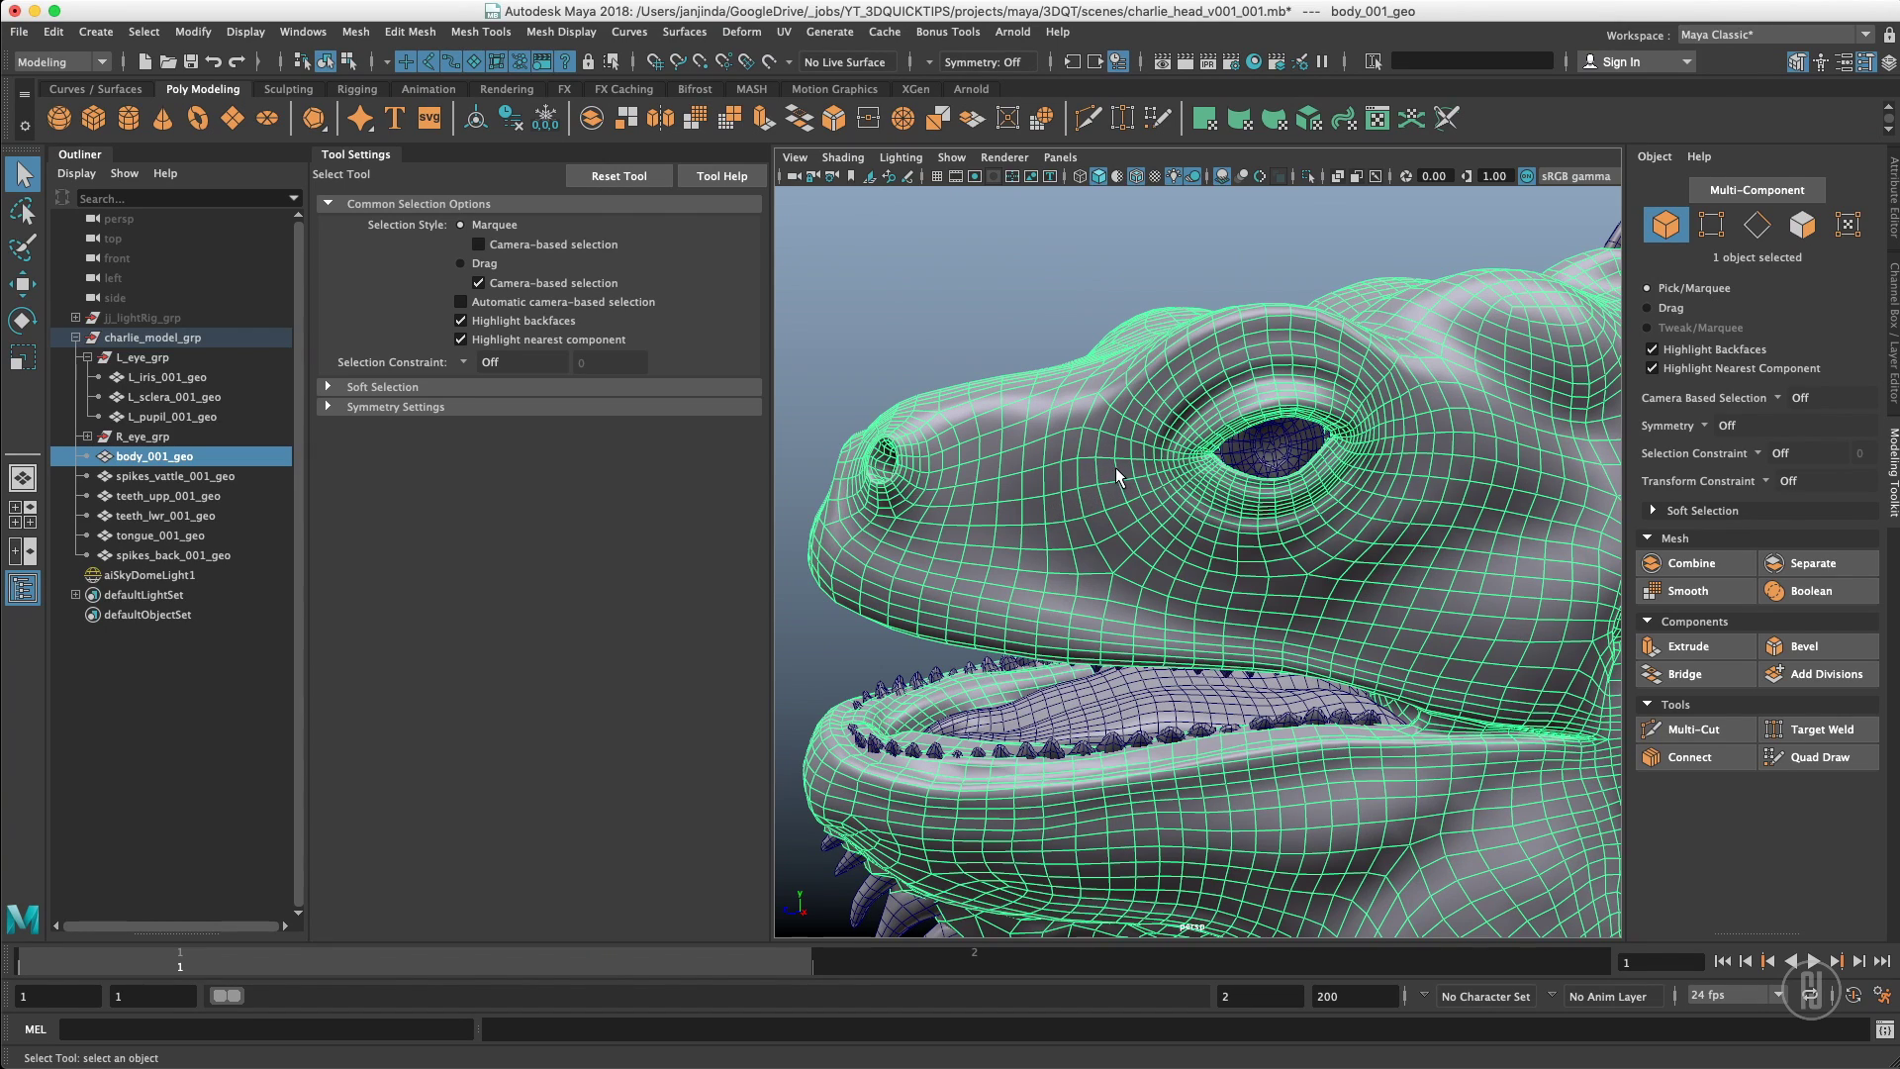
Close the Tool Settings and reframe the creature's head in the enlarged viewport
{"action": "right_click", "coordinate": [361, 161]}
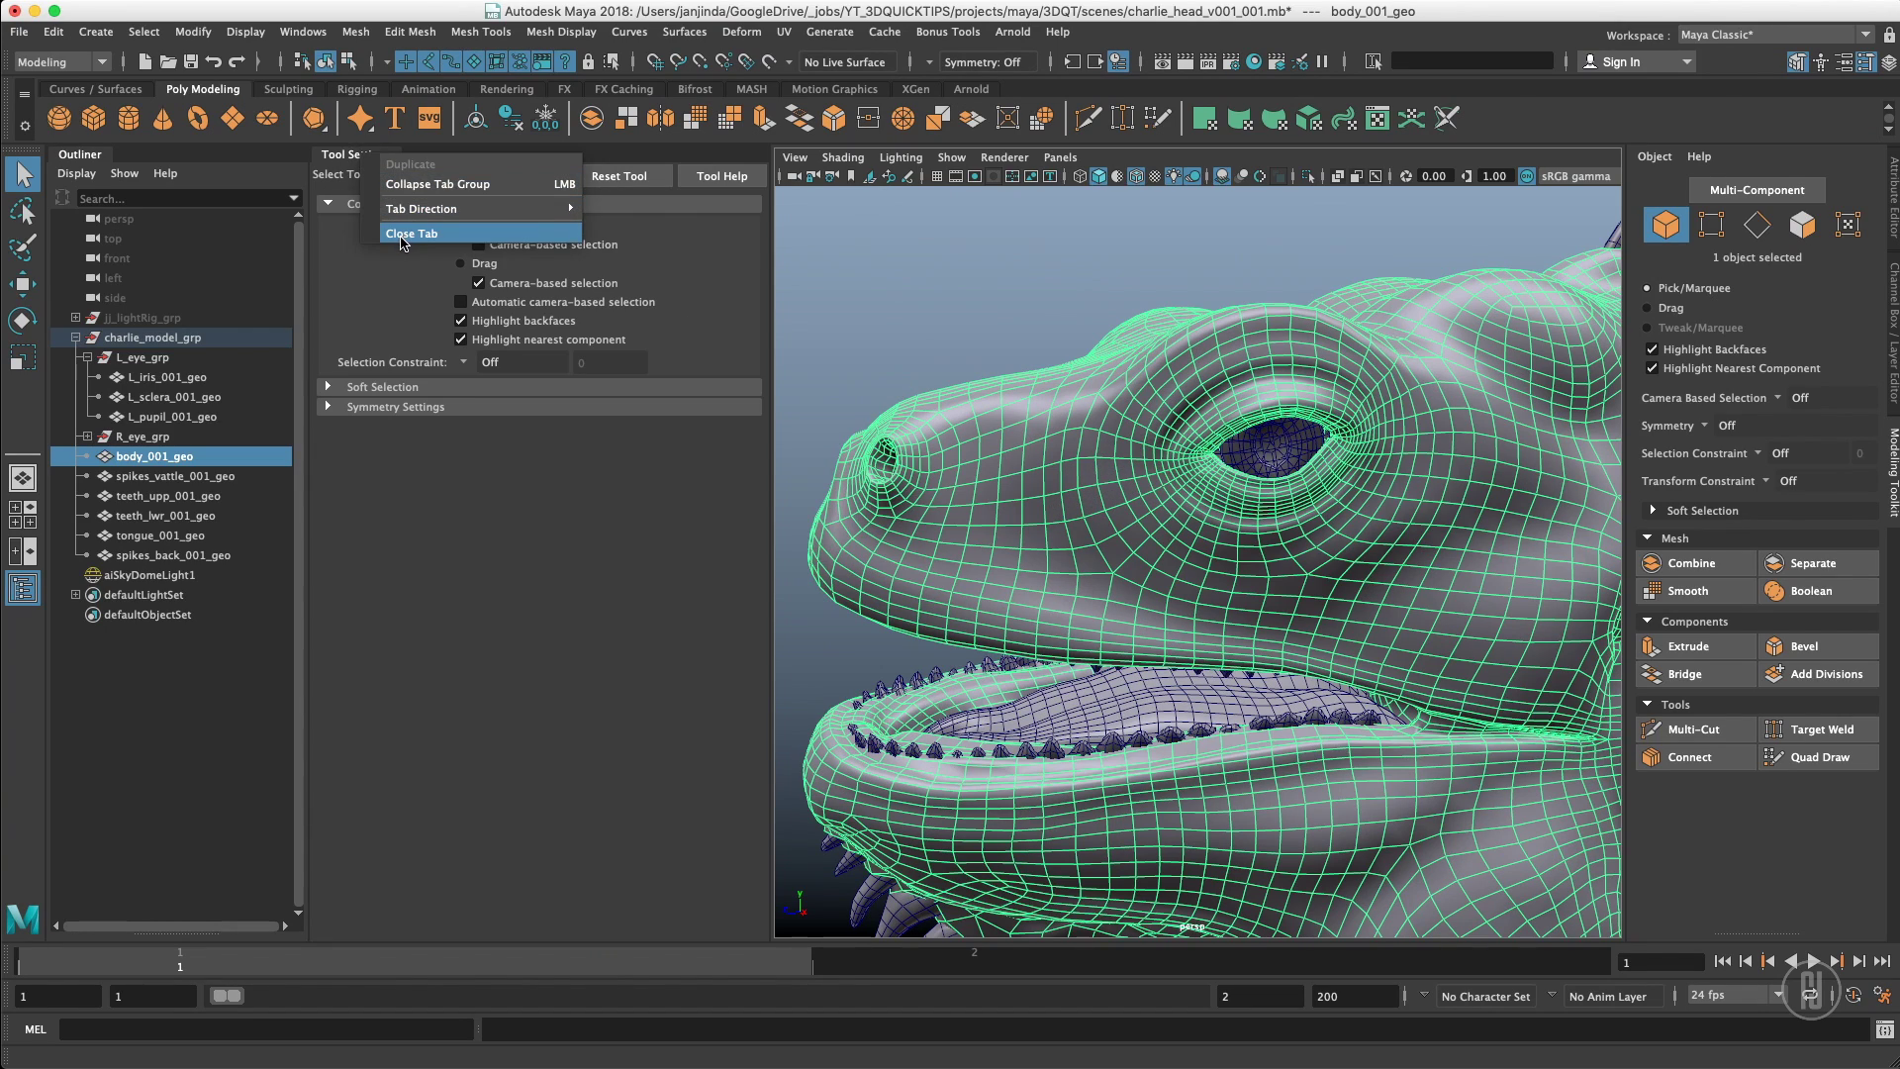
{"action": "left_click", "coordinate": [406, 244]}
{"action": "scroll", "coordinate": [870, 445], "scroll_direction": "down", "scroll_amount": 2}
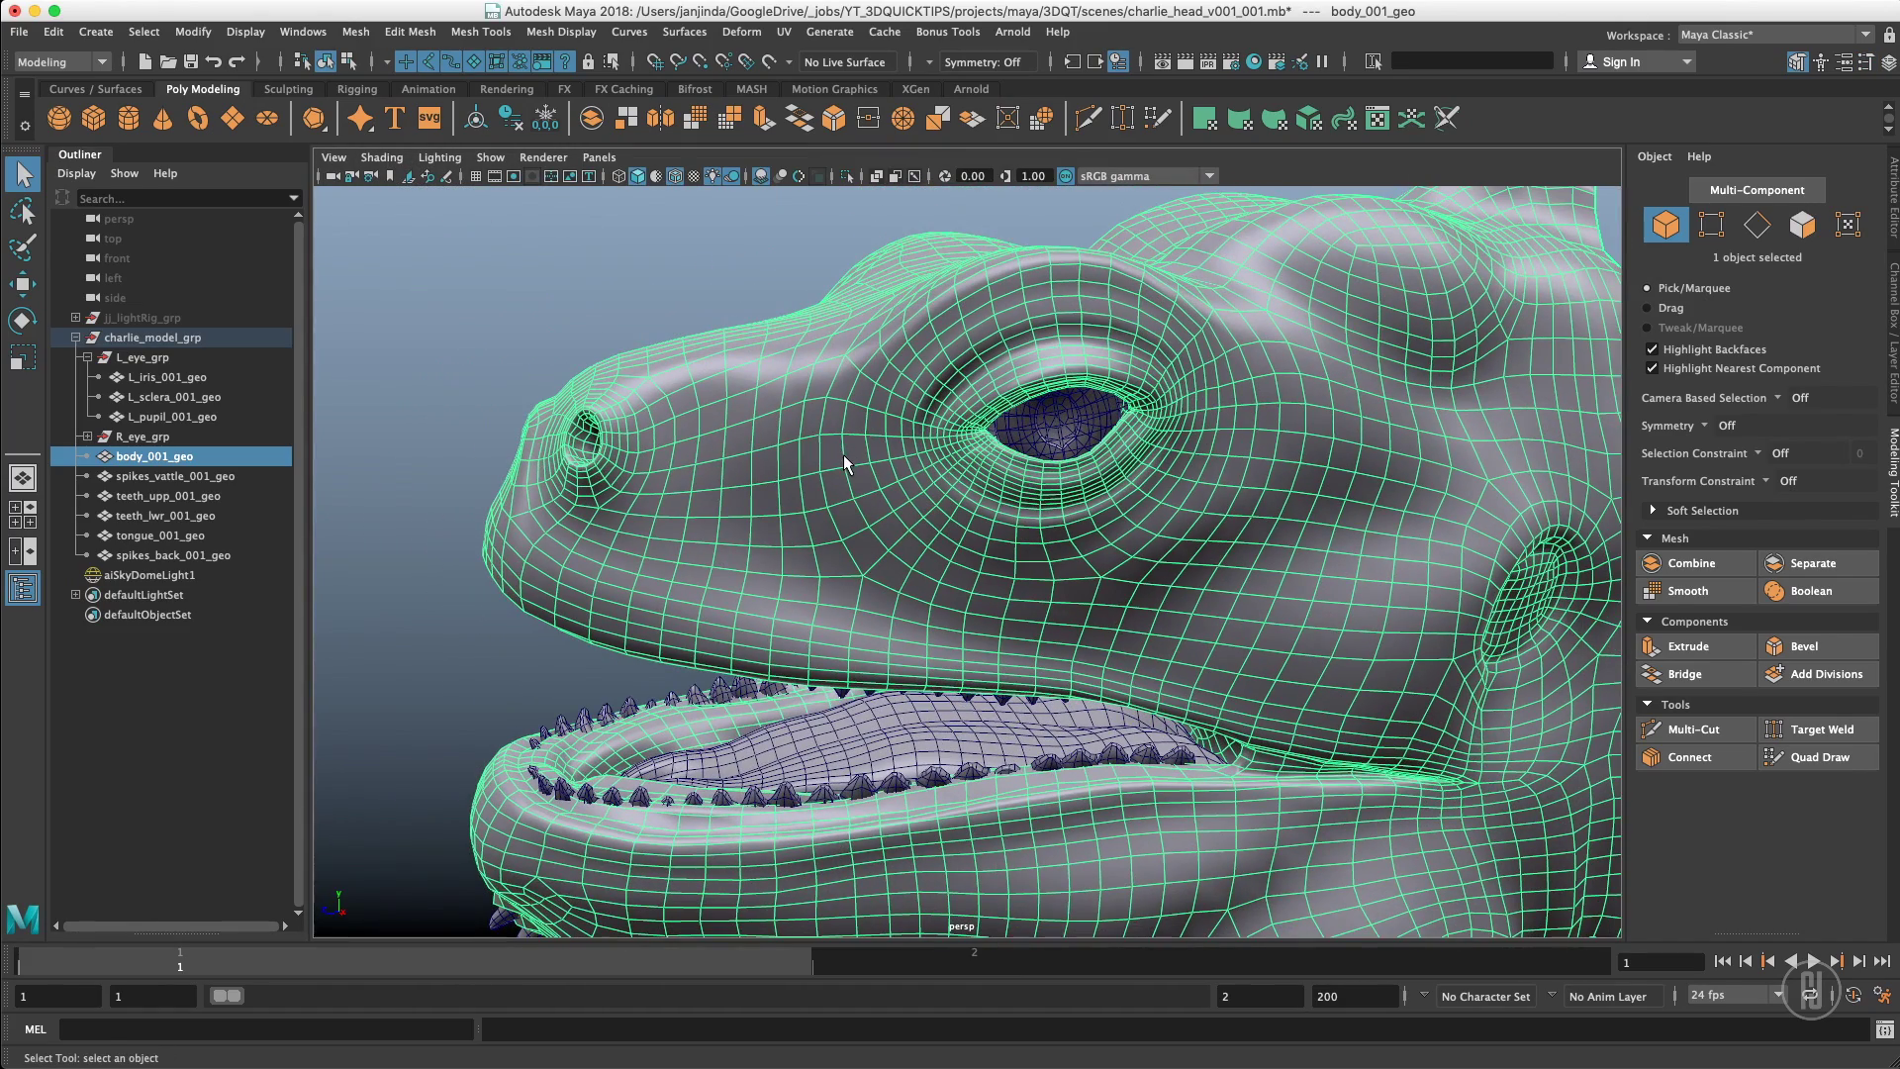
{"action": "scroll", "coordinate": [843, 454], "scroll_direction": "down", "scroll_amount": 2}
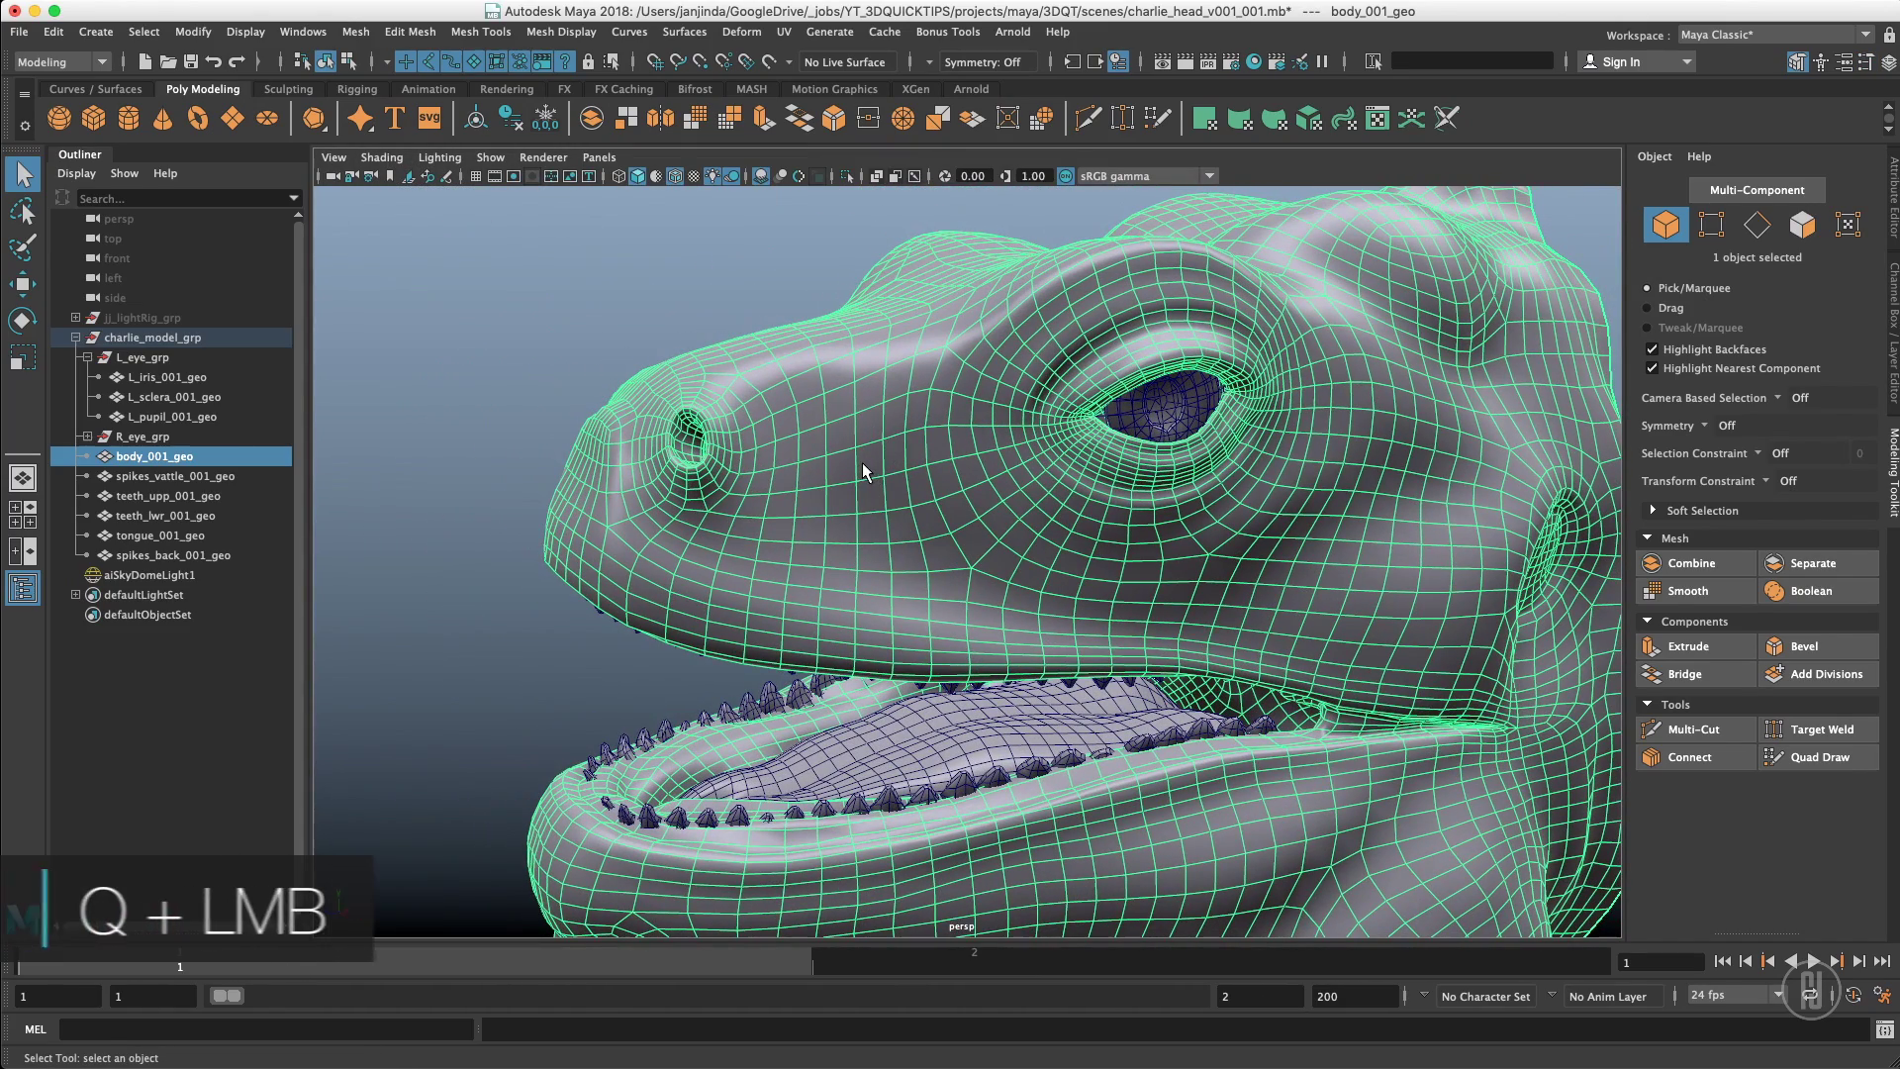
Review the Select Tool's marking menu, and marquee-select the body mesh's faces between the nostril and the eye in face mode
{"action": "left_click", "coordinate": [863, 463]}
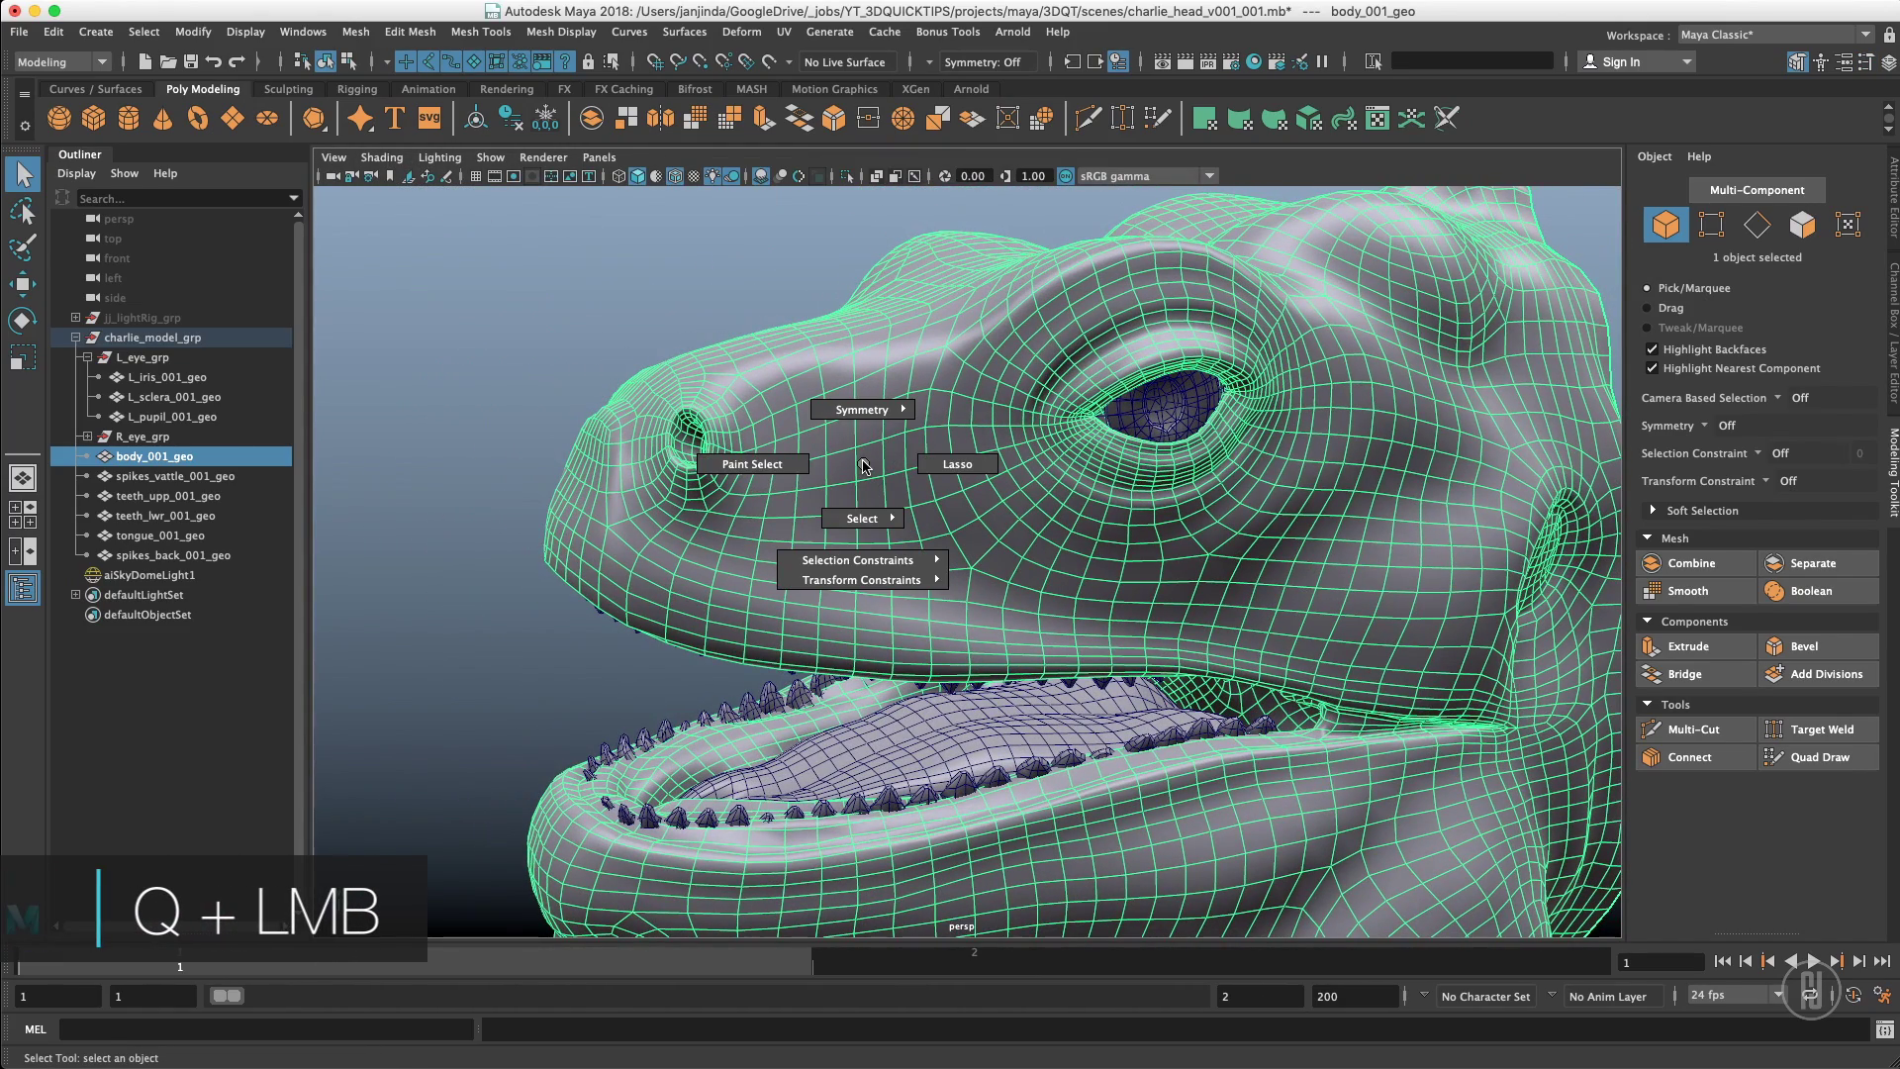
{"action": "left_click_drag", "start_coordinate": [863, 465], "coordinate": [867, 510]}
{"action": "mouse_move", "coordinate": [774, 468]}
{"action": "left_mouse_down"}
{"action": "mouse_move", "coordinate": [752, 546]}
{"action": "mouse_move", "coordinate": [955, 493]}
{"action": "mouse_move", "coordinate": [745, 497]}
{"action": "mouse_move", "coordinate": [855, 428]}
{"action": "mouse_move", "coordinate": [747, 486]}
{"action": "left_mouse_up"}
{"action": "key", "text": "F11"}
{"action": "mouse_move", "coordinate": [784, 479]}
{"action": "left_mouse_down"}
{"action": "mouse_move", "coordinate": [916, 408]}
{"action": "mouse_move", "coordinate": [916, 451]}
{"action": "mouse_move", "coordinate": [808, 460]}
{"action": "mouse_move", "coordinate": [891, 520]}
{"action": "left_mouse_up"}
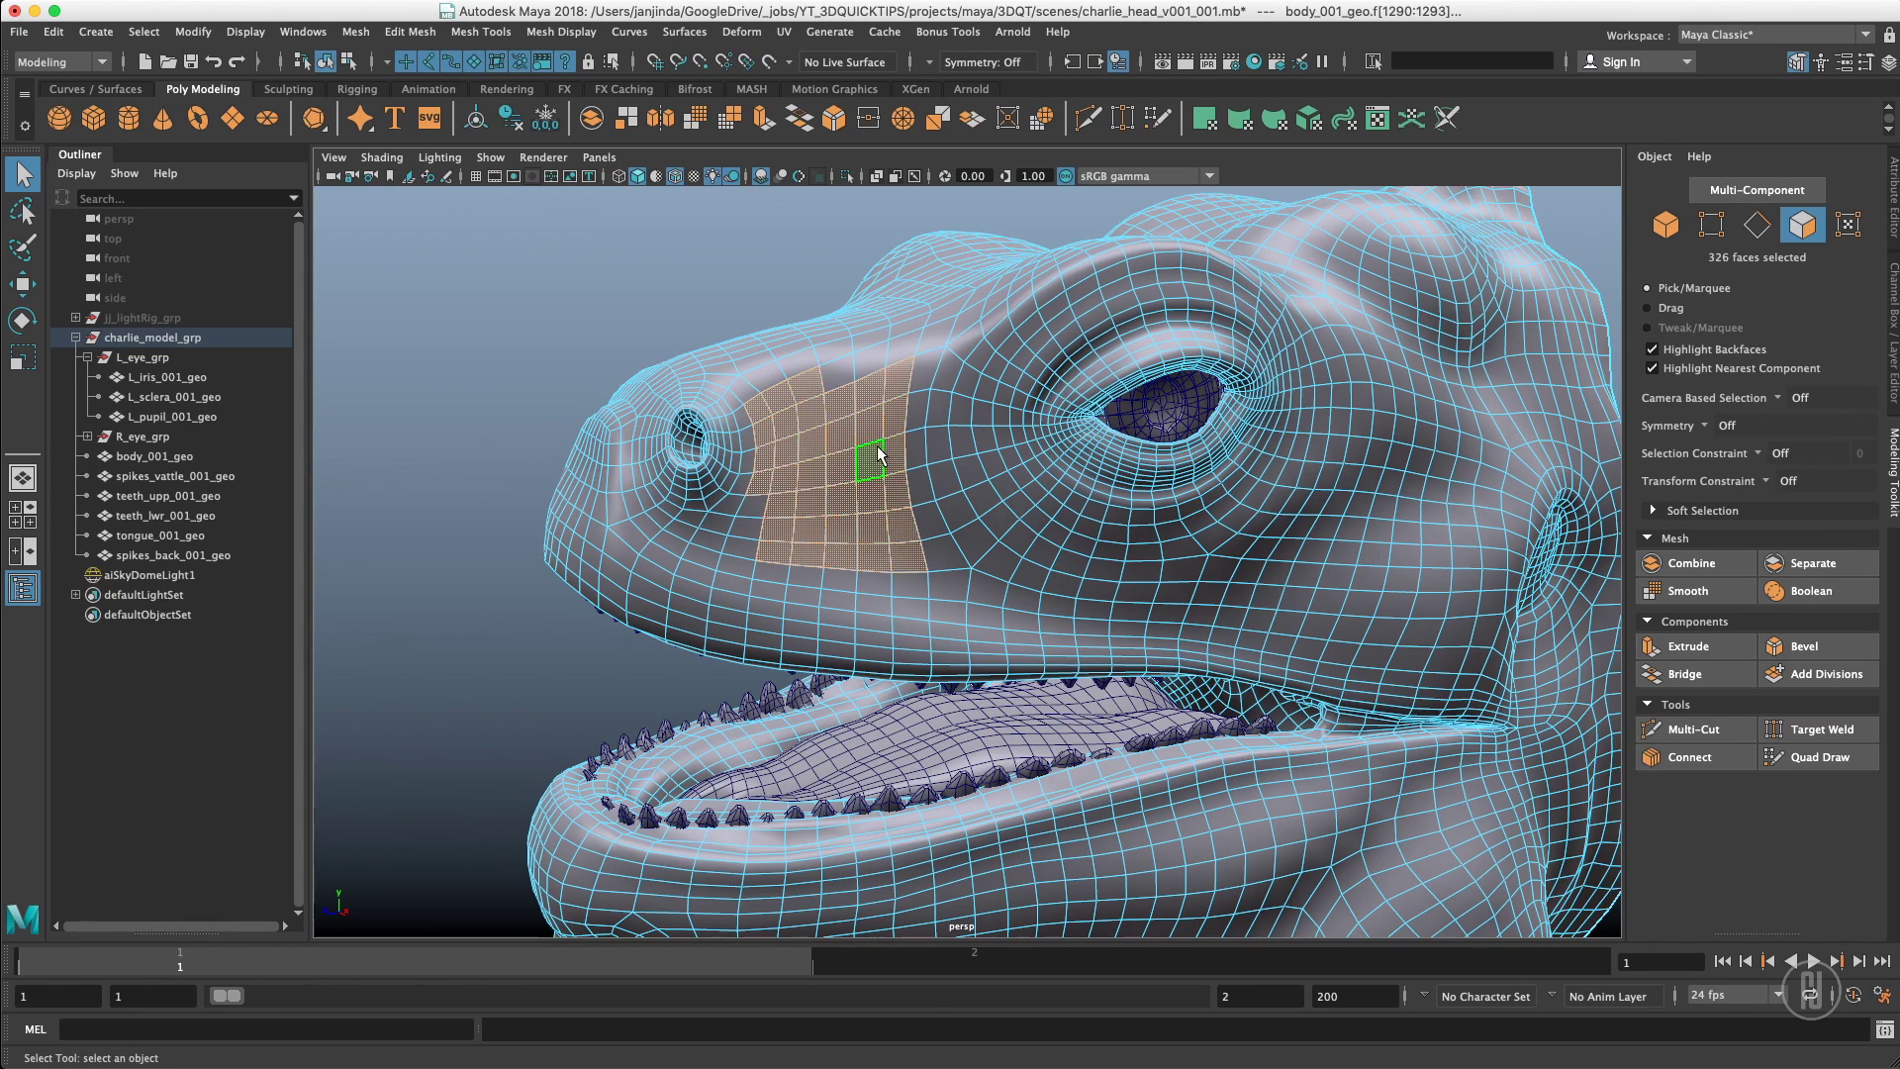
{"action": "mouse_move", "coordinate": [881, 449]}
{"action": "left_mouse_down"}
{"action": "mouse_move", "coordinate": [915, 446]}
{"action": "mouse_move", "coordinate": [777, 436]}
{"action": "mouse_move", "coordinate": [880, 499]}
{"action": "mouse_move", "coordinate": [940, 455]}
{"action": "mouse_move", "coordinate": [880, 506]}
{"action": "mouse_move", "coordinate": [883, 539]}
{"action": "mouse_move", "coordinate": [900, 517]}
{"action": "mouse_move", "coordinate": [882, 580]}
{"action": "mouse_move", "coordinate": [883, 439]}
{"action": "left_mouse_up"}
Switch the body mesh to object mode and back to face mode, and marquee-select faces on the snout
{"action": "right_click_drag", "start_coordinate": [825, 455], "coordinate": [1042, 272]}
{"action": "mouse_move", "coordinate": [979, 411]}
{"action": "left_mouse_down", "text": "alt"}
{"action": "mouse_move", "coordinate": [891, 475]}
{"action": "mouse_move", "coordinate": [964, 431]}
{"action": "left_mouse_up", "text": "alt"}
{"action": "mouse_move", "coordinate": [965, 430]}
{"action": "right_mouse_down", "text": "alt"}
{"action": "mouse_move", "coordinate": [810, 427]}
{"action": "mouse_move", "coordinate": [945, 433]}
{"action": "right_mouse_up", "text": "alt"}
{"action": "left_click_drag", "start_coordinate": [944, 426], "coordinate": [912, 420], "text": "alt"}
{"action": "right_click_drag", "start_coordinate": [802, 377], "coordinate": [803, 466]}
{"action": "left_click_drag", "start_coordinate": [722, 381], "coordinate": [856, 546]}
{"action": "mouse_move", "coordinate": [828, 455]}
{"action": "left_mouse_down", "text": "alt"}
{"action": "mouse_move", "coordinate": [896, 477]}
{"action": "mouse_move", "coordinate": [990, 470]}
{"action": "mouse_move", "coordinate": [792, 459]}
{"action": "left_mouse_up", "text": "alt"}
Marquee-select the body mesh's faces around the nostril and snout tip, and convert the face selection to vertices
{"action": "left_click", "coordinate": [629, 317]}
{"action": "left_click_drag", "start_coordinate": [665, 388], "coordinate": [879, 526]}
{"action": "right_click_drag", "start_coordinate": [847, 440], "coordinate": [920, 453], "text": "alt"}
{"action": "left_click_drag", "start_coordinate": [920, 453], "coordinate": [878, 471], "text": "alt"}
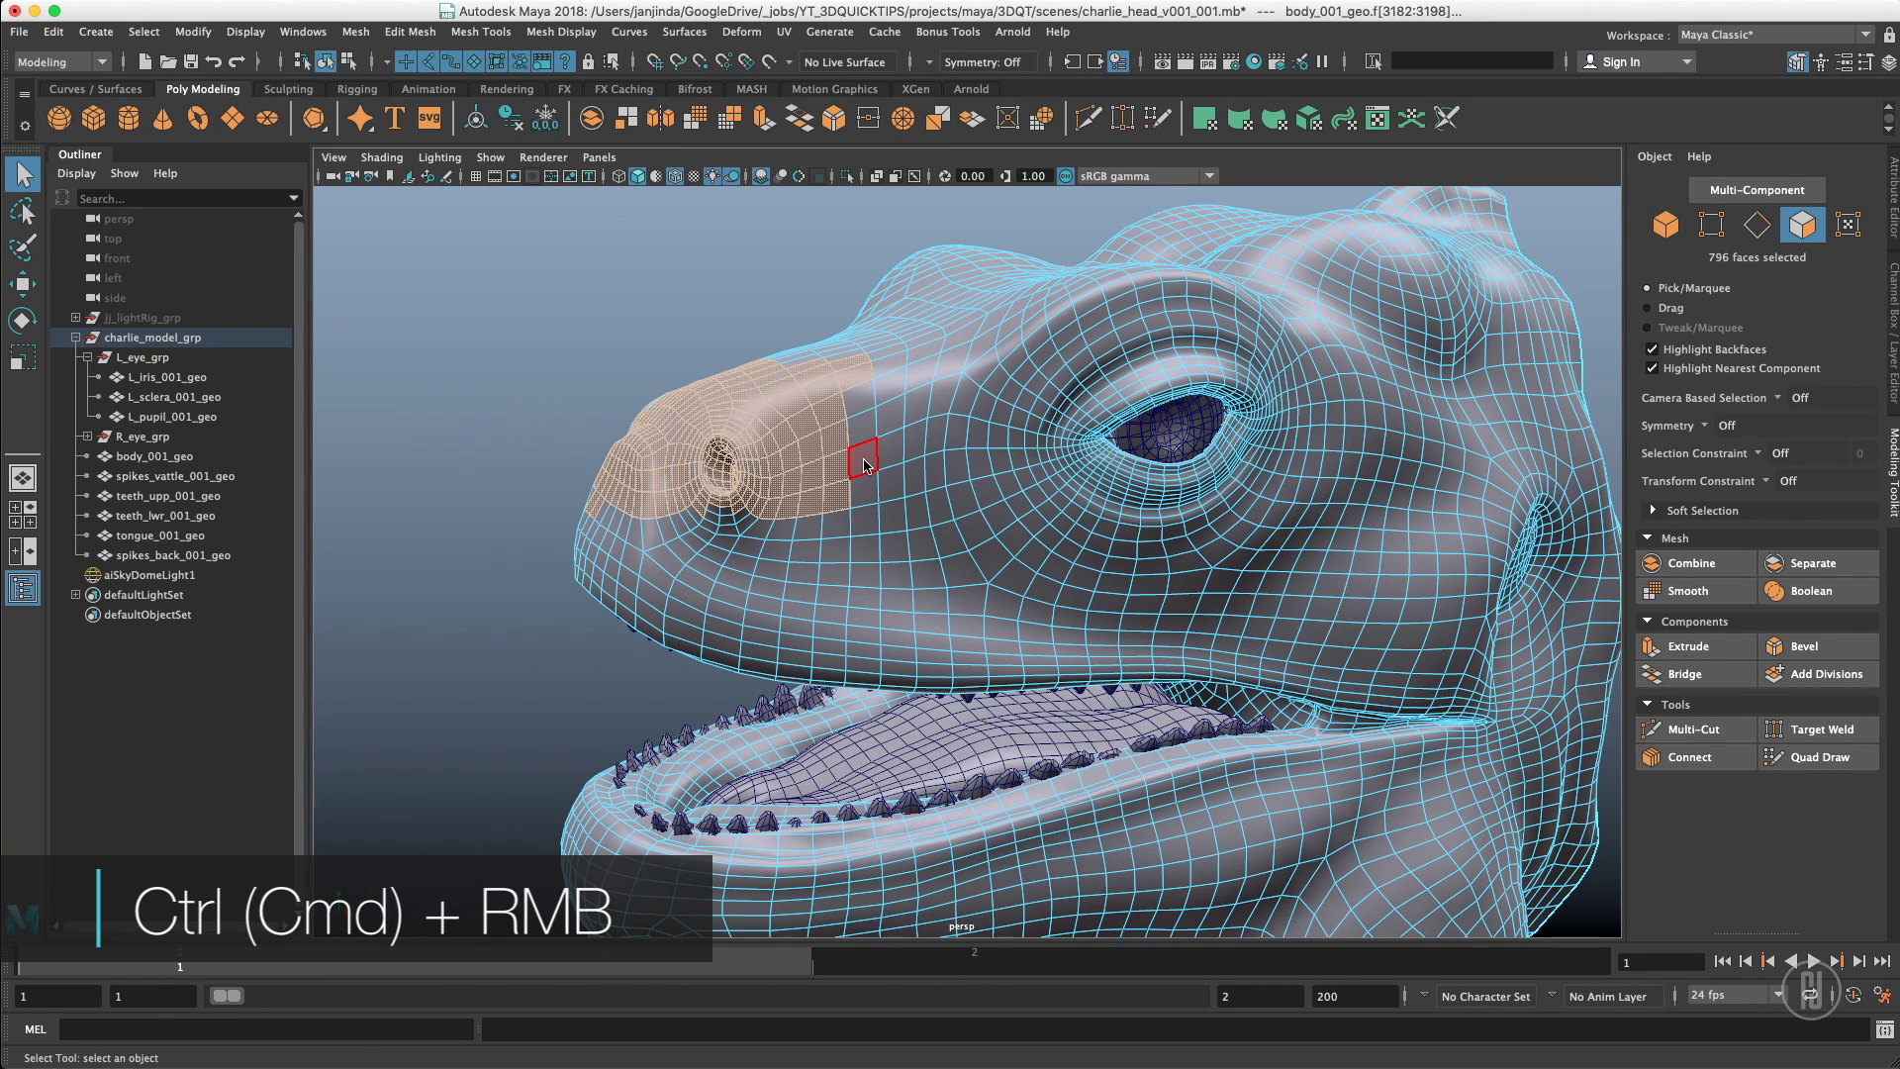
{"action": "right_click", "coordinate": [864, 465], "text": "ctrl"}
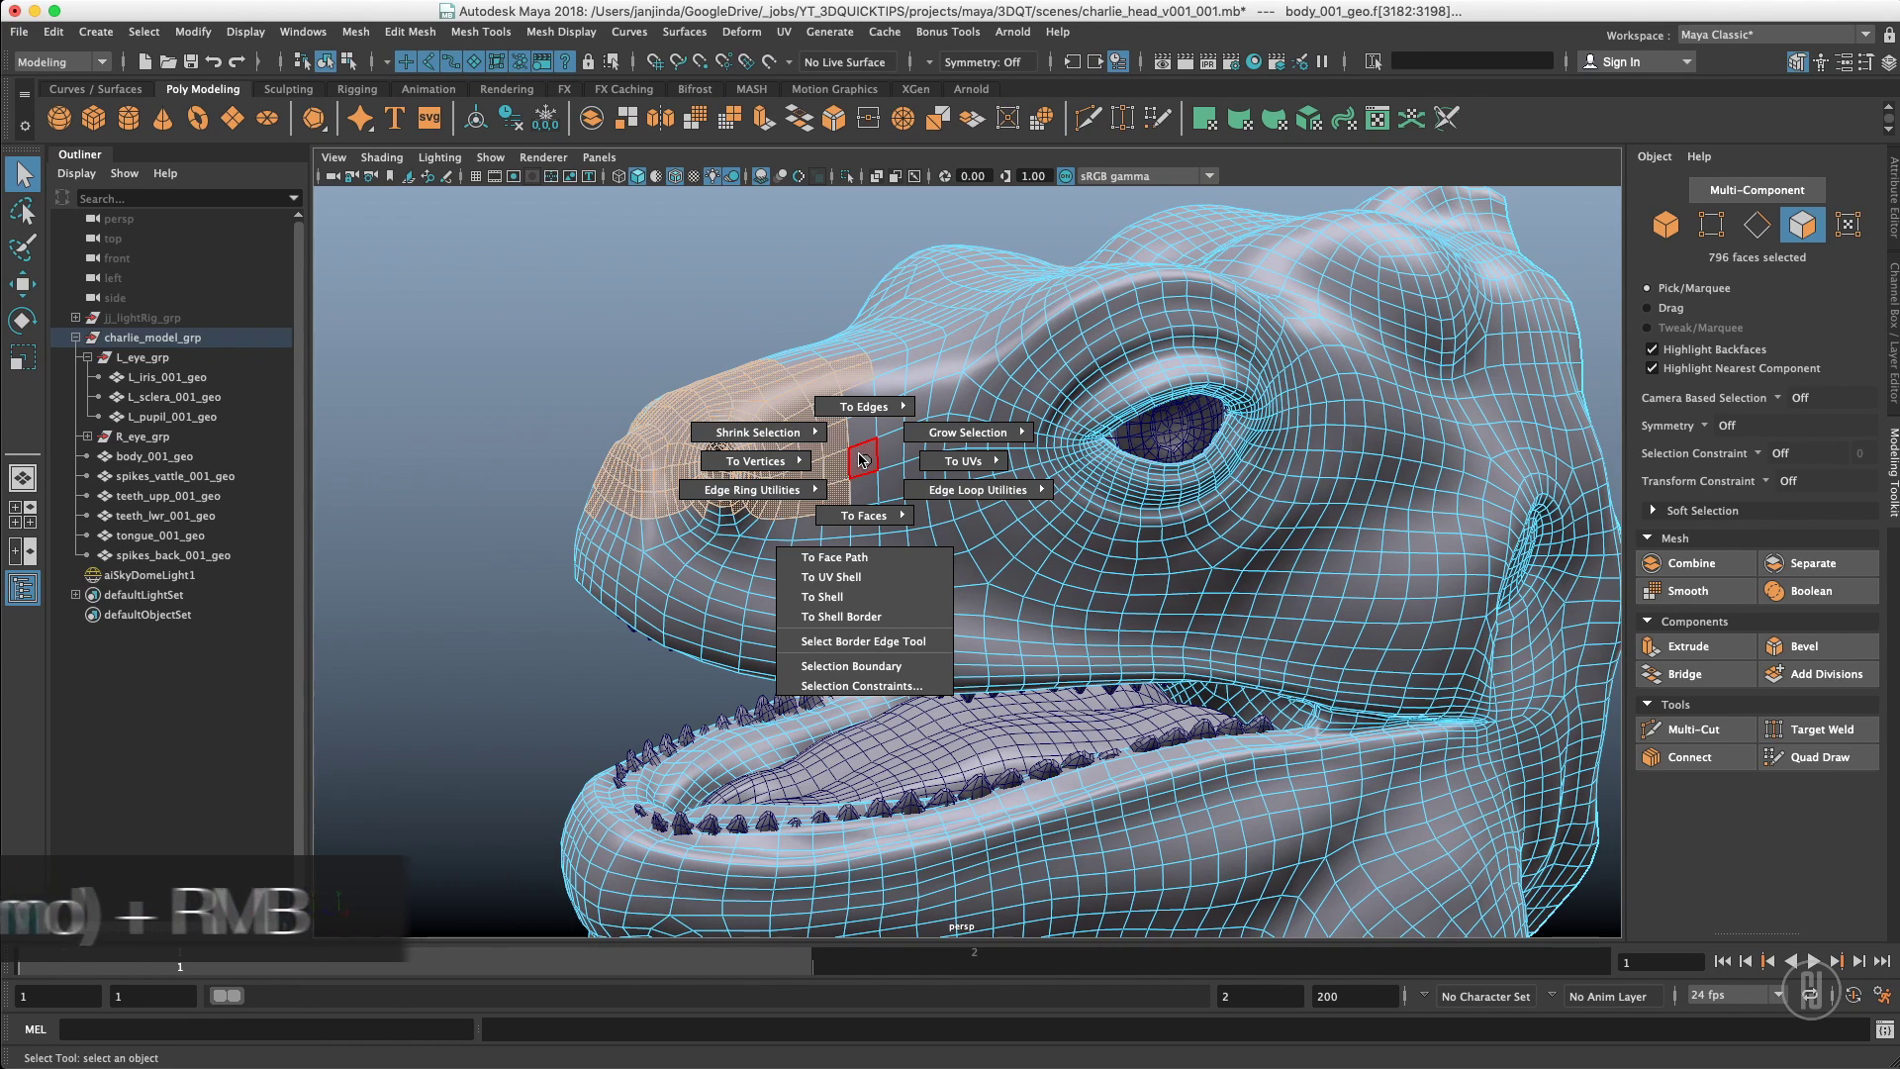
{"action": "mouse_move", "coordinate": [709, 471]}
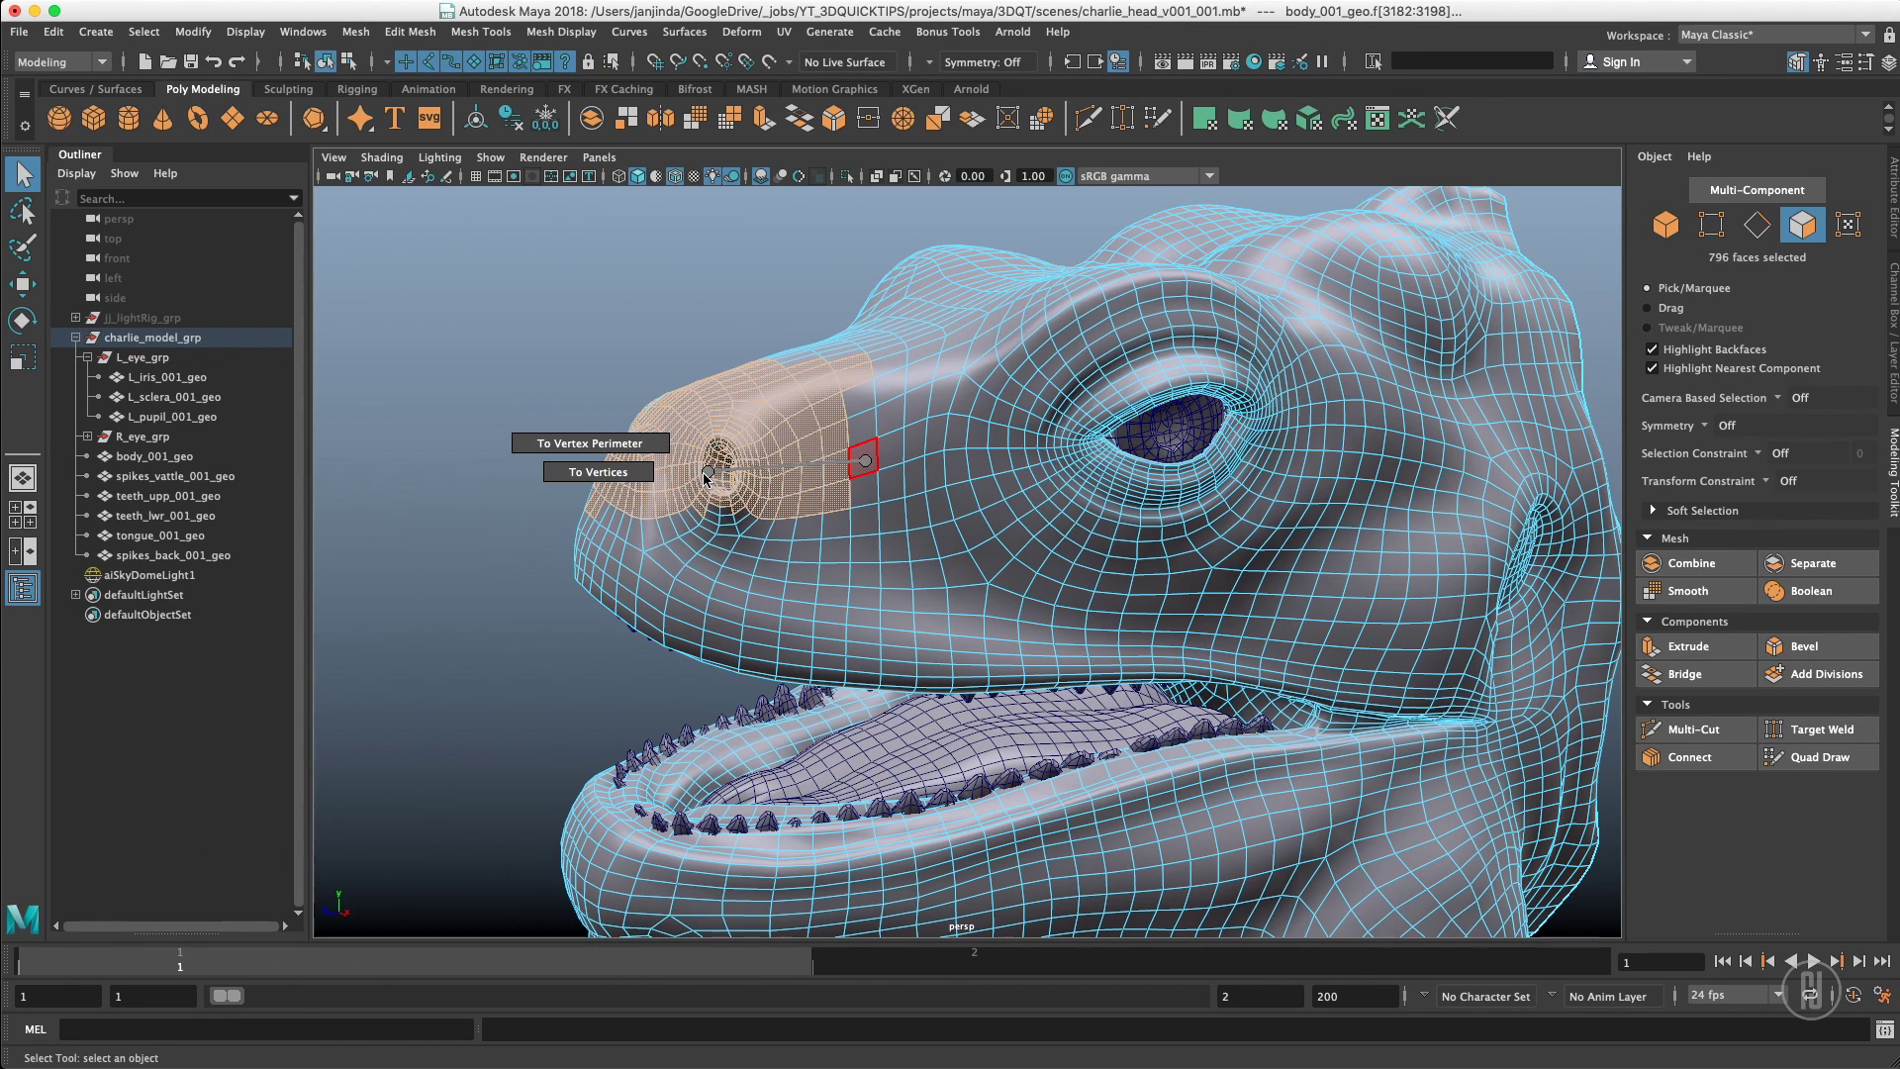
{"action": "left_click", "coordinate": [598, 472]}
{"action": "left_click_drag", "start_coordinate": [598, 475], "coordinate": [784, 414], "text": "alt"}
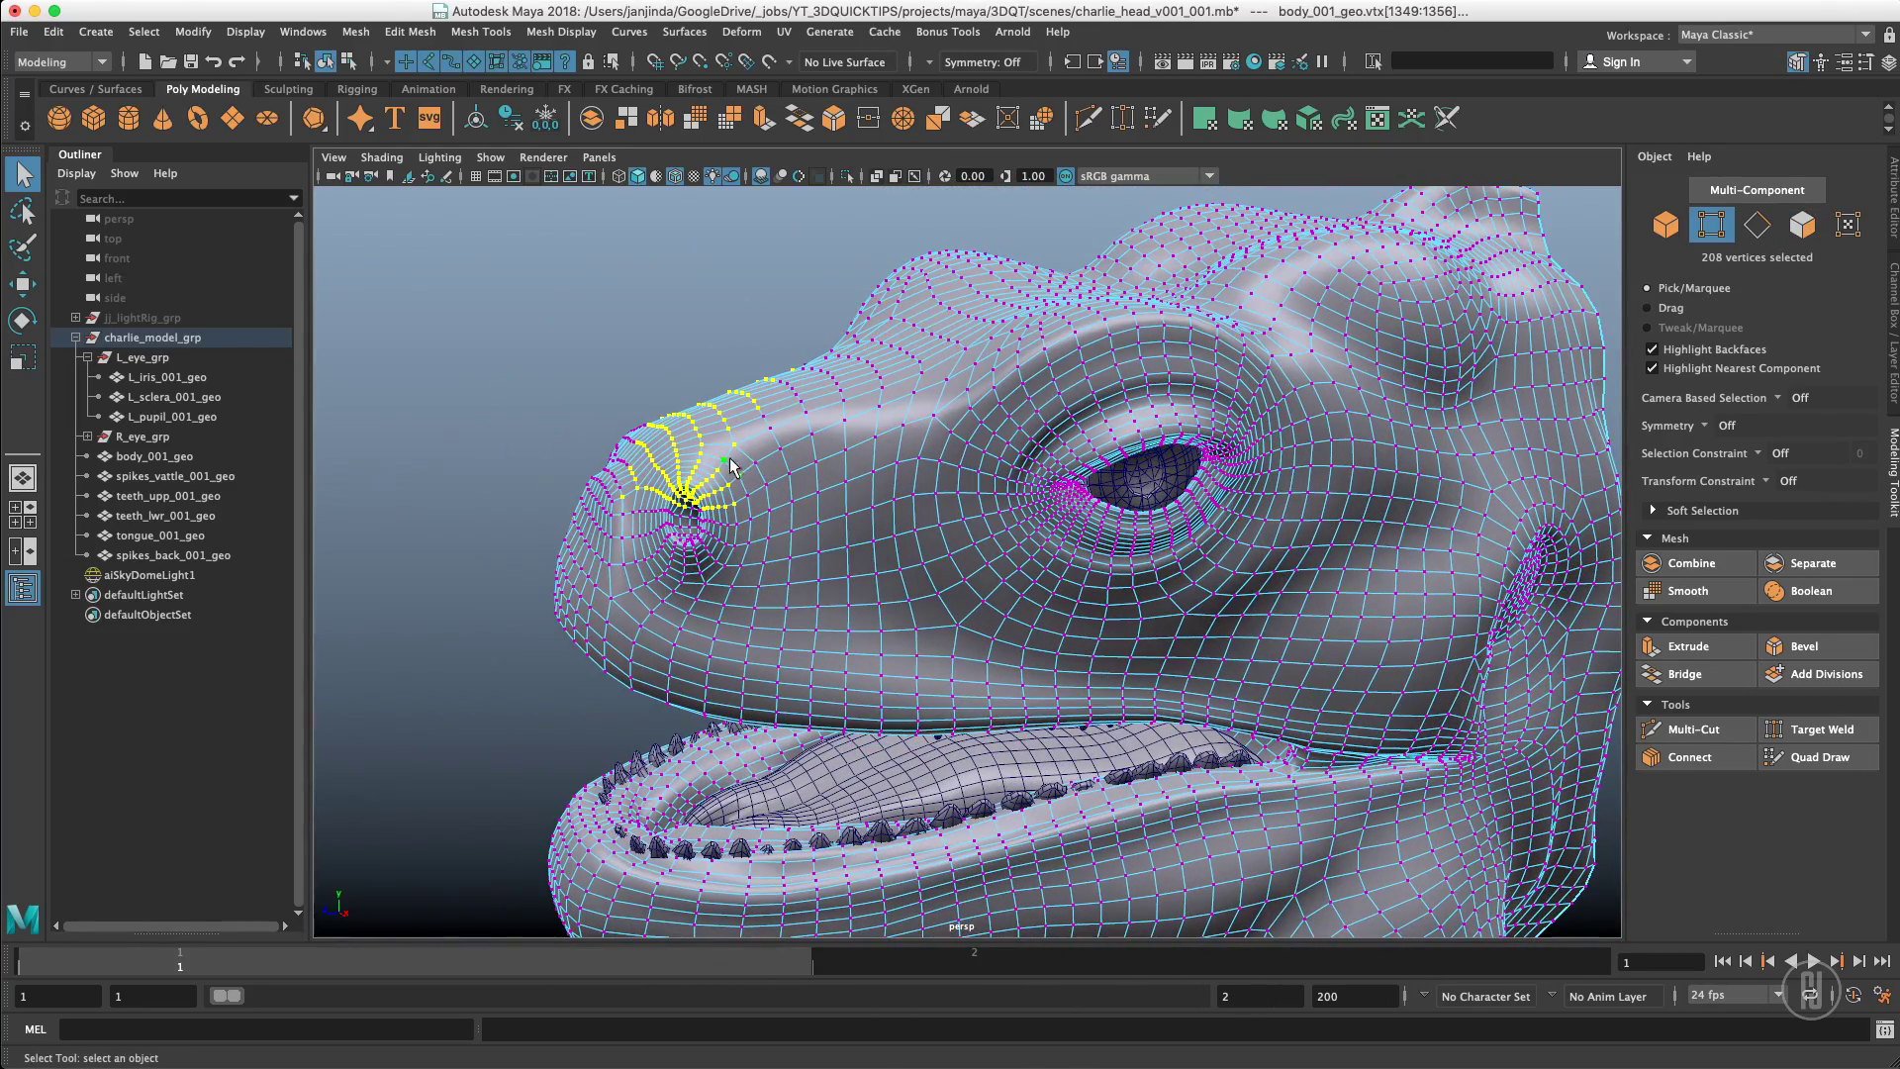
Marquee-select the vertices around the nostril and snout tip, and expand the selection with Grow
{"action": "left_click_drag", "start_coordinate": [602, 358], "coordinate": [772, 541]}
{"action": "right_click", "coordinate": [797, 463], "text": "shift"}
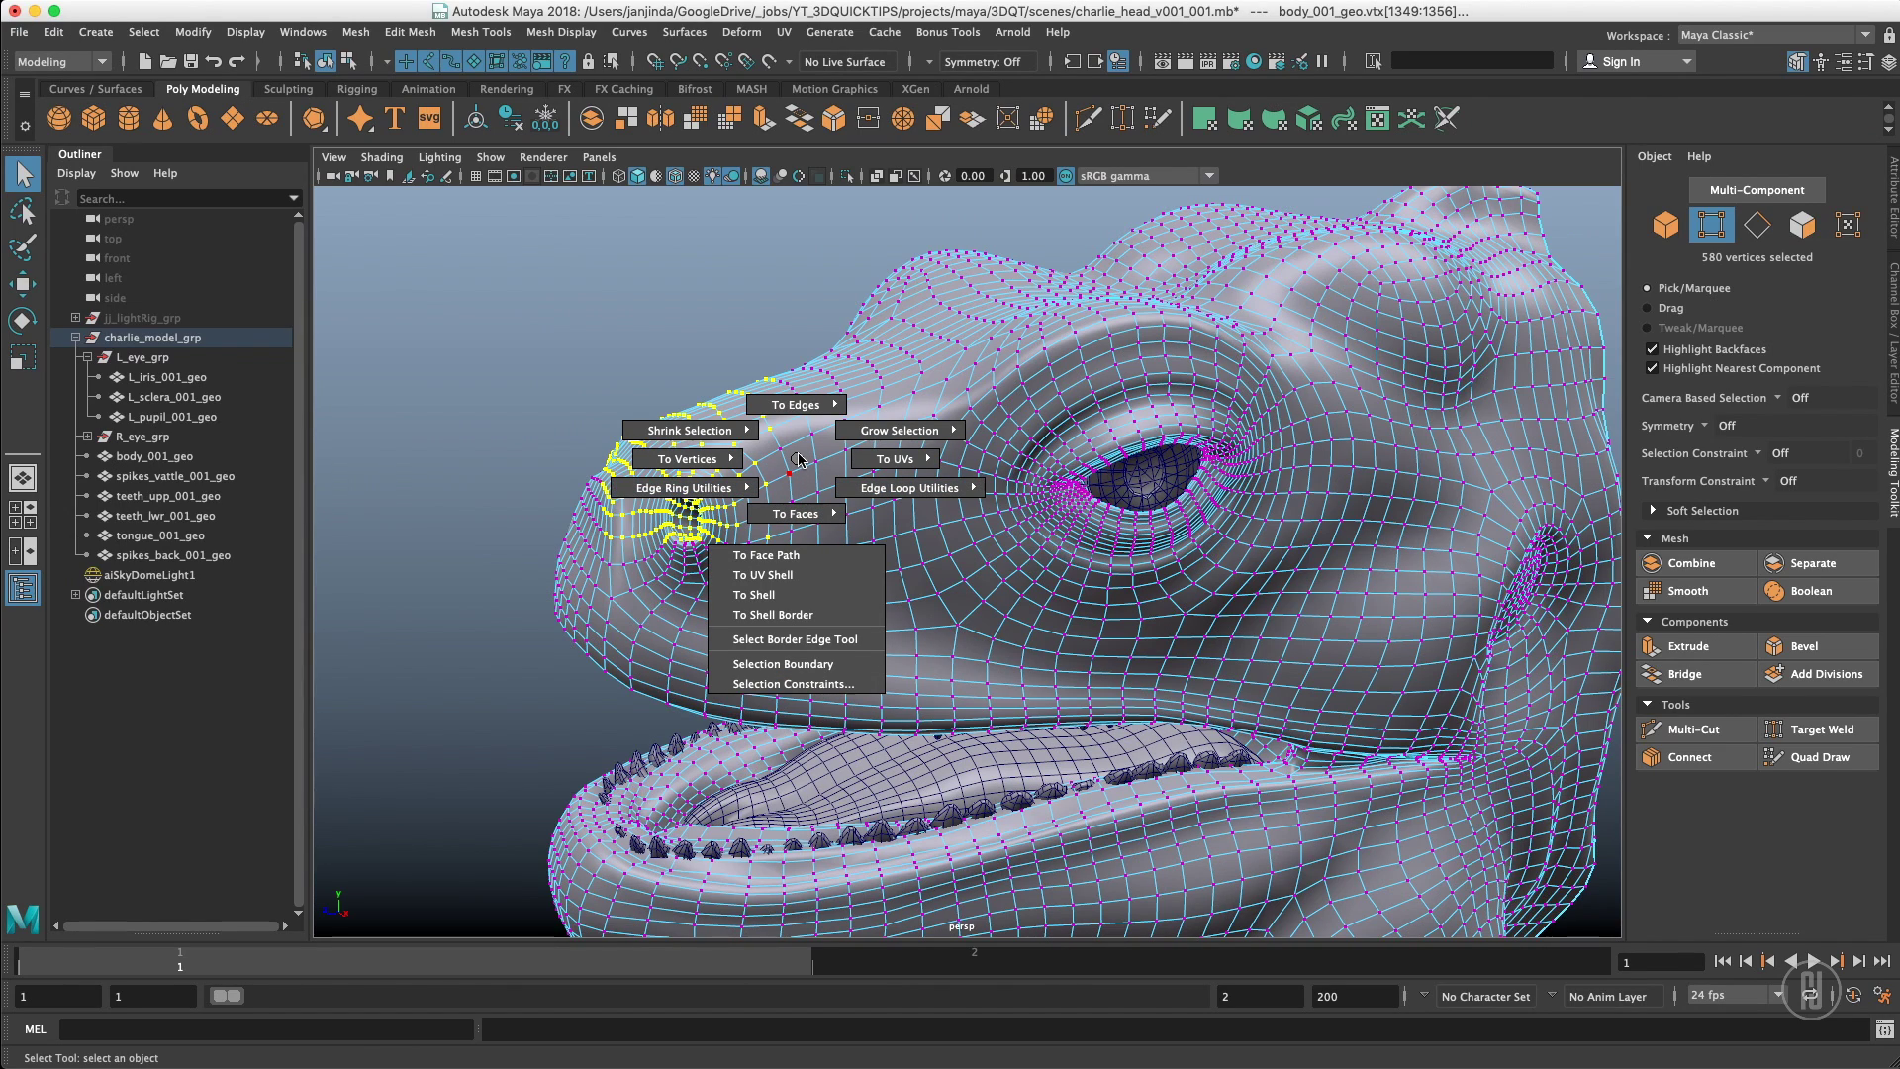
{"action": "right_click_drag", "start_coordinate": [798, 457], "coordinate": [934, 397], "text": "ctrl"}
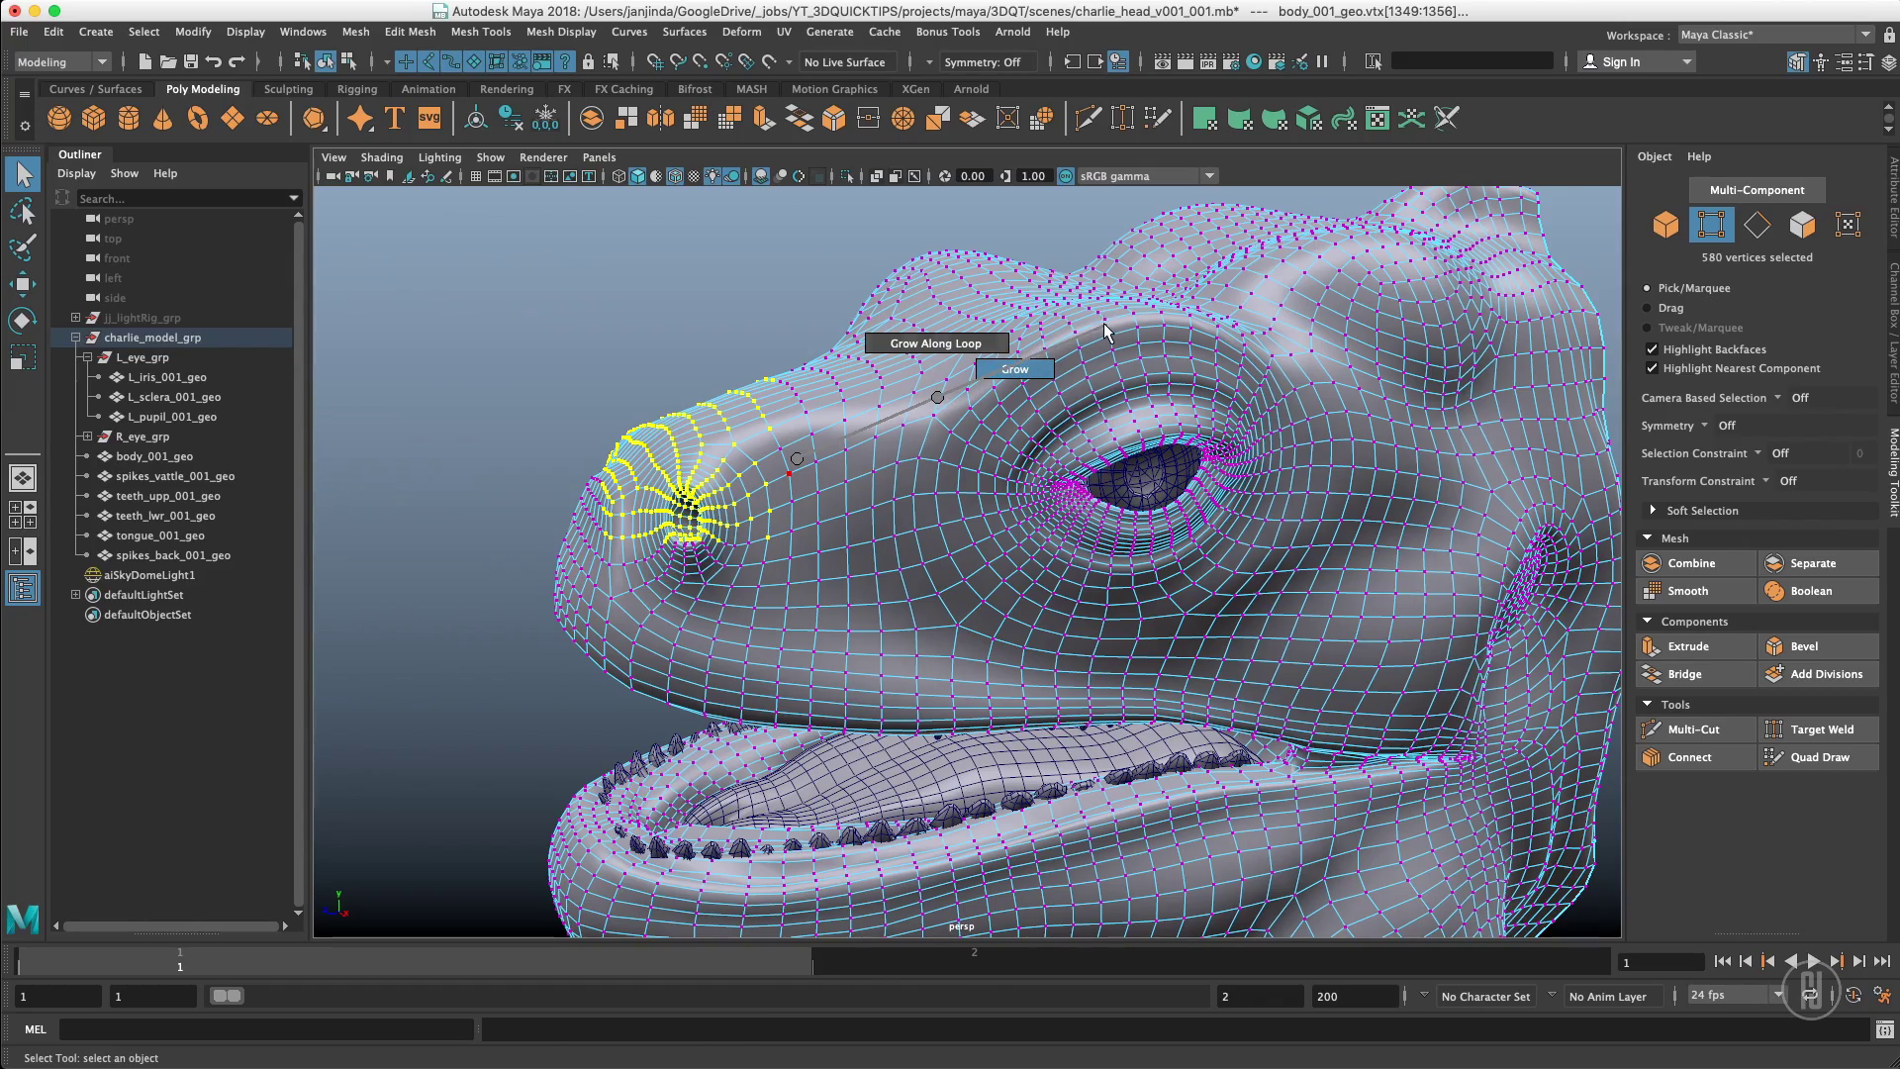
{"action": "left_click", "coordinate": [1014, 368]}
{"action": "left_click_drag", "start_coordinate": [748, 425], "coordinate": [899, 496], "text": "alt"}
Repeat the Grow command until the vertex selection spreads over most of the upper head
{"action": "key", "text": "g"}
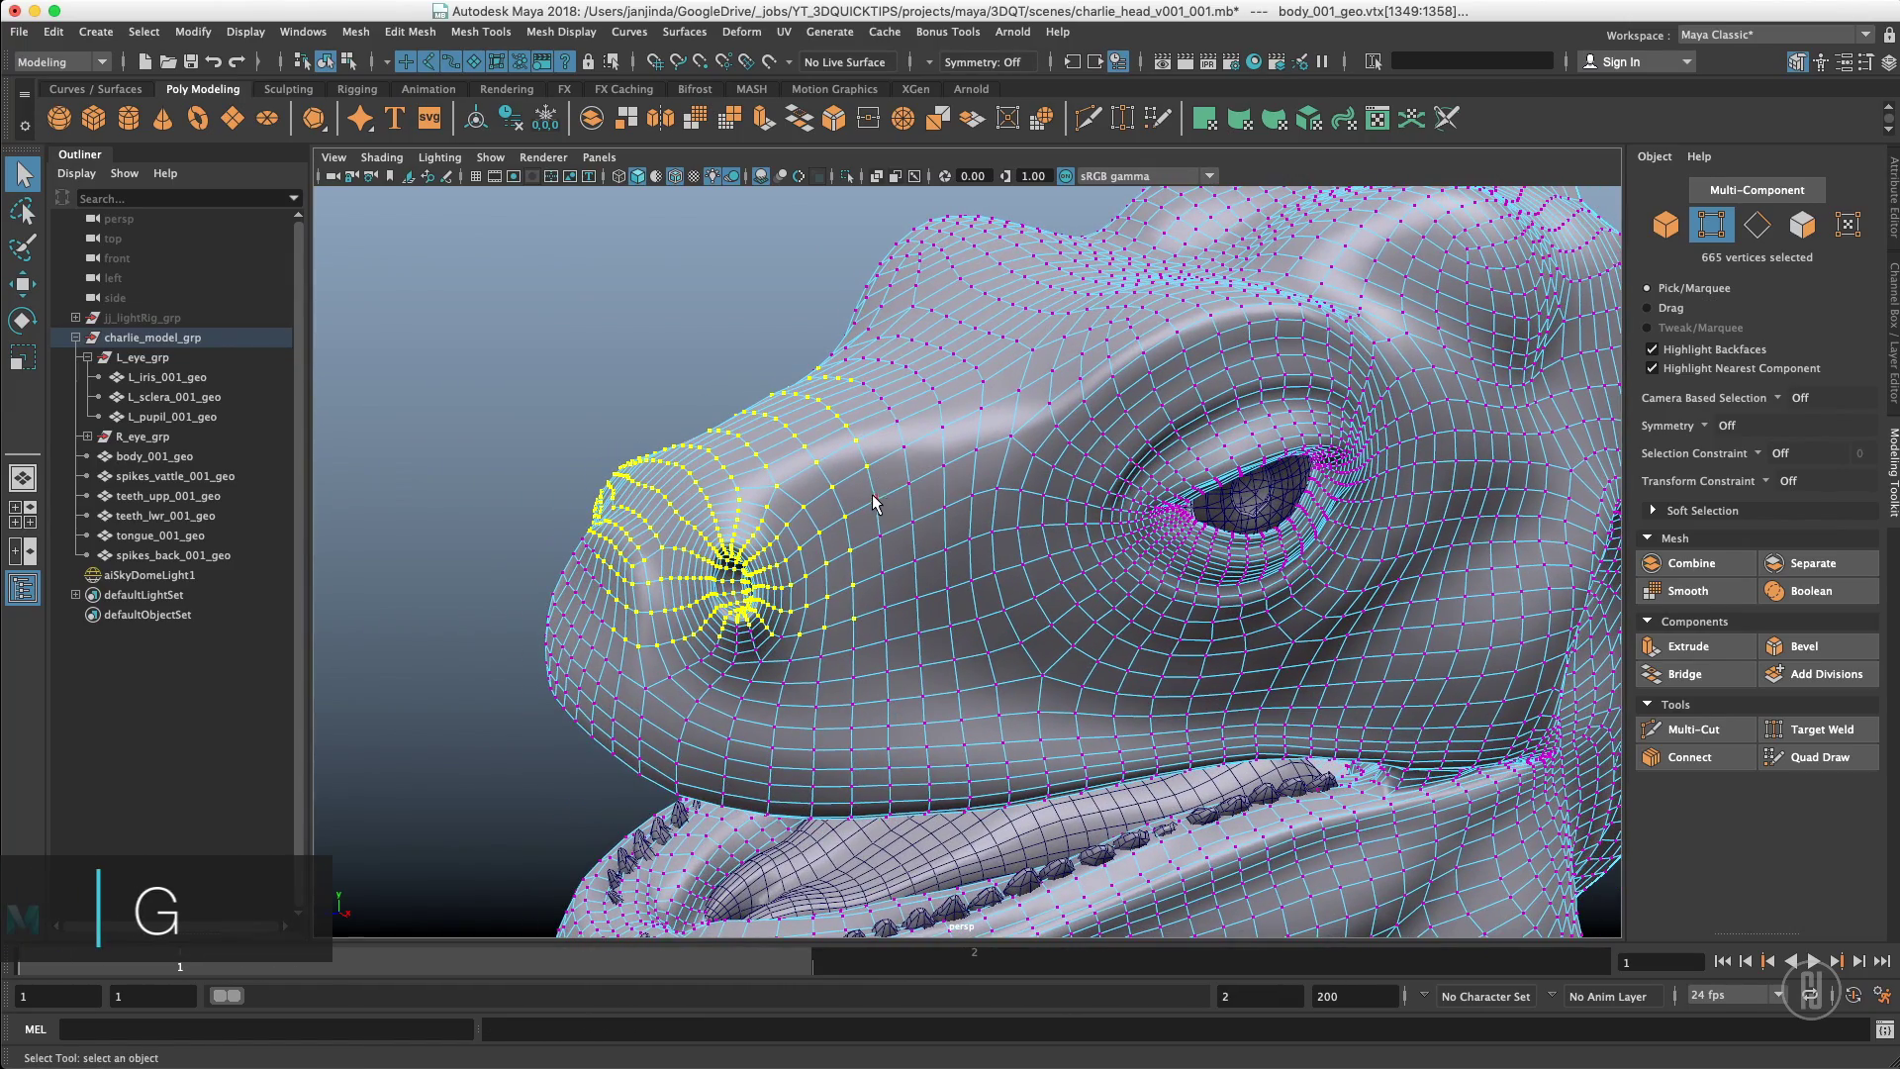
{"action": "key", "text": "g"}
{"action": "key", "text": "g"}
{"action": "key", "text": "g"}
{"action": "key", "text": "g"}
{"action": "key", "text": "g"}
{"action": "key", "text": "g"}
{"action": "right_click_drag", "start_coordinate": [818, 512], "coordinate": [938, 396]}
{"action": "left_click_drag", "start_coordinate": [938, 395], "coordinate": [911, 393], "text": "alt"}
{"action": "right_click_drag", "start_coordinate": [911, 393], "coordinate": [729, 482], "text": "alt"}
Review the conversion options for the vertex selection, and switch the body mesh to edge mode with nothing selected
{"action": "right_click", "coordinate": [834, 489], "text": "ctrl"}
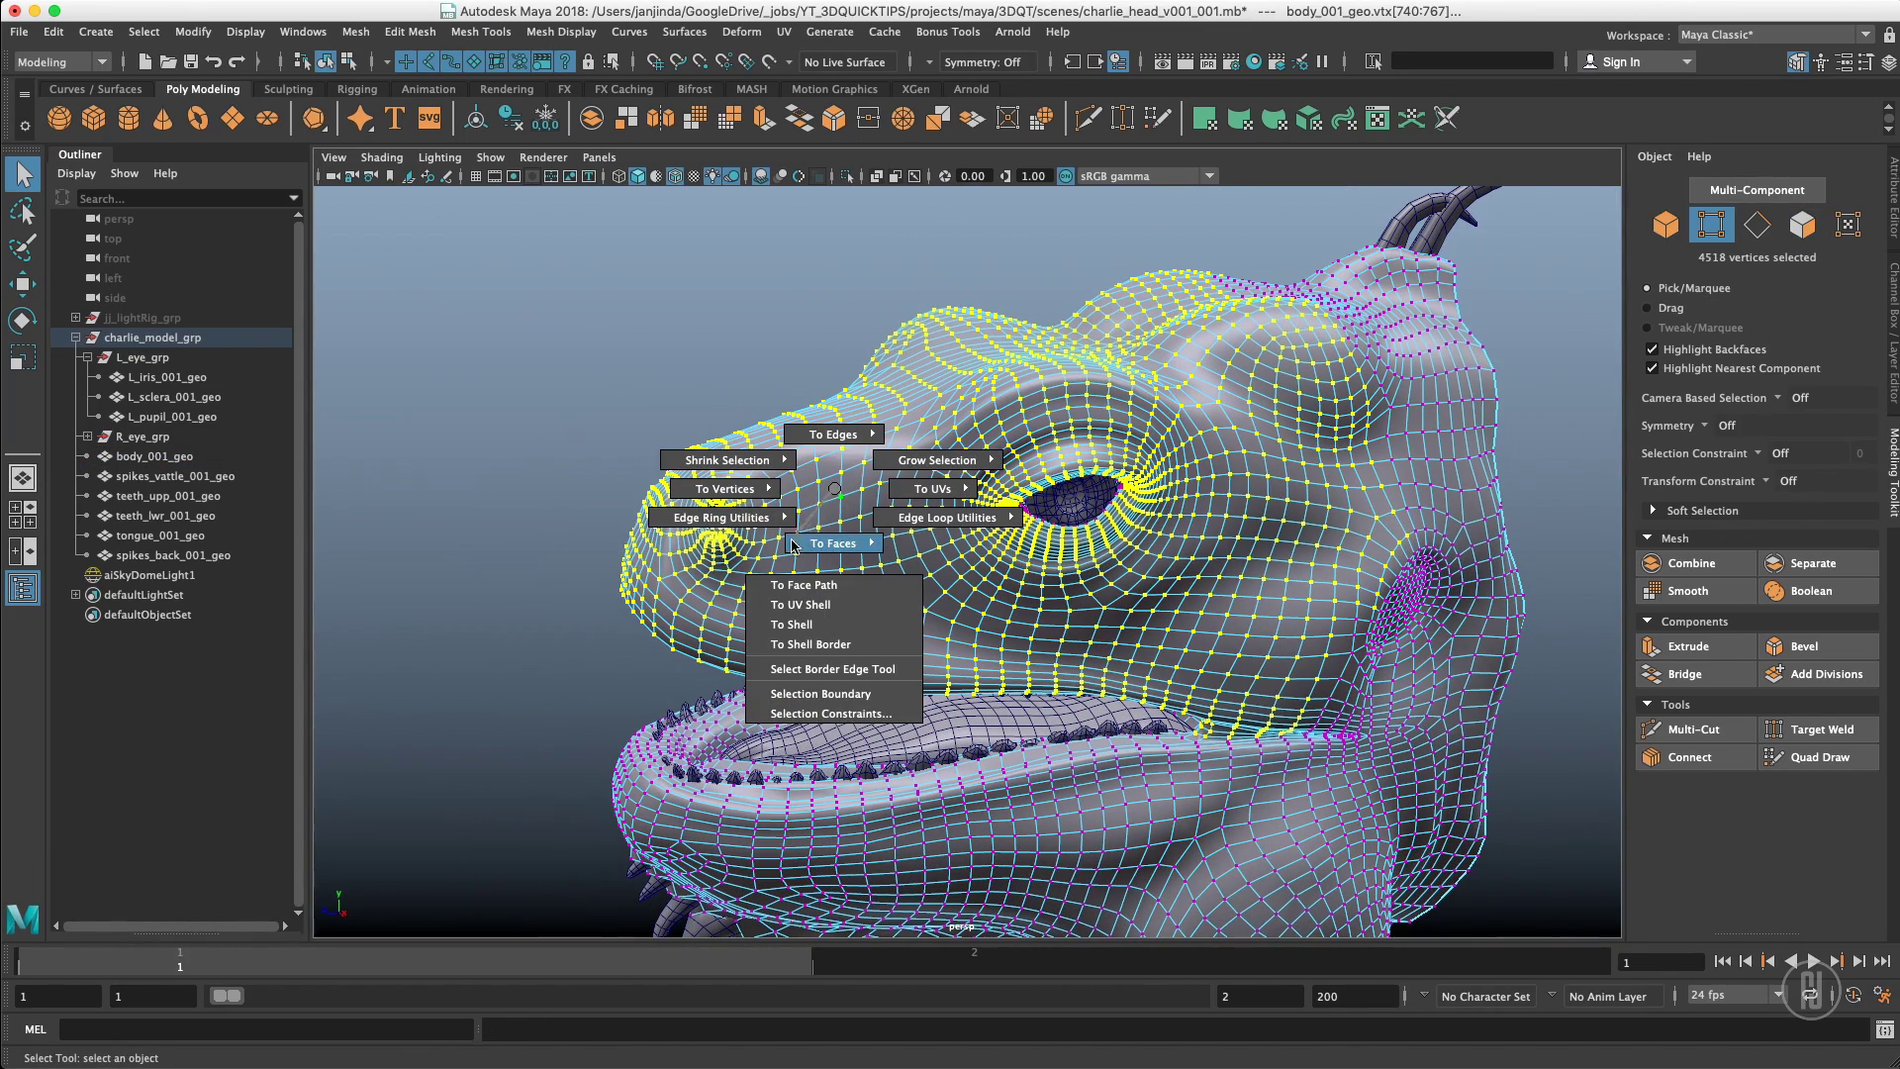
{"action": "right_click_drag", "start_coordinate": [769, 577], "coordinate": [805, 421], "text": "ctrl"}
{"action": "left_click_drag", "start_coordinate": [804, 421], "coordinate": [945, 411], "text": "alt"}
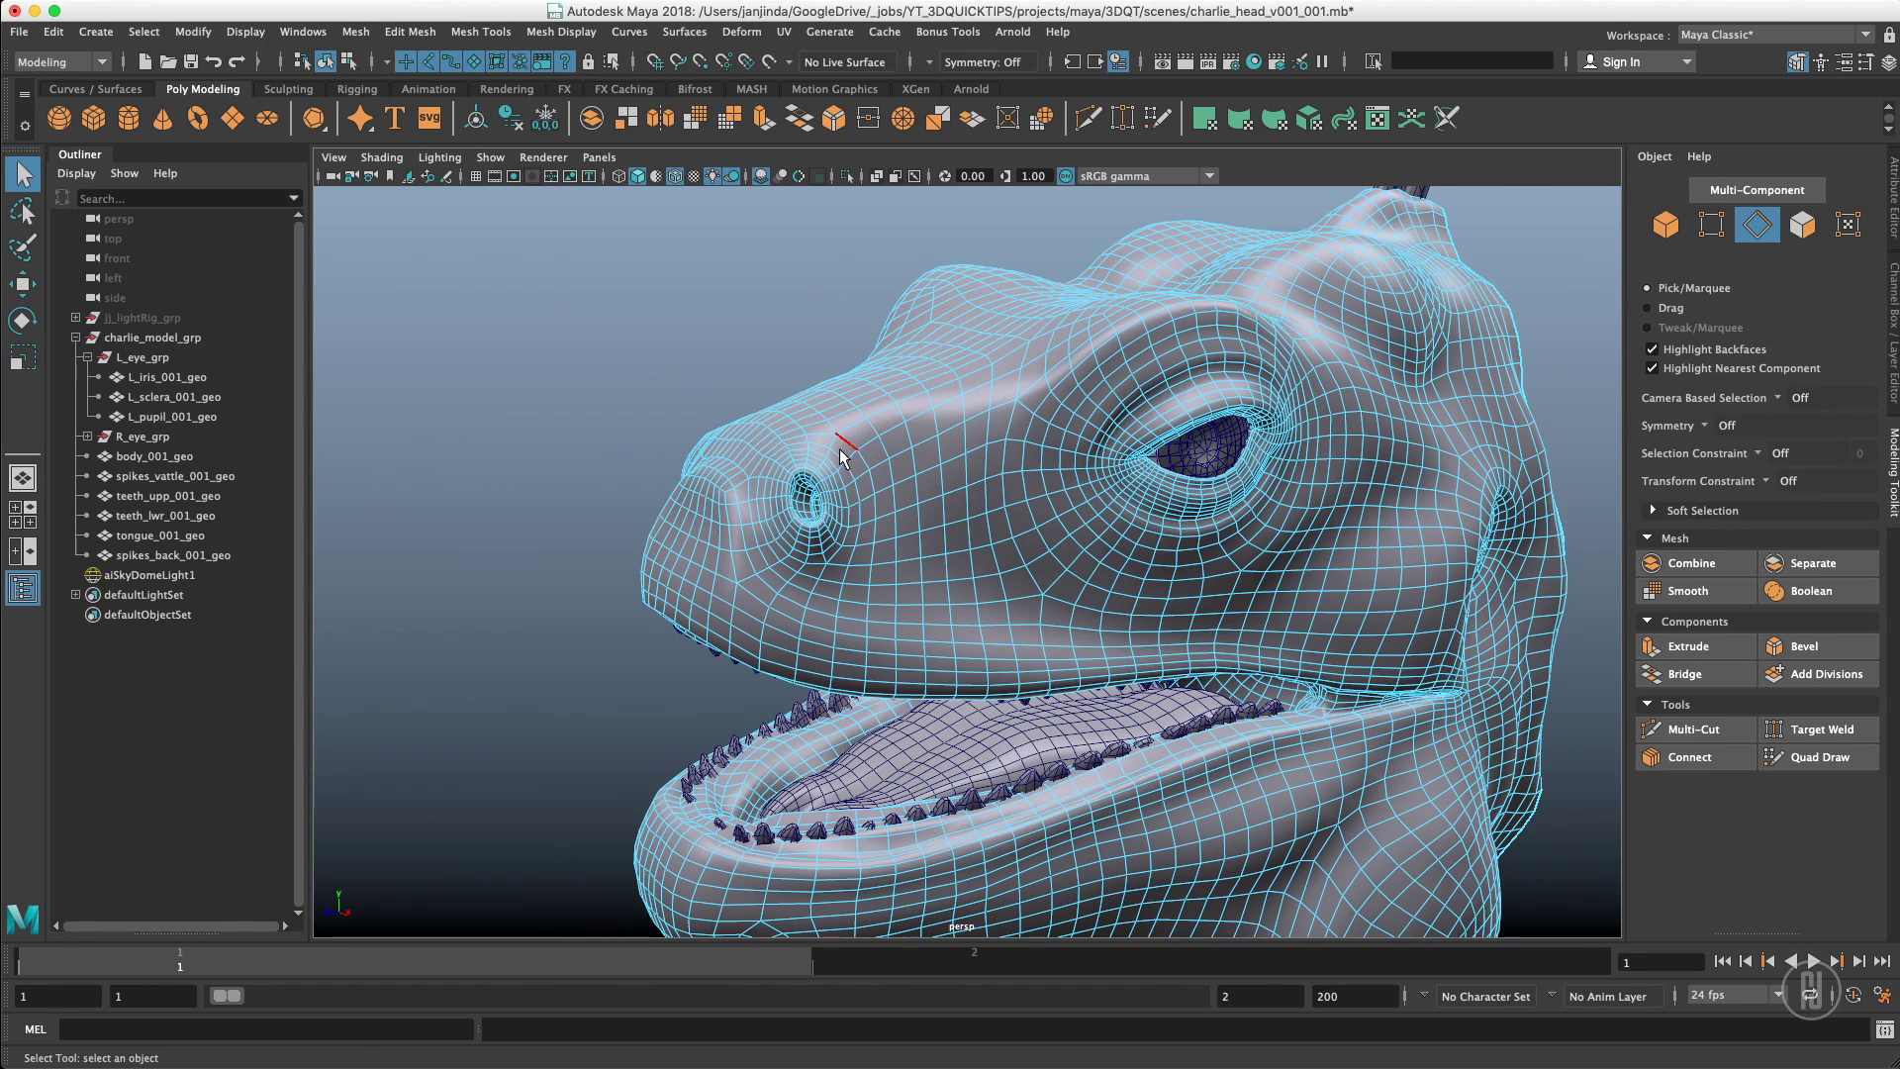
Select a vertical edge between the nostril and the eye and extend it to its full edge loop
{"action": "left_click_drag", "start_coordinate": [839, 453], "coordinate": [803, 443], "text": "alt"}
{"action": "right_click_drag", "start_coordinate": [842, 436], "coordinate": [893, 423], "text": "alt"}
{"action": "middle_click_drag", "start_coordinate": [893, 422], "coordinate": [905, 483], "text": "alt"}
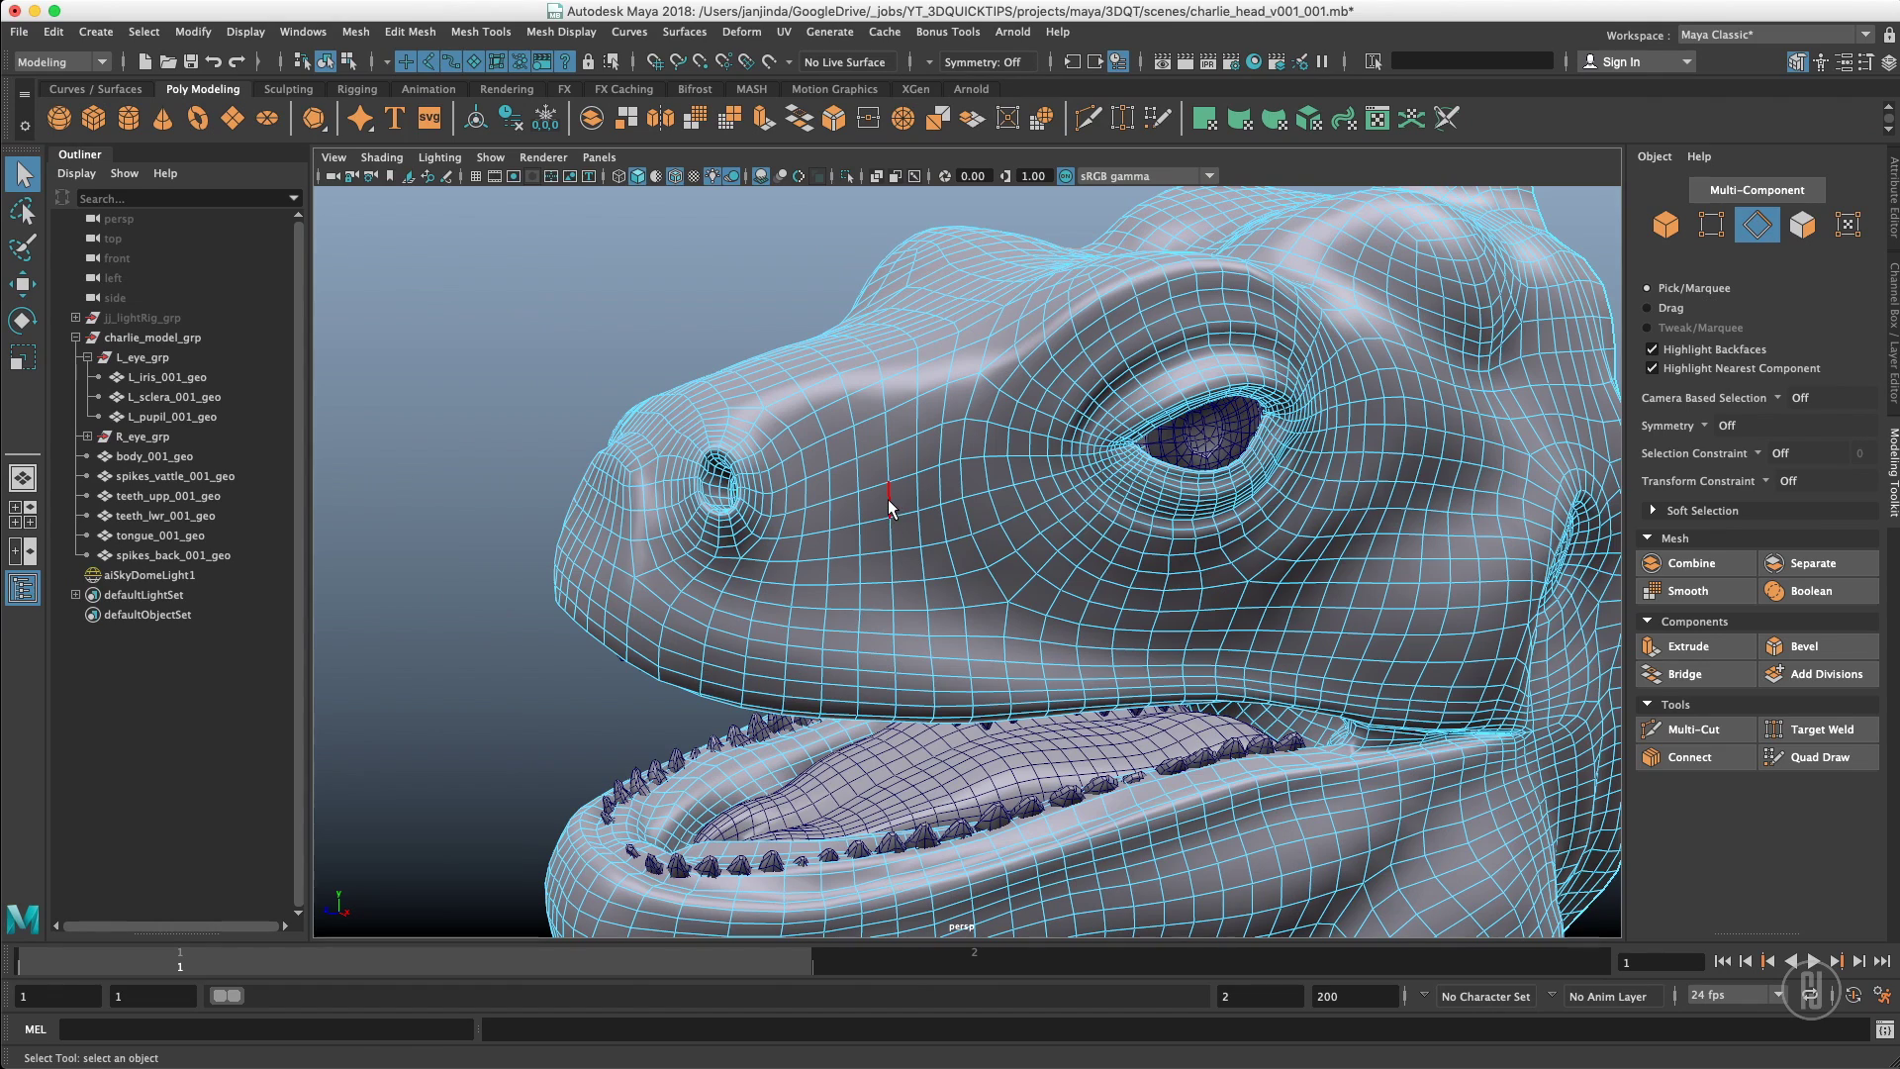
{"action": "left_click", "coordinate": [893, 500]}
{"action": "right_click", "coordinate": [905, 495], "text": "ctrl"}
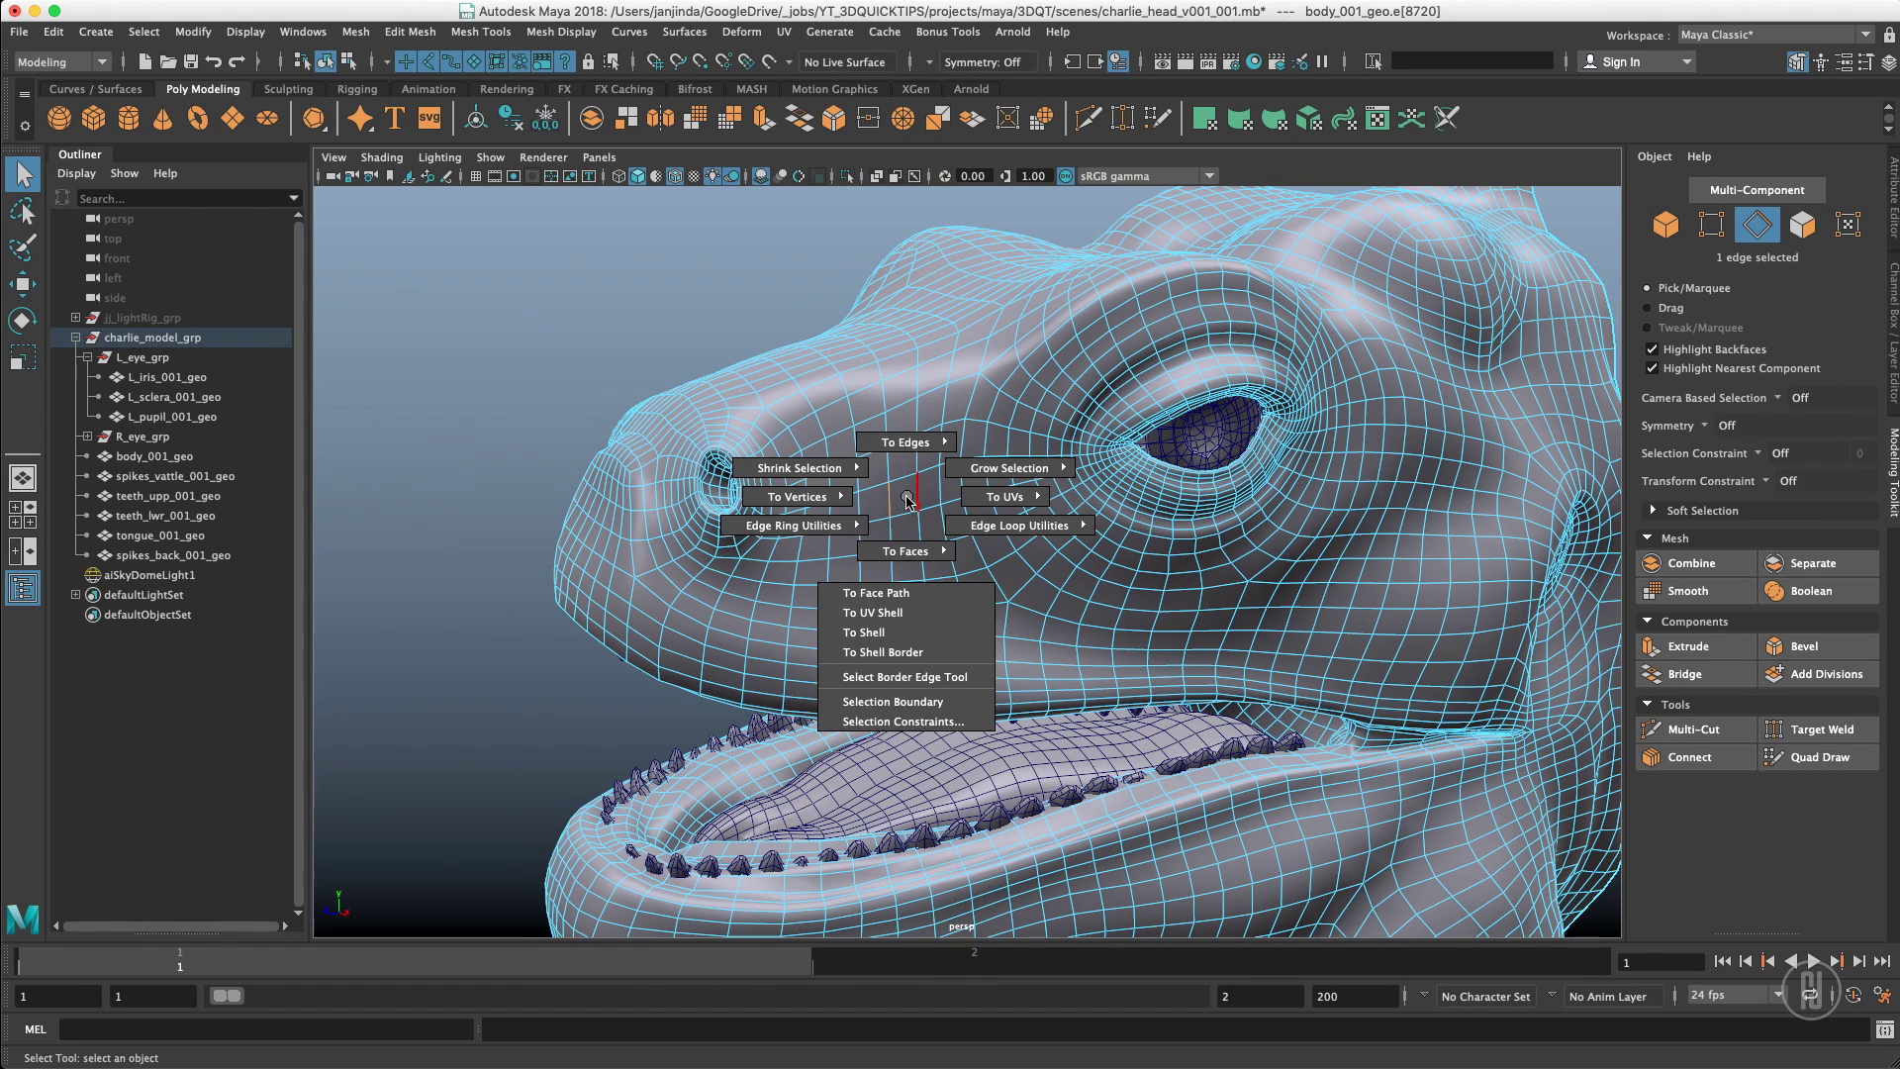
{"action": "right_click_drag", "start_coordinate": [907, 502], "coordinate": [1055, 570], "text": "ctrl"}
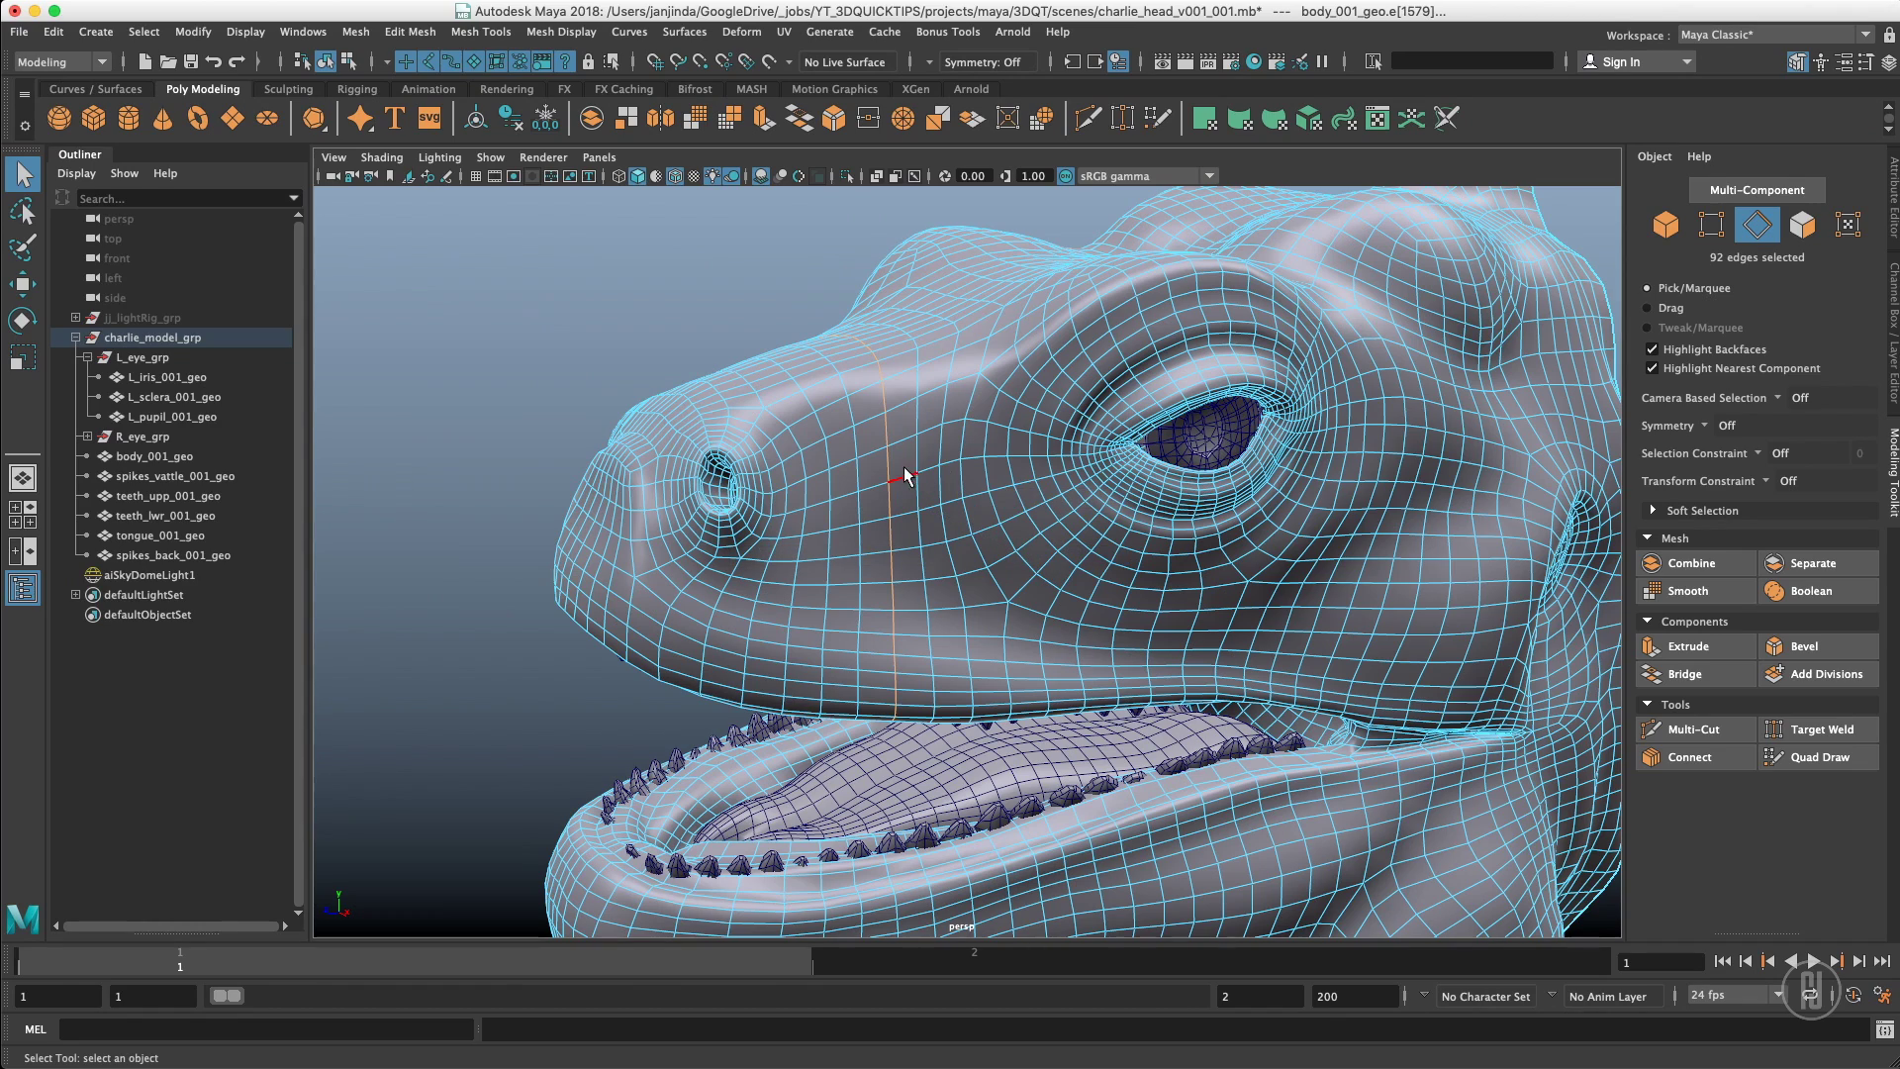
{"action": "double_click", "coordinate": [889, 506]}
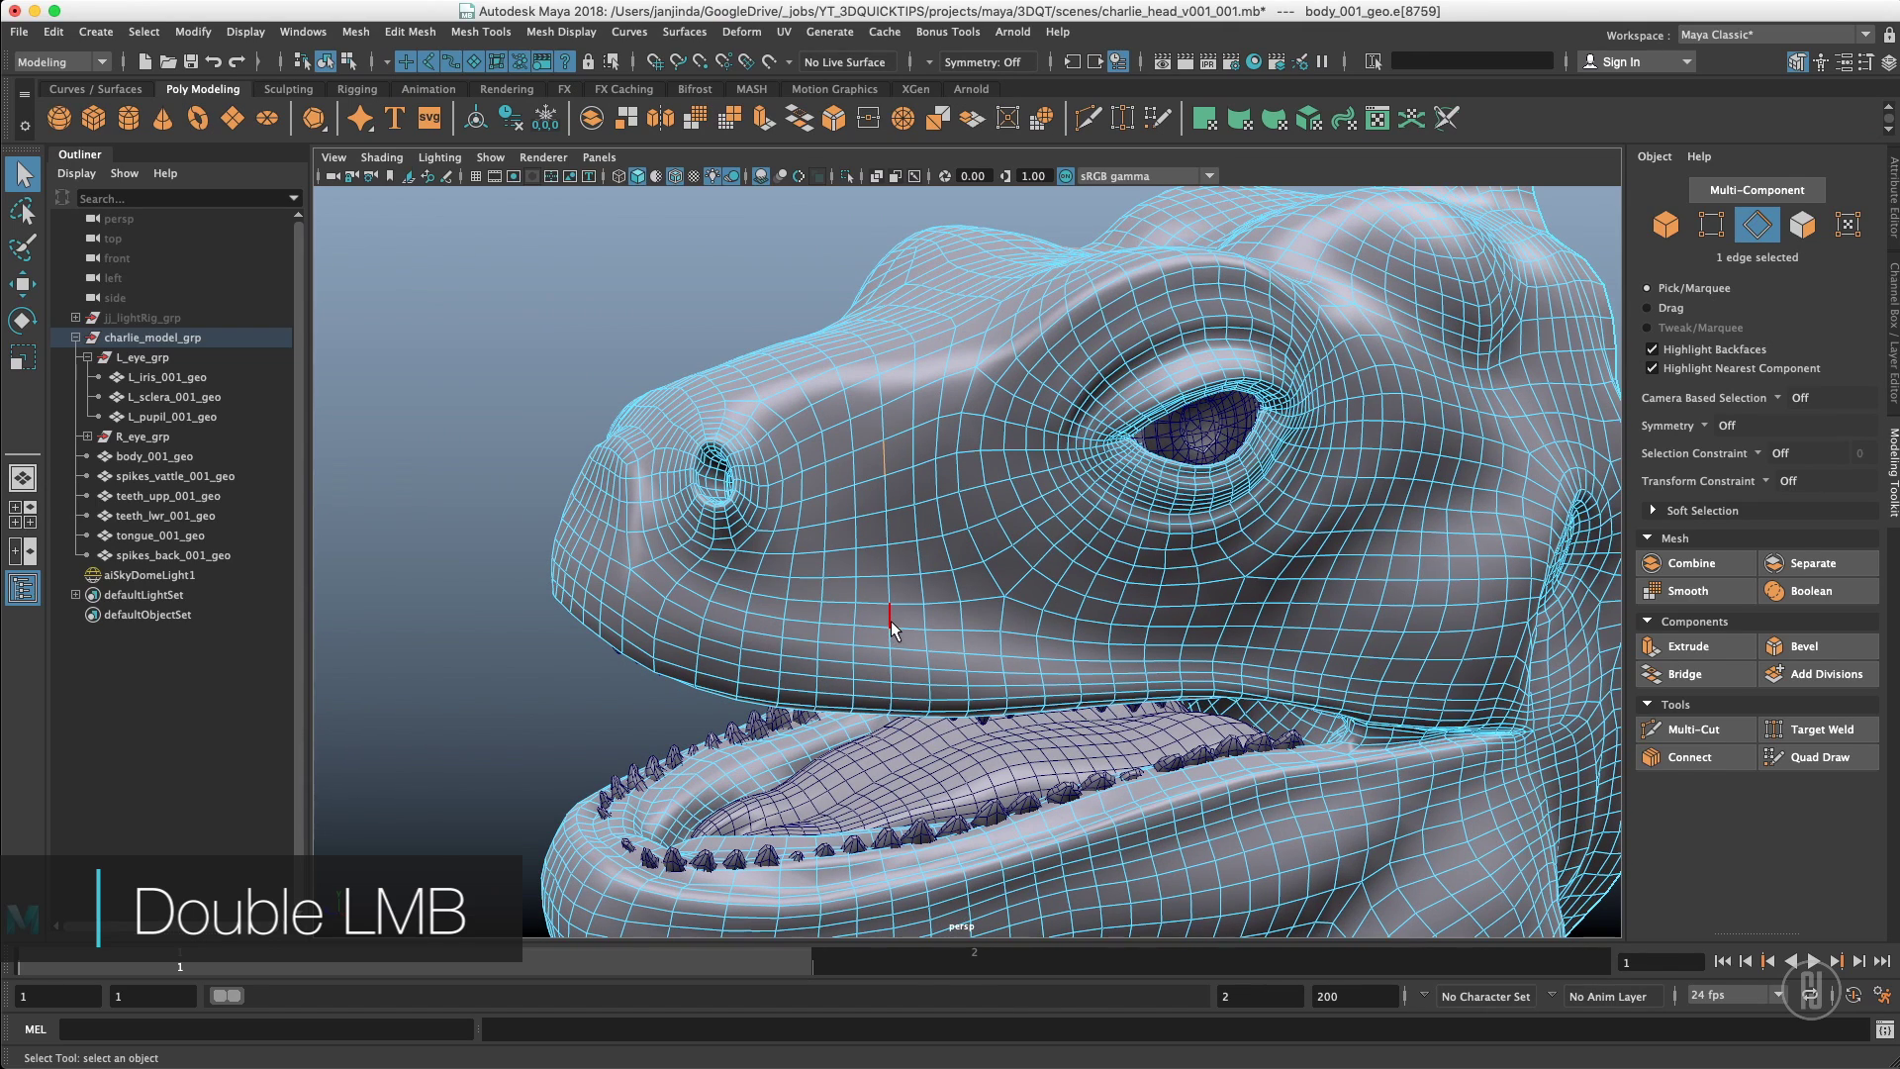
Select a partial edge loop between two vertical snout edges, and a partial edge ring between two horizontal edges in the same area
{"action": "left_click", "coordinate": [913, 431]}
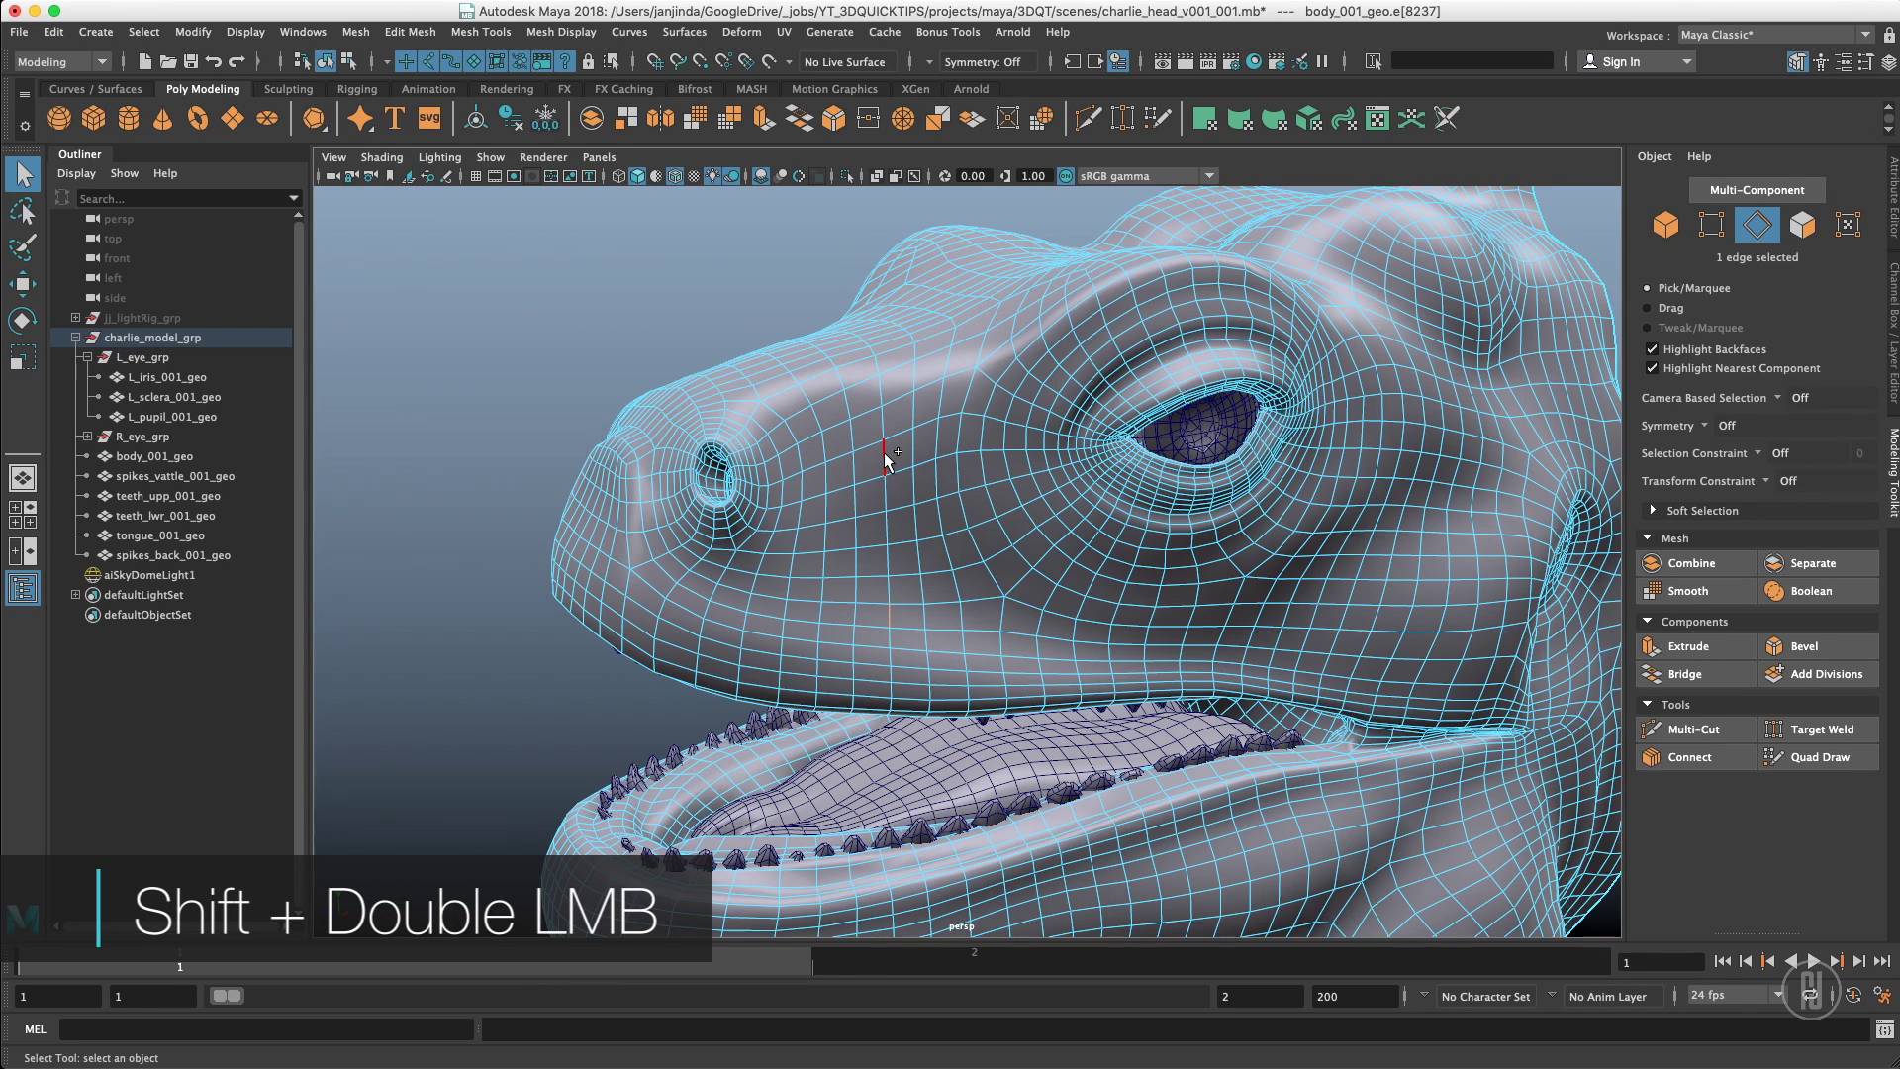
{"action": "double_click", "coordinate": [882, 607], "text": "shift"}
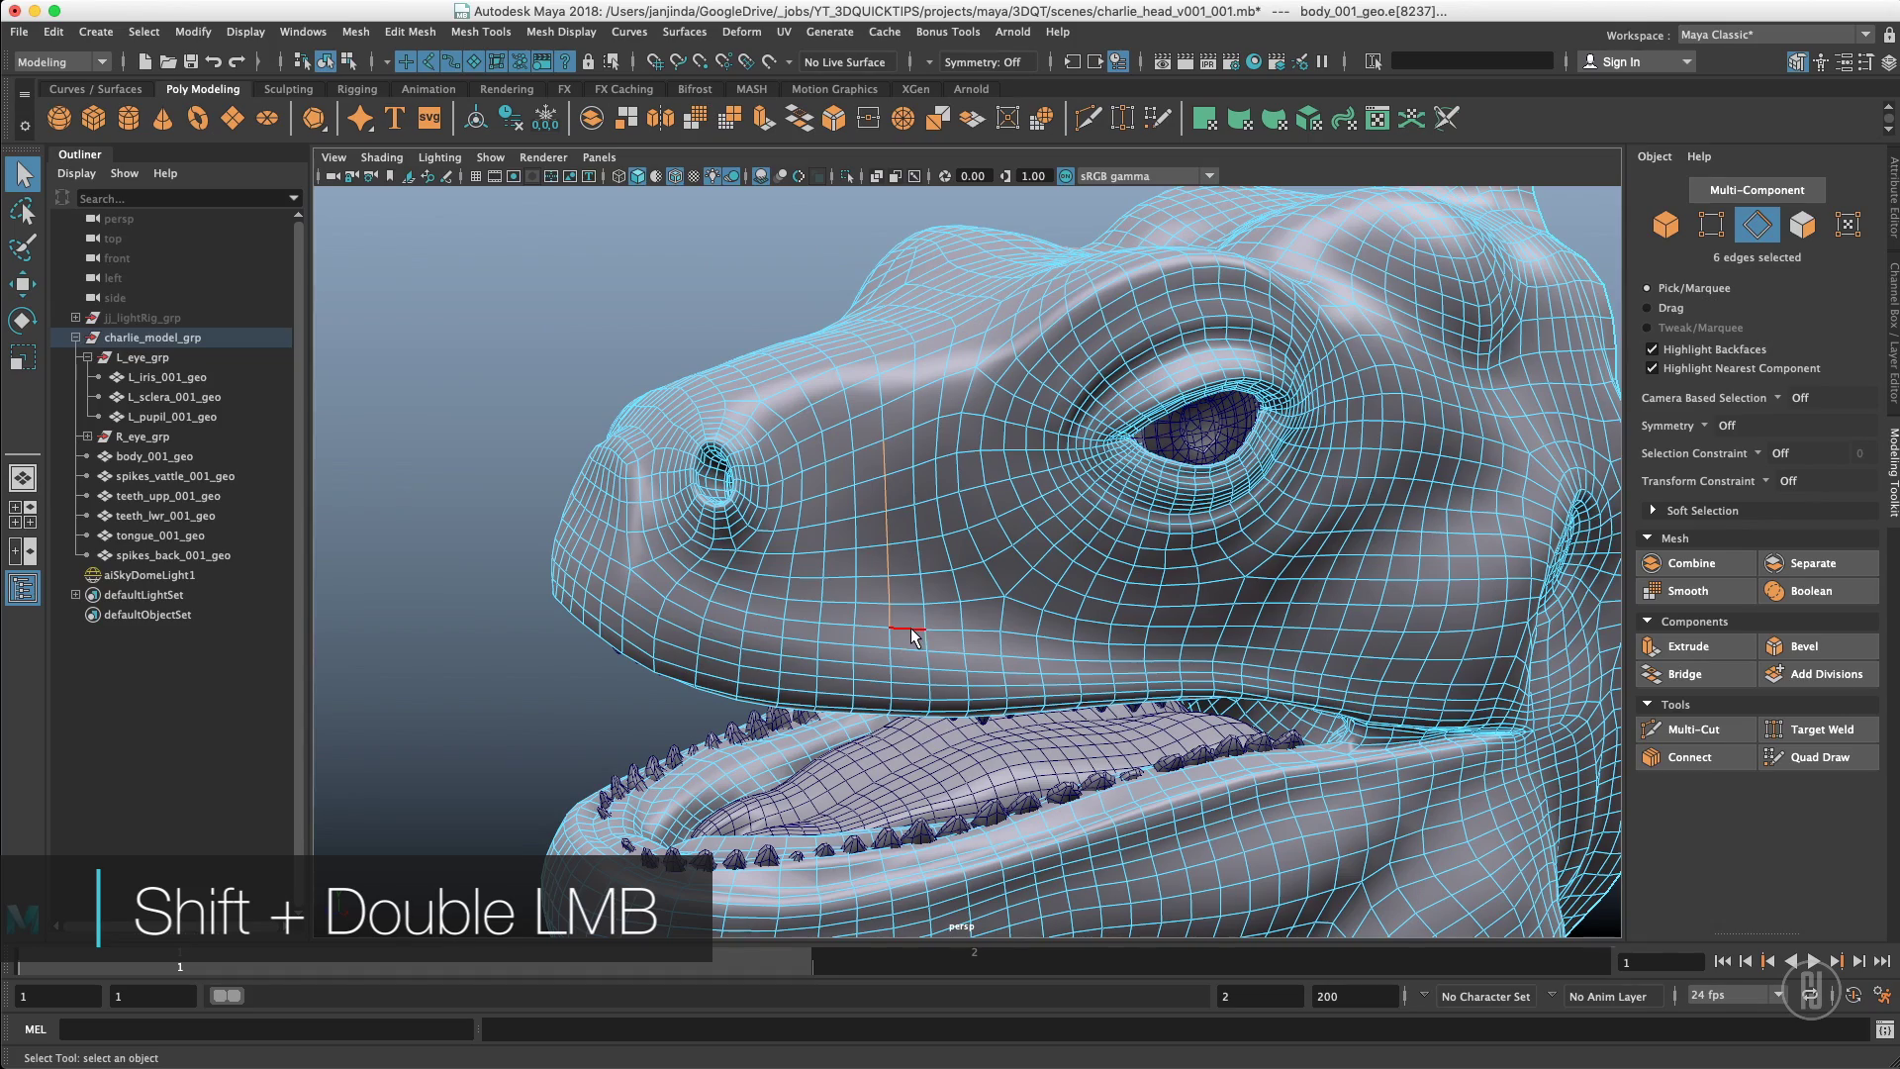
{"action": "left_click", "coordinate": [911, 423]}
{"action": "scroll", "coordinate": [893, 448], "scroll_direction": "up", "scroll_amount": 5}
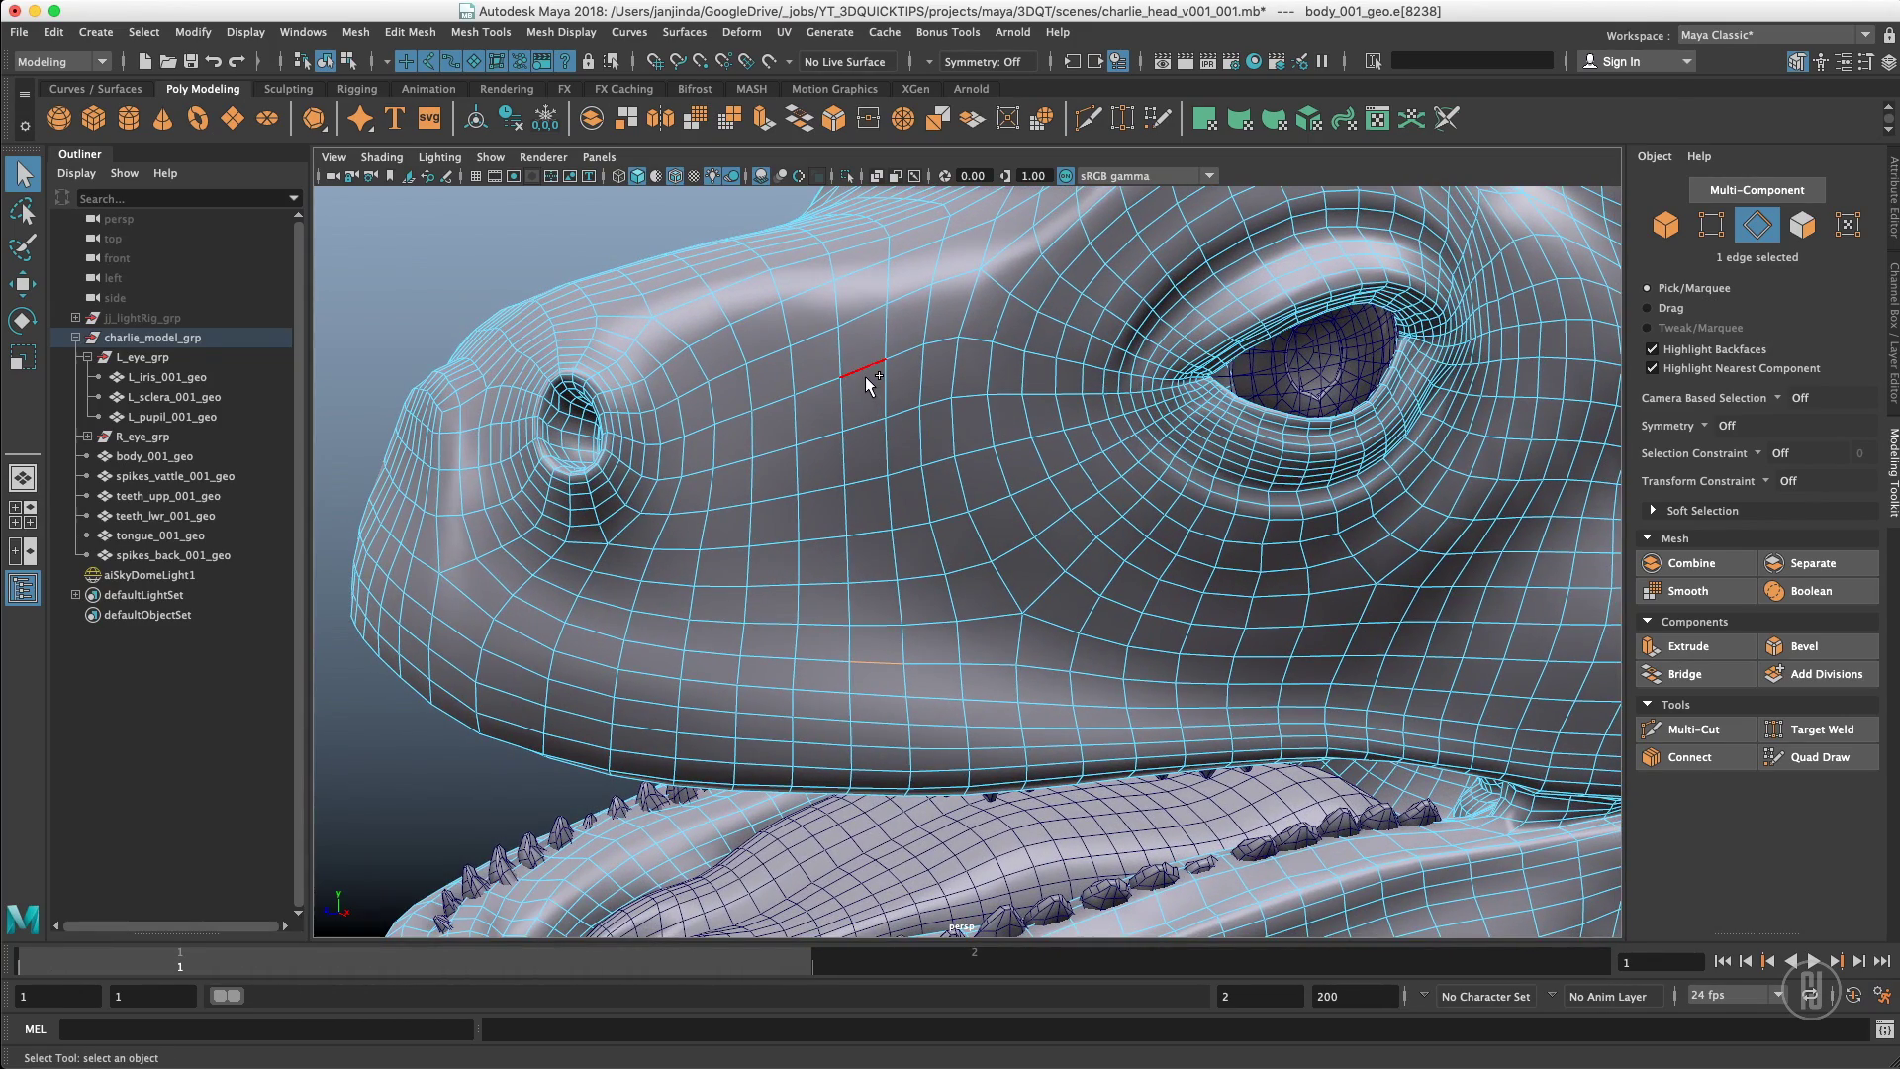
{"action": "double_click", "coordinate": [863, 370], "text": "shift"}
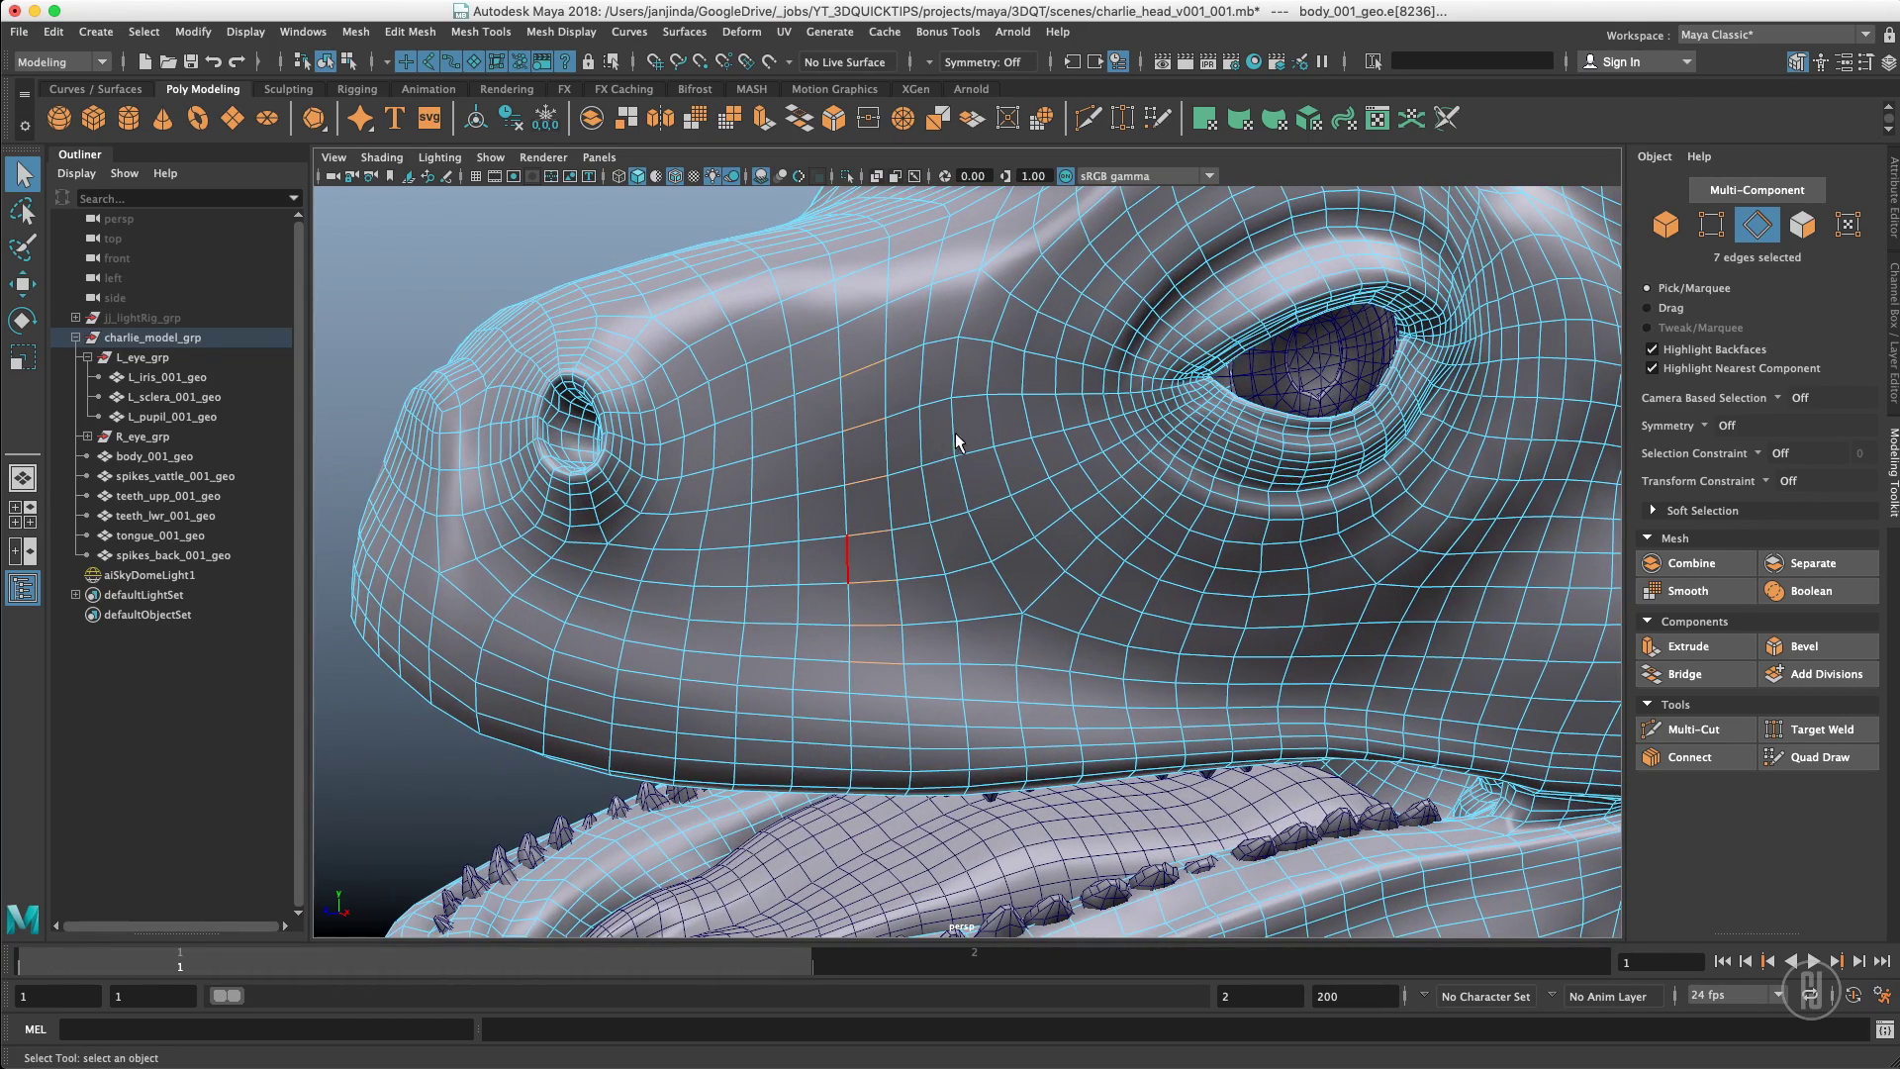
{"action": "scroll", "coordinate": [869, 645], "scroll_direction": "down", "scroll_amount": 3}
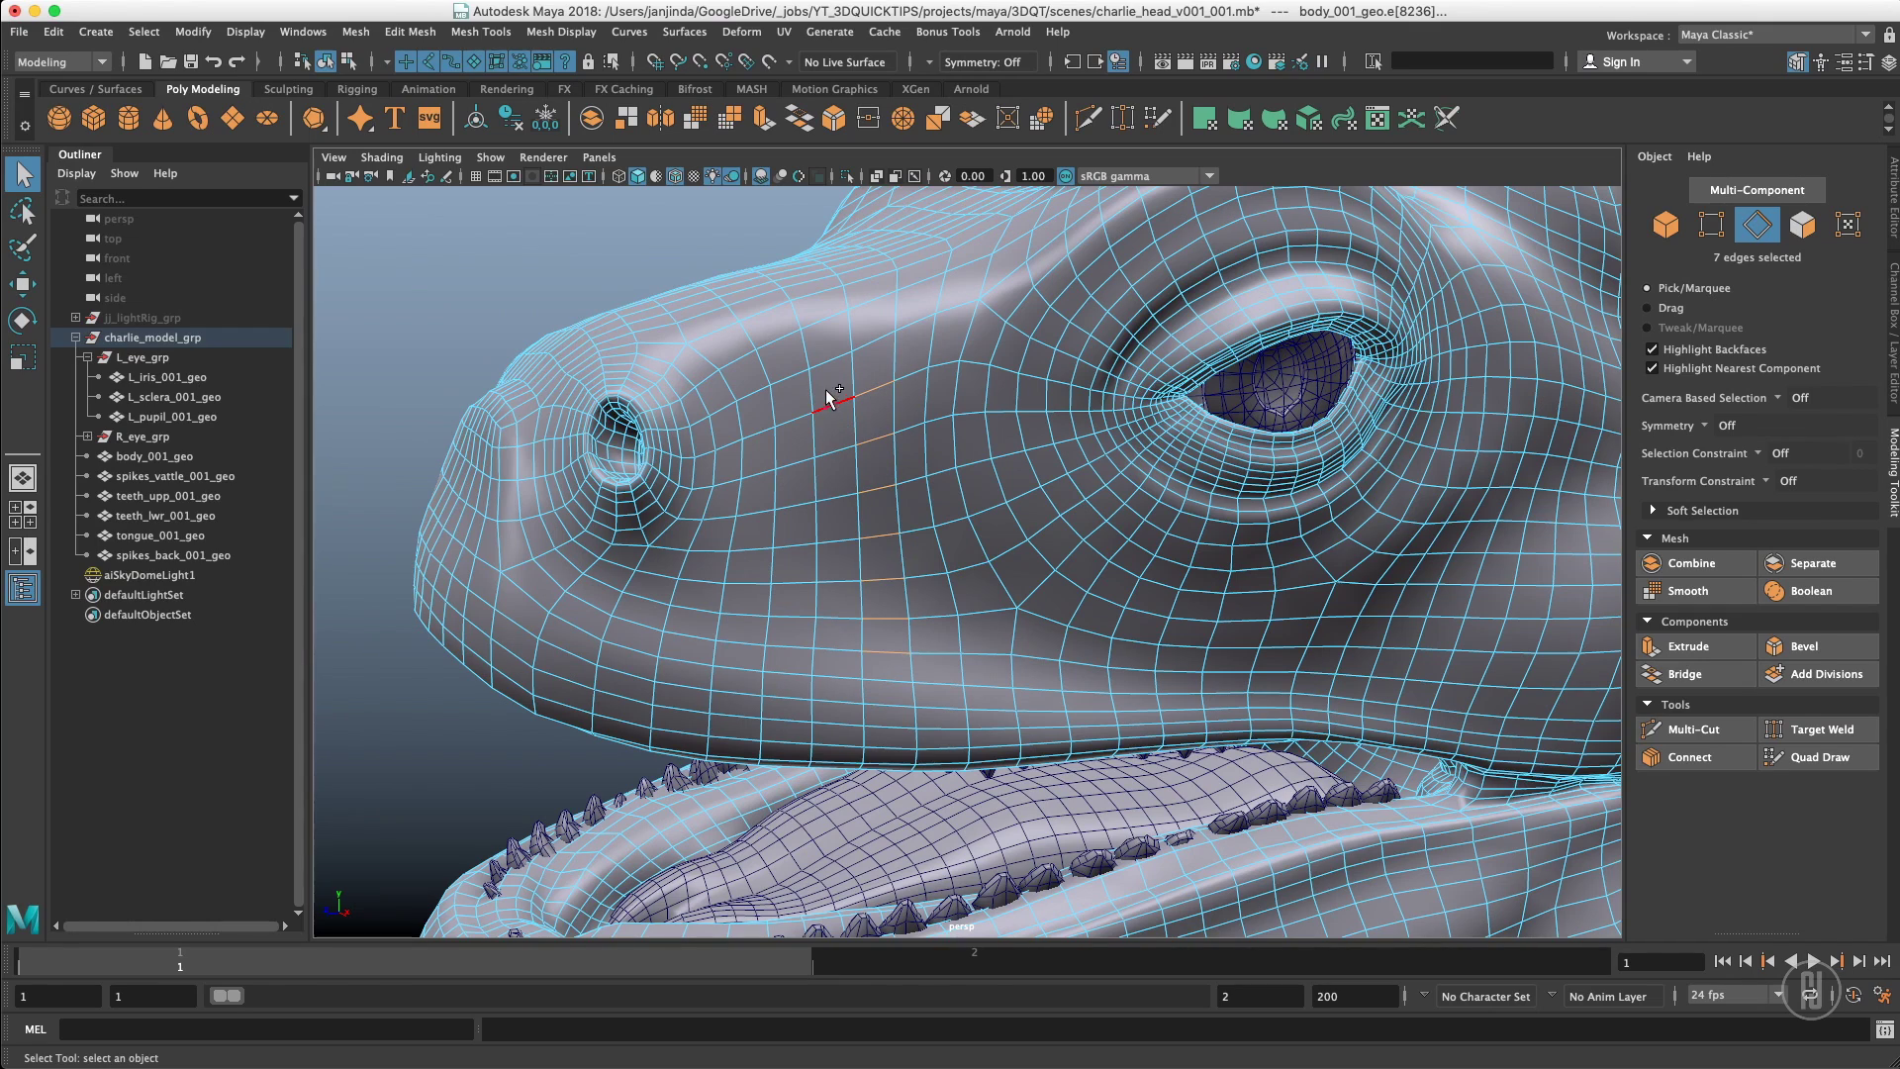
Switch the body mesh to face mode and select the full vertical face loop between the nostril and the eye
{"action": "right_click_drag", "start_coordinate": [829, 479], "coordinate": [838, 618]}
{"action": "left_click", "coordinate": [840, 637]}
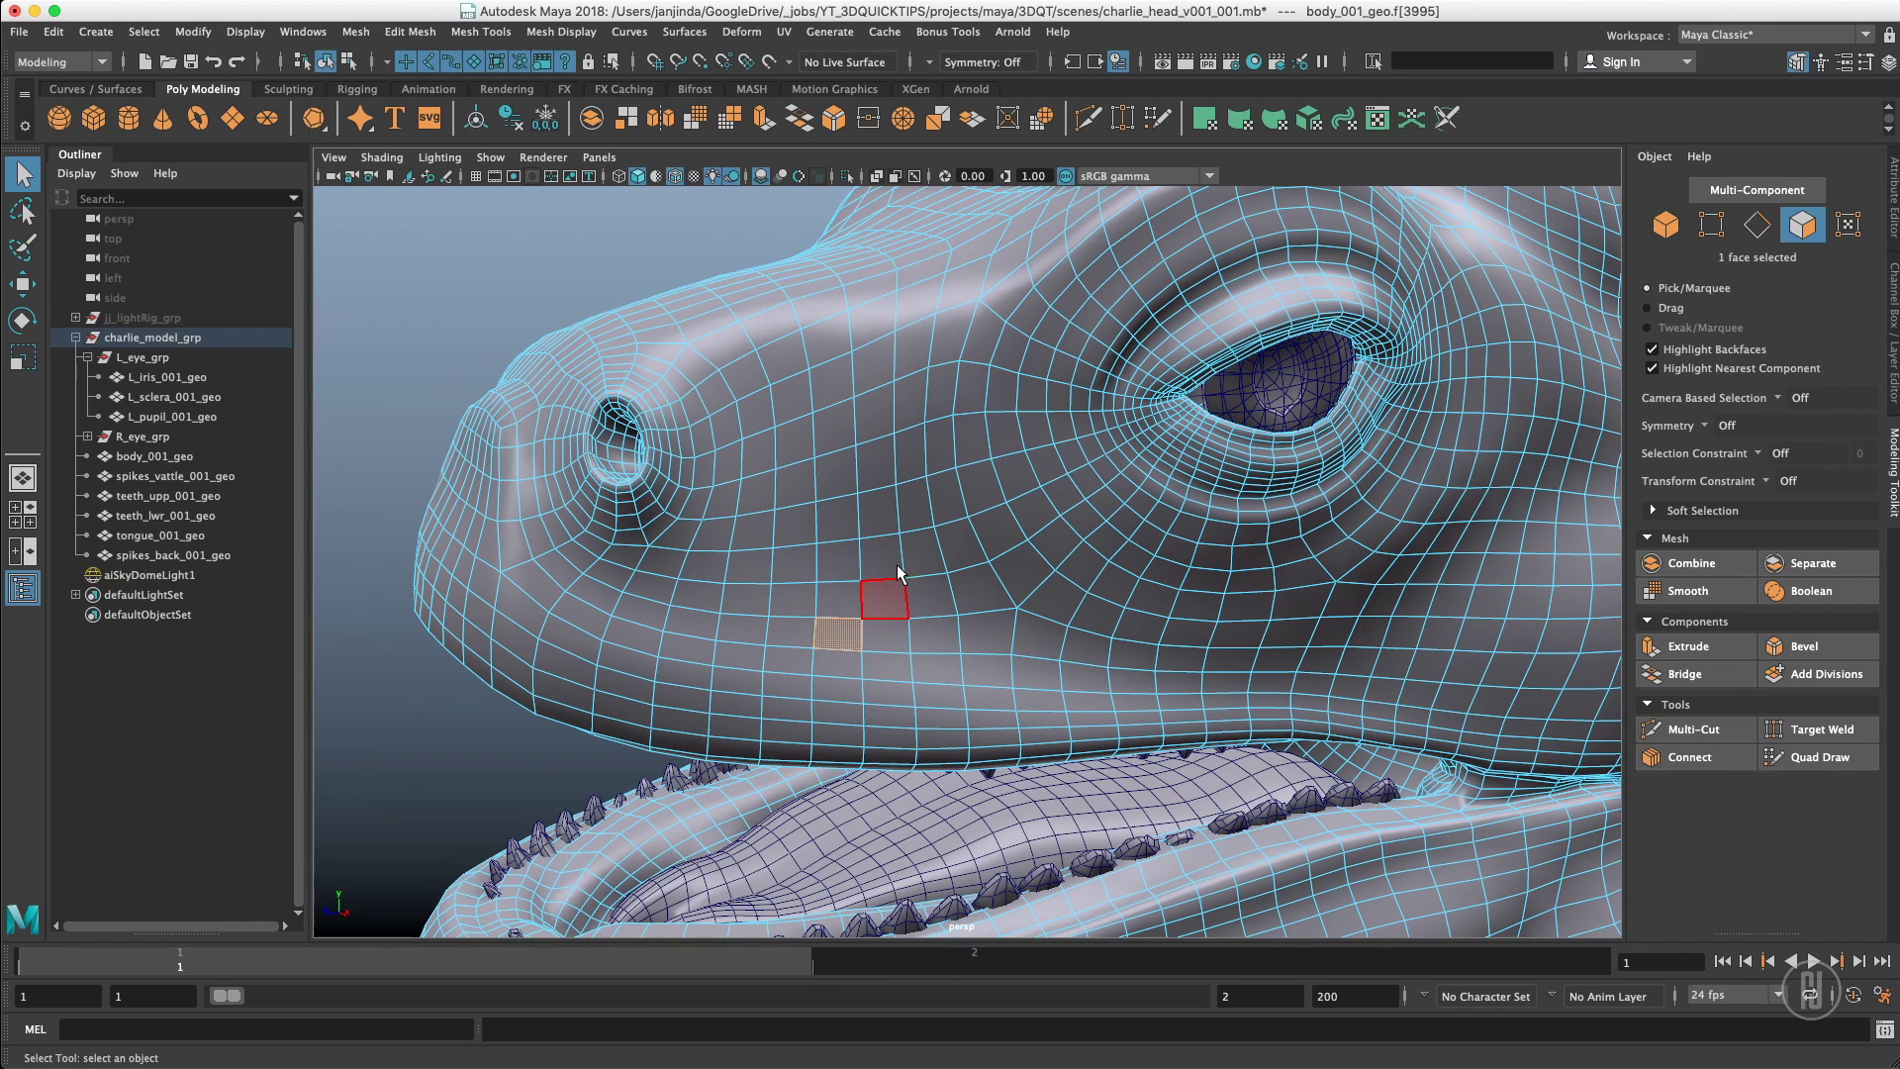
{"action": "double_click", "coordinate": [829, 389], "text": "shift"}
{"action": "left_click", "coordinate": [877, 510]}
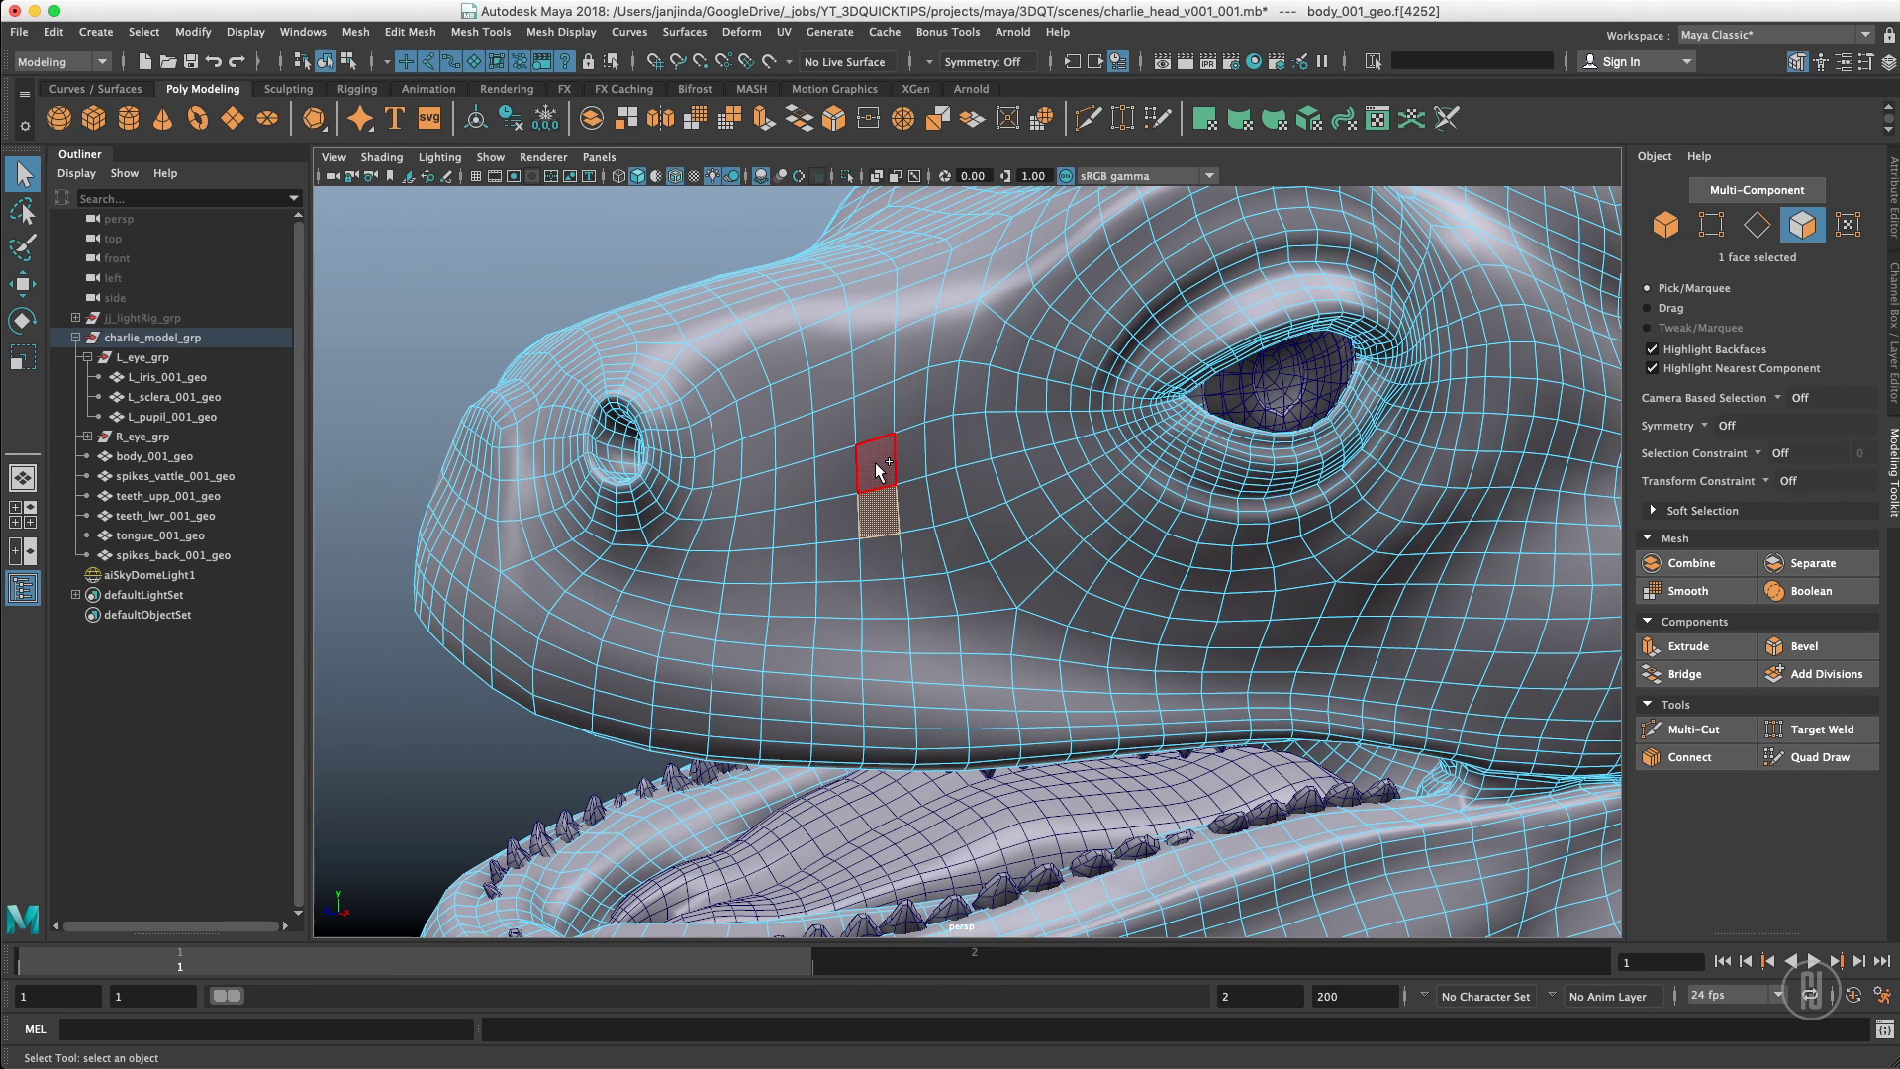
{"action": "double_click", "coordinate": [877, 465], "text": "shift"}
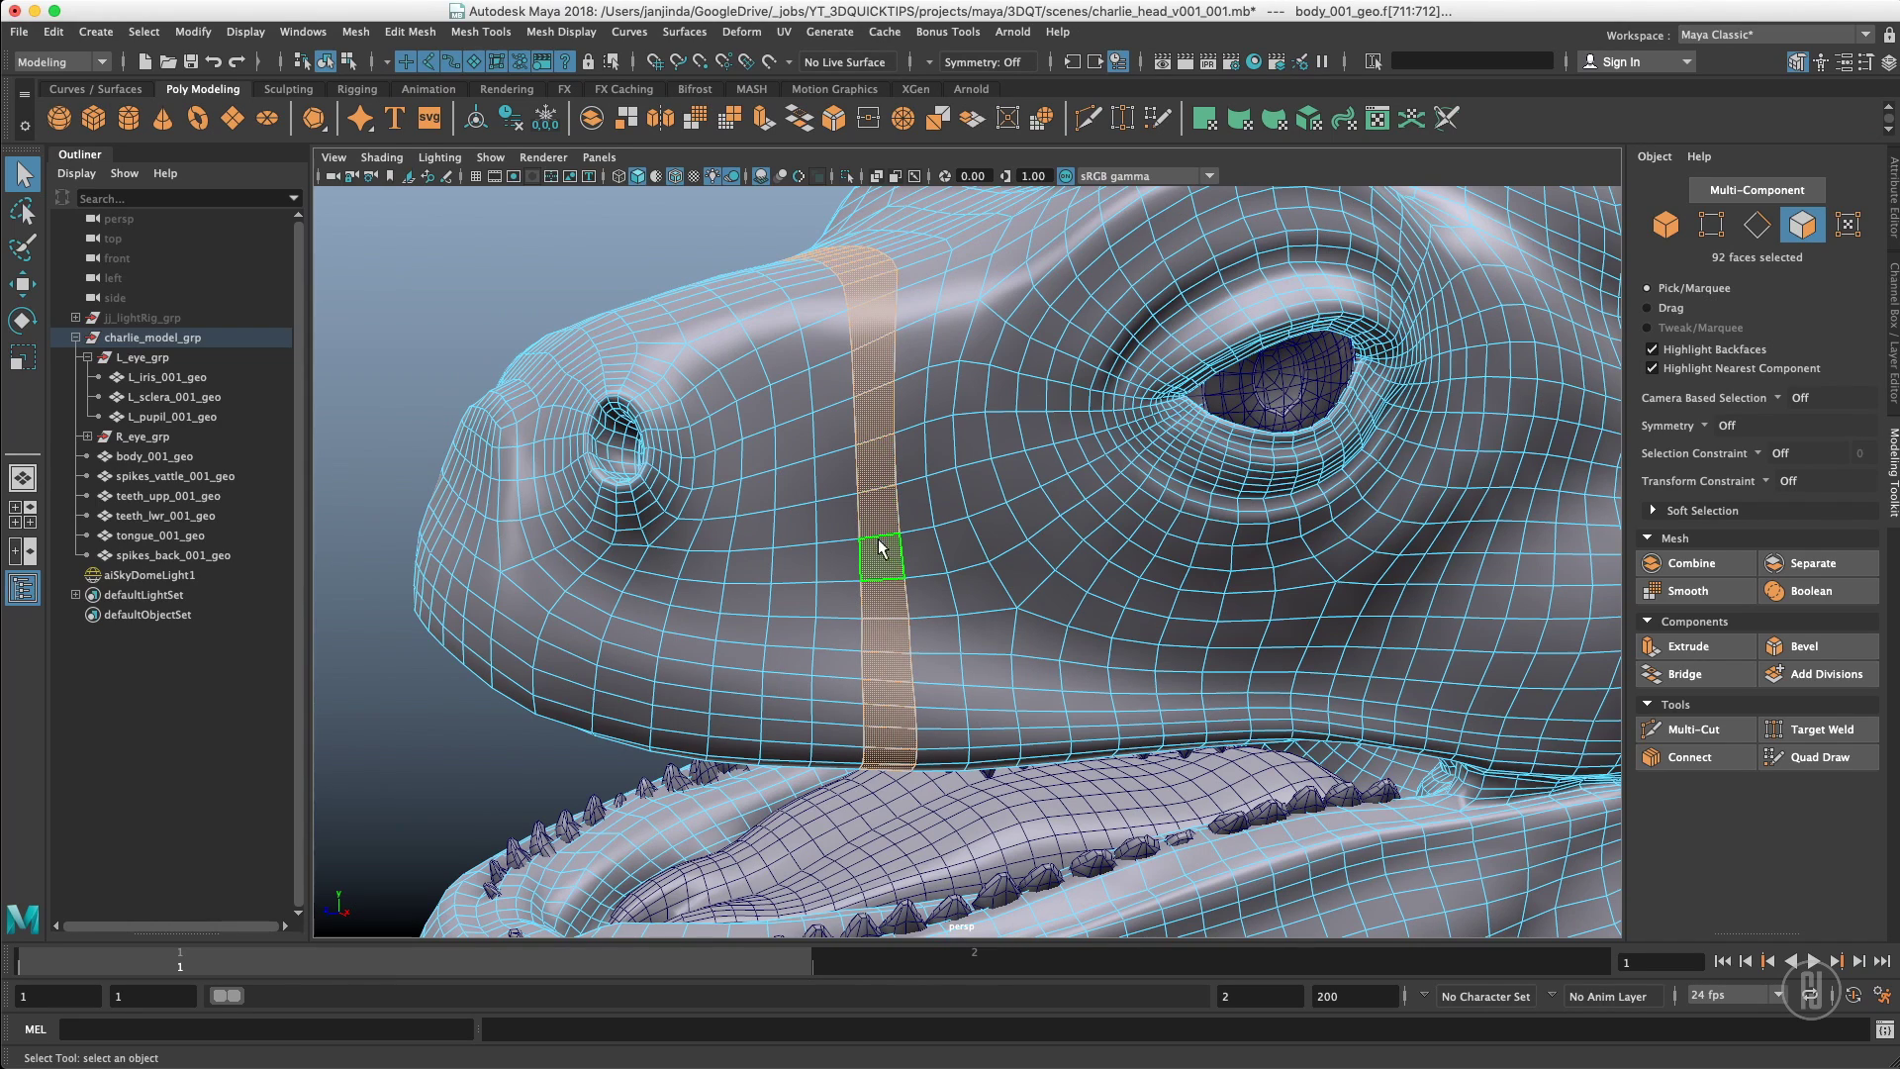
Select a partial vertical face loop of five faces on the snout, and a partial run of four vertices there in vertex mode
{"action": "left_click", "coordinate": [877, 522]}
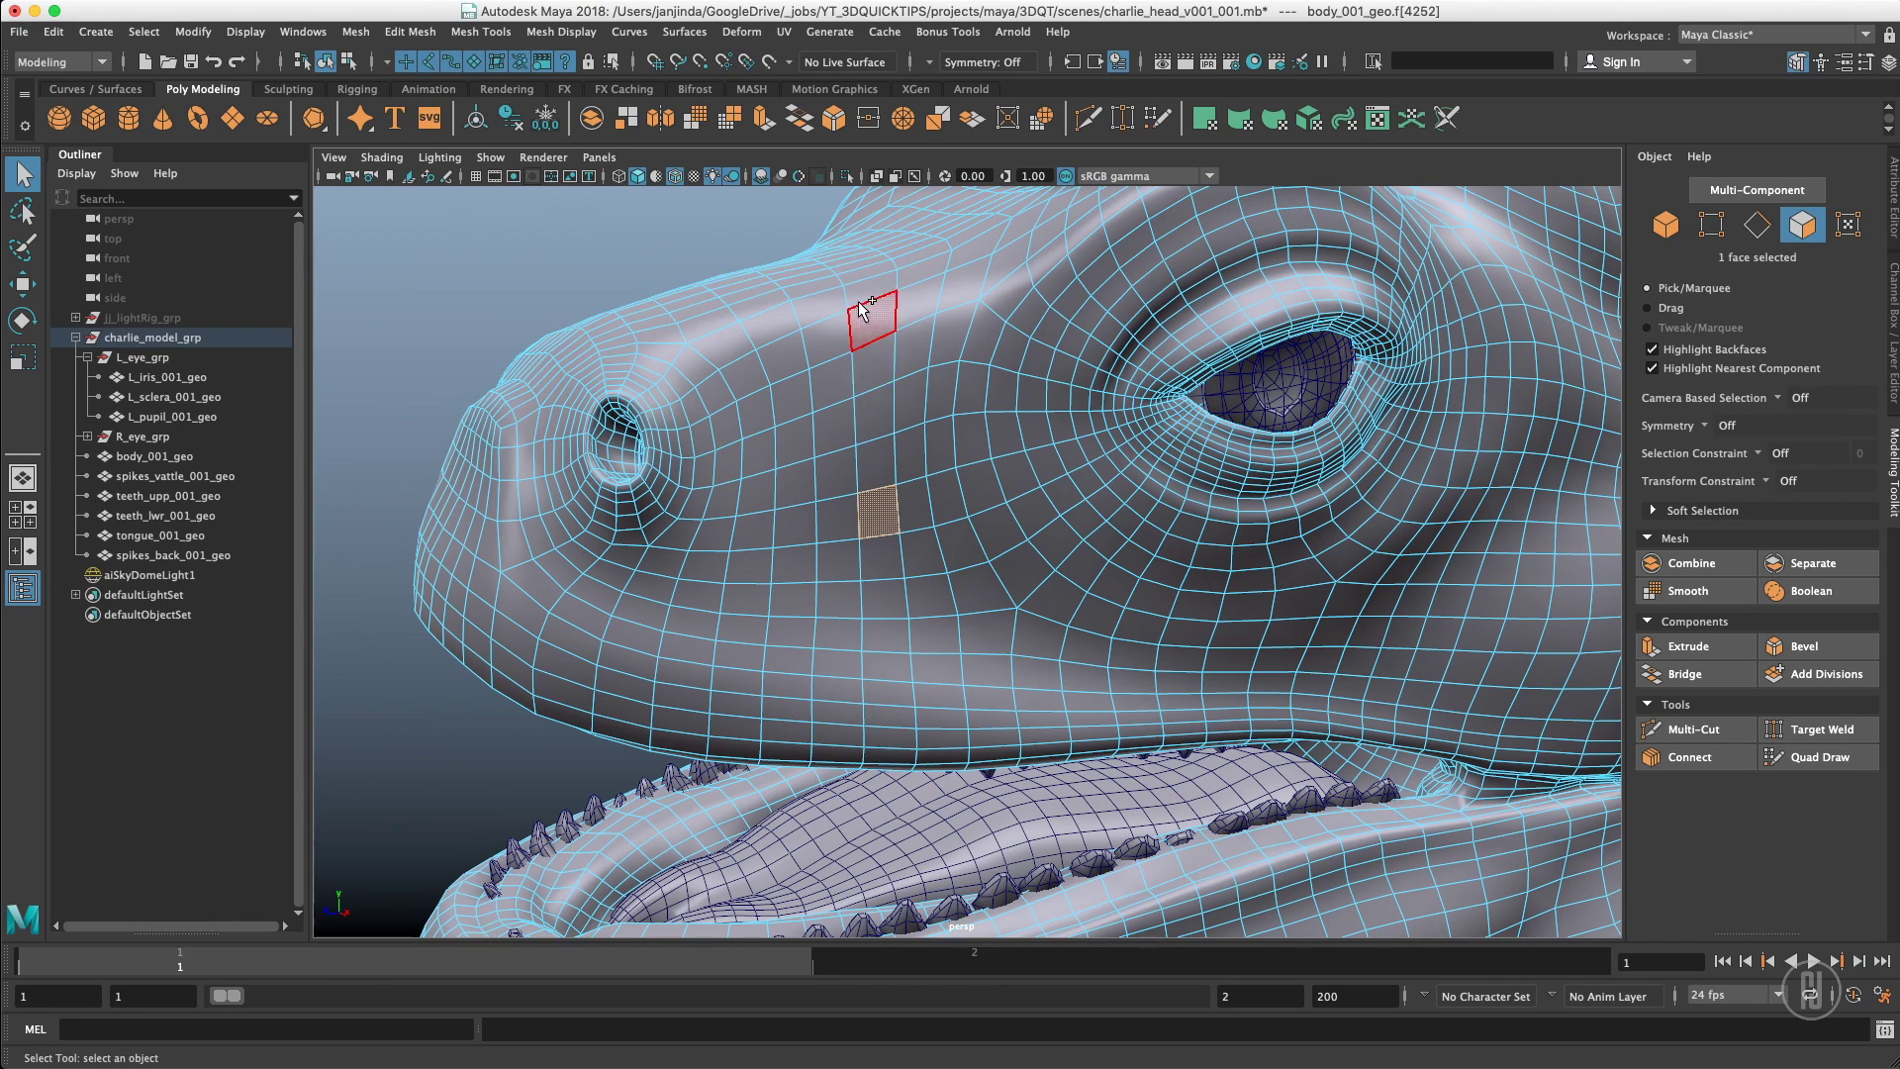
{"action": "double_click", "coordinate": [876, 325], "text": "shift"}
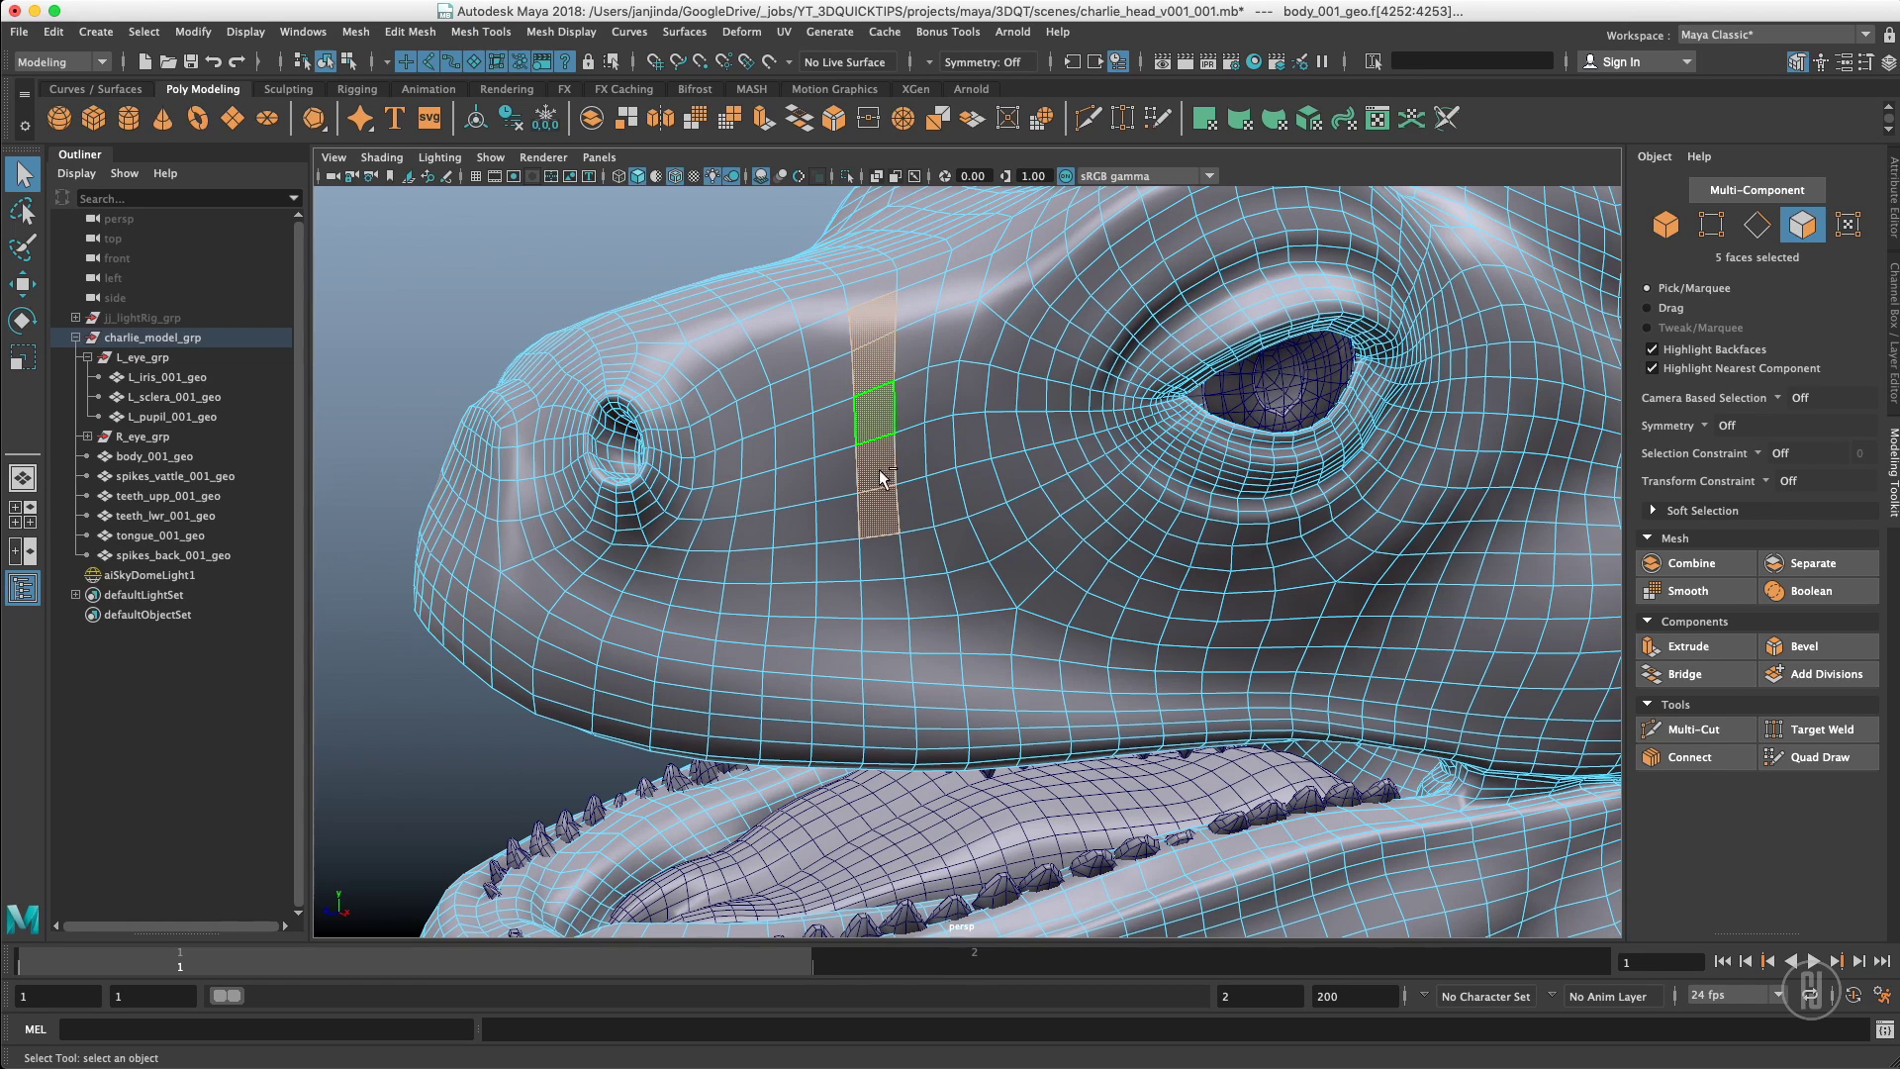
{"action": "right_click_drag", "start_coordinate": [868, 485], "coordinate": [787, 514]}
{"action": "left_click", "coordinate": [856, 487]}
{"action": "double_click", "coordinate": [852, 351], "text": "shift"}
Frame the throat spikes up close and put the spikes mesh into vertex mode
{"action": "right_click_drag", "start_coordinate": [956, 423], "coordinate": [755, 416], "text": "alt"}
{"action": "left_click_drag", "start_coordinate": [950, 419], "coordinate": [906, 435], "text": "alt"}
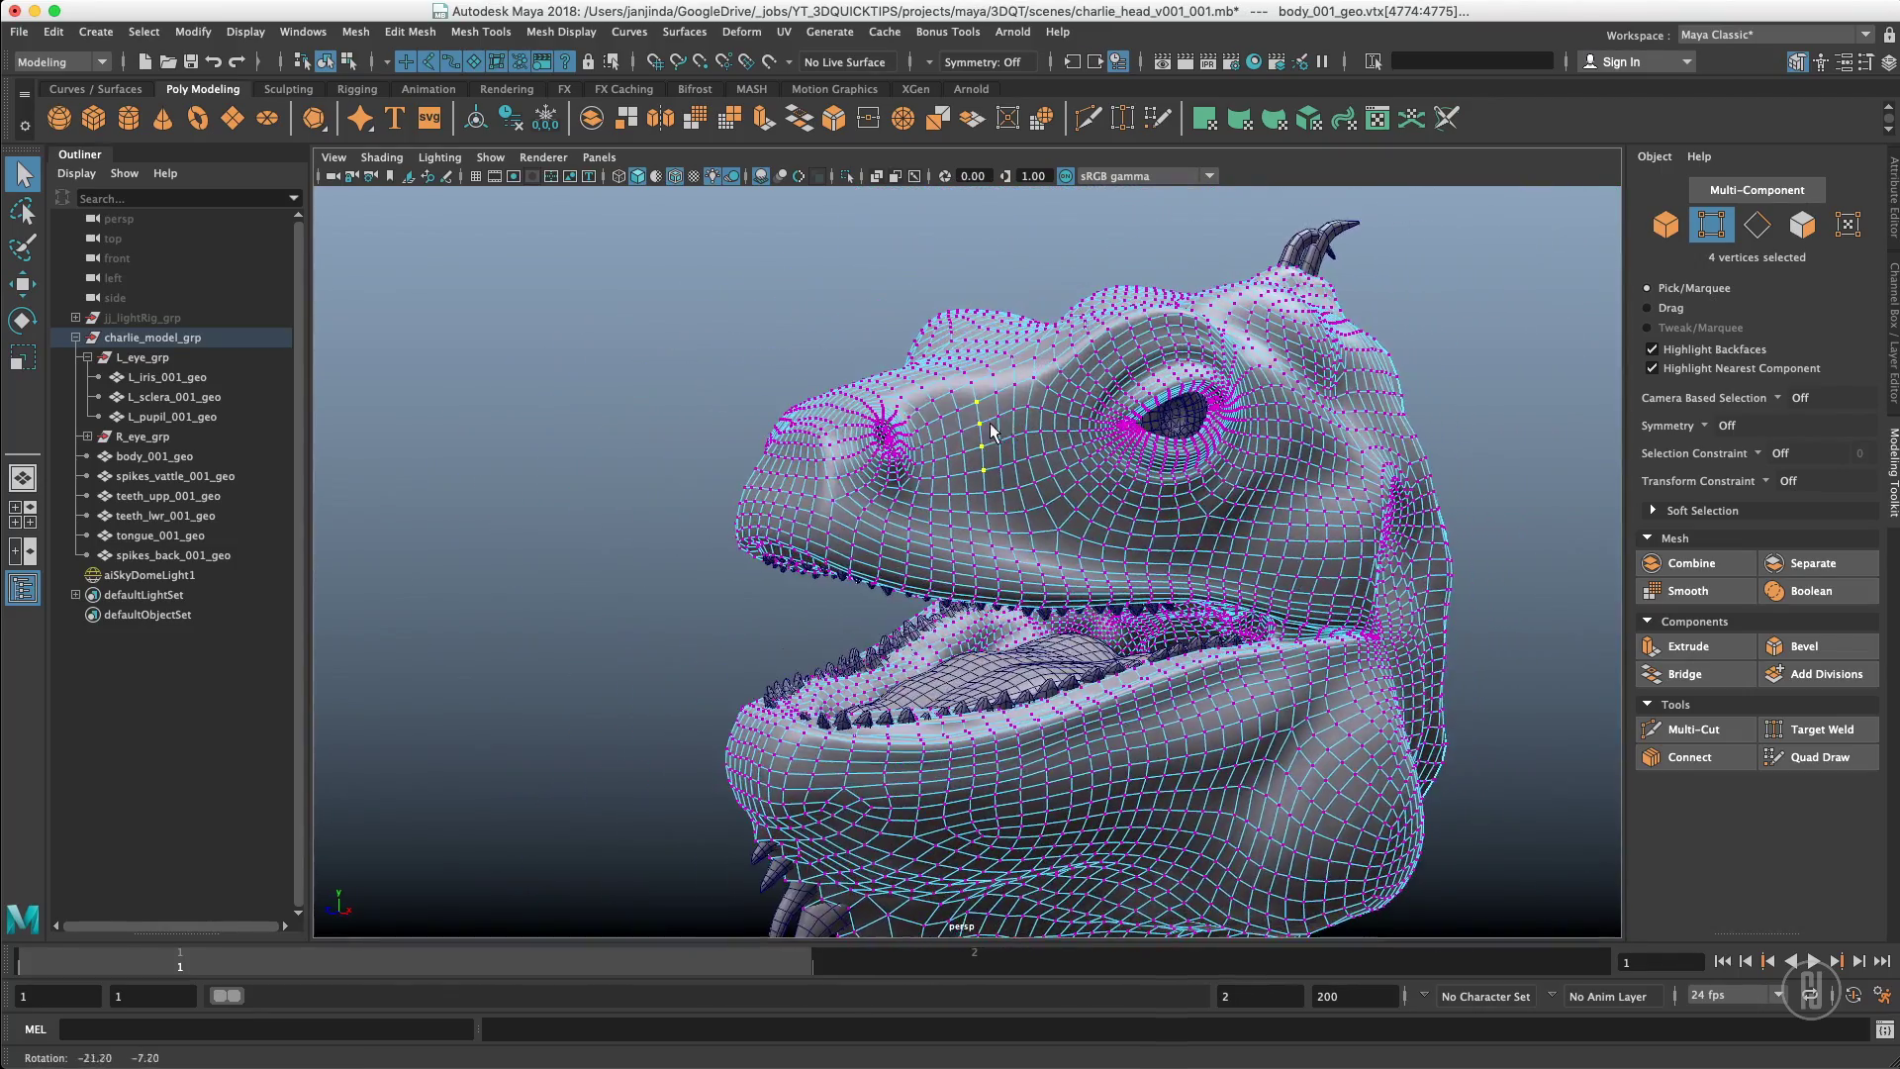
{"action": "middle_click_drag", "start_coordinate": [776, 644], "coordinate": [785, 323], "text": "alt"}
{"action": "left_click_drag", "start_coordinate": [785, 322], "coordinate": [807, 319], "text": "alt"}
{"action": "left_click", "coordinate": [787, 571]}
{"action": "right_click_drag", "start_coordinate": [804, 544], "coordinate": [932, 508], "text": "alt"}
{"action": "right_click_drag", "start_coordinate": [681, 559], "coordinate": [625, 559]}
{"action": "middle_click_drag", "start_coordinate": [698, 544], "coordinate": [782, 503], "text": "alt"}
{"action": "right_click_drag", "start_coordinate": [782, 503], "coordinate": [833, 508], "text": "alt"}
{"action": "middle_click_drag", "start_coordinate": [815, 521], "coordinate": [844, 538], "text": "alt"}
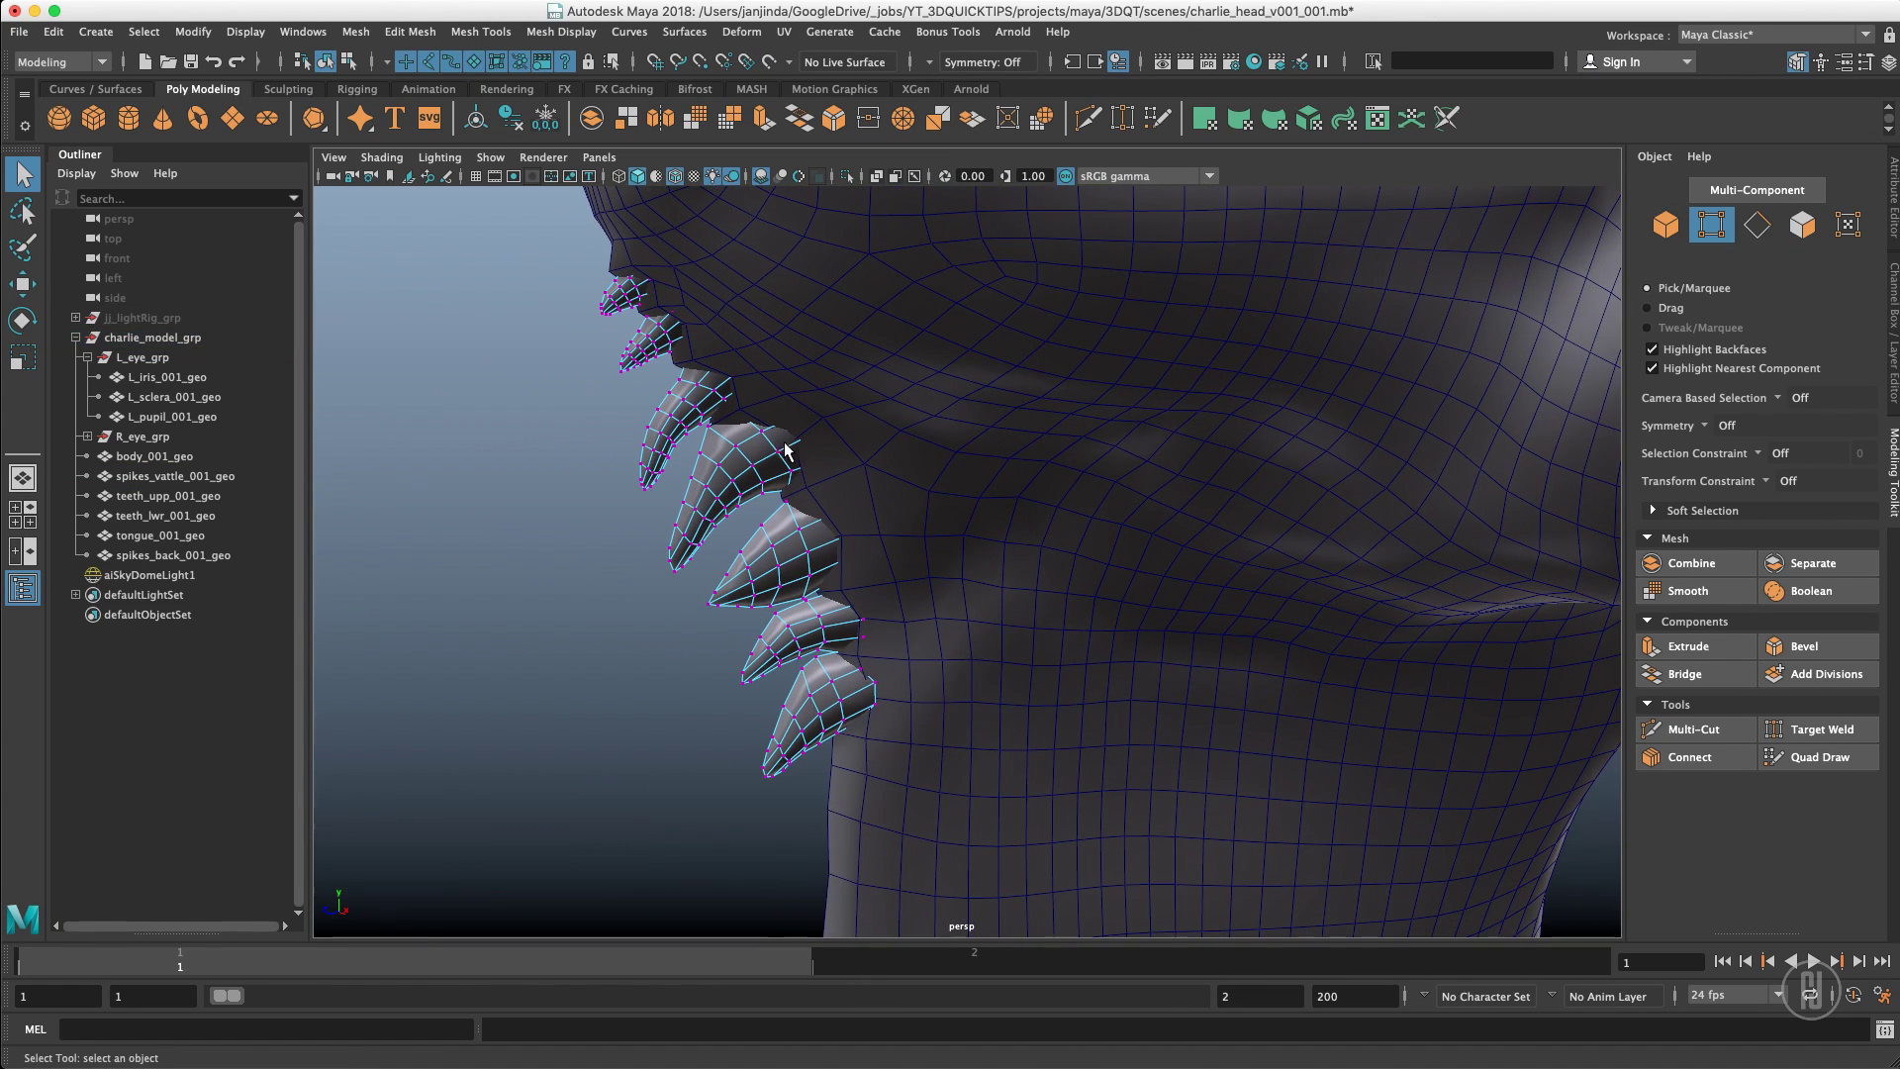
Select one vertex on the fourth spike from the top and grow the selection until it covers that whole spike
{"action": "left_click", "coordinate": [721, 505]}
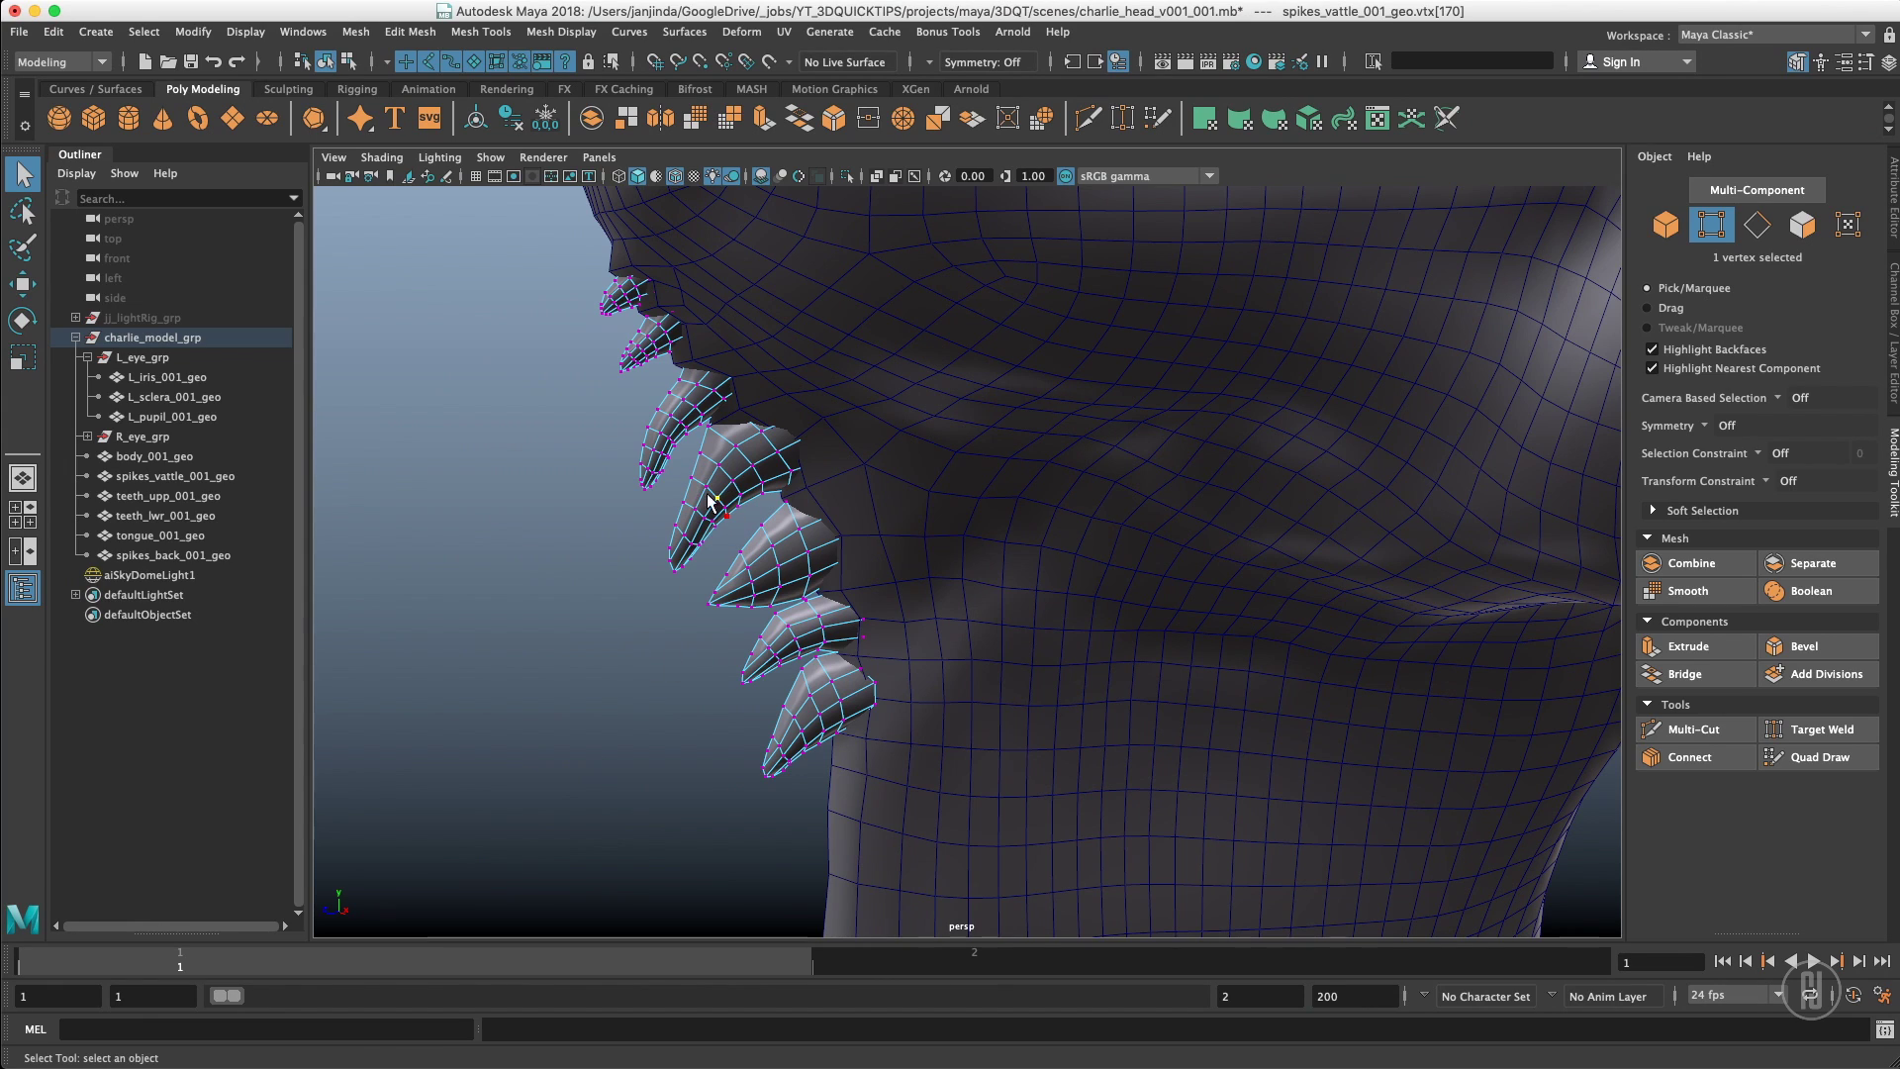
{"action": "right_click", "coordinate": [690, 485], "text": "shift"}
{"action": "right_click_drag", "start_coordinate": [693, 492], "coordinate": [989, 364], "text": "shift"}
{"action": "key", "text": "shift+period"}
{"action": "key", "text": "shift+period"}
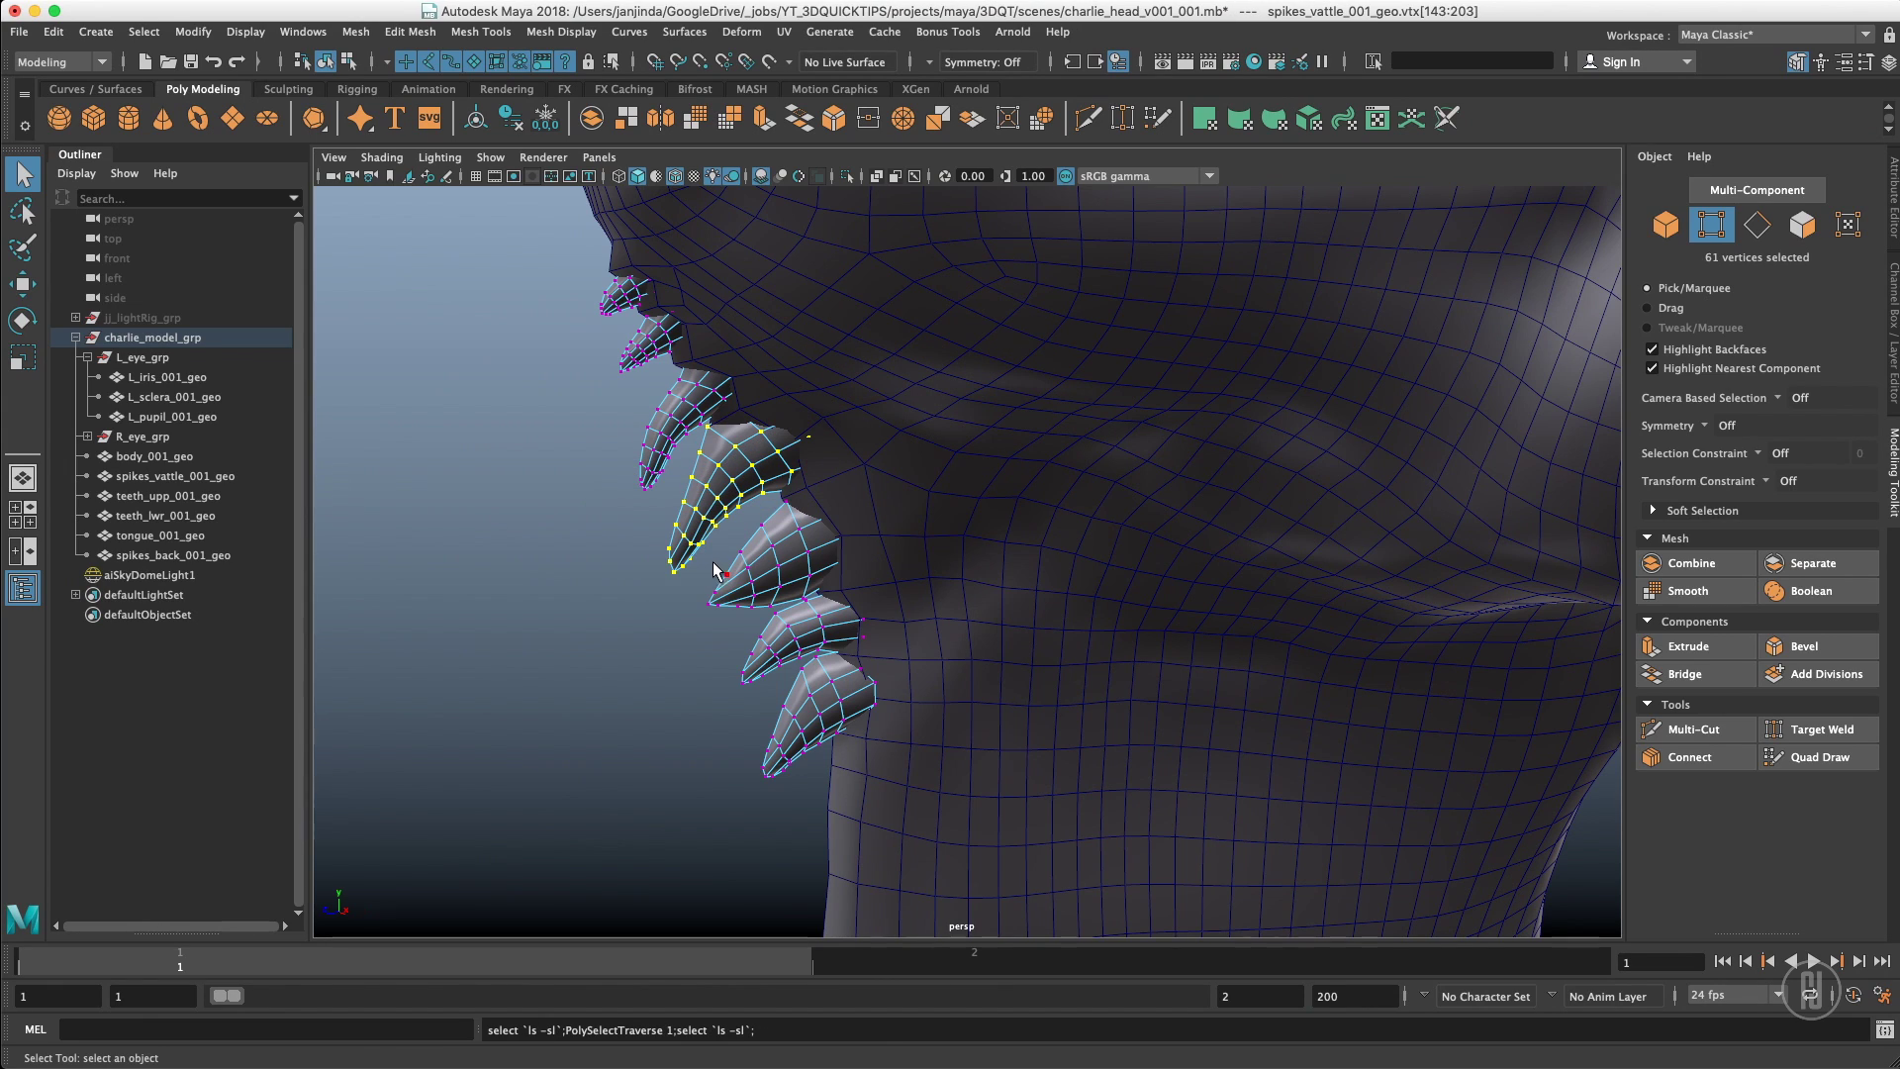
Toggle the spikes mesh to object mode and back to vertex mode, and select the fourth spike's entire vertex shell at once
{"action": "key", "text": "F8"}
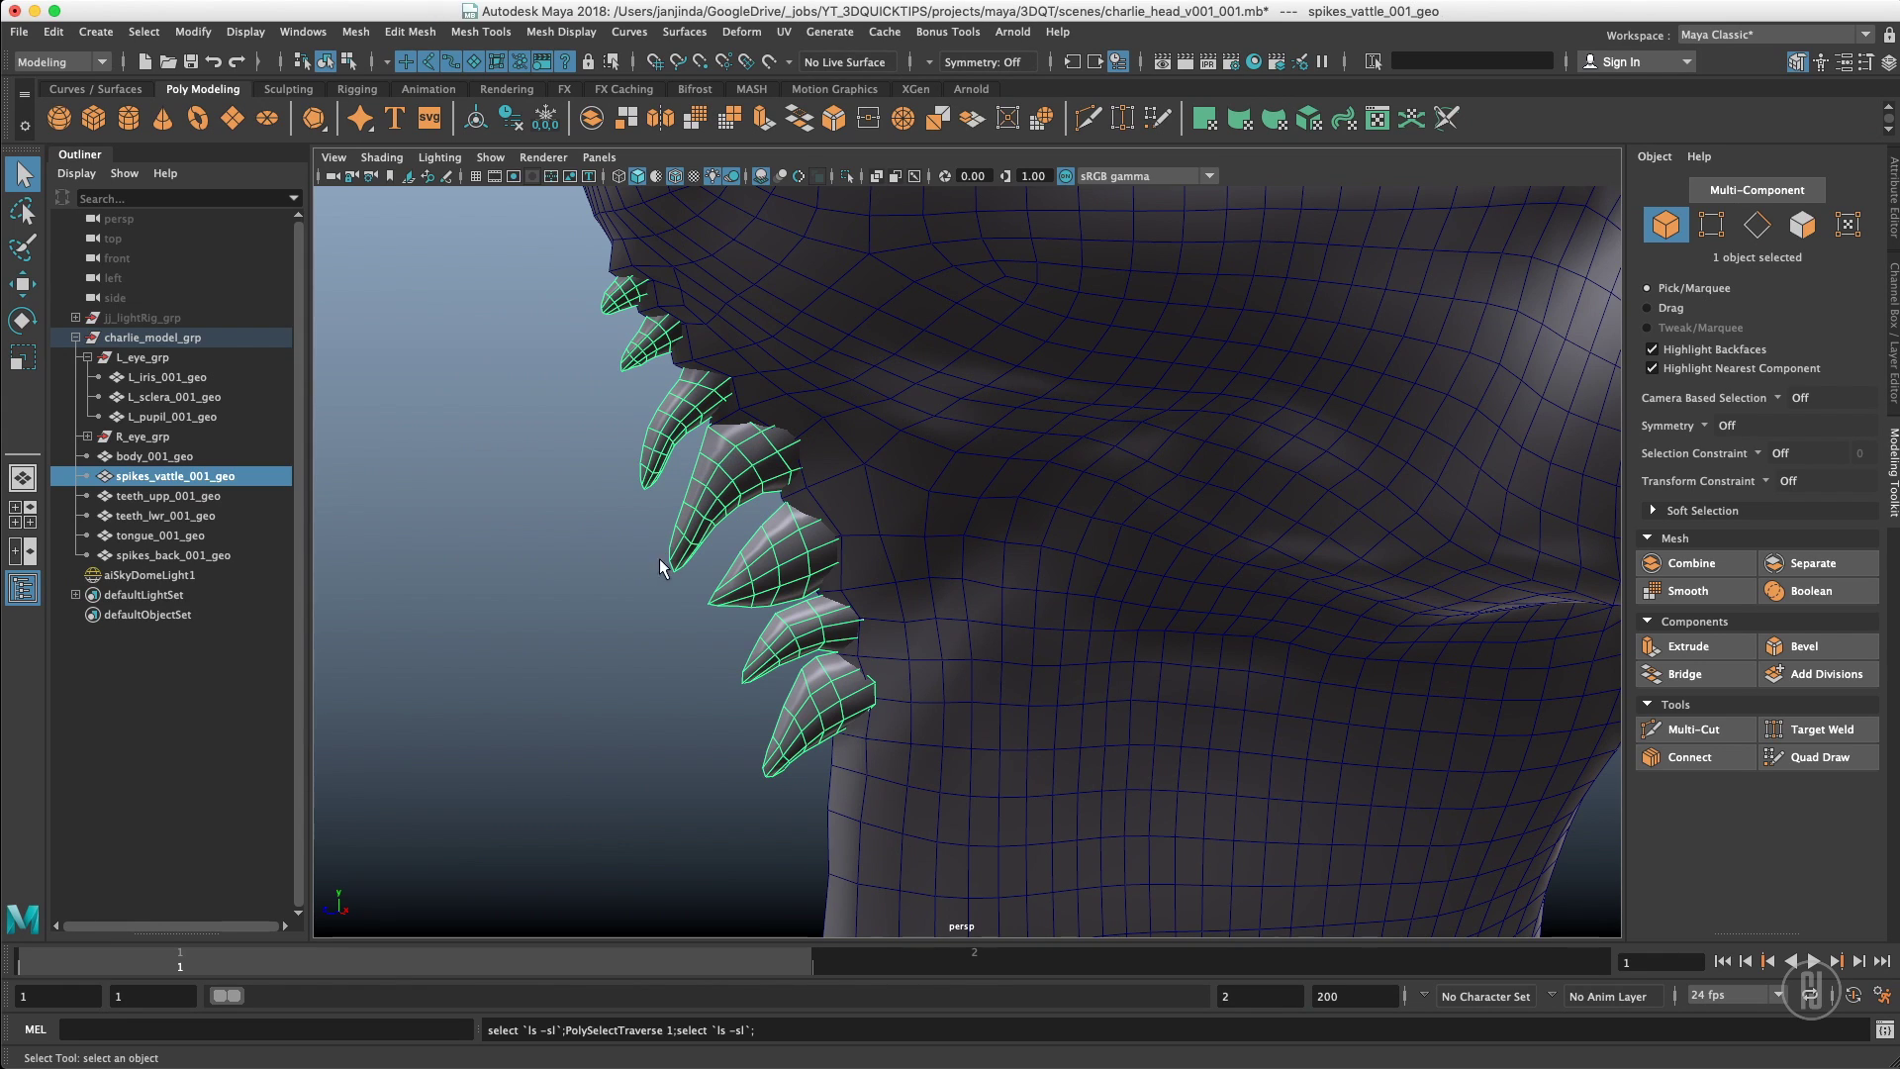
{"action": "left_click", "coordinate": [651, 561]}
{"action": "left_click", "coordinate": [720, 504]}
{"action": "key", "text": "F8"}
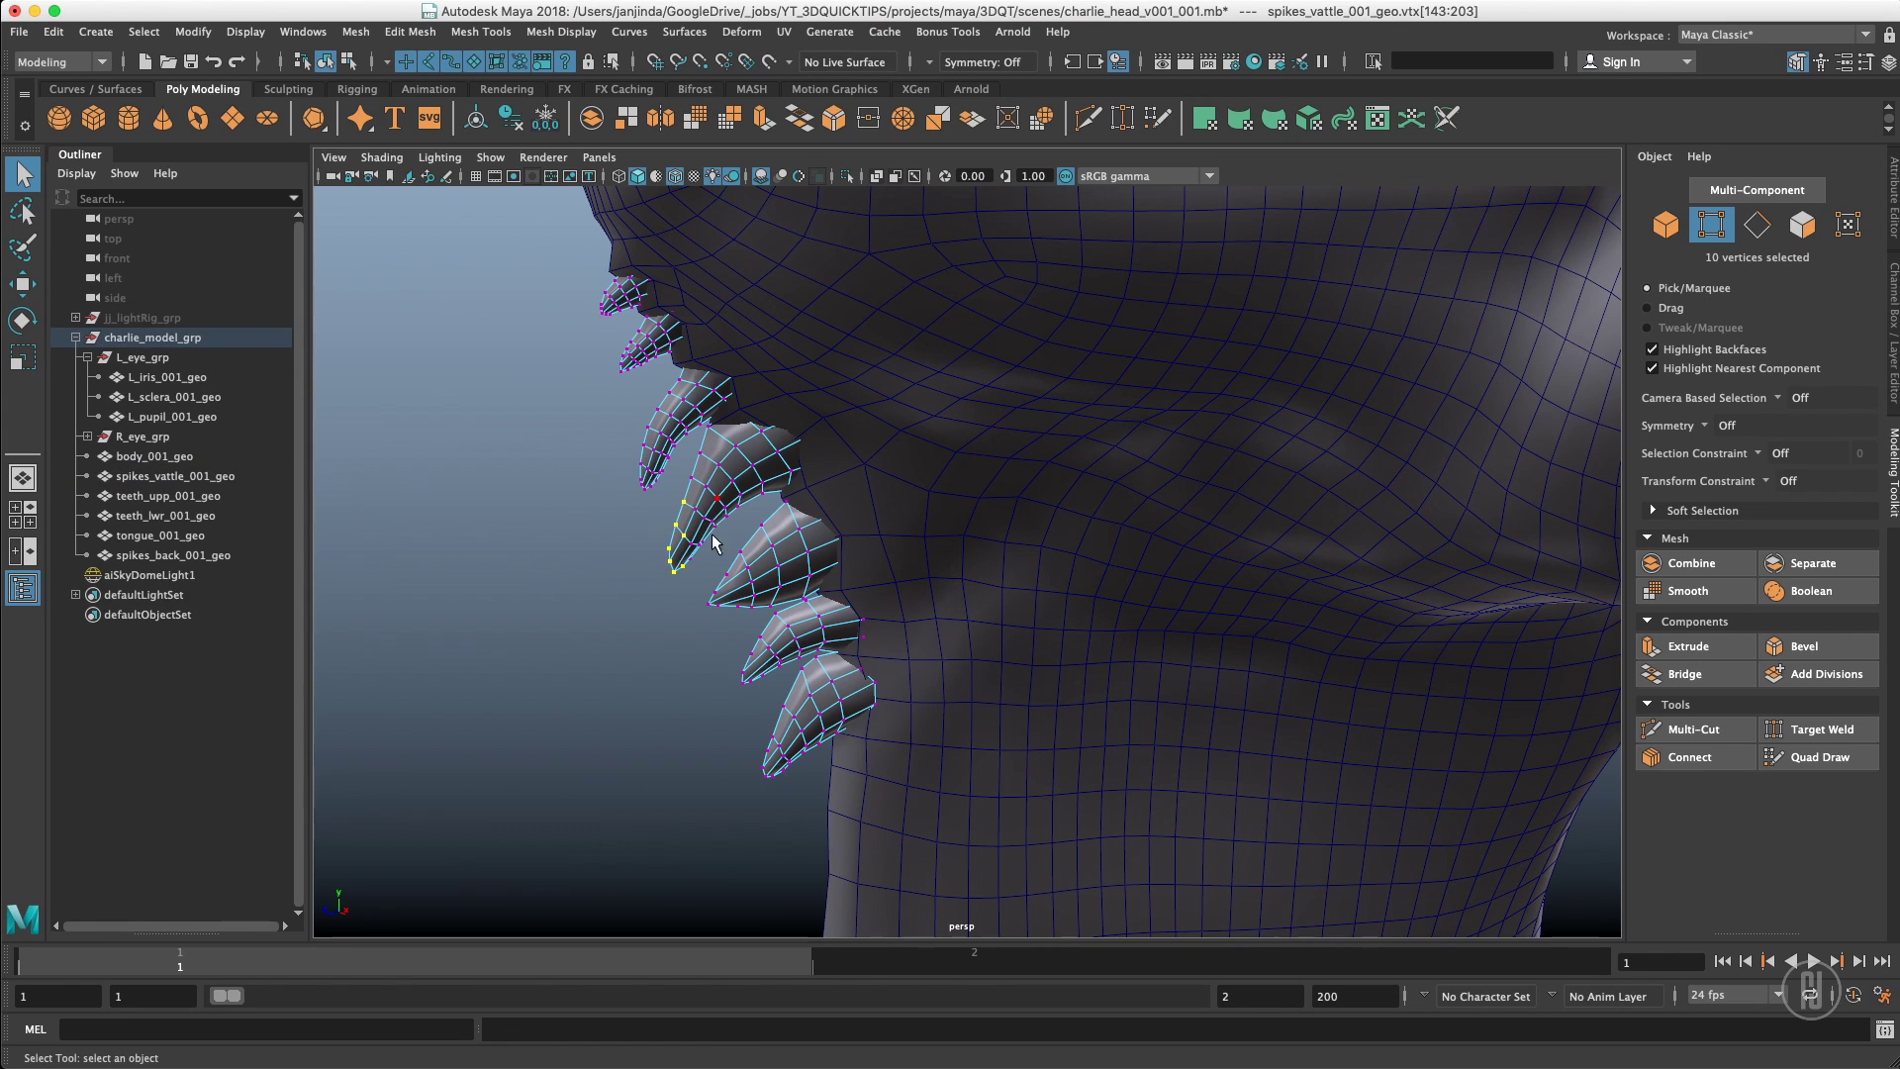
{"action": "left_click", "coordinate": [665, 619]}
{"action": "double_click", "coordinate": [731, 480]}
{"action": "left_click_drag", "start_coordinate": [734, 483], "coordinate": [785, 492], "text": "alt"}
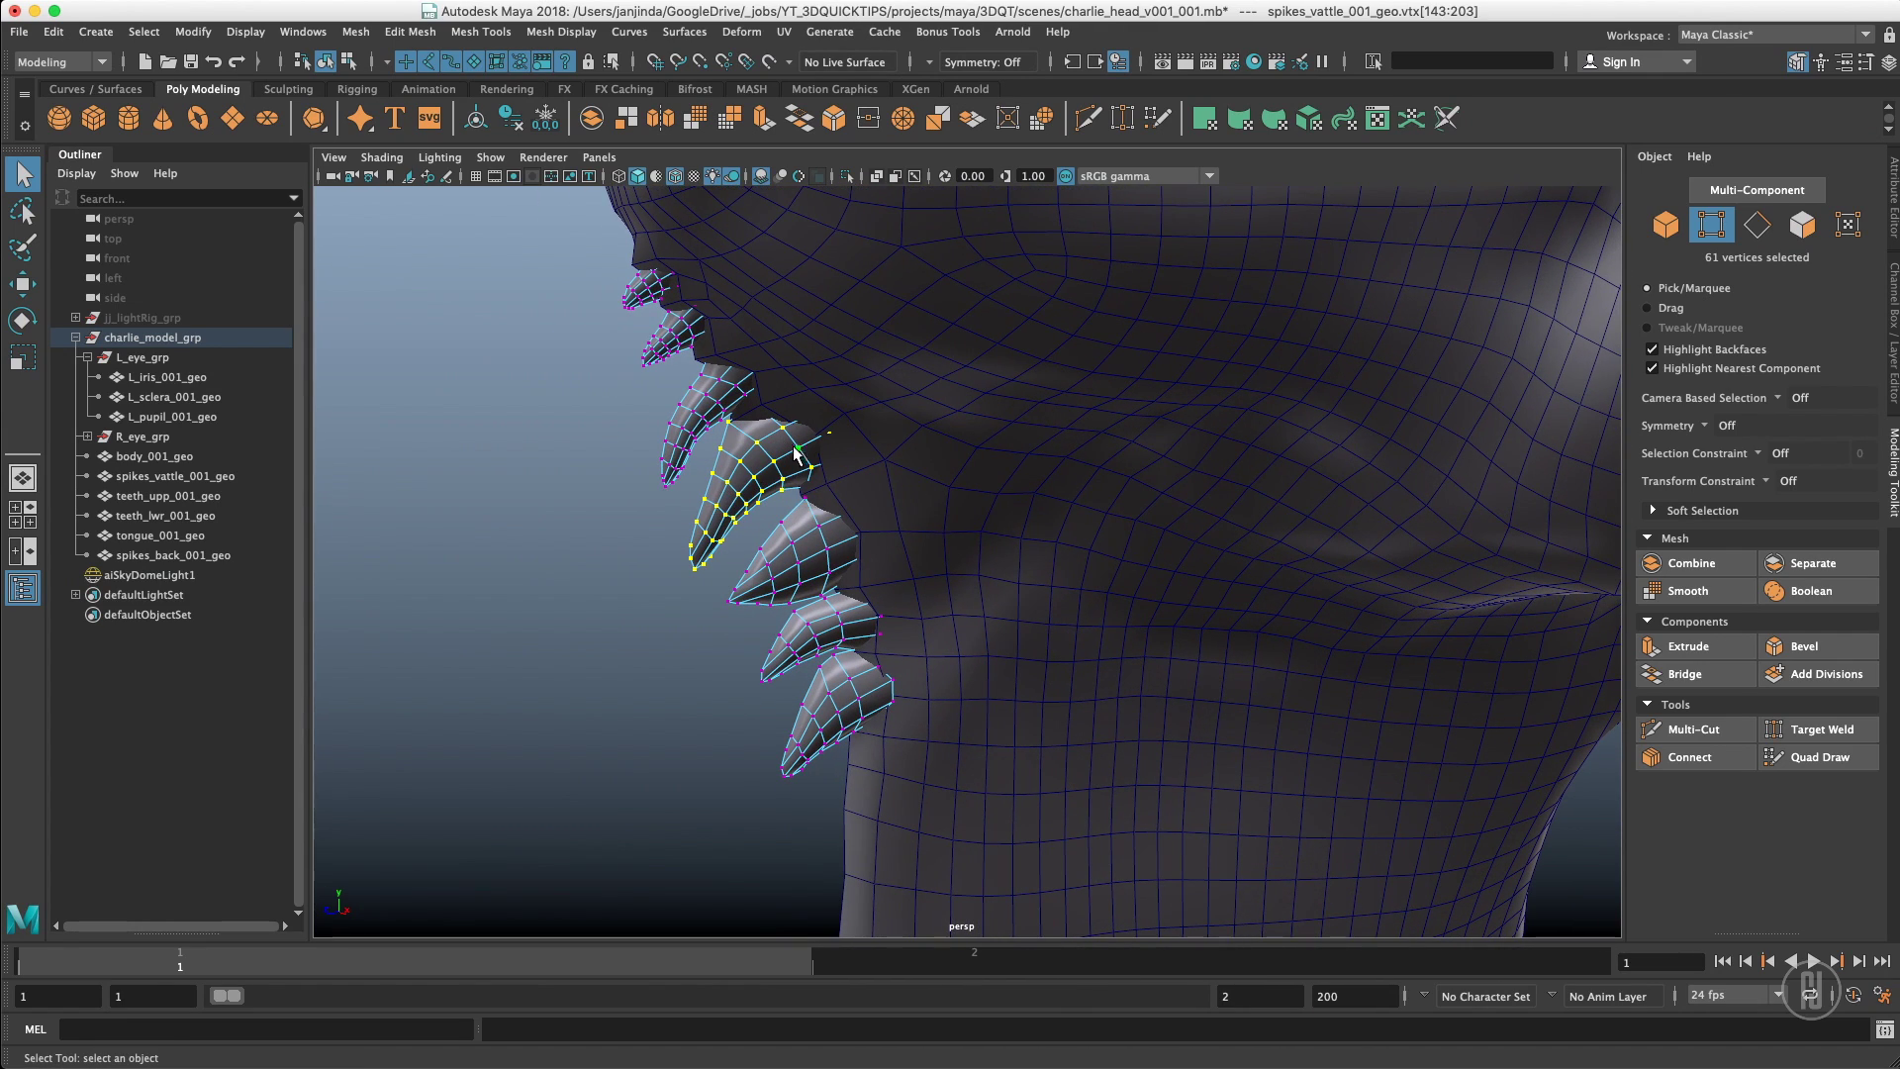
Switch the spikes mesh to face mode and select whole individual spikes as face shells, ending with the third spike from the top
{"action": "key", "text": "F11"}
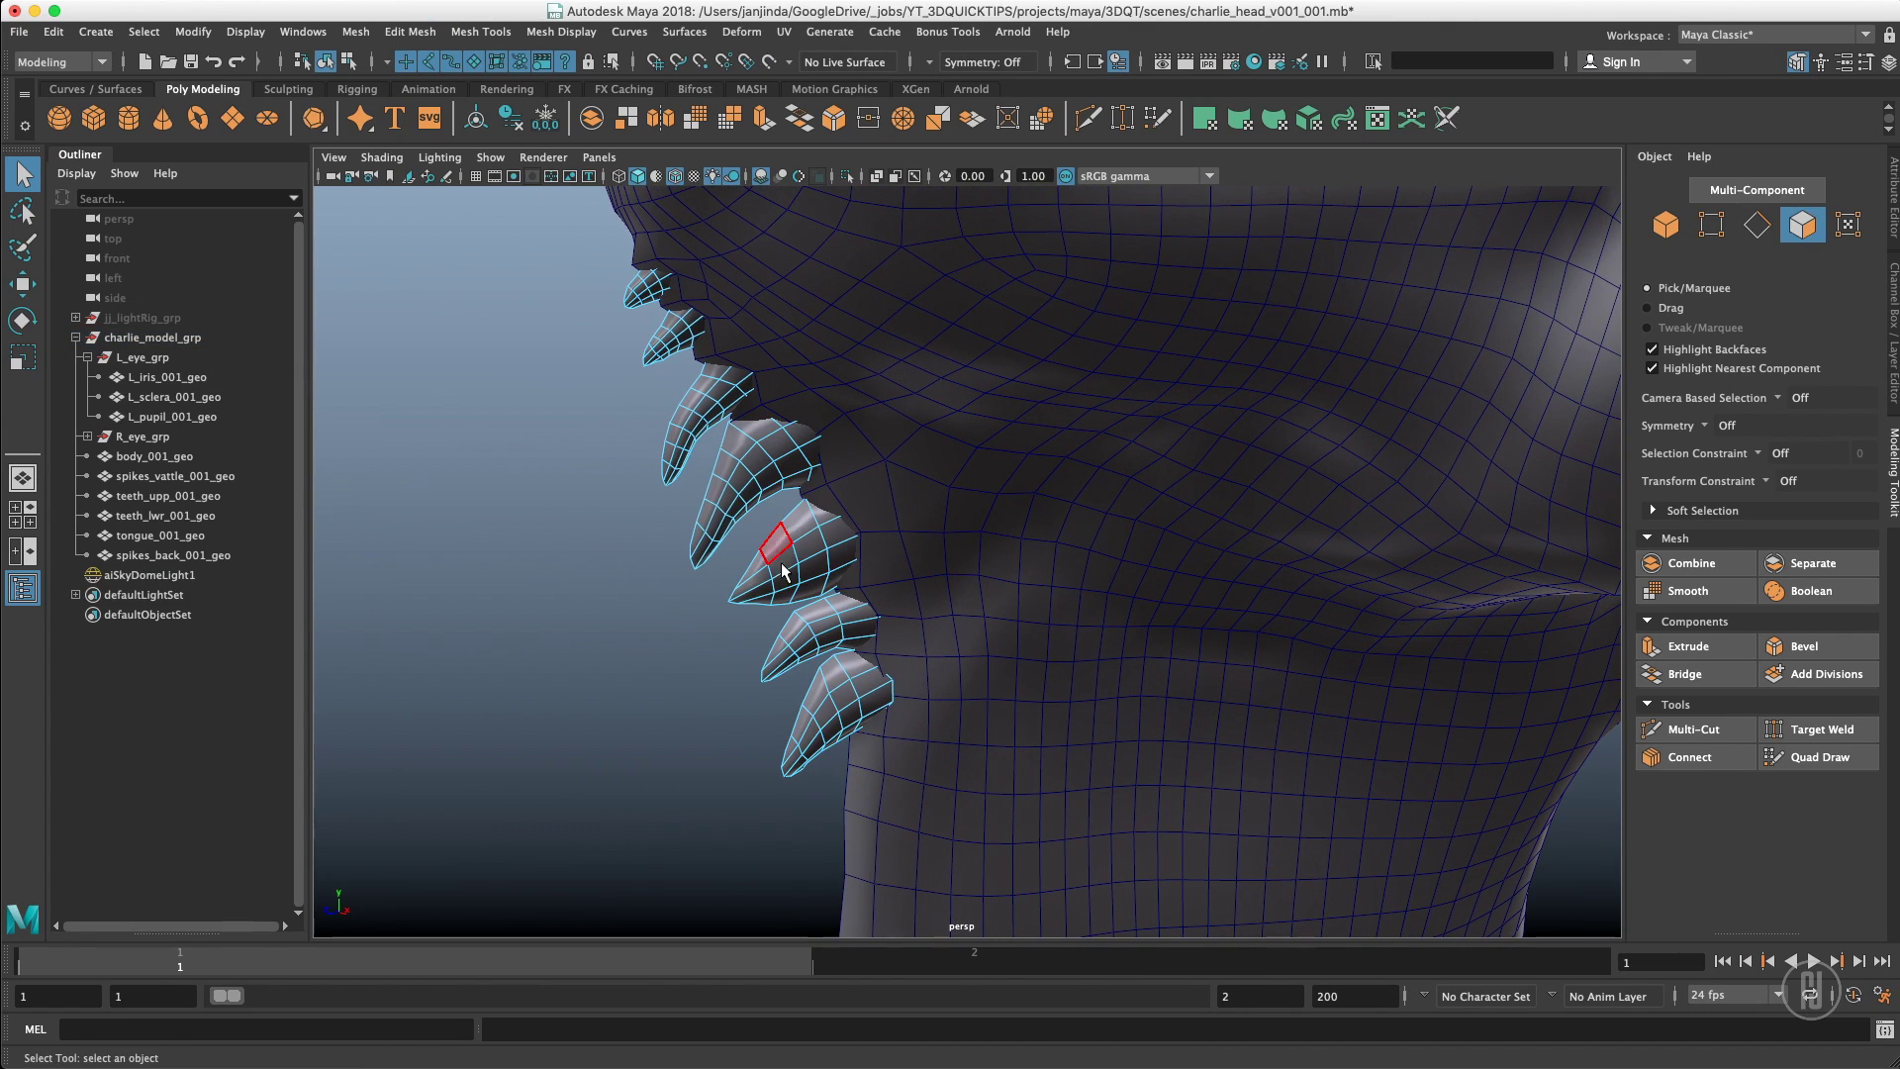
{"action": "left_click", "coordinate": [811, 548]}
{"action": "double_click", "coordinate": [810, 552]}
{"action": "left_click_drag", "start_coordinate": [810, 552], "coordinate": [785, 470], "text": "alt"}
{"action": "left_click", "coordinate": [761, 496]}
{"action": "double_click", "coordinate": [770, 507]}
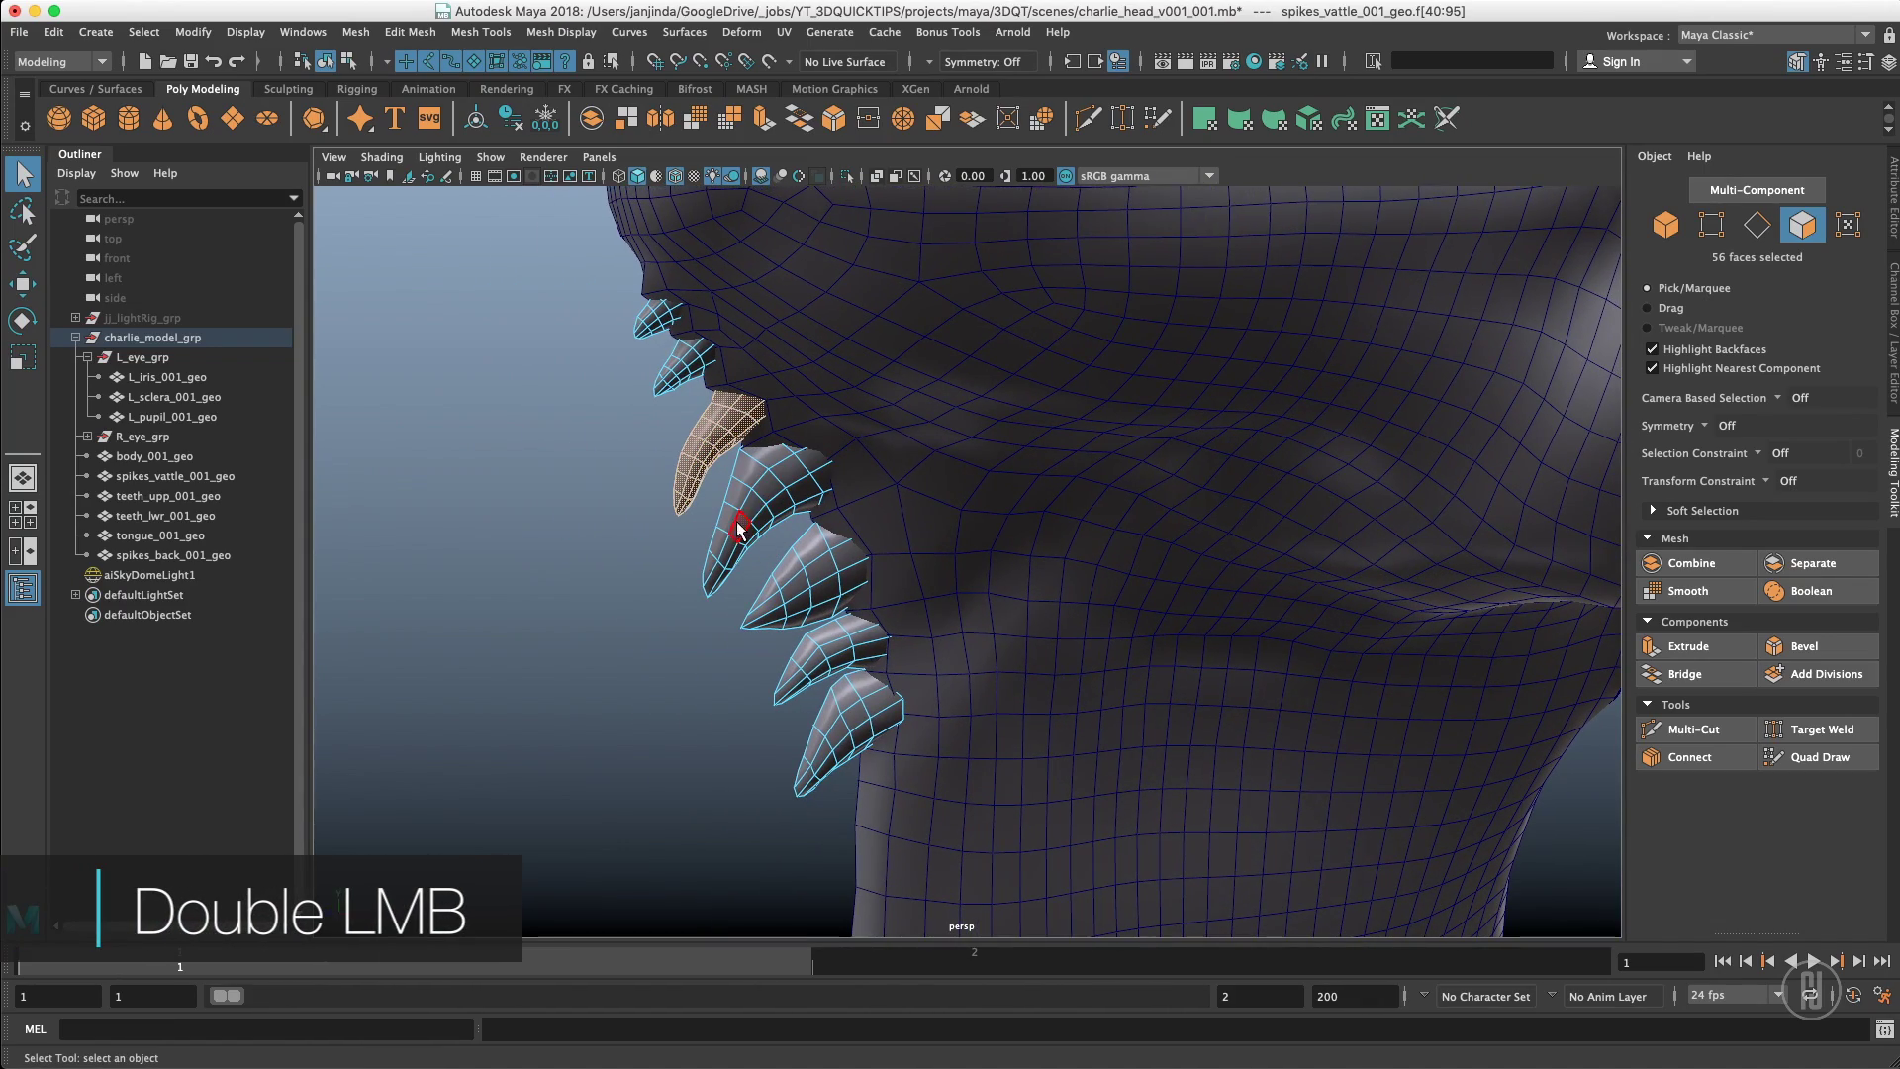
Return the spikes mesh to object mode, and put the body mesh into face mode with the whole head in view
{"action": "right_click_drag", "start_coordinate": [739, 485], "coordinate": [703, 407]}
{"action": "middle_click_drag", "start_coordinate": [703, 407], "coordinate": [690, 599], "text": "alt"}
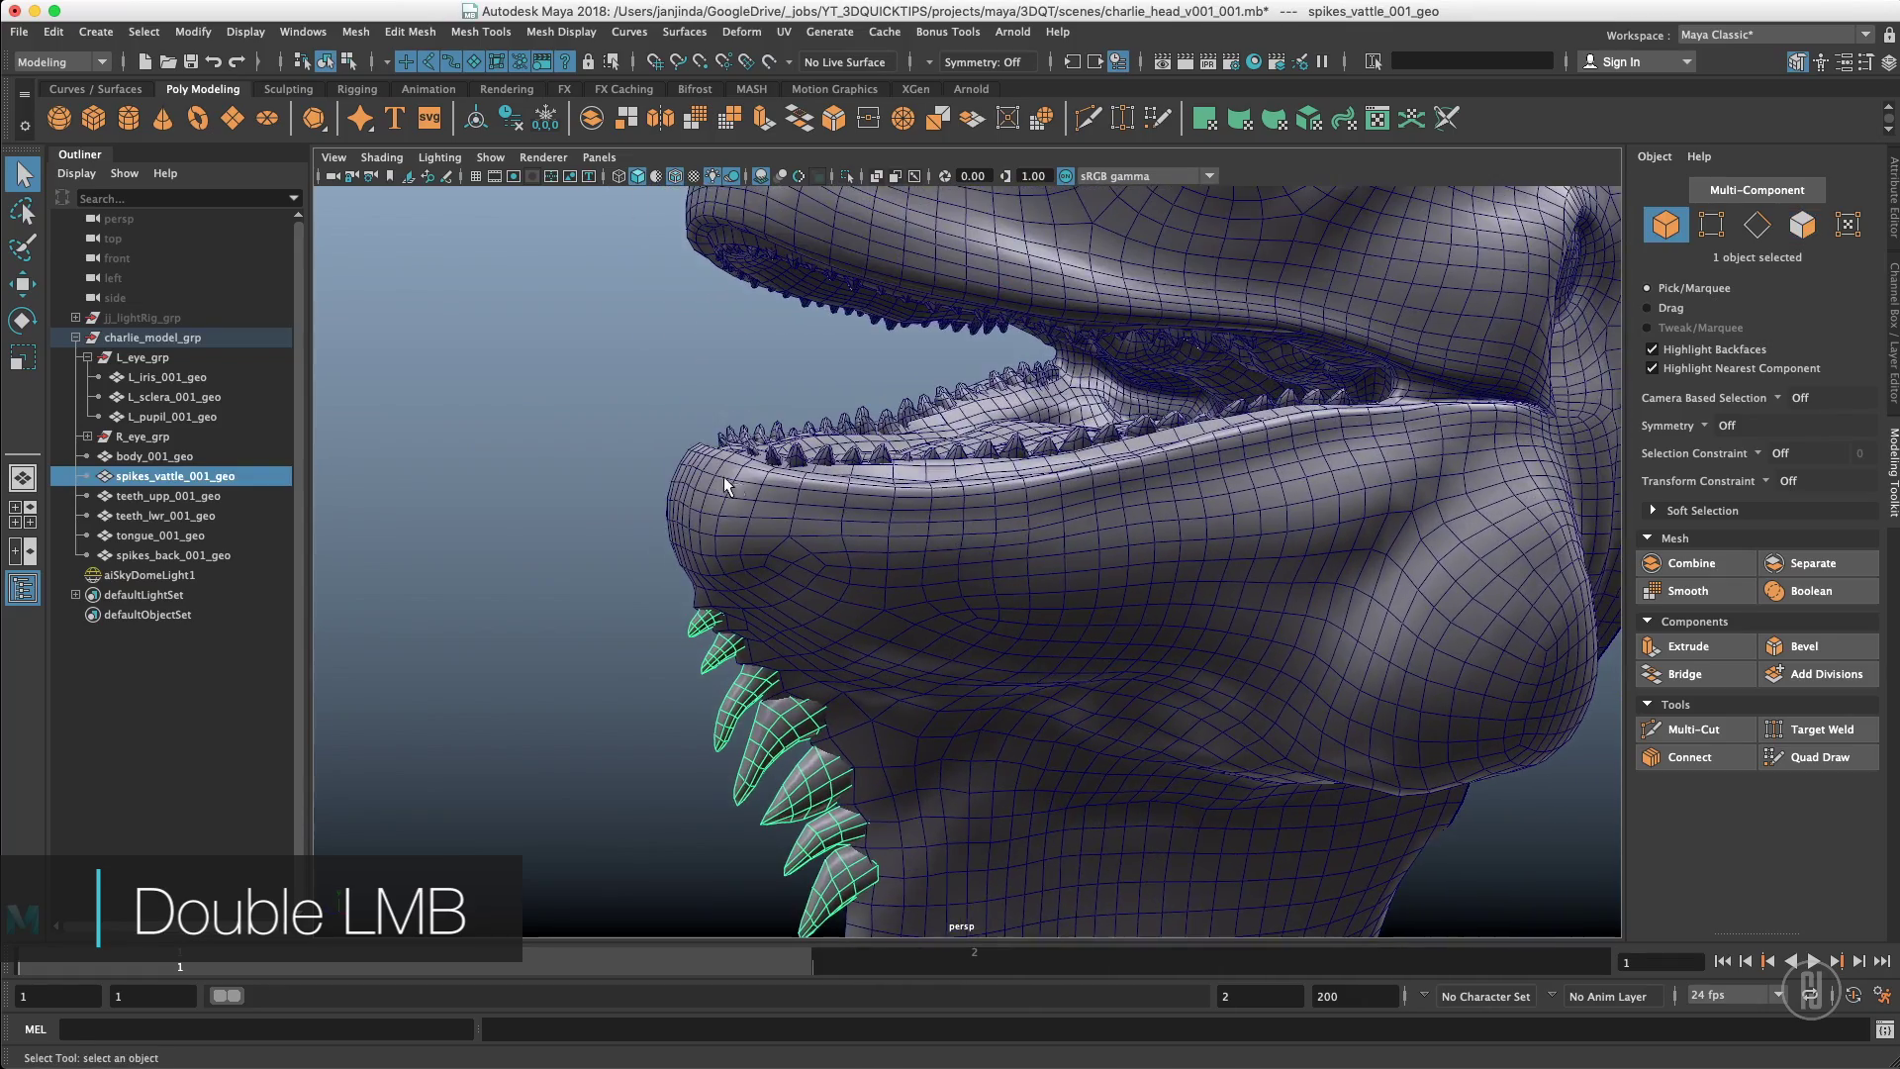
{"action": "right_click_drag", "start_coordinate": [729, 483], "coordinate": [625, 467], "text": "alt"}
{"action": "left_click", "coordinate": [648, 545]}
{"action": "middle_click_drag", "start_coordinate": [681, 641], "coordinate": [667, 537], "text": "alt"}
{"action": "left_click_drag", "start_coordinate": [764, 501], "coordinate": [717, 487], "text": "alt"}
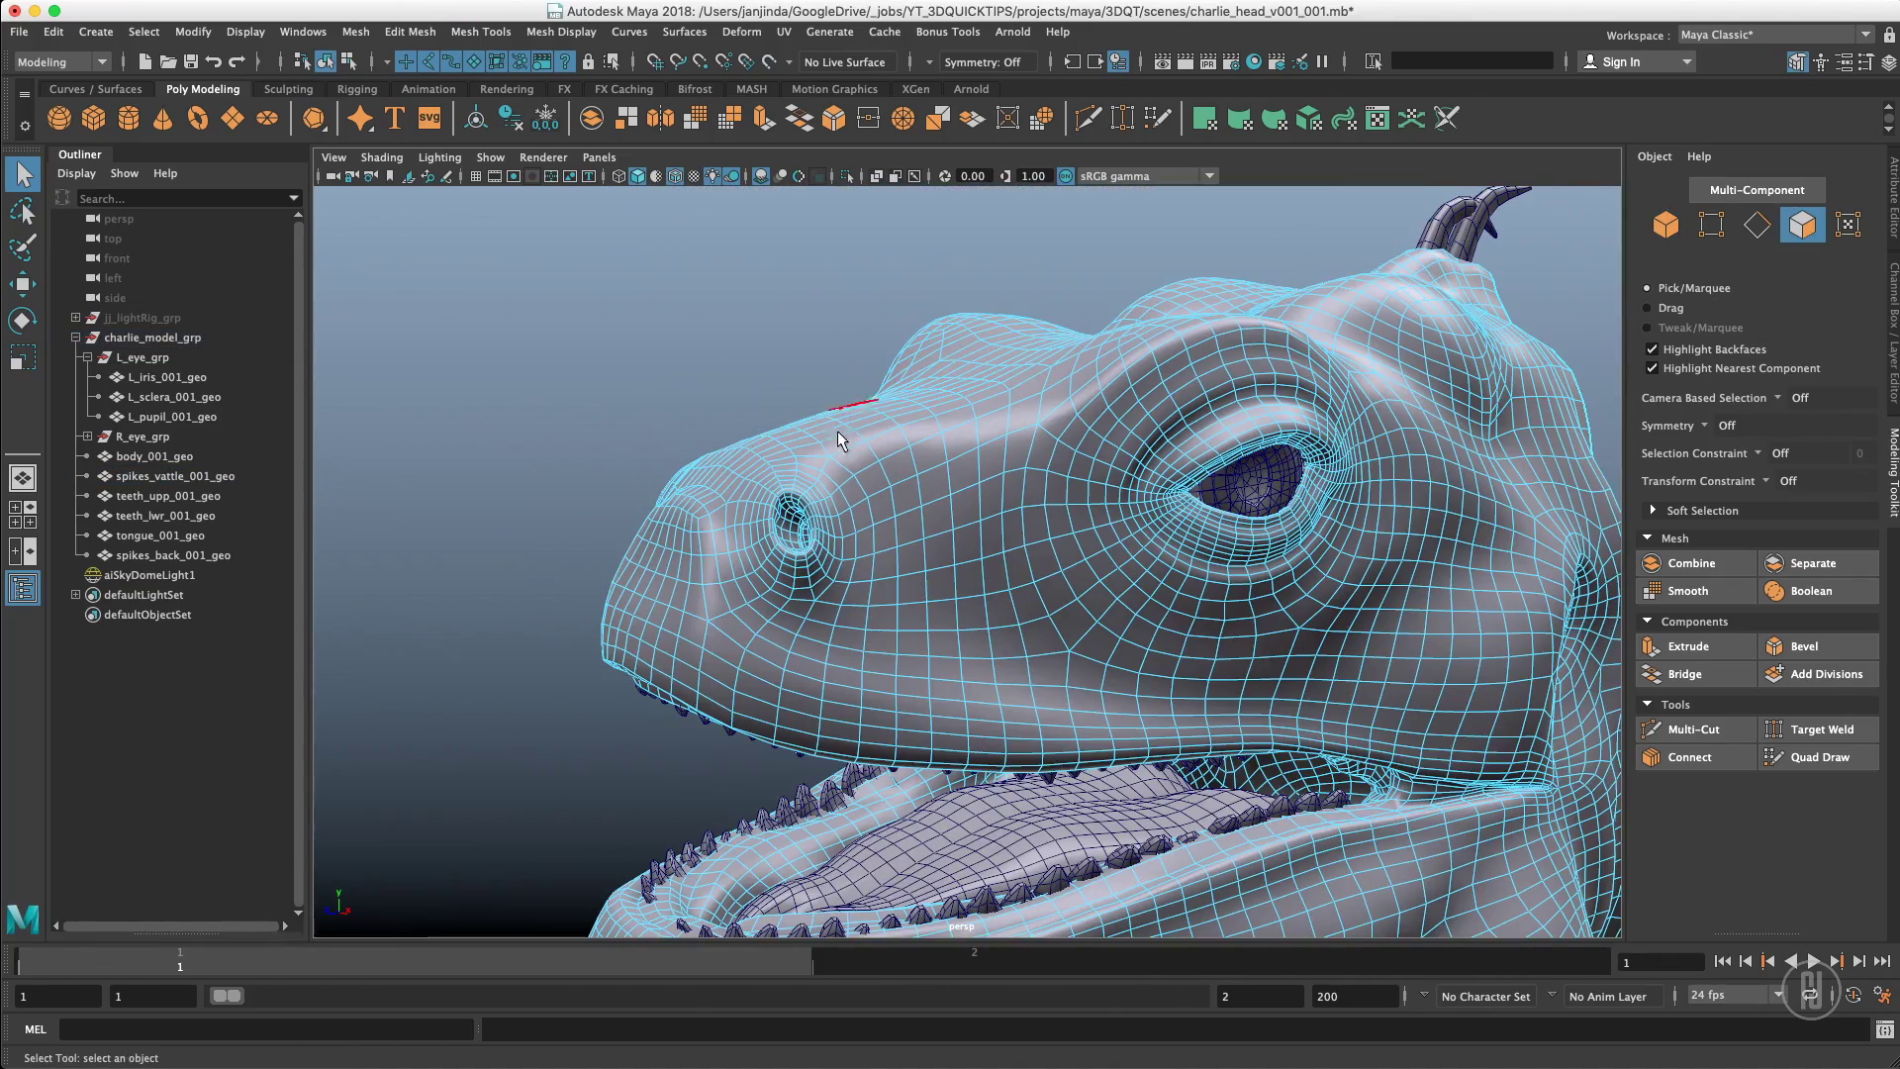
{"action": "right_click_drag", "start_coordinate": [905, 412], "coordinate": [830, 413], "text": "alt"}
{"action": "left_click_drag", "start_coordinate": [911, 446], "coordinate": [863, 451], "text": "alt"}
{"action": "middle_click_drag", "start_coordinate": [866, 452], "coordinate": [805, 348], "text": "alt"}
{"action": "left_click_drag", "start_coordinate": [805, 348], "coordinate": [890, 313], "text": "alt"}
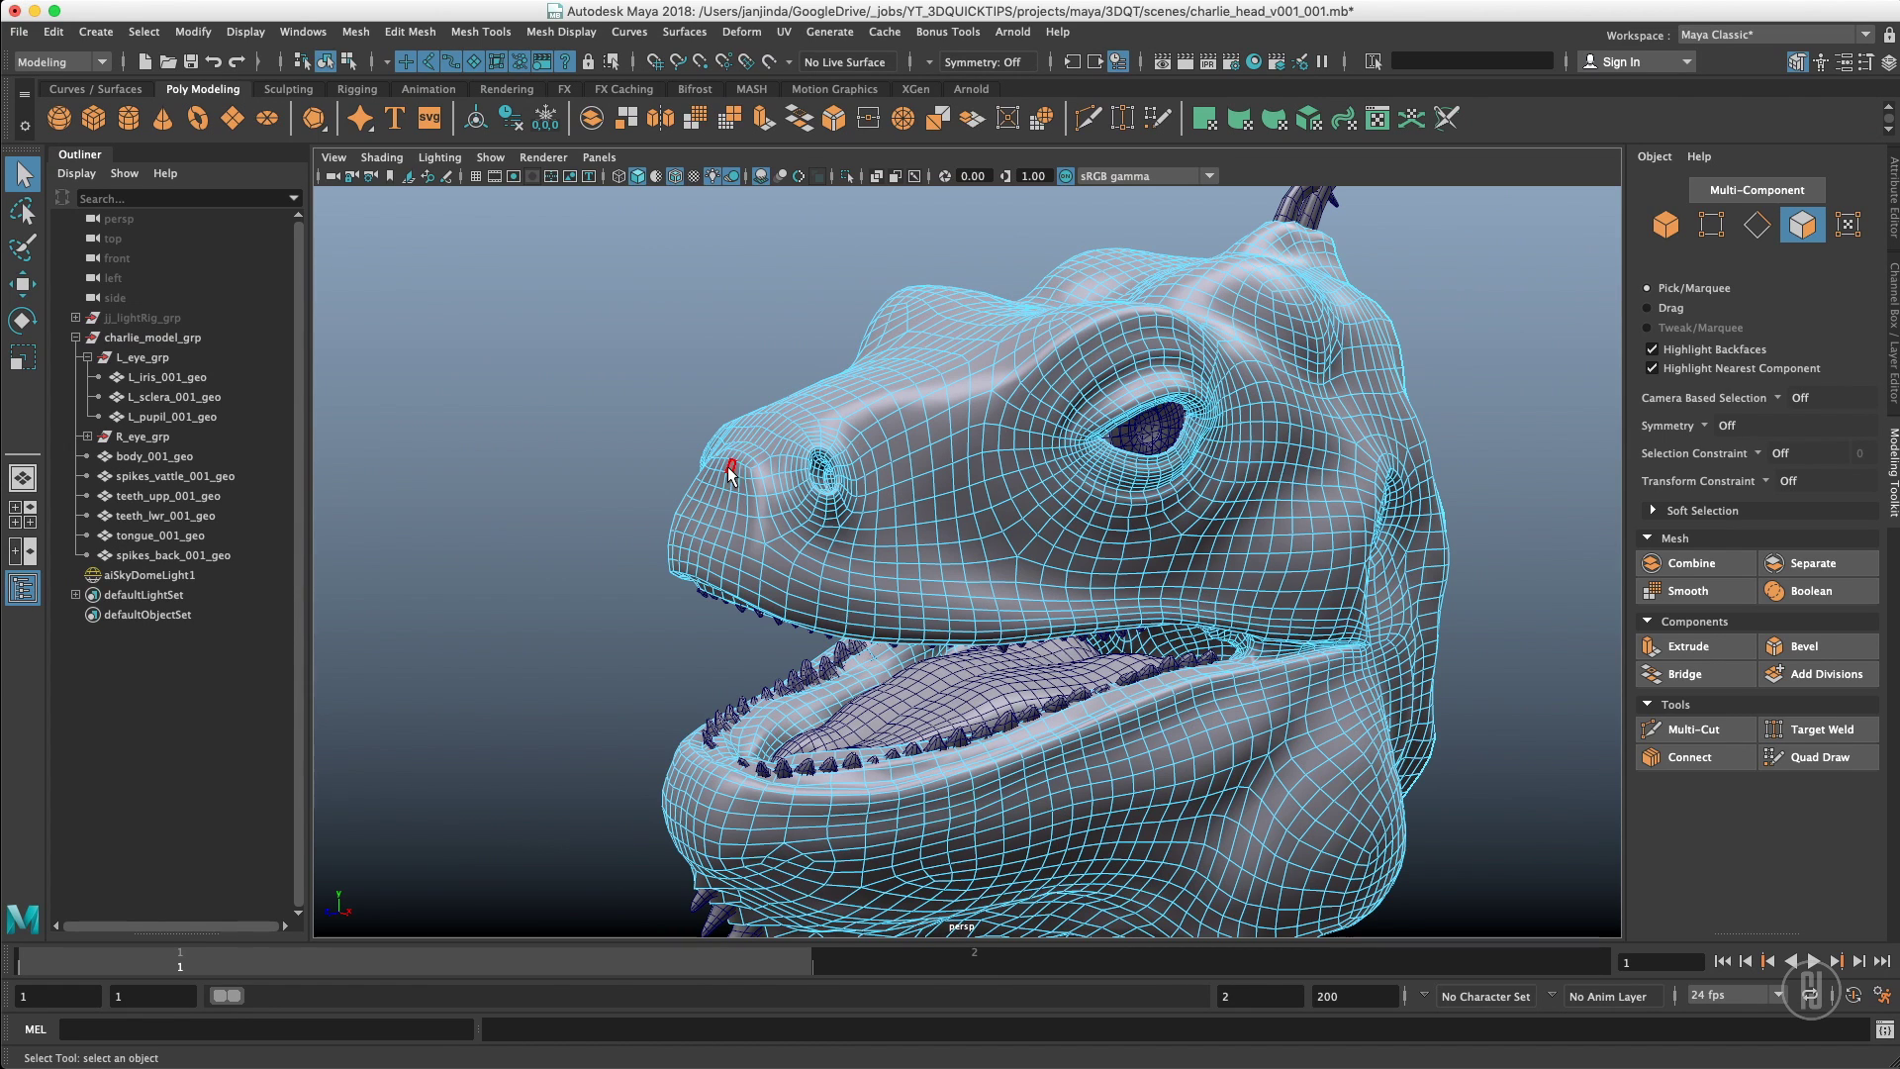
Activate the Move tool with nothing selected on the body mesh and turn on Tweak Mode
{"action": "left_click_drag", "start_coordinate": [701, 508], "coordinate": [832, 383], "text": "alt"}
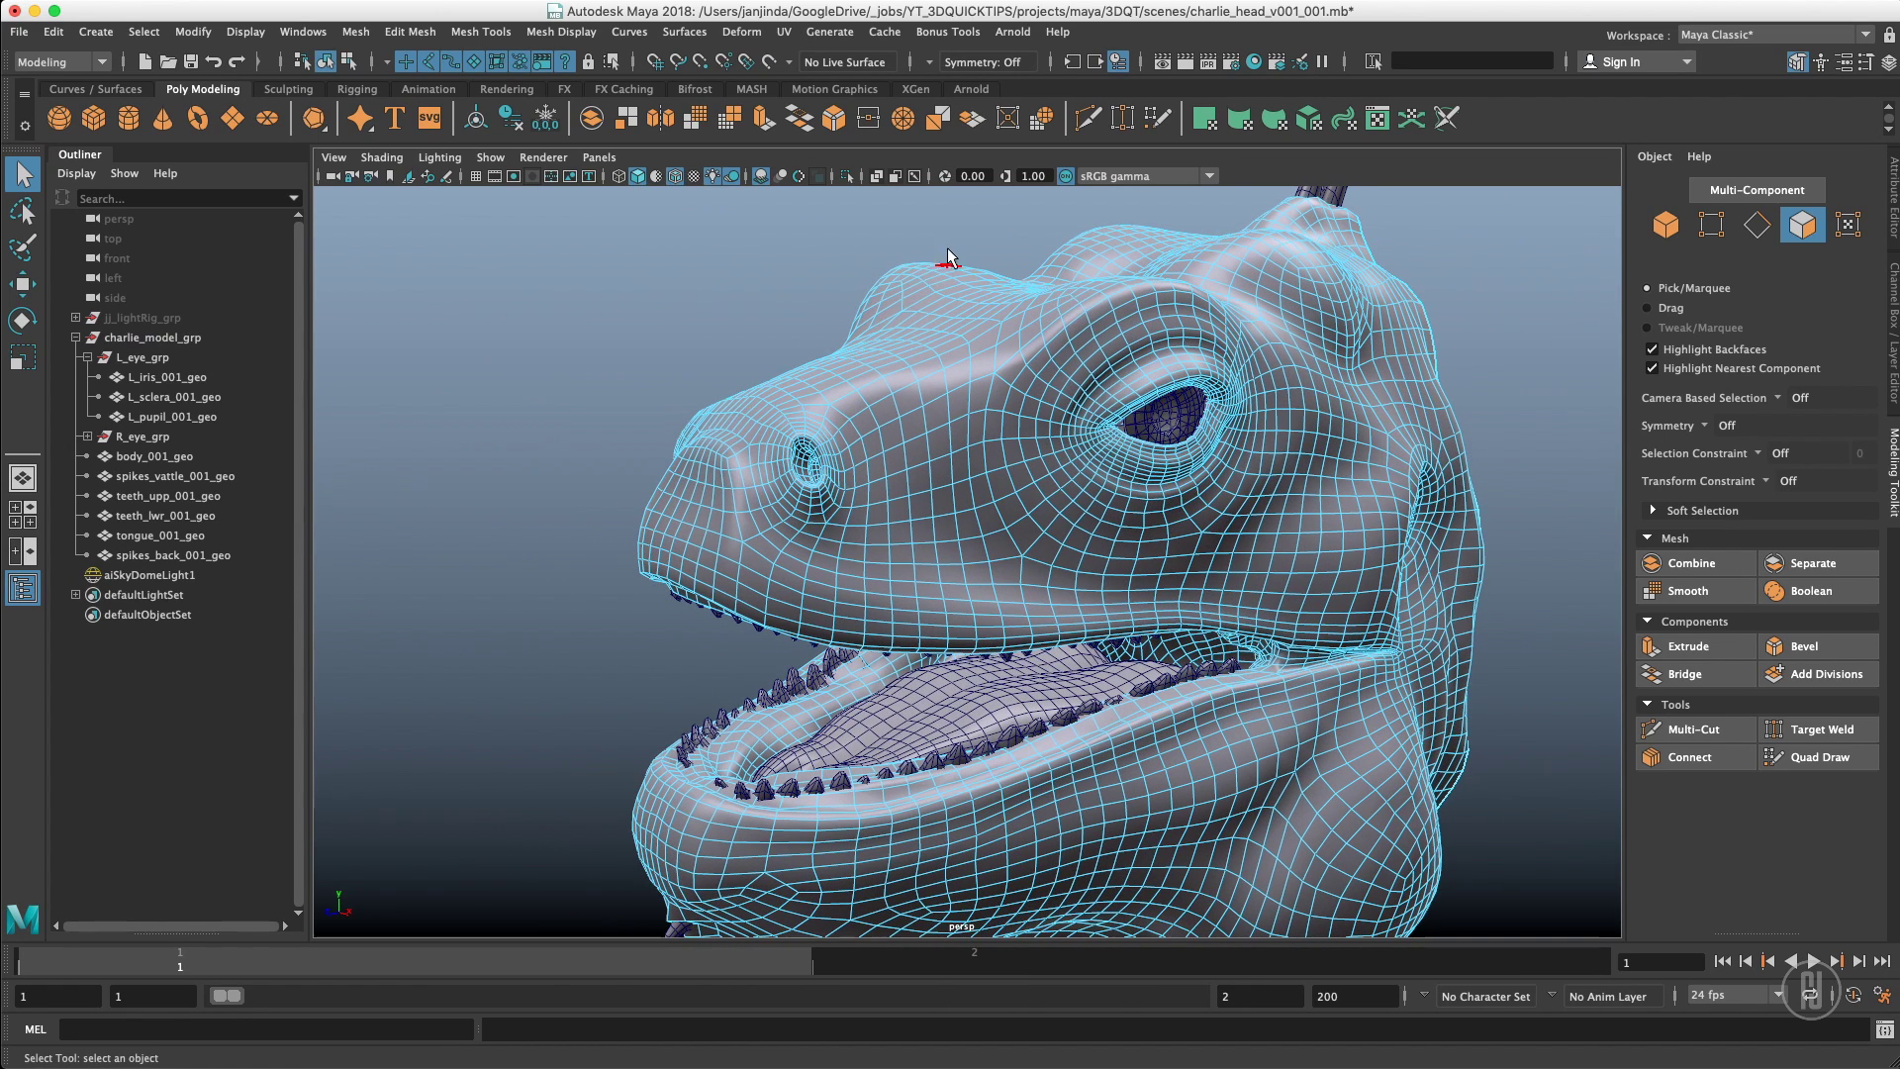
{"action": "left_click", "coordinate": [737, 408]}
{"action": "left_click", "coordinate": [960, 229]}
{"action": "key", "text": "w"}
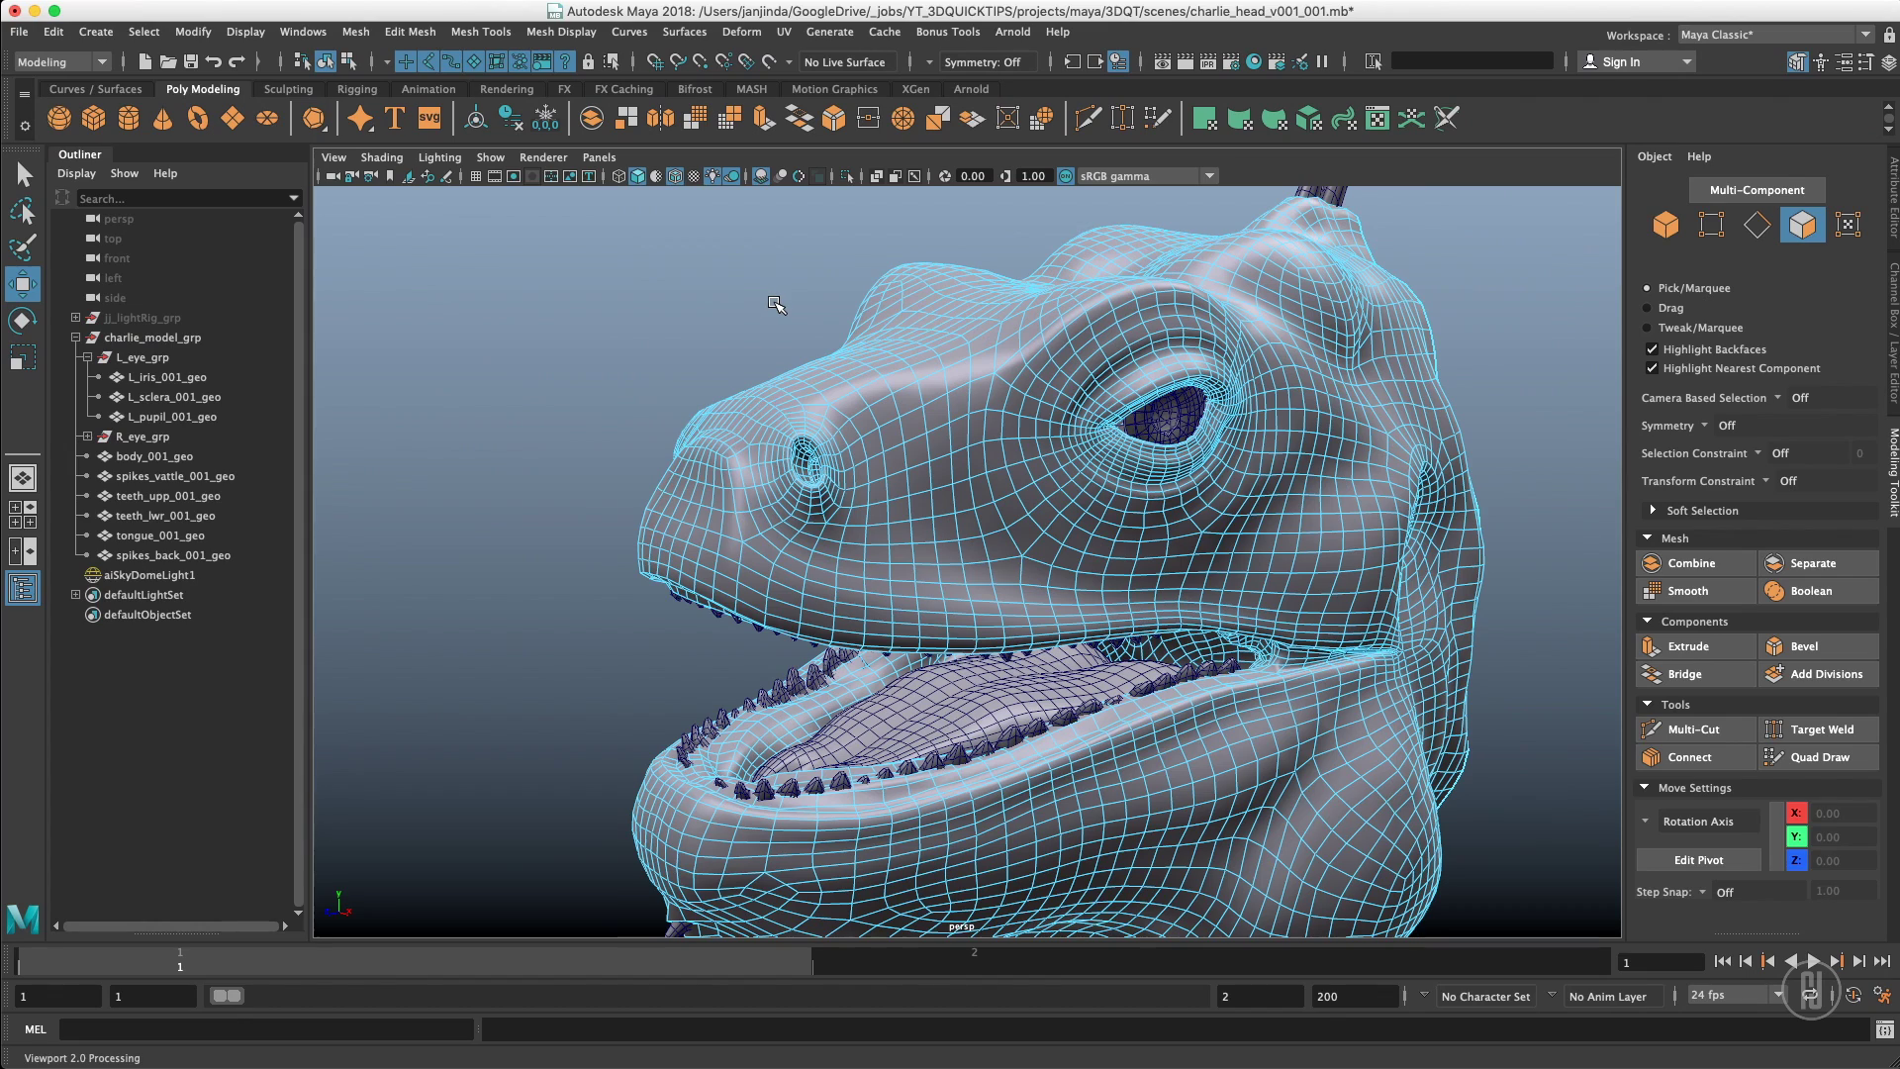
{"action": "left_click_drag", "start_coordinate": [772, 297], "coordinate": [791, 529]}
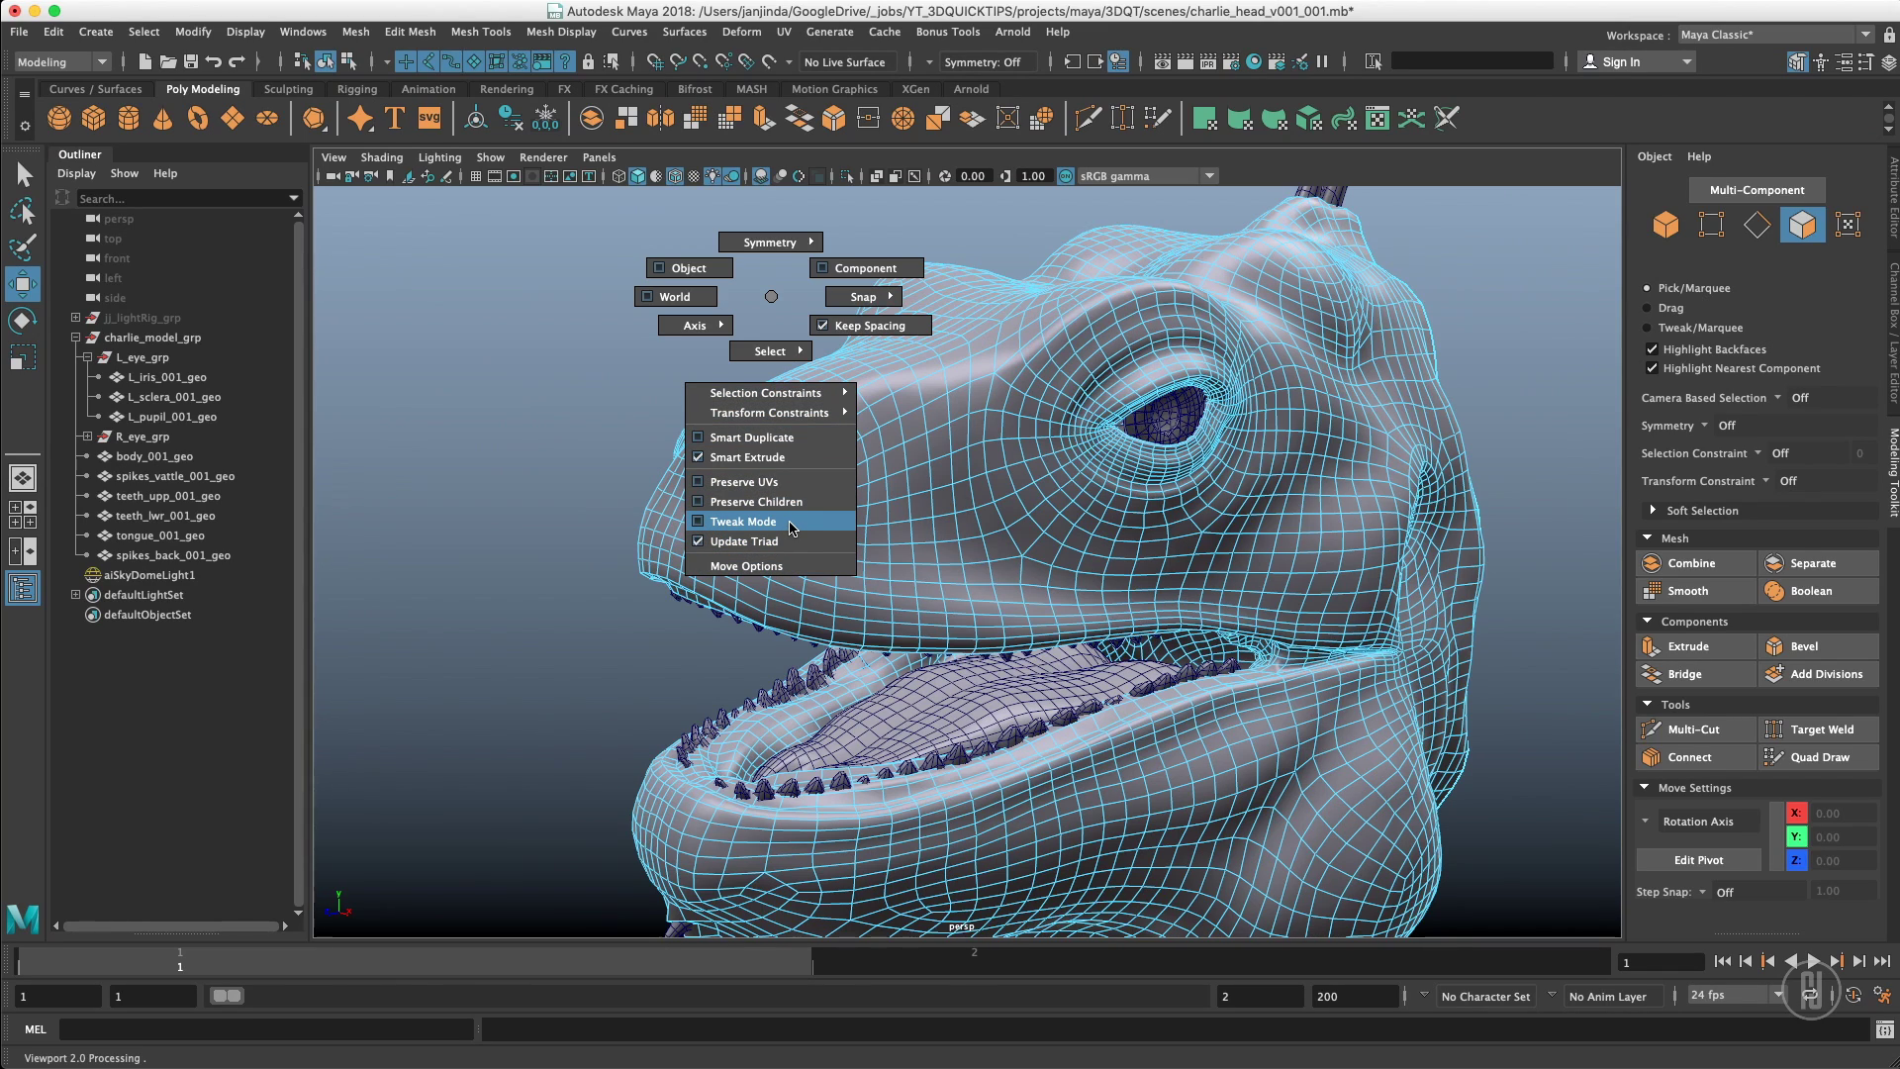
{"action": "left_click_drag", "start_coordinate": [791, 529], "coordinate": [791, 528]}
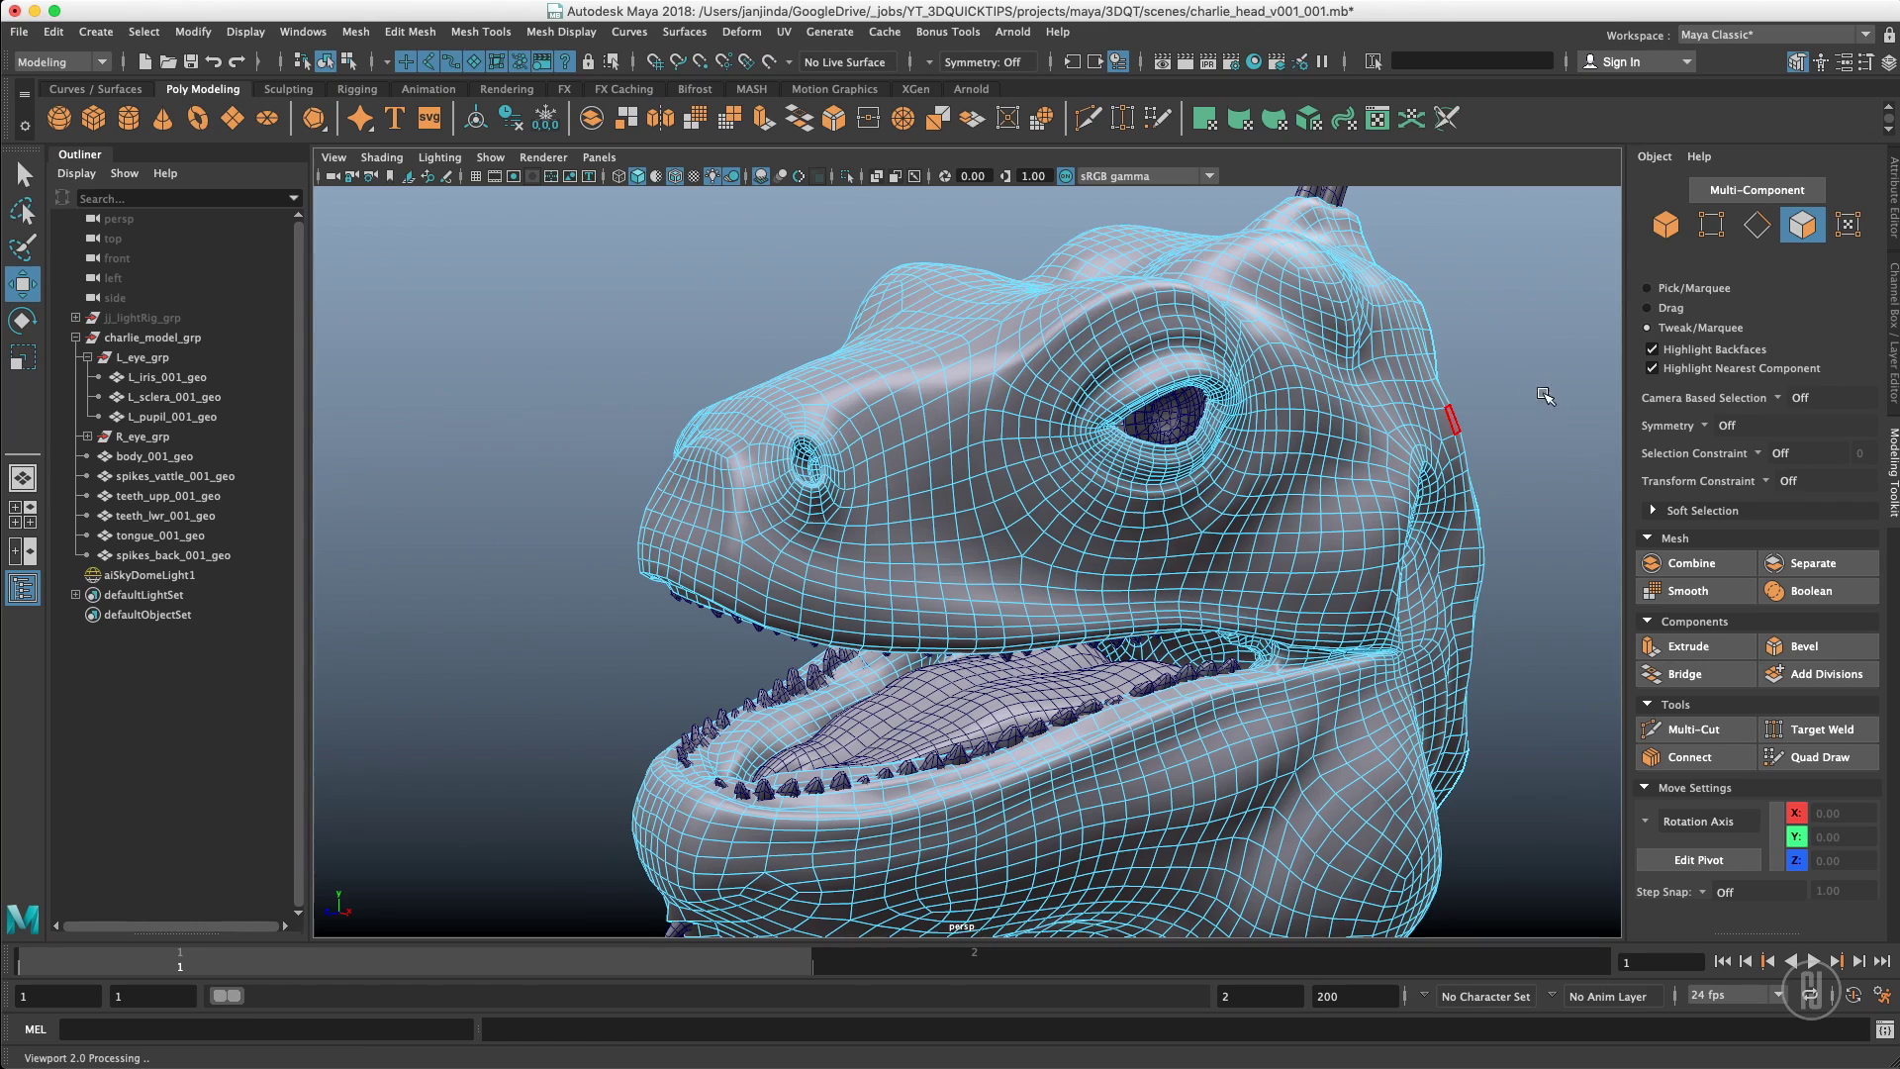
Tweak single faces on the back of the head and the bump above the snout, and turn Tweak Mode off
{"action": "left_click", "coordinate": [1508, 254]}
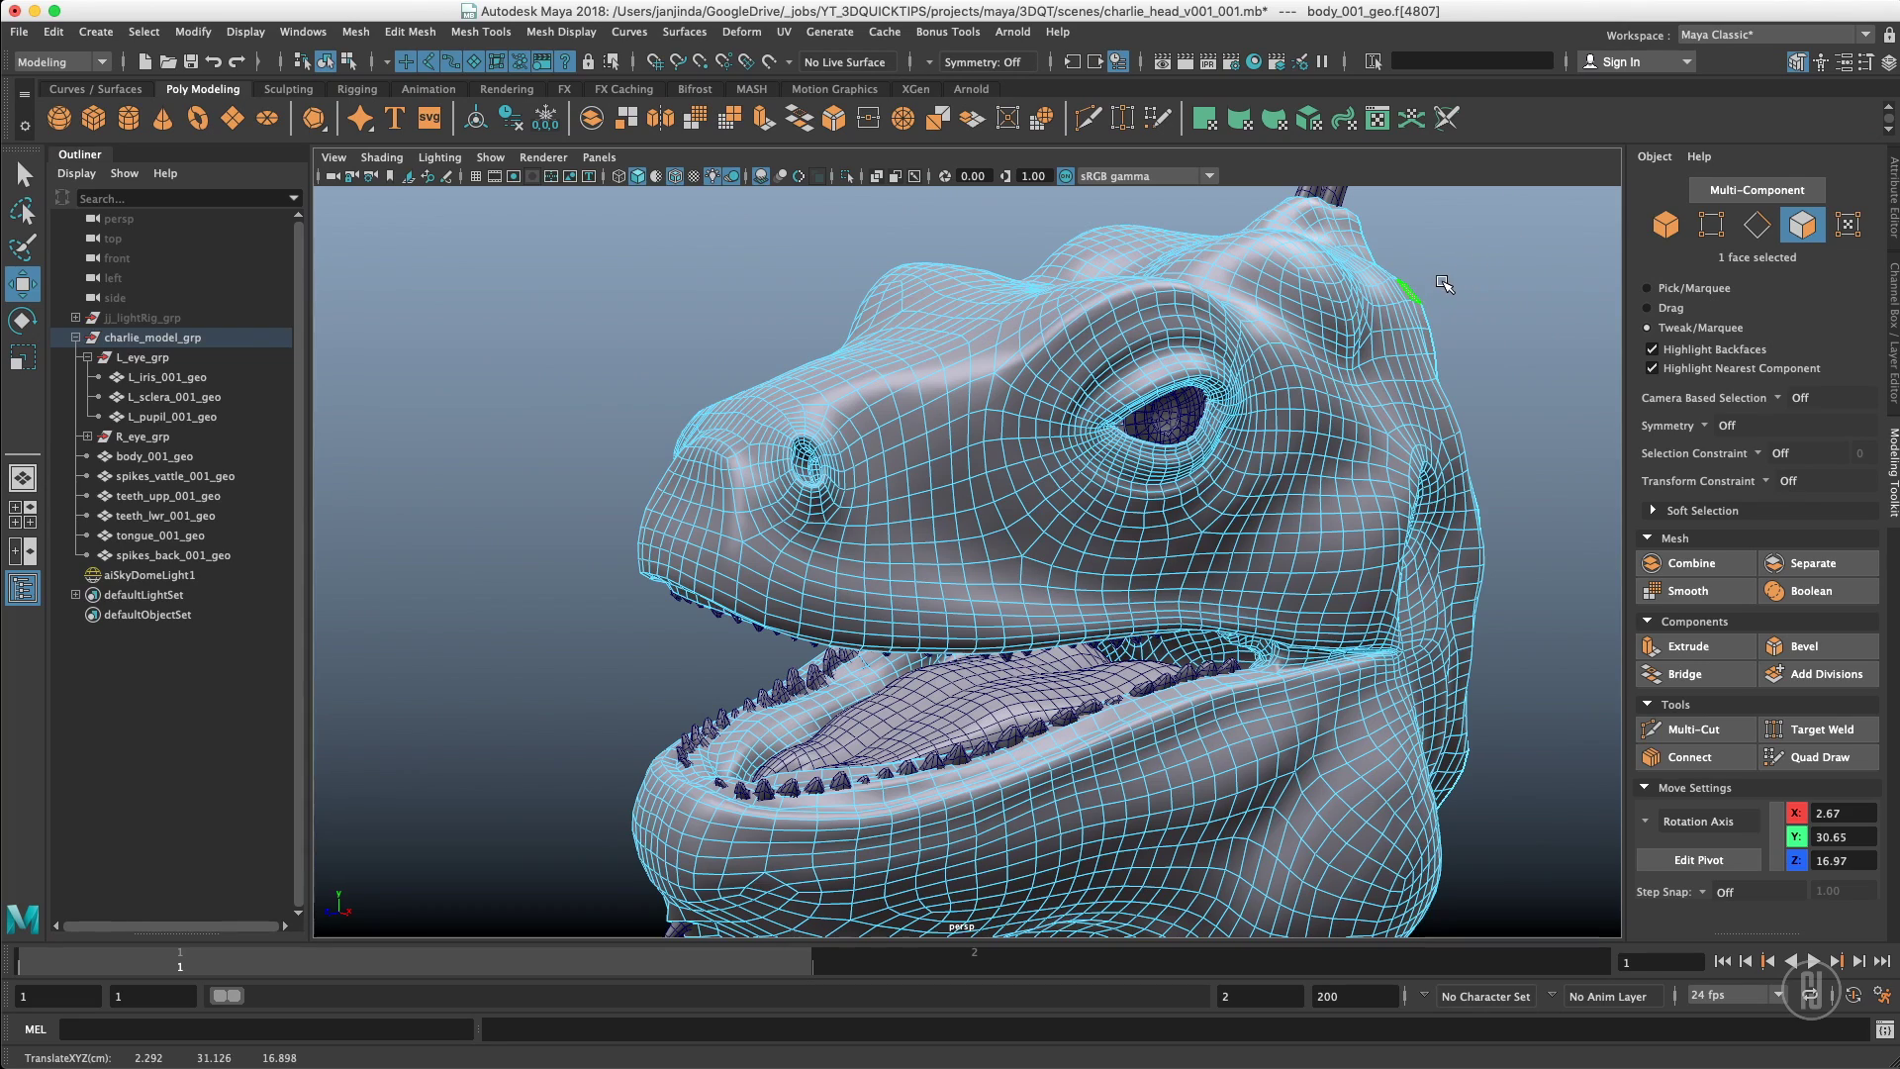
{"action": "left_click", "coordinate": [1440, 289]}
{"action": "left_click", "coordinate": [849, 315]}
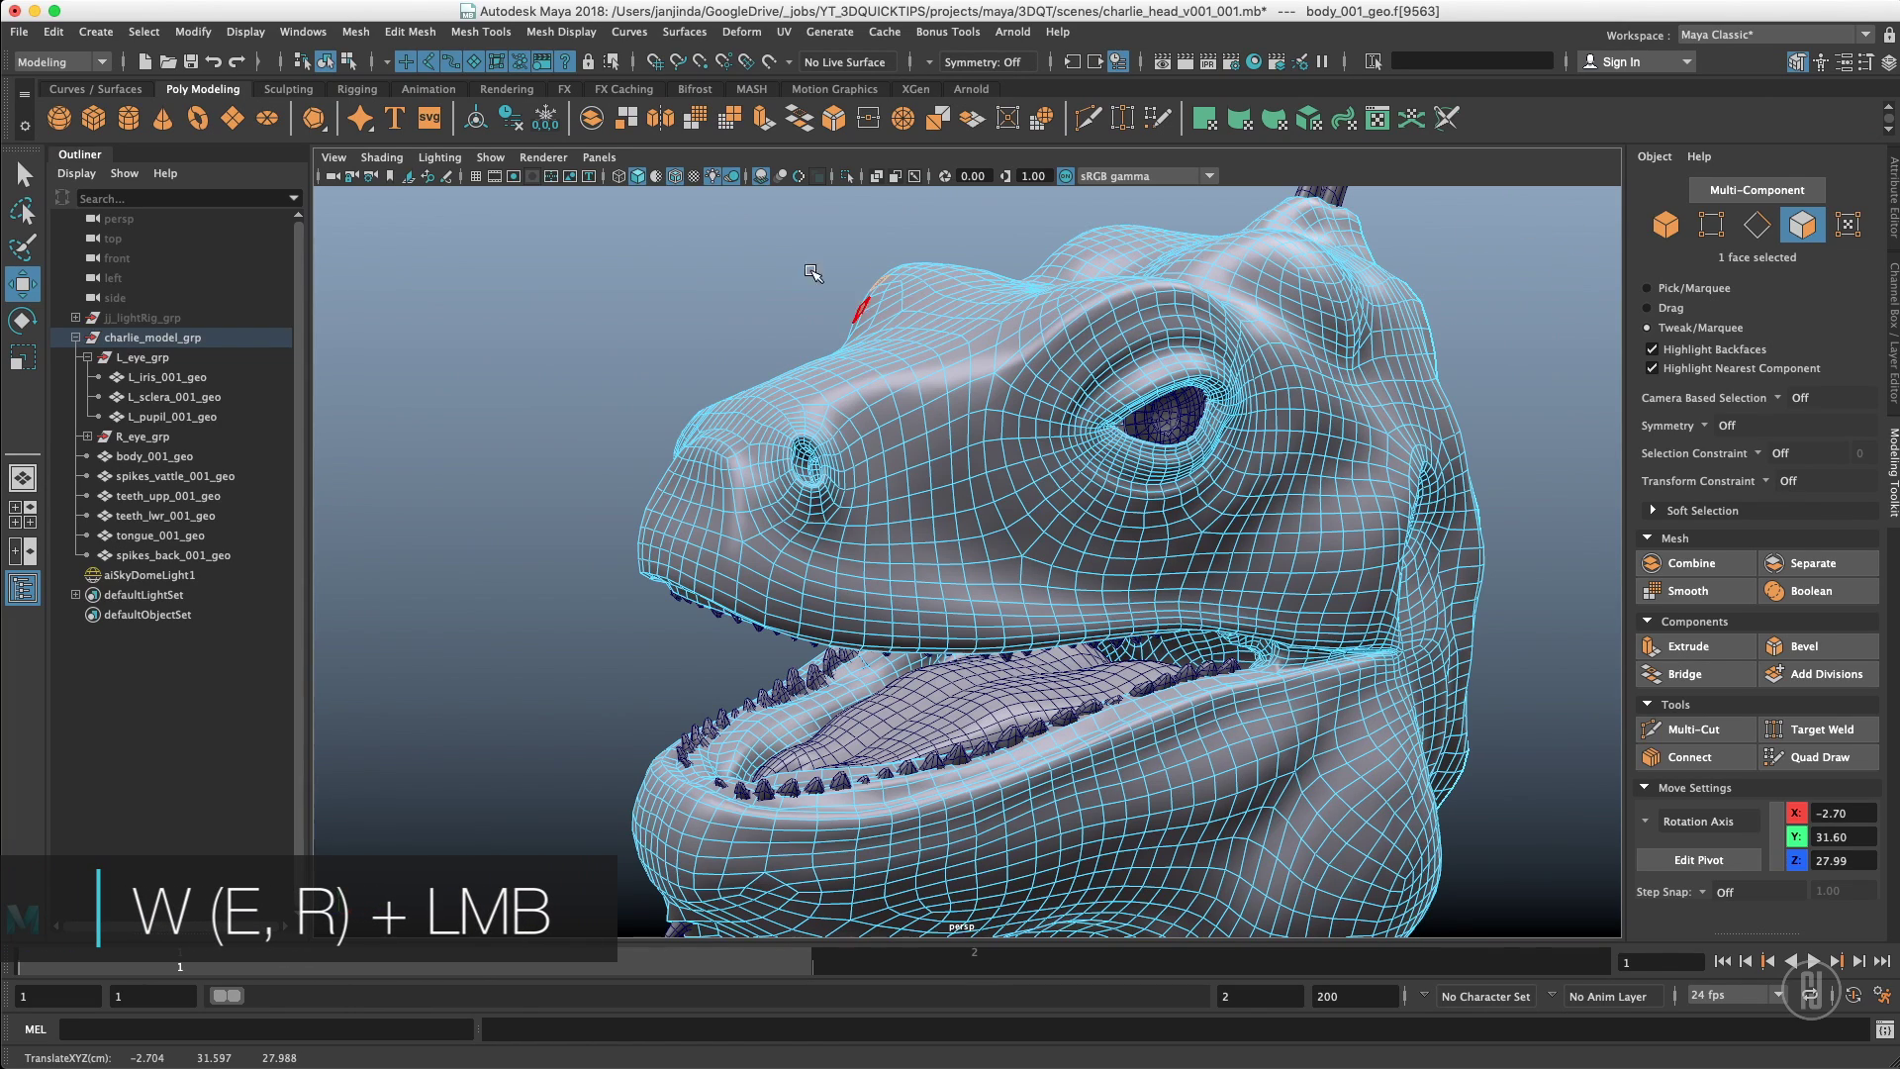
{"action": "left_click_drag", "start_coordinate": [827, 298], "coordinate": [830, 535]}
{"action": "key", "text": "q"}
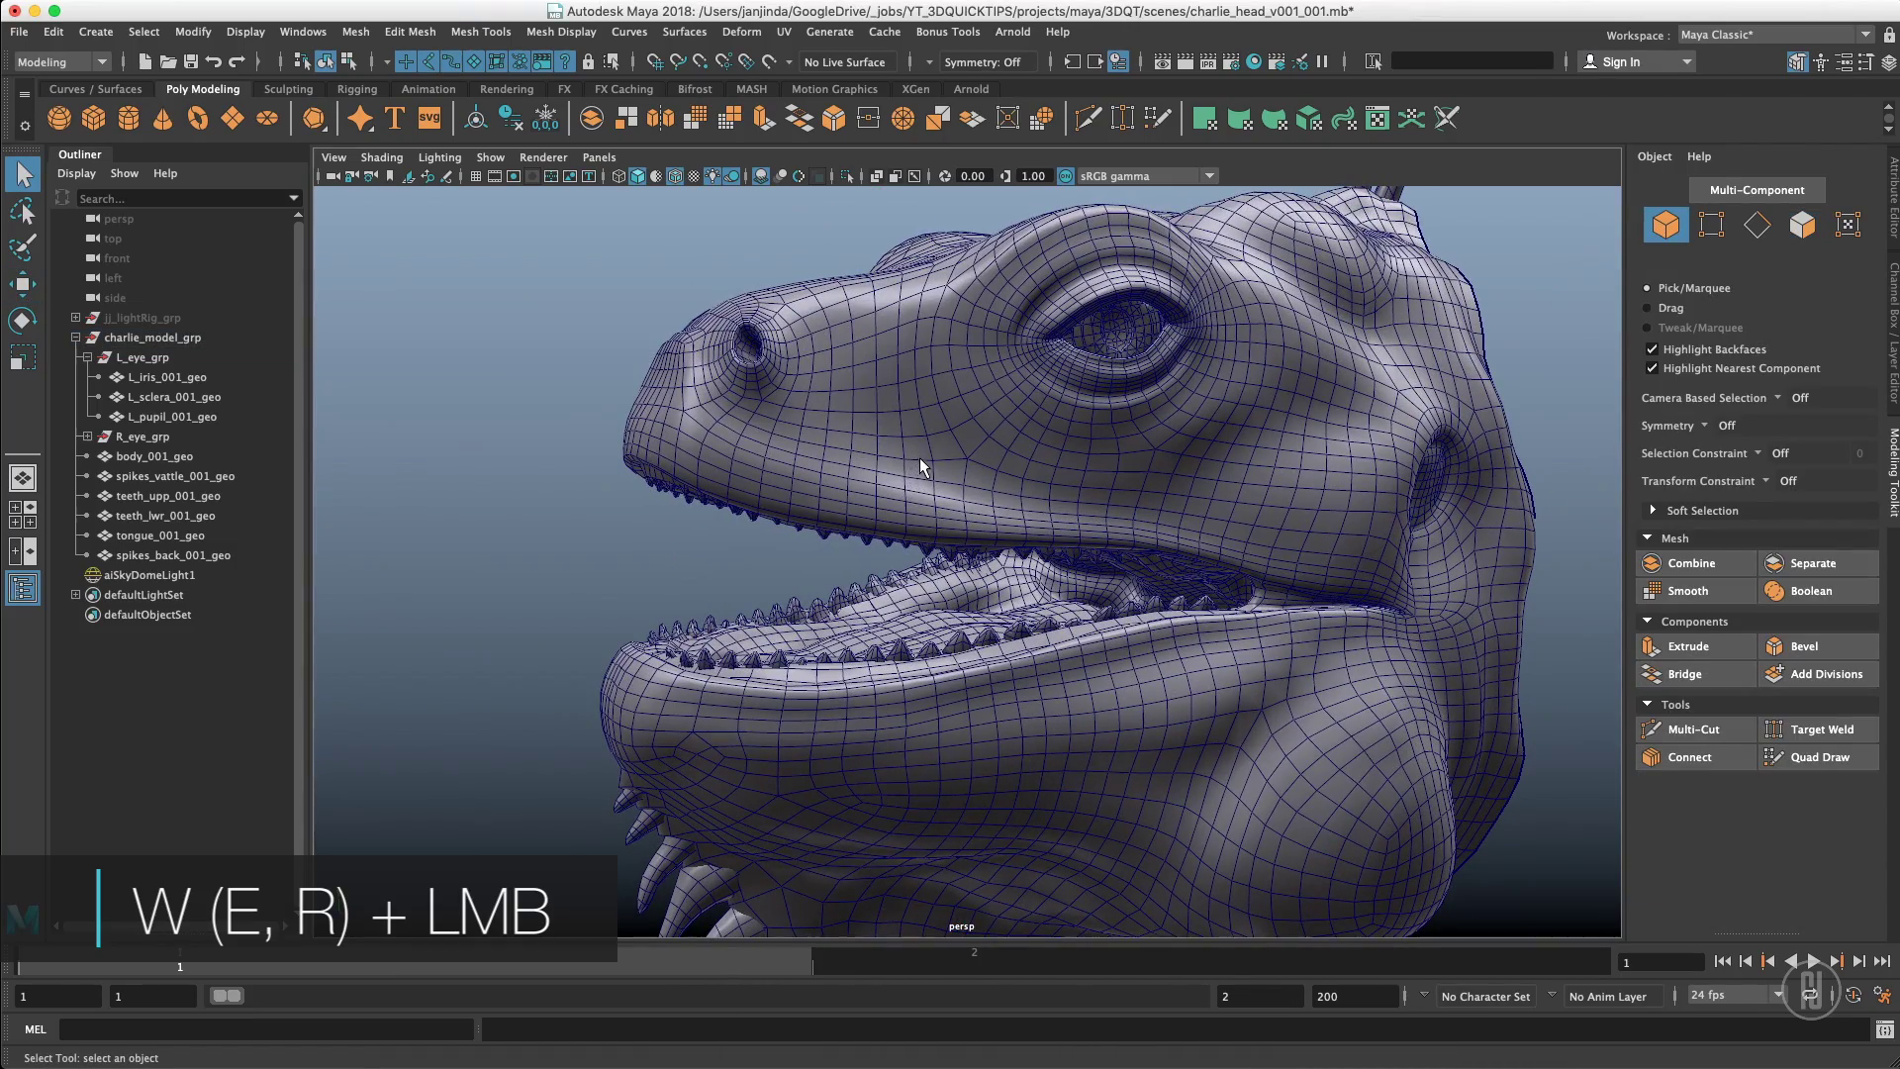
Put the body mesh into vertex mode and select one vertex on the side of the snout
{"action": "left_click", "coordinate": [905, 453]}
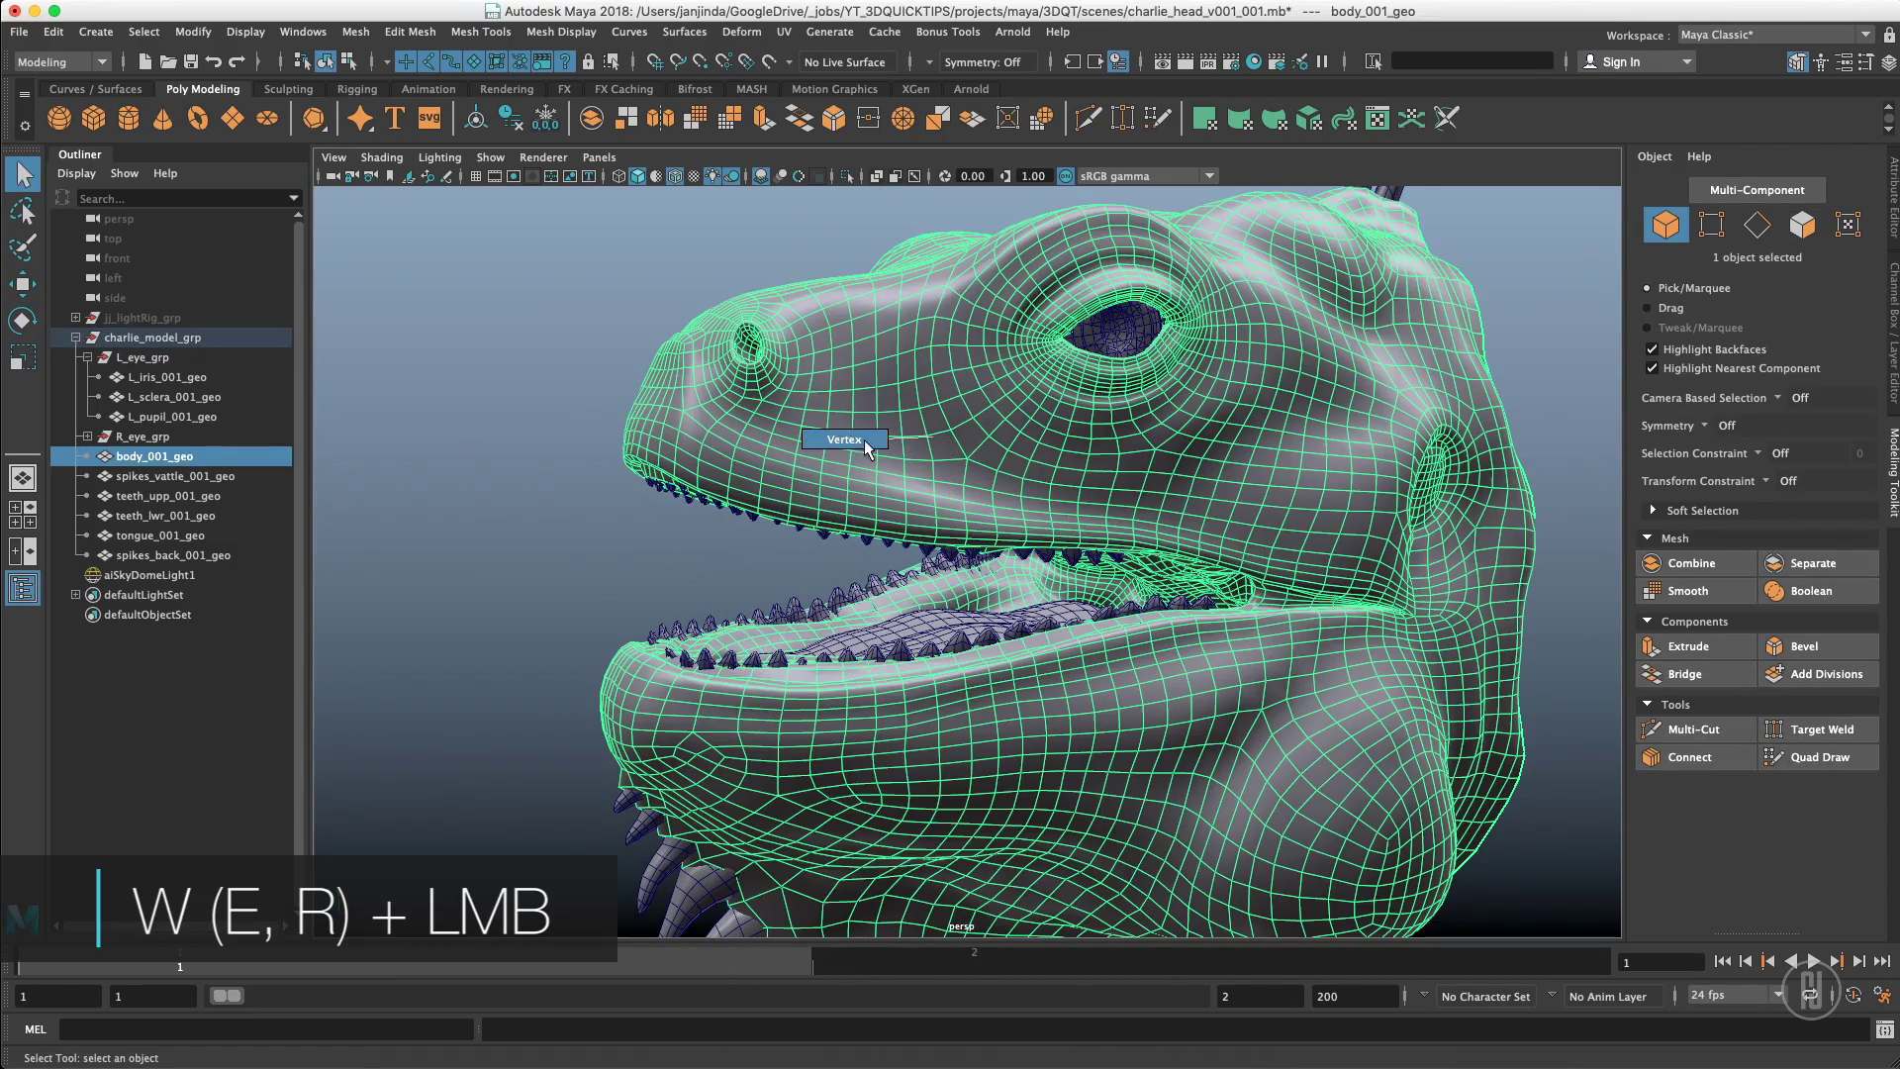
{"action": "right_click_drag", "start_coordinate": [869, 441], "coordinate": [866, 443]}
{"action": "left_click", "coordinate": [901, 452]}
{"action": "left_click_drag", "start_coordinate": [859, 458], "coordinate": [910, 450], "text": "alt"}
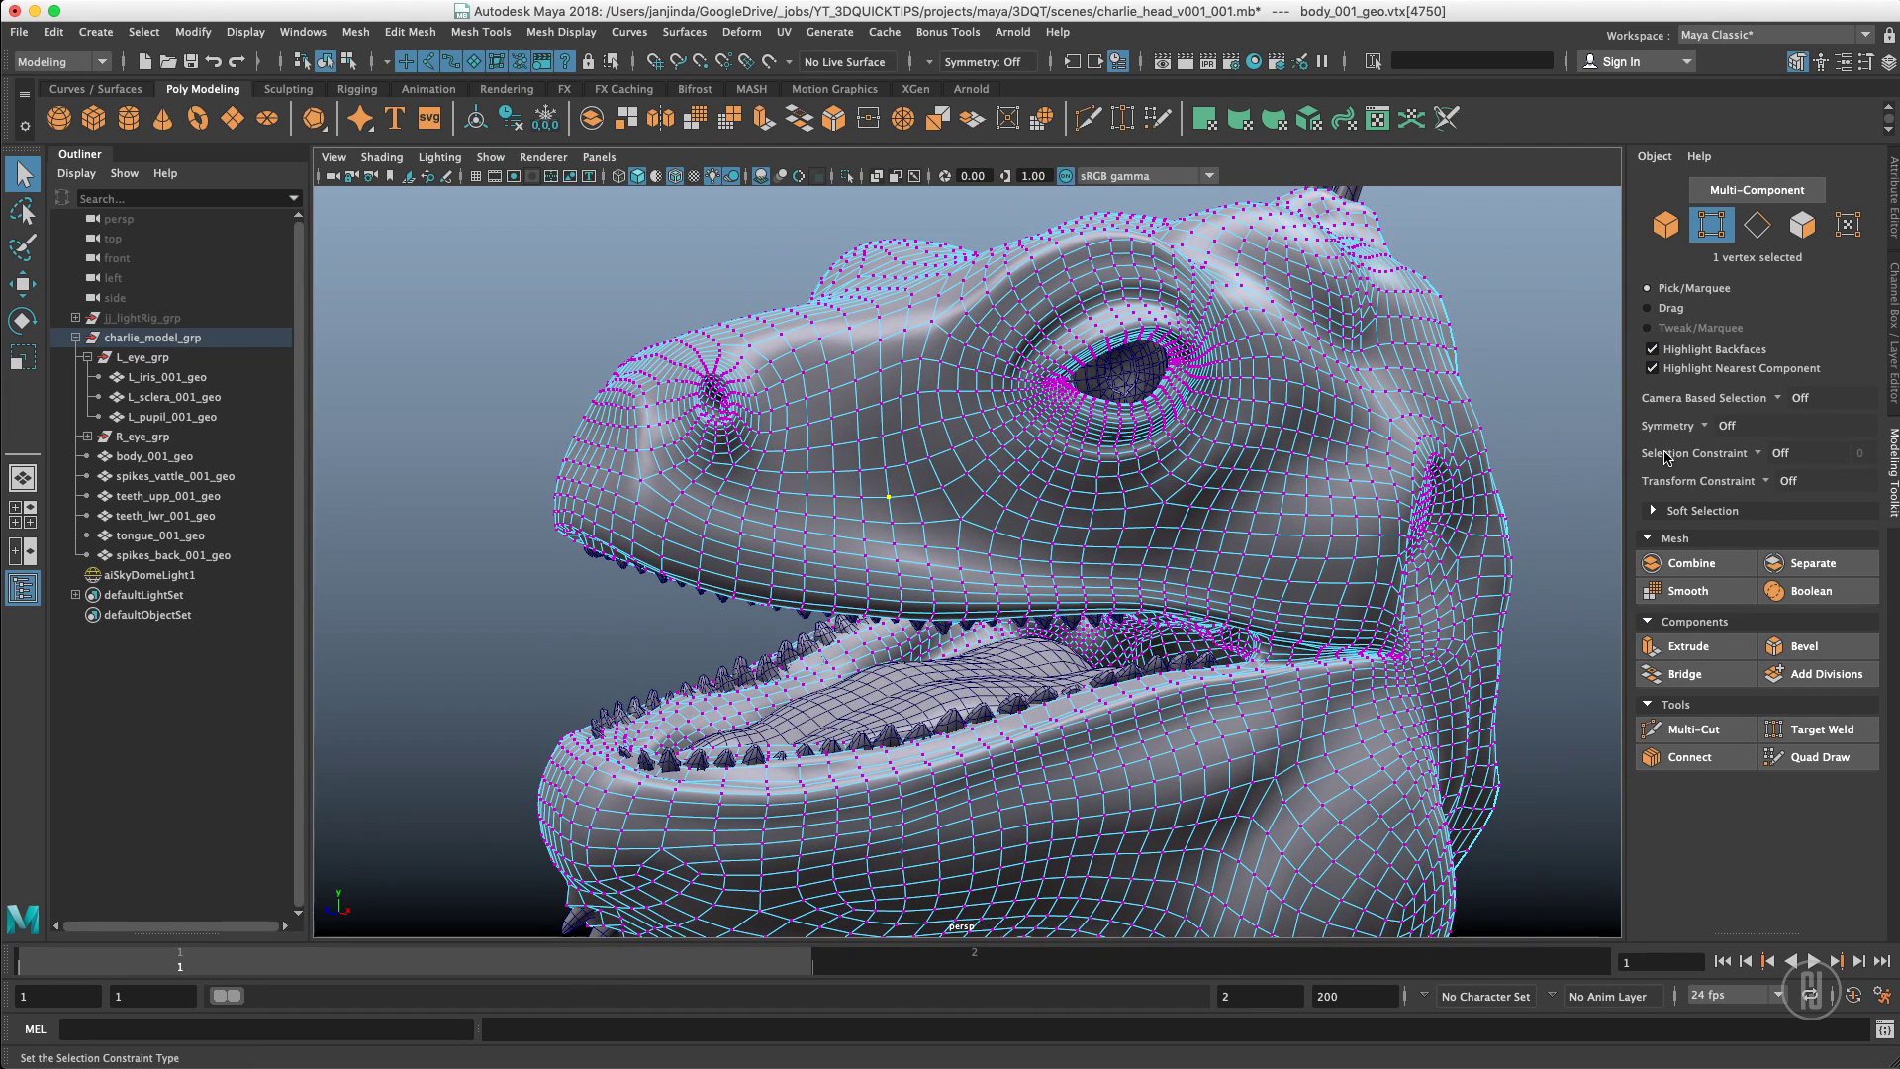
Reveal the soft selection options and toggle Soft Select on and off for the snout vertex
{"action": "left_click", "coordinate": [1698, 511]}
{"action": "left_click", "coordinate": [1729, 535]}
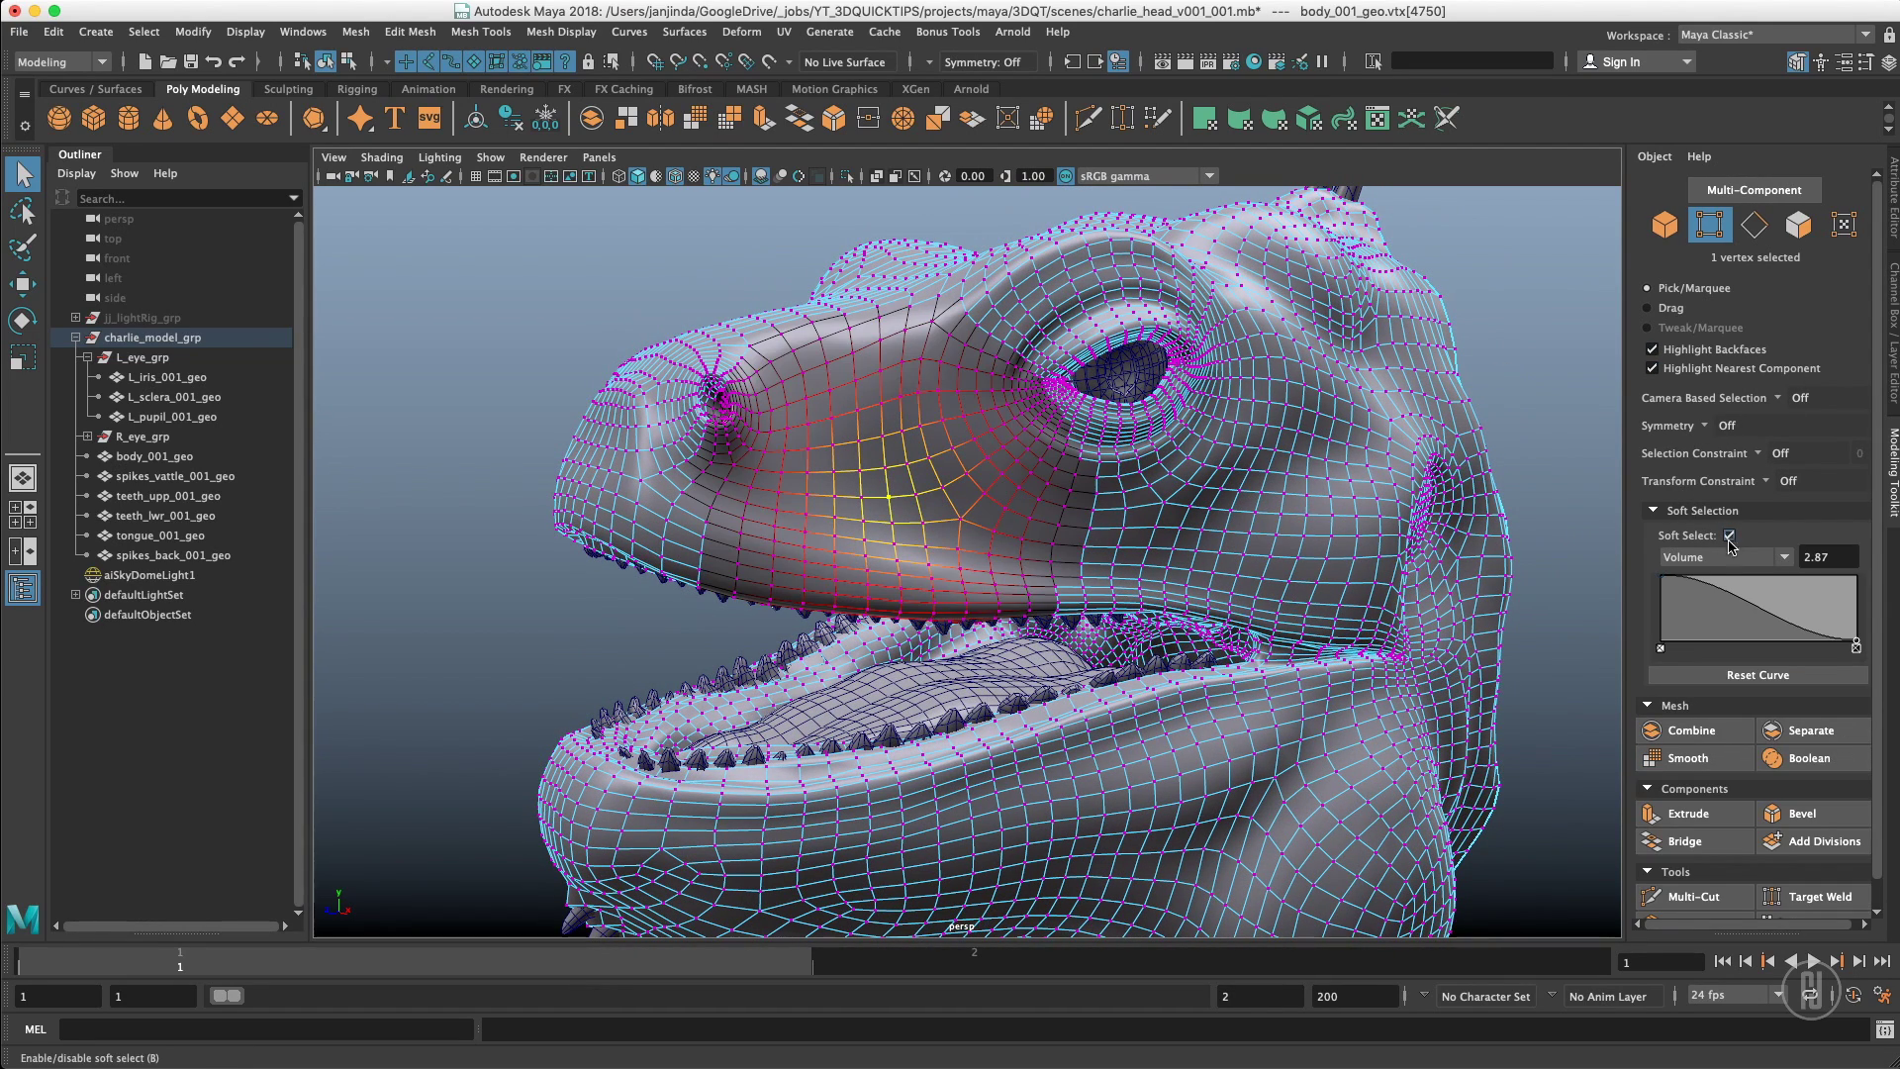
{"action": "left_click", "coordinate": [1729, 535]}
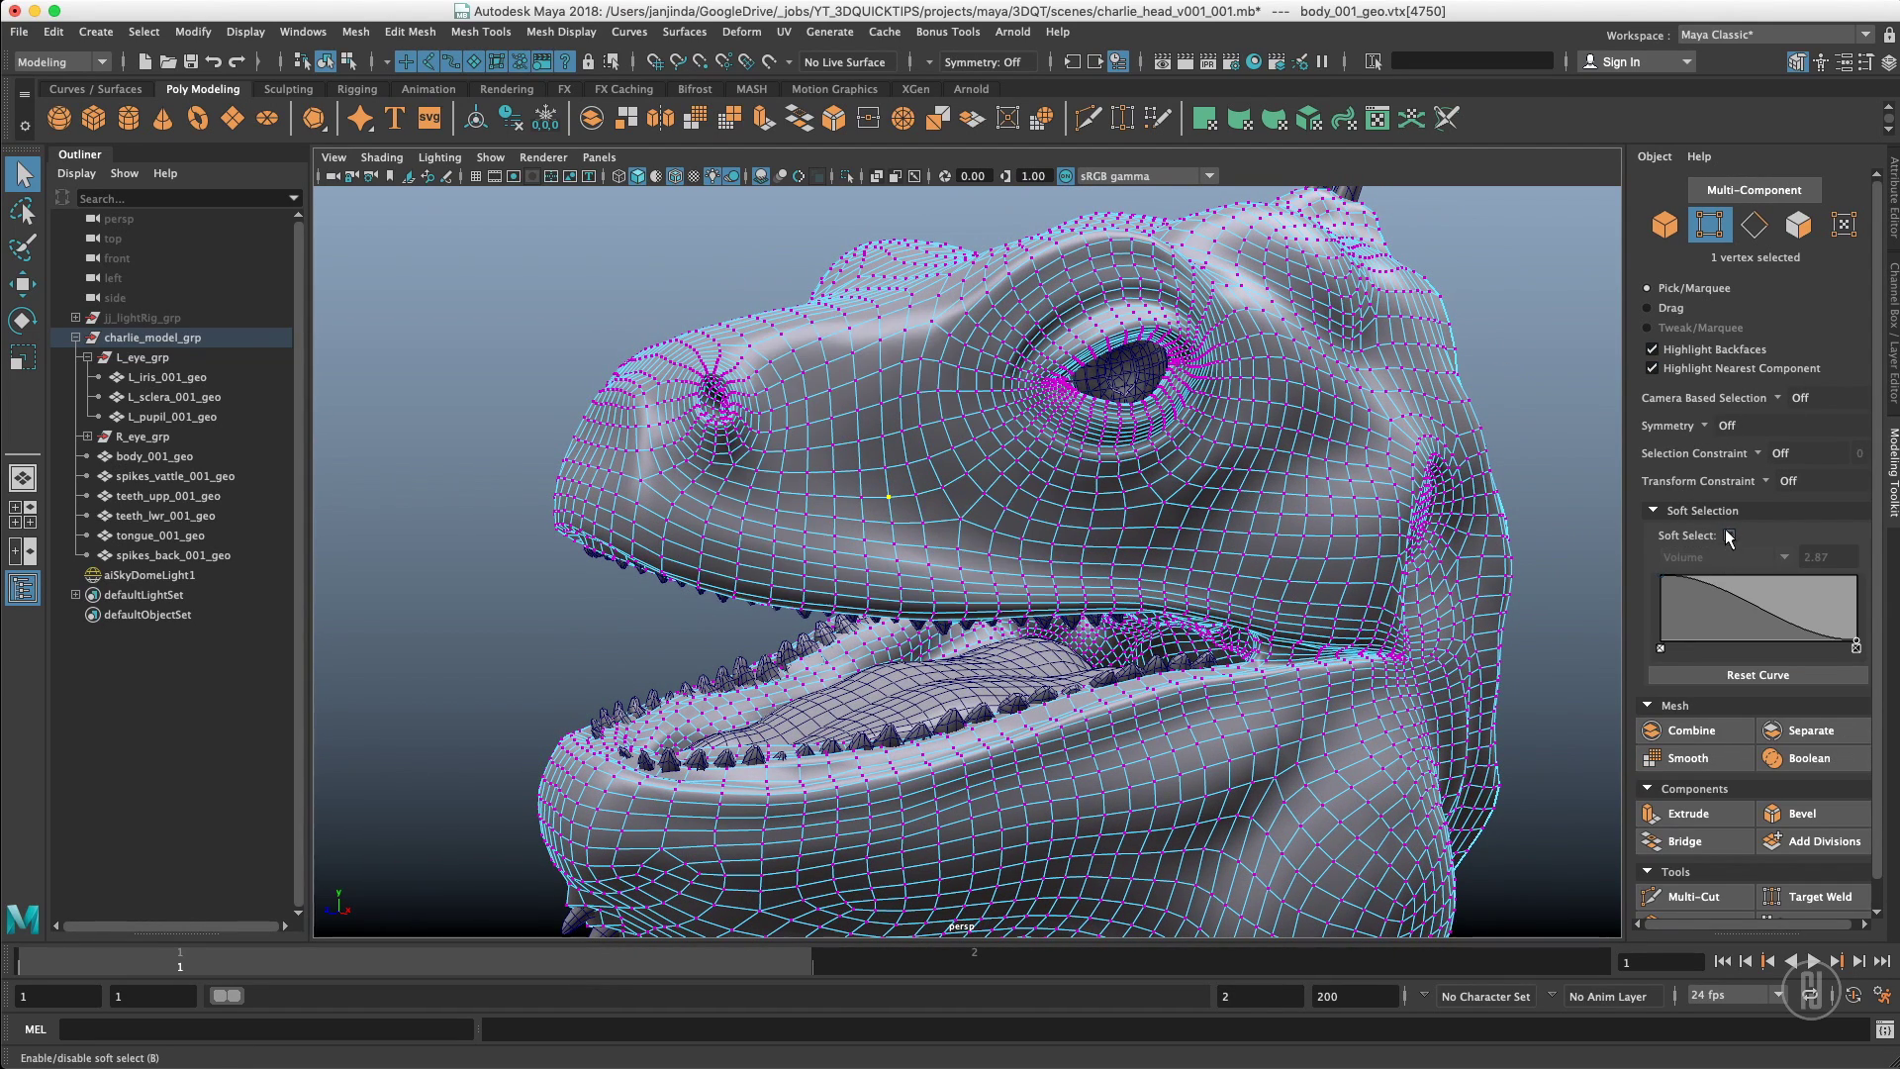
Open the Select Tool's settings, expand Soft Selection and enable Soft Select there
{"action": "double_click", "coordinate": [22, 177]}
{"action": "left_click", "coordinate": [432, 389]}
{"action": "left_click", "coordinate": [462, 410]}
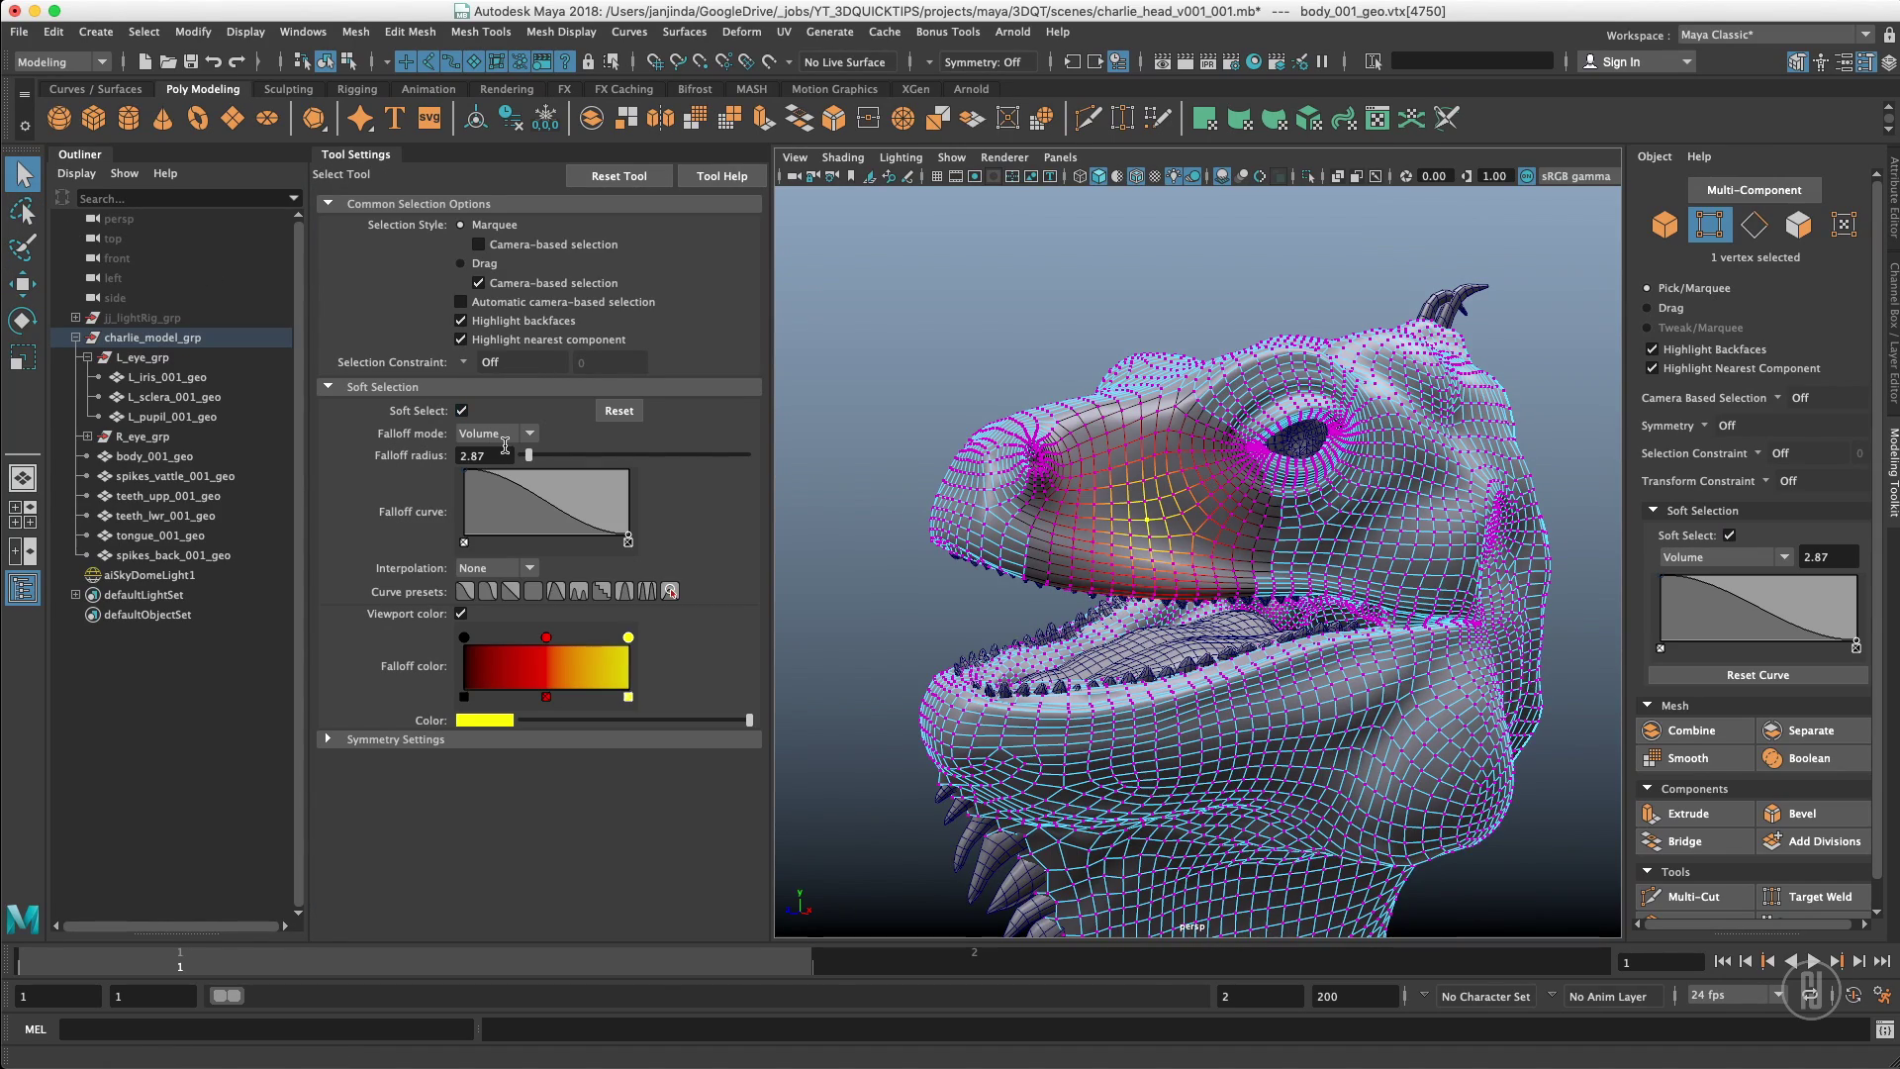
Toggle Soft Select off and on again, and enlarge the falloff radius around the snout vertex to 3.76
{"action": "scroll", "coordinate": [1175, 401], "scroll_direction": "up", "scroll_amount": 3}
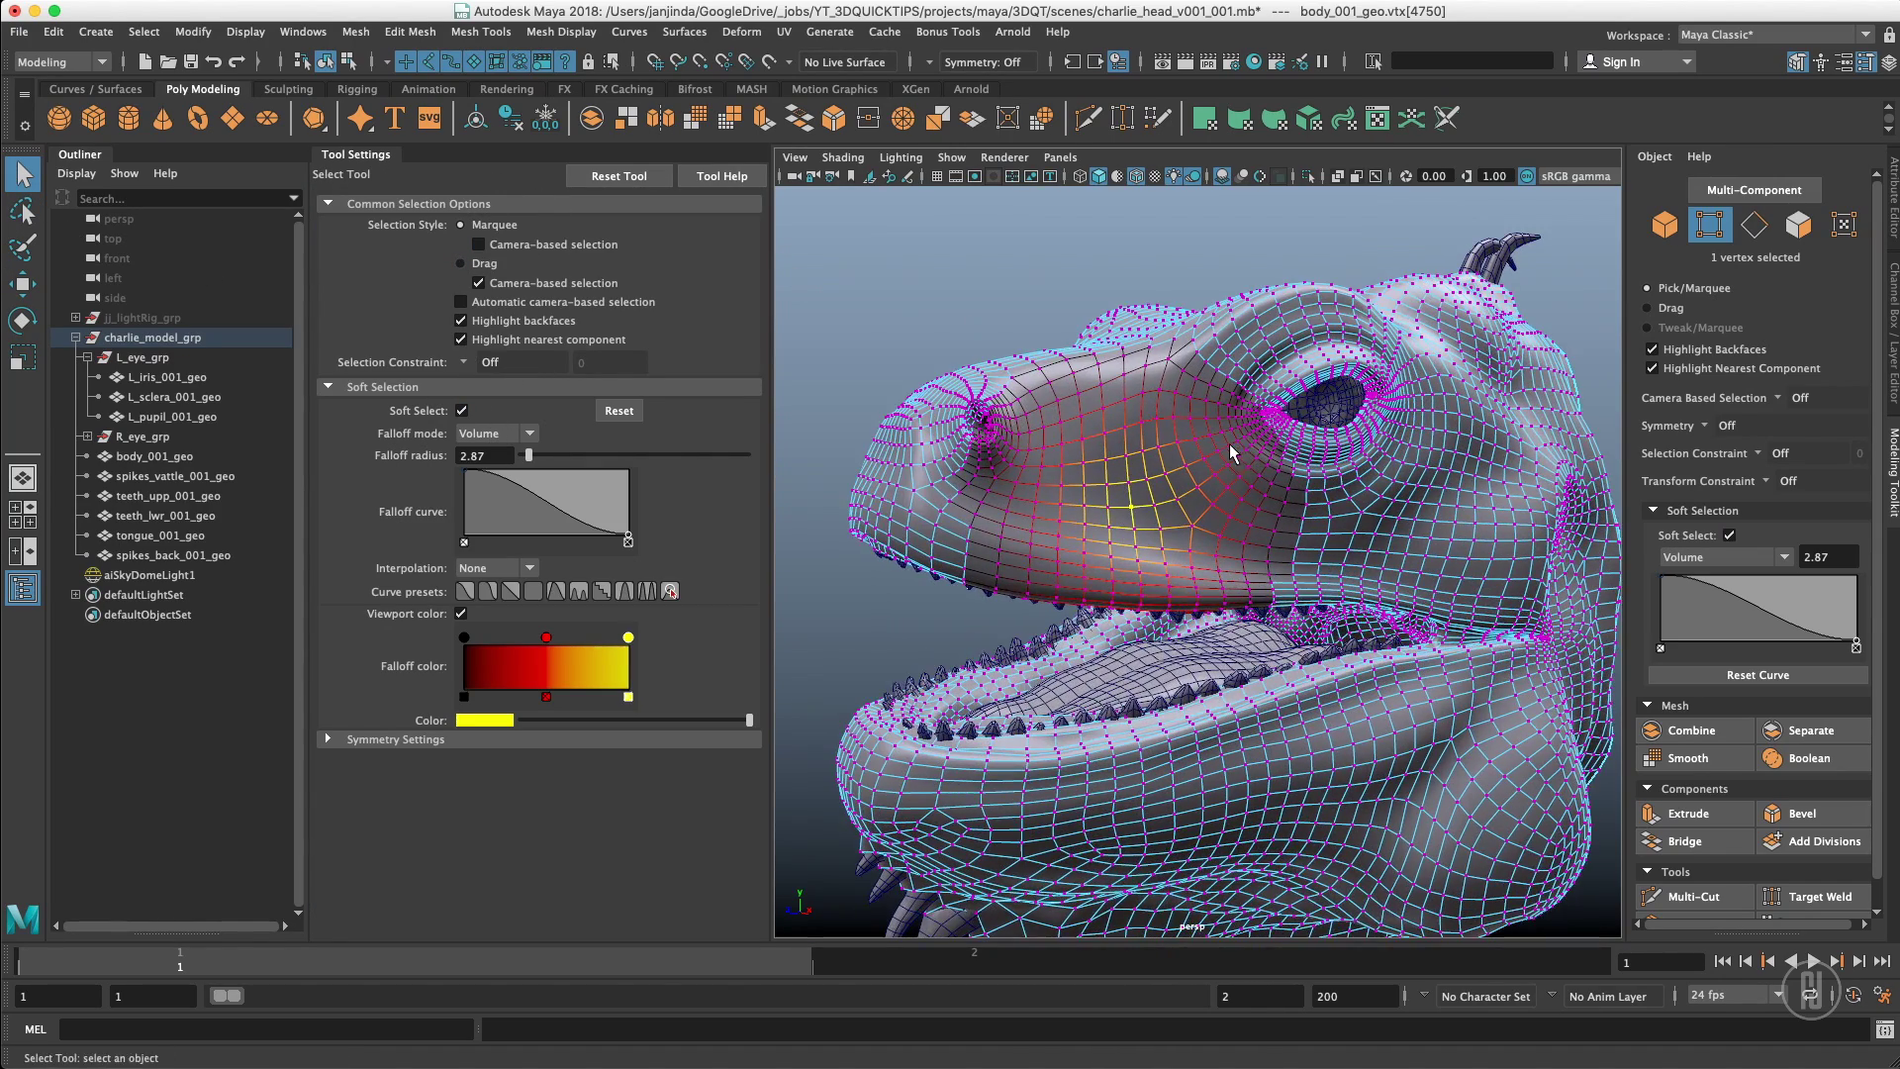
{"action": "left_click_drag", "start_coordinate": [1176, 394], "coordinate": [1163, 408], "text": "alt"}
{"action": "left_click", "coordinate": [462, 409]}
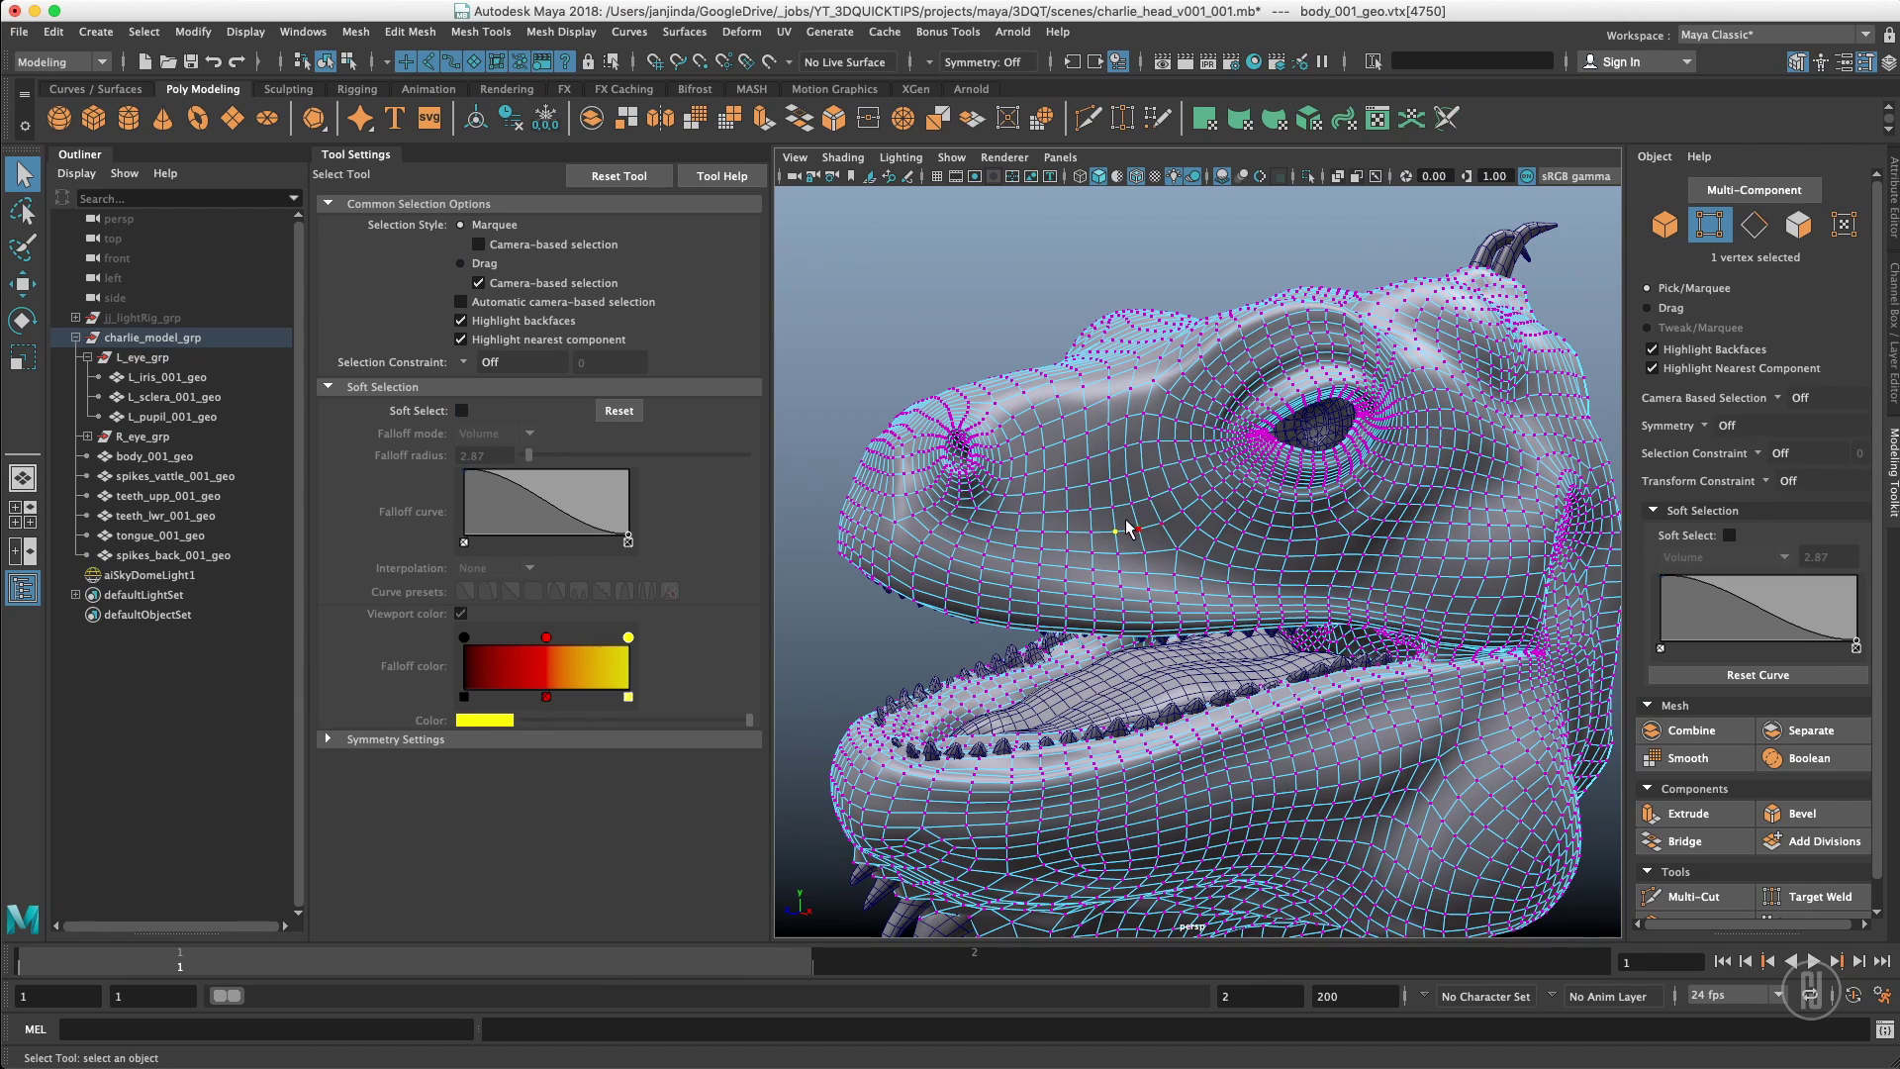
{"action": "key", "text": "b"}
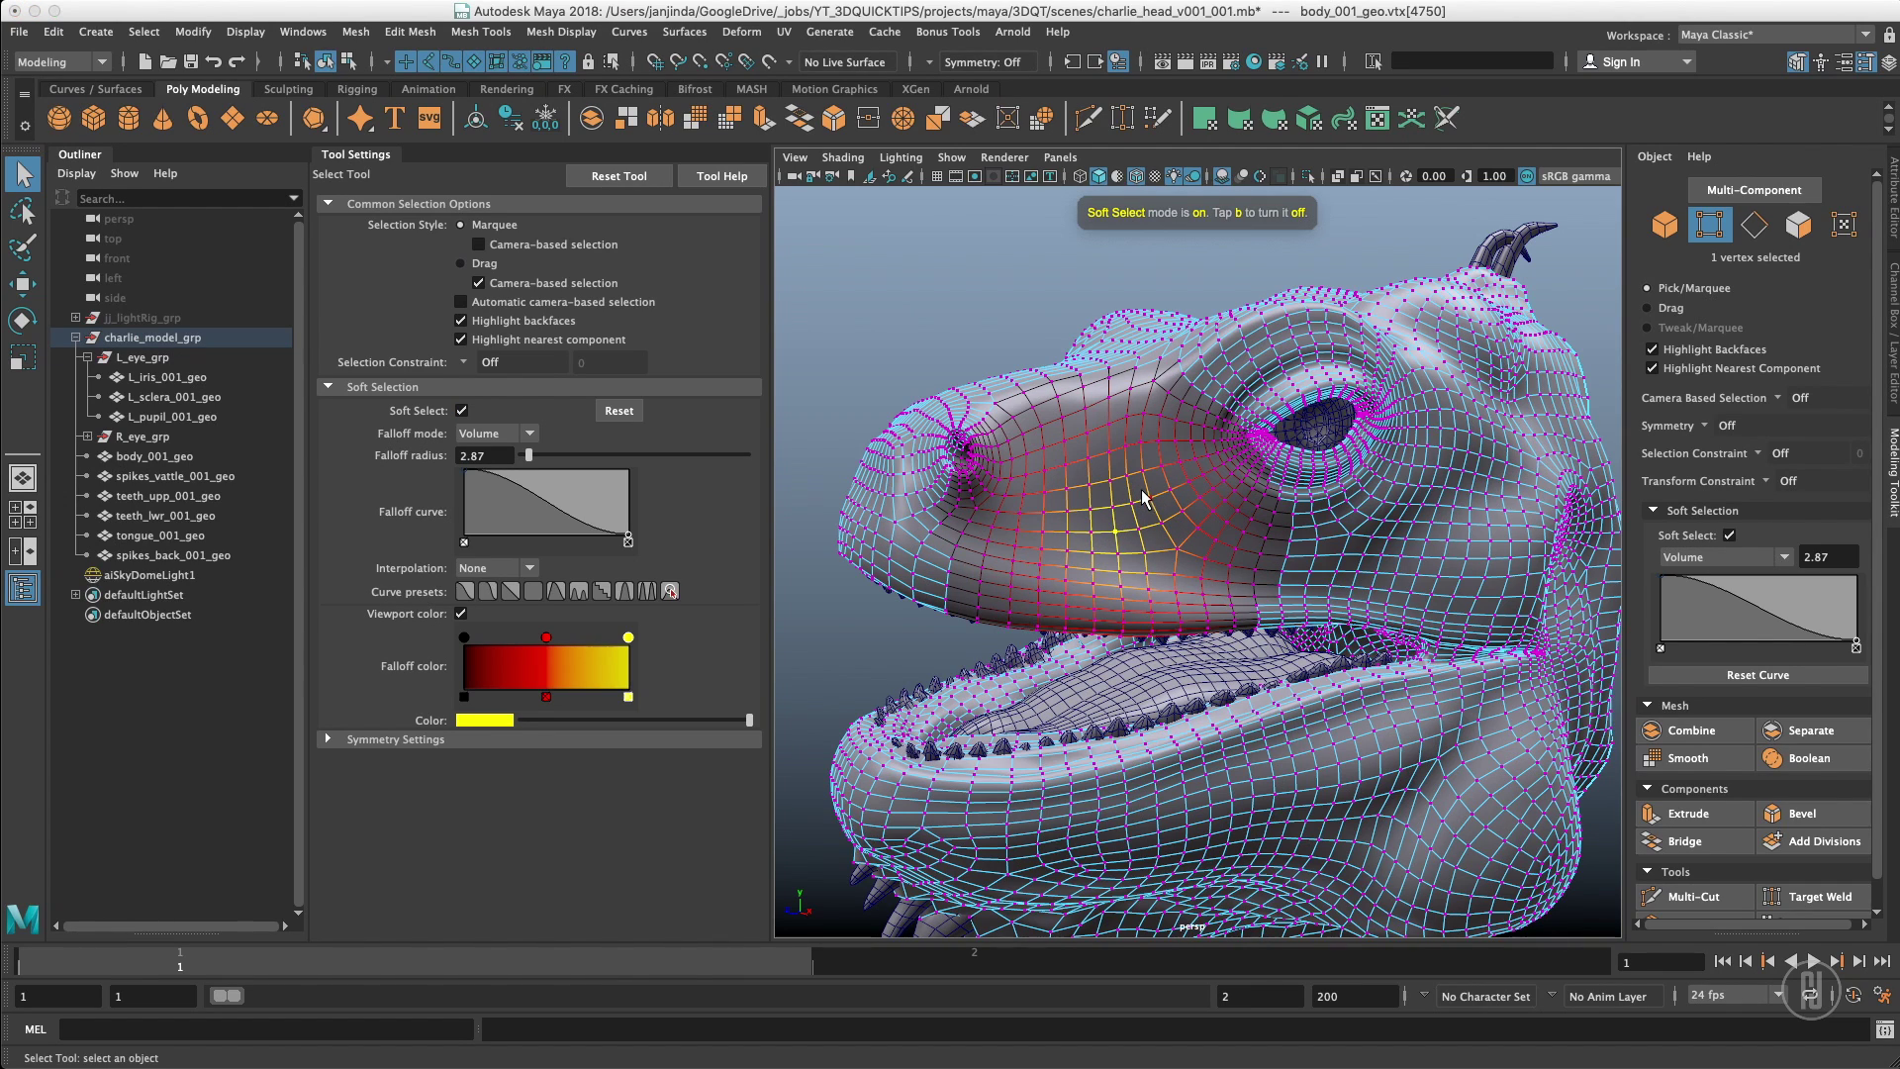
{"action": "middle_click_drag", "start_coordinate": [1136, 500], "coordinate": [1337, 450]}
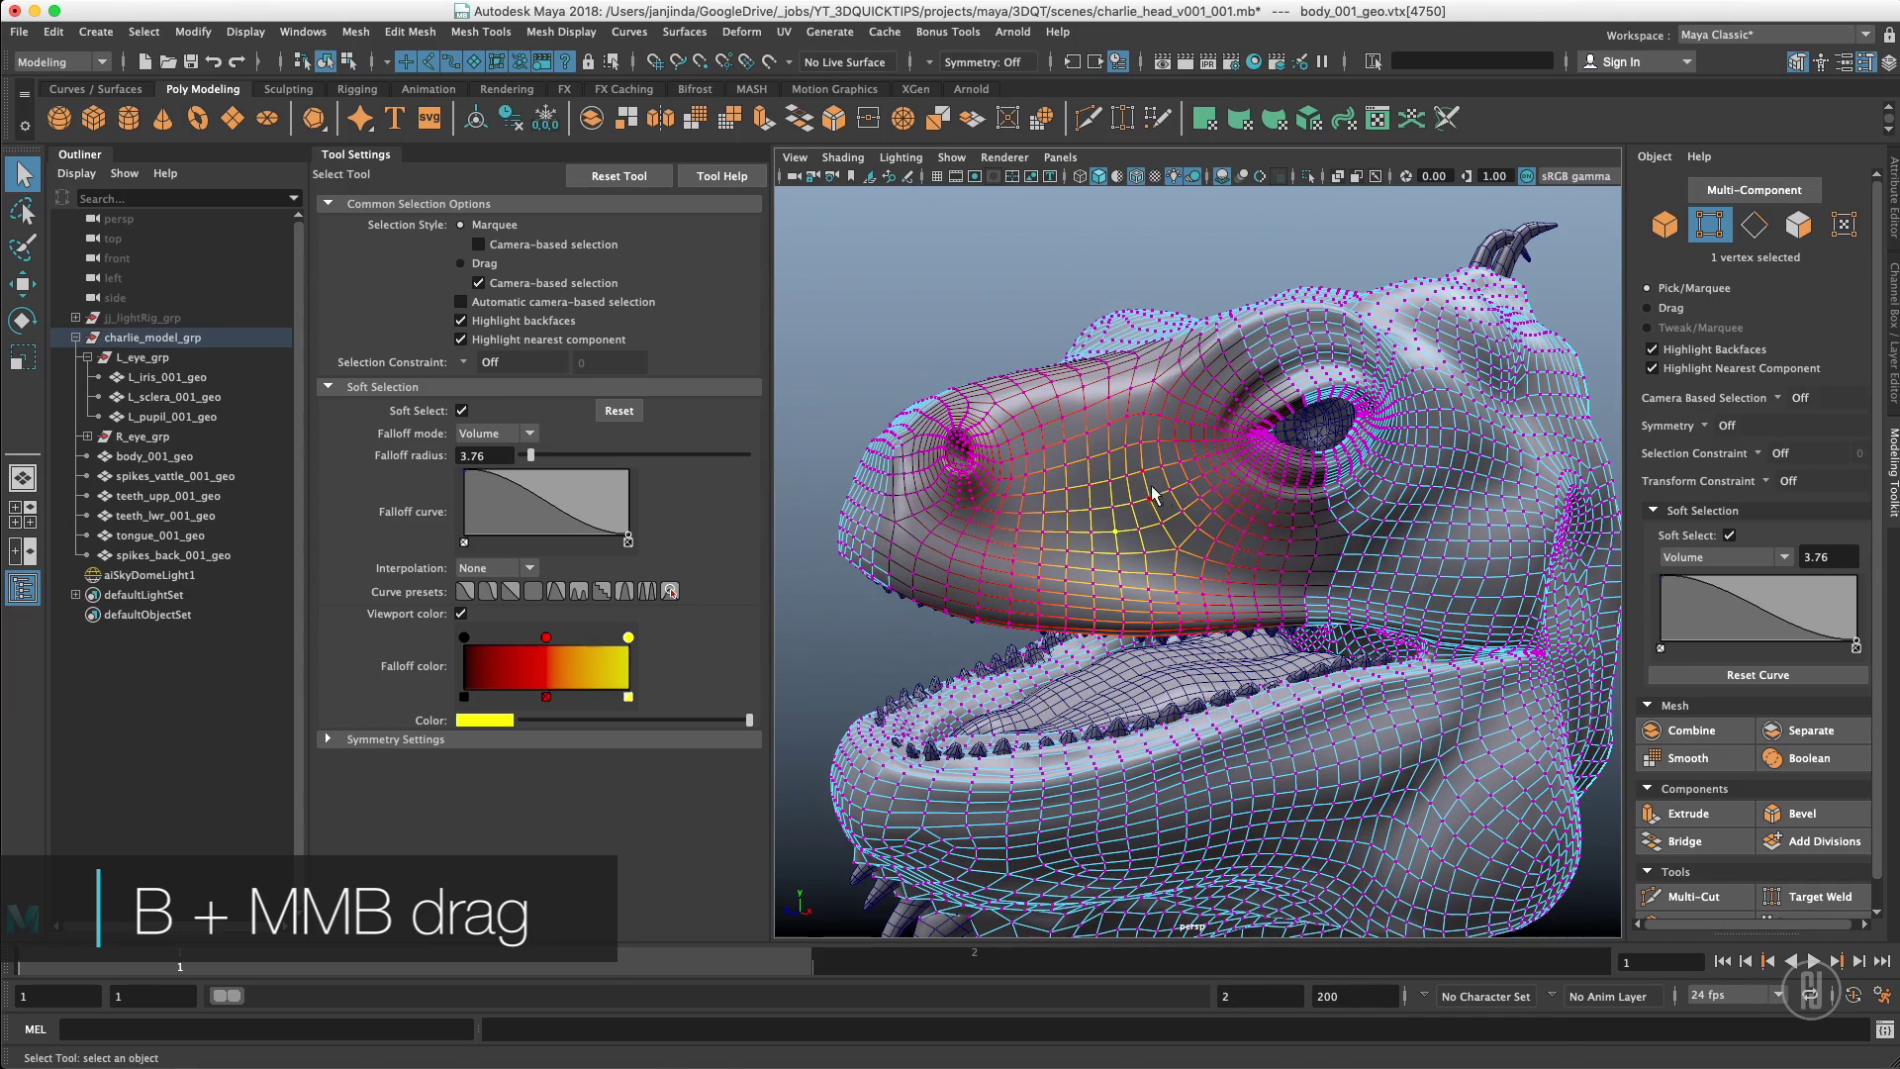
Move the softly selected area of the snout slightly upward and undo the move
{"action": "key", "text": "w"}
{"action": "mouse_move", "coordinate": [1120, 531]}
{"action": "left_mouse_down"}
{"action": "mouse_move", "coordinate": [1106, 513]}
{"action": "mouse_move", "coordinate": [1130, 503]}
{"action": "left_mouse_up"}
{"action": "key", "text": "q"}
{"action": "key", "text": "ctrl+z"}
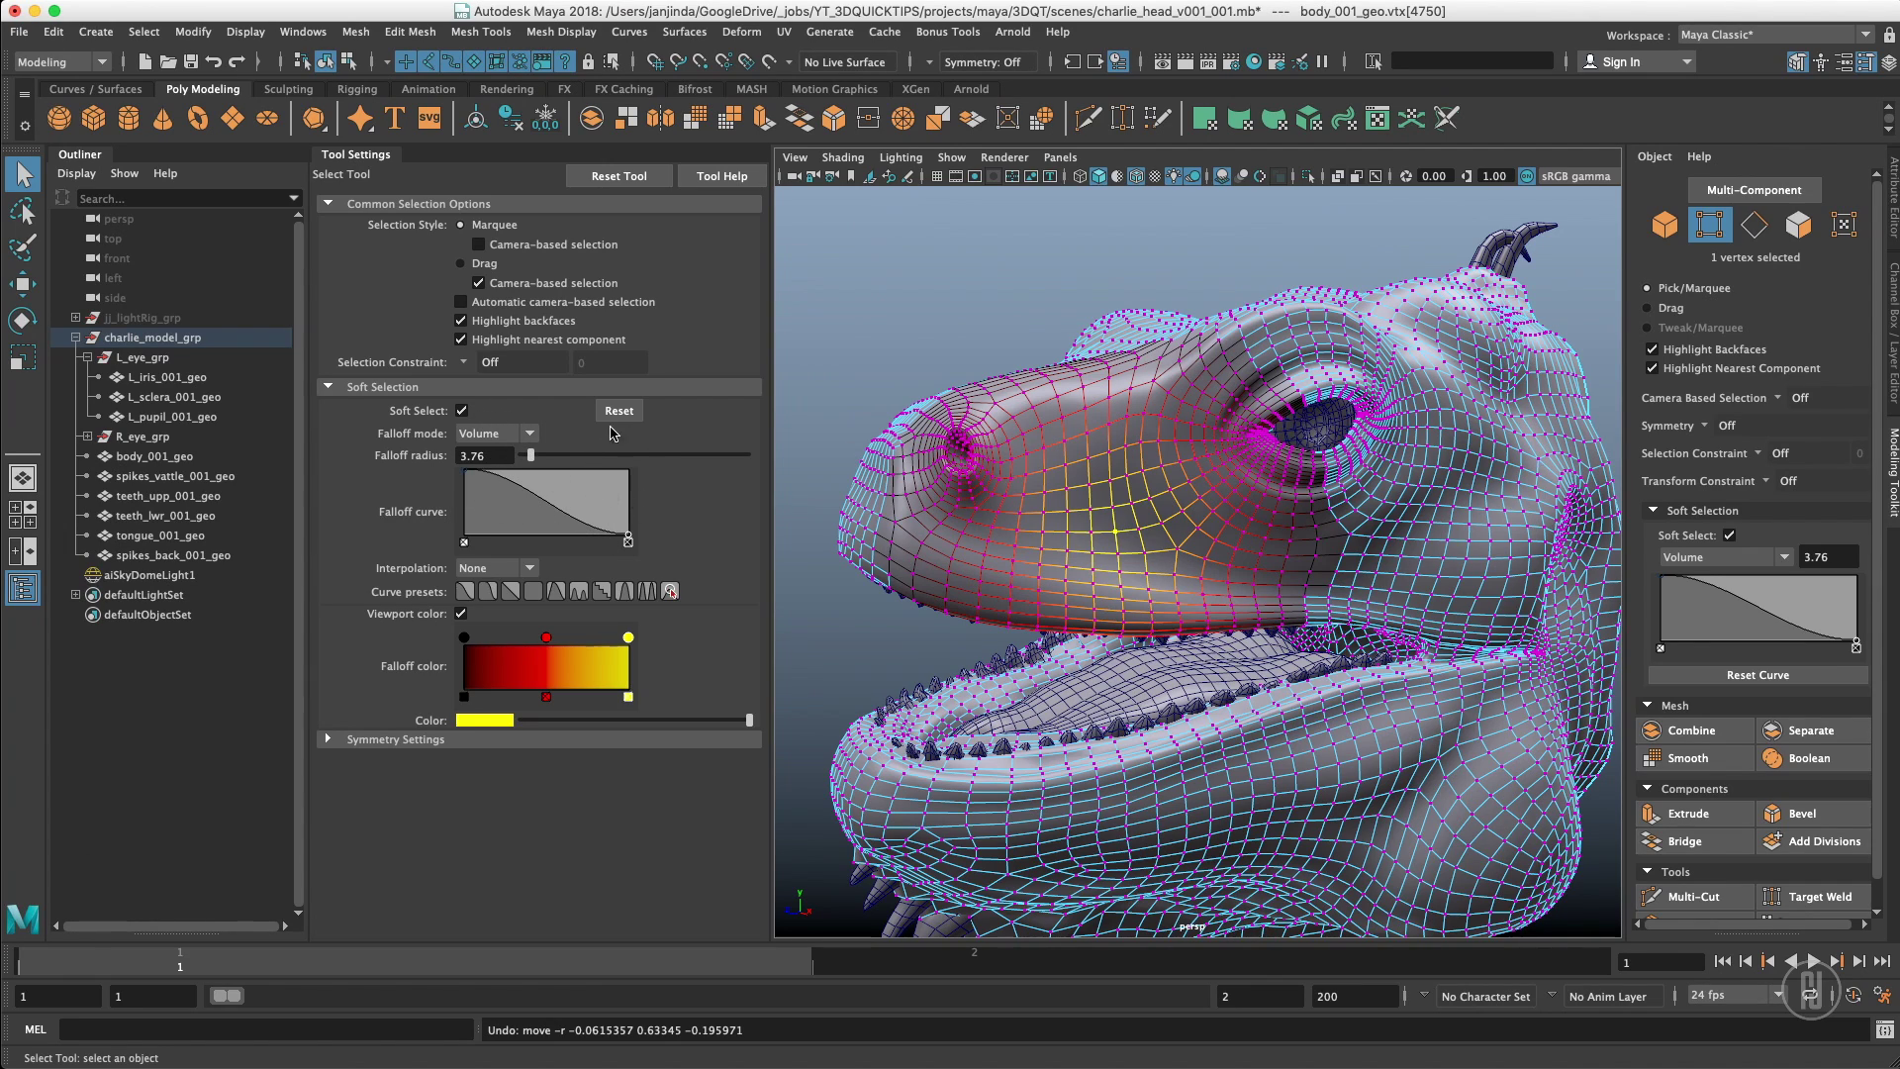
Switch the soft selection falloff mode to Surface and back to Volume
{"action": "left_click", "coordinate": [509, 435]}
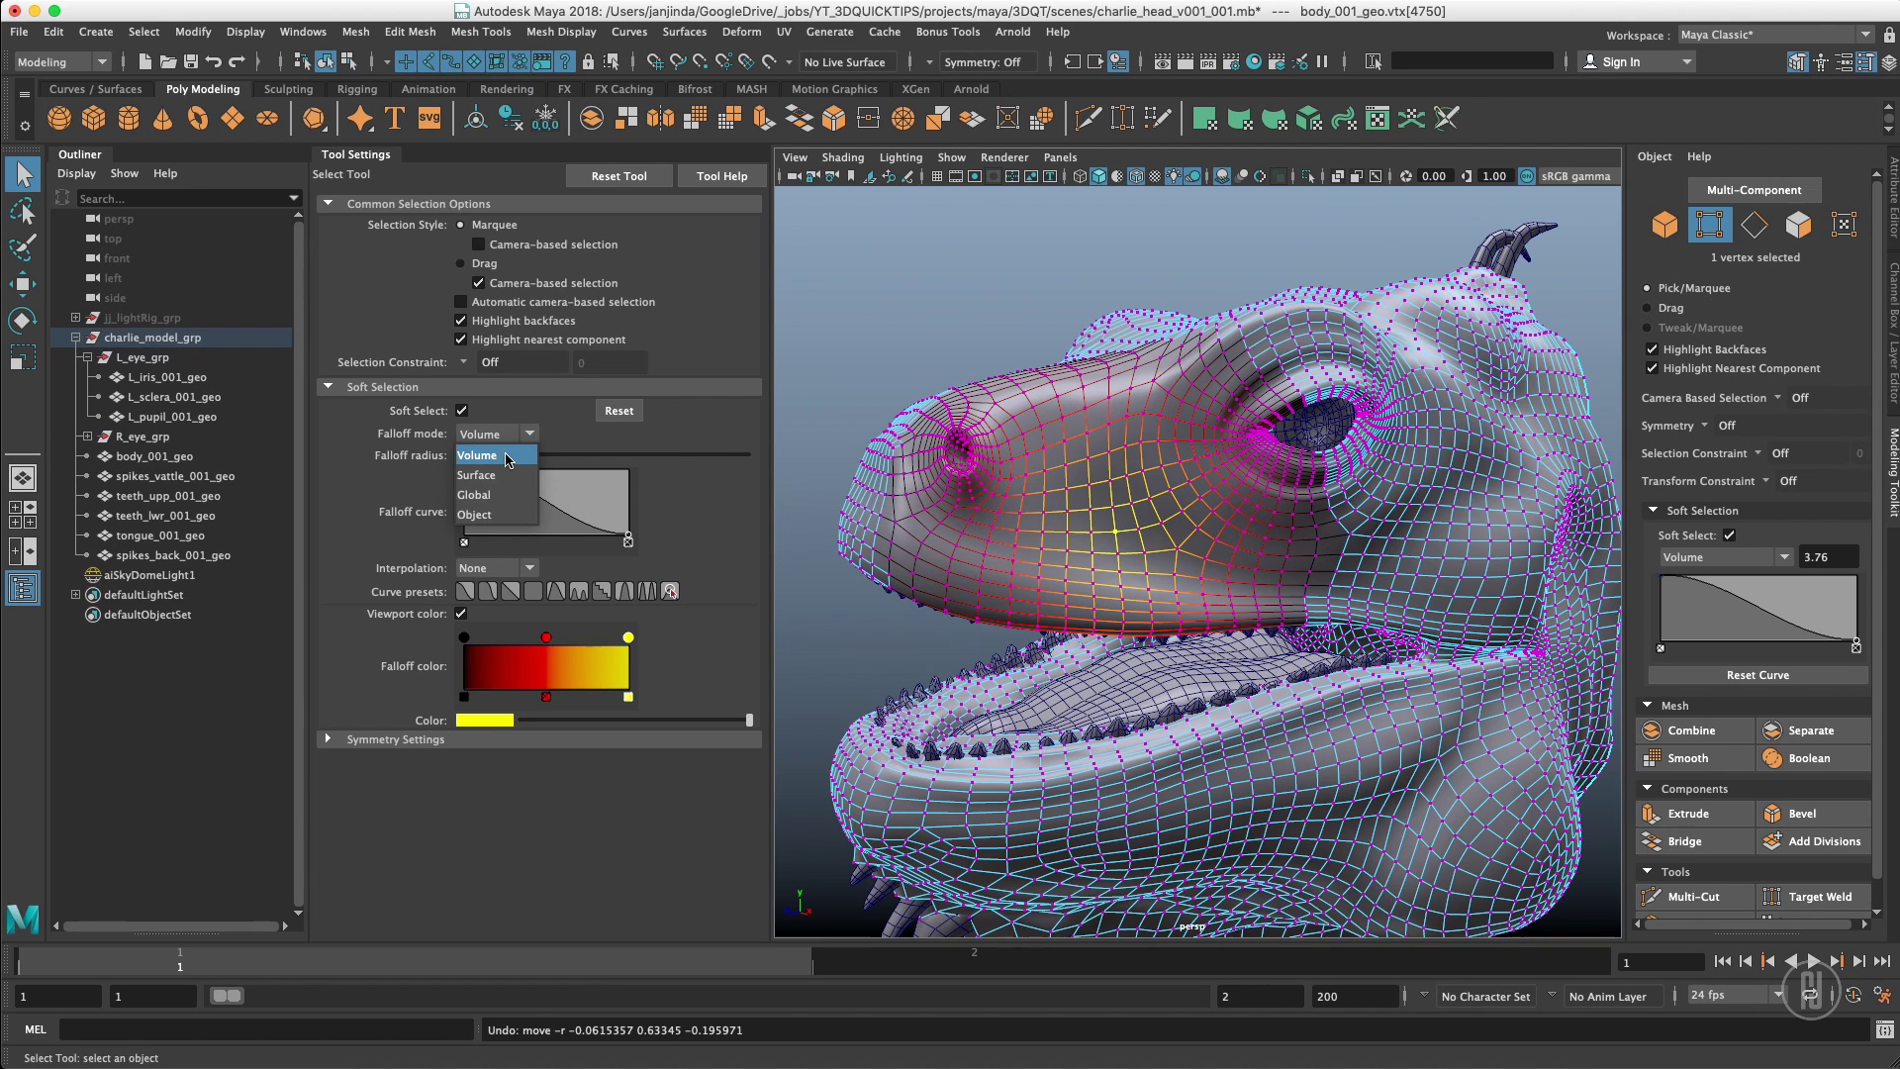
{"action": "left_click", "coordinate": [499, 475]}
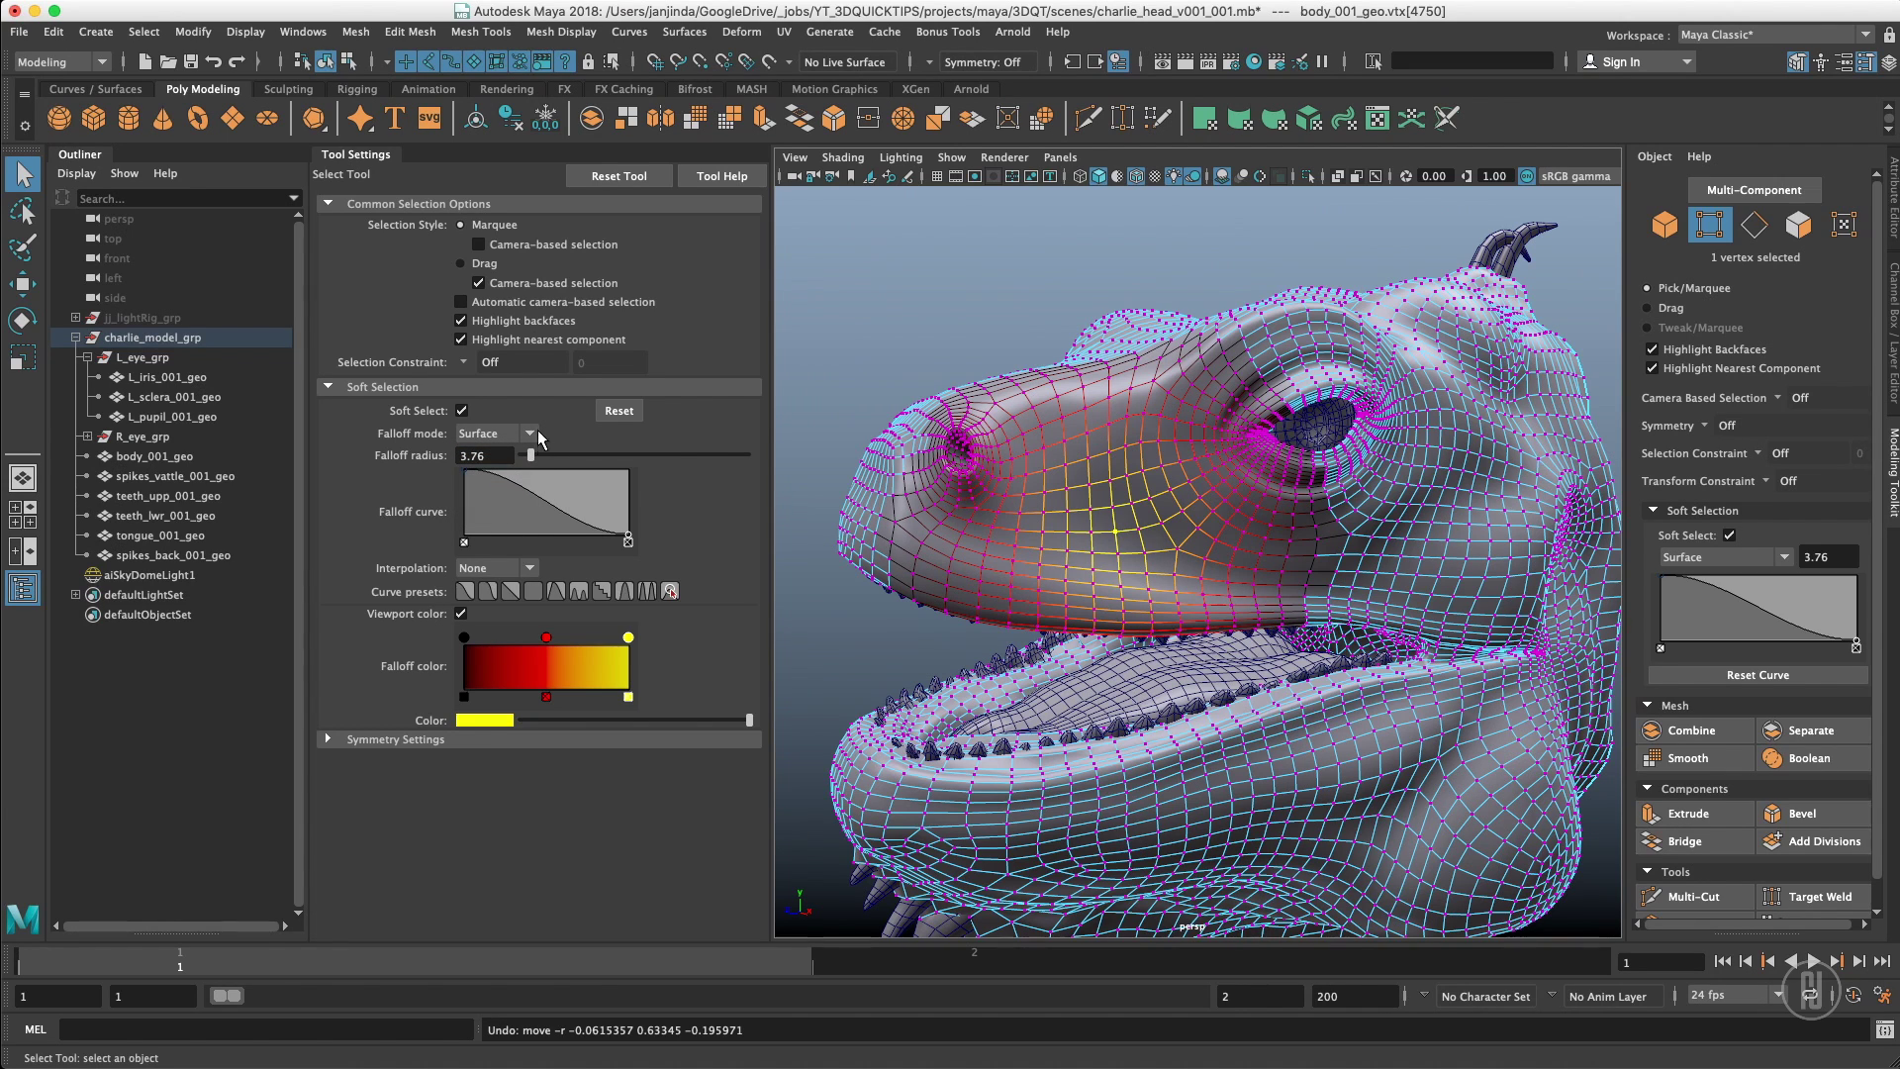
{"action": "left_click", "coordinate": [535, 430]}
{"action": "left_click", "coordinate": [515, 455]}
Select one vertex on the cheek below the mouth corner and examine how the Volume falloff spreads across the mouth
{"action": "middle_click_drag", "start_coordinate": [1240, 458], "coordinate": [1049, 396], "text": "alt"}
{"action": "right_click_drag", "start_coordinate": [1049, 396], "coordinate": [1148, 458], "text": "alt"}
{"action": "left_click_drag", "start_coordinate": [1148, 458], "coordinate": [1233, 566], "text": "alt"}
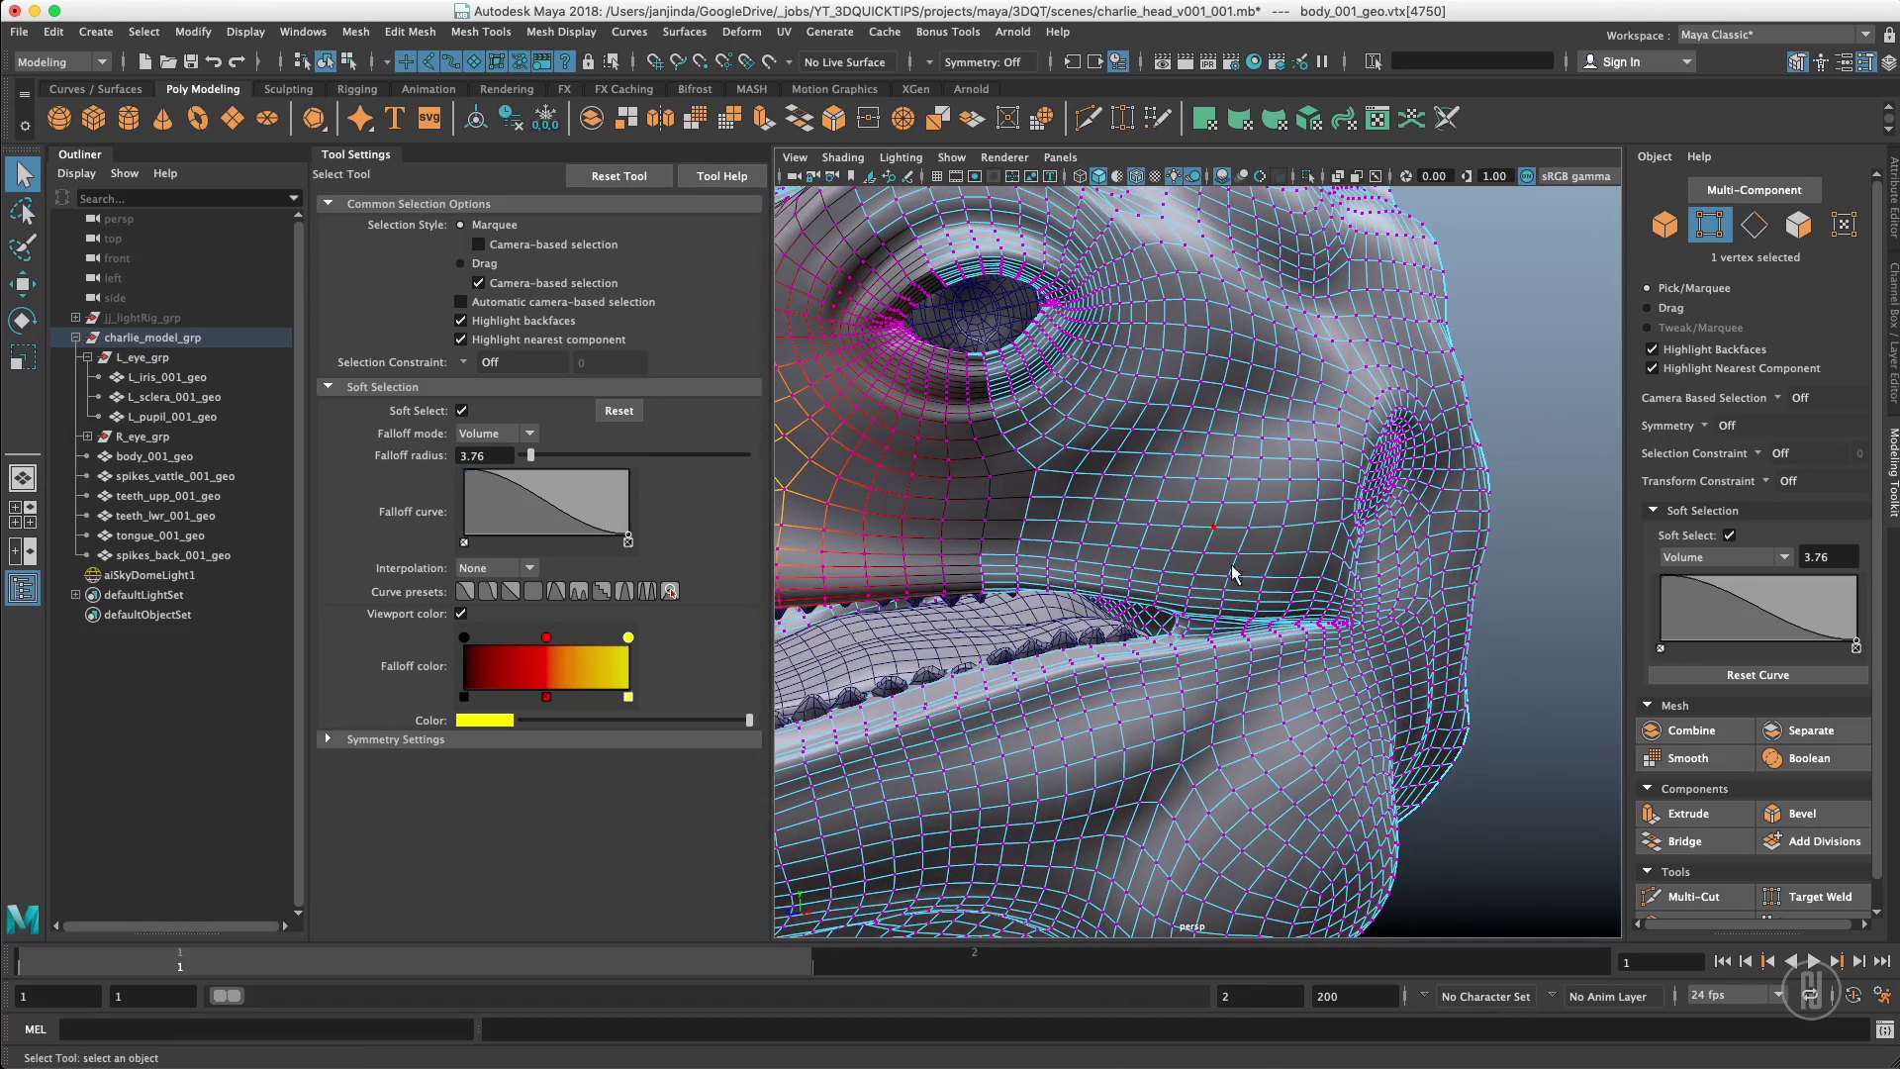
{"action": "left_click", "coordinate": [1277, 688]}
{"action": "left_click_drag", "start_coordinate": [1276, 692], "coordinate": [1242, 563], "text": "alt"}
{"action": "left_click_drag", "start_coordinate": [1346, 648], "coordinate": [1353, 594], "text": "alt"}
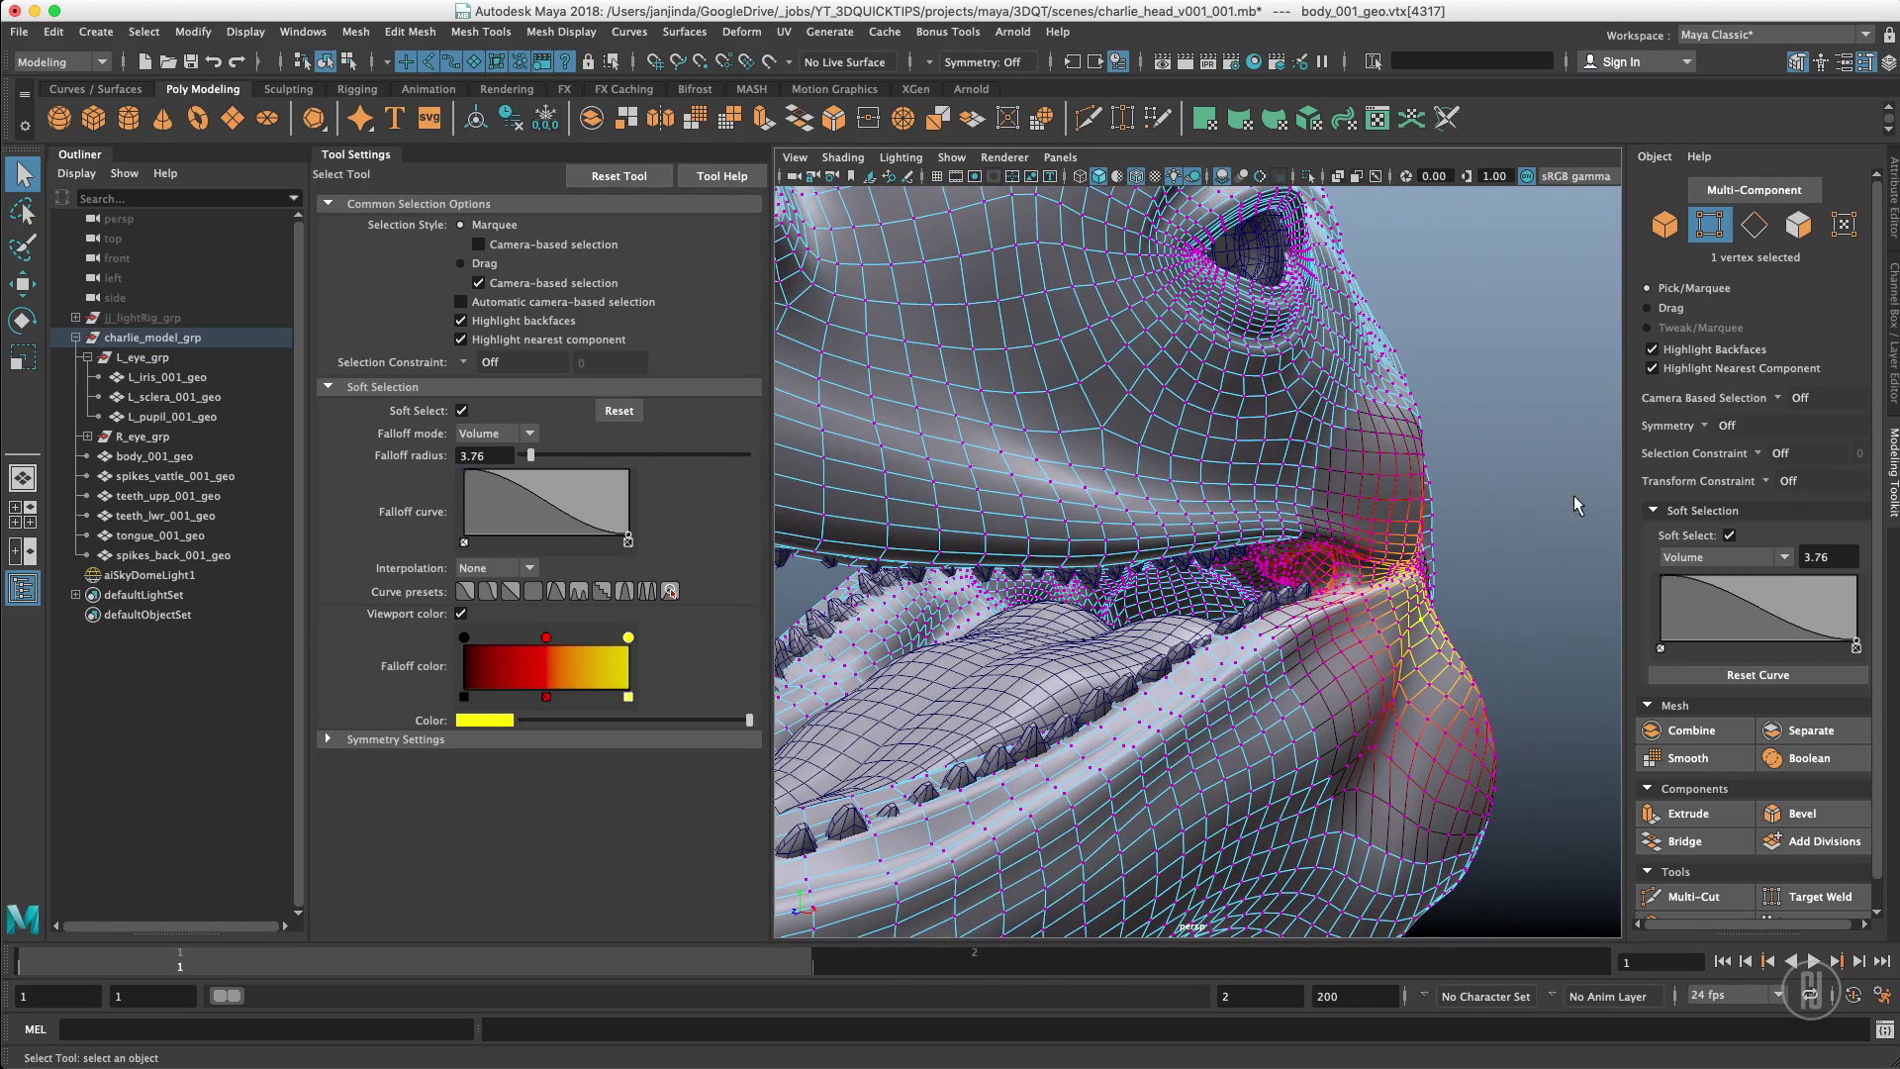
Set the falloff mode to Surface and select one vertex on the bulge of the lower cheek
{"action": "left_click", "coordinate": [489, 434]}
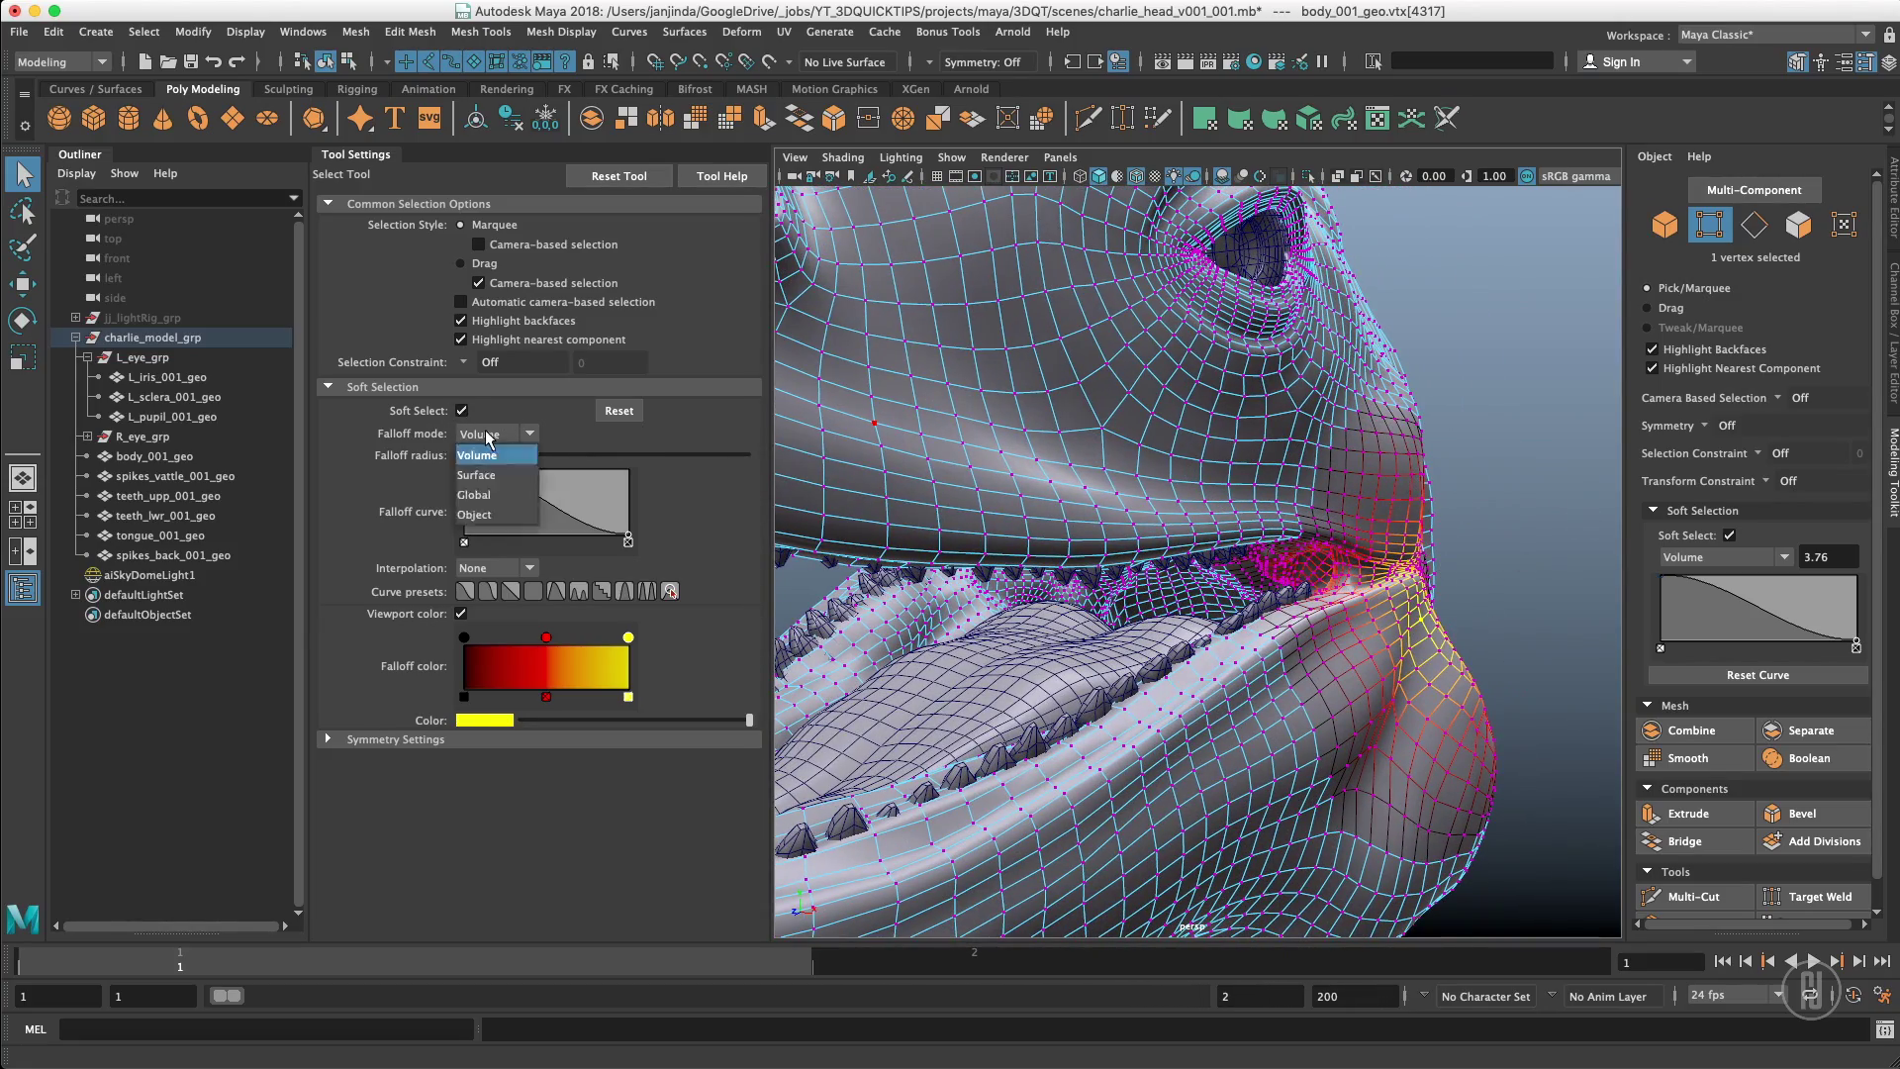
{"action": "left_click", "coordinate": [501, 476]}
{"action": "left_click_drag", "start_coordinate": [1414, 511], "coordinate": [1276, 539], "text": "alt"}
{"action": "left_click", "coordinate": [1204, 829]}
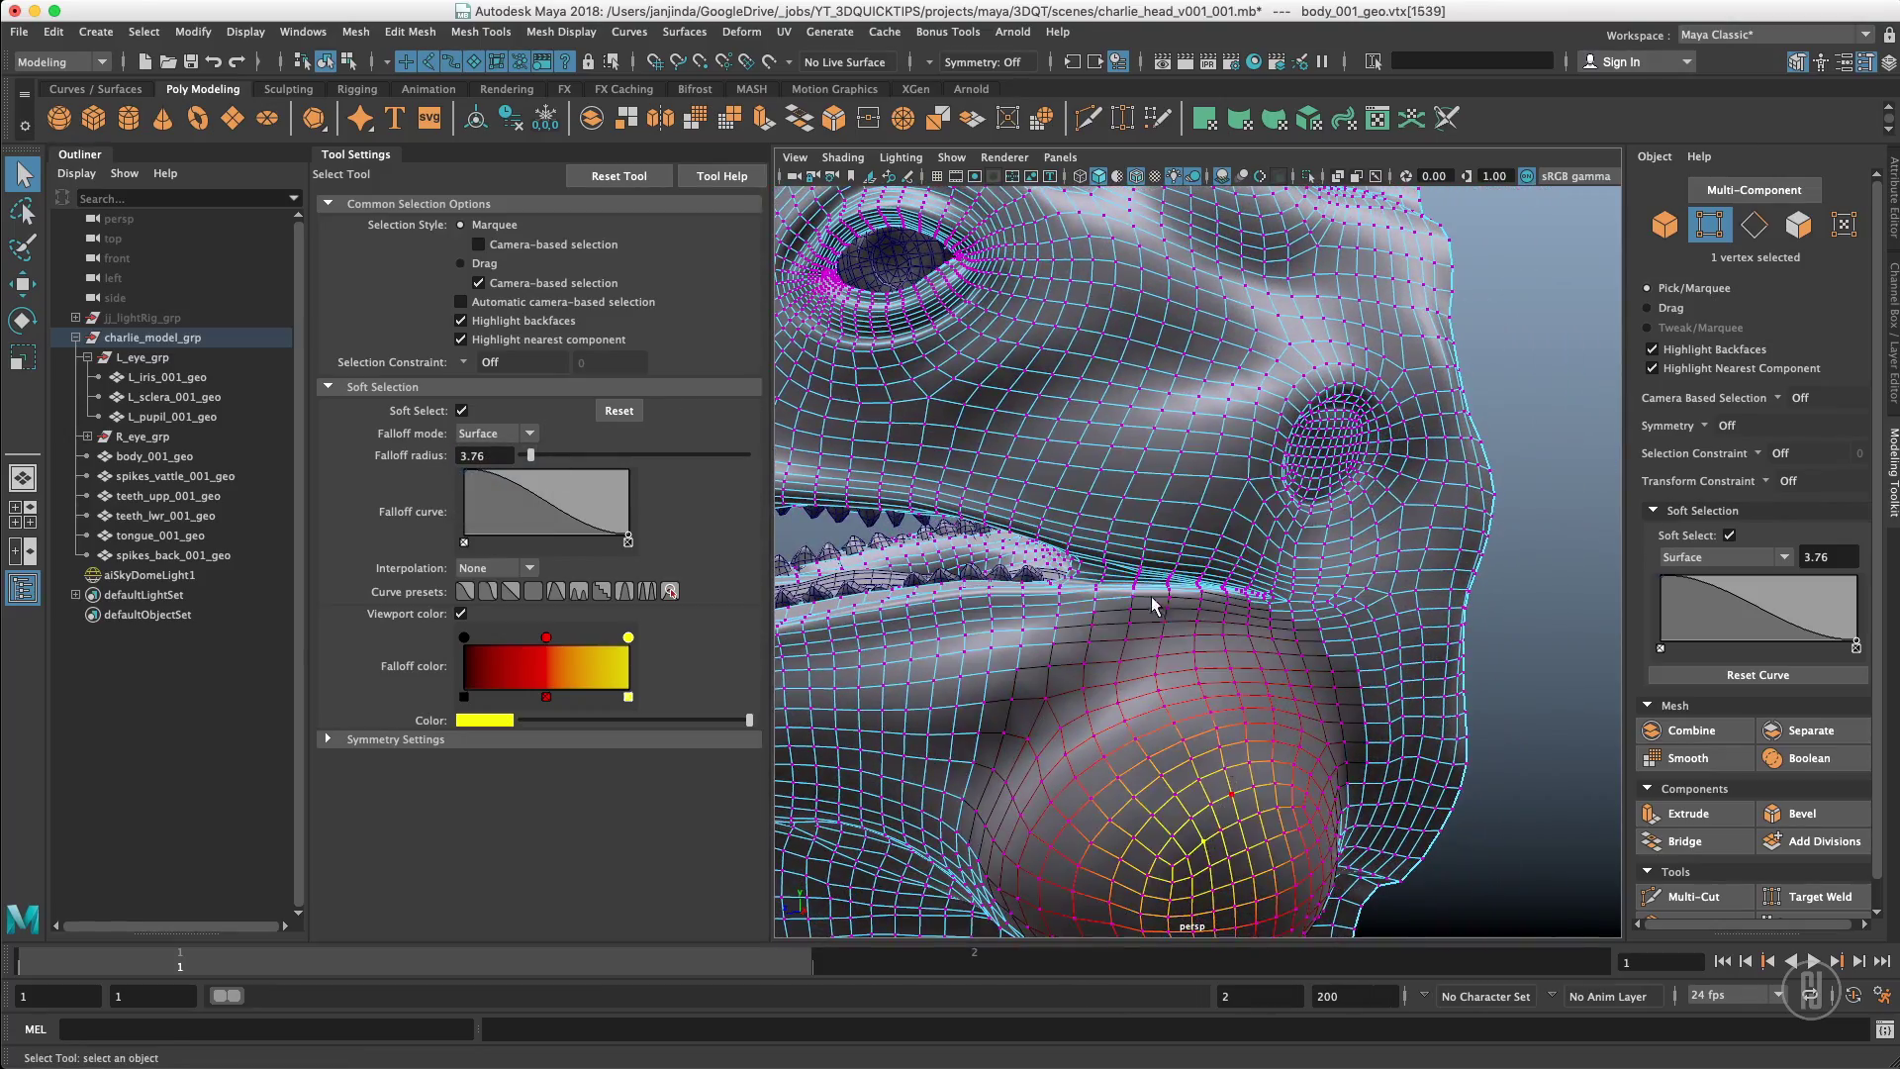
Select one vertex just below the mouth corner and examine how the Surface falloff follows the mesh around the mouth
{"action": "left_click_drag", "start_coordinate": [1206, 829], "coordinate": [1306, 831], "text": "alt"}
{"action": "left_click", "coordinate": [1402, 603]}
{"action": "left_click_drag", "start_coordinate": [1402, 602], "coordinate": [1280, 684], "text": "alt"}
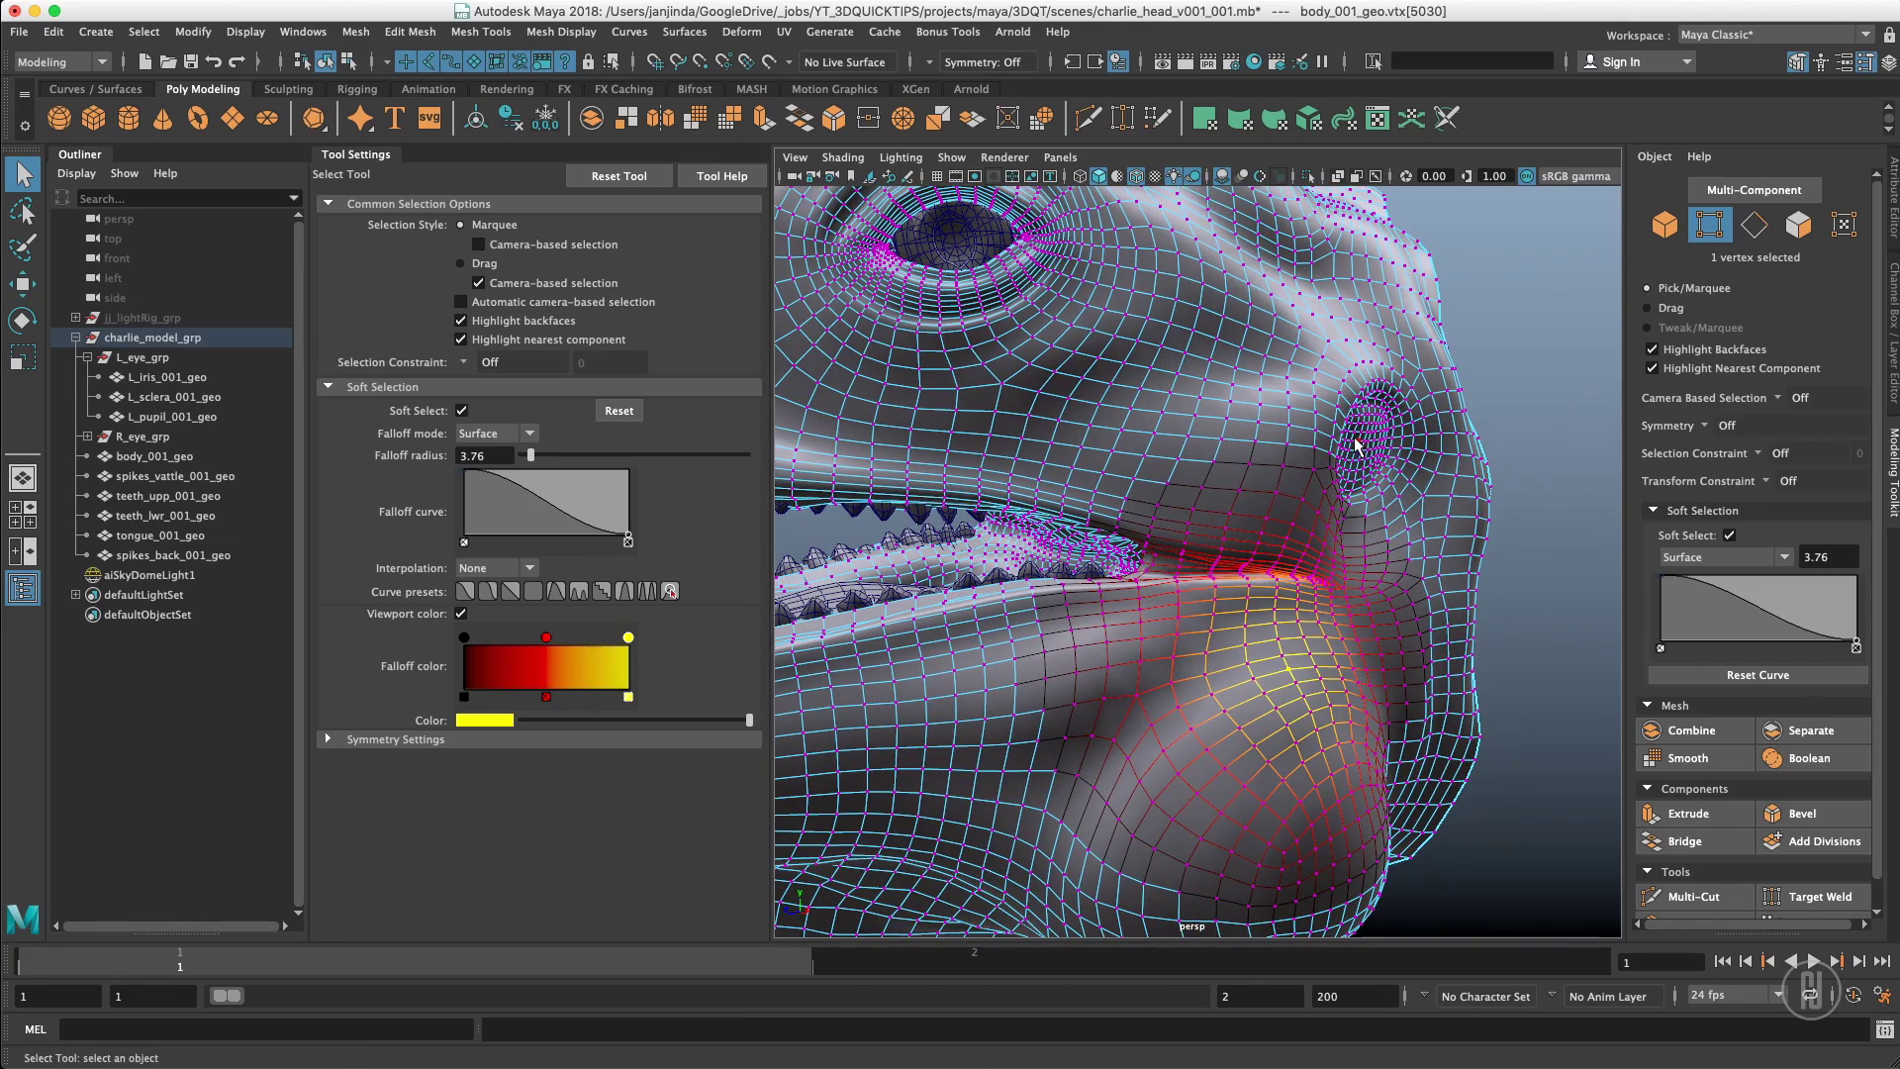
{"action": "left_click_drag", "start_coordinate": [1268, 565], "coordinate": [1326, 544], "text": "alt"}
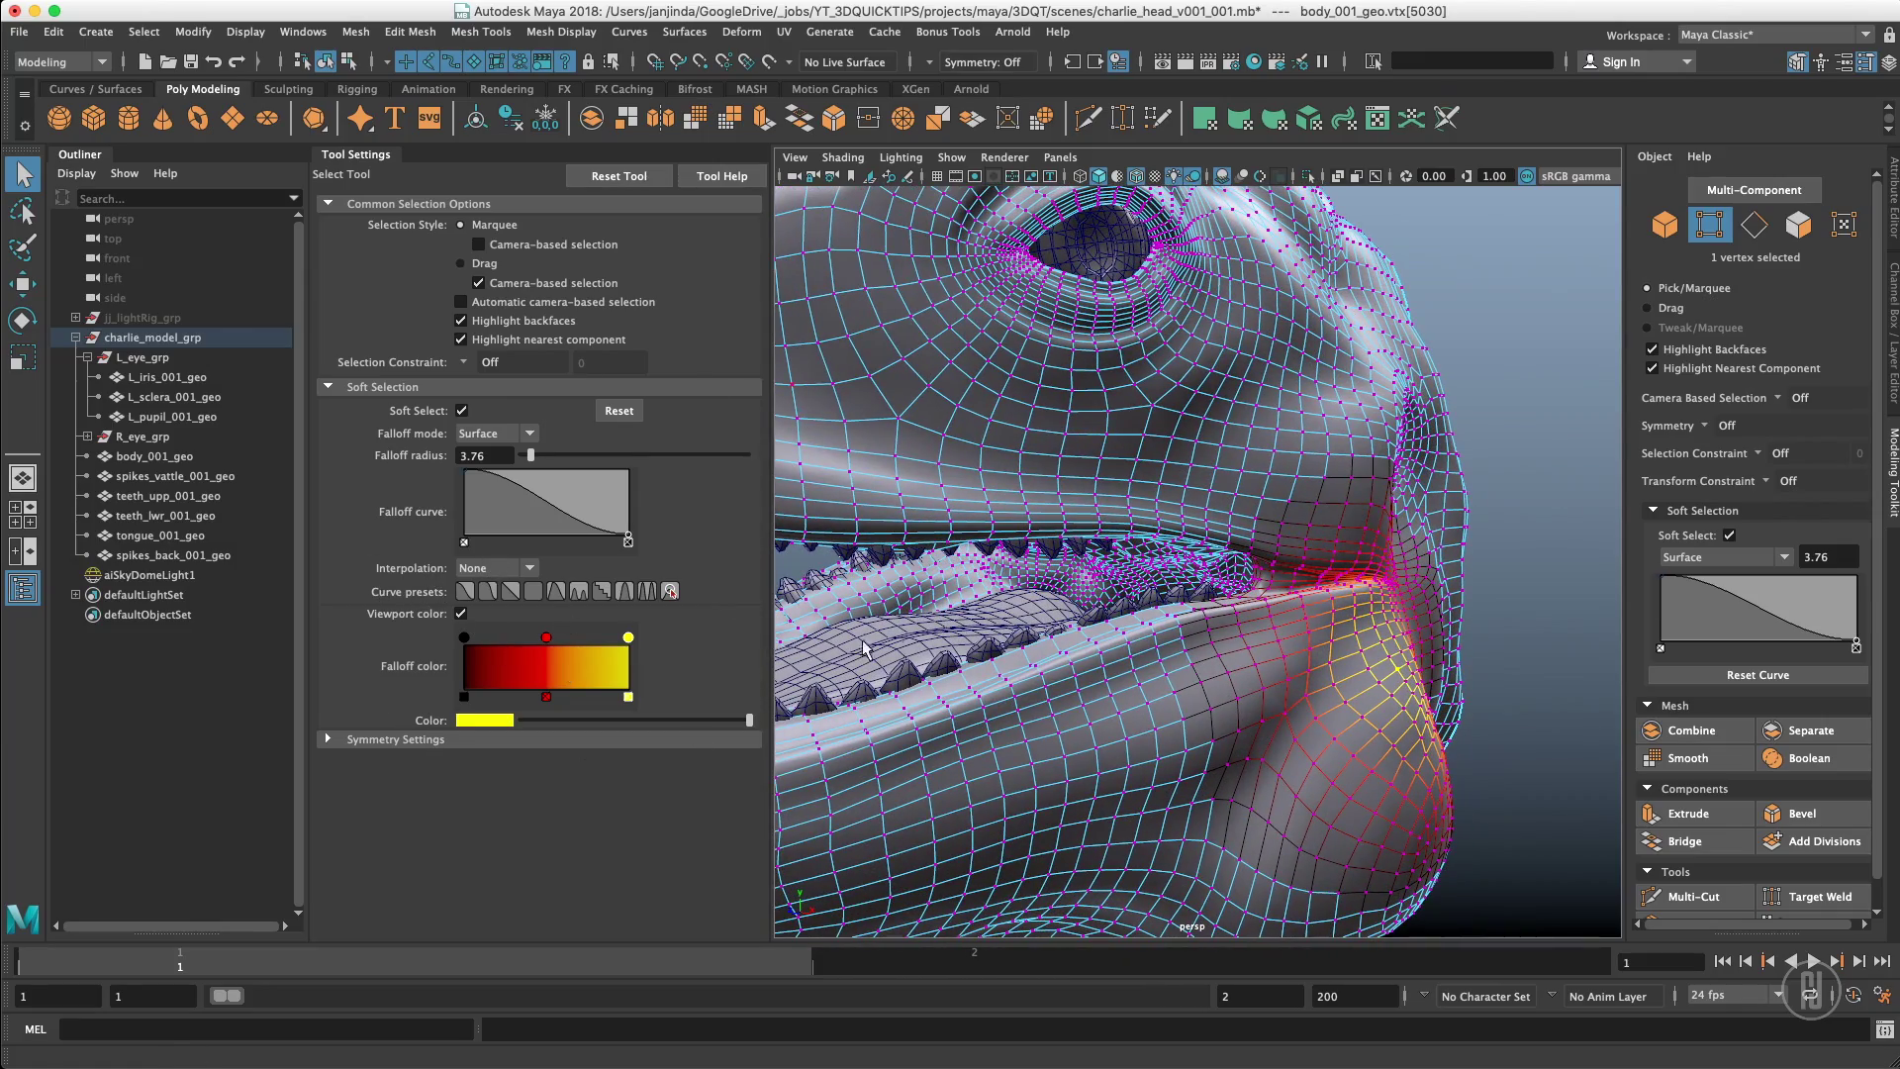
{"action": "left_click_drag", "start_coordinate": [894, 638], "coordinate": [1049, 629], "text": "alt"}
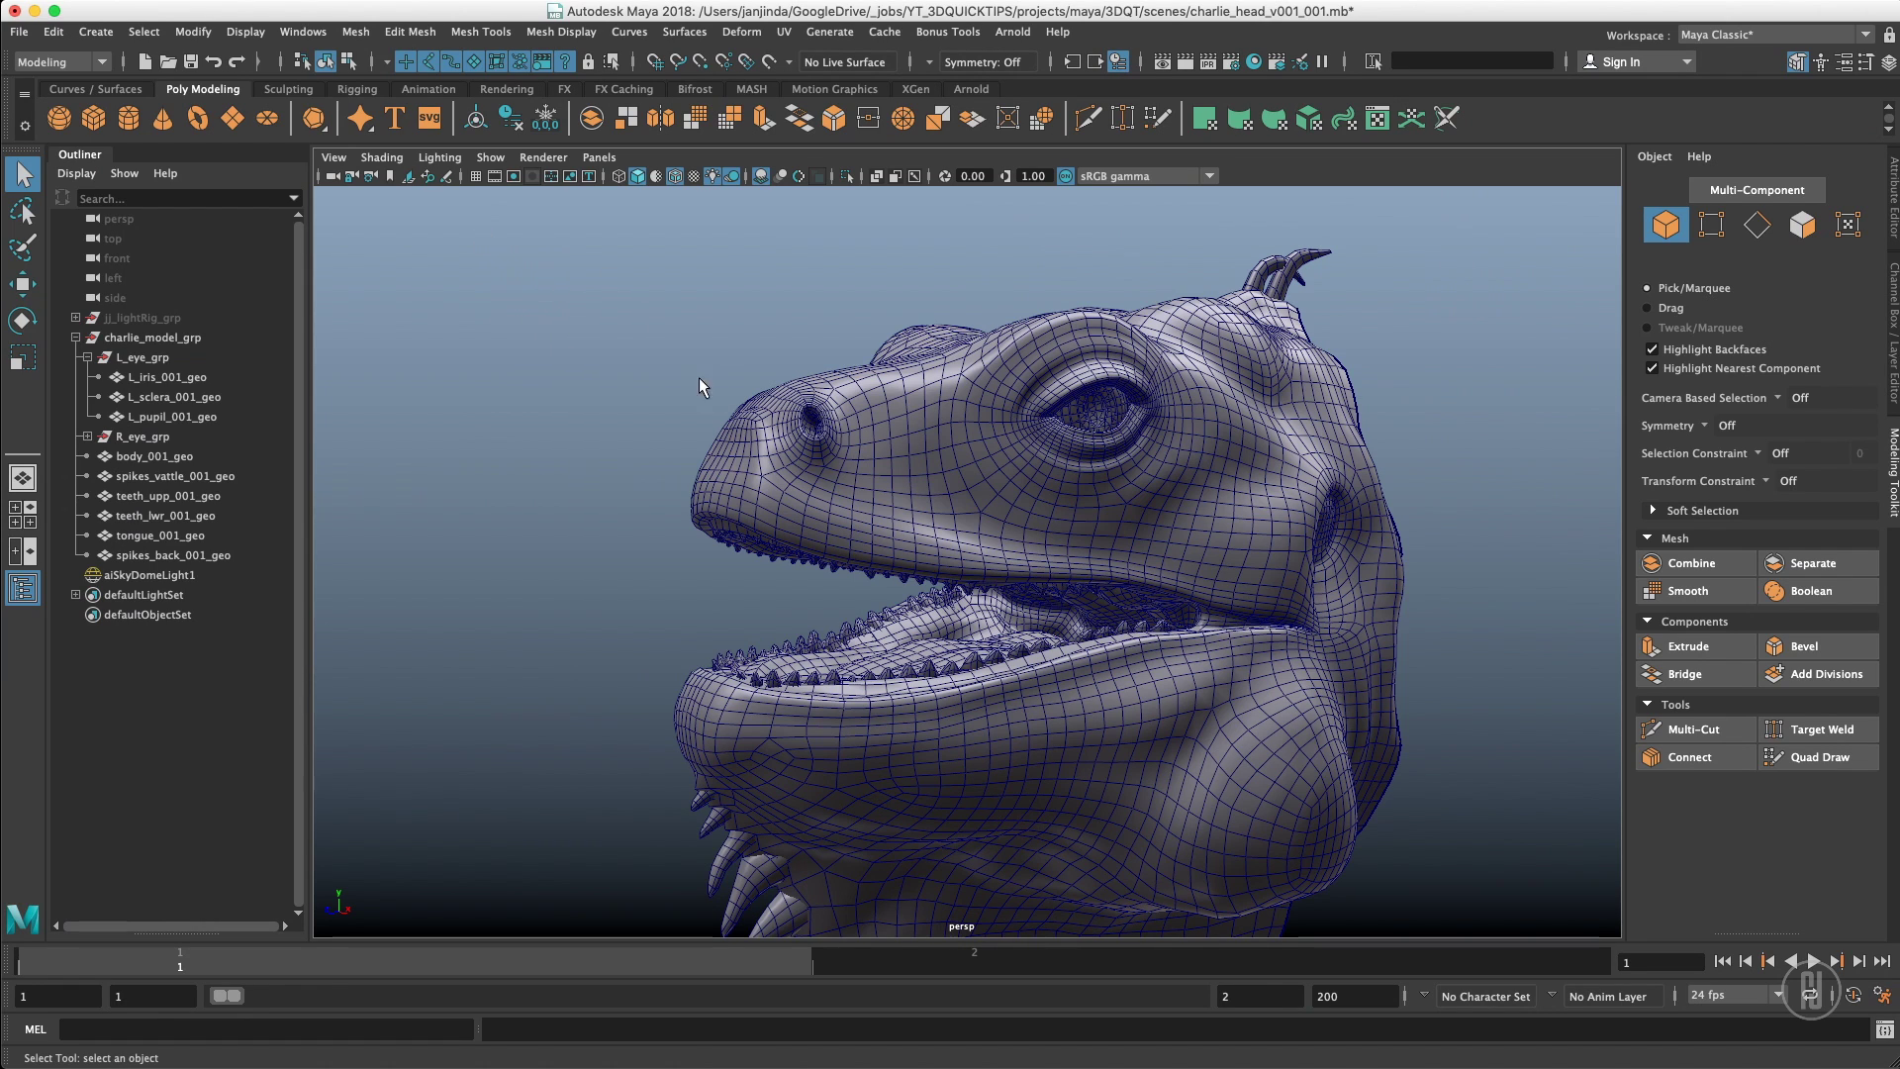
Select the body mesh with a marquee and open the Polygon Selection Constraint window for it
{"action": "left_click_drag", "start_coordinate": [705, 380], "coordinate": [788, 382]}
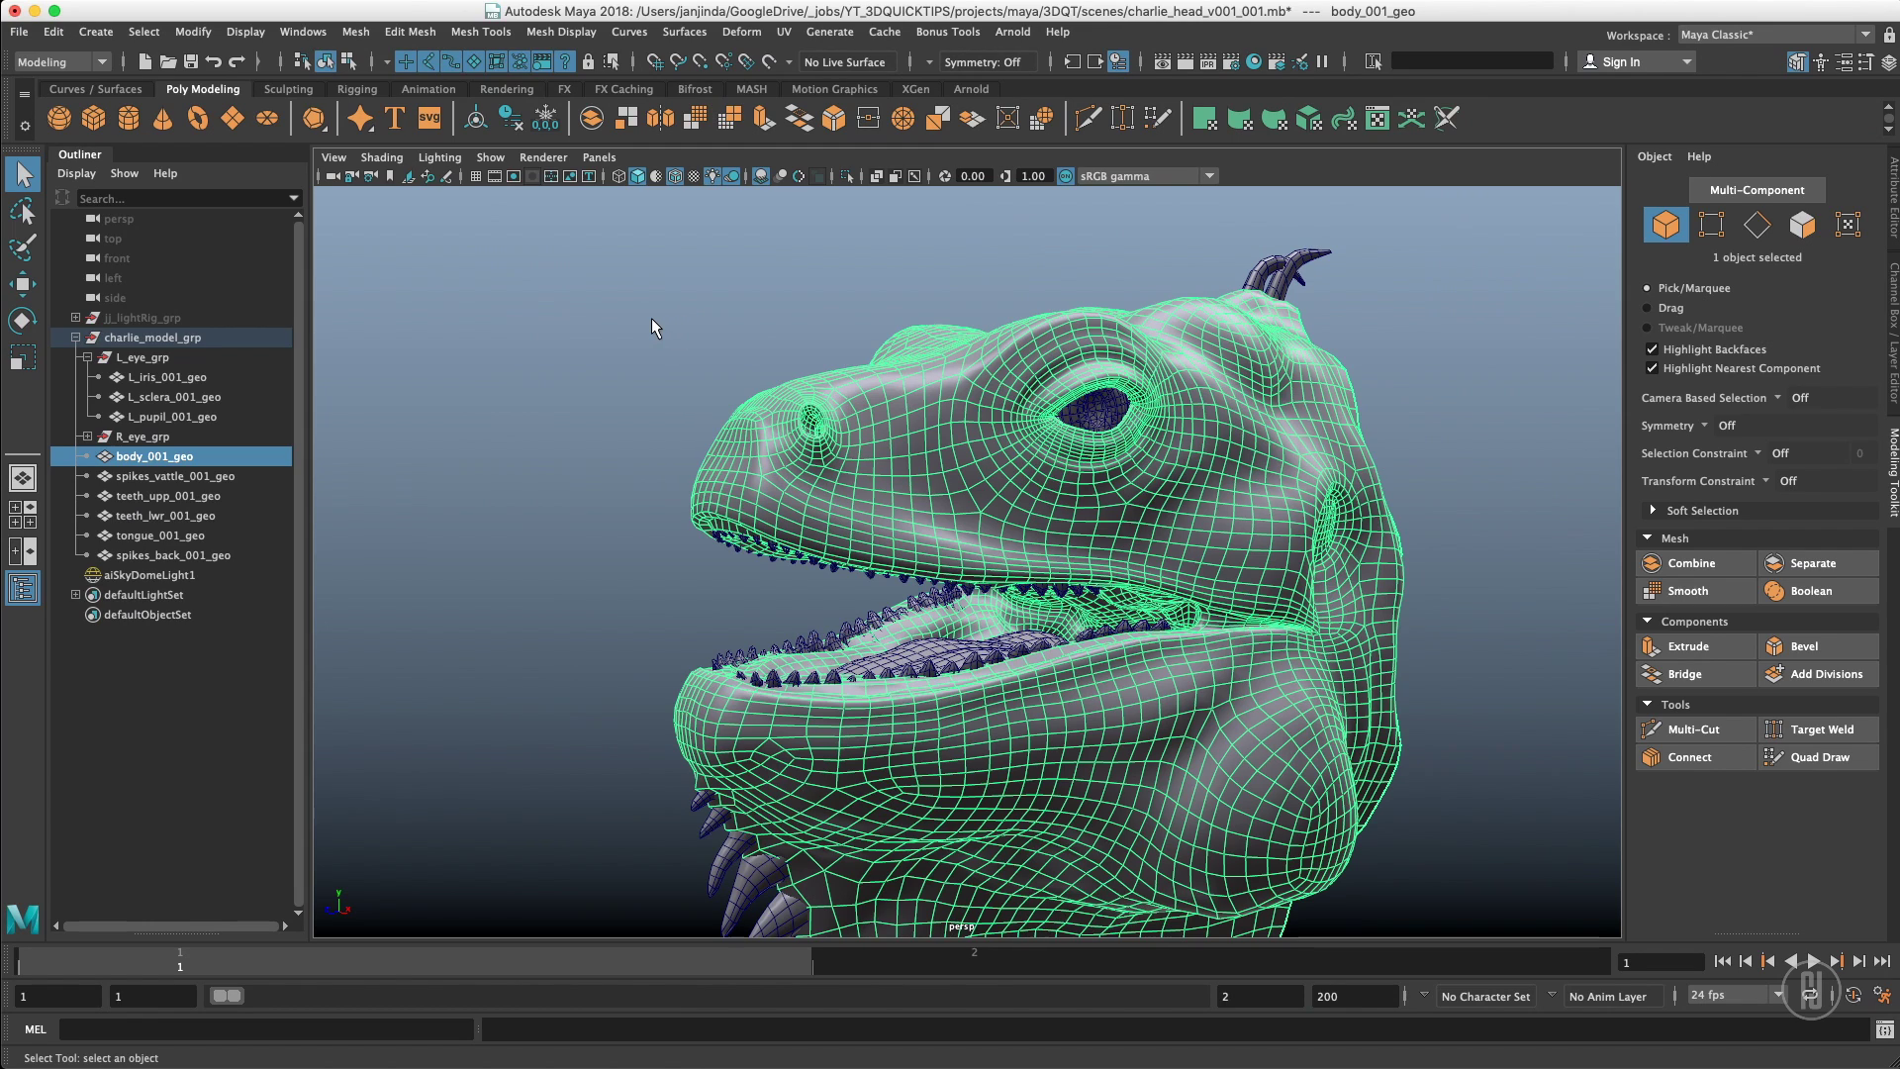
{"action": "left_click", "coordinate": [145, 32]}
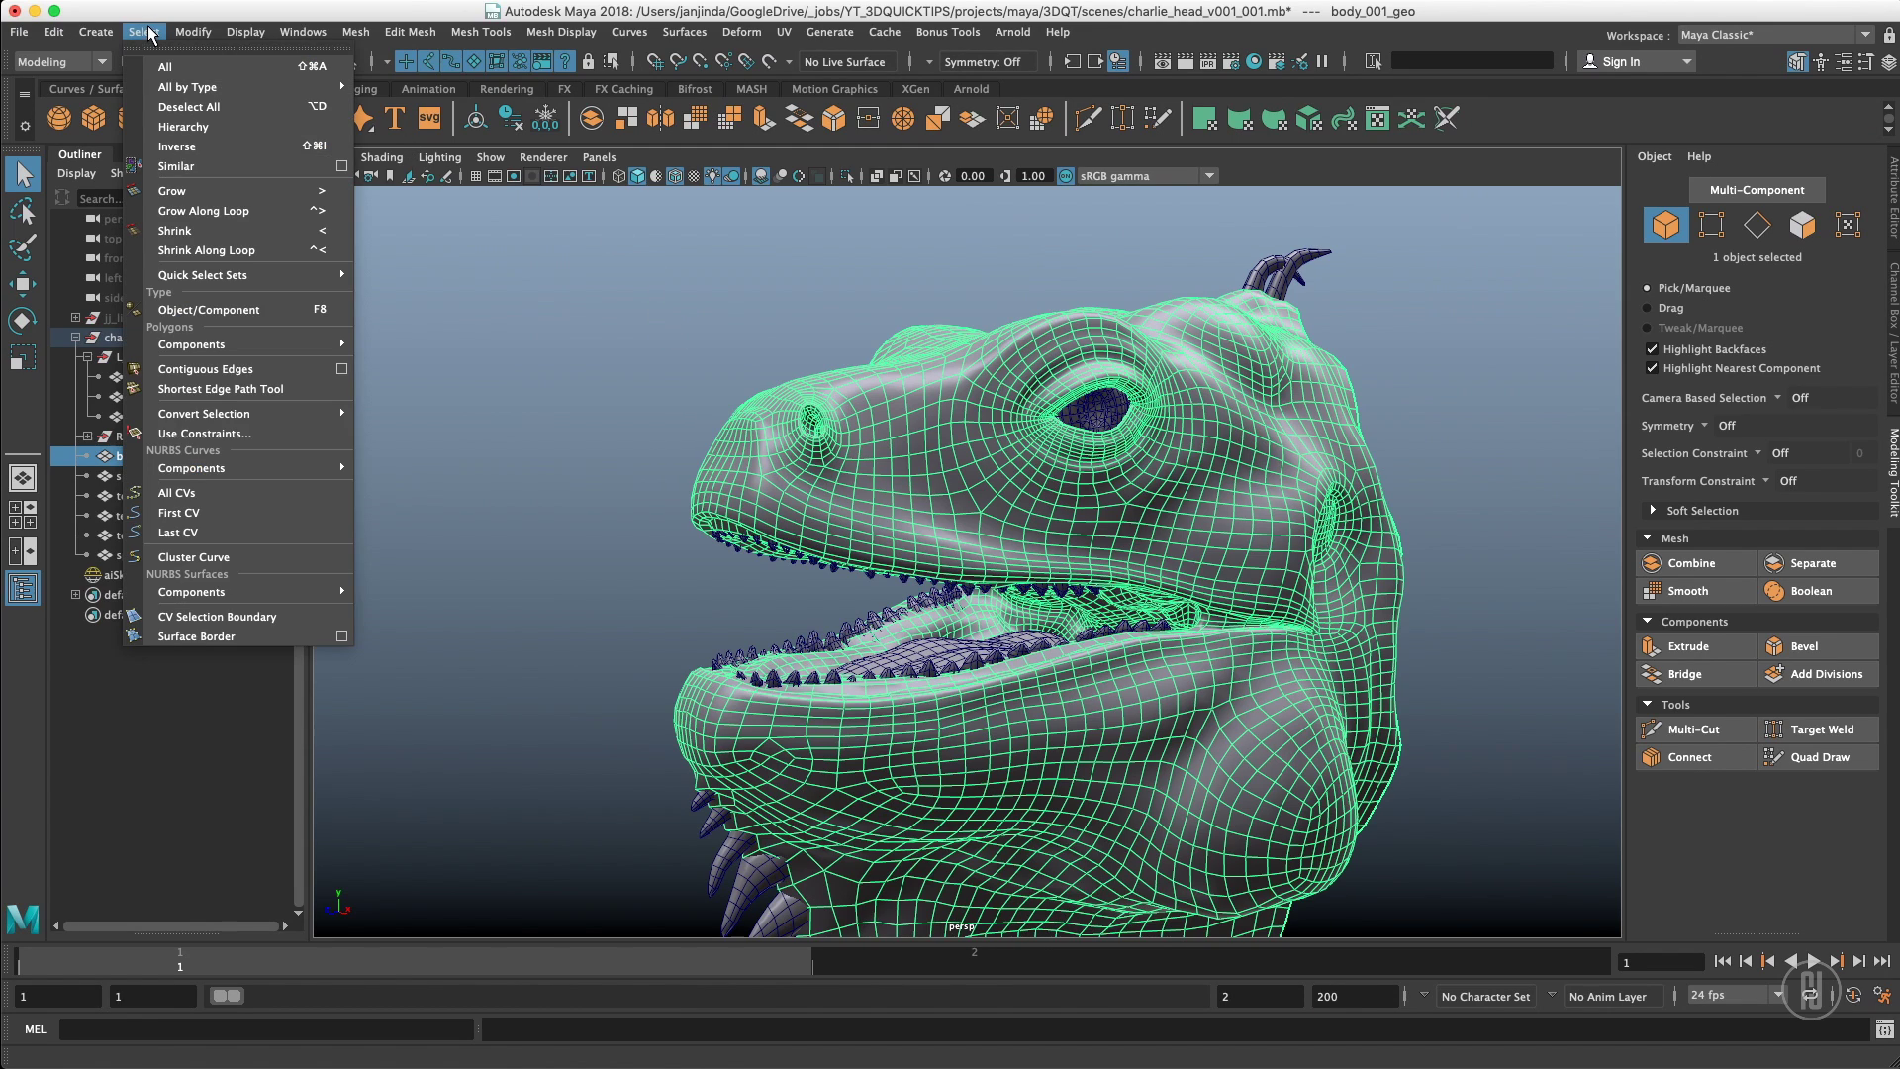
{"action": "left_click", "coordinate": [256, 440]}
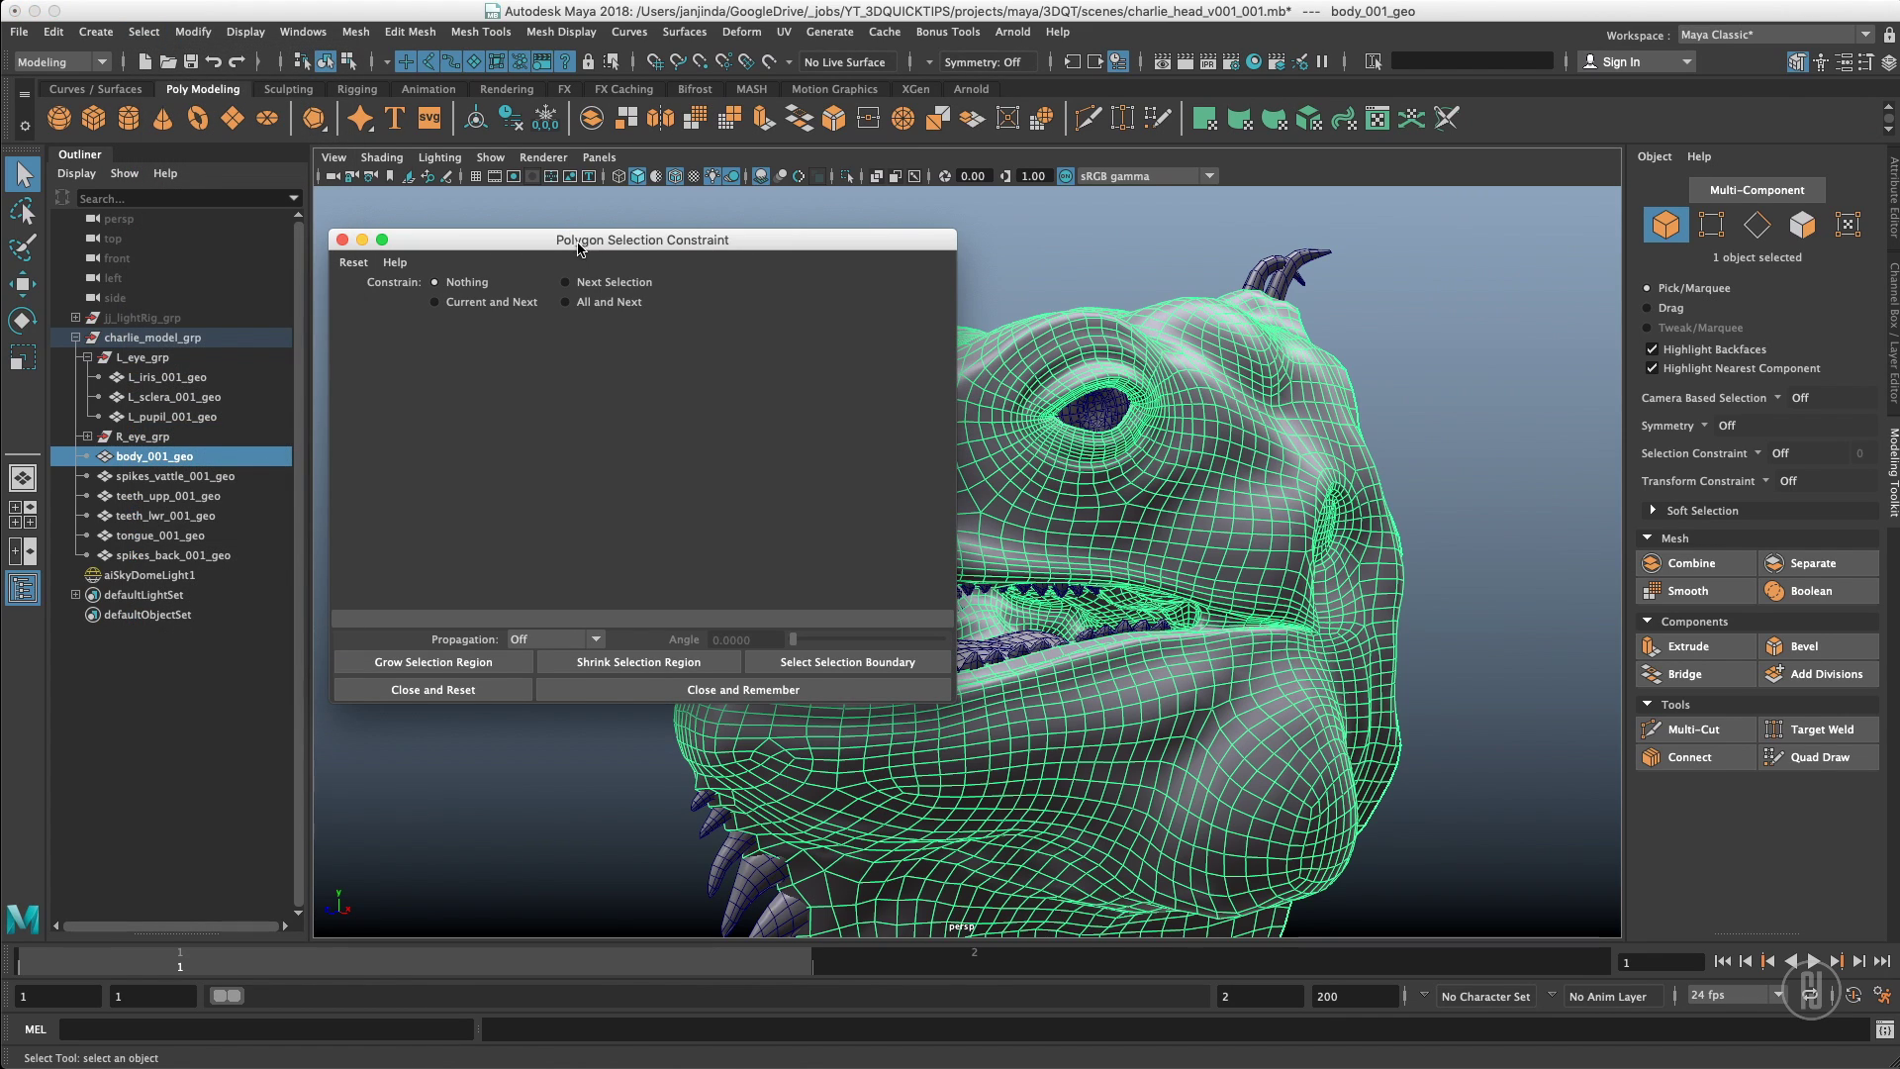
{"action": "left_click_drag", "start_coordinate": [500, 247], "coordinate": [485, 216]}
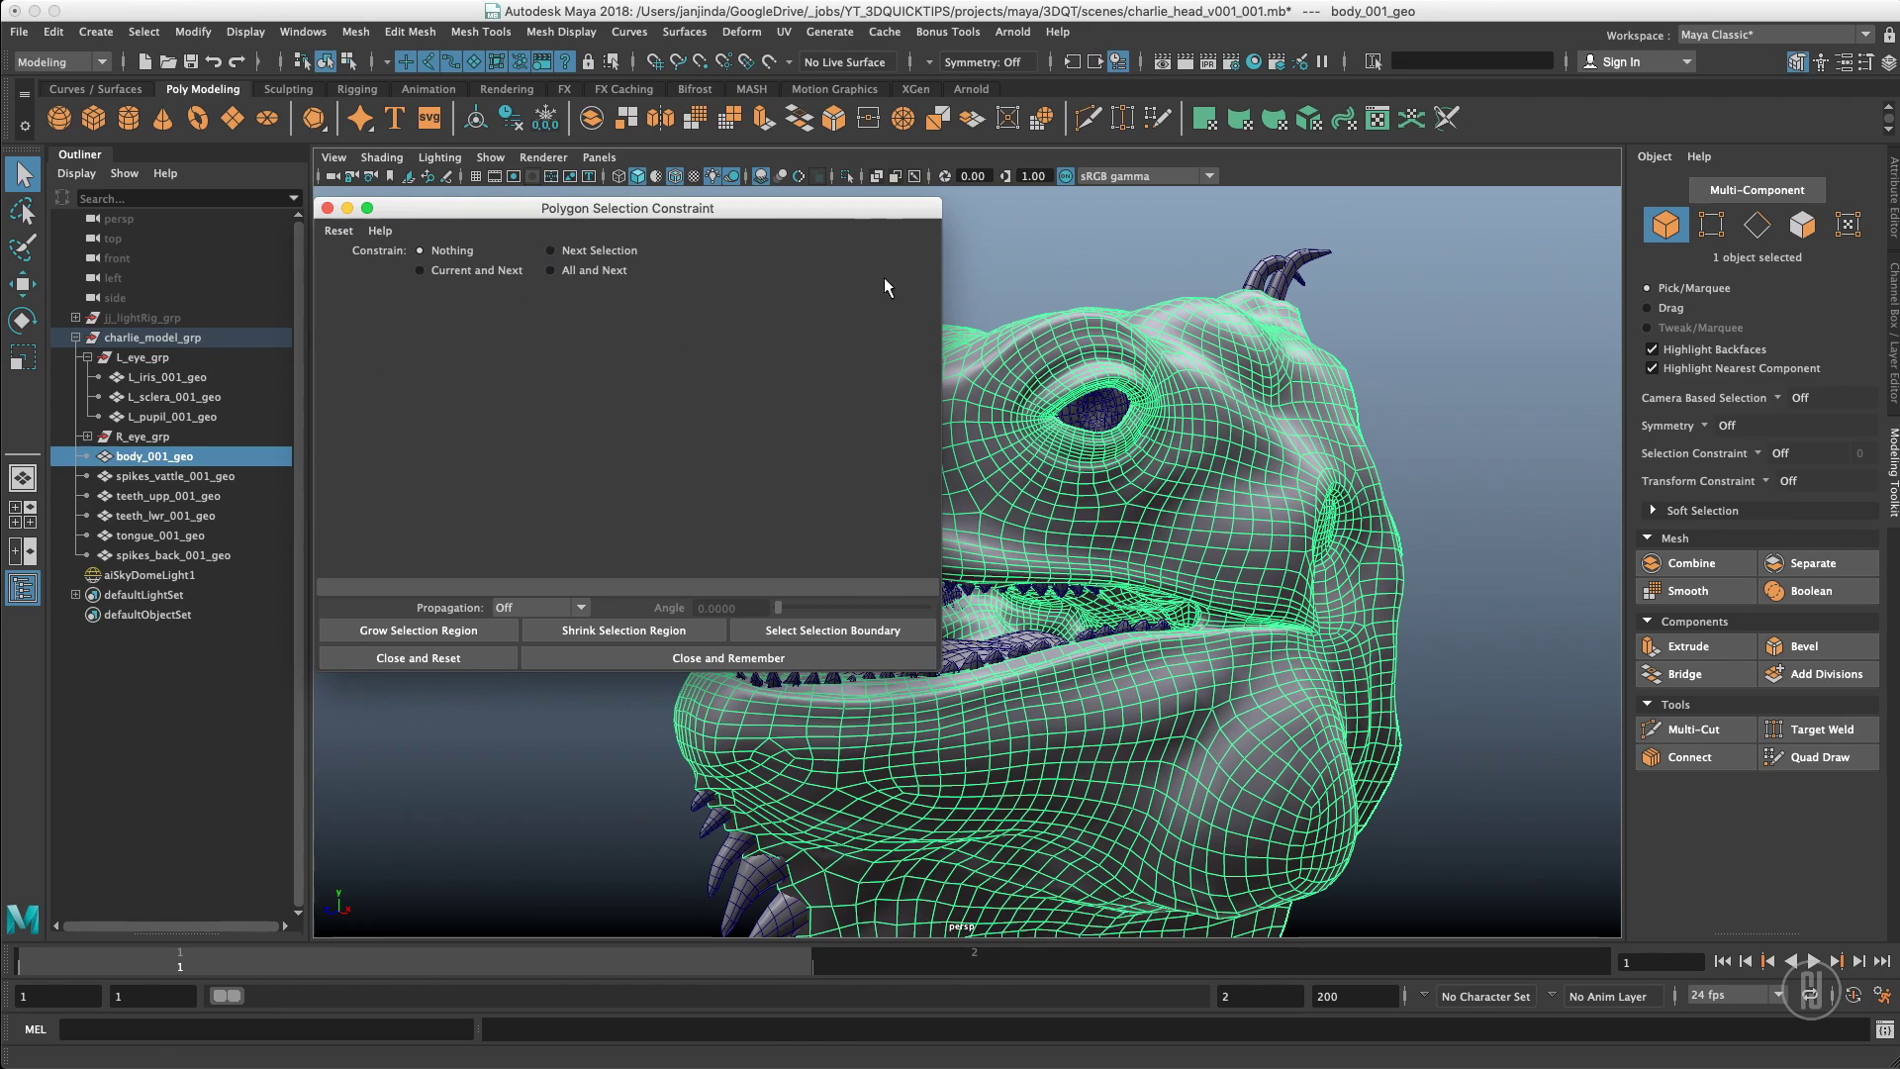
Put the body mesh into face mode and select one face on the snout to show the face constraint options
{"action": "middle_click_drag", "start_coordinate": [1053, 318], "coordinate": [1125, 330], "text": "alt"}
{"action": "left_click_drag", "start_coordinate": [1125, 330], "coordinate": [1045, 289], "text": "alt"}
{"action": "right_click_drag", "start_coordinate": [1045, 289], "coordinate": [1045, 384]}
{"action": "left_click_drag", "start_coordinate": [1123, 358], "coordinate": [1152, 305], "text": "alt"}
Switch the body mesh to edge mode and examine the Geometry constraints for edges, including Length and Angle
{"action": "key", "text": "F10"}
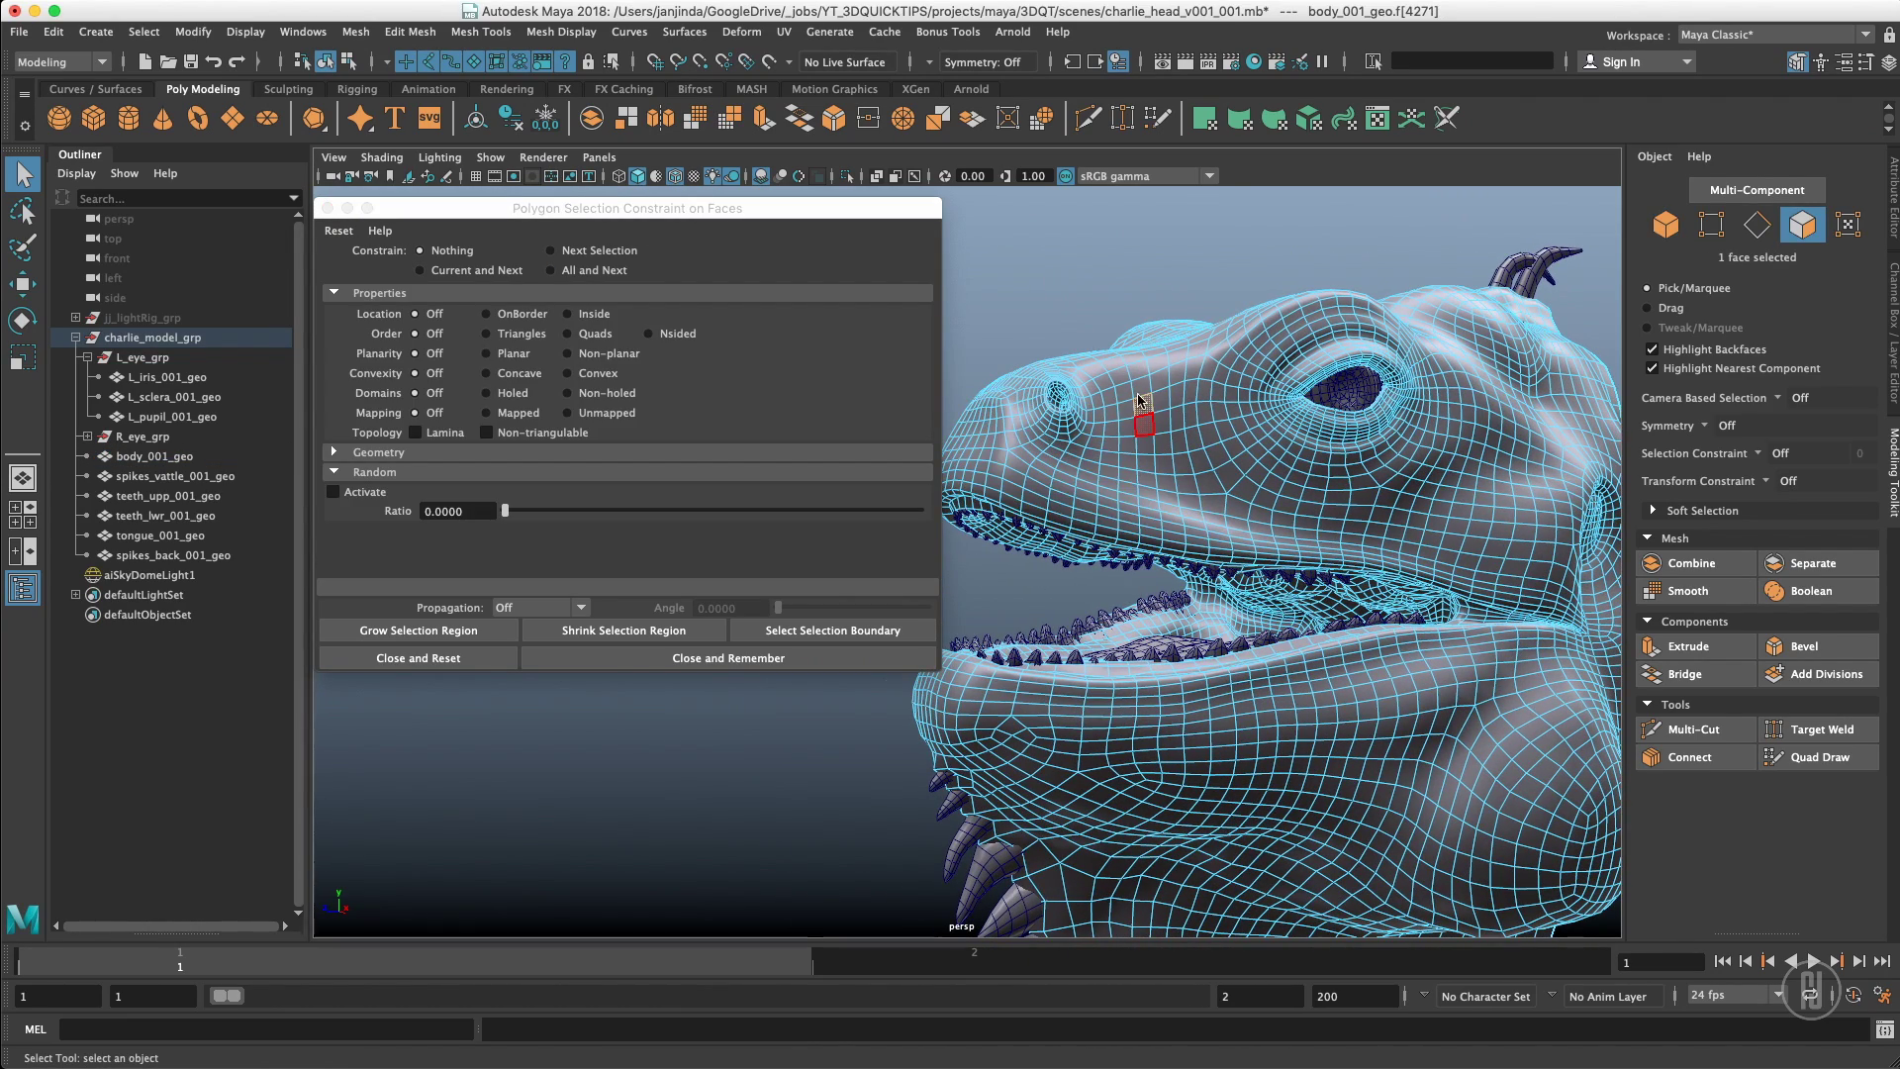
{"action": "left_click", "coordinate": [569, 355]}
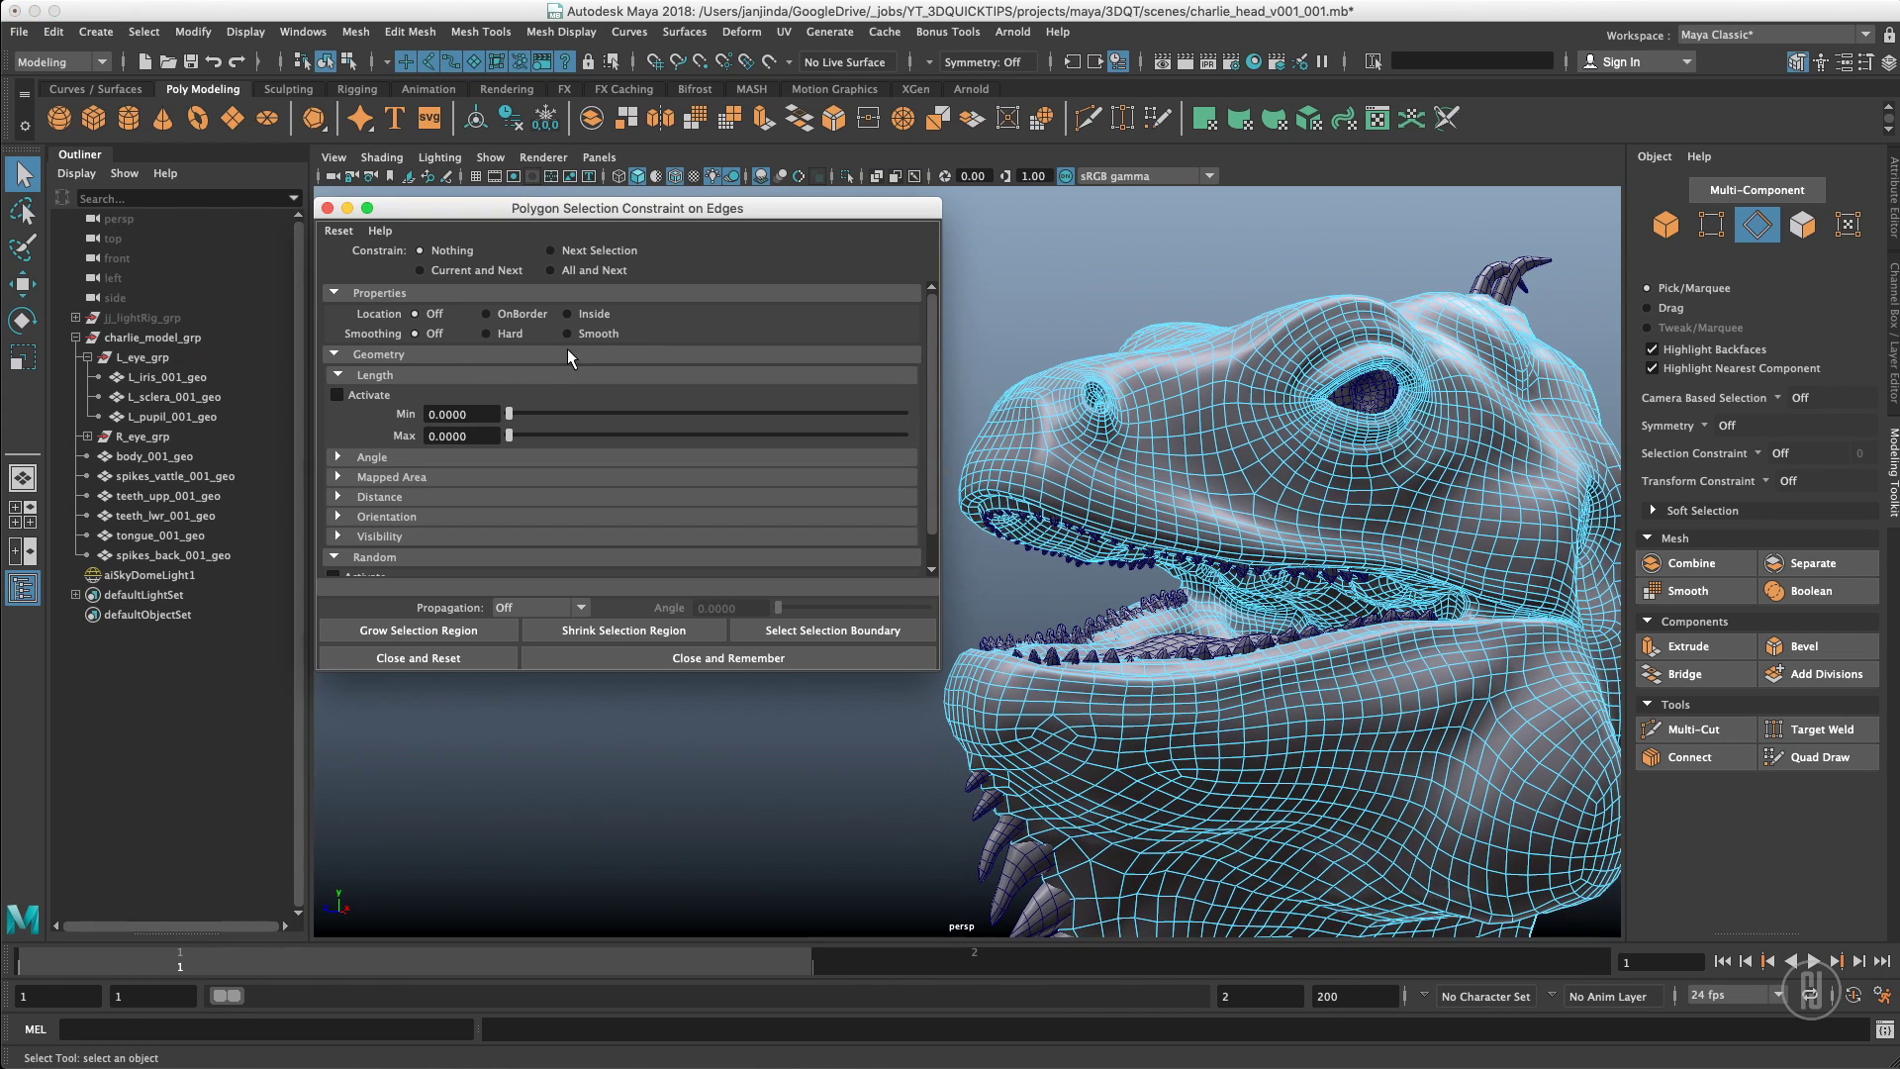
{"action": "left_click", "coordinate": [446, 459]}
{"action": "left_click_drag", "start_coordinate": [930, 384], "coordinate": [930, 425]}
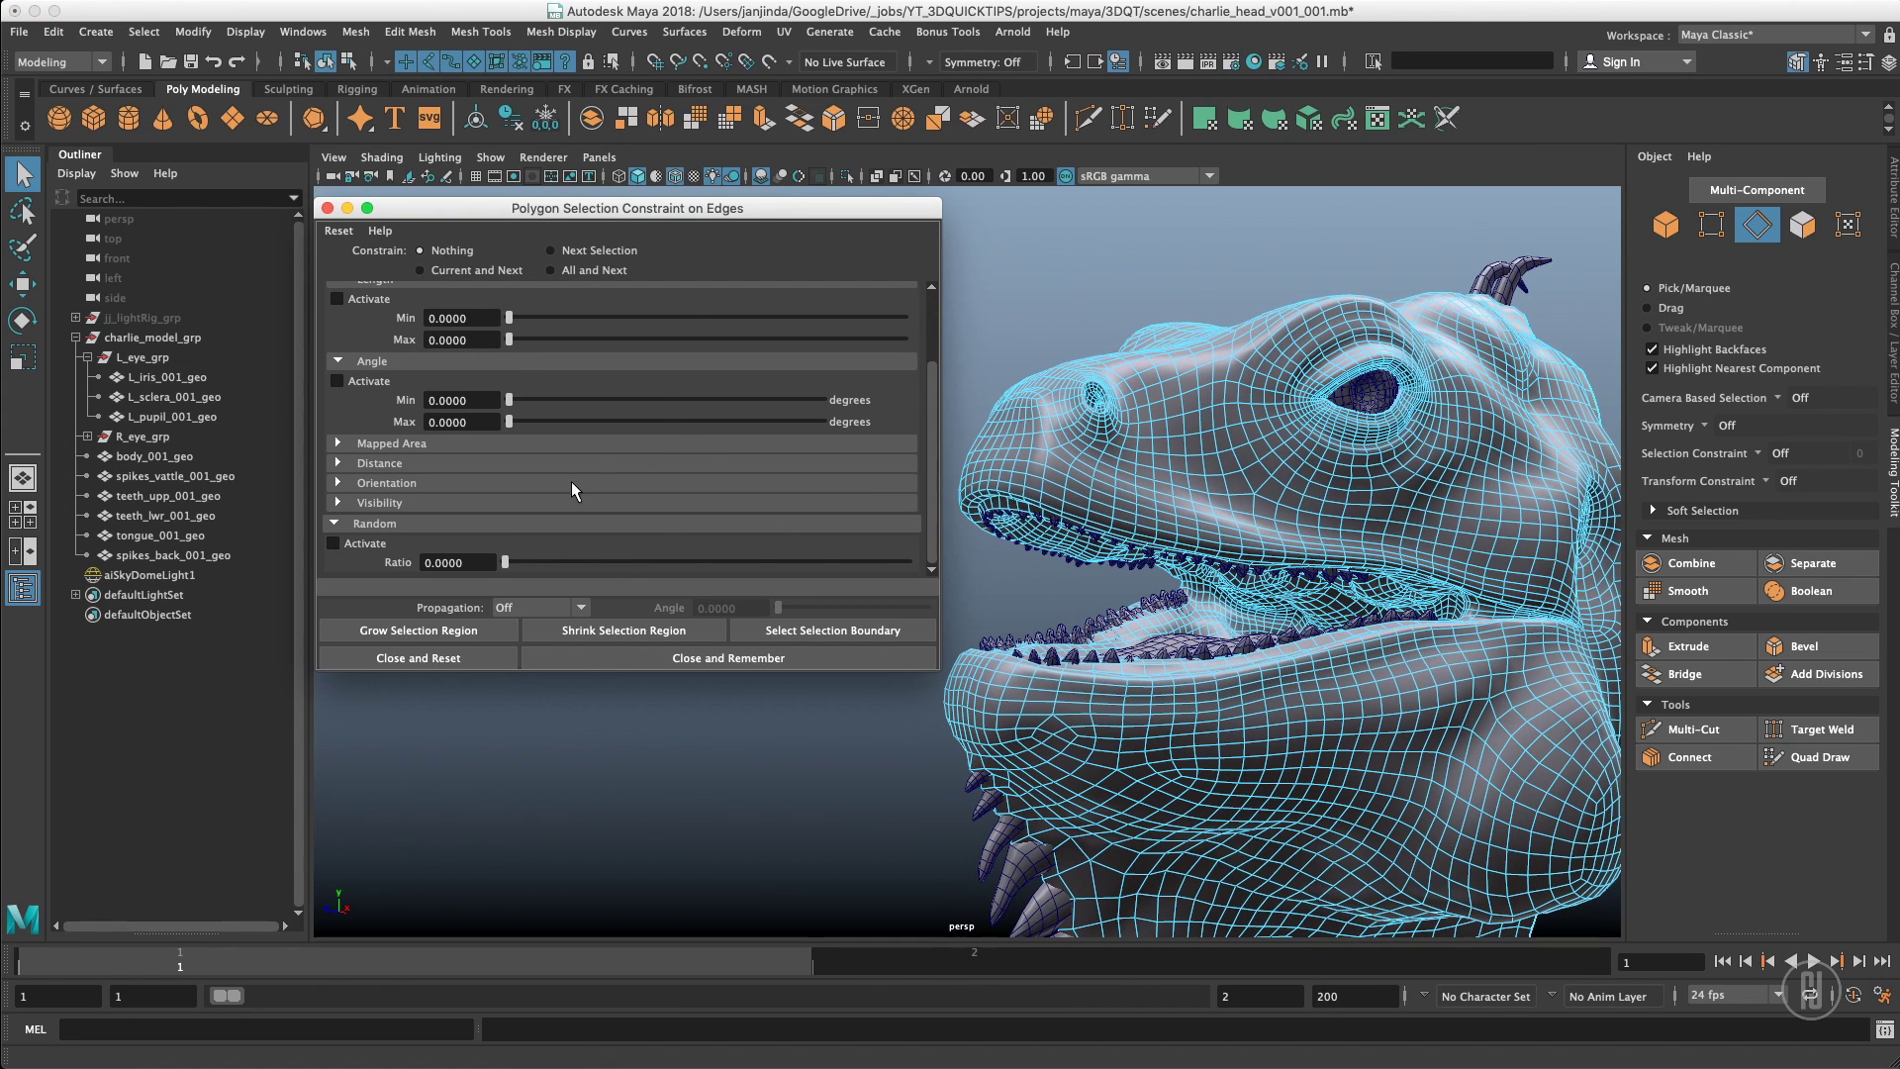
Close the Polygon Selection Constraint window and deselect the body mesh in object mode
{"action": "left_click", "coordinate": [327, 208]}
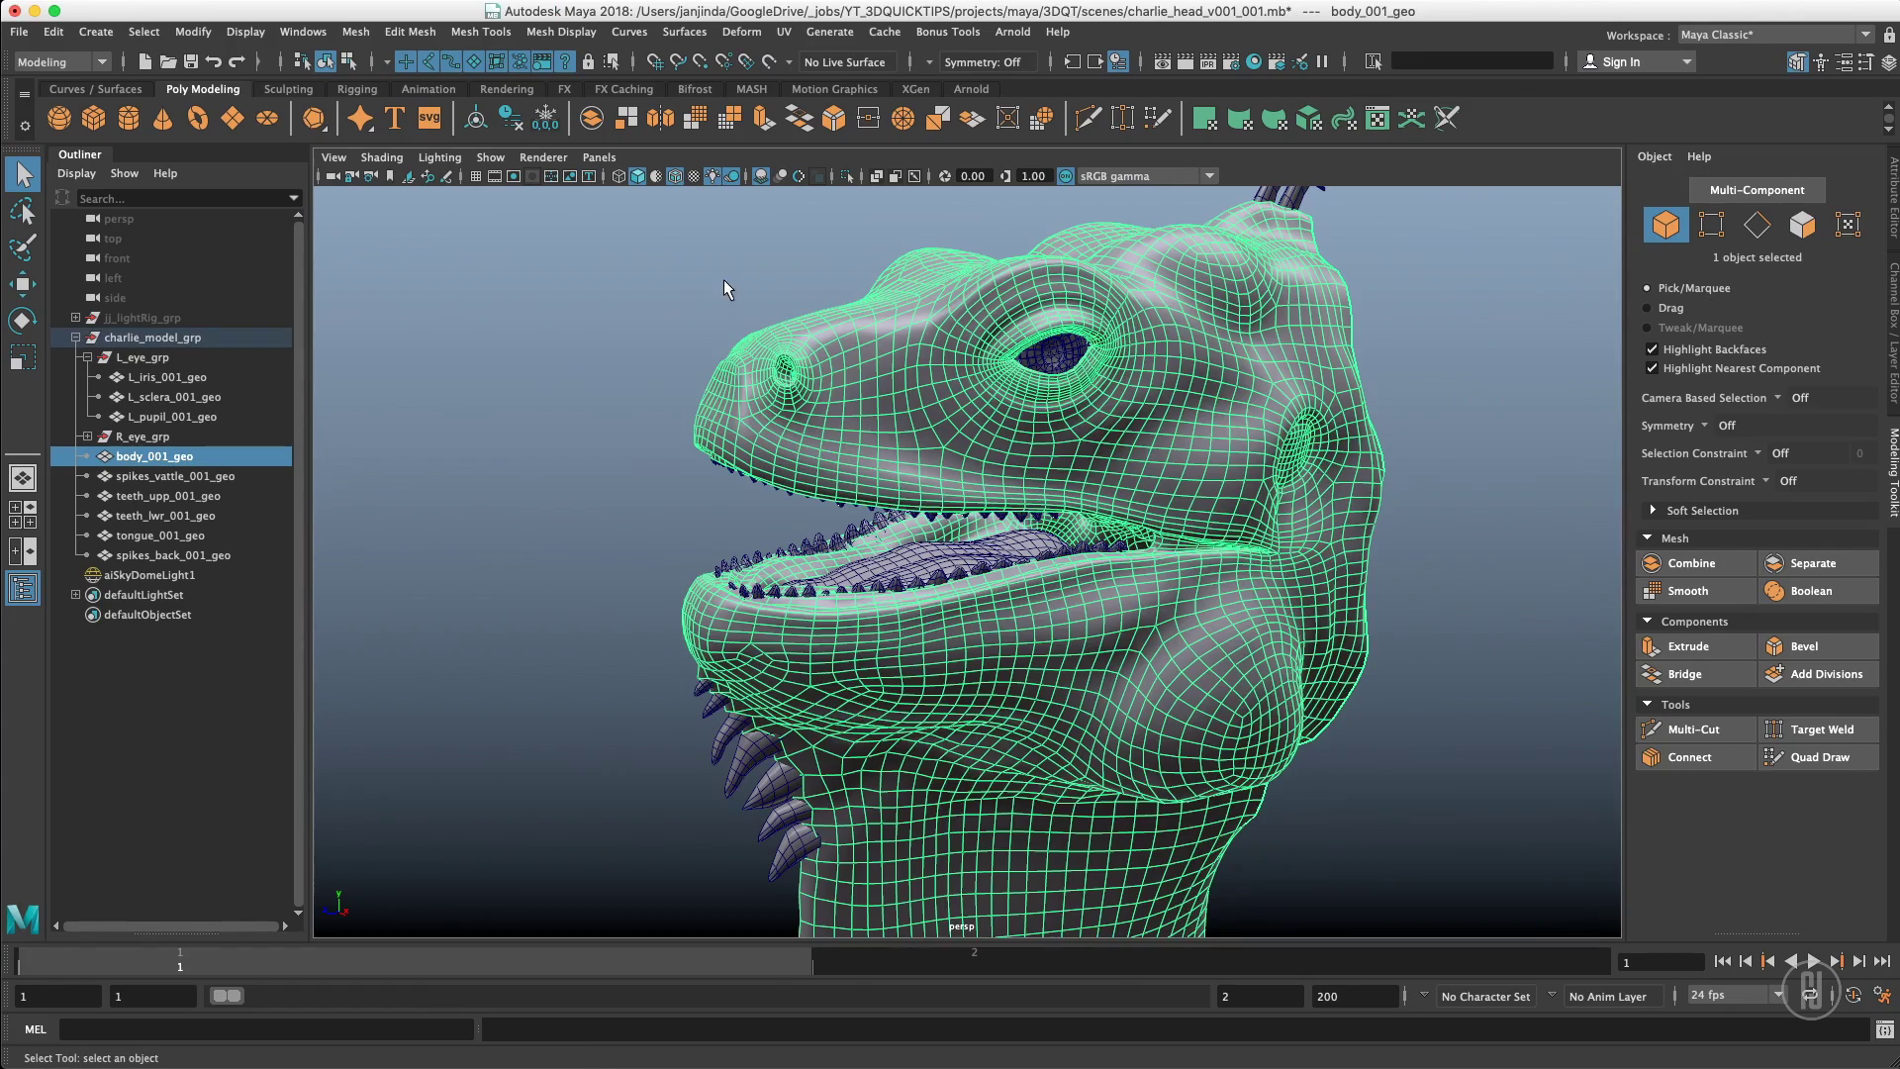
{"action": "left_click", "coordinate": [713, 290]}
{"action": "left_click_drag", "start_coordinate": [703, 293], "coordinate": [763, 371], "text": "alt"}
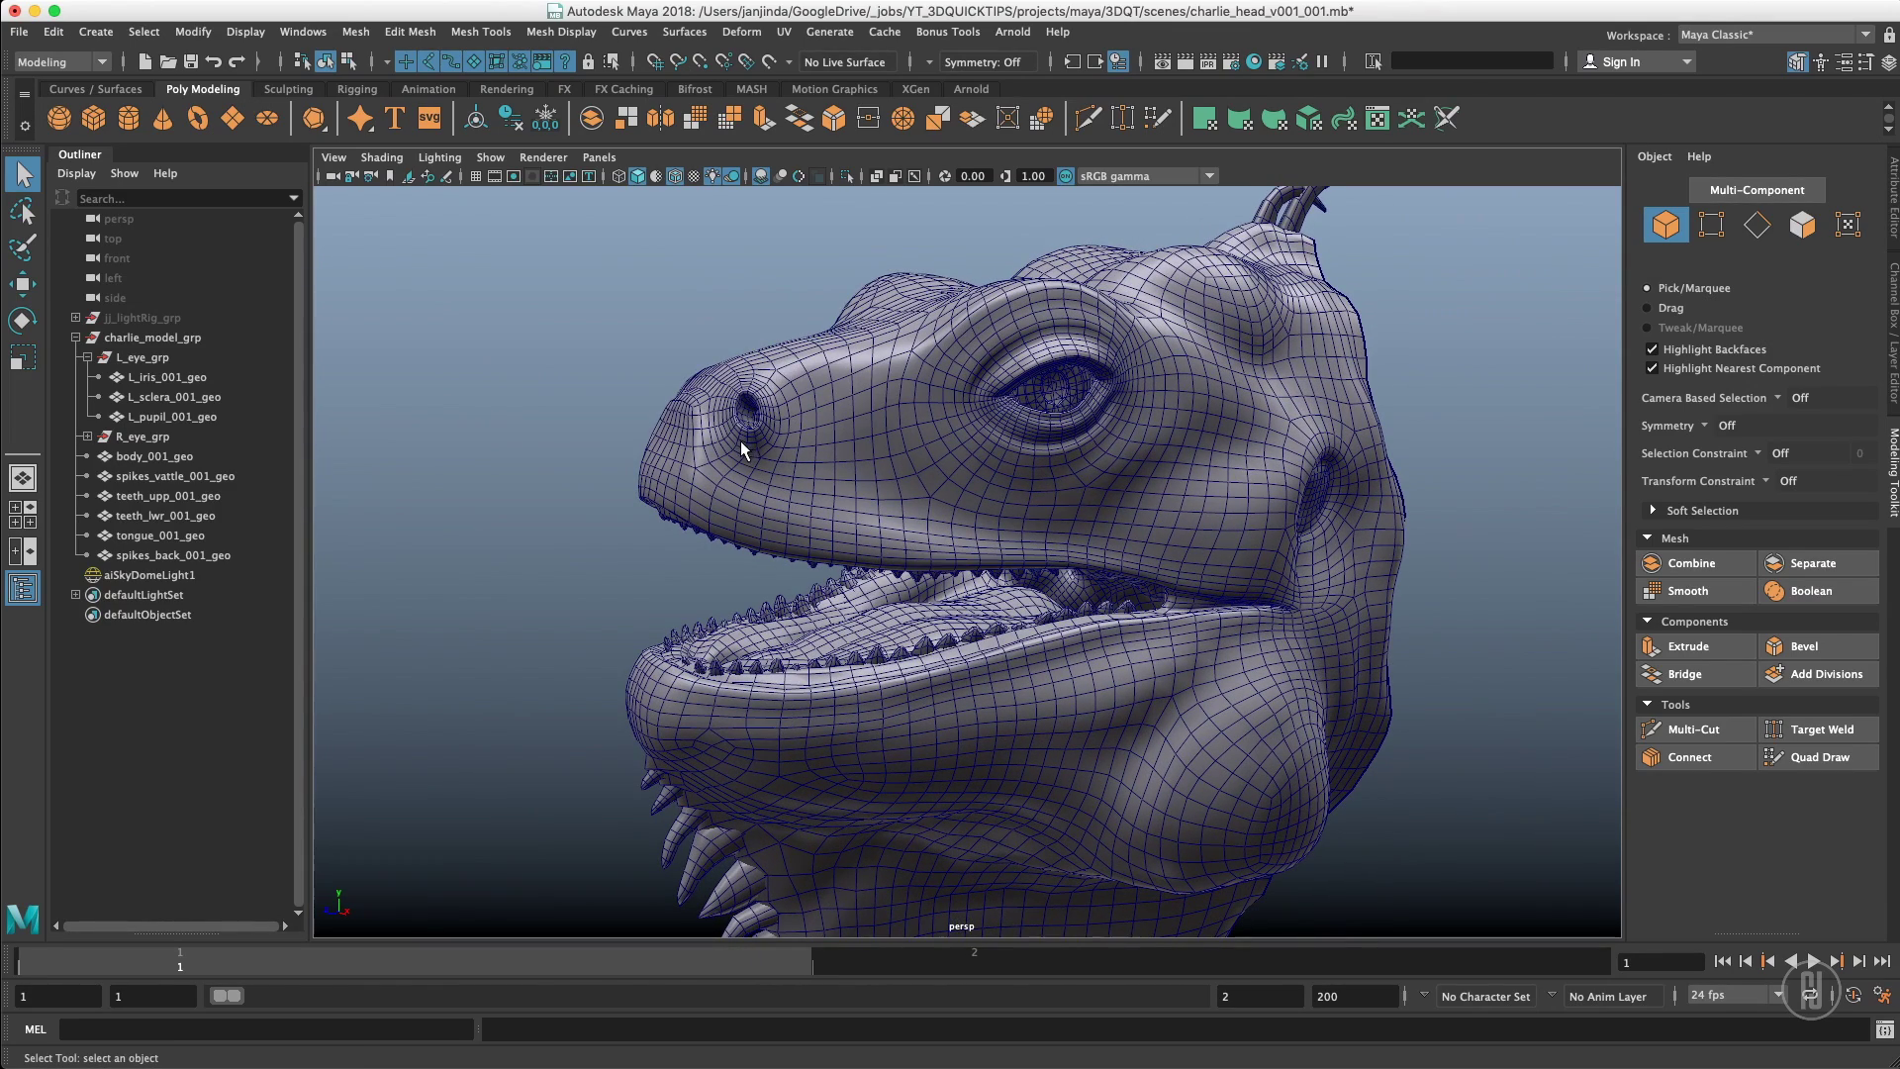
Select the body, upper teeth and eye meshes together with a marquee across the upper part of the head
{"action": "left_click_drag", "start_coordinate": [486, 284], "coordinate": [752, 821]}
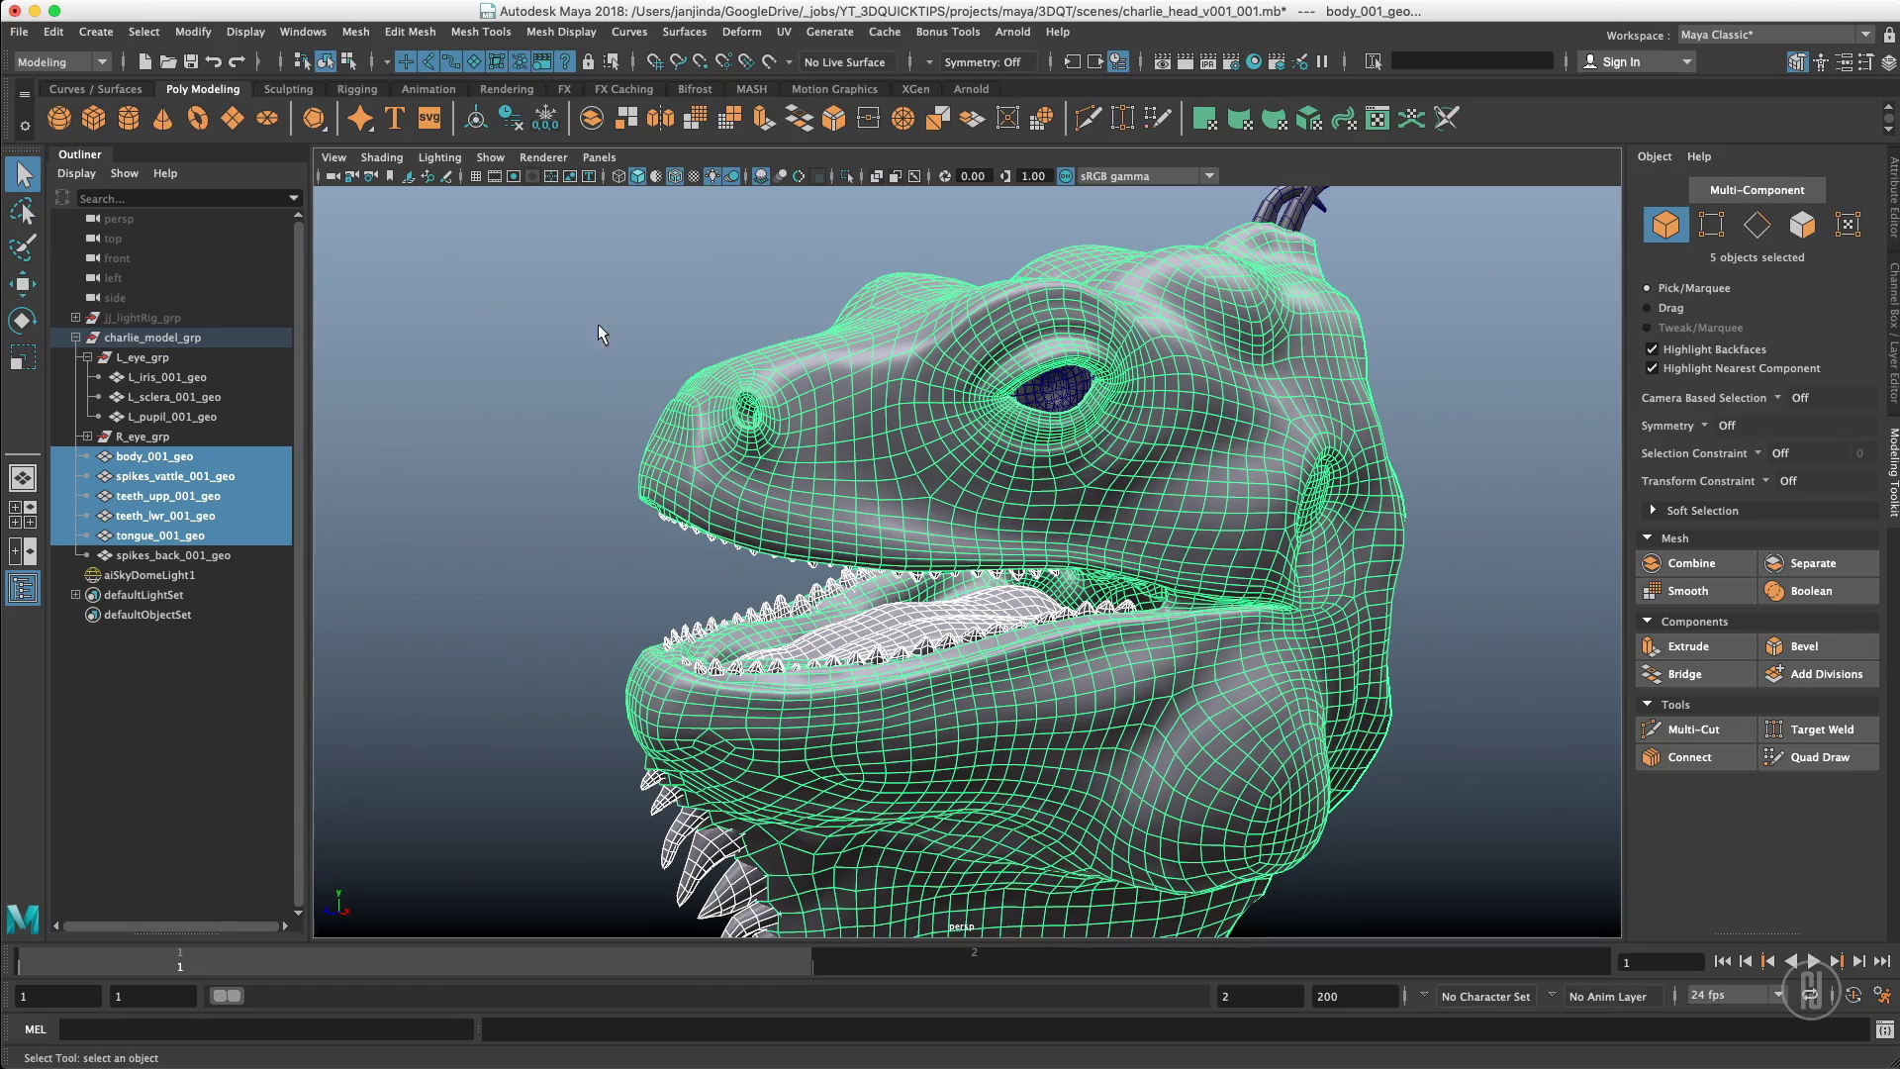
{"action": "left_click", "coordinate": [573, 291]}
{"action": "left_click_drag", "start_coordinate": [500, 305], "coordinate": [1095, 479]}
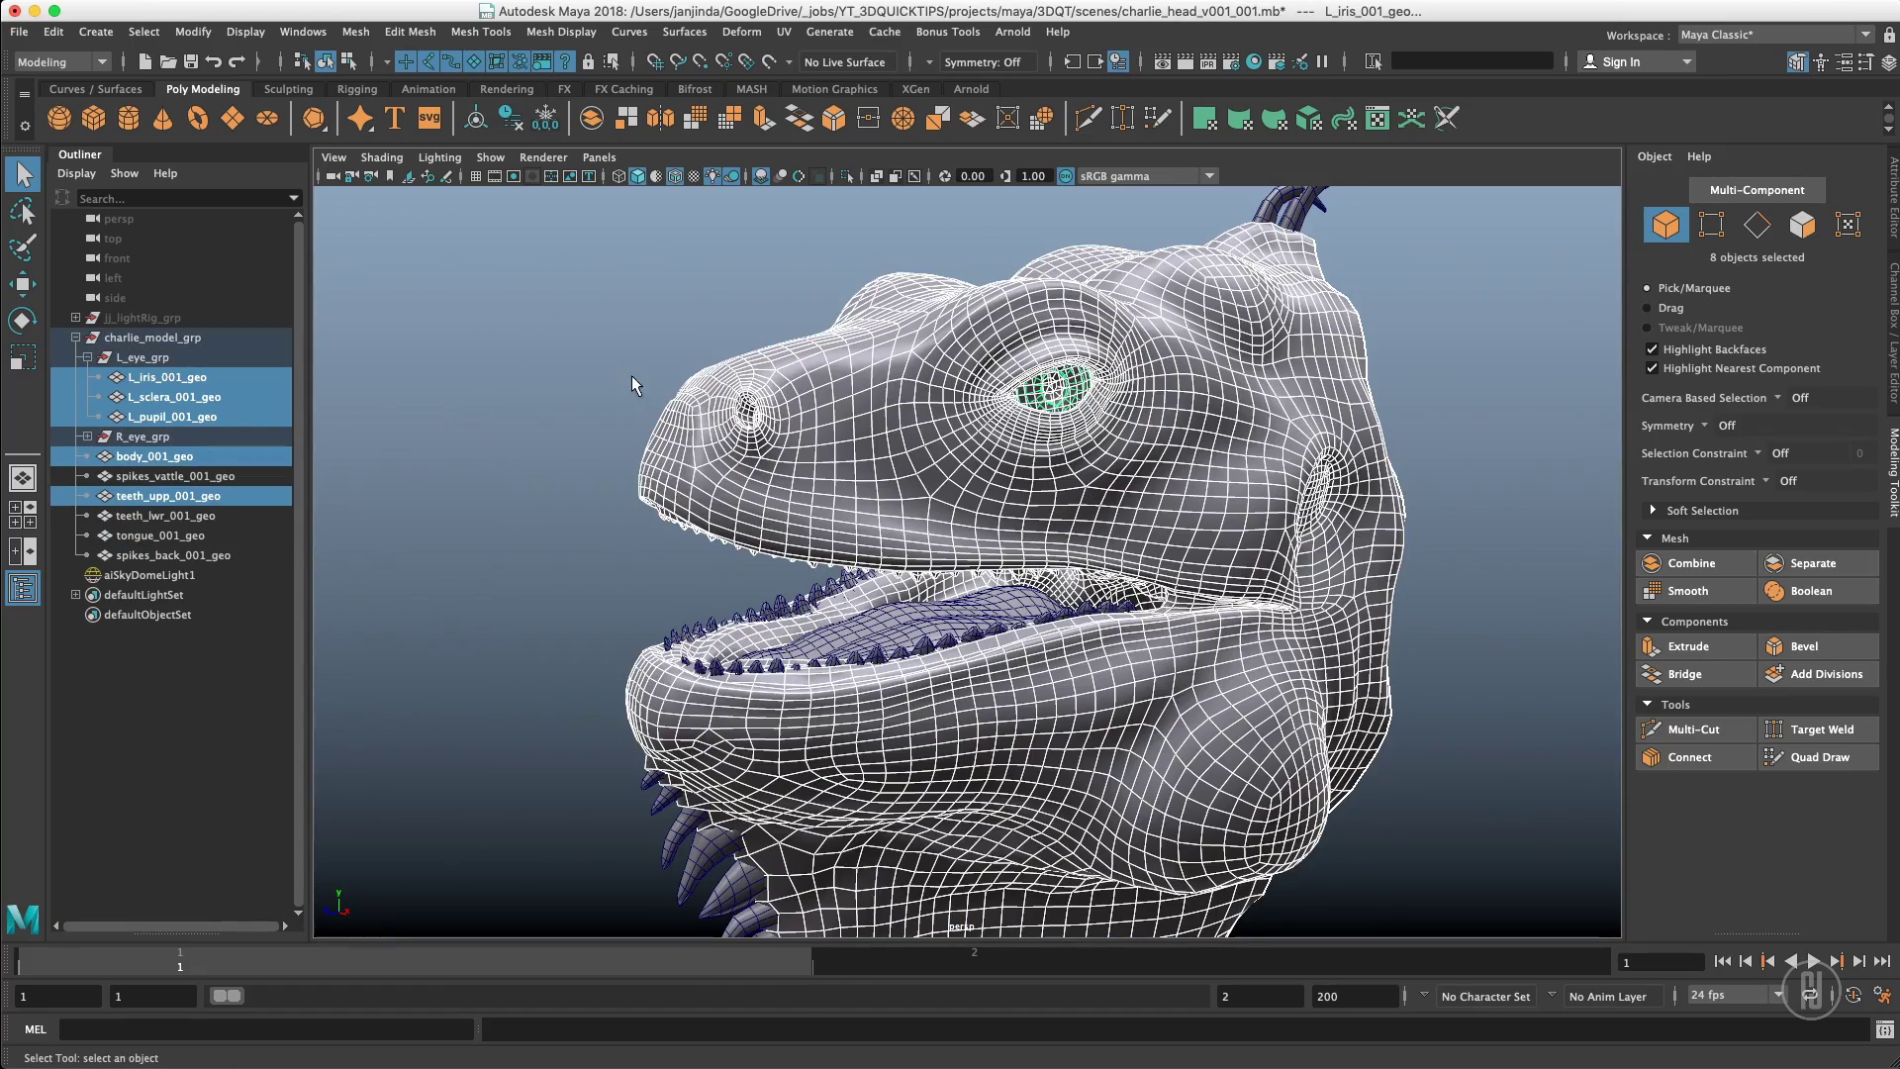
{"action": "left_click_drag", "start_coordinate": [637, 386], "coordinate": [638, 344], "text": "alt"}
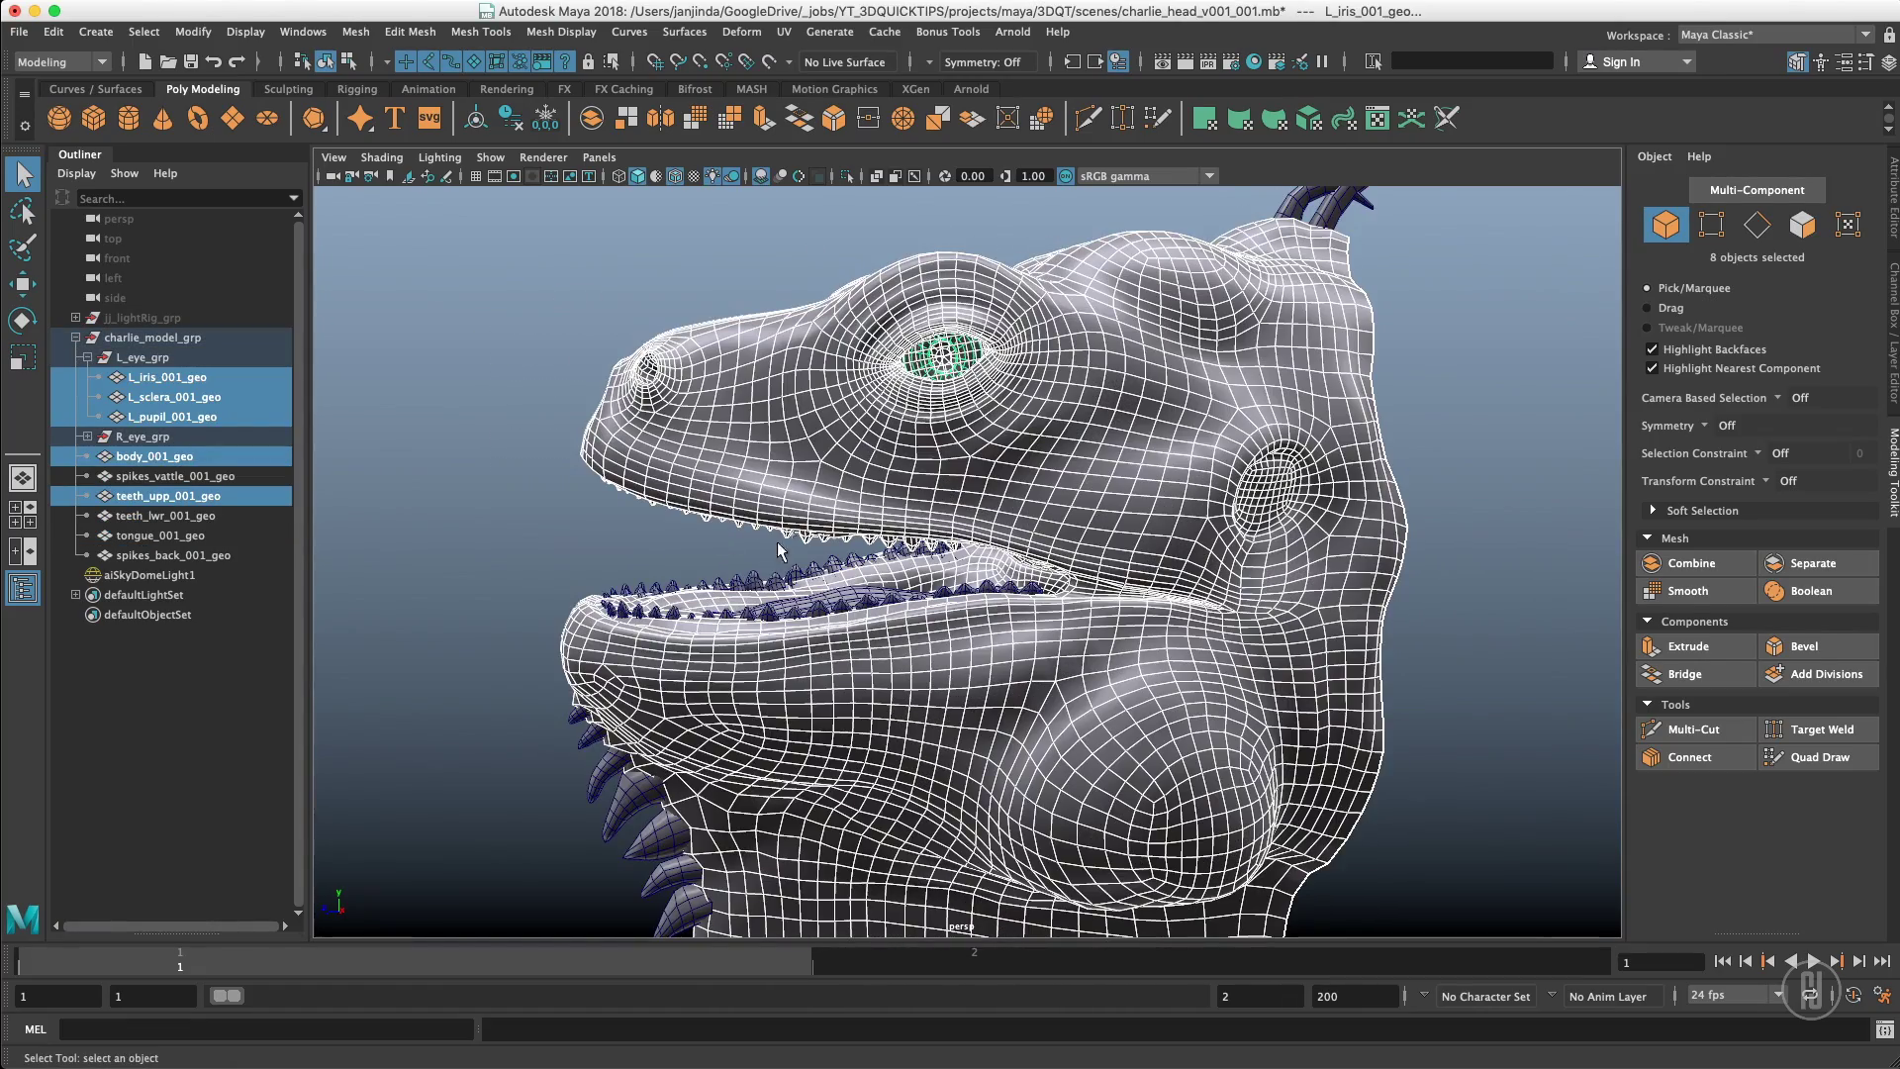
Create a quick select set from the selected meshes, keeping the suggested name Set
{"action": "key", "text": "space"}
{"action": "key", "text": "space"}
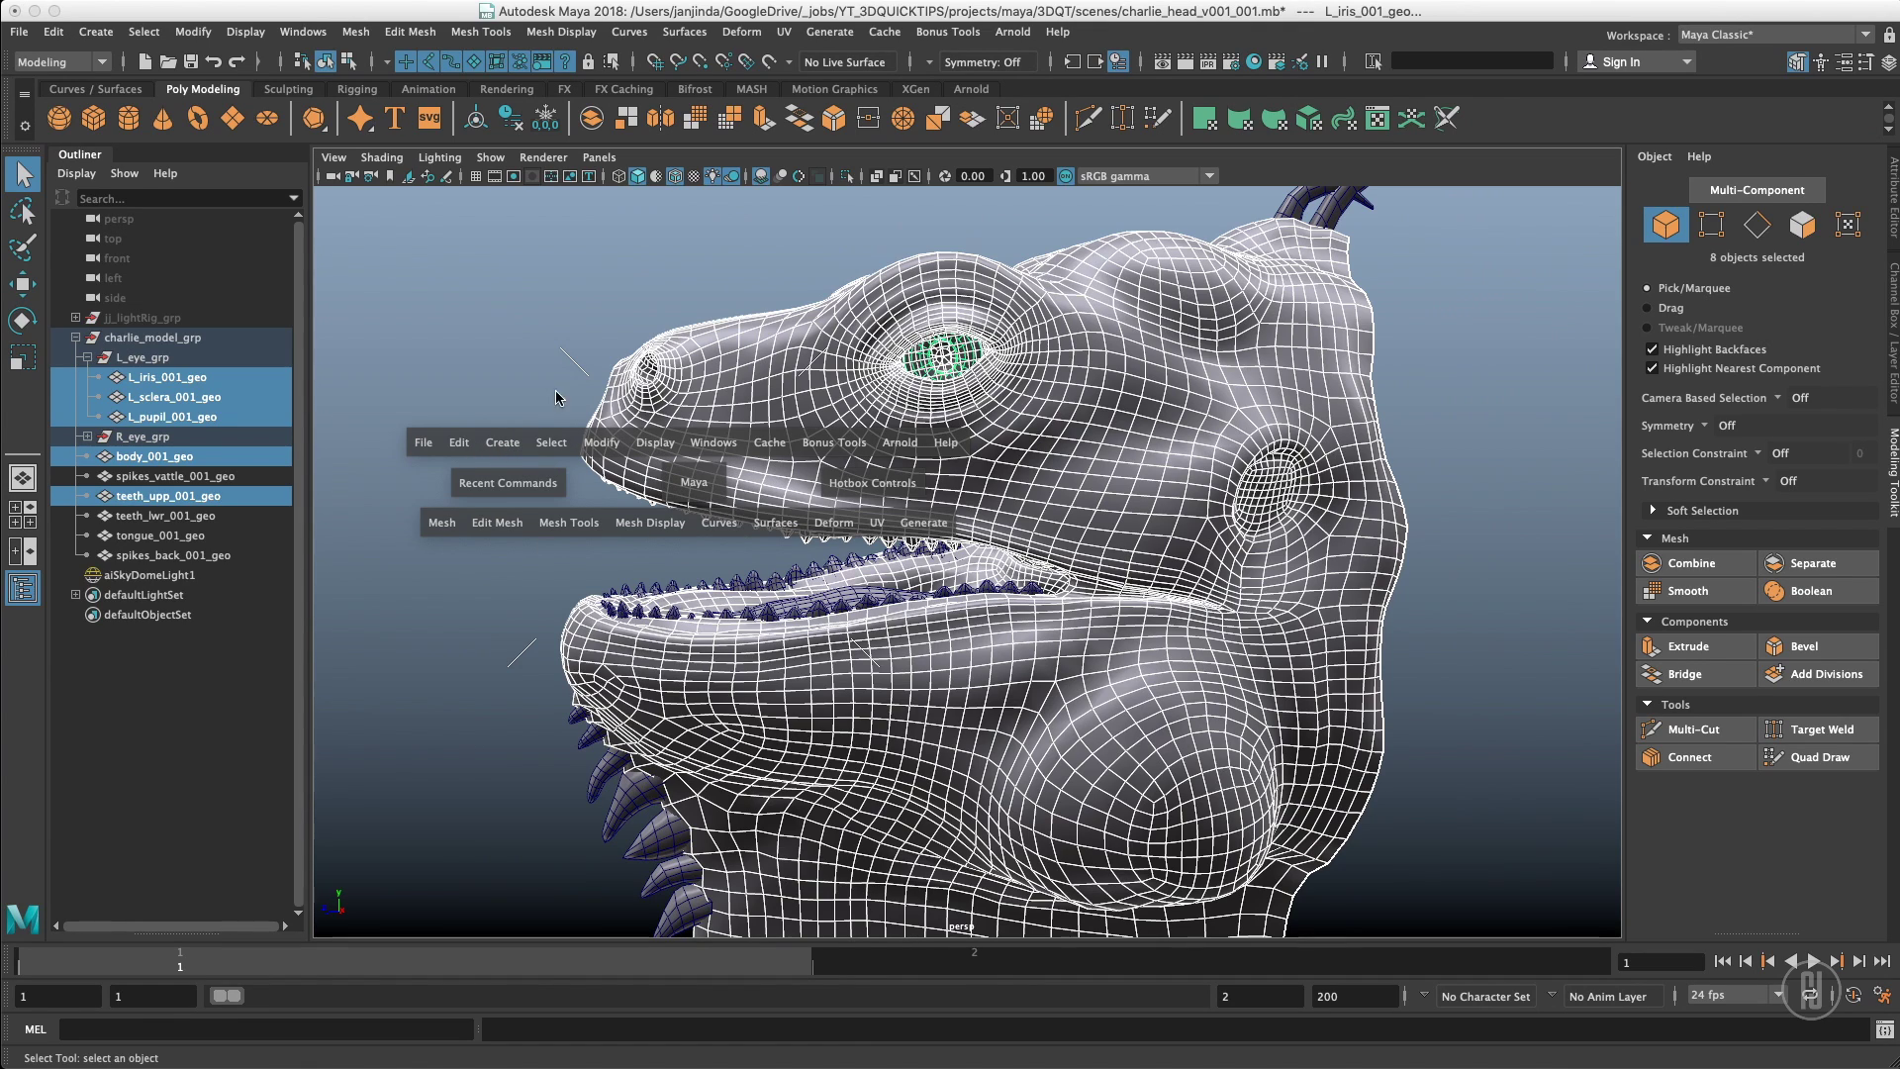
{"action": "left_click", "coordinate": [97, 31]}
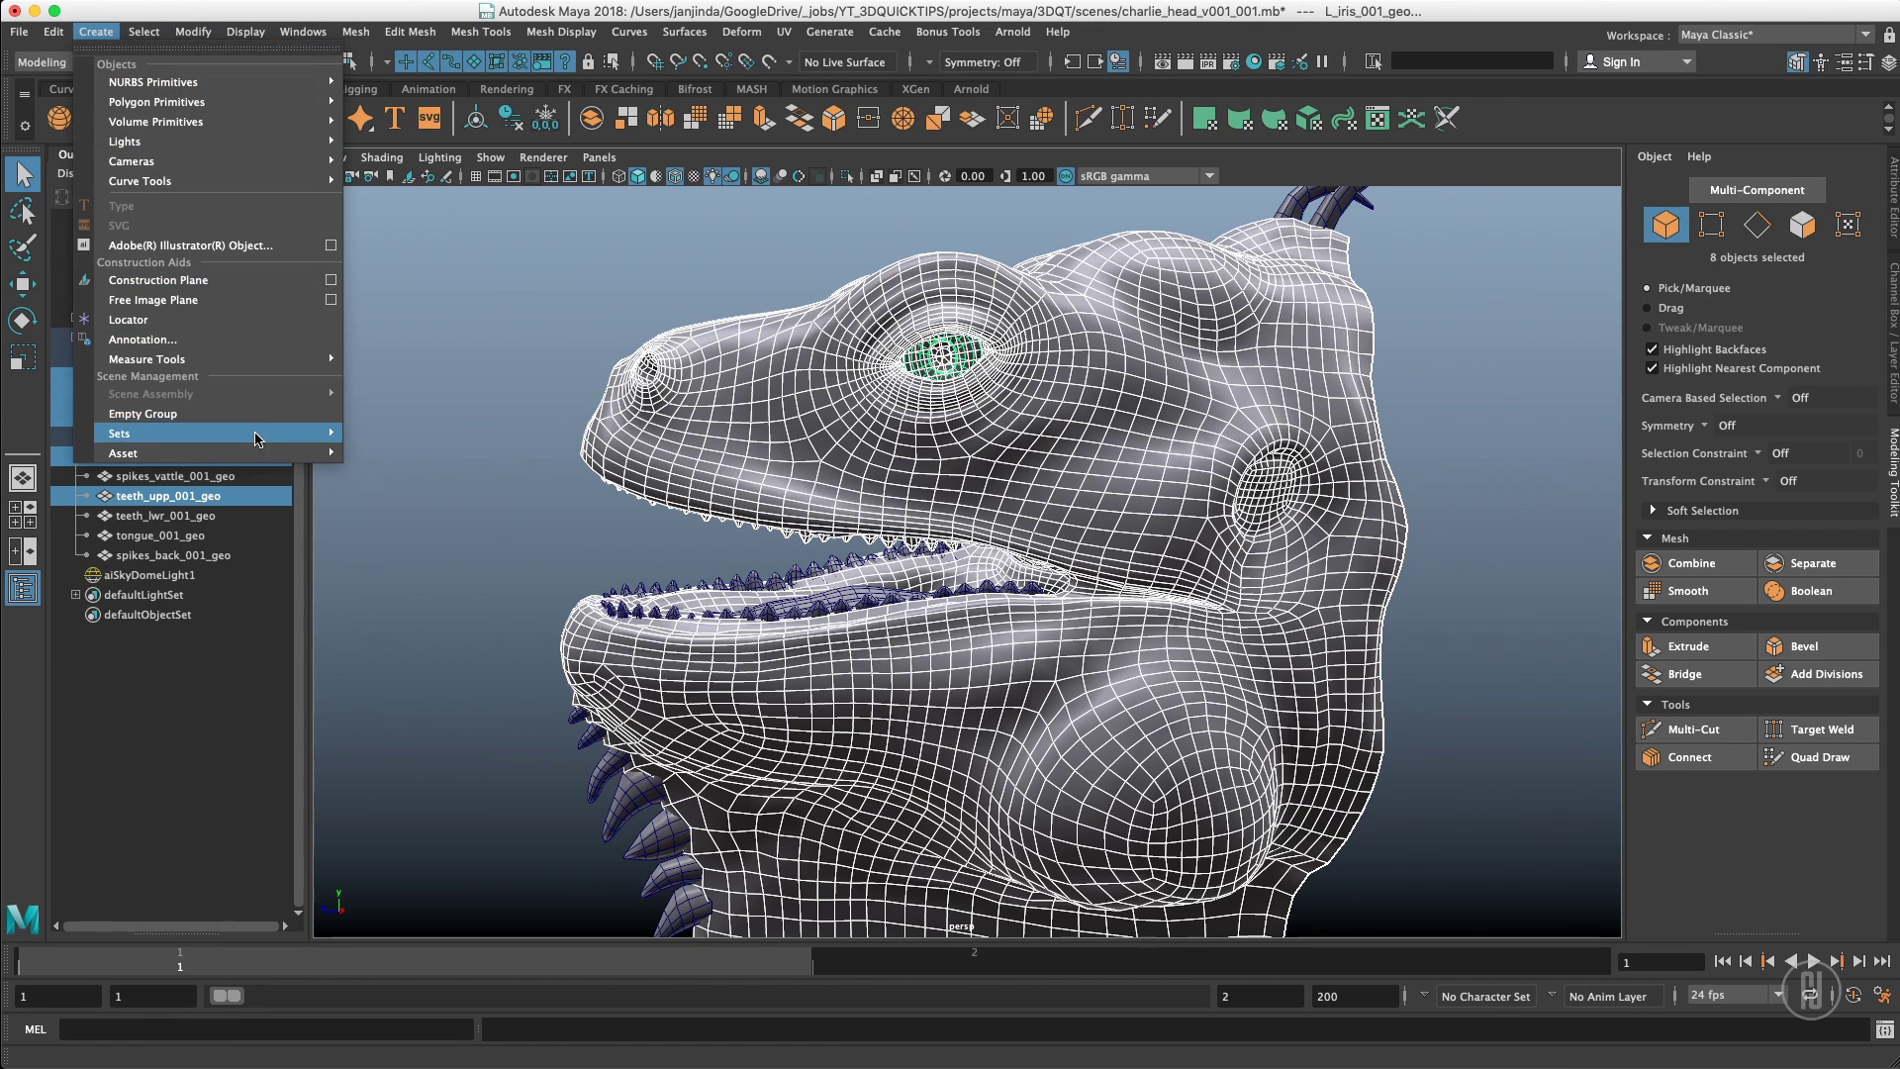
{"action": "mouse_move", "coordinate": [287, 434]}
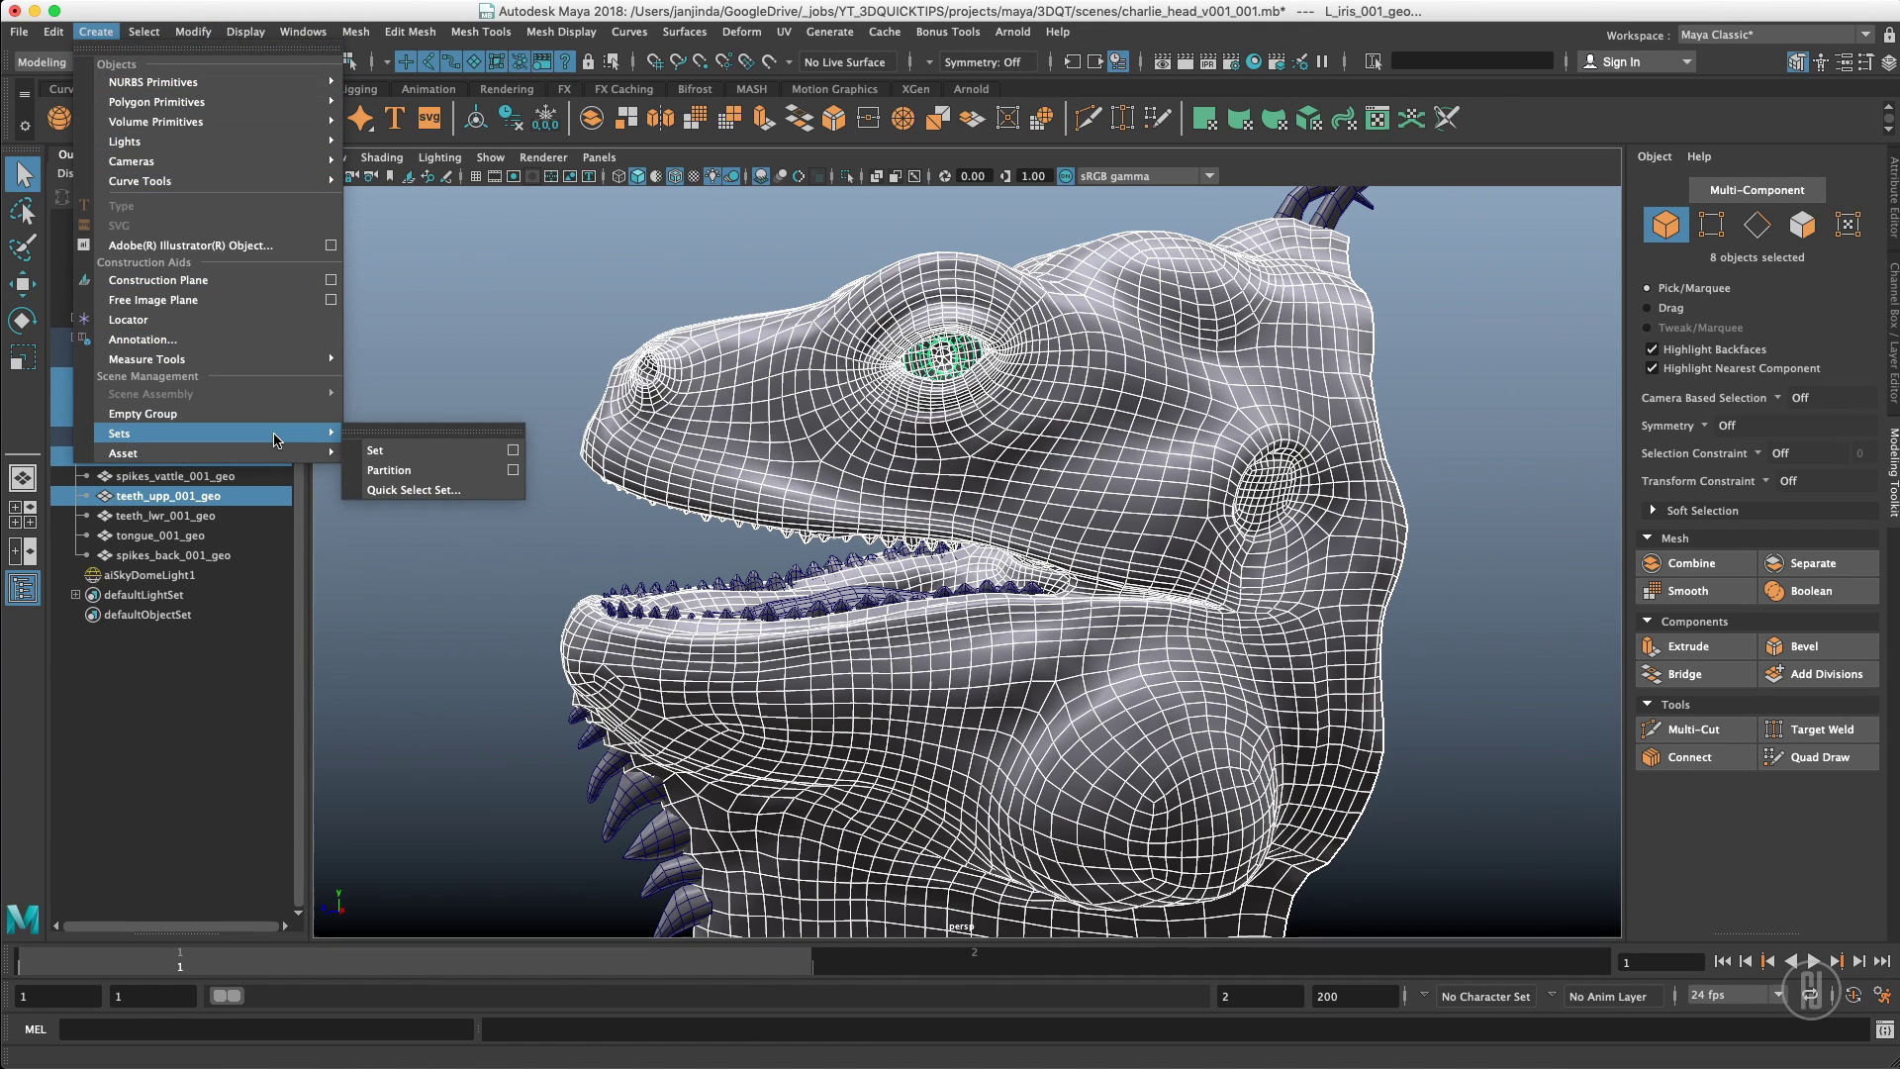
{"action": "left_click", "coordinate": [441, 491]}
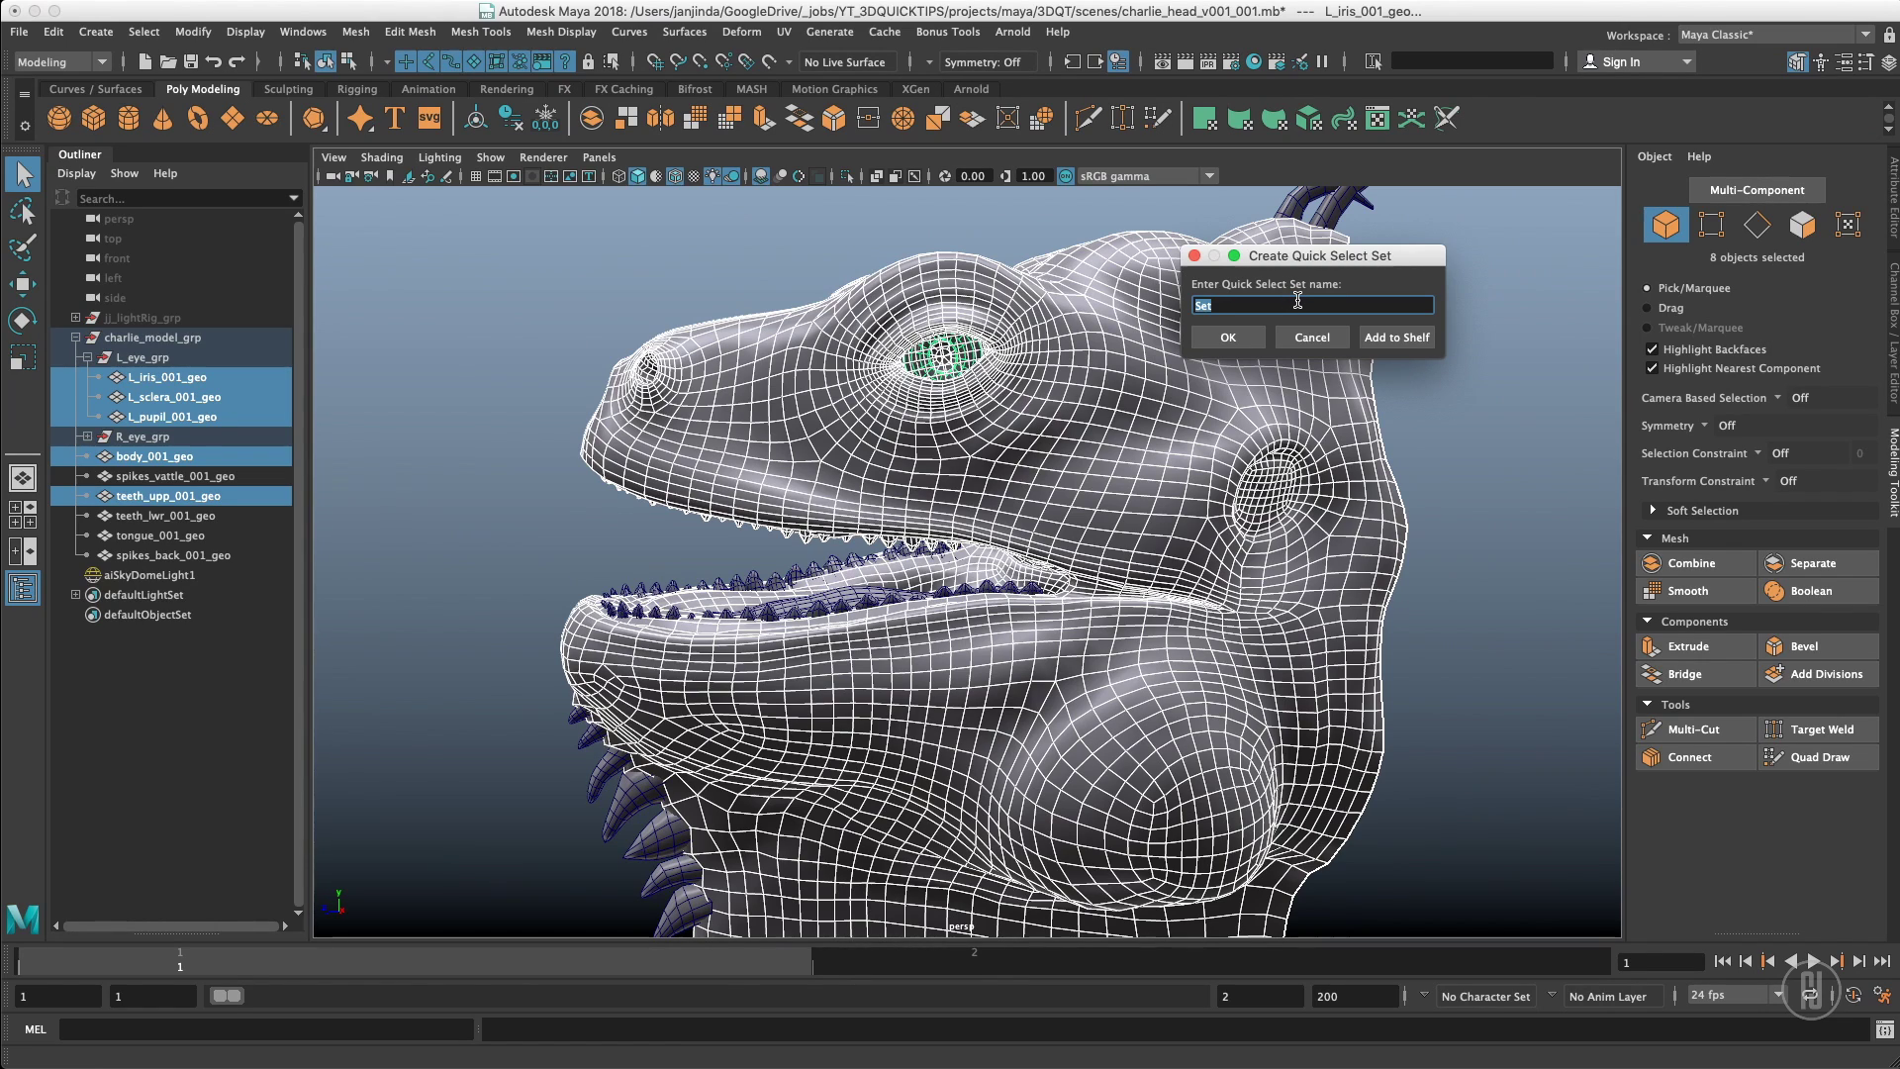
{"action": "key", "text": "Return"}
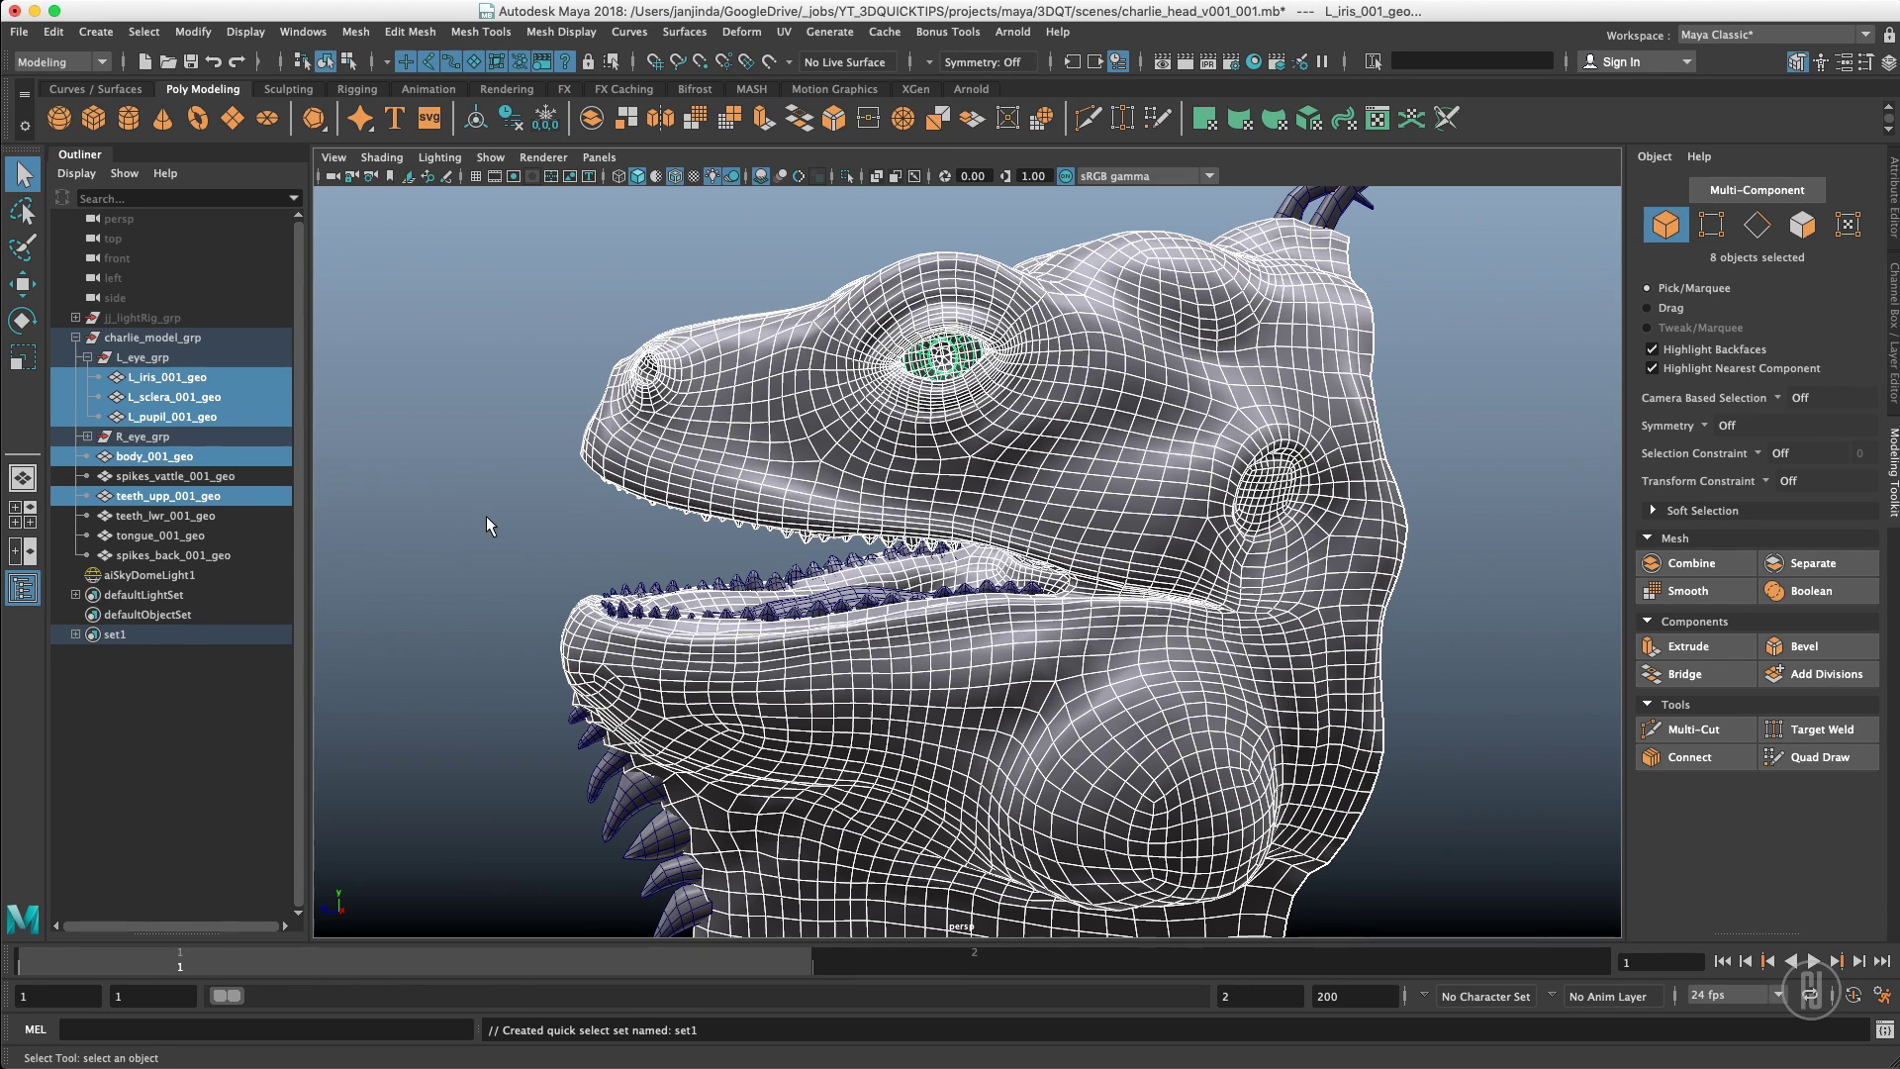
Clear the selection and select the members of set1 from the Outliner
{"action": "left_click", "coordinate": [531, 508]}
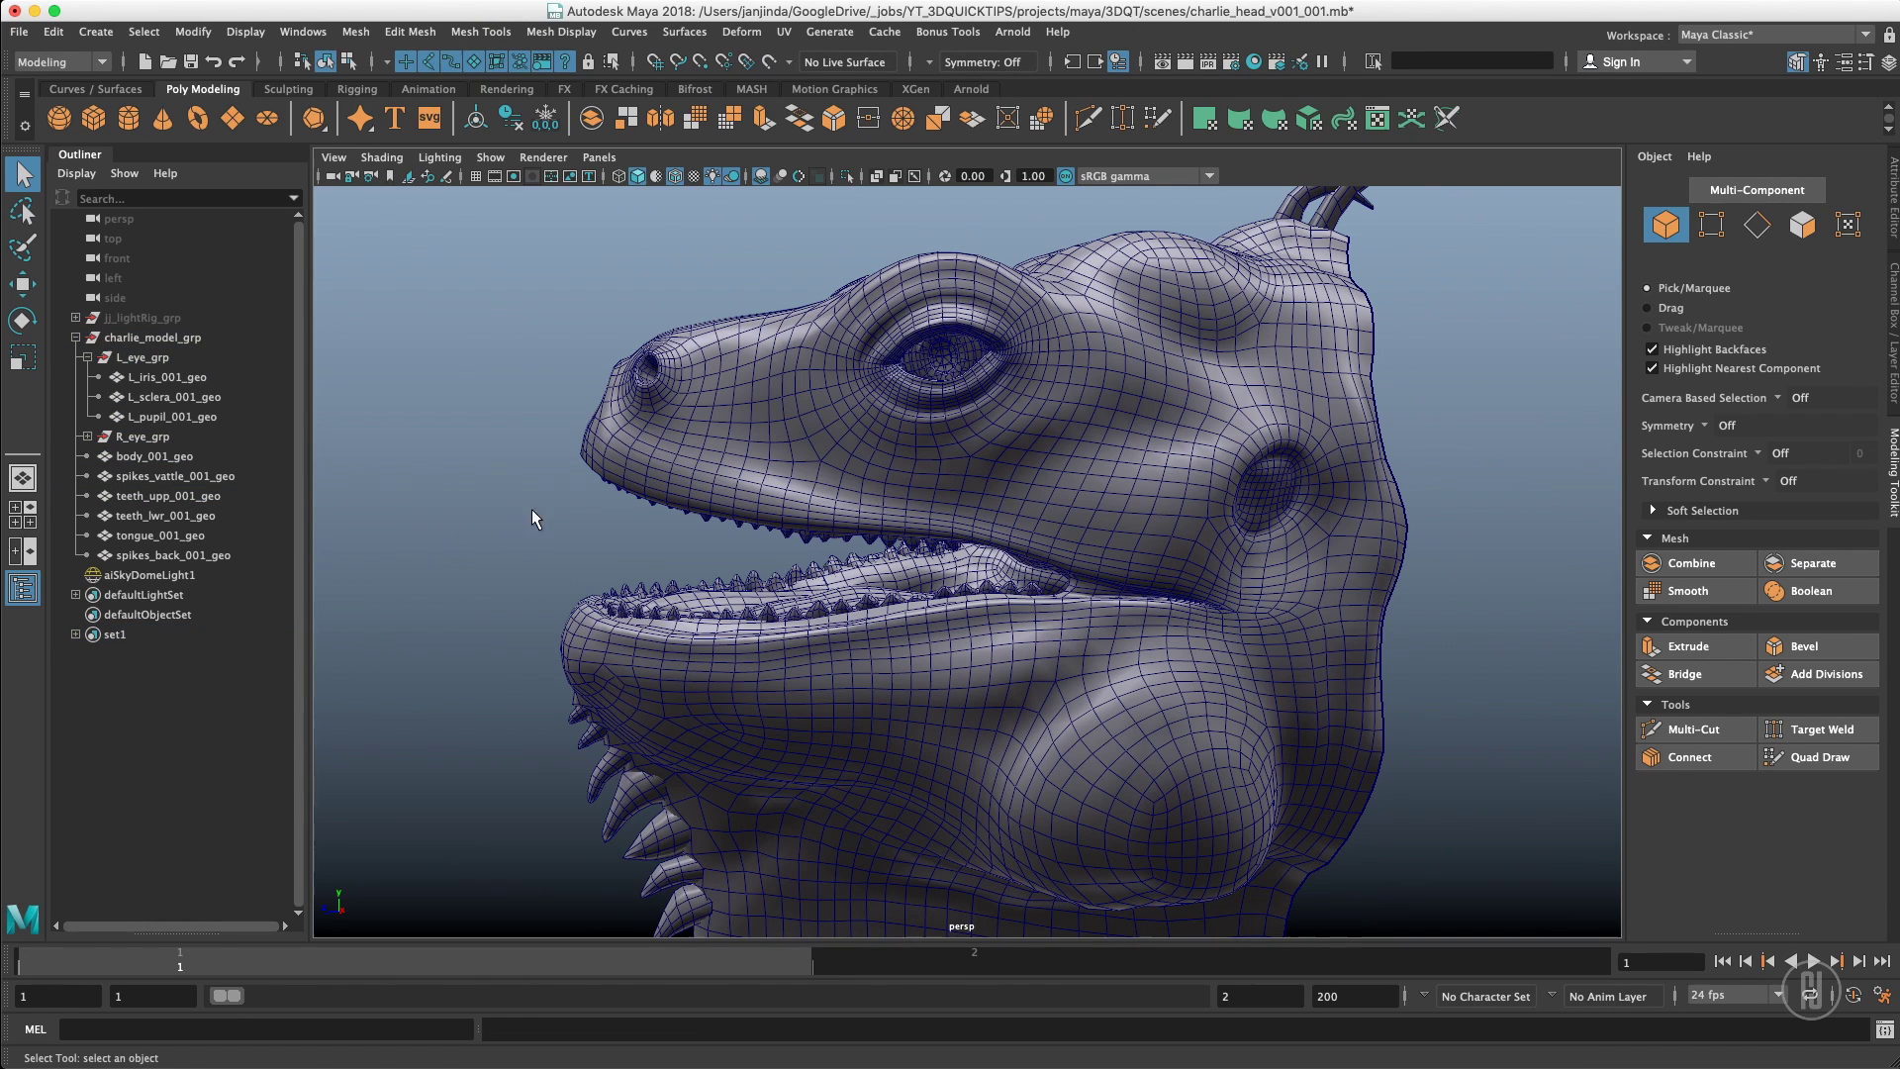
{"action": "right_click", "coordinate": [127, 633]}
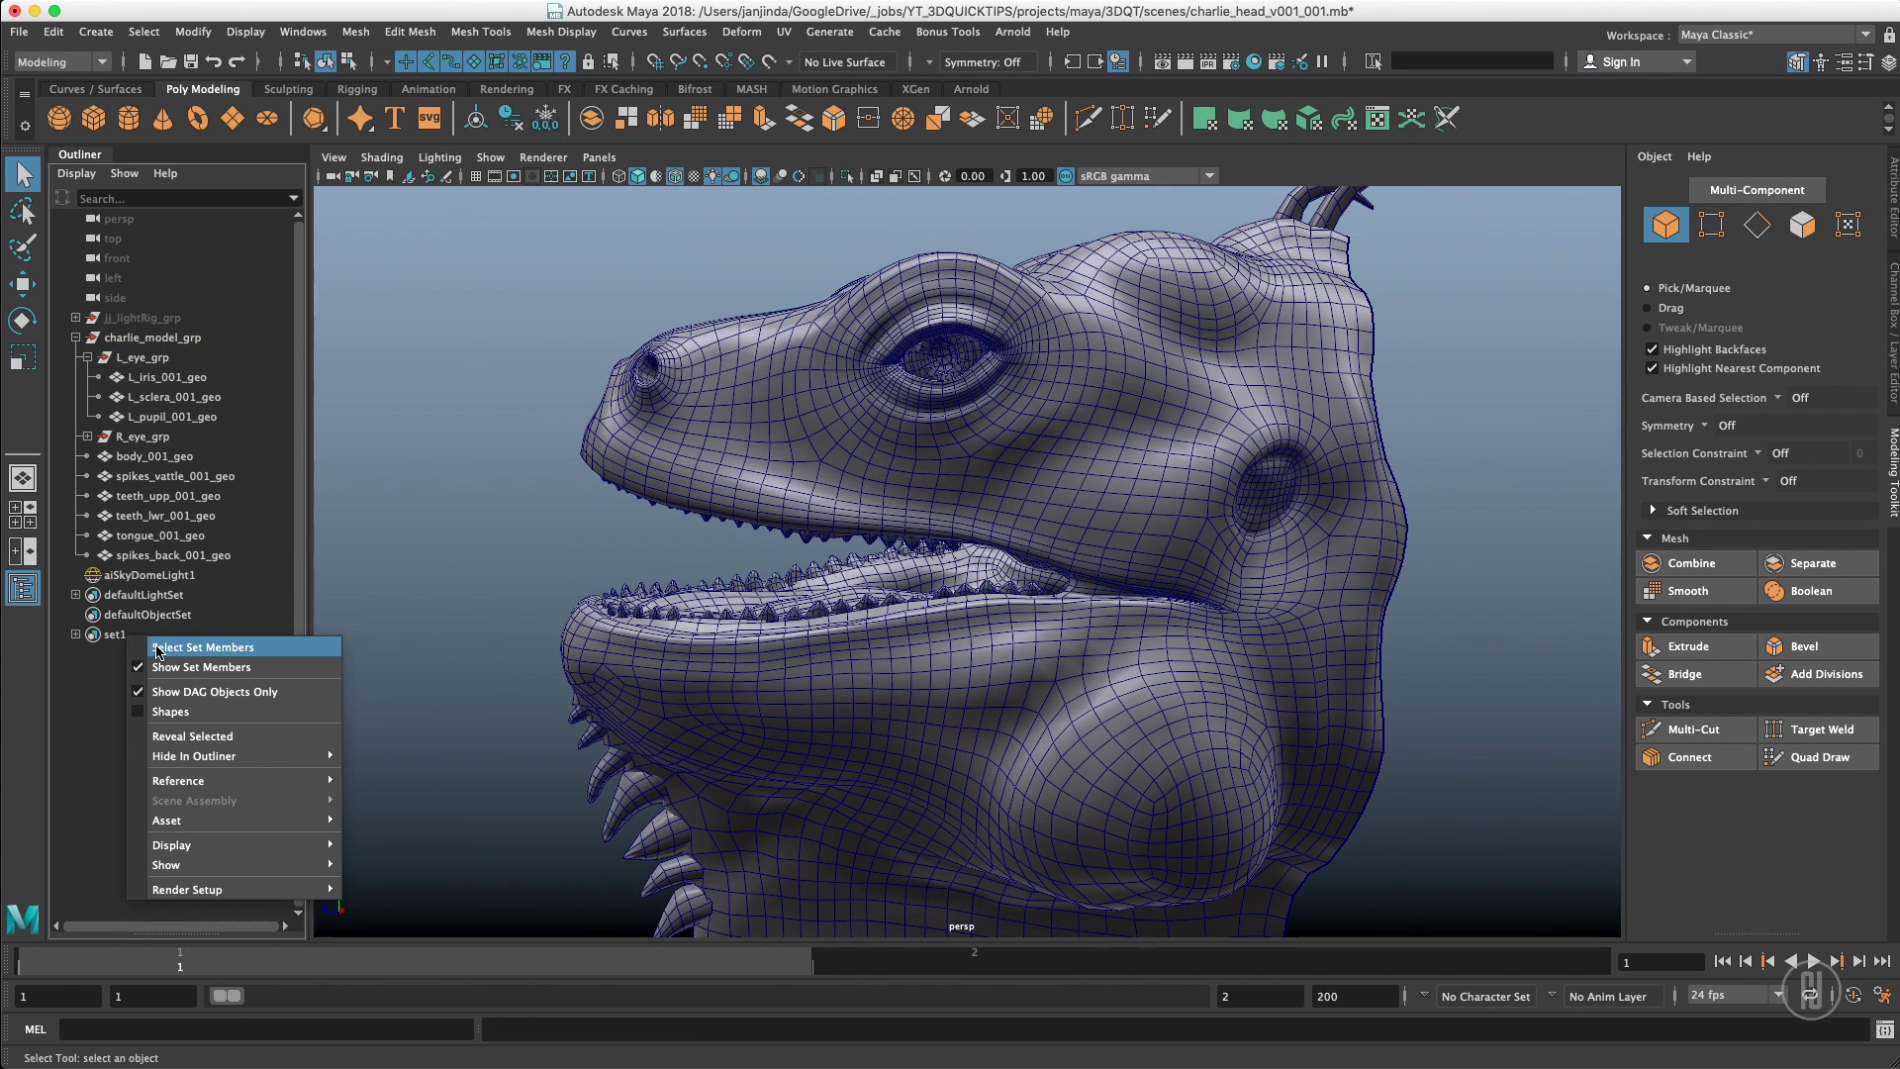
{"action": "left_click", "coordinate": [156, 648]}
{"action": "left_click_drag", "start_coordinate": [529, 505], "coordinate": [568, 513], "text": "alt"}
Expand set1 in the Outliner to view its member meshes and collapse it again
{"action": "left_click", "coordinate": [109, 655]}
{"action": "left_click", "coordinate": [75, 633]}
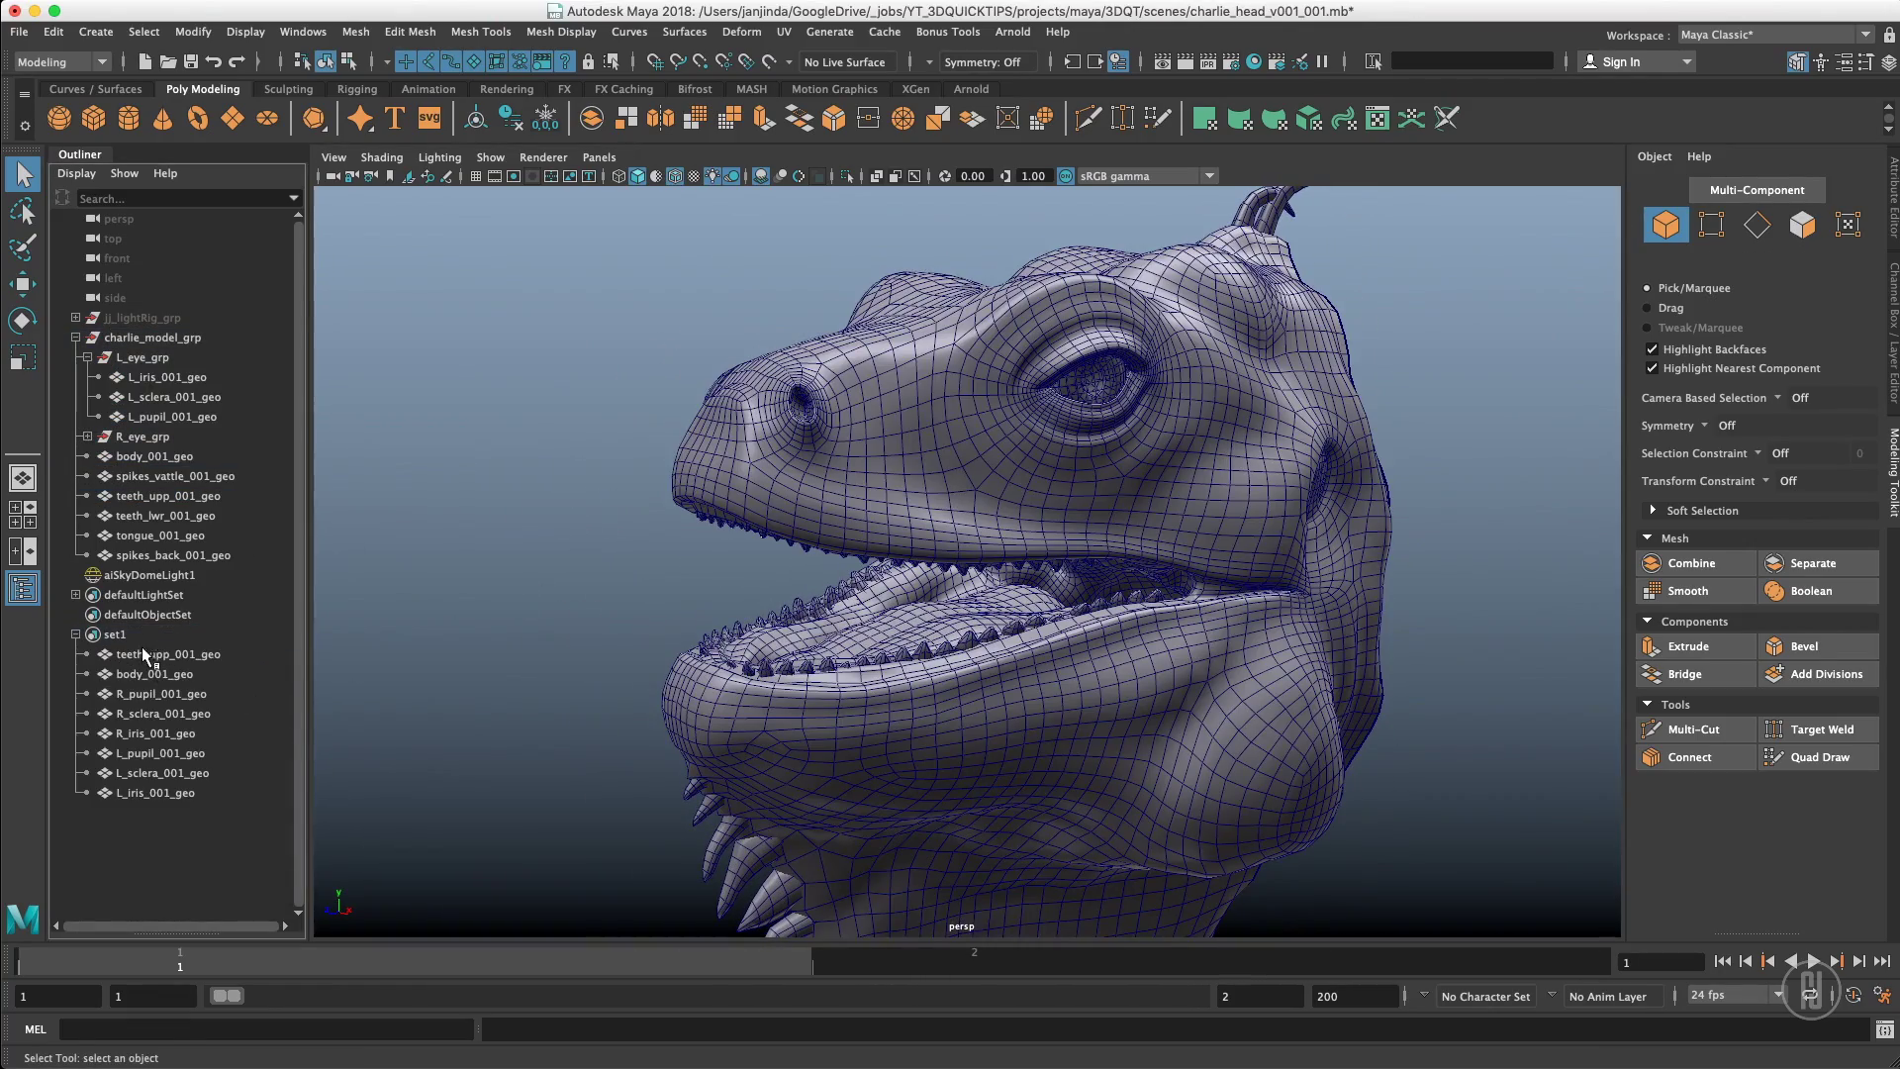
{"action": "left_click", "coordinate": [75, 633]}
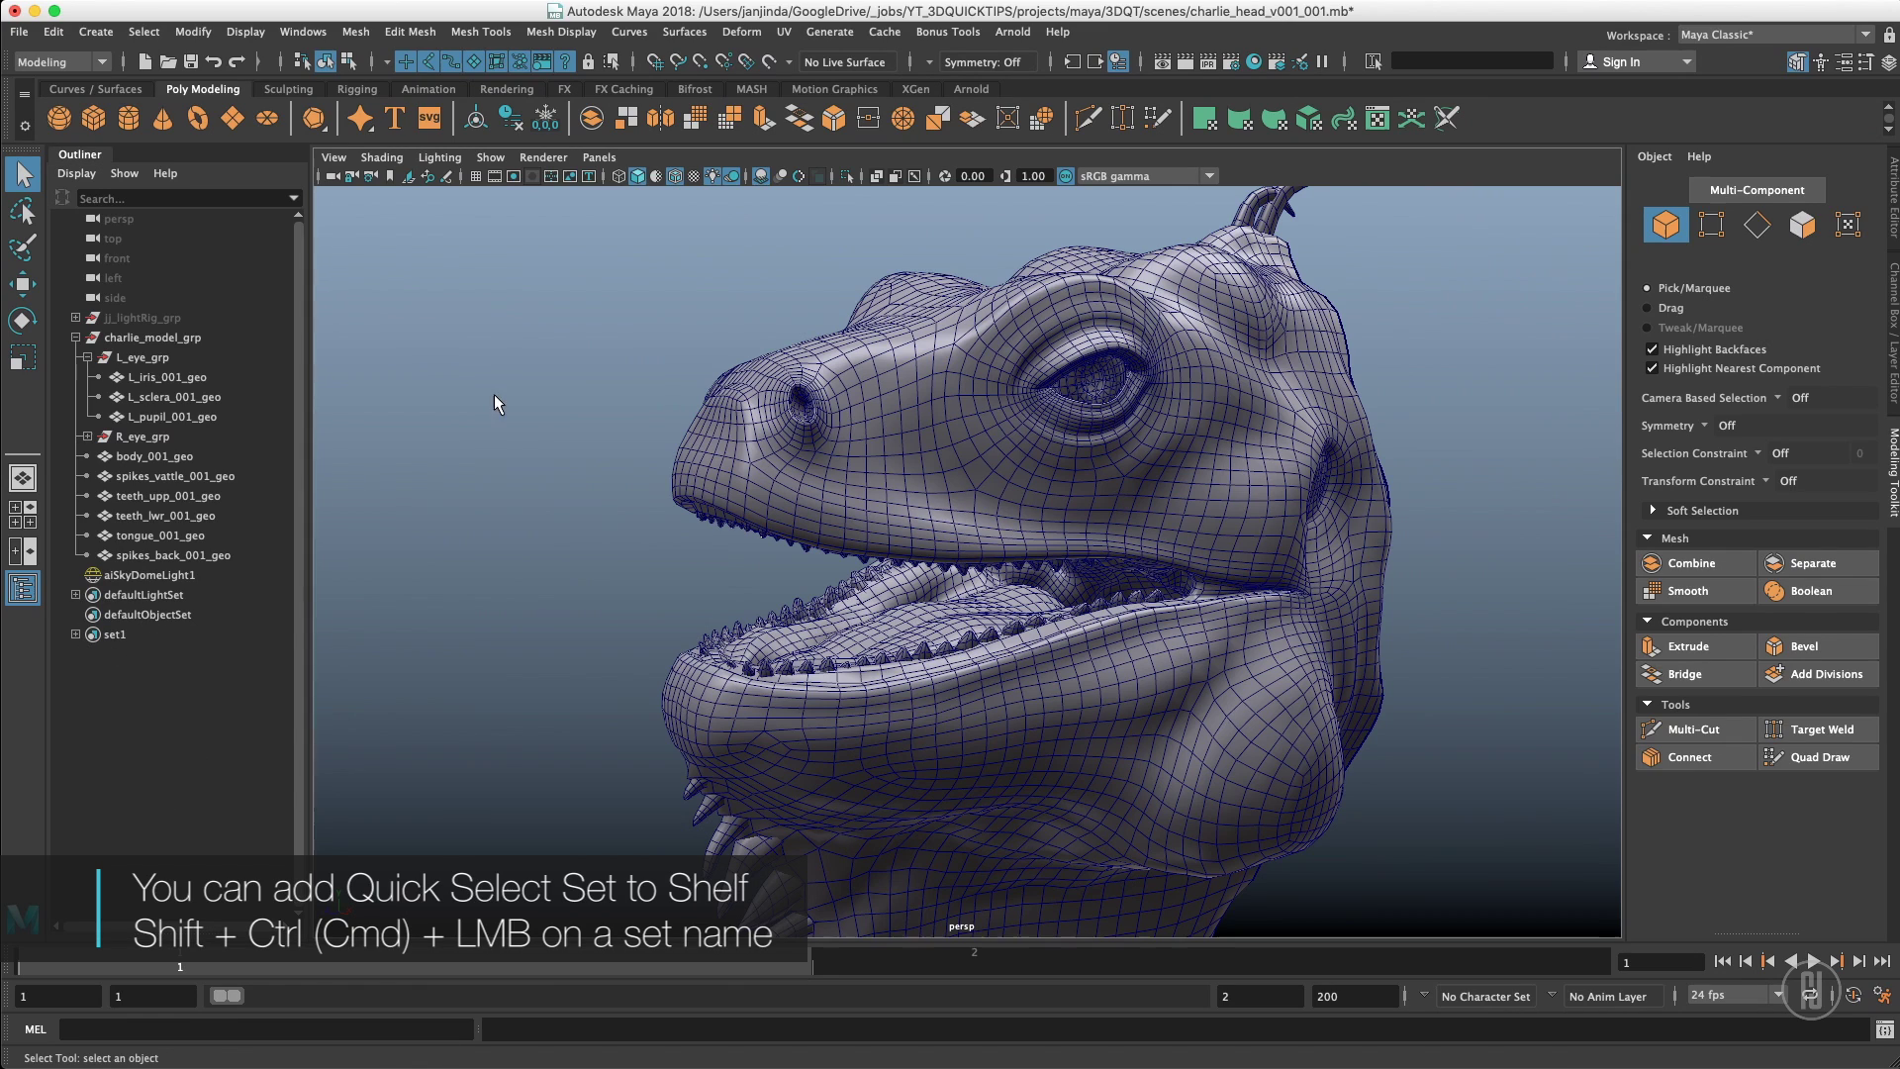
Recall set1 from the quick select sets to select all its members
{"action": "left_click", "coordinate": [143, 31]}
{"action": "mouse_move", "coordinate": [321, 277]}
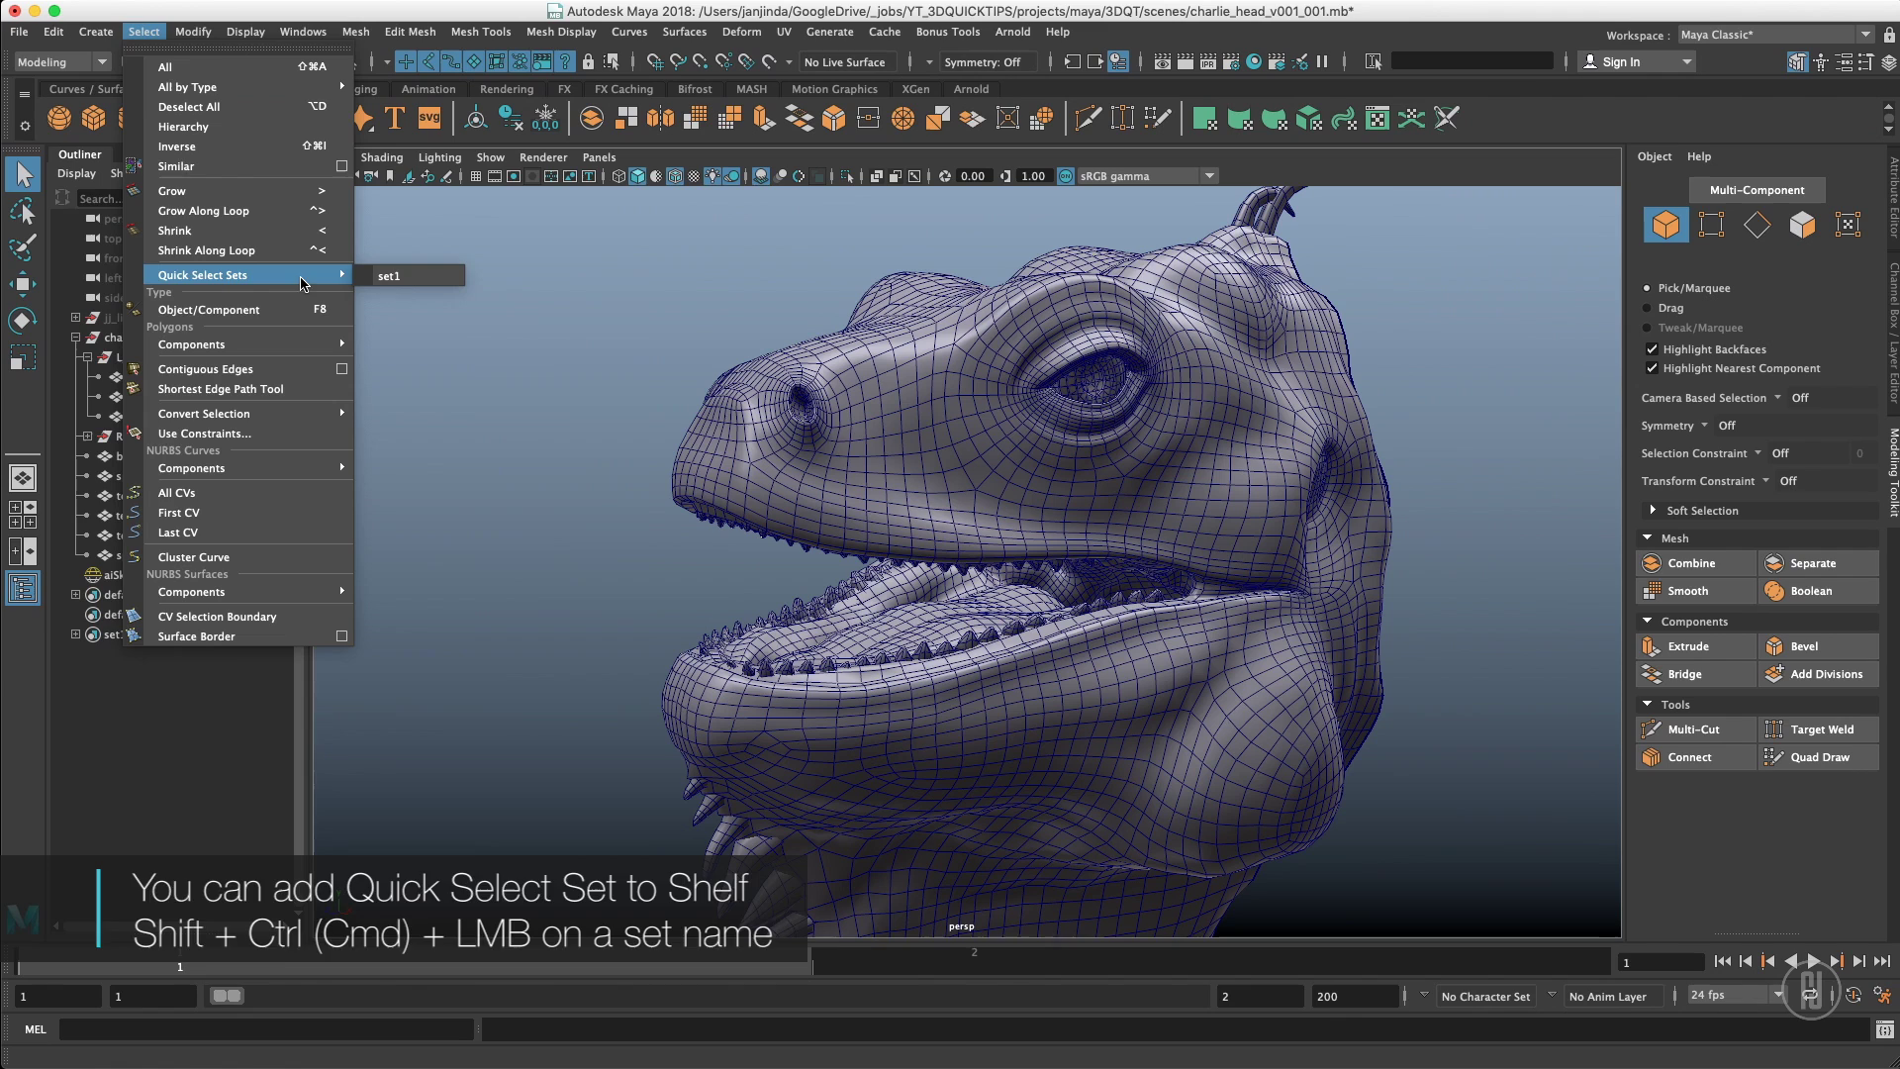
{"action": "left_click", "coordinate": [416, 277]}
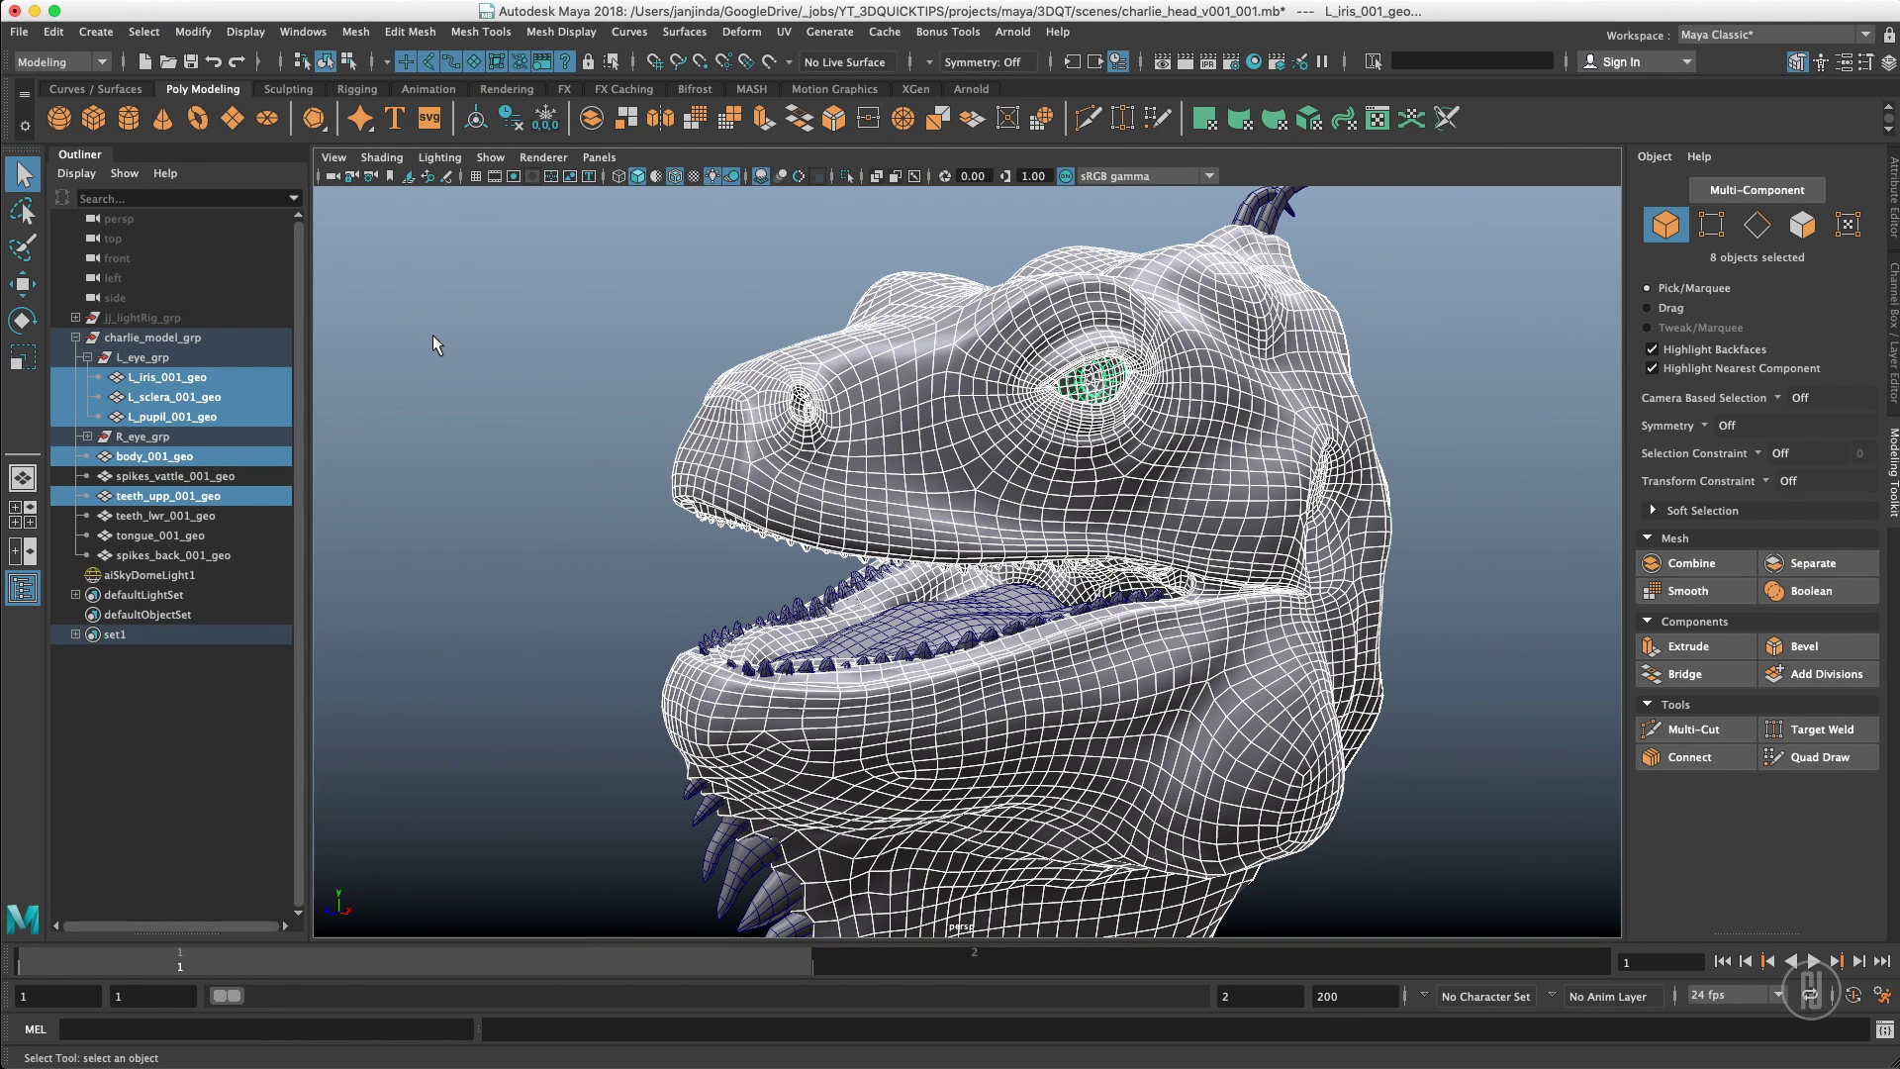
Put the body mesh into face mode and select a block of faces on the snout around the nostril with a marquee
{"action": "left_click", "coordinate": [863, 368]}
{"action": "key", "text": "F11"}
{"action": "left_click_drag", "start_coordinate": [750, 219], "coordinate": [816, 317]}
Create a regular set named polys from the selected snout faces
{"action": "key", "text": "space"}
{"action": "left_click_drag", "start_coordinate": [645, 335], "coordinate": [955, 810]}
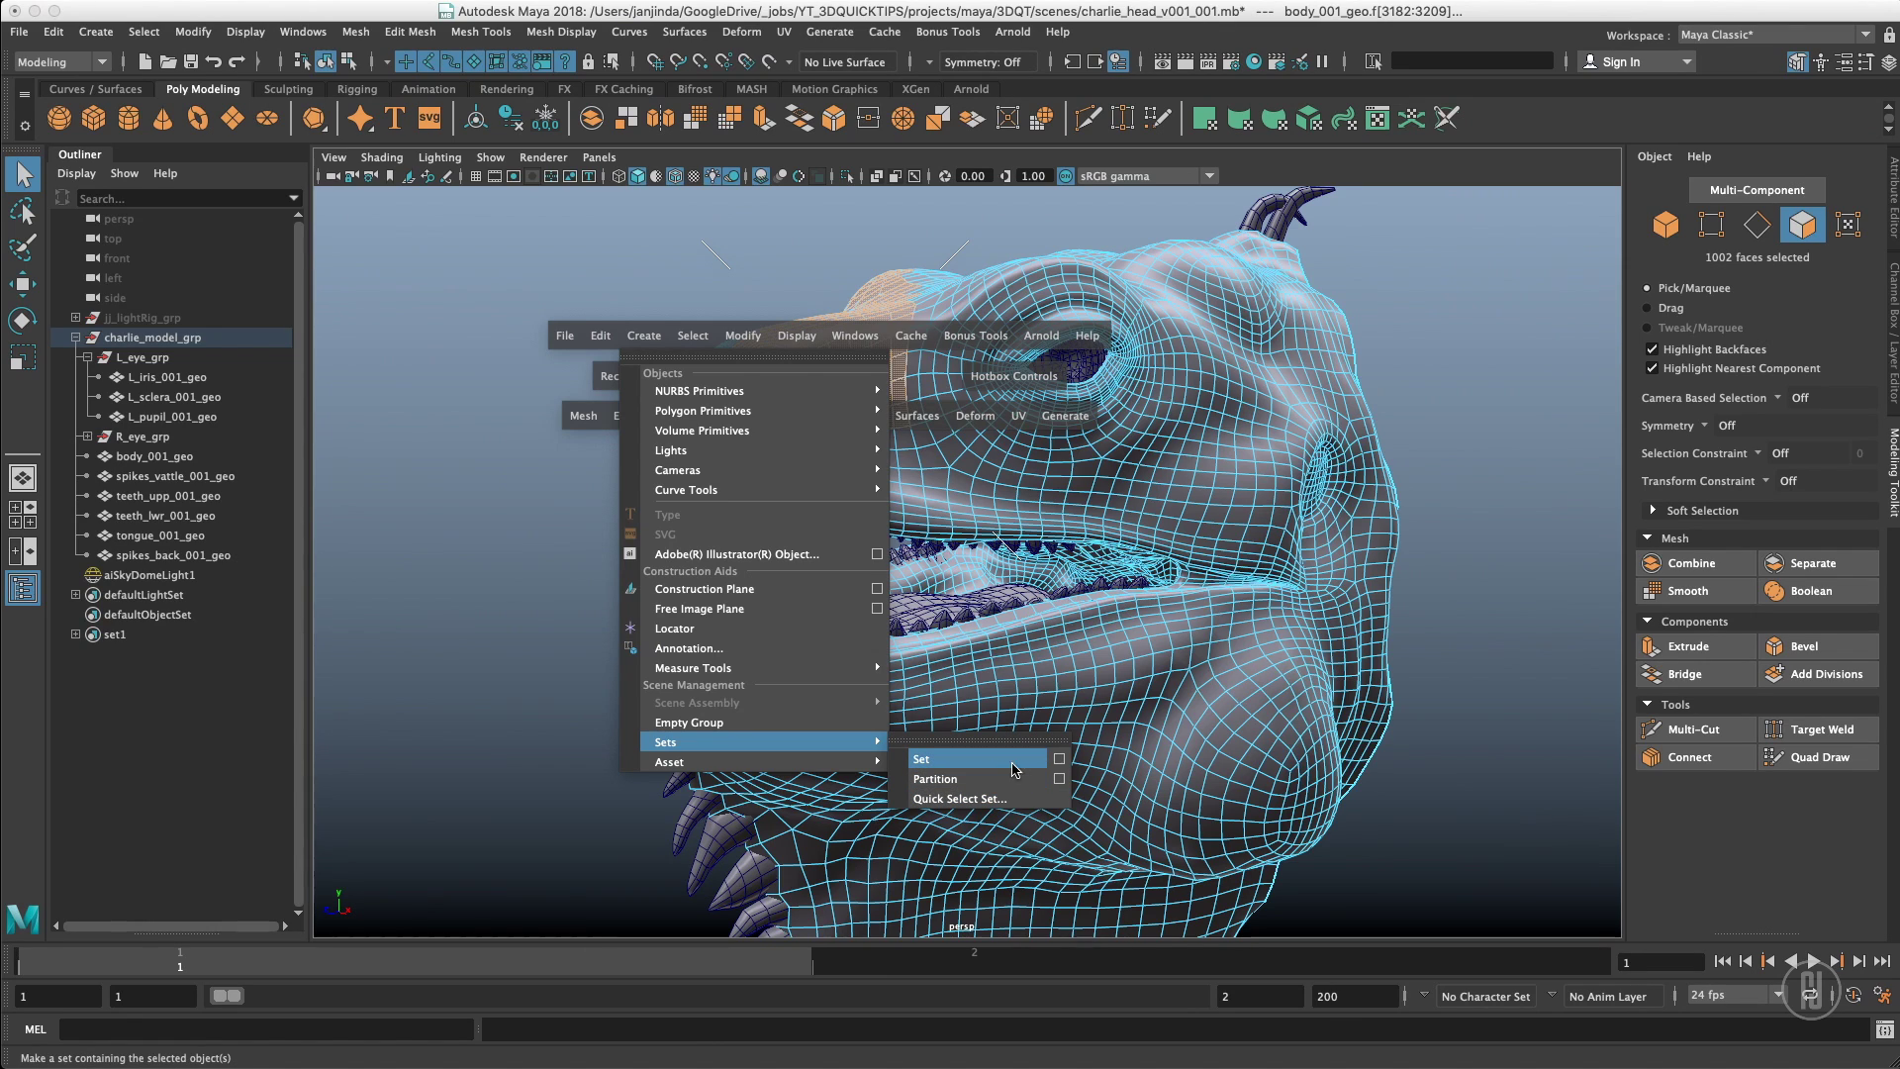
{"action": "left_click_drag", "start_coordinate": [1057, 767], "coordinate": [1057, 767]}
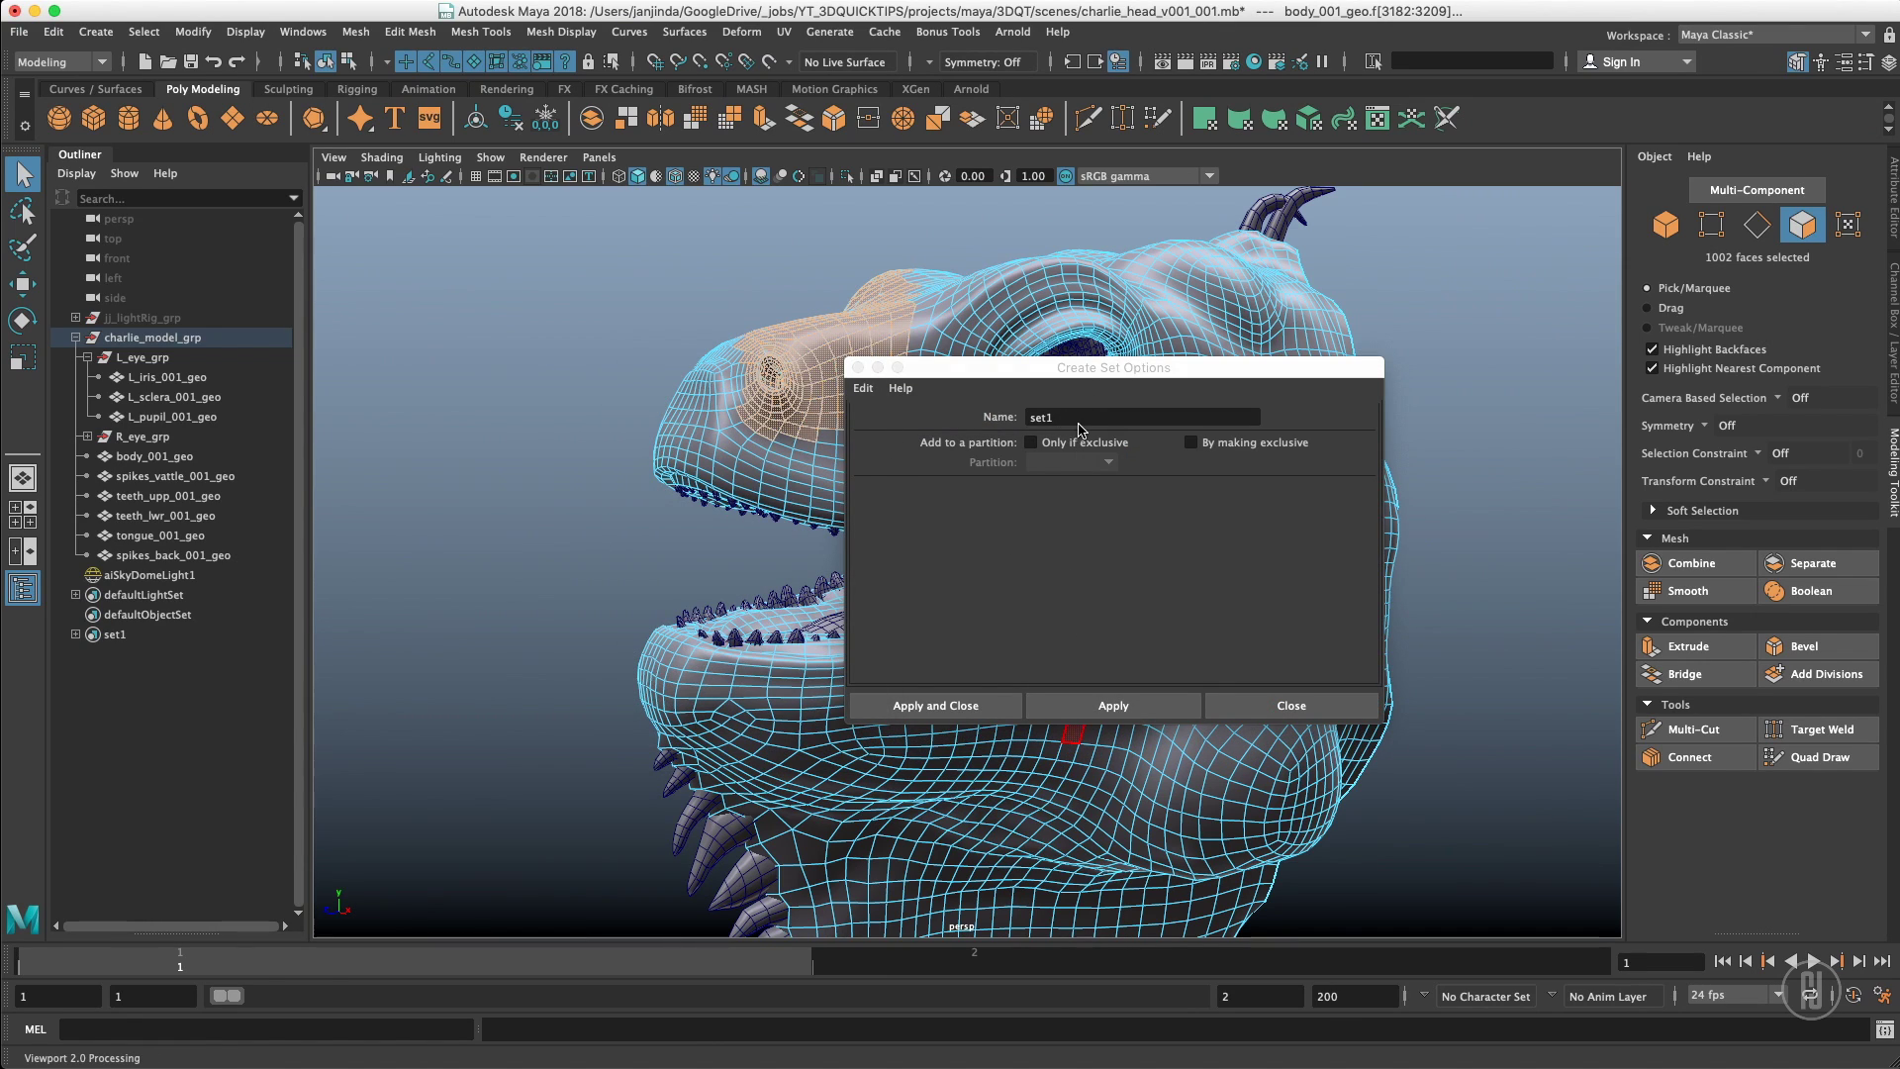
{"action": "type", "text": "polys"}
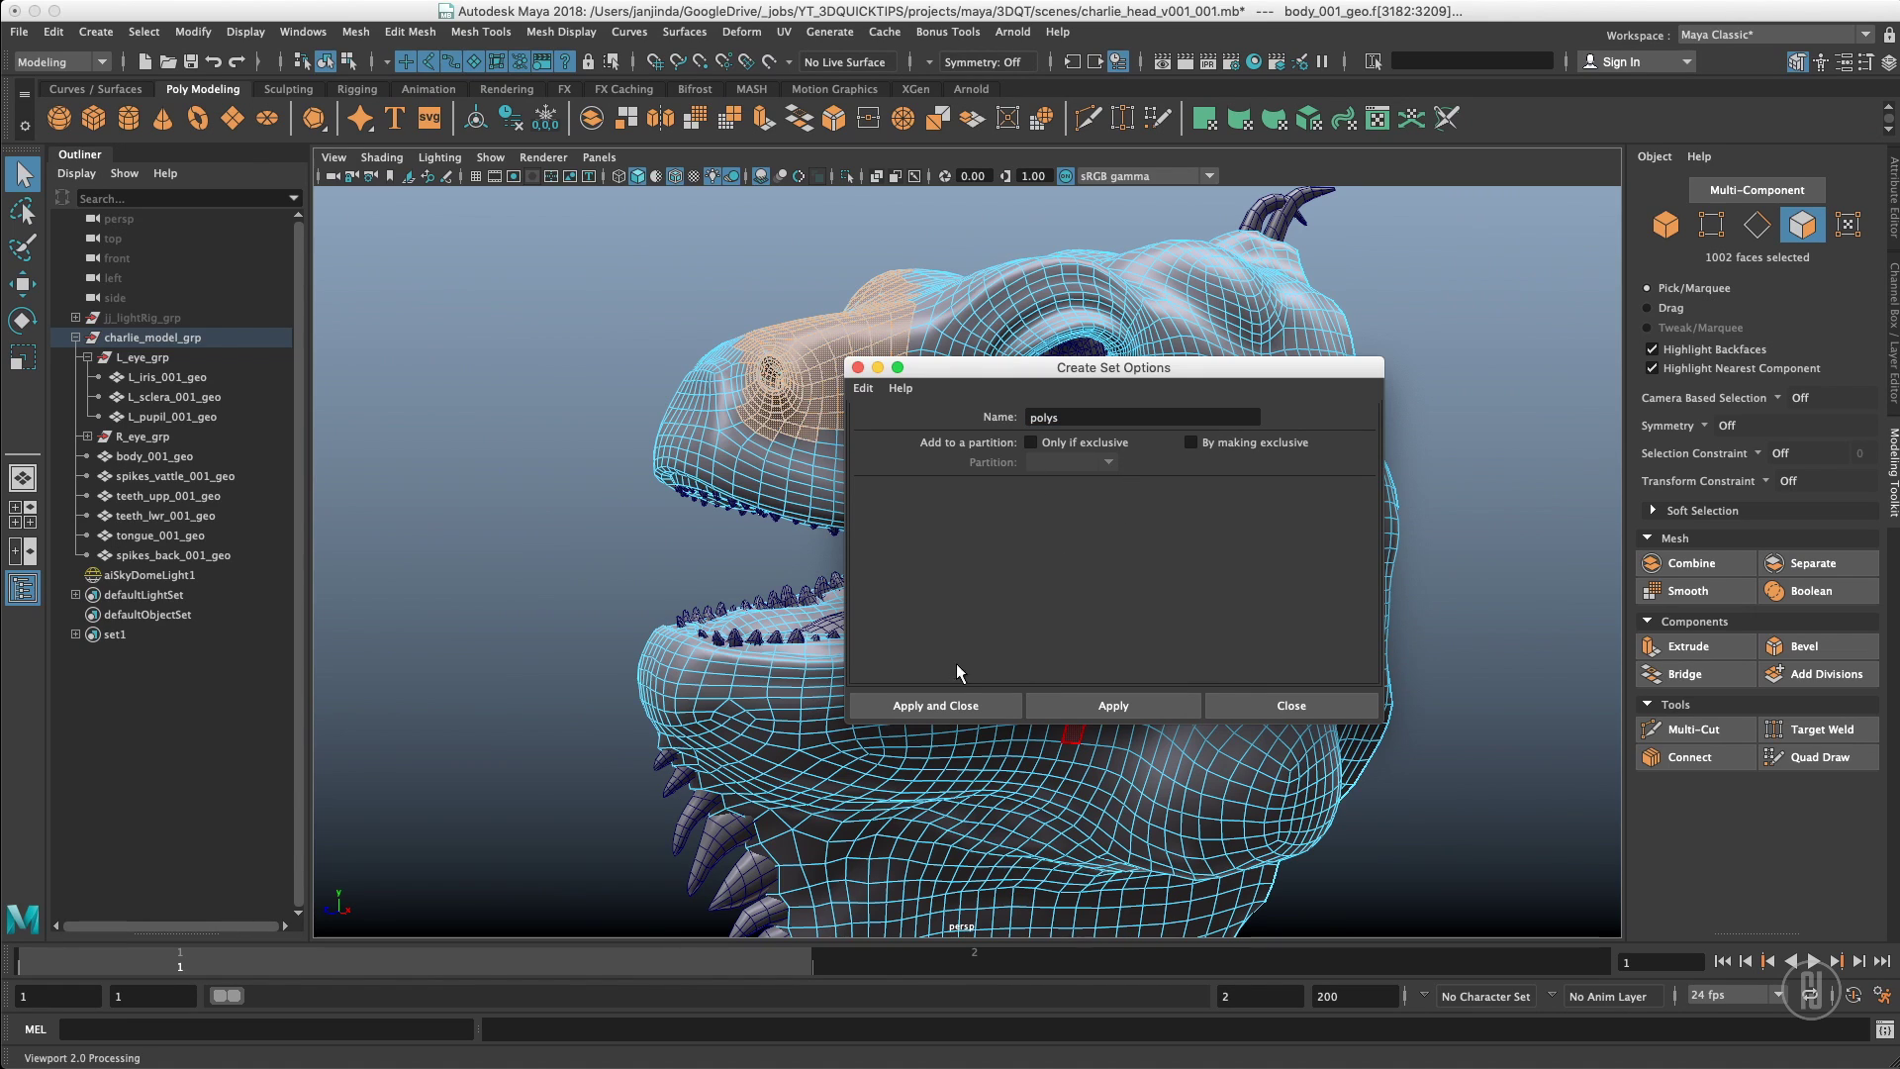
{"action": "left_click", "coordinate": [962, 704]}
Check the quick select sets list for the polys set and return the body mesh to object mode
{"action": "left_click", "coordinate": [150, 631]}
{"action": "left_click", "coordinate": [153, 655]}
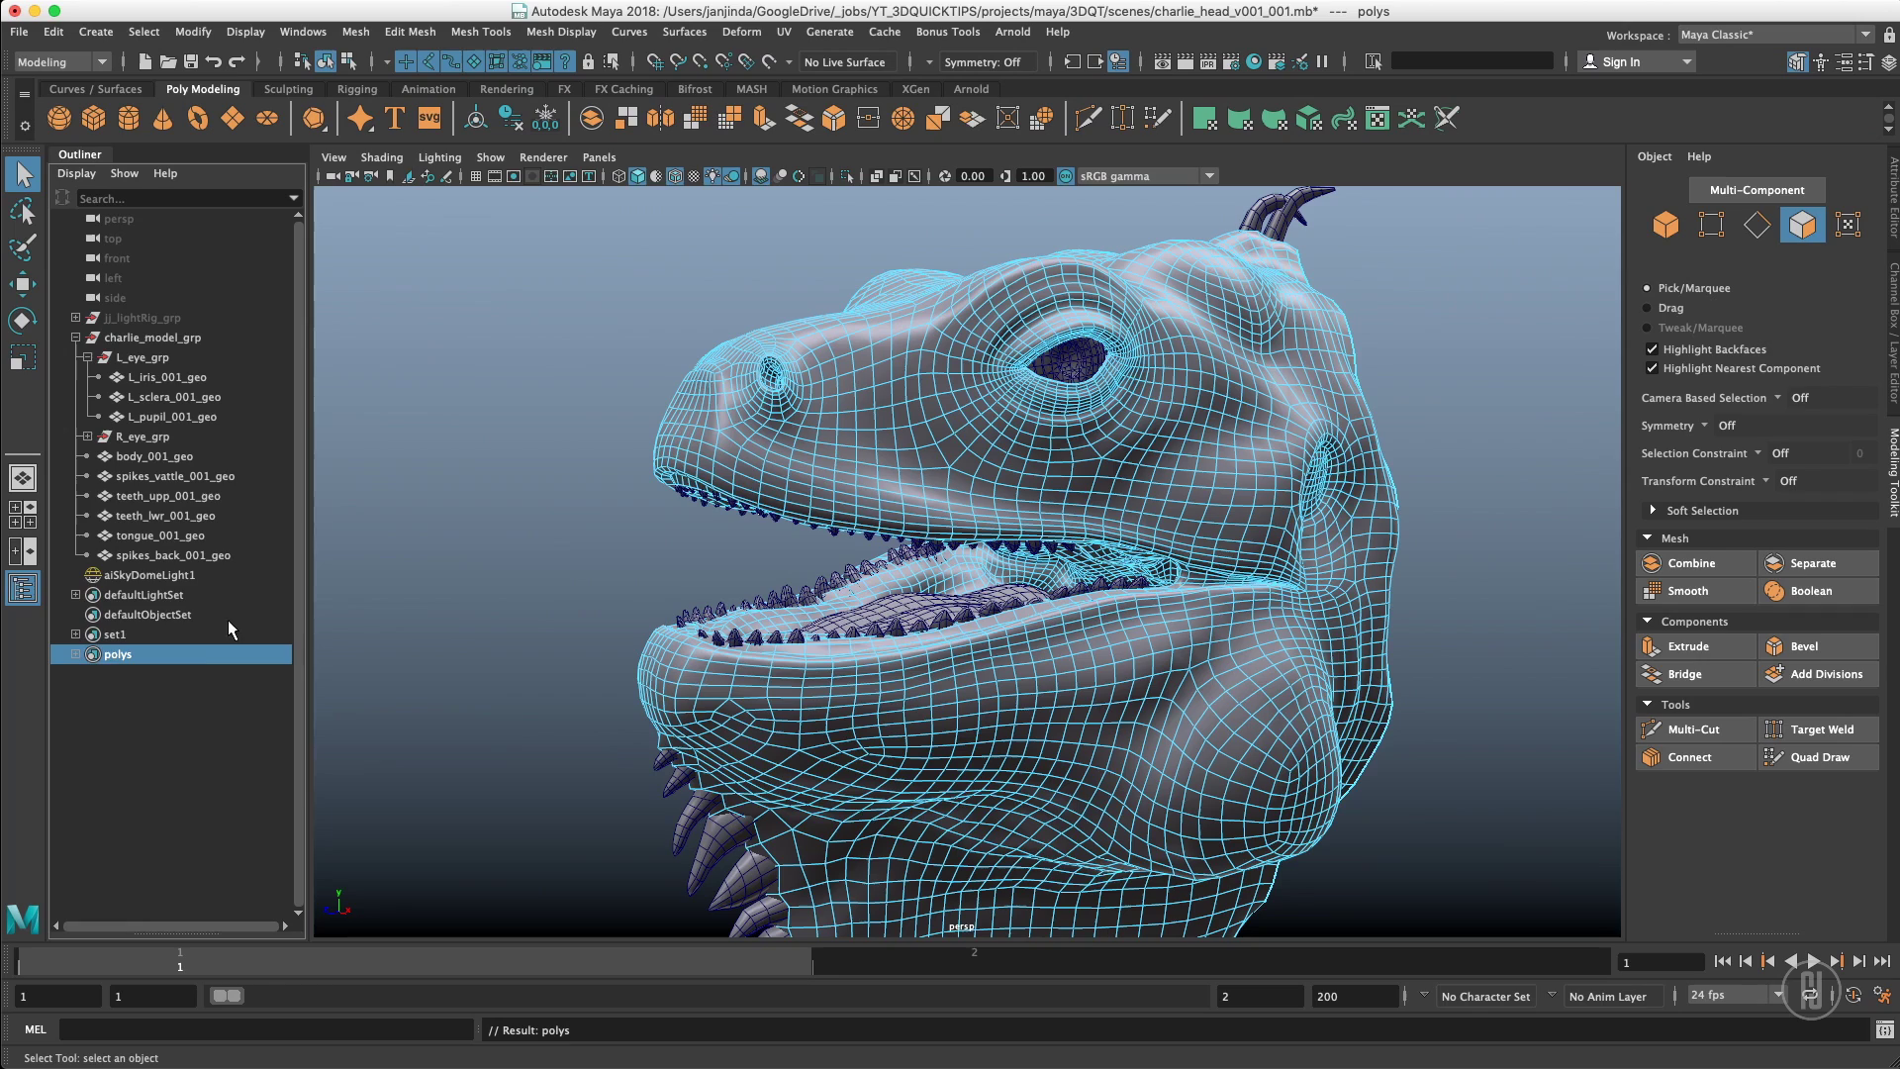
{"action": "left_click", "coordinate": [144, 31]}
{"action": "mouse_move", "coordinate": [269, 275]}
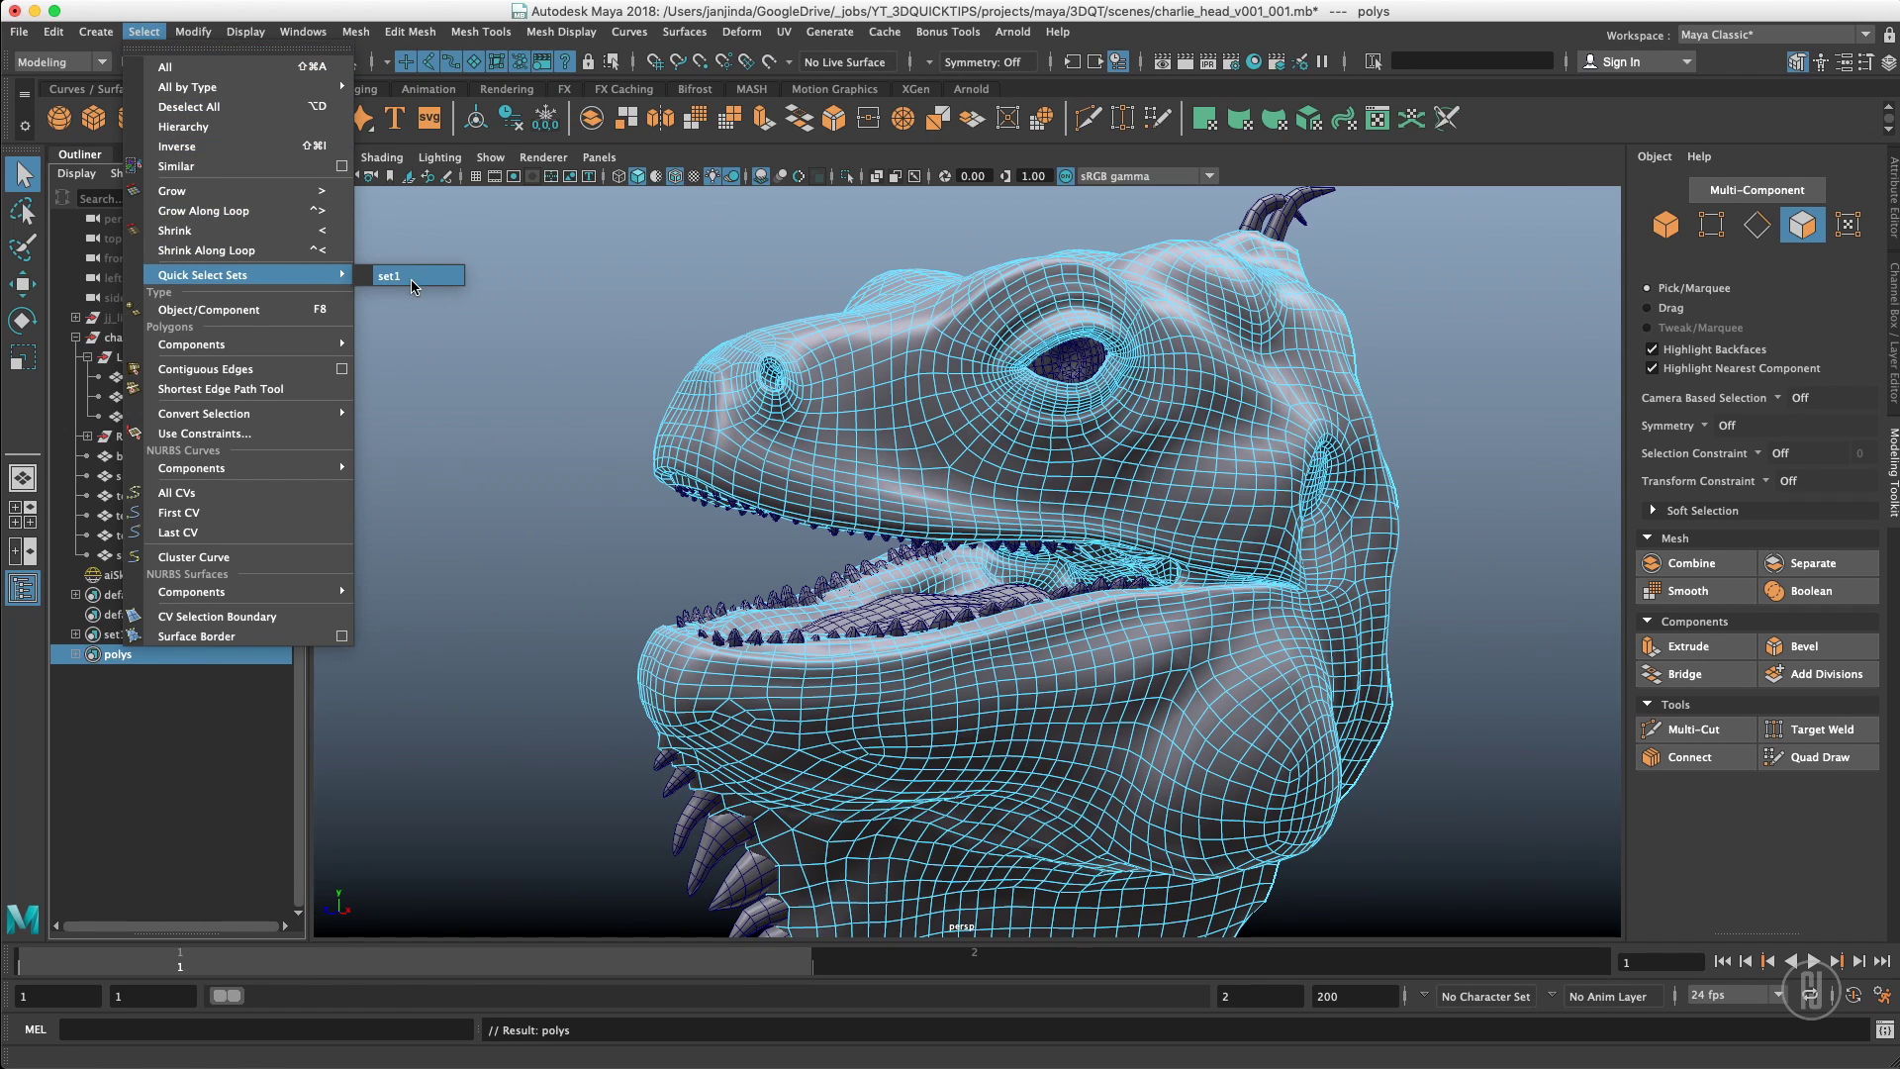
{"action": "left_click", "coordinate": [637, 392]}
{"action": "right_click_drag", "start_coordinate": [789, 367], "coordinate": [863, 304]}
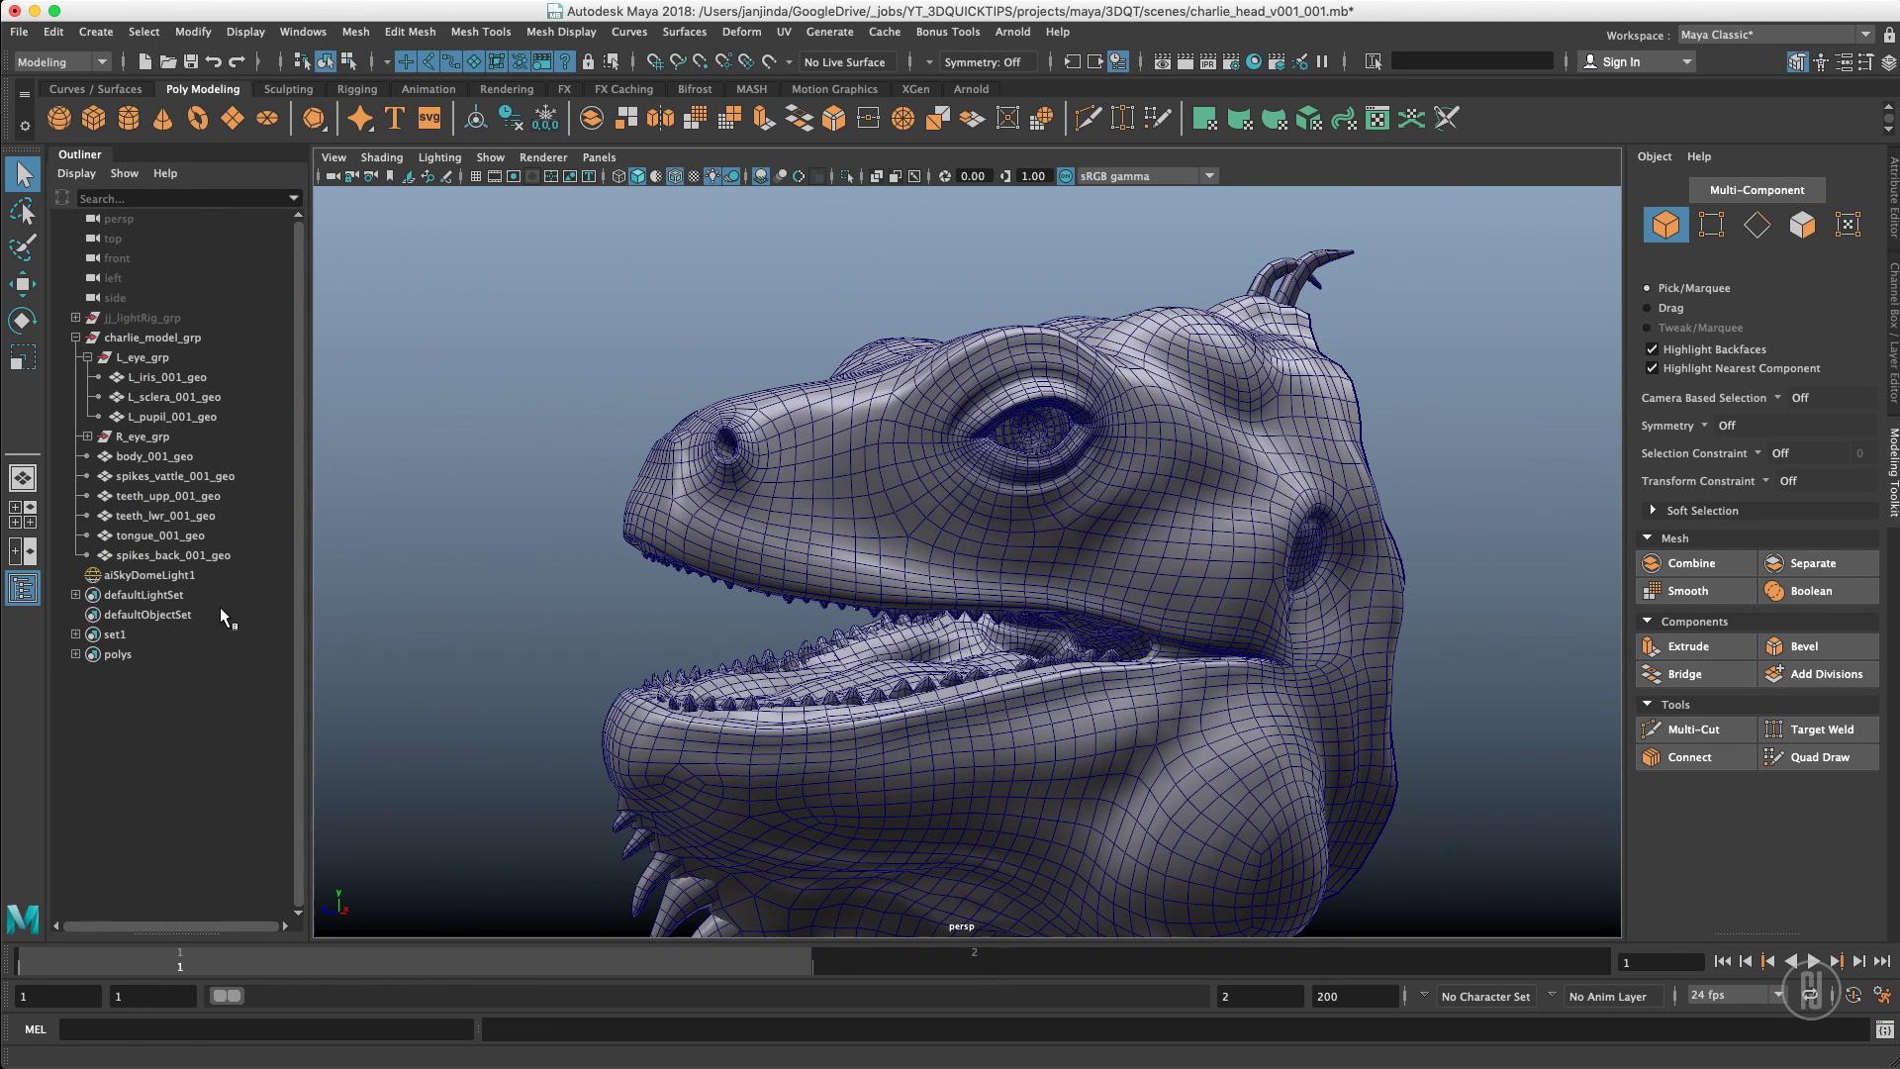
Select set1 and compare the set creation options with the list of quick select sets
{"action": "left_click", "coordinate": [192, 633]}
{"action": "left_click", "coordinate": [140, 32]}
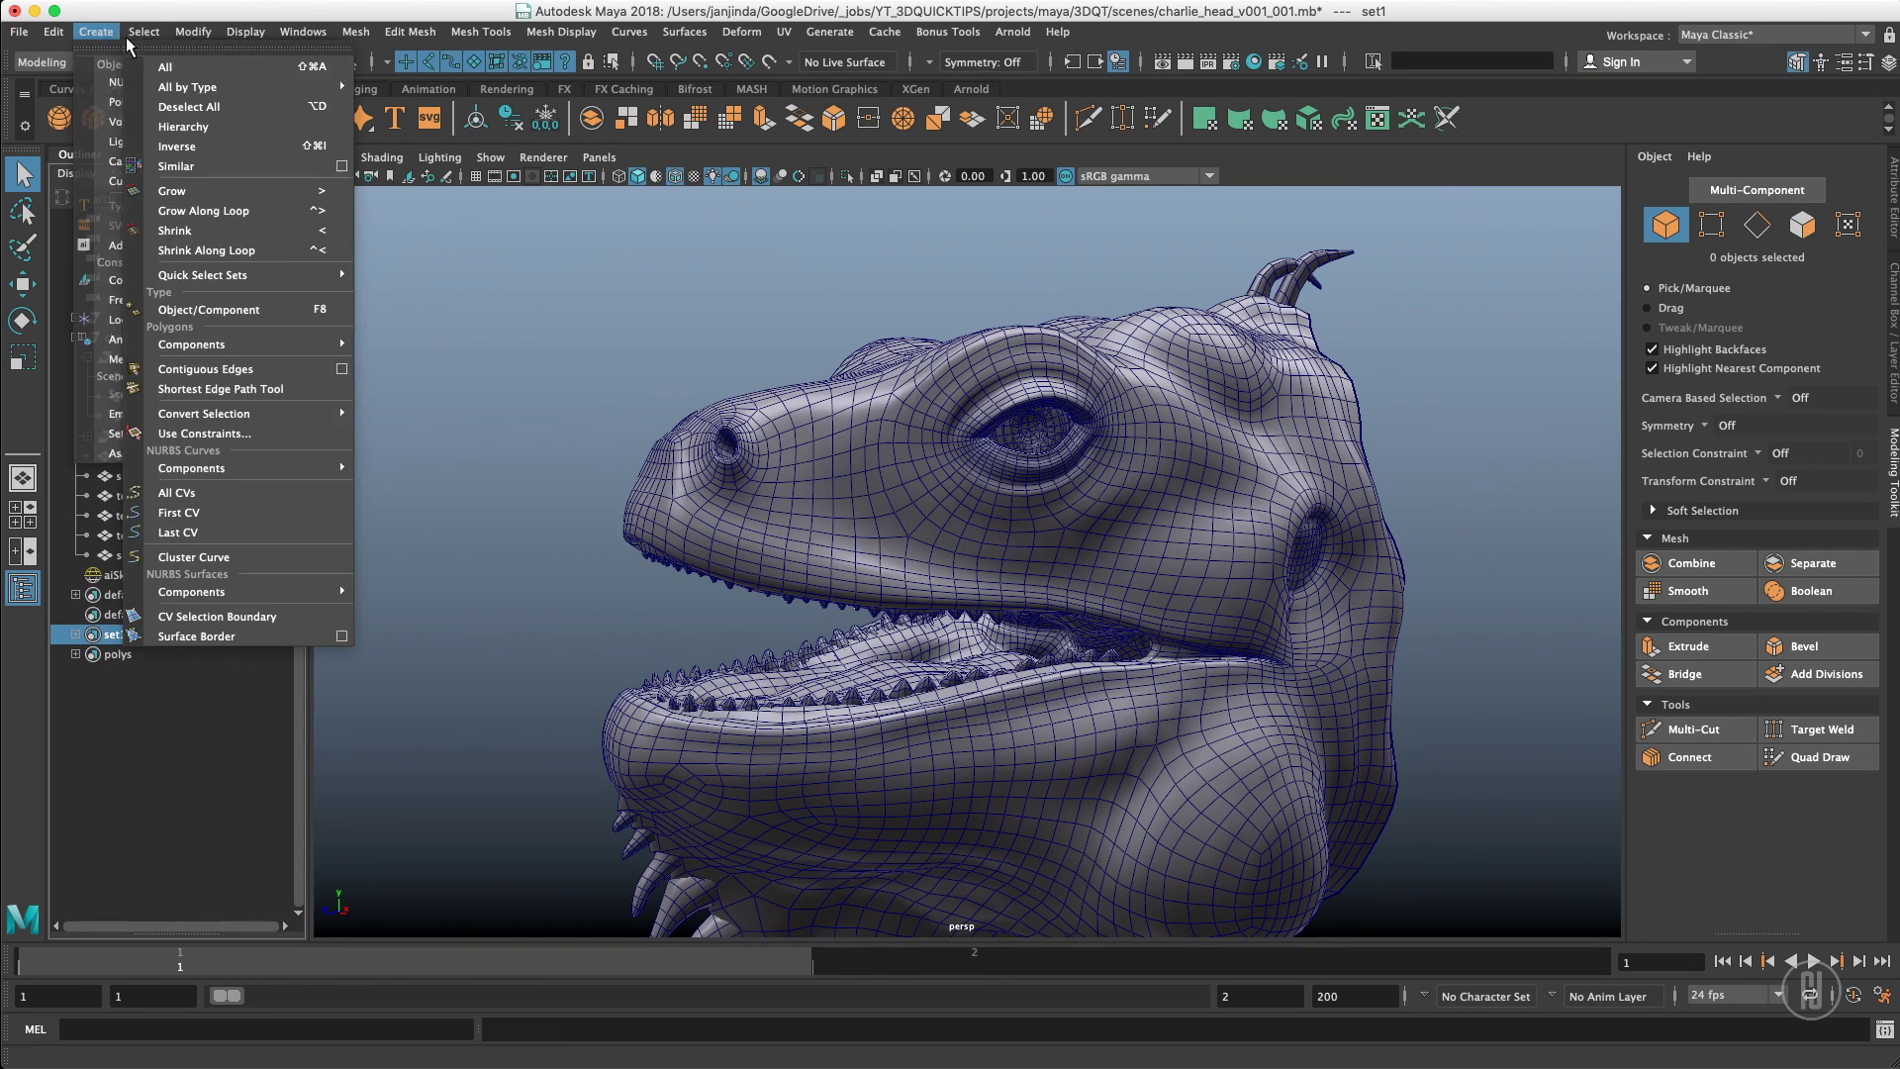
{"action": "mouse_move", "coordinate": [105, 39]}
{"action": "mouse_move", "coordinate": [247, 433]}
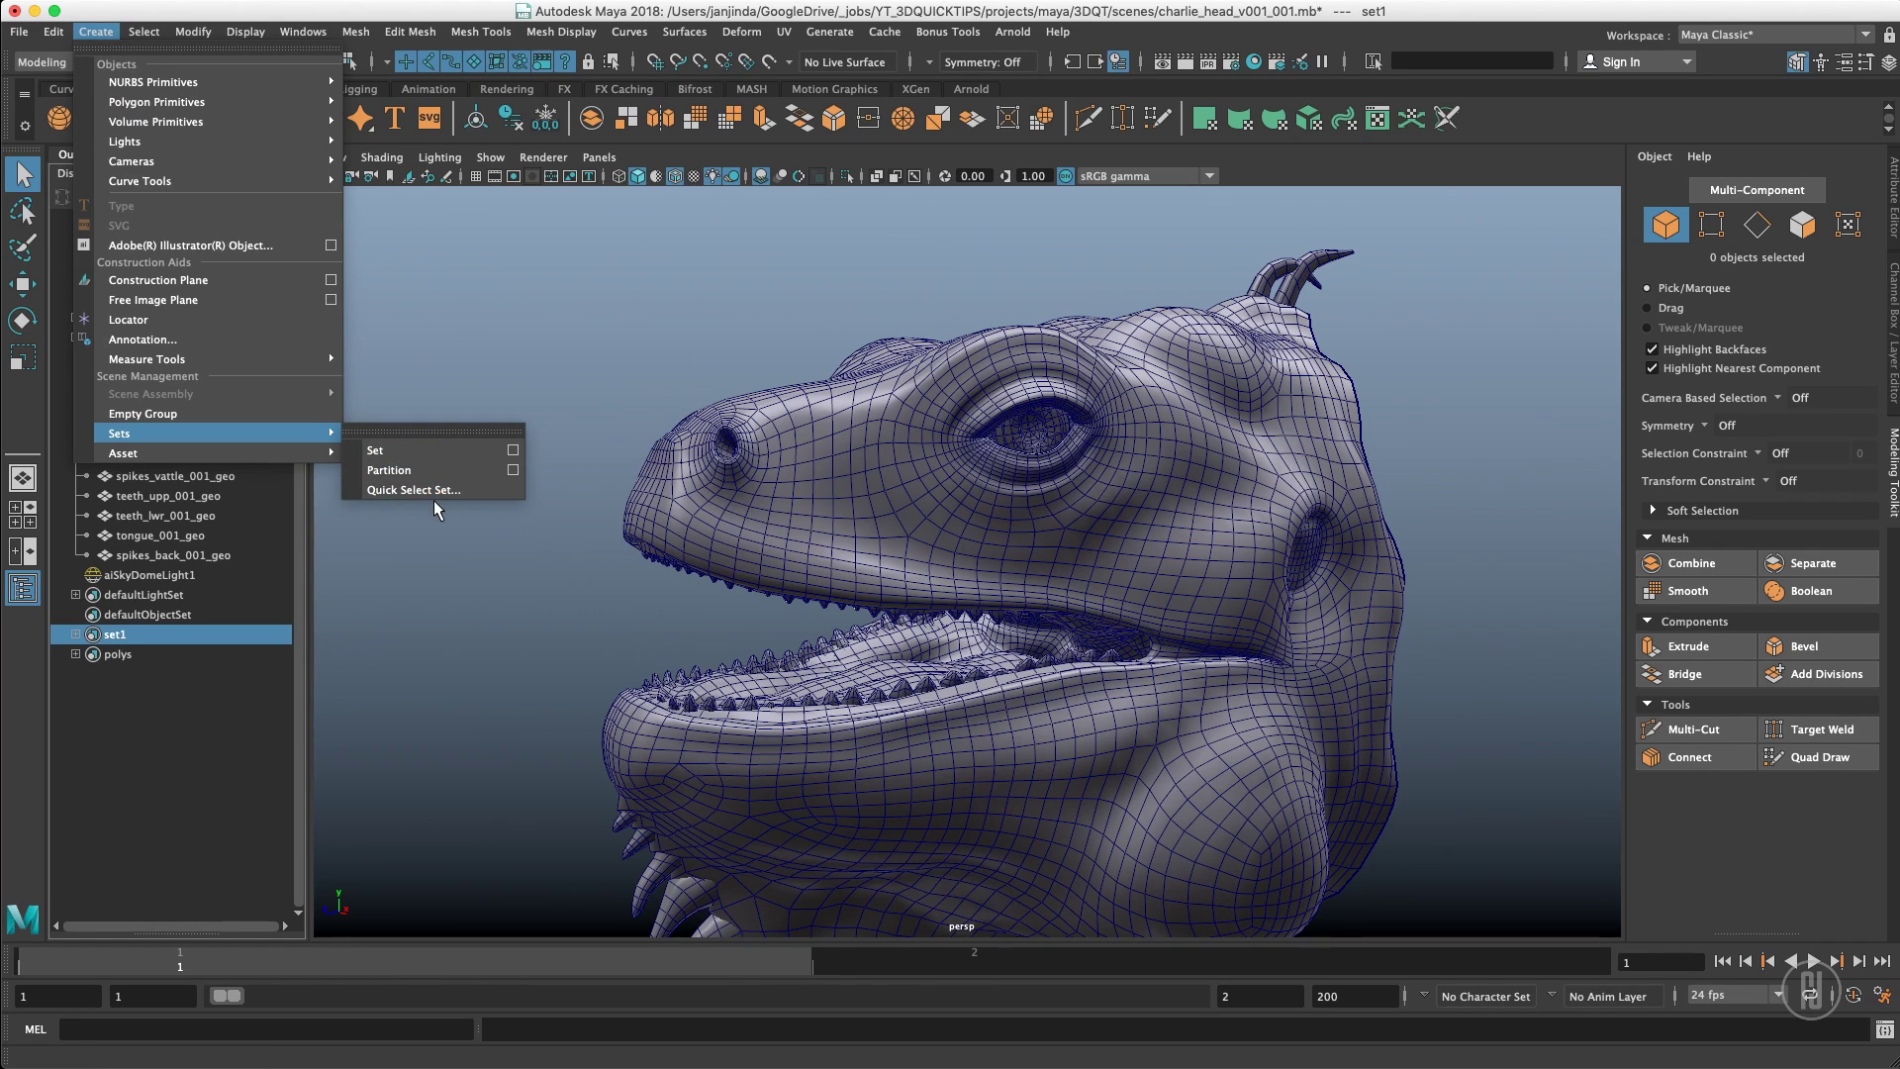
{"action": "mouse_move", "coordinate": [249, 275]}
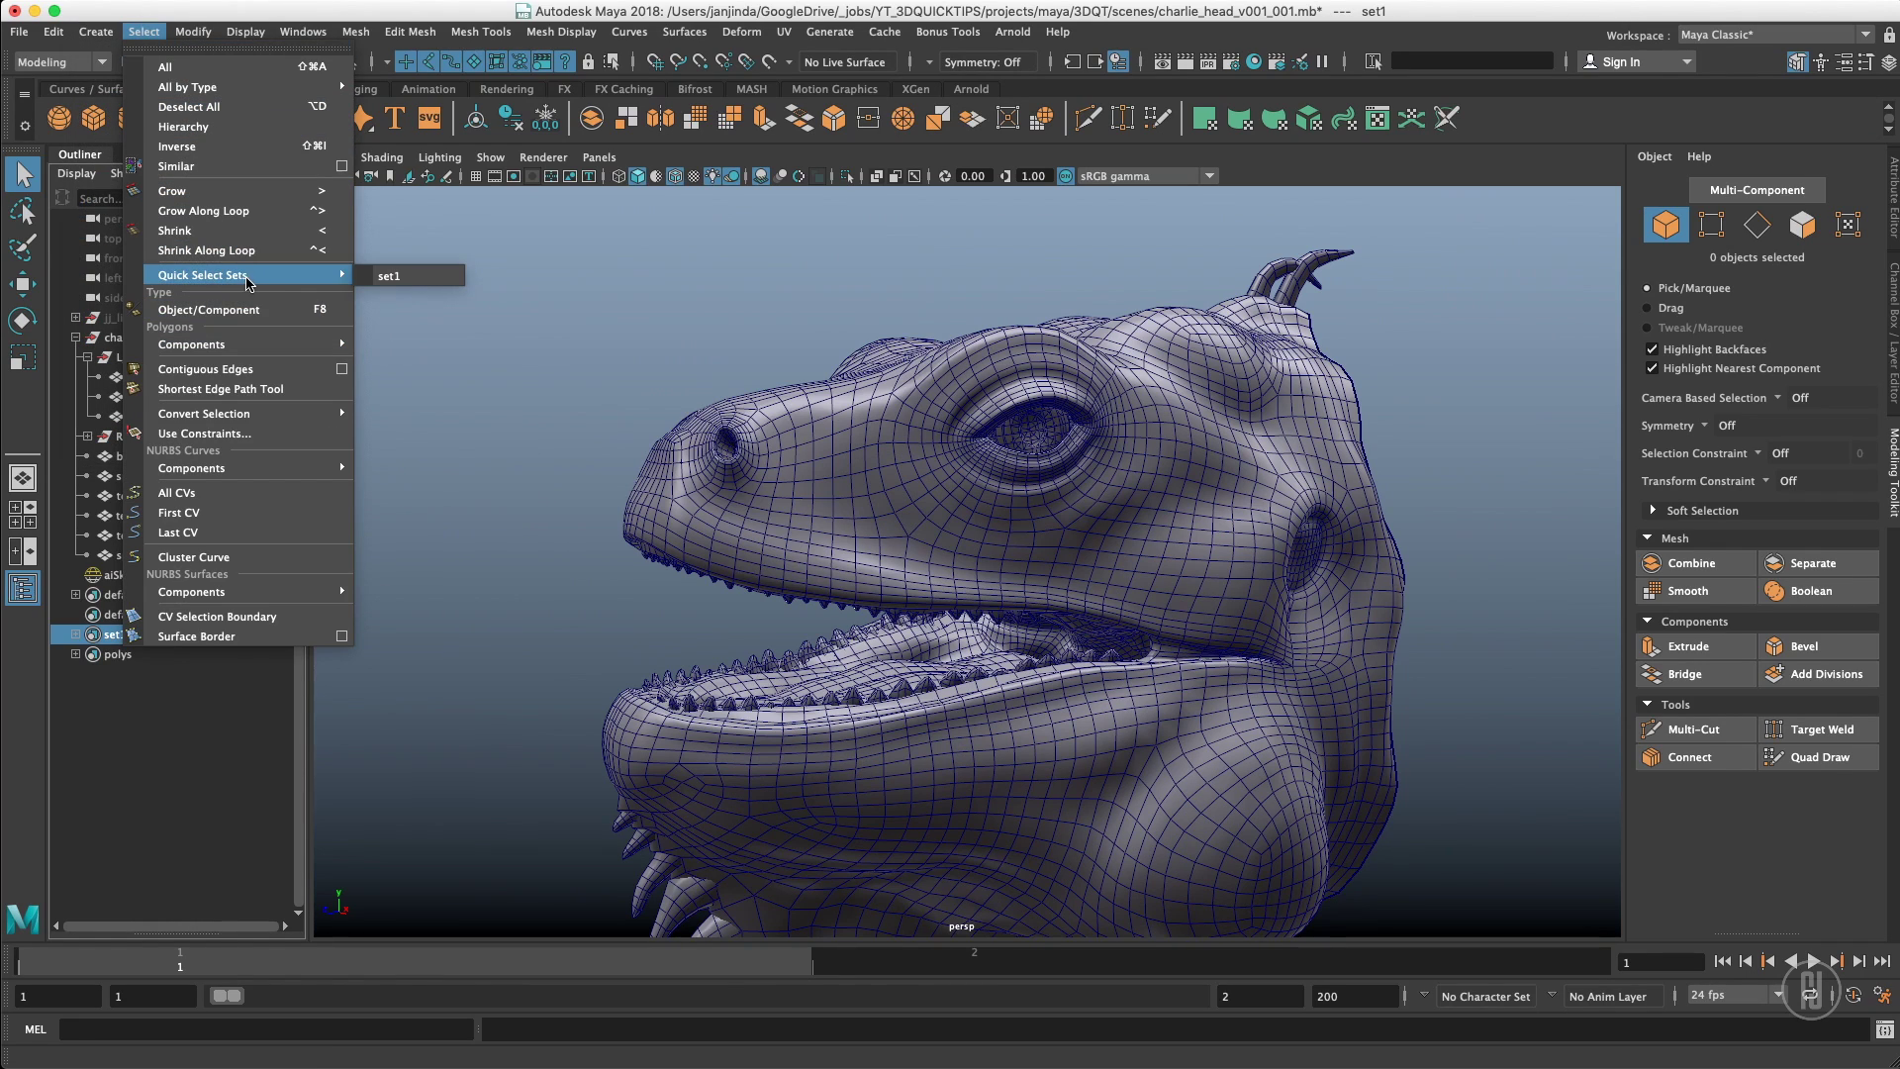
{"action": "left_click", "coordinate": [523, 490]}
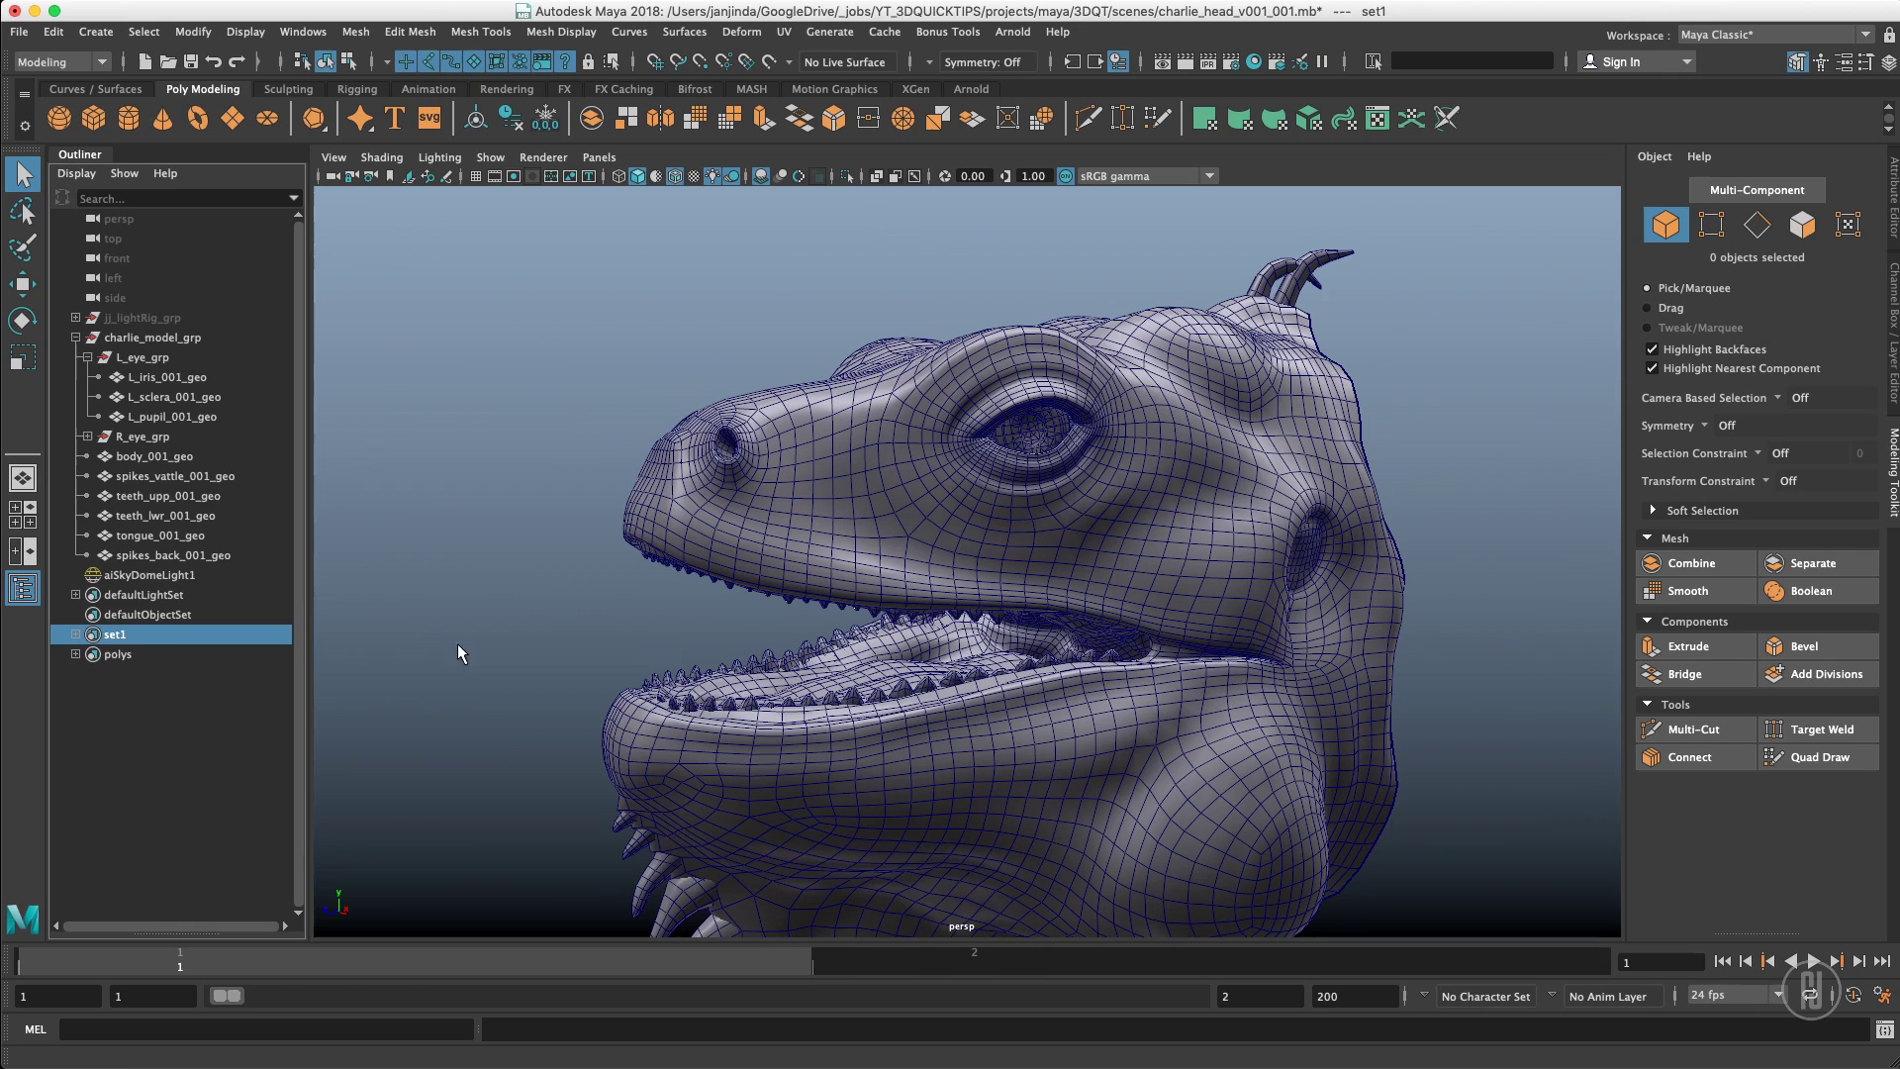
Try selecting the members of set1 and of the polys set from the Outliner
{"action": "left_click", "coordinate": [157, 655], "text": "shift"}
{"action": "left_click", "coordinate": [150, 633]}
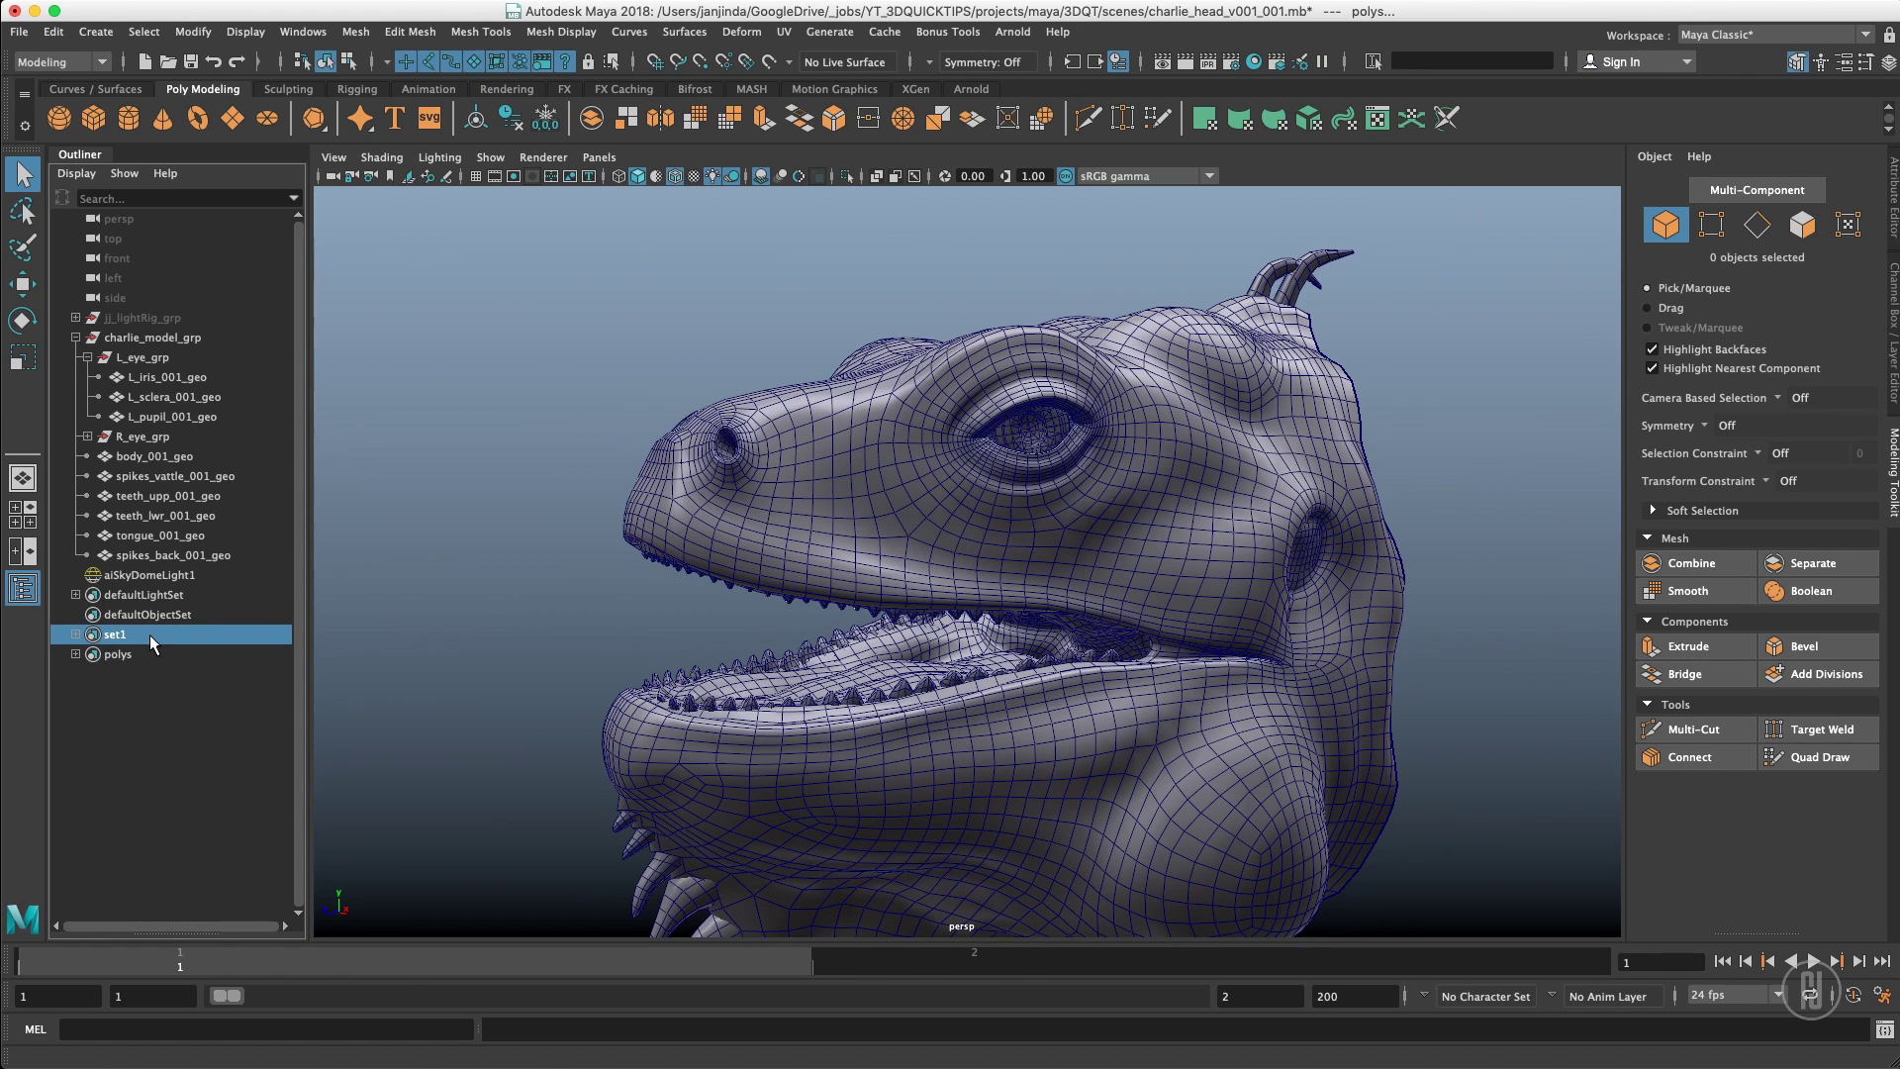
{"action": "right_click", "coordinate": [145, 634]}
{"action": "left_click", "coordinate": [183, 652]}
{"action": "right_click", "coordinate": [138, 653]}
{"action": "left_click", "coordinate": [187, 662]}
Delete both set1 and the polys set from the scene
{"action": "left_click", "coordinate": [175, 633]}
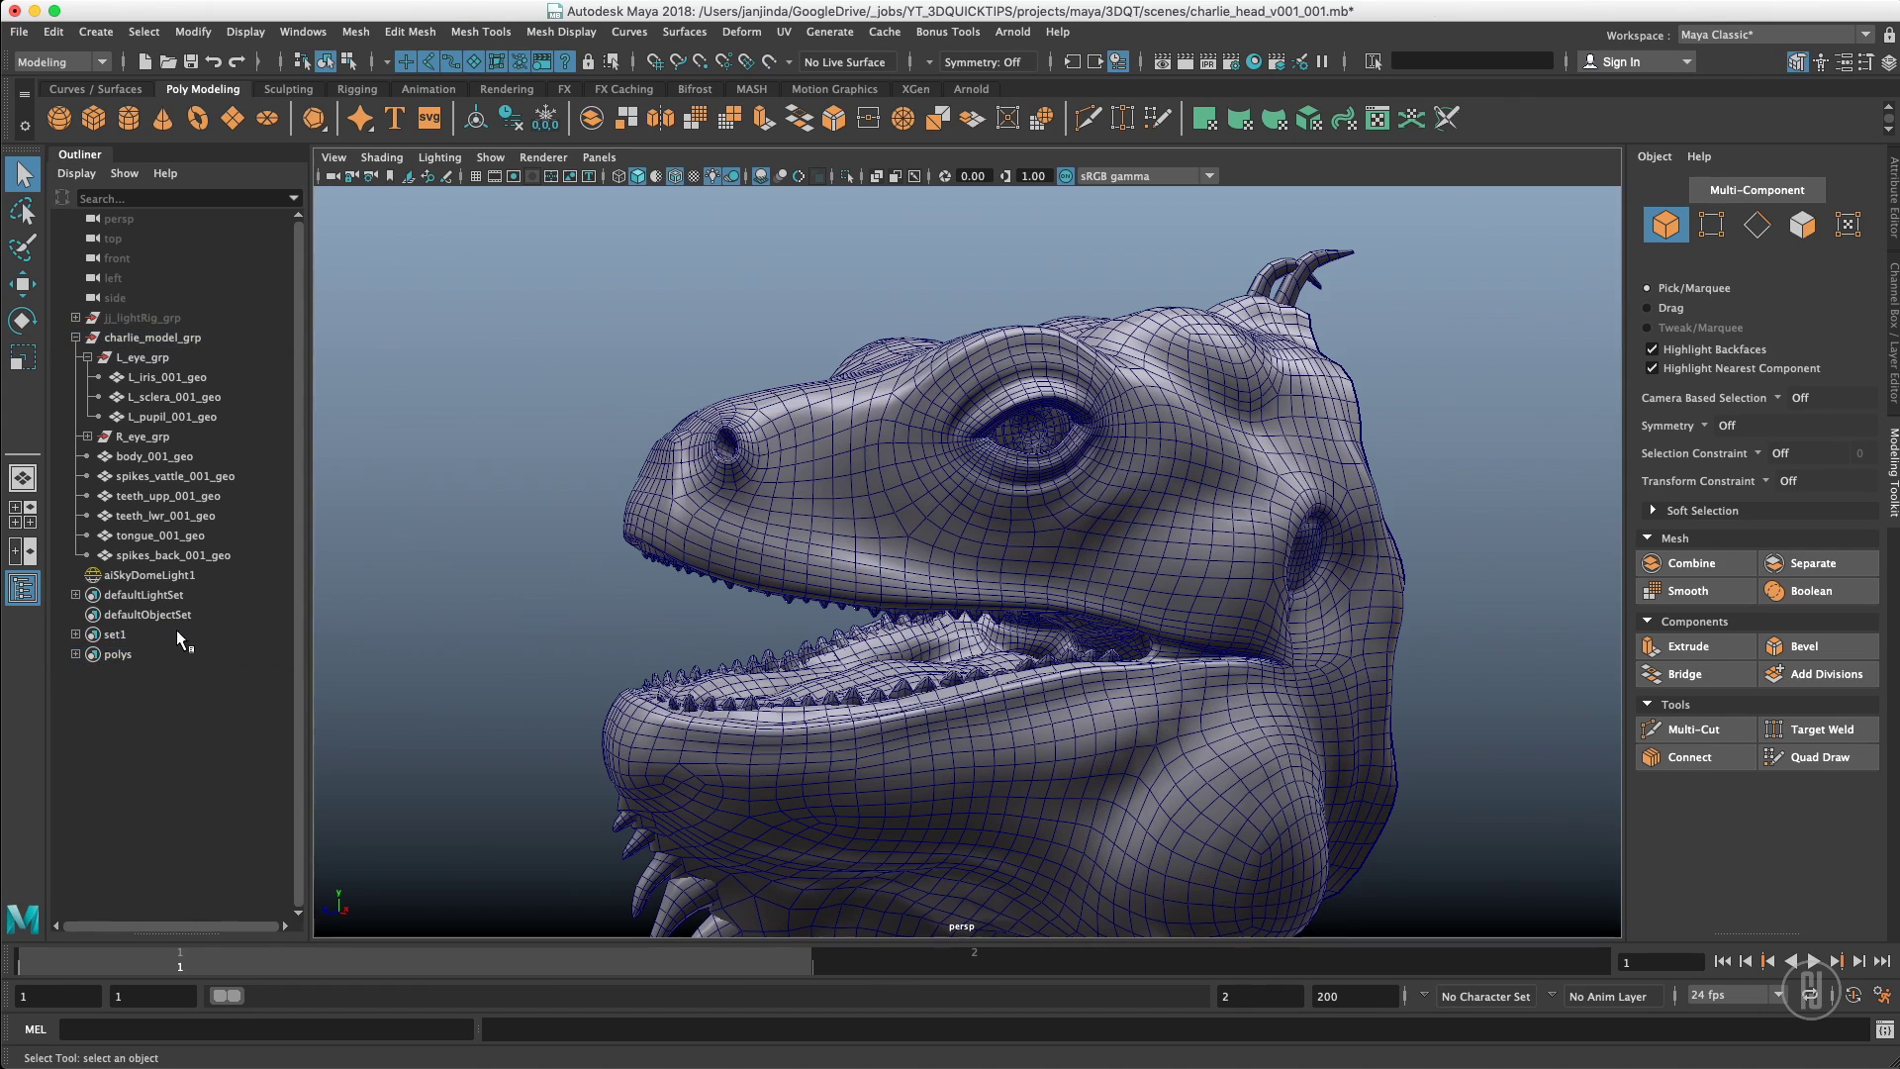
{"action": "left_click", "coordinate": [187, 648], "text": "shift"}
{"action": "key", "text": "Delete"}
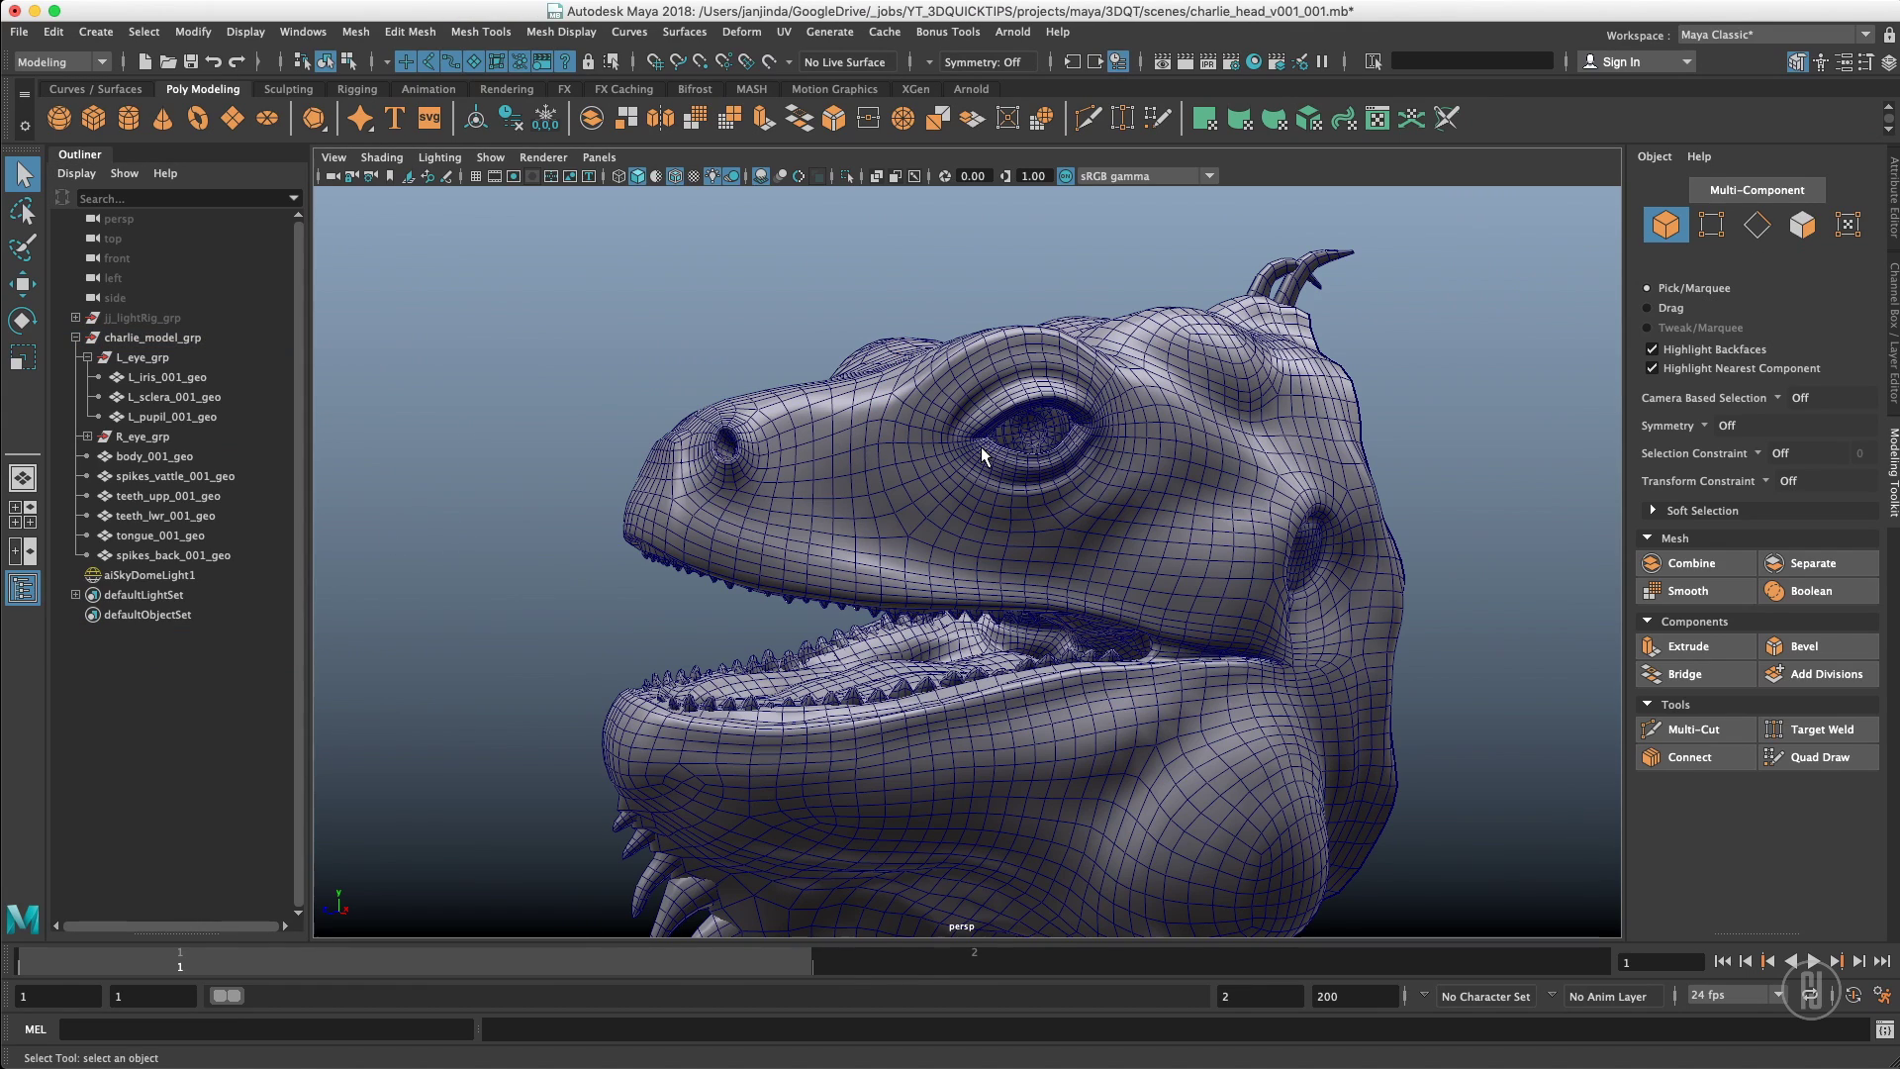
Open the Select Tool's settings to show its common selection options
{"action": "left_click_drag", "start_coordinate": [950, 390], "coordinate": [892, 378], "text": "alt"}
{"action": "right_click_drag", "start_coordinate": [895, 384], "coordinate": [953, 402], "text": "alt"}
{"action": "left_click_drag", "start_coordinate": [953, 401], "coordinate": [893, 420], "text": "alt"}
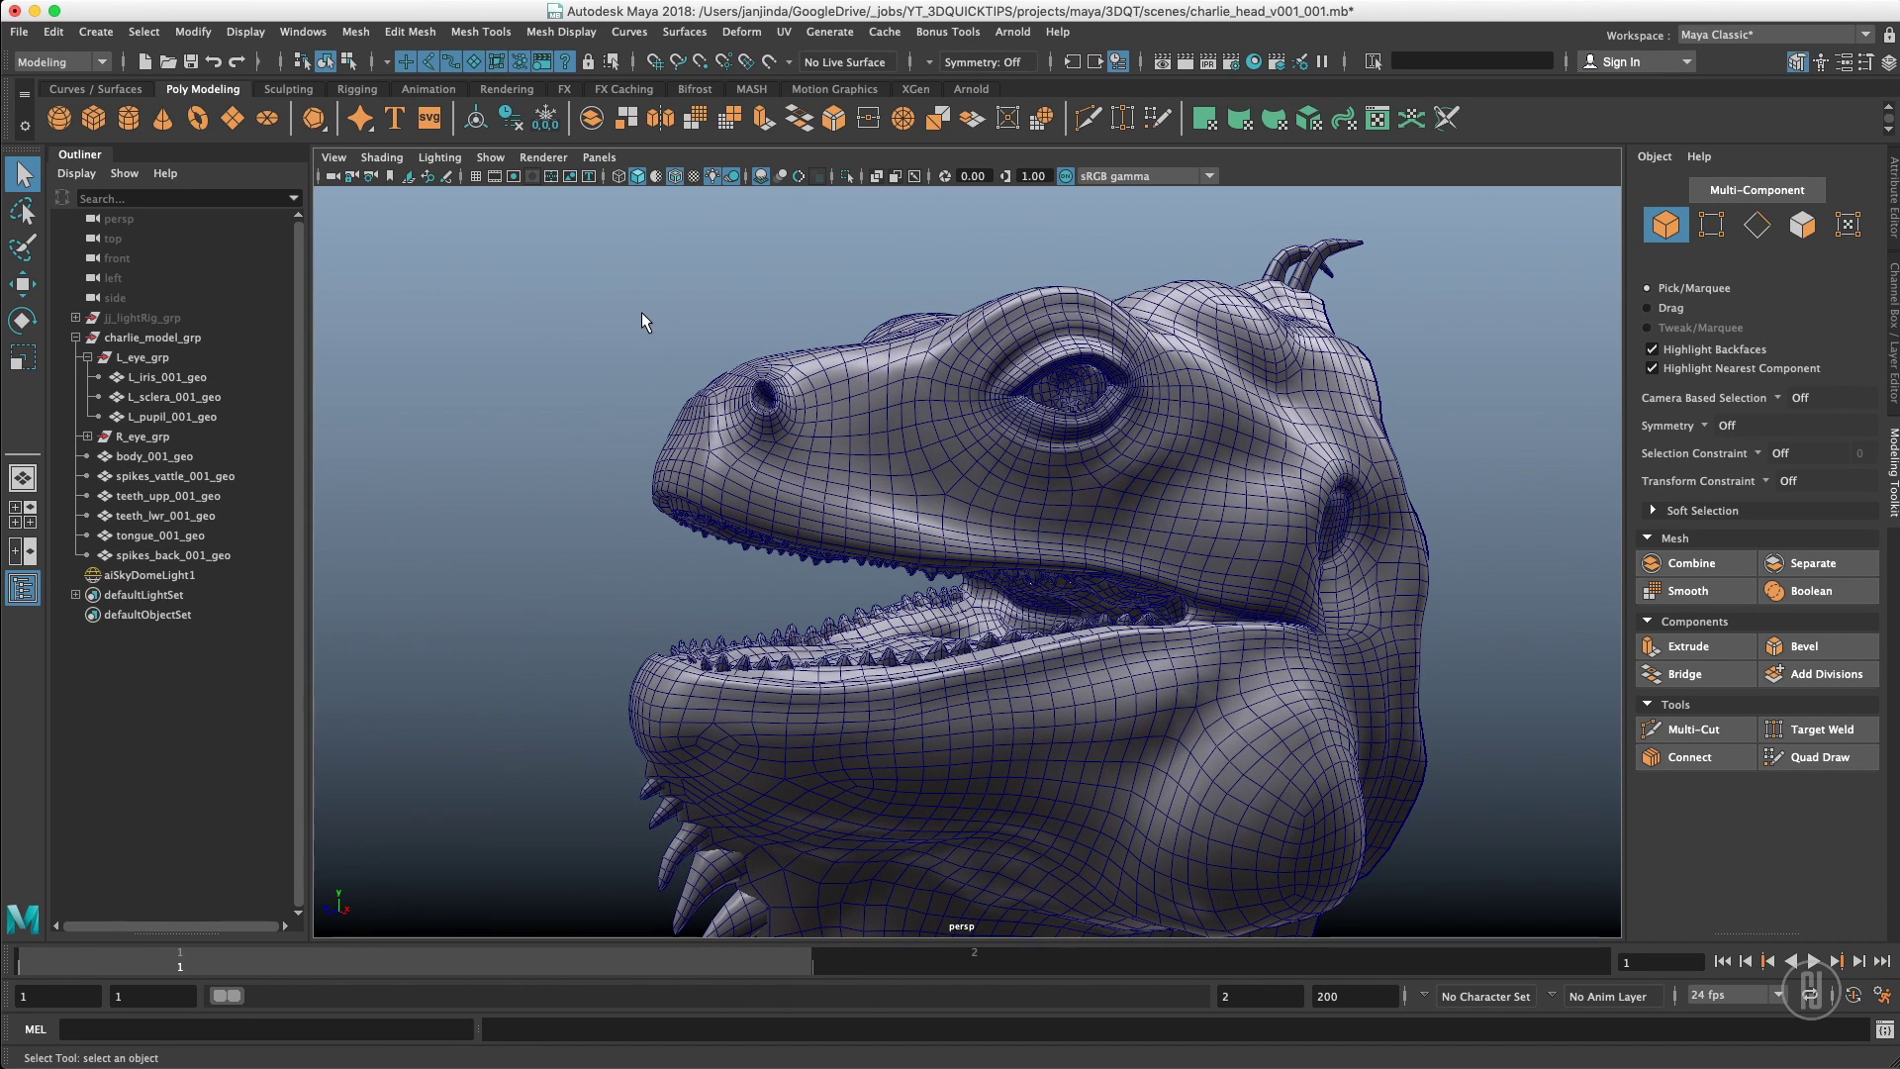
{"action": "double_click", "coordinate": [23, 178]}
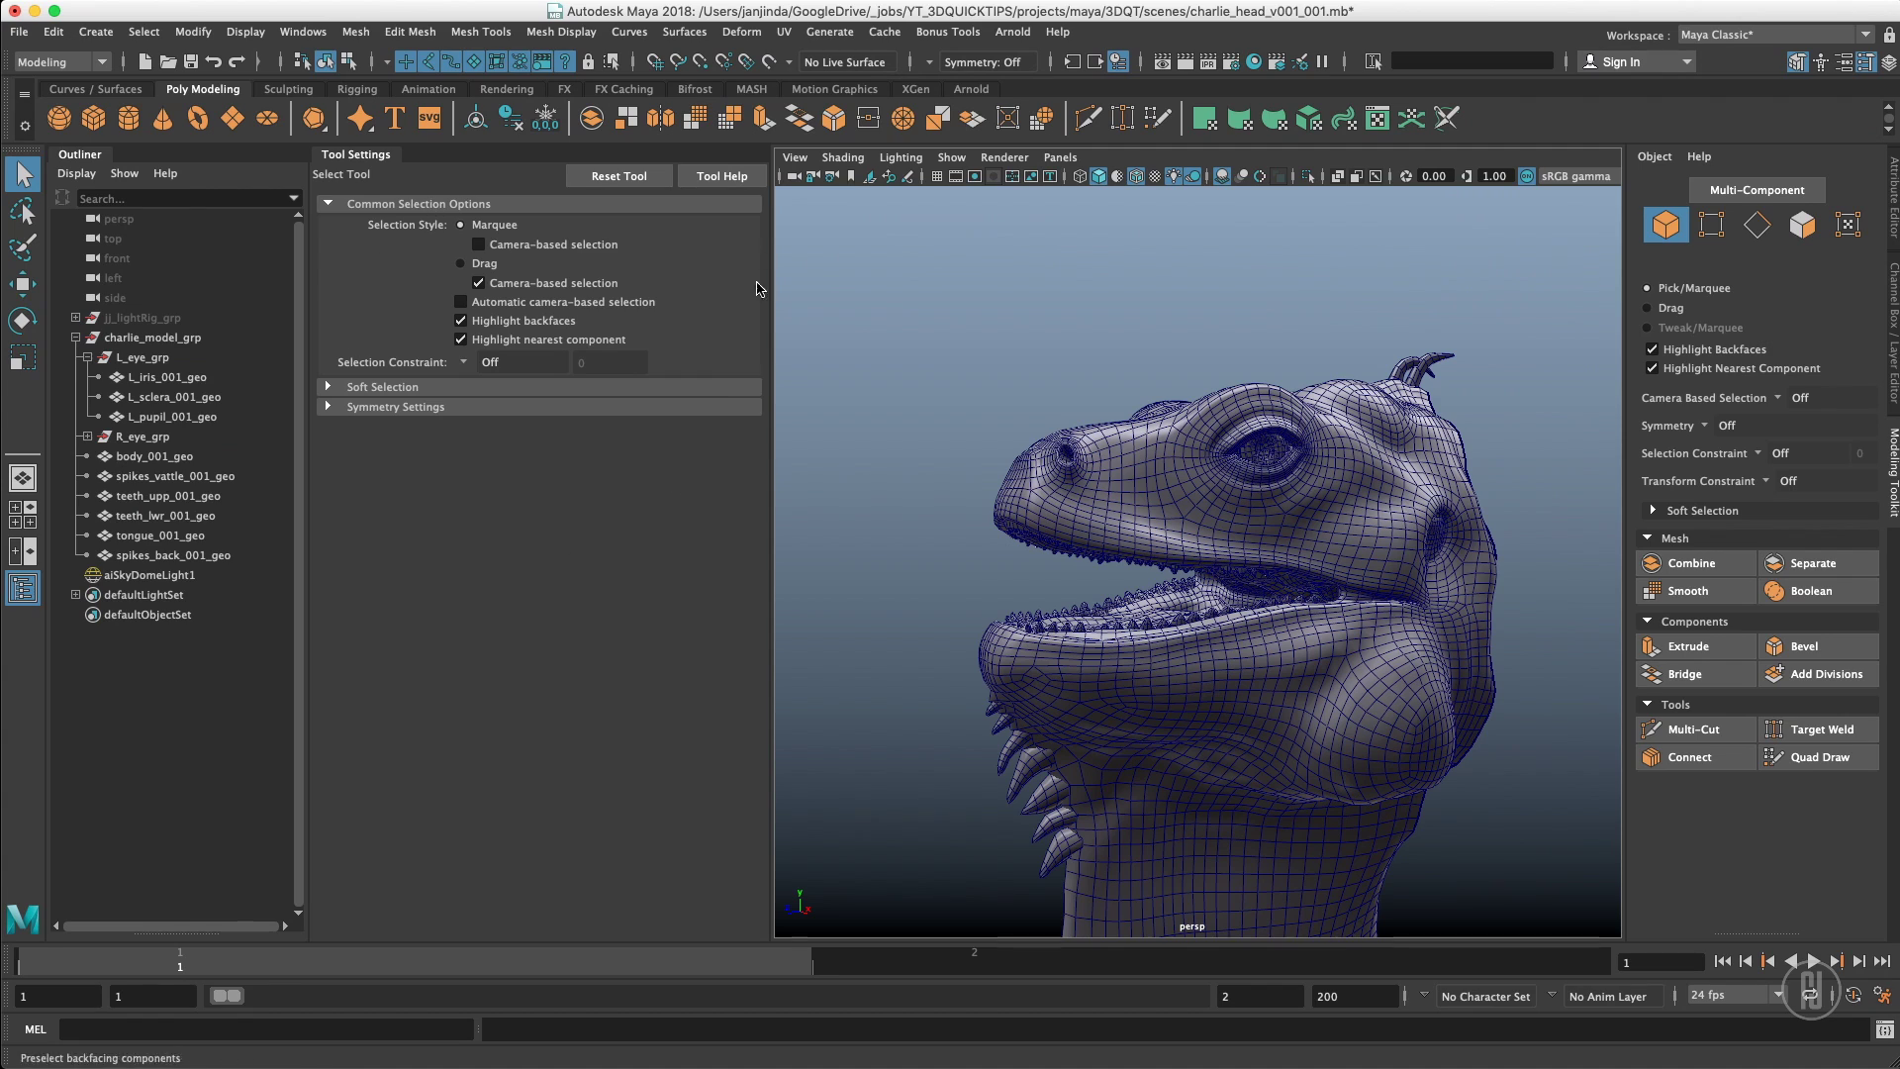
Select the body mesh, show the Move Tool's settings, enter face mode and return to the Select Tool
{"action": "left_click", "coordinate": [1031, 466]}
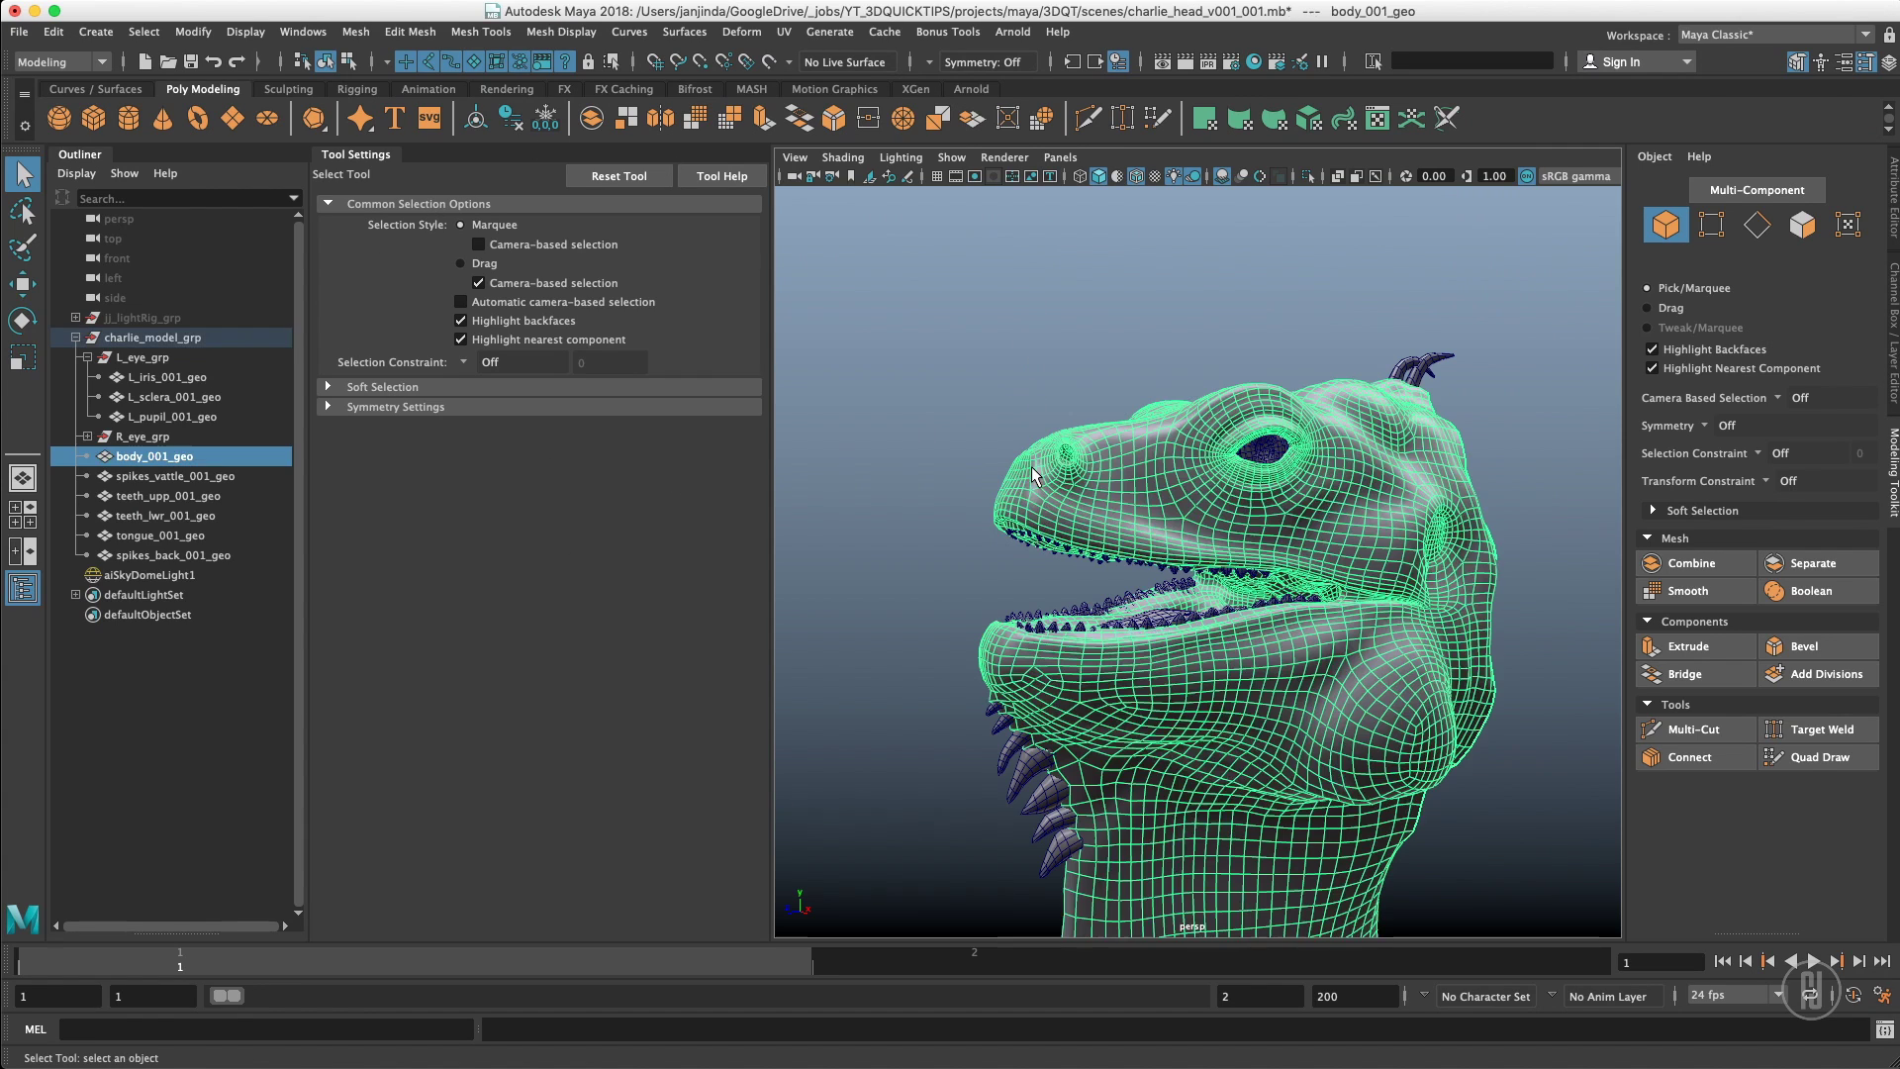
{"action": "key", "text": "w"}
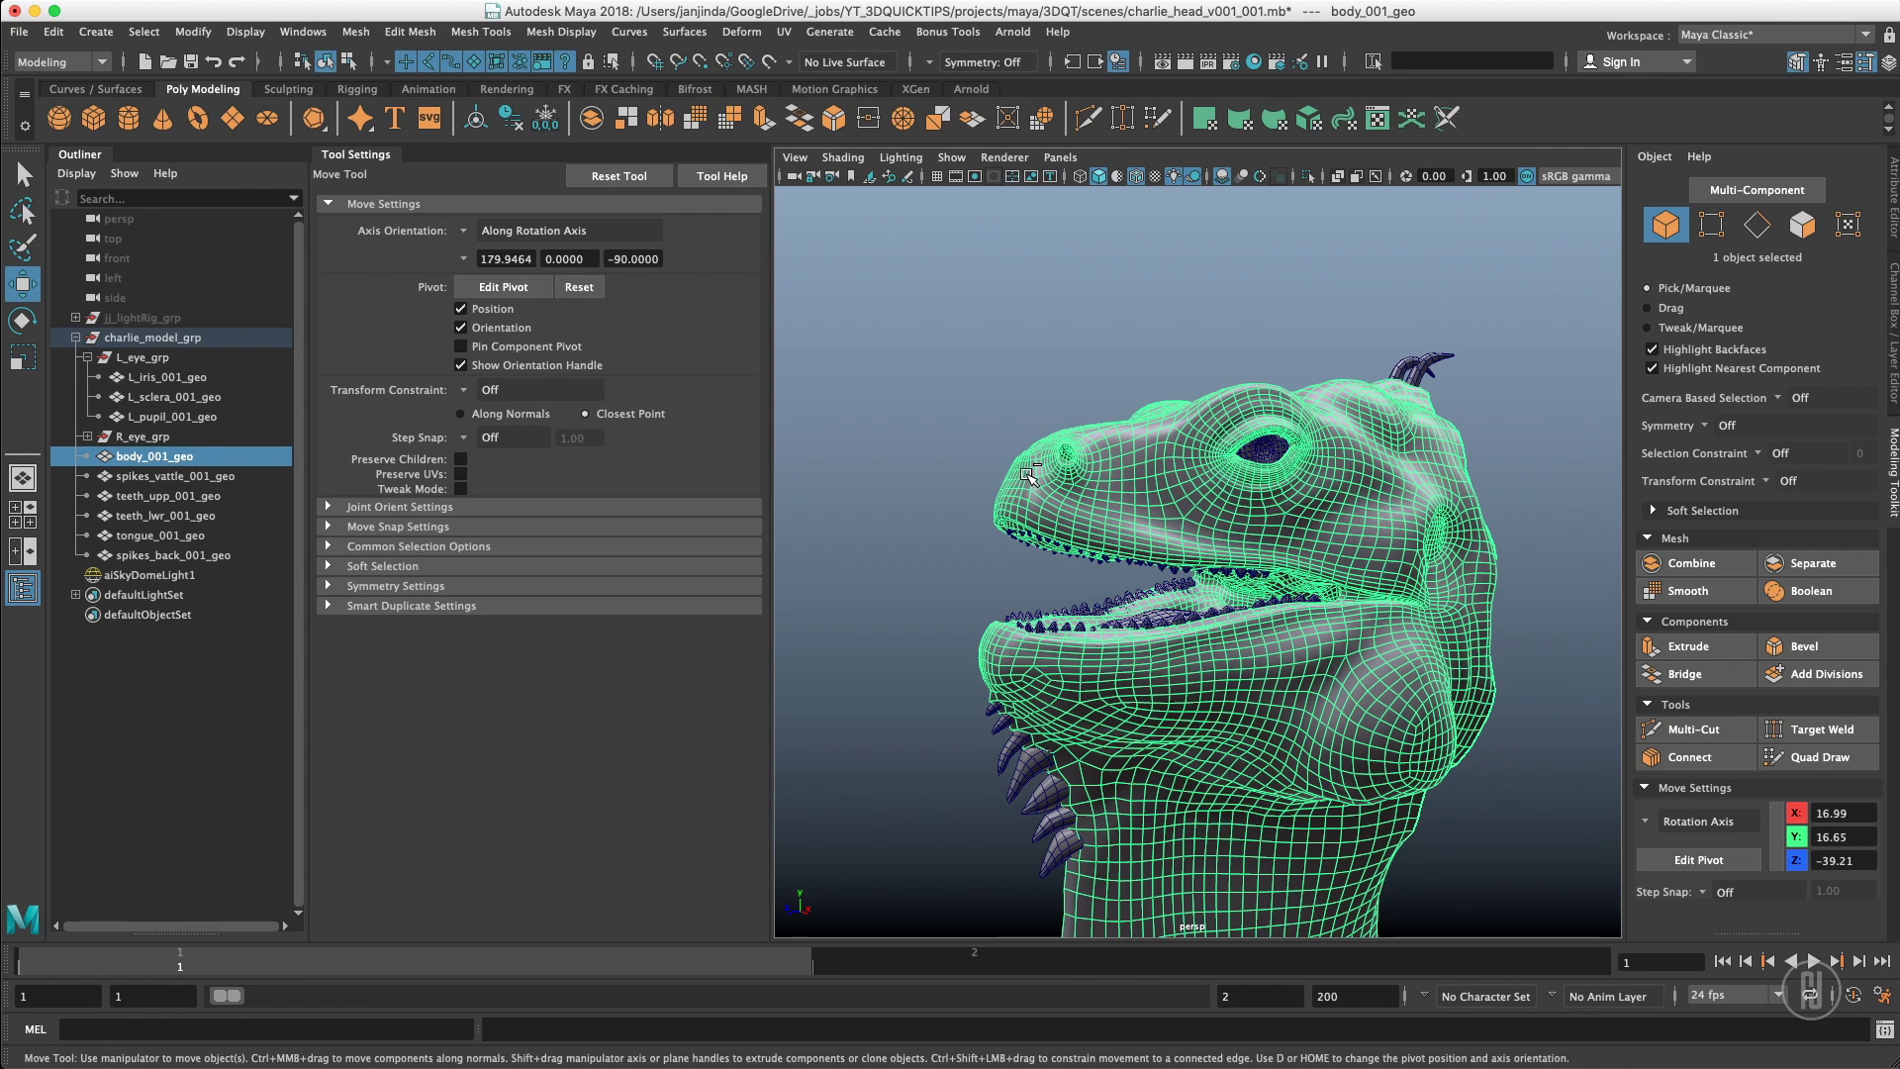
{"action": "key", "text": "F11"}
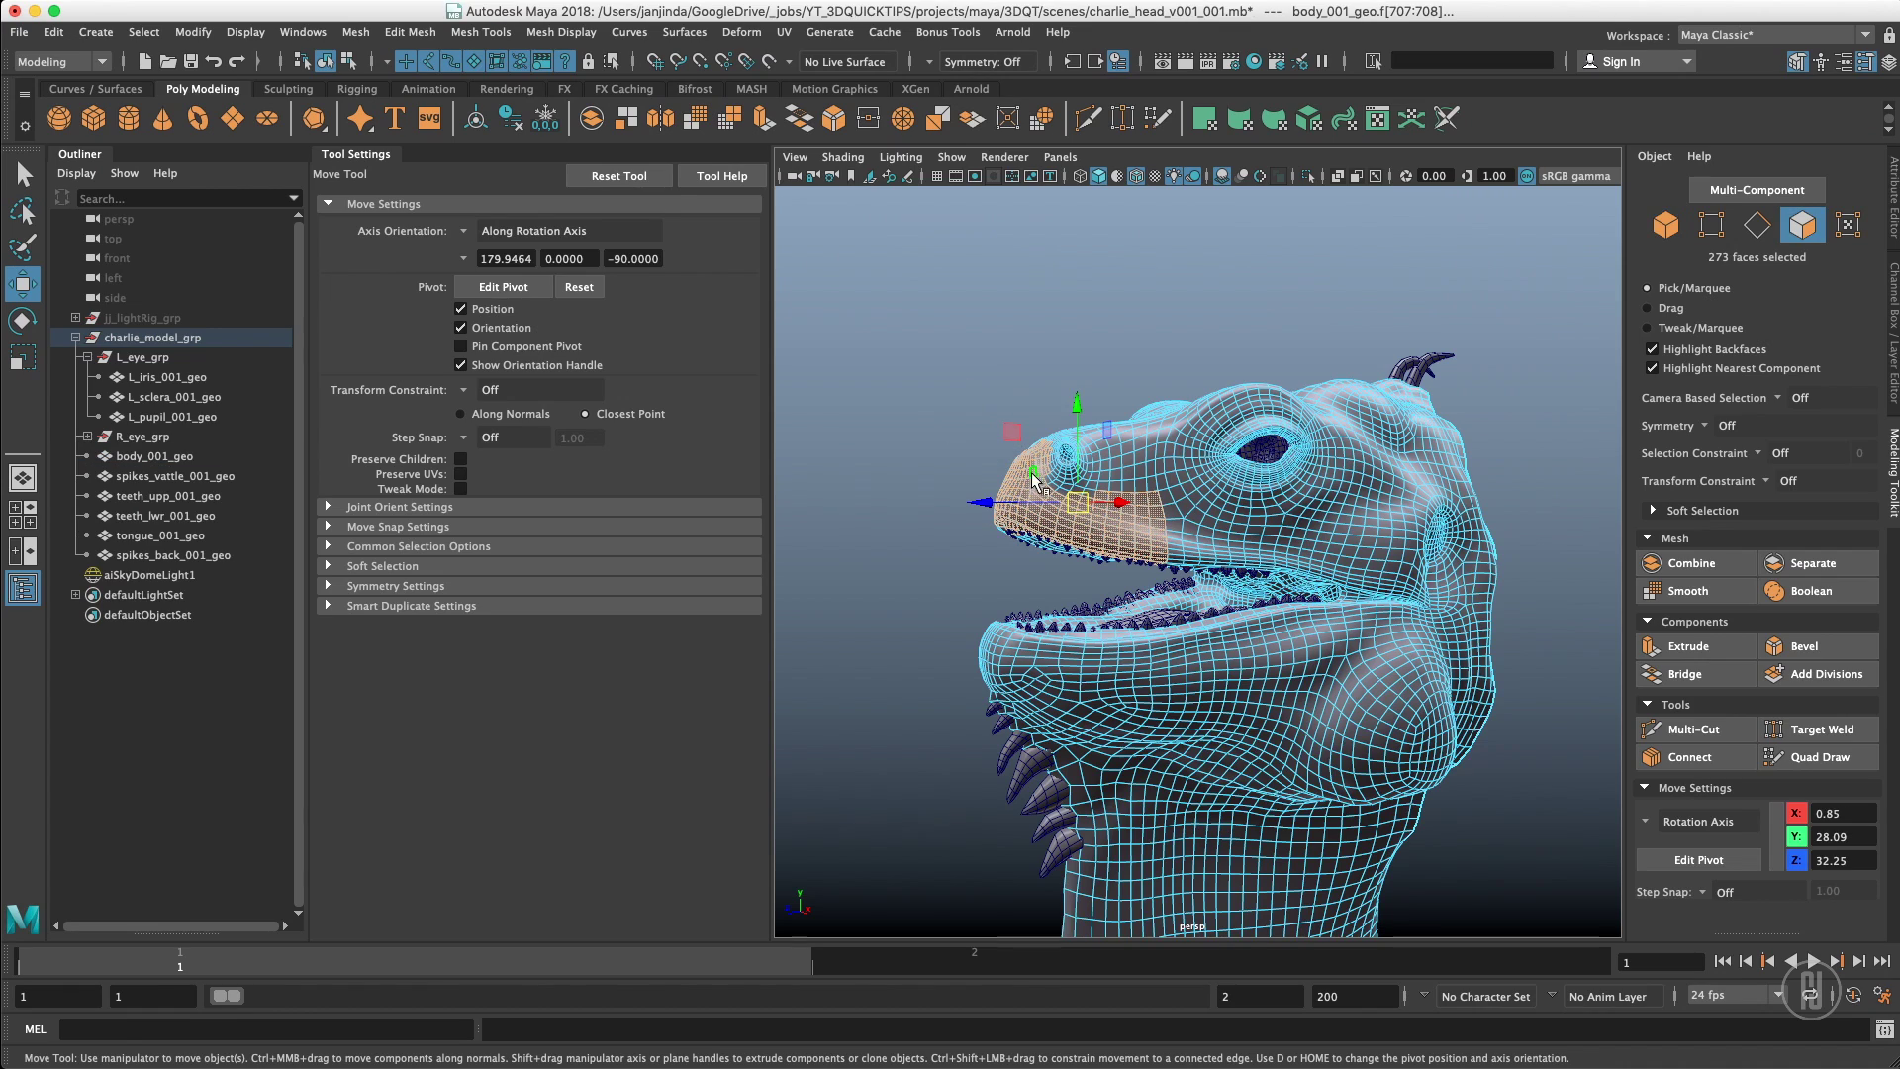
{"action": "key", "text": "q"}
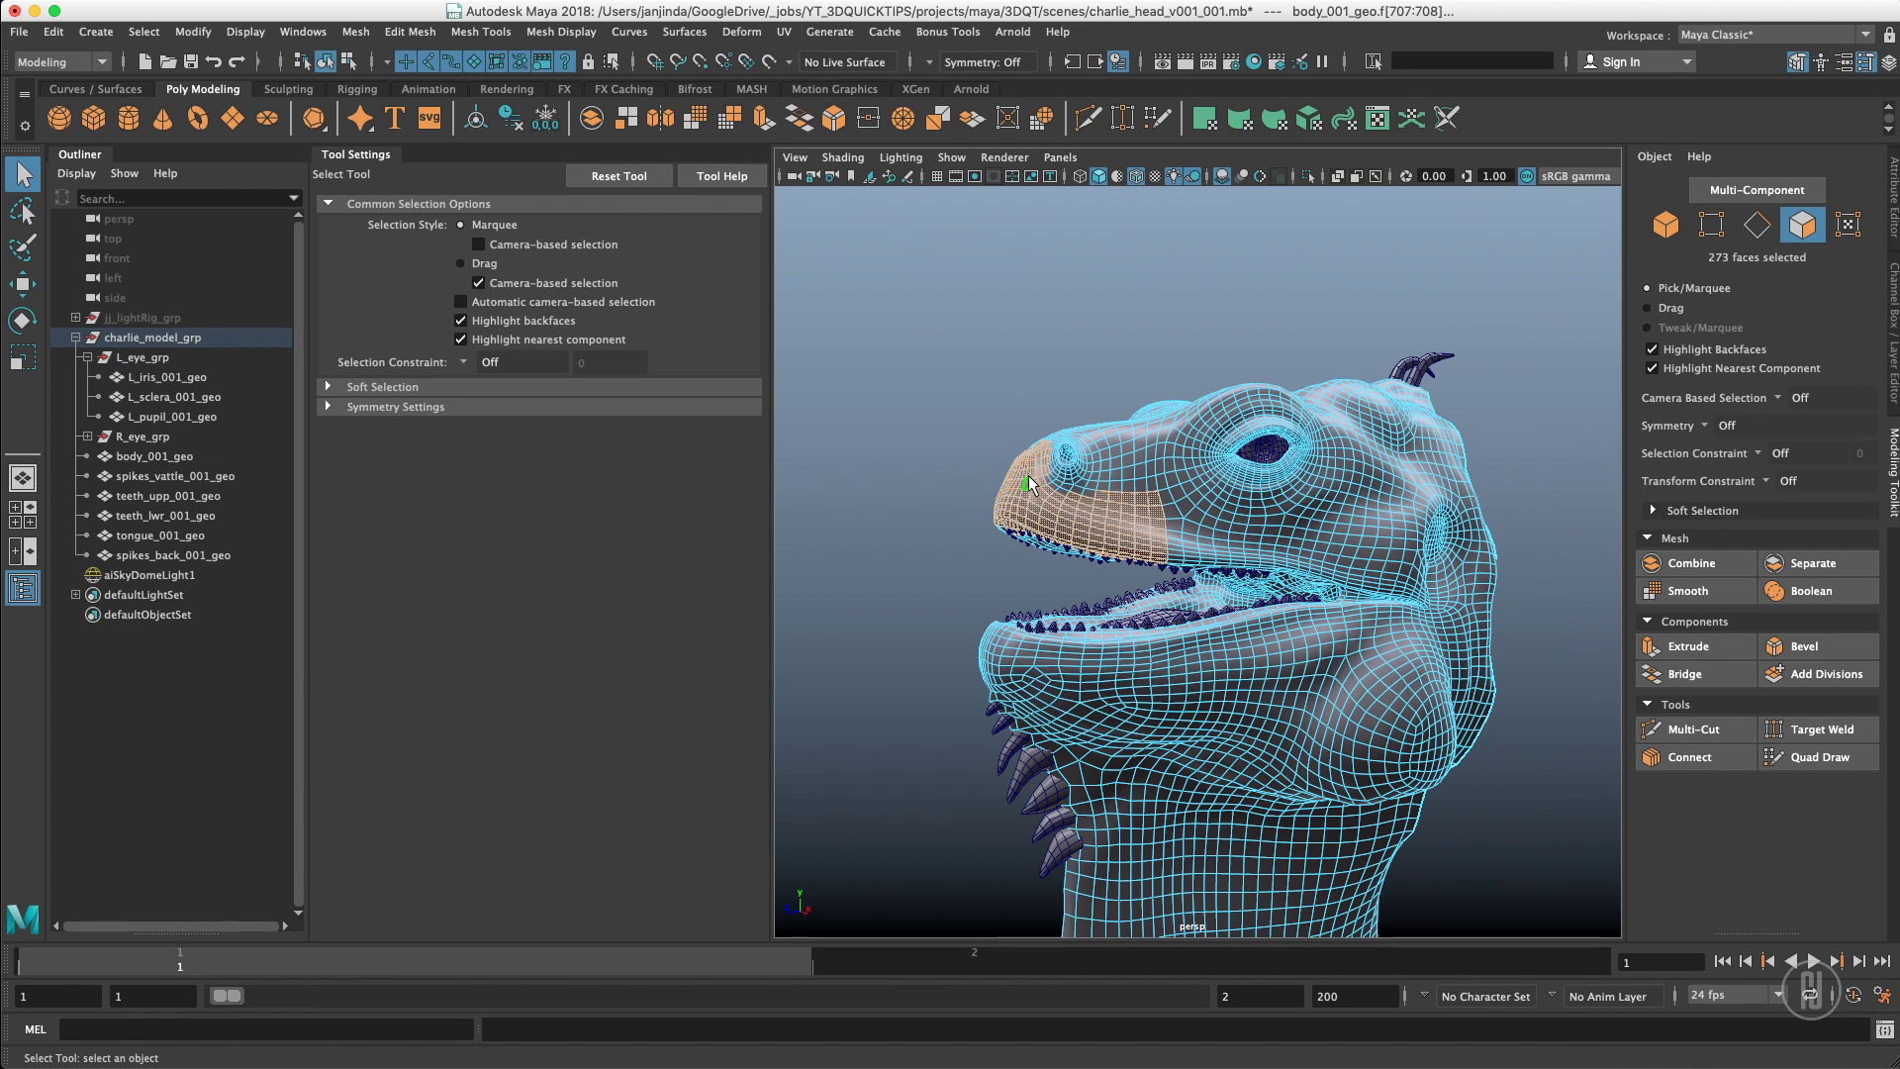
Examine the selection conversion and Select Tool marking menus over the snout faces, and return the body mesh to object mode
{"action": "right_click", "coordinate": [1030, 478], "text": "shift"}
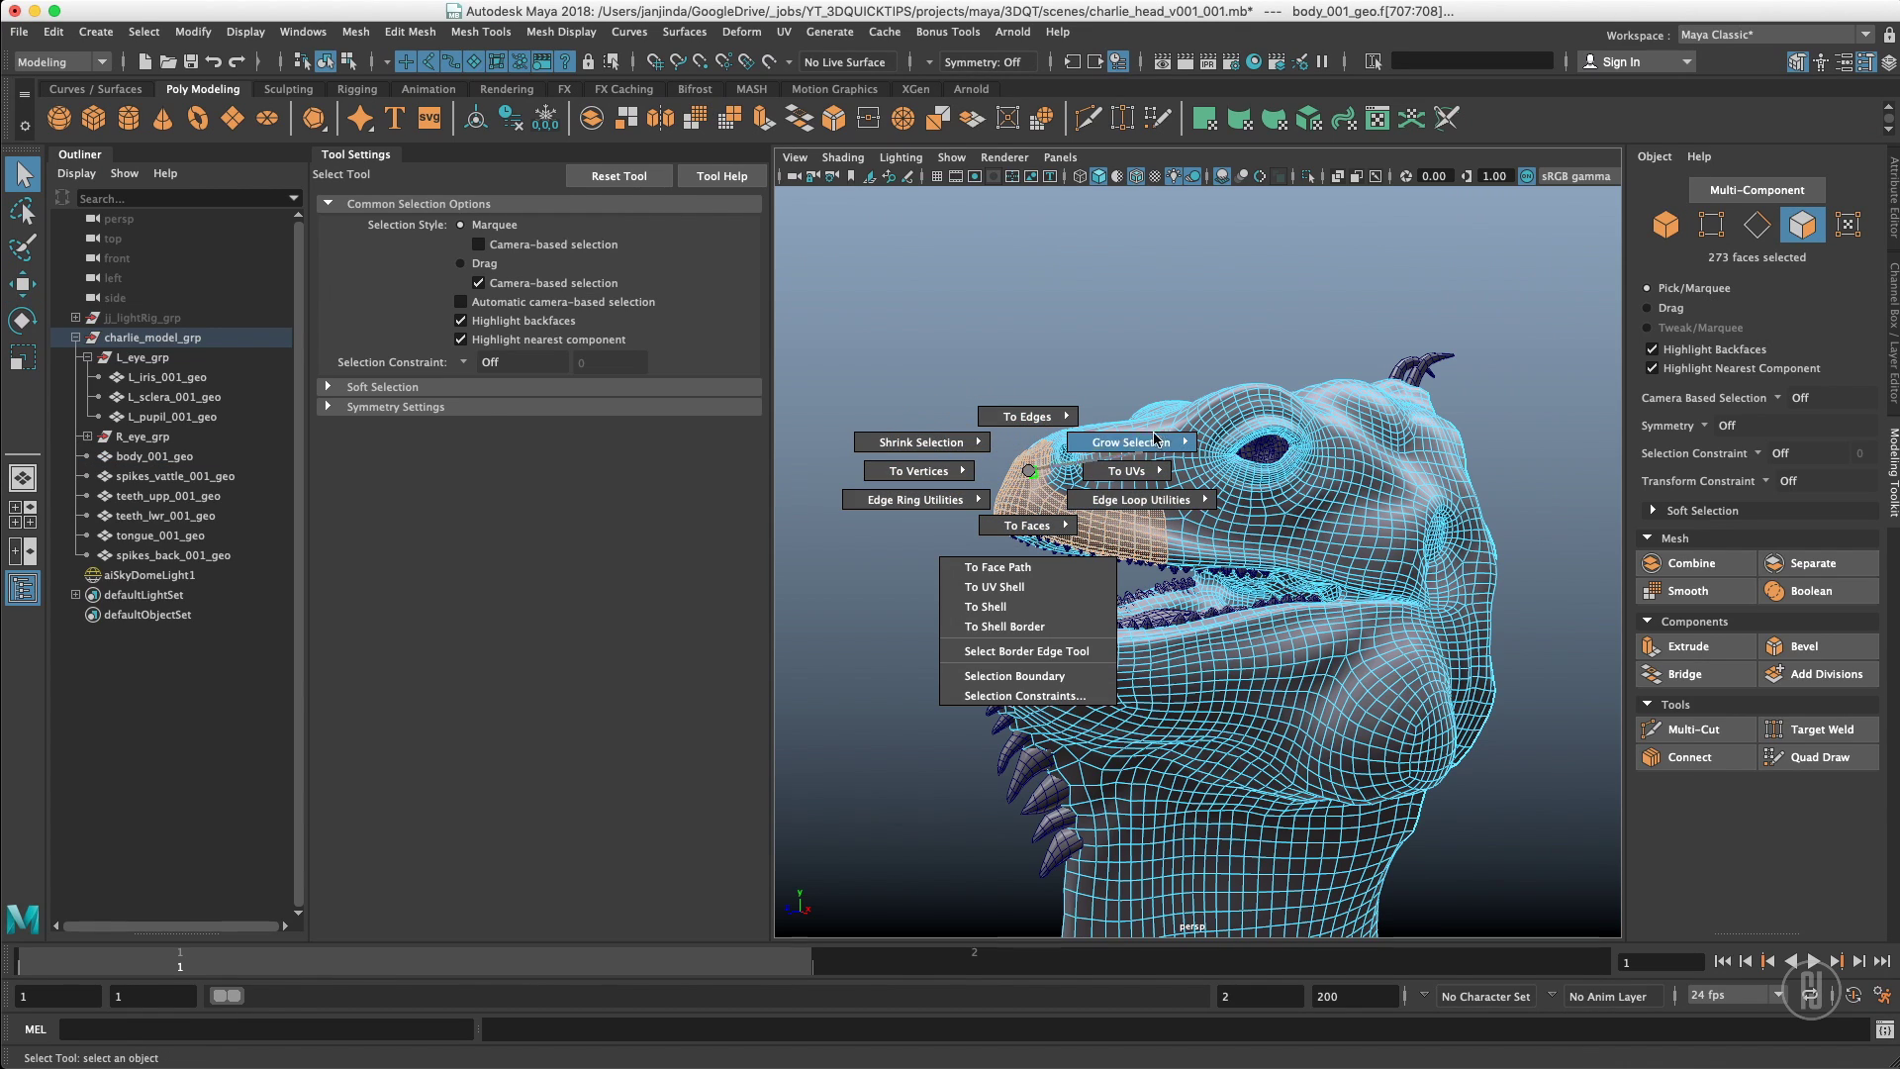
{"action": "right_click_drag", "start_coordinate": [977, 355], "coordinate": [1026, 483], "text": "shift"}
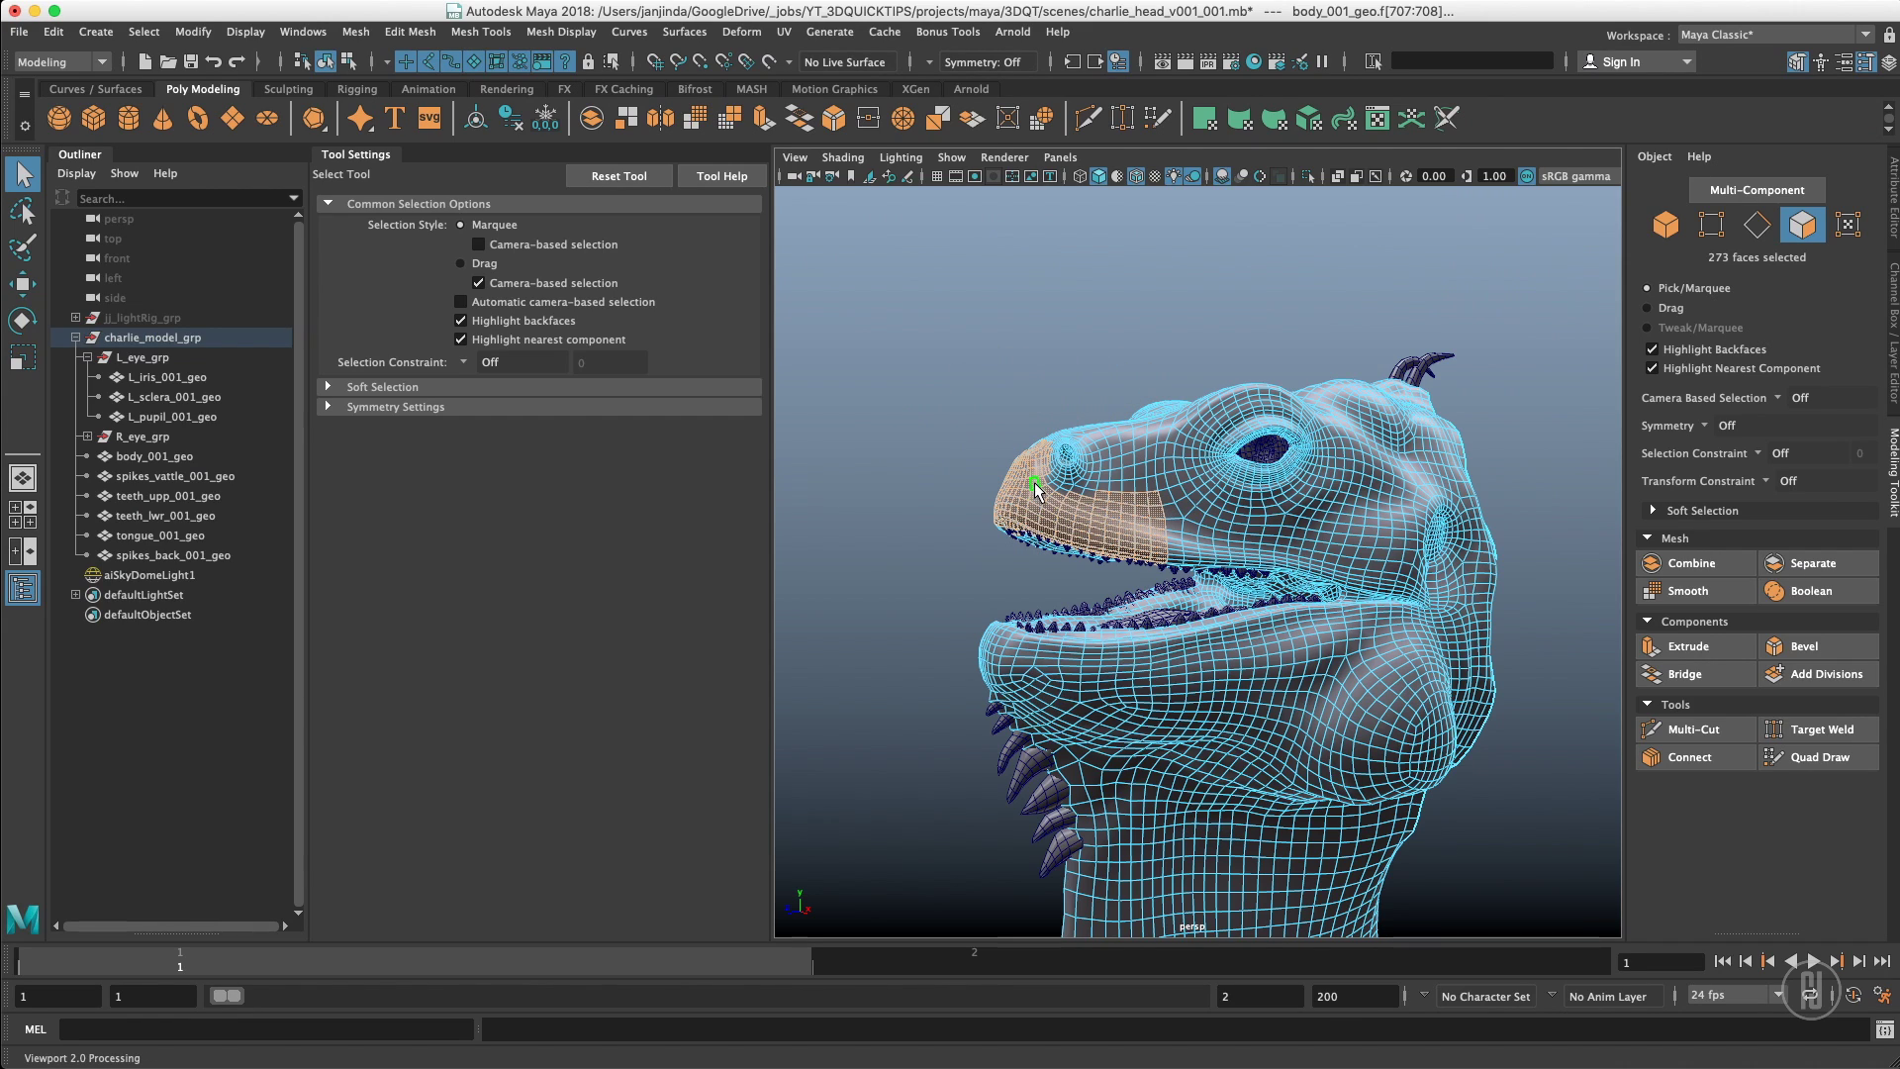
{"action": "left_click", "coordinate": [1028, 468]}
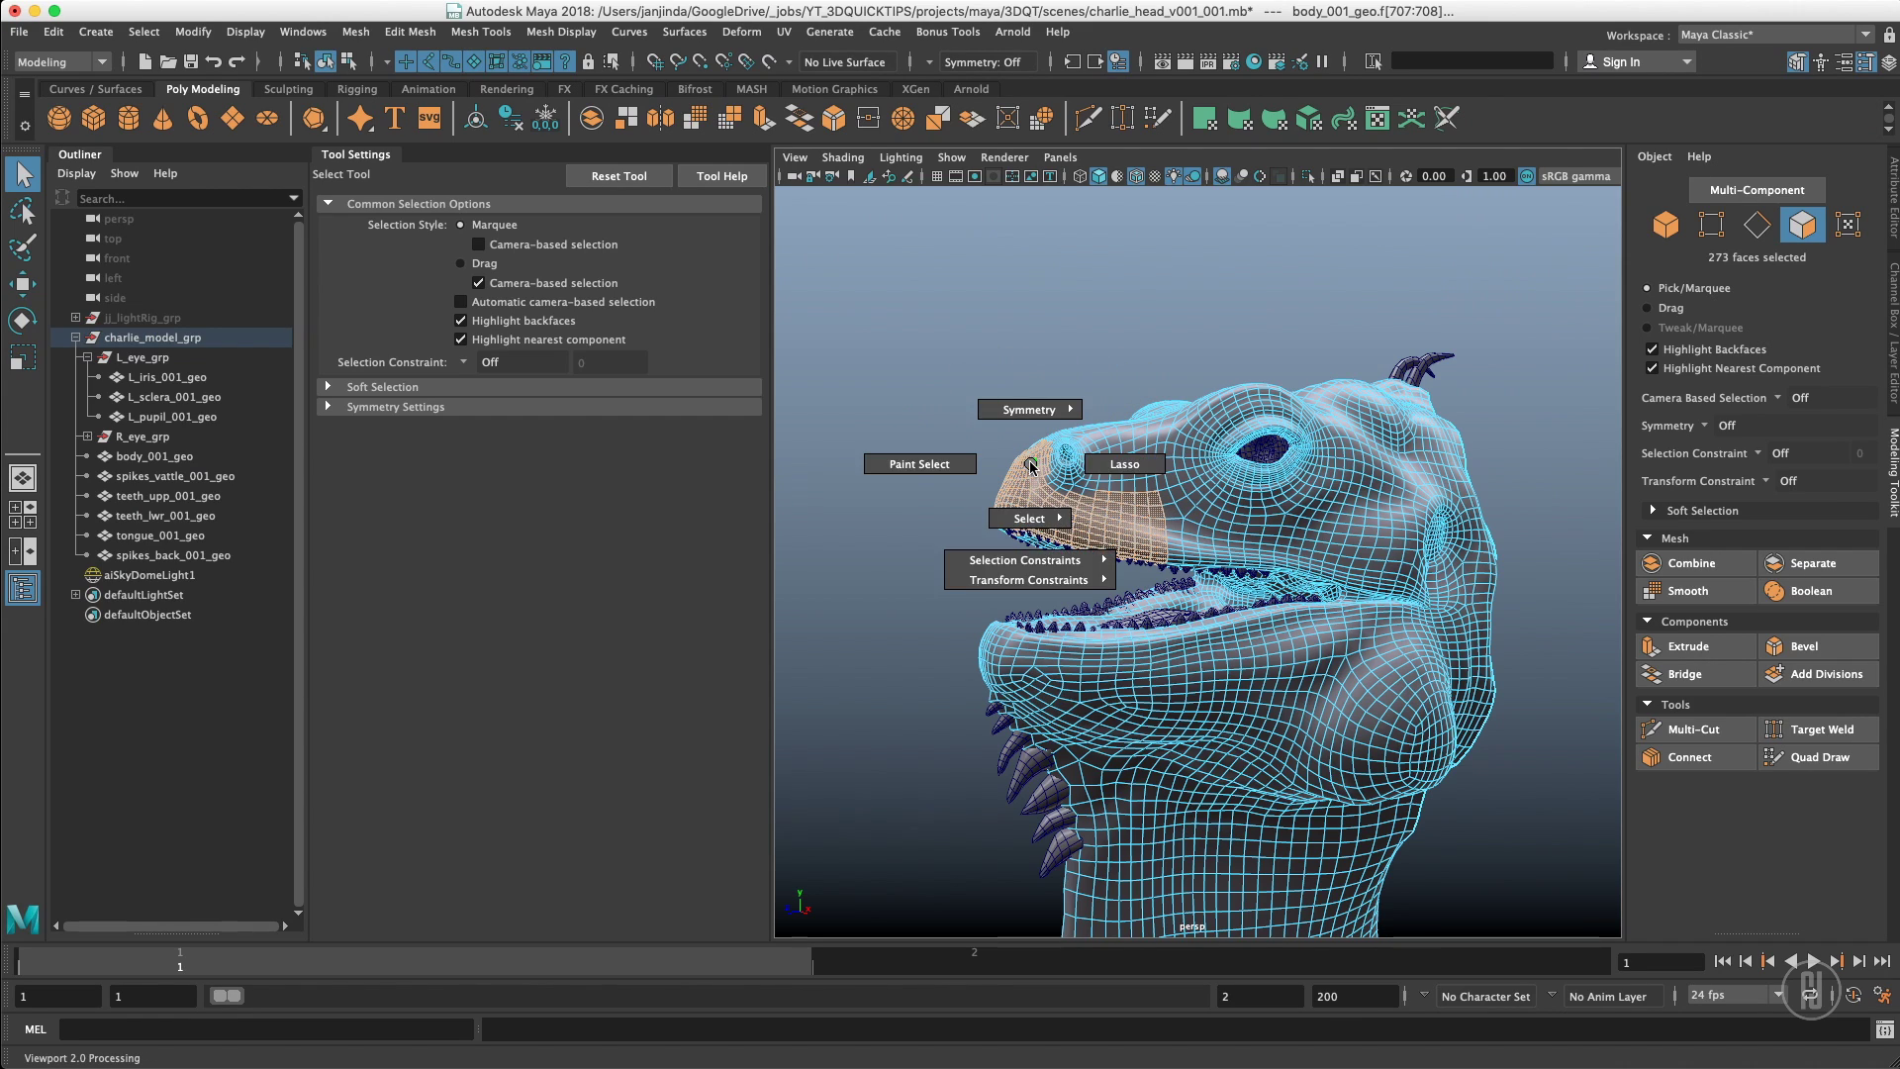
{"action": "mouse_move", "coordinate": [1030, 467]}
{"action": "left_mouse_down"}
{"action": "mouse_move", "coordinate": [1036, 520]}
{"action": "mouse_move", "coordinate": [980, 540]}
{"action": "mouse_move", "coordinate": [843, 487]}
{"action": "mouse_move", "coordinate": [955, 494]}
{"action": "mouse_move", "coordinate": [1029, 475]}
{"action": "mouse_move", "coordinate": [1035, 450]}
{"action": "mouse_move", "coordinate": [1050, 463]}
{"action": "left_mouse_up"}
{"action": "left_click", "coordinate": [1150, 253]}
{"action": "key", "text": "F8"}
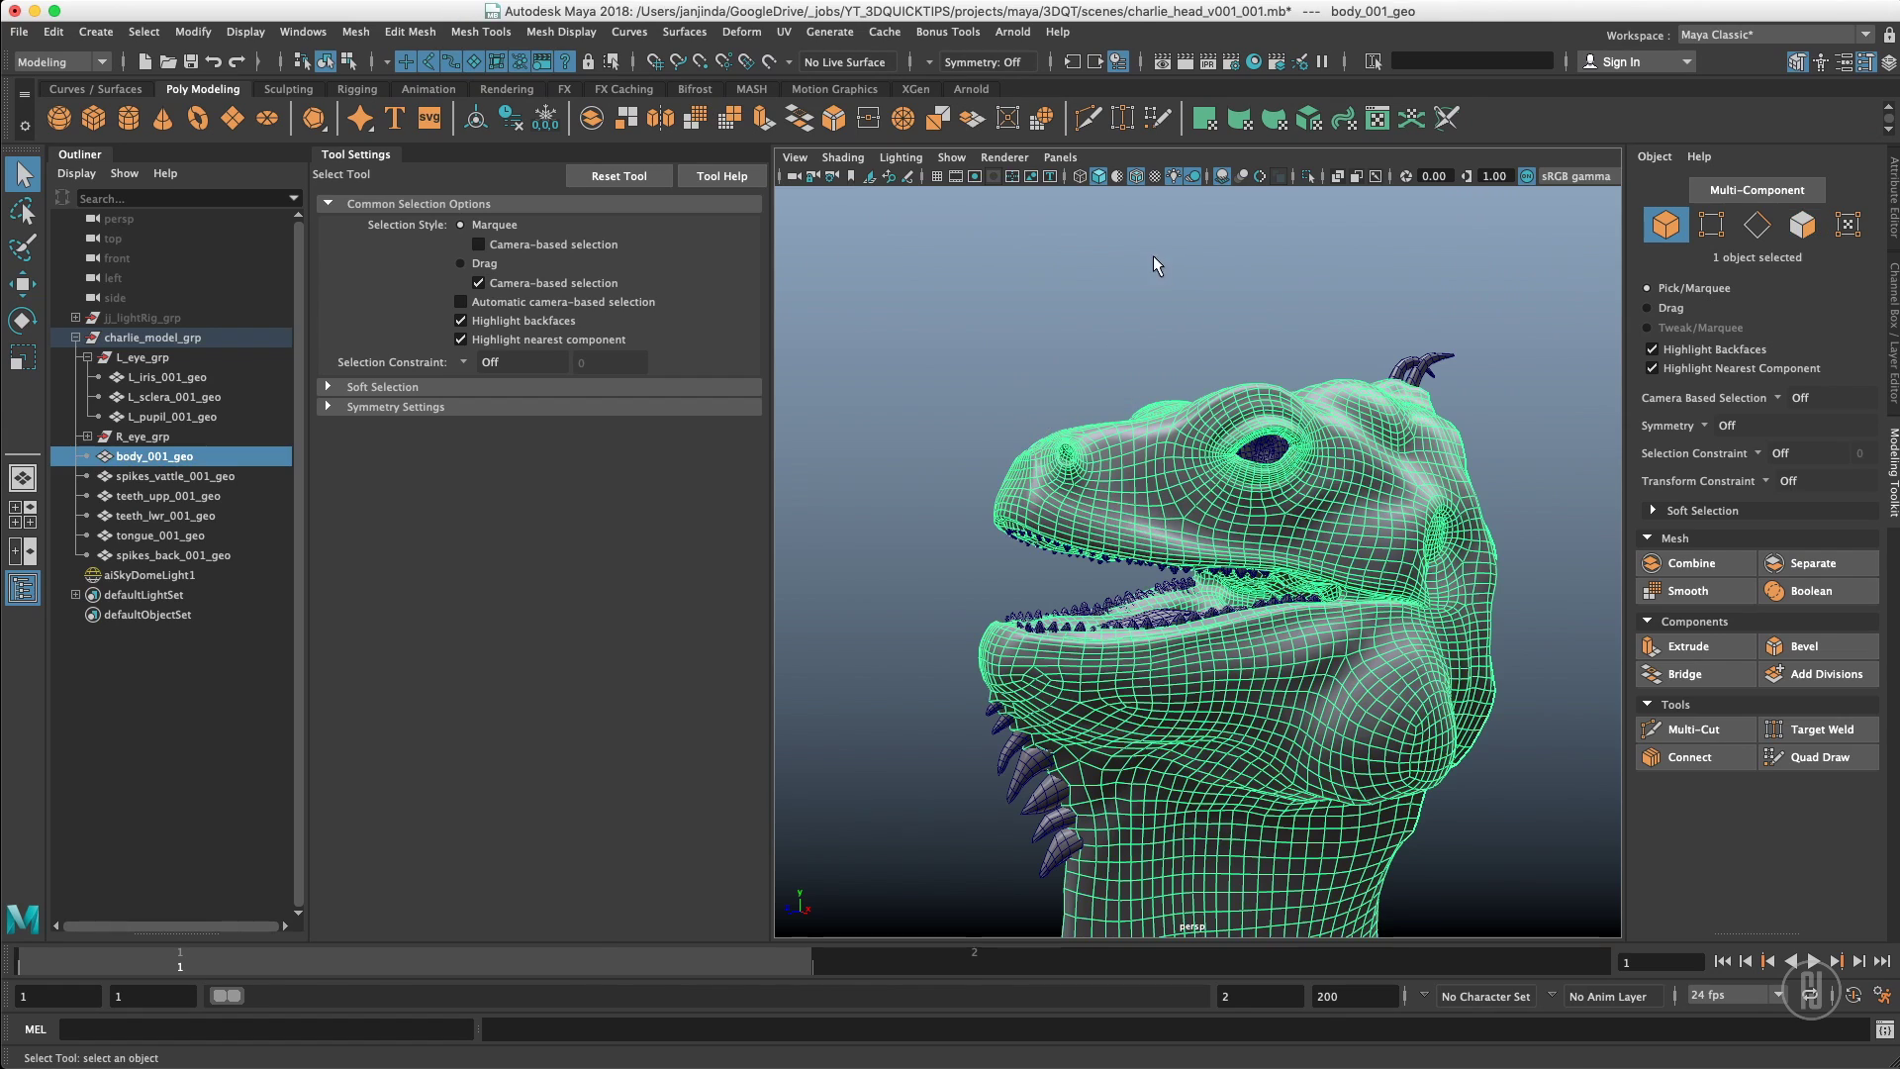